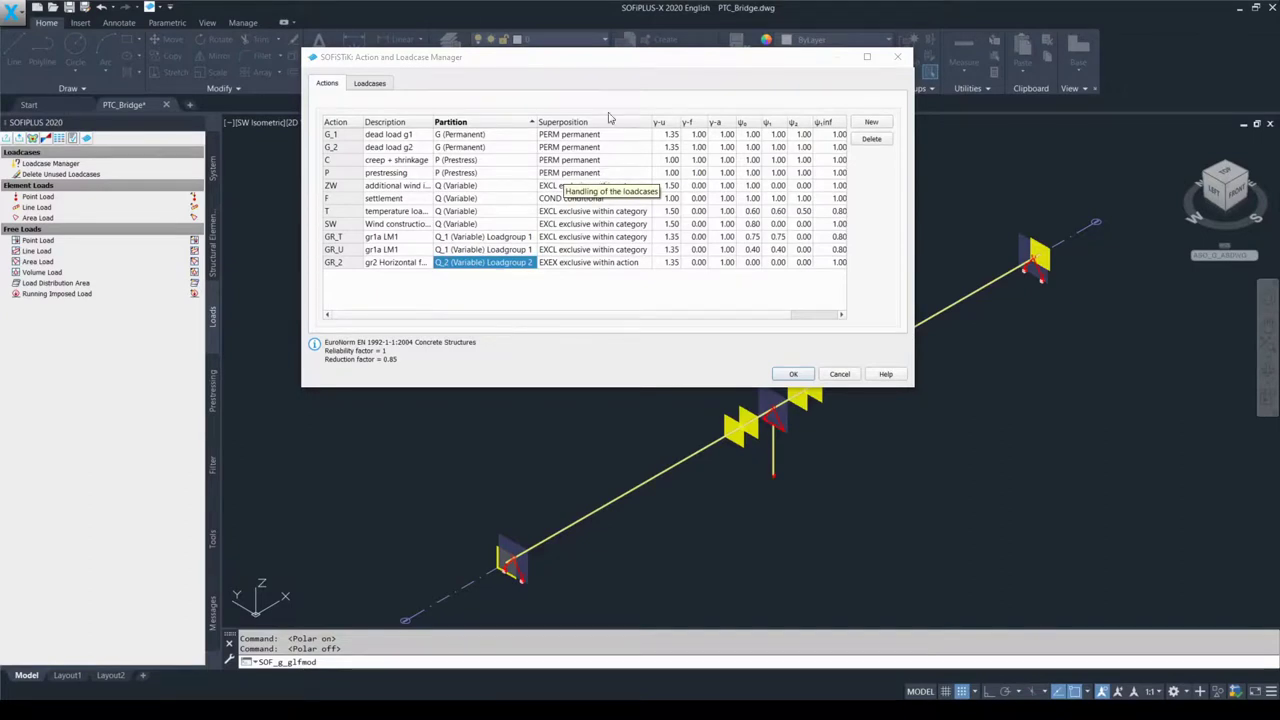
# Step: Widen the description column and set the superposition of the additional wind action (ZW) to USEX exclusive with unfavourable sign
pyautogui.moveTo(440, 121); pyautogui.dragTo(513, 121)
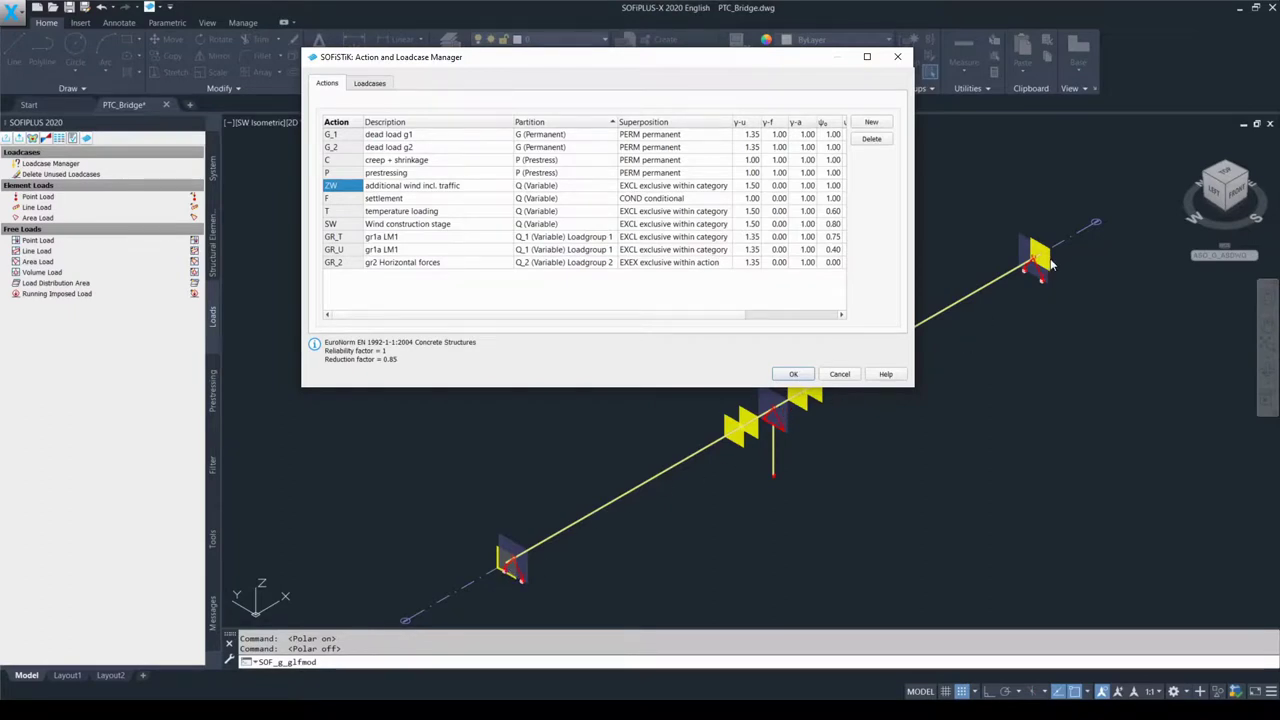
pyautogui.click(685, 188)
pyautogui.click(685, 188)
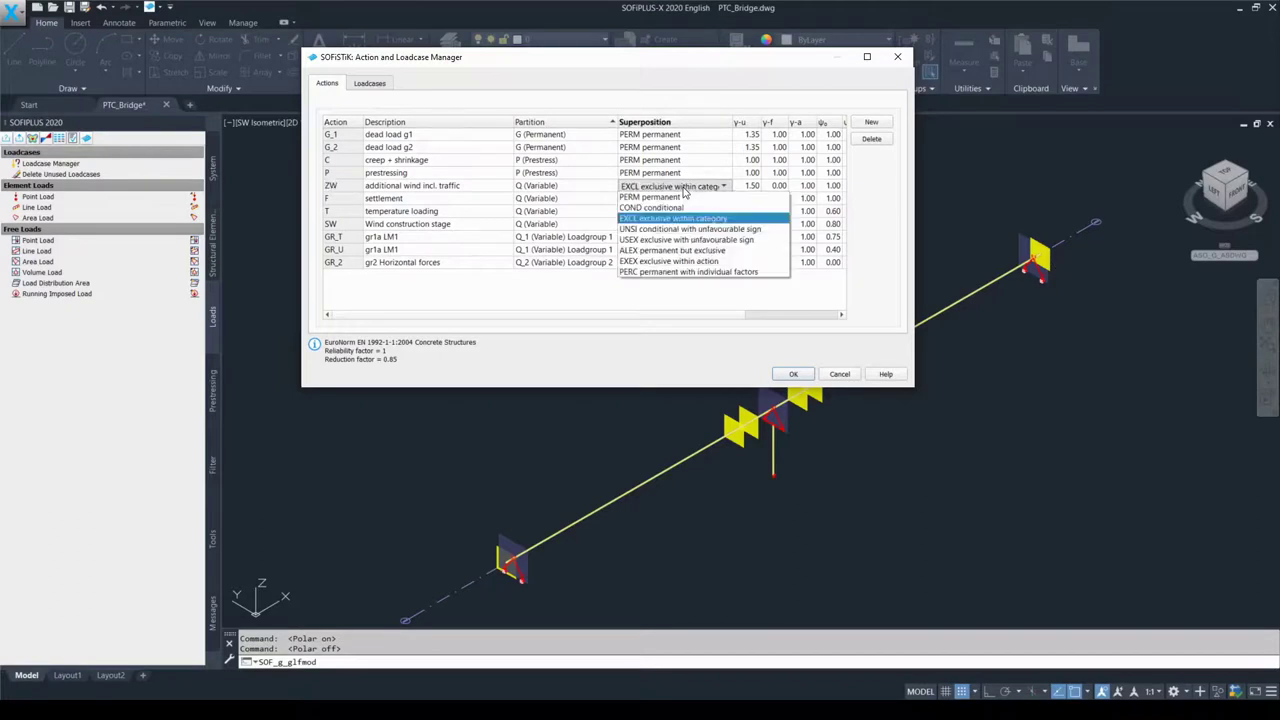
pyautogui.click(706, 241)
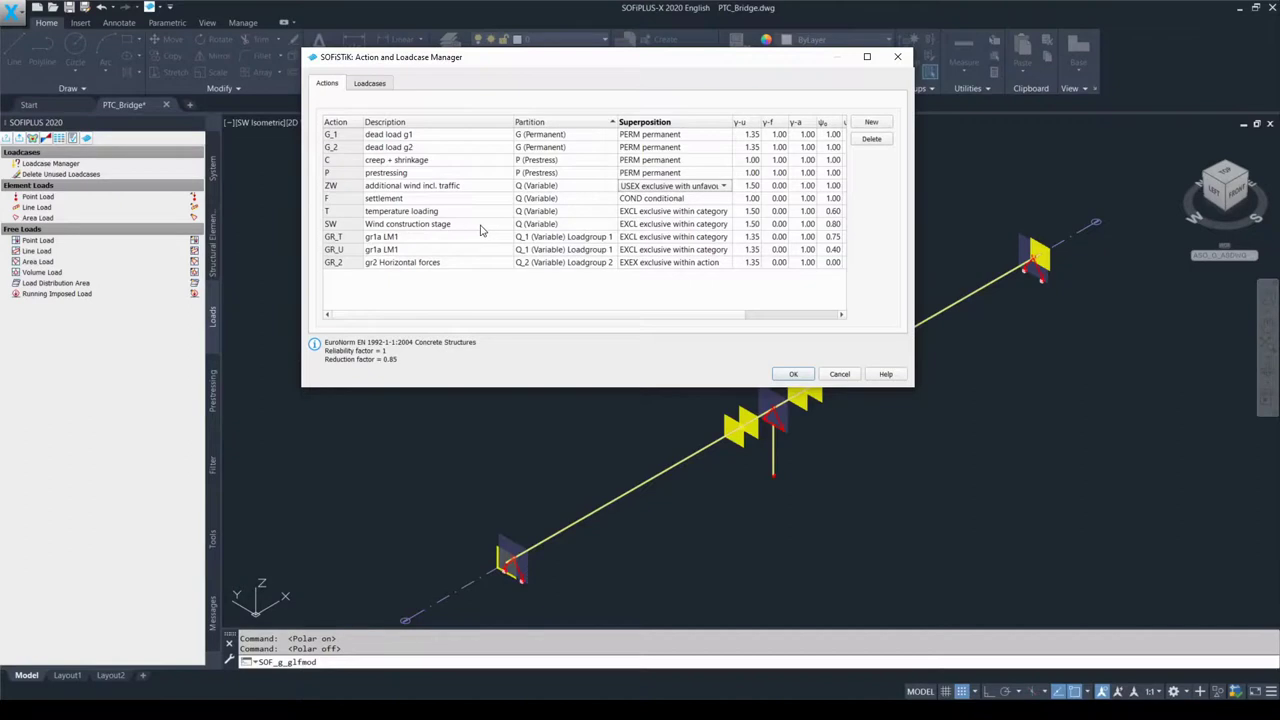
# Step: Set the superposition of the wind construction stage action (SW) to USEX exclusive with unfavourable sign
pyautogui.click(650, 230)
pyautogui.click(650, 230)
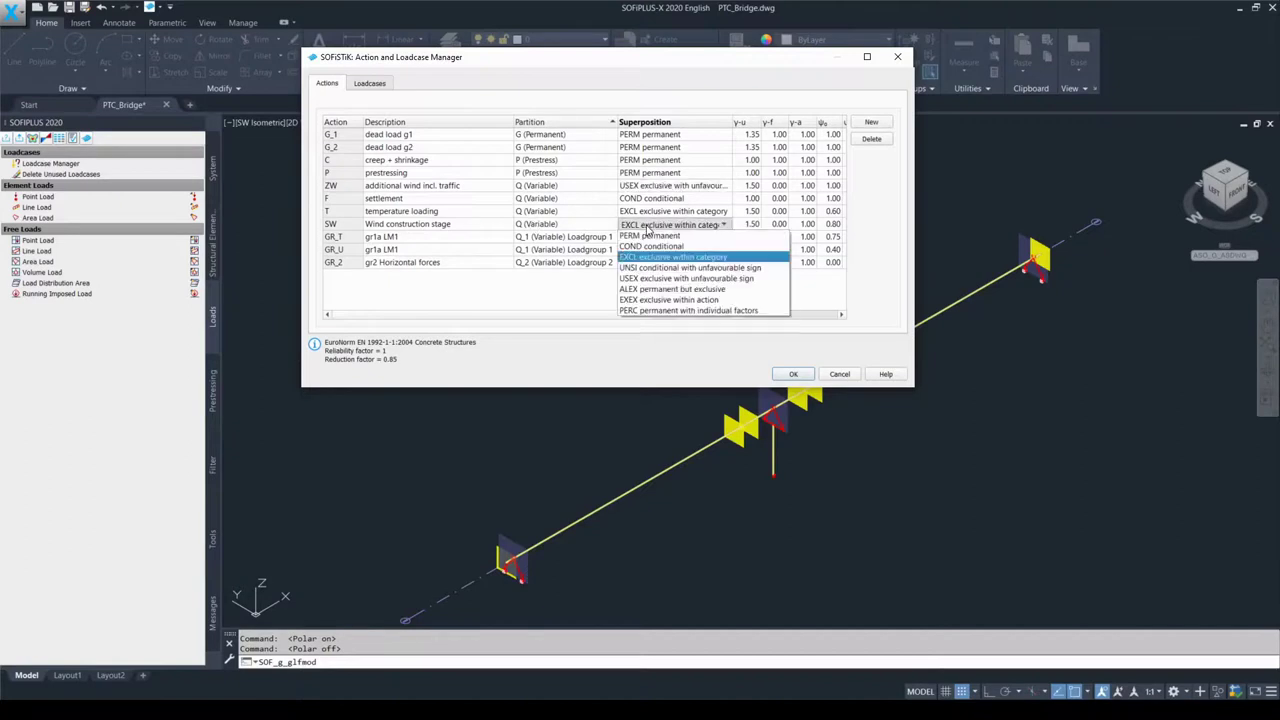
pyautogui.click(650, 278)
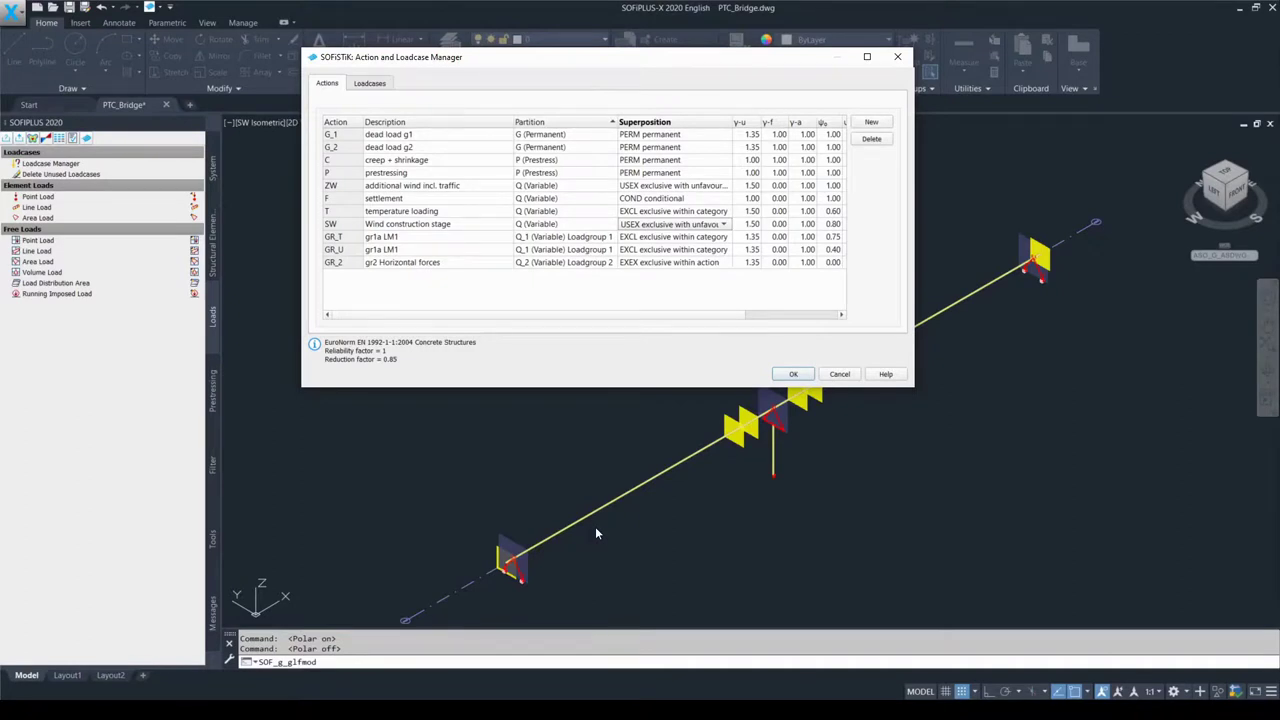
pyautogui.click(686, 293)
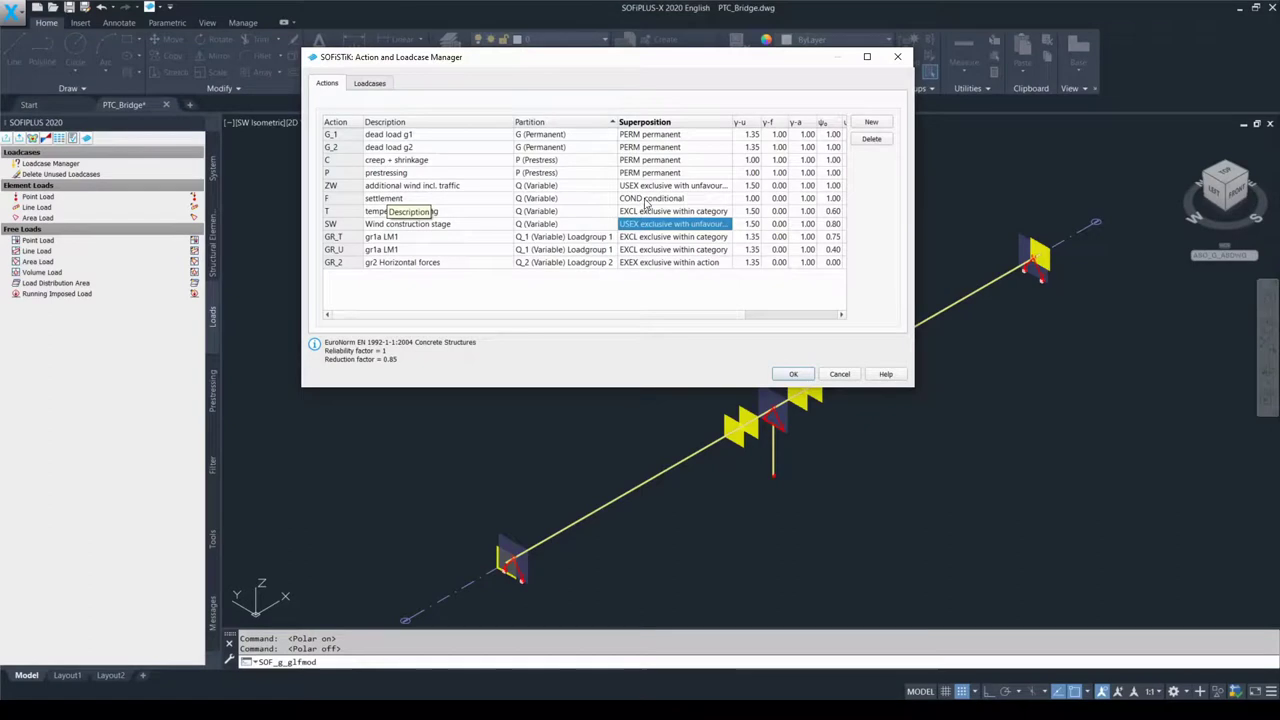
# Step: Examine the superposition types of the settlement, temperature, gr1a LM1 and gr2 horizontal forces actions
pyautogui.click(689, 202)
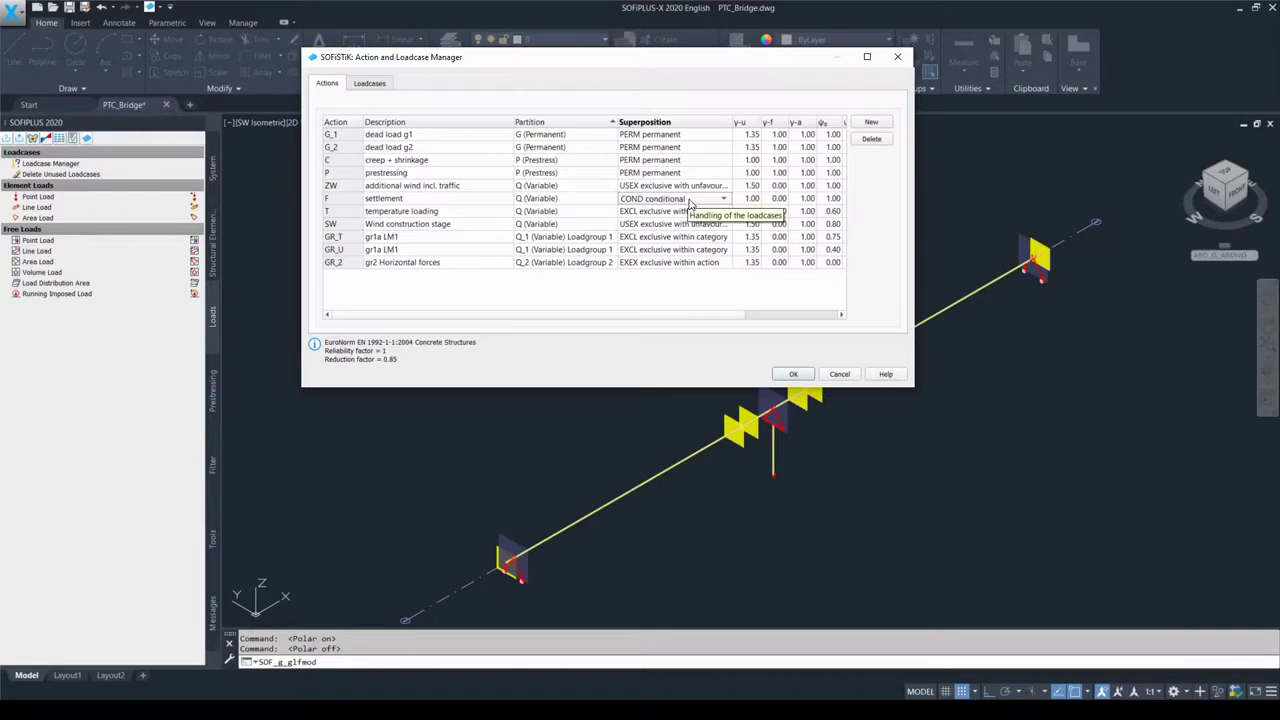
pyautogui.click(689, 202)
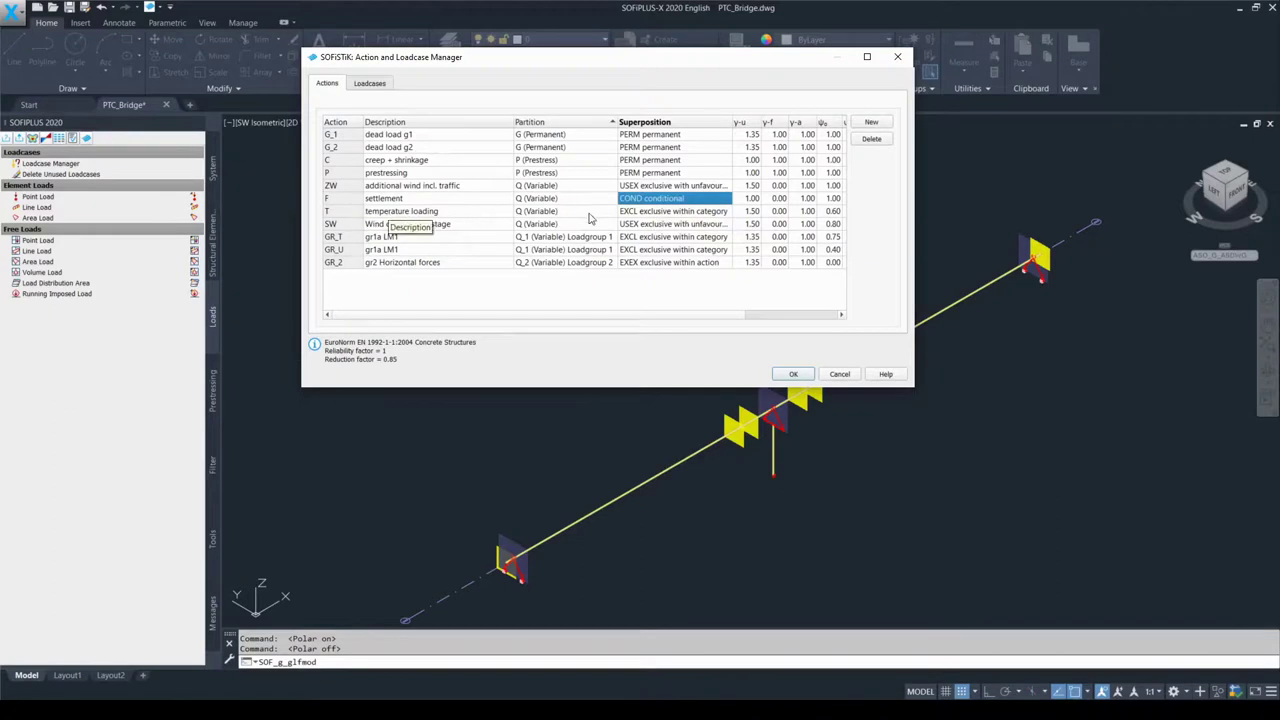
pyautogui.click(644, 212)
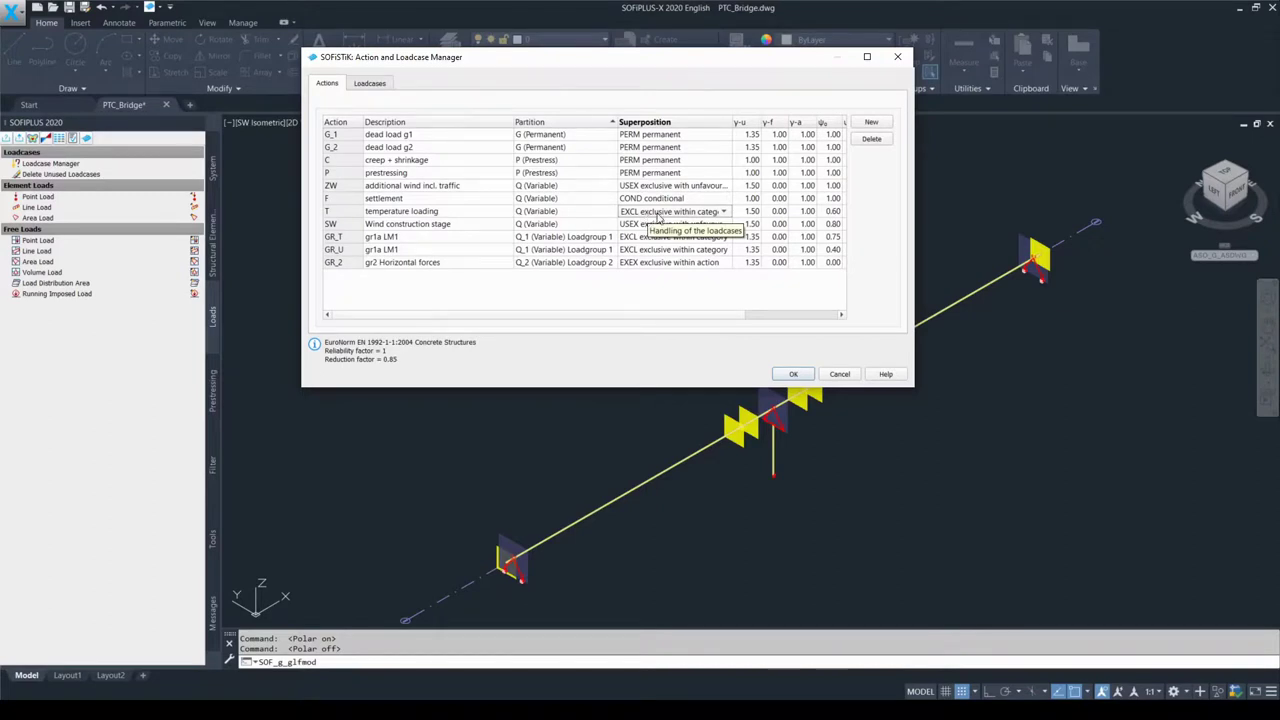
pyautogui.click(692, 214)
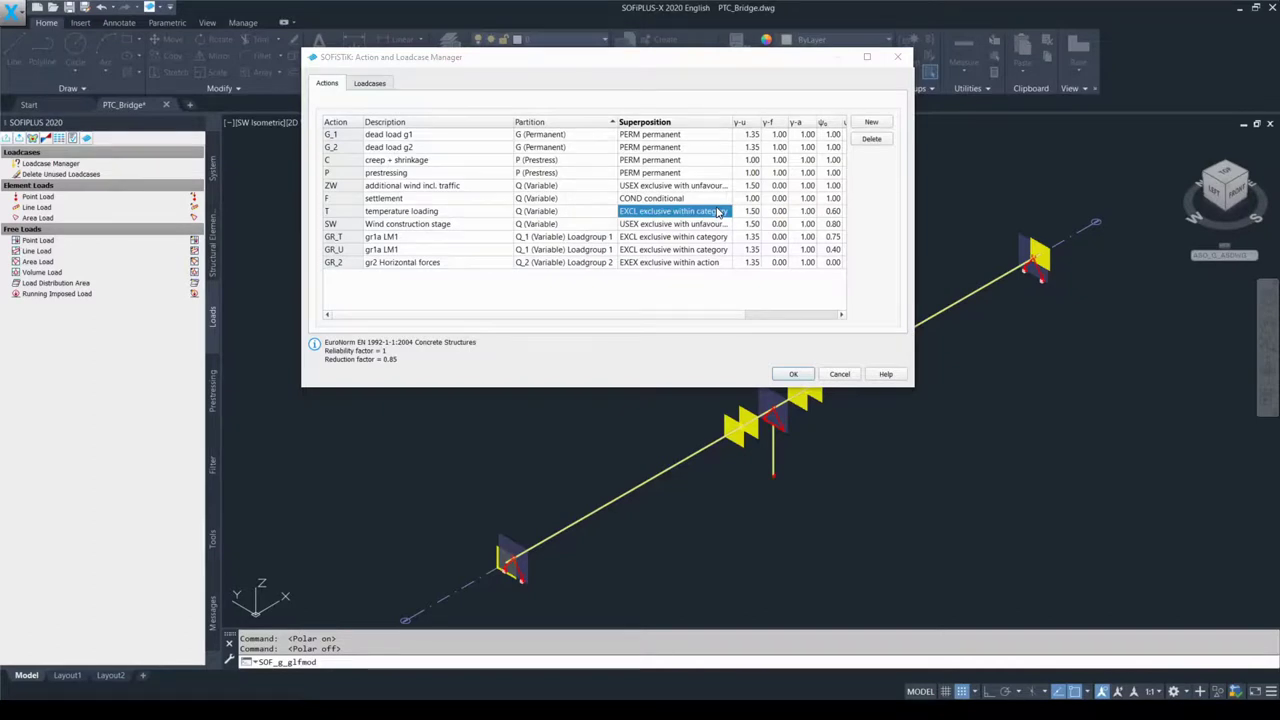
pyautogui.click(686, 238)
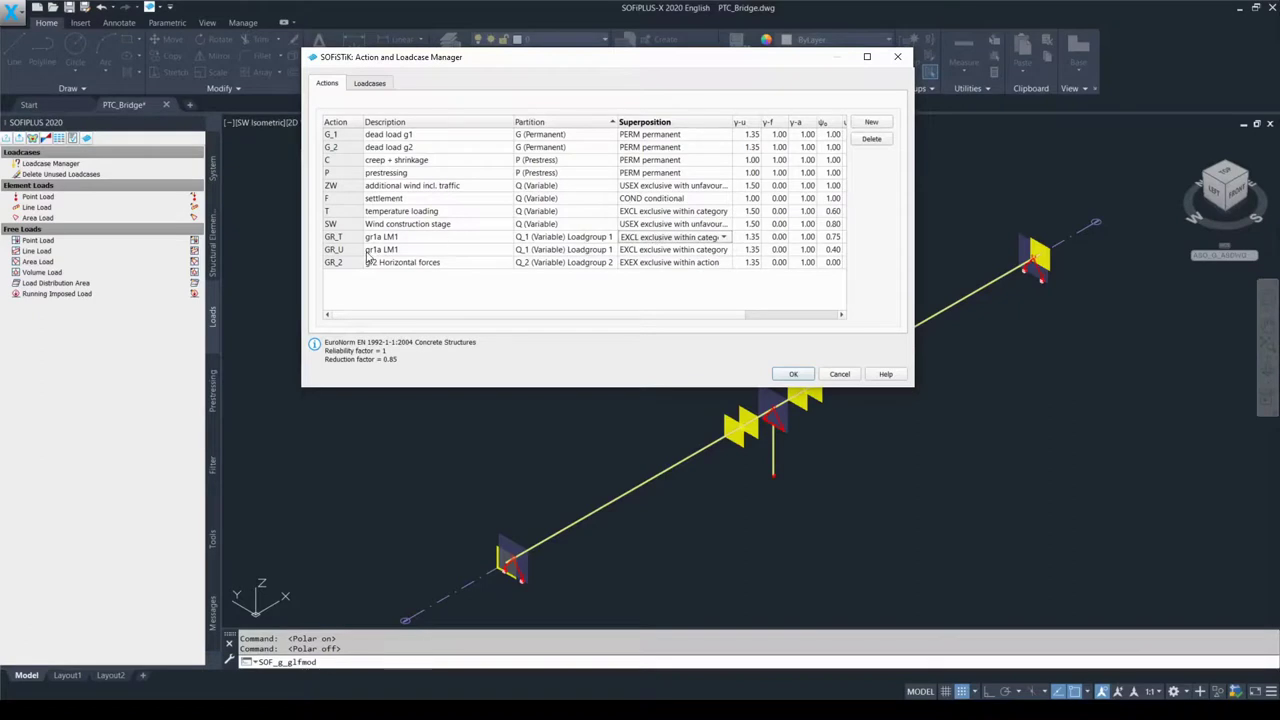
pyautogui.click(356, 251)
pyautogui.click(628, 251)
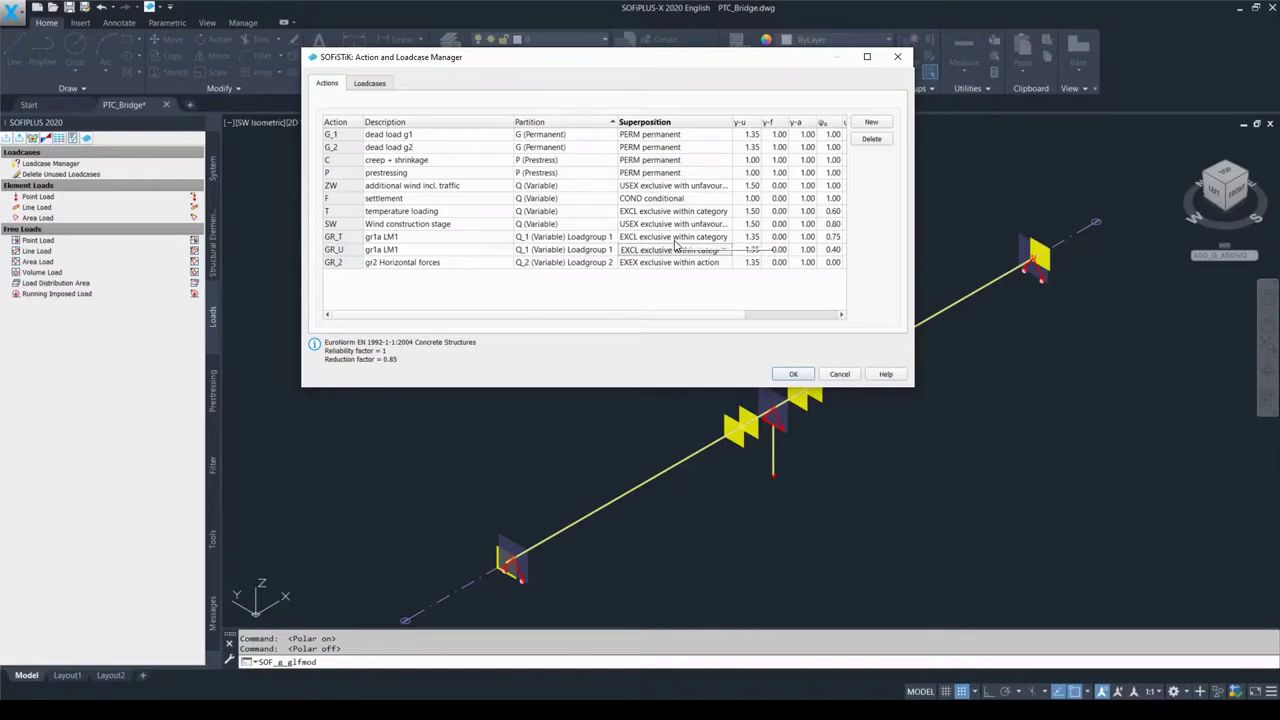
pyautogui.click(722, 250)
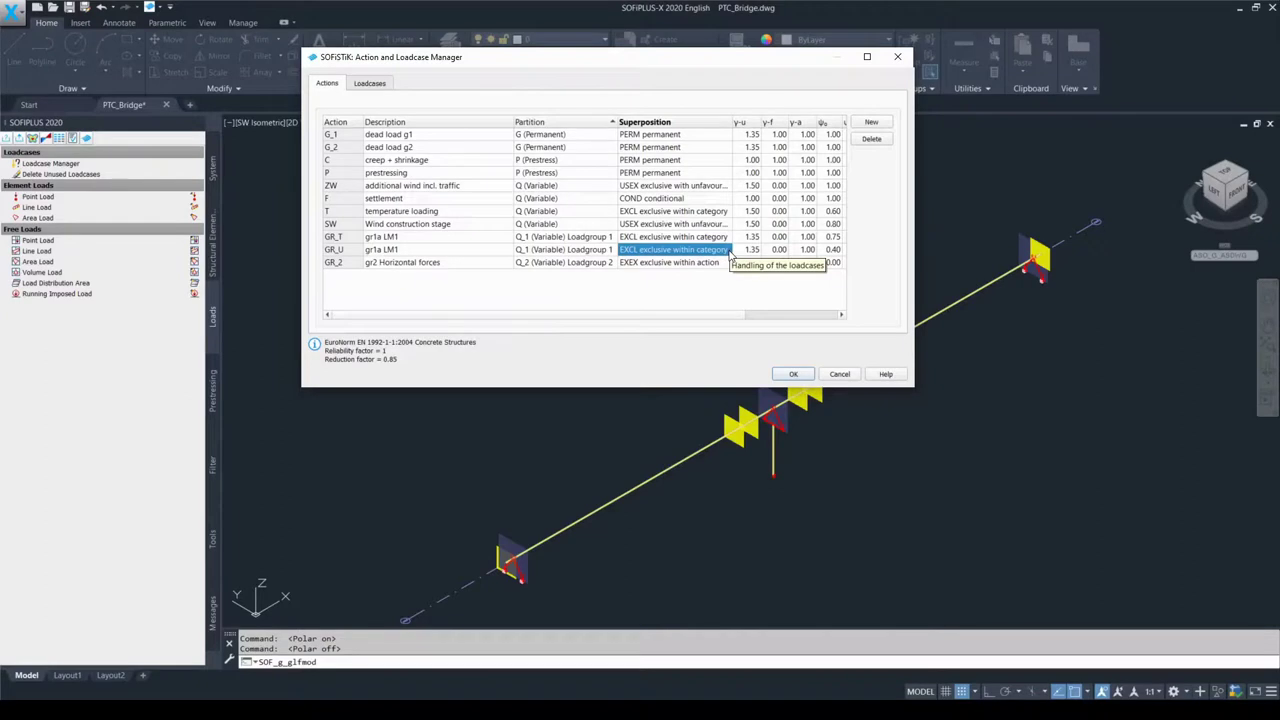
pyautogui.click(662, 263)
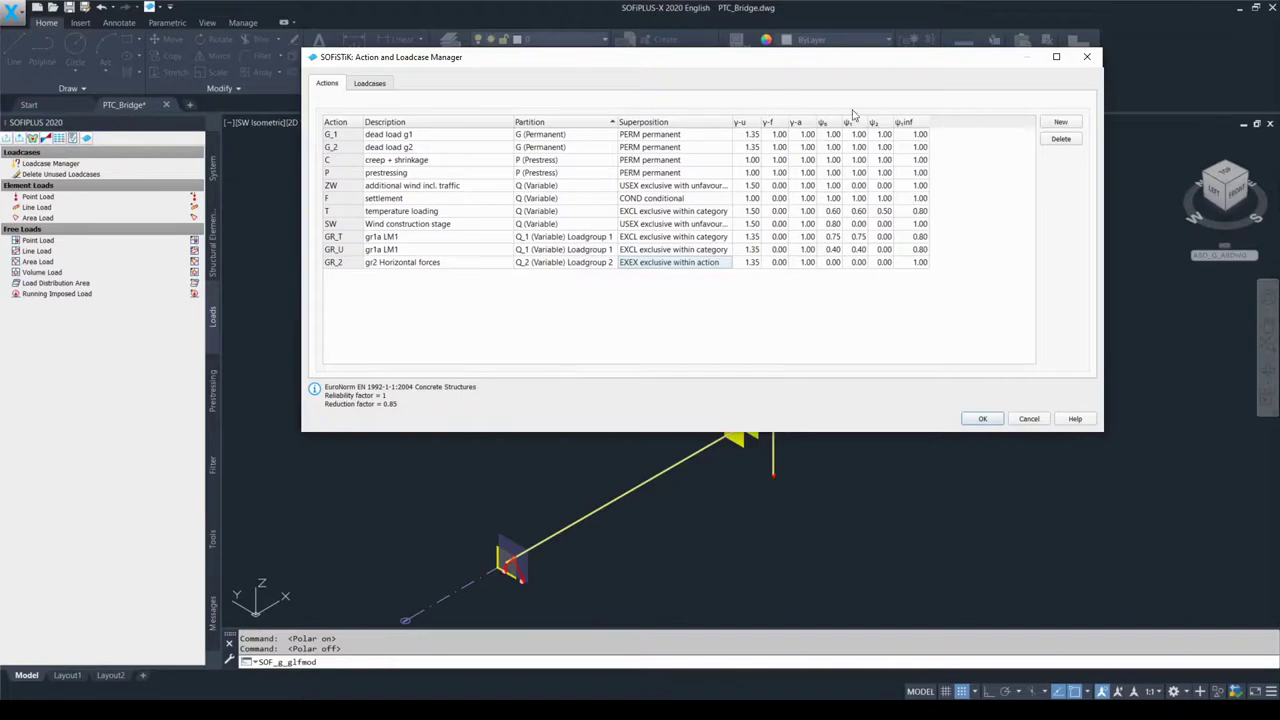
# Step: Try a γ-u safety factor of 1.00 for the additional wind action (ZW) and restore it to 1.50
pyautogui.click(926, 162)
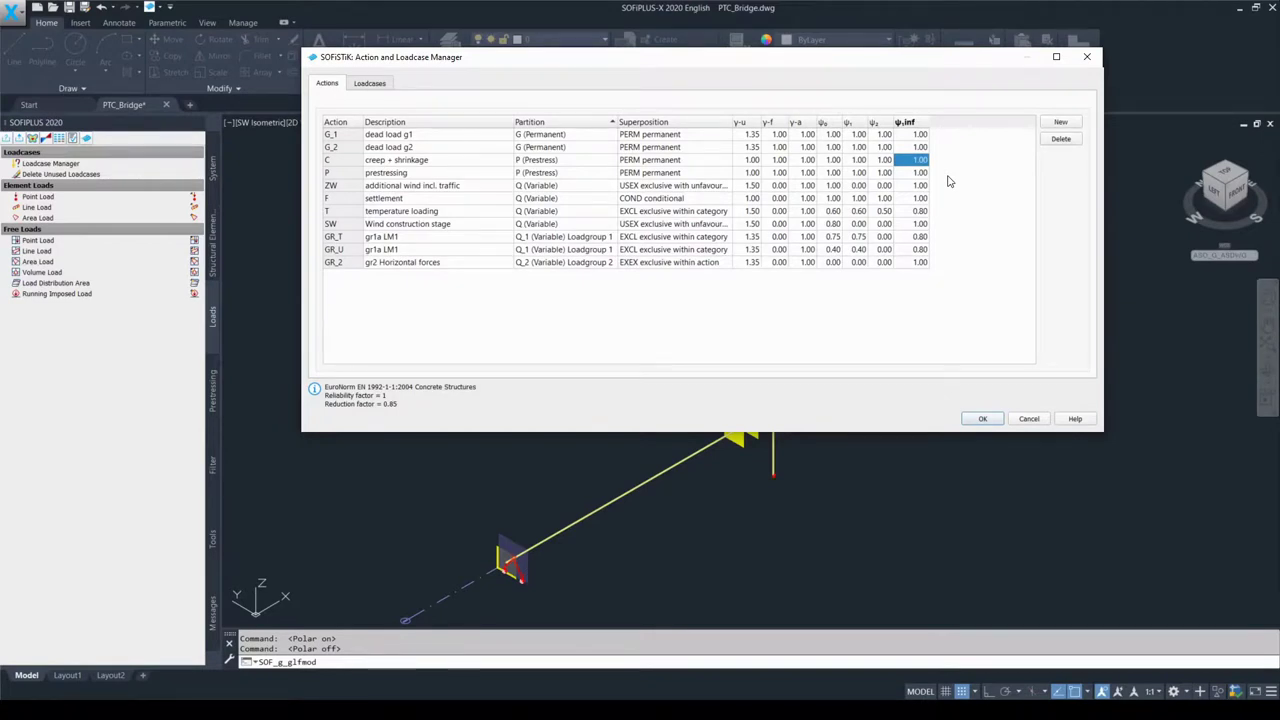
pyautogui.click(753, 200)
pyautogui.click(754, 188)
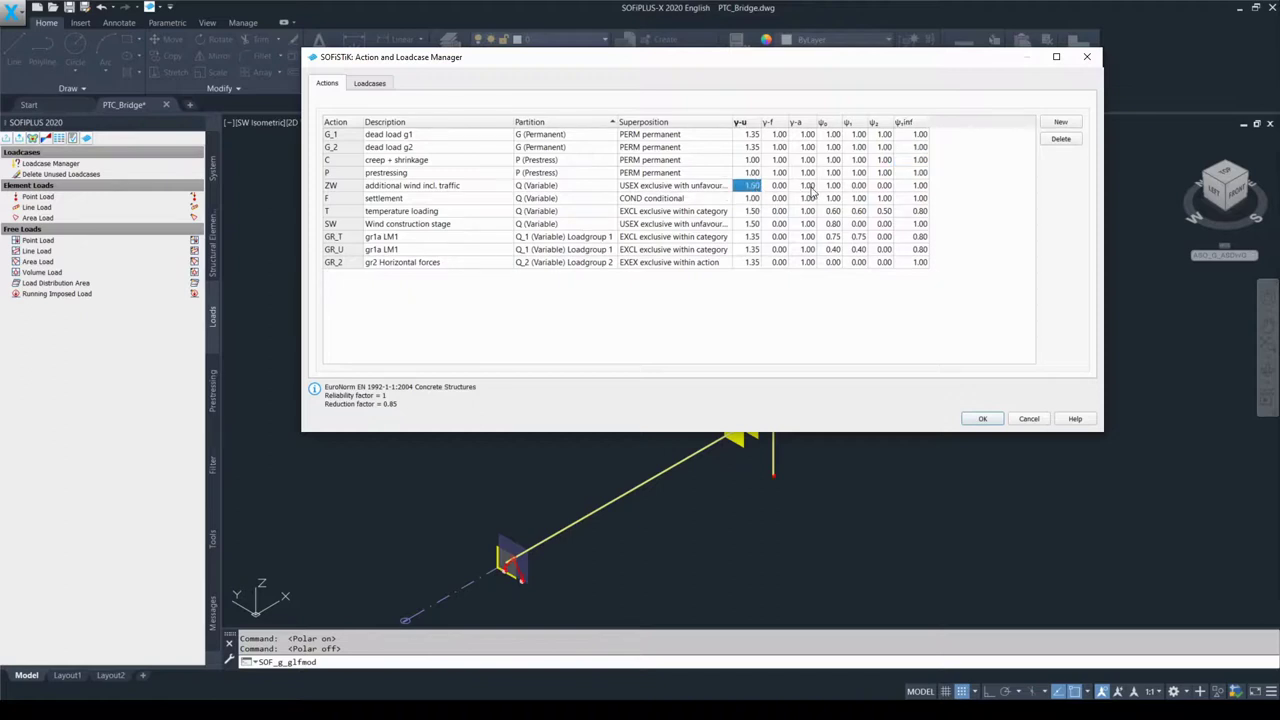
pyautogui.click(810, 190)
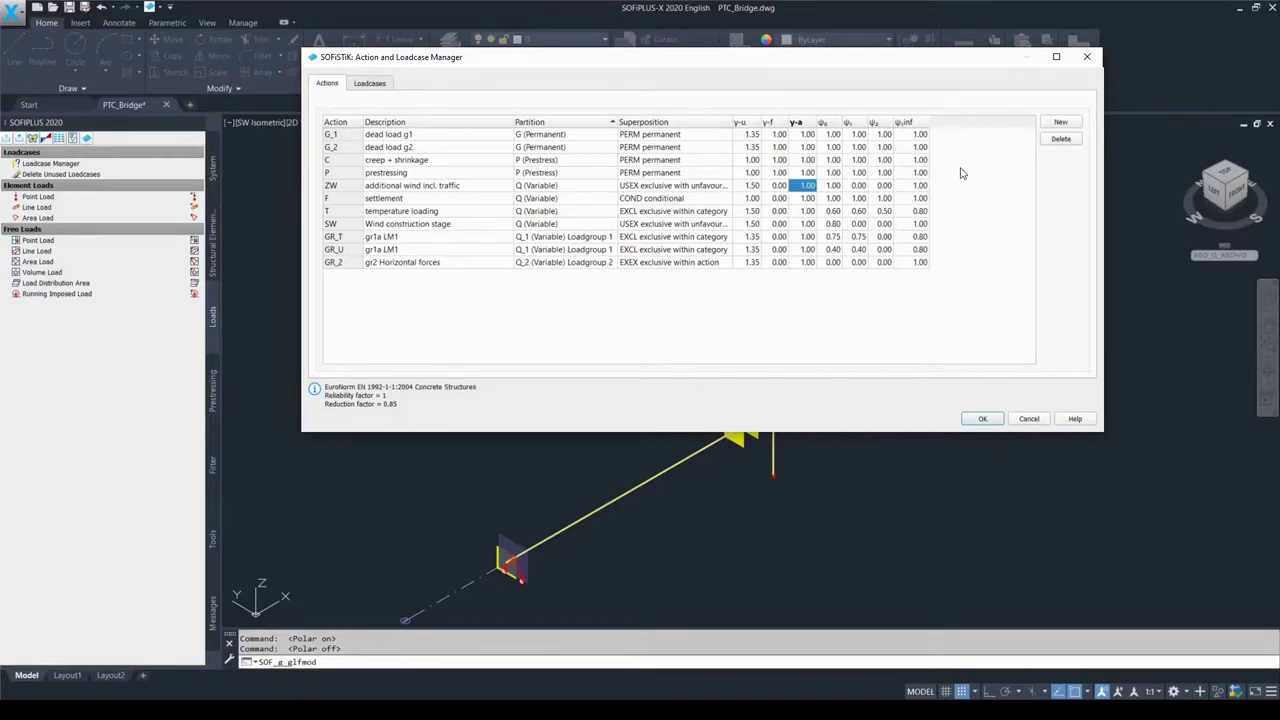
# Step: Create a user-defined action X with category A and the description Test
pyautogui.click(1061, 126)
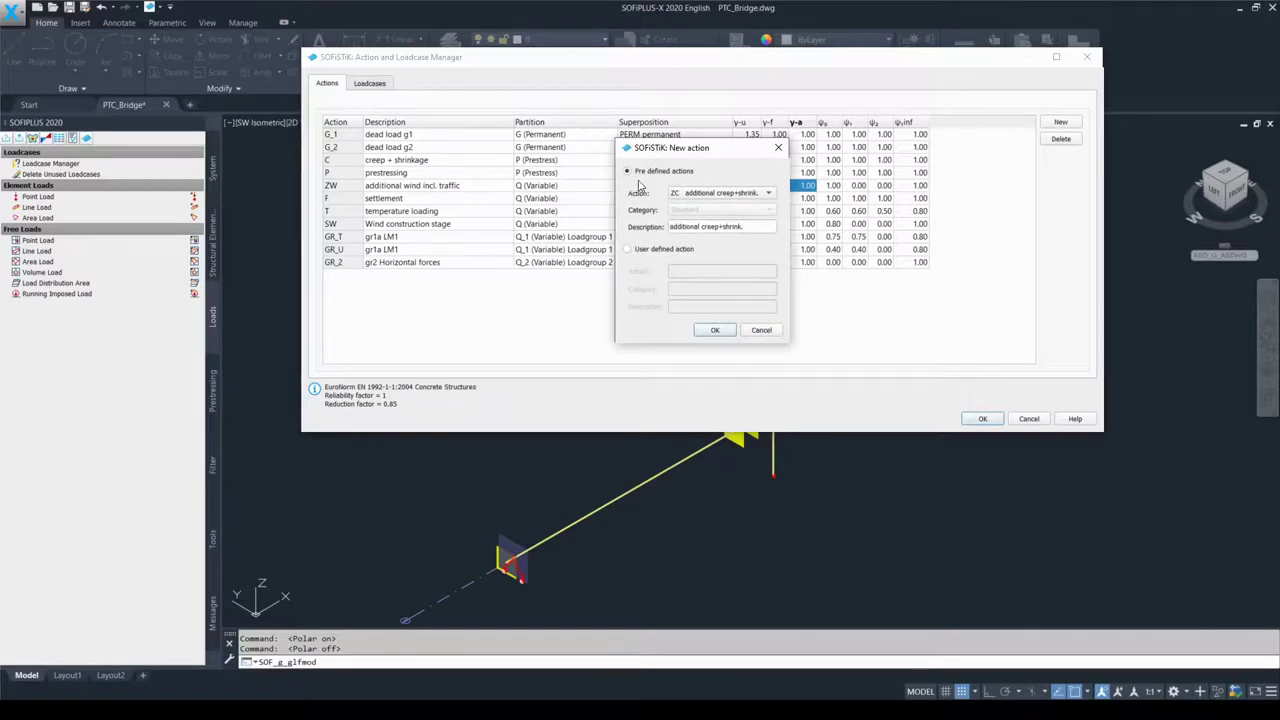
pyautogui.click(628, 249)
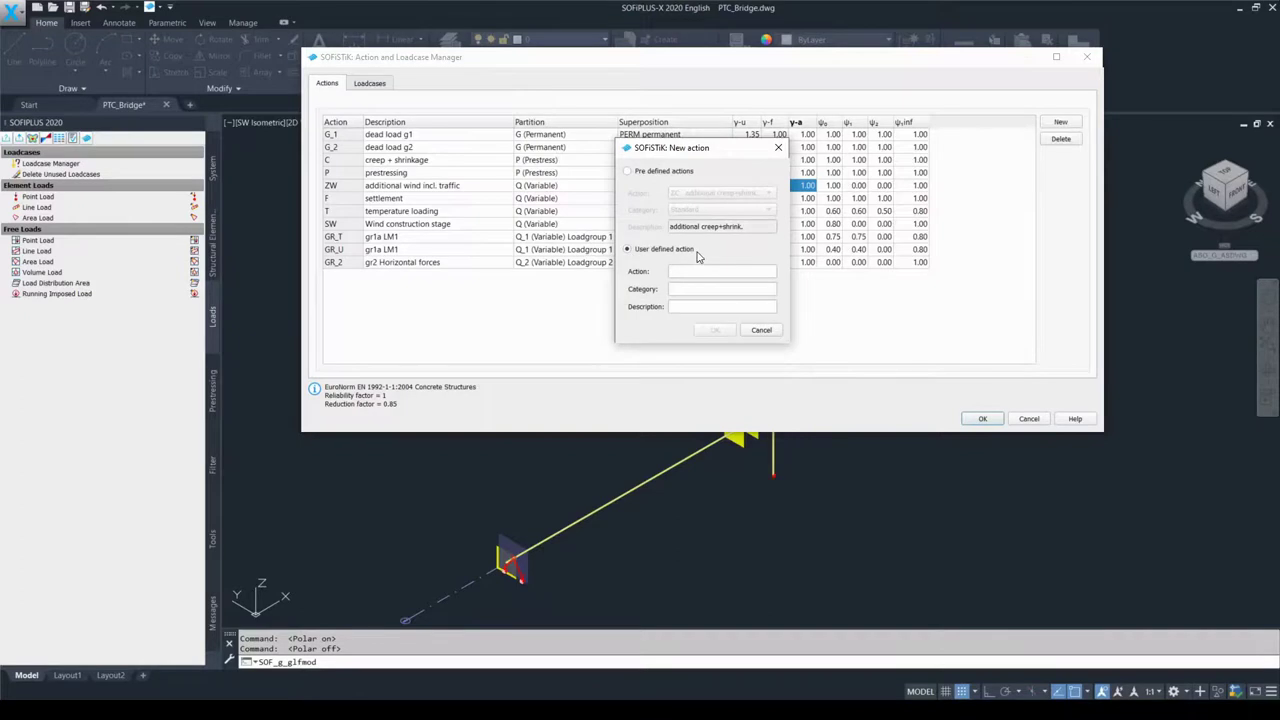
pyautogui.click(685, 271)
pyautogui.write('X')
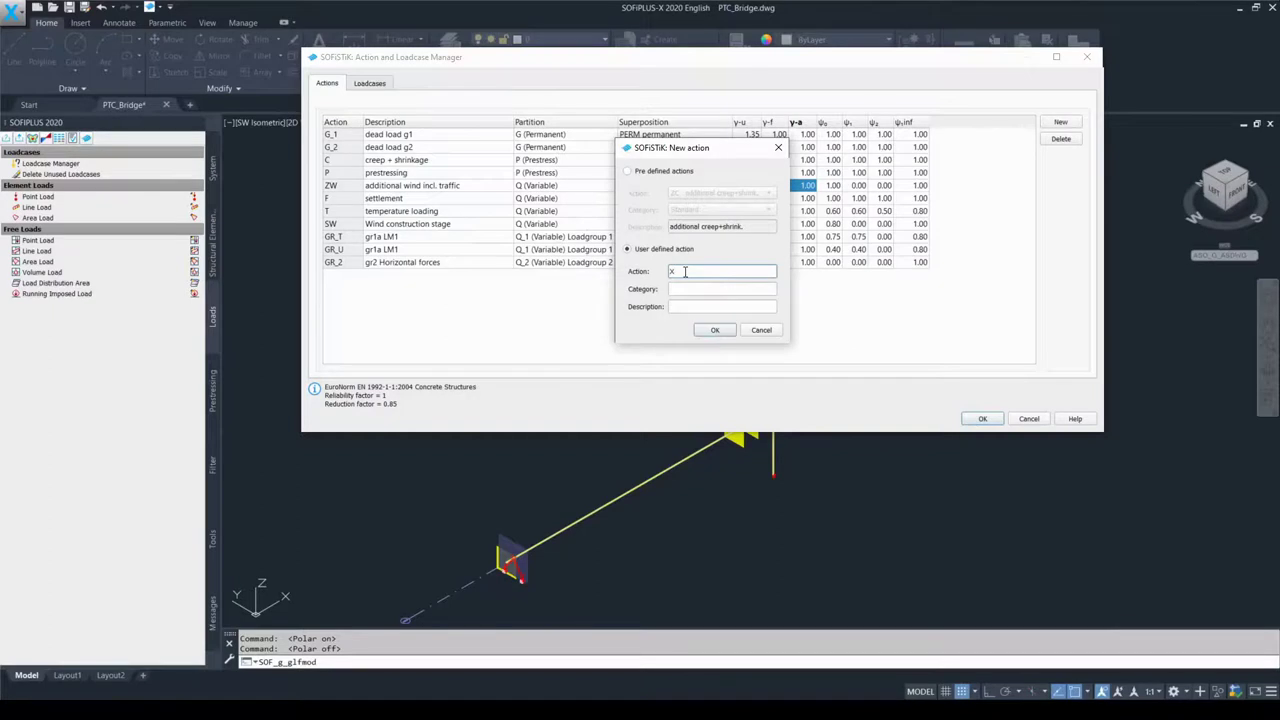
pyautogui.click(682, 288)
pyautogui.write('A')
pyautogui.click(685, 306)
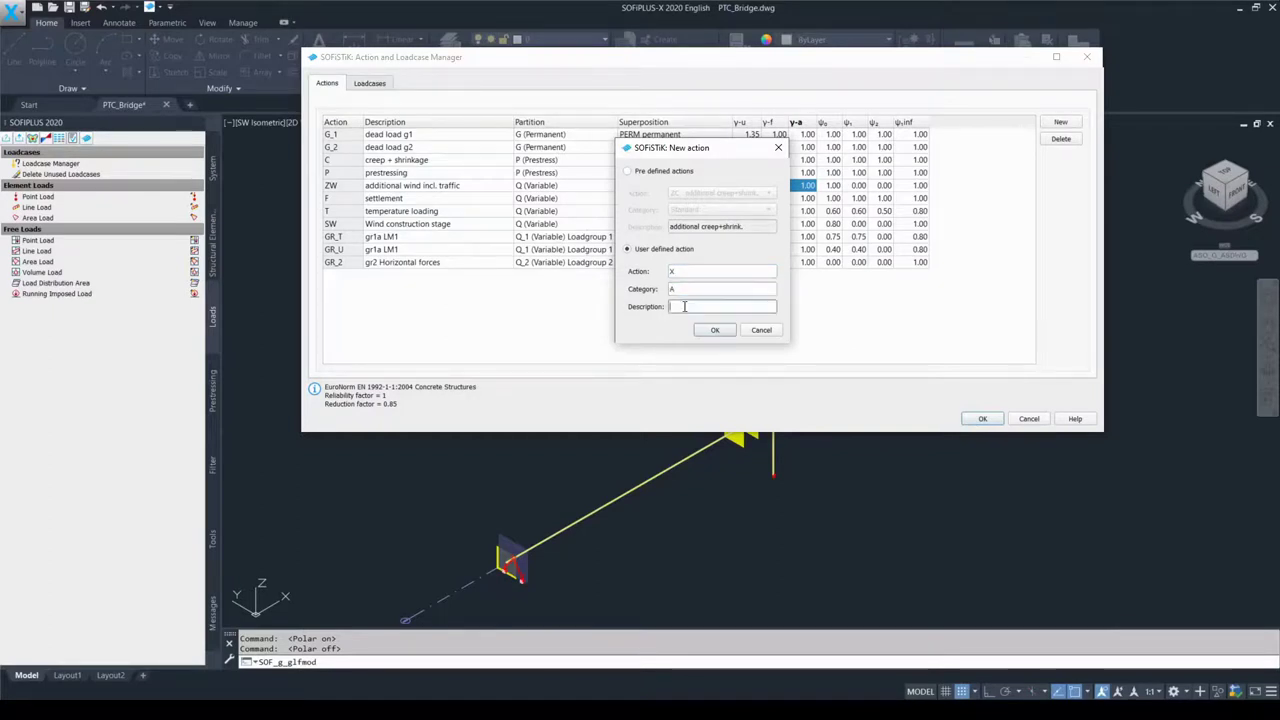
pyautogui.write('Test')
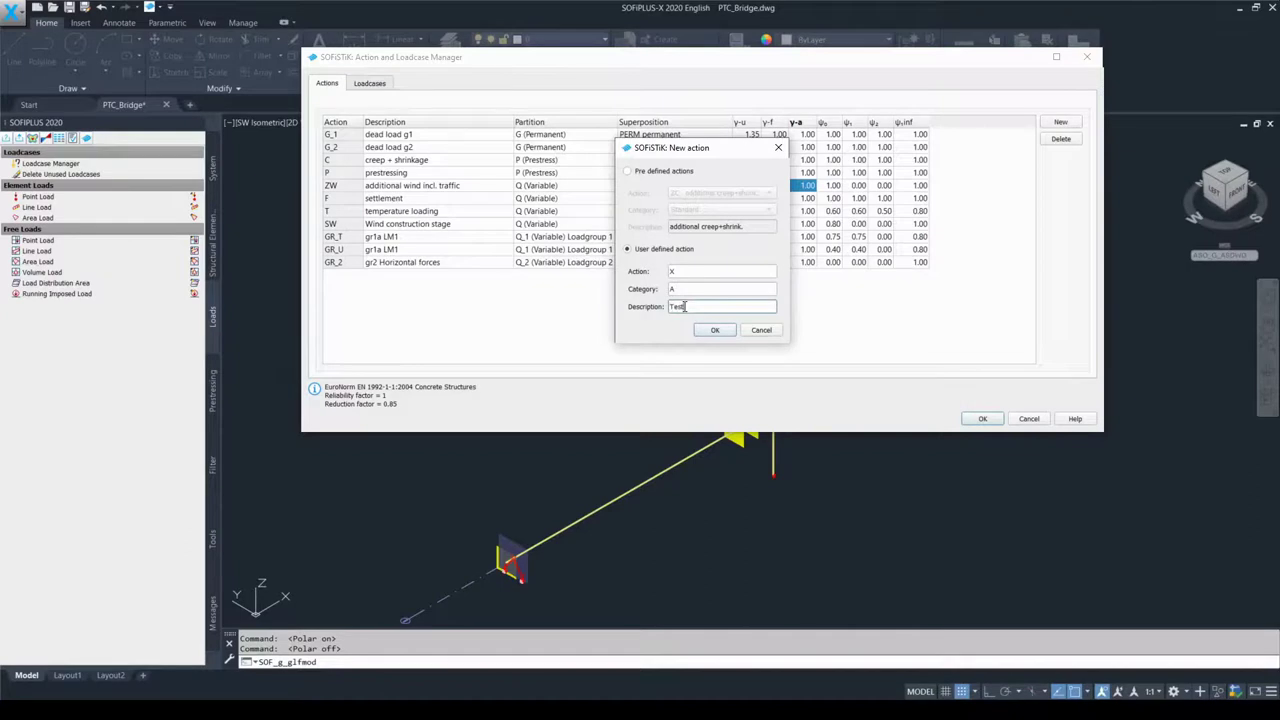
pyautogui.click(718, 331)
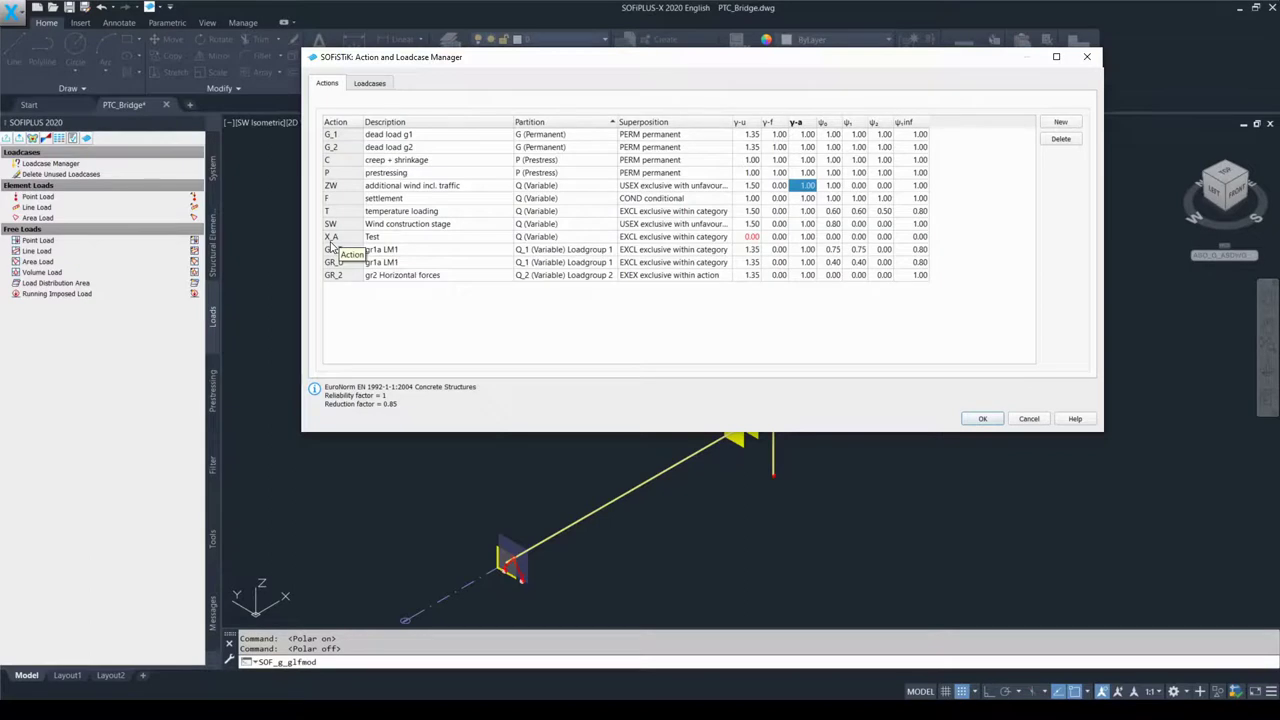
# Step: Create a second user-defined action YY with category B and the description Test 2
pyautogui.click(1060, 123)
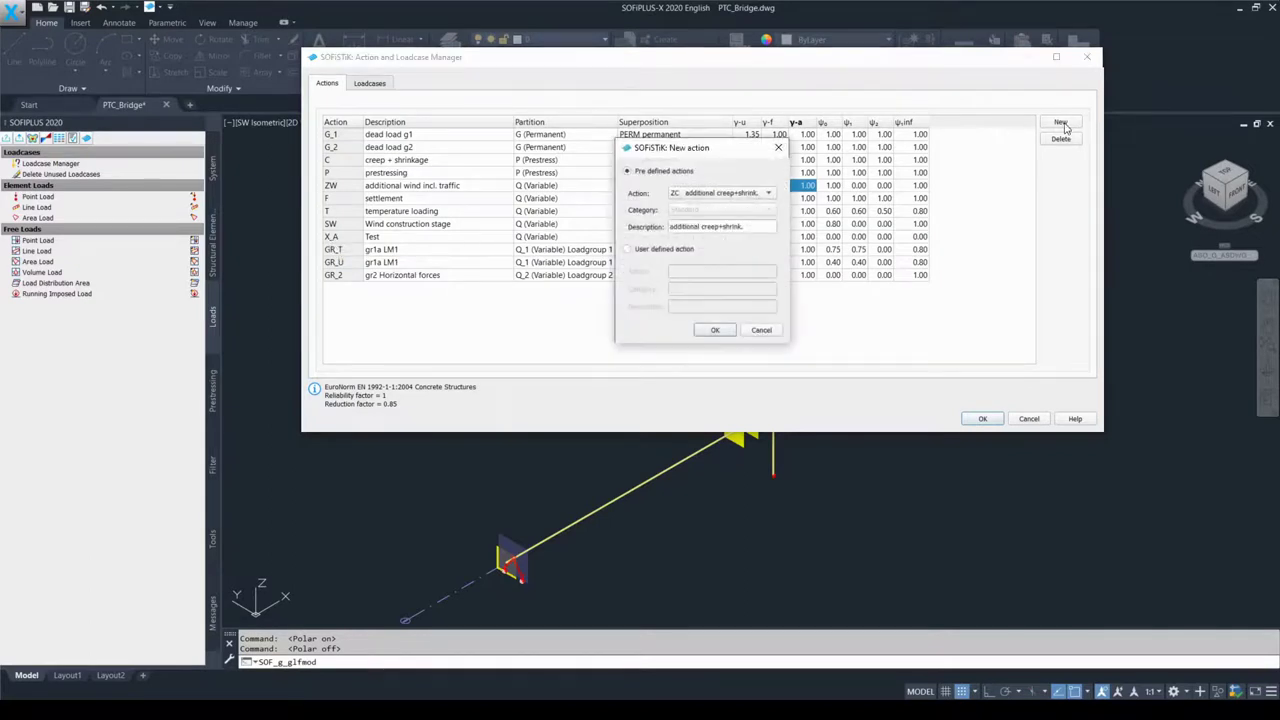
pyautogui.click(680, 251)
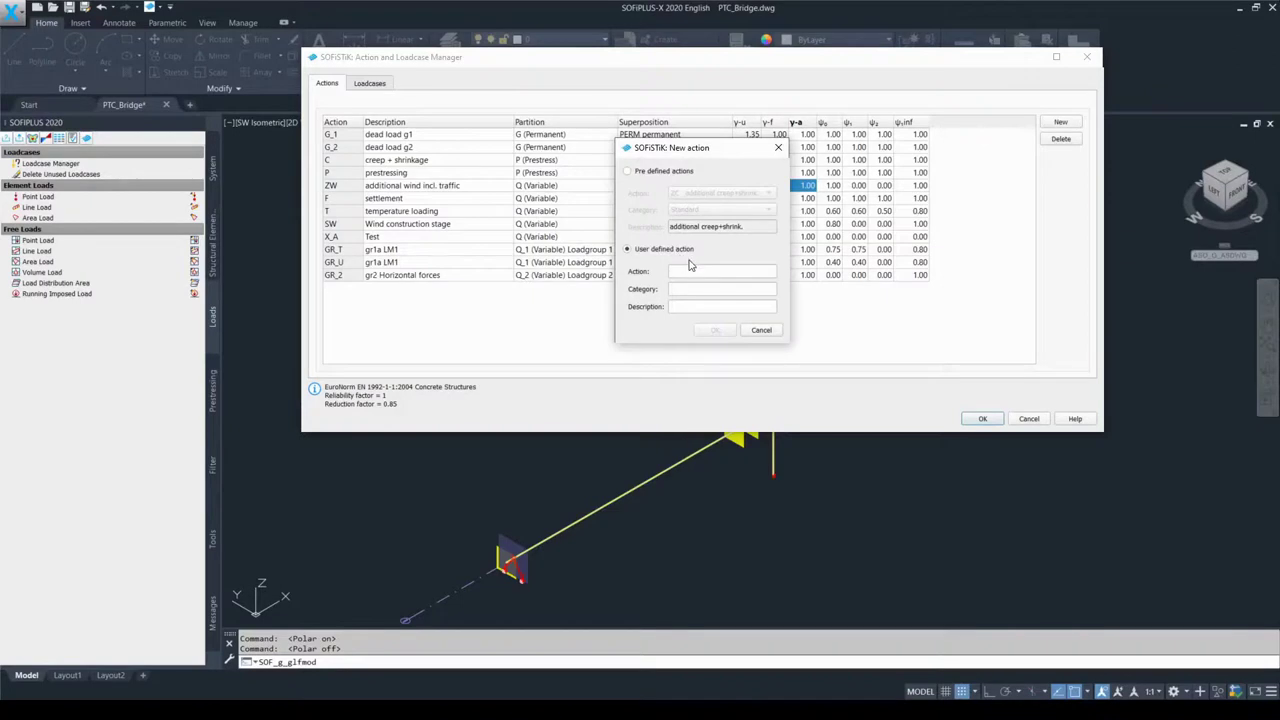
pyautogui.click(688, 271)
pyautogui.write('YYY')
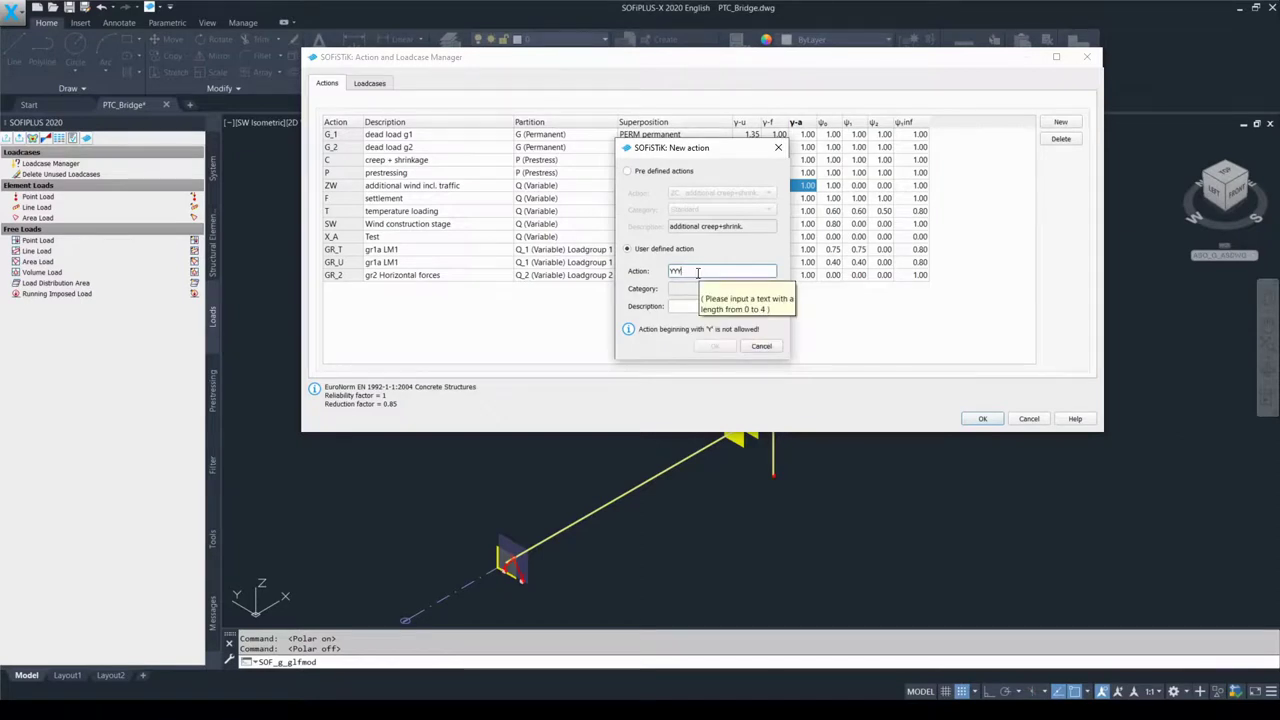
pyautogui.press('BackSpace')
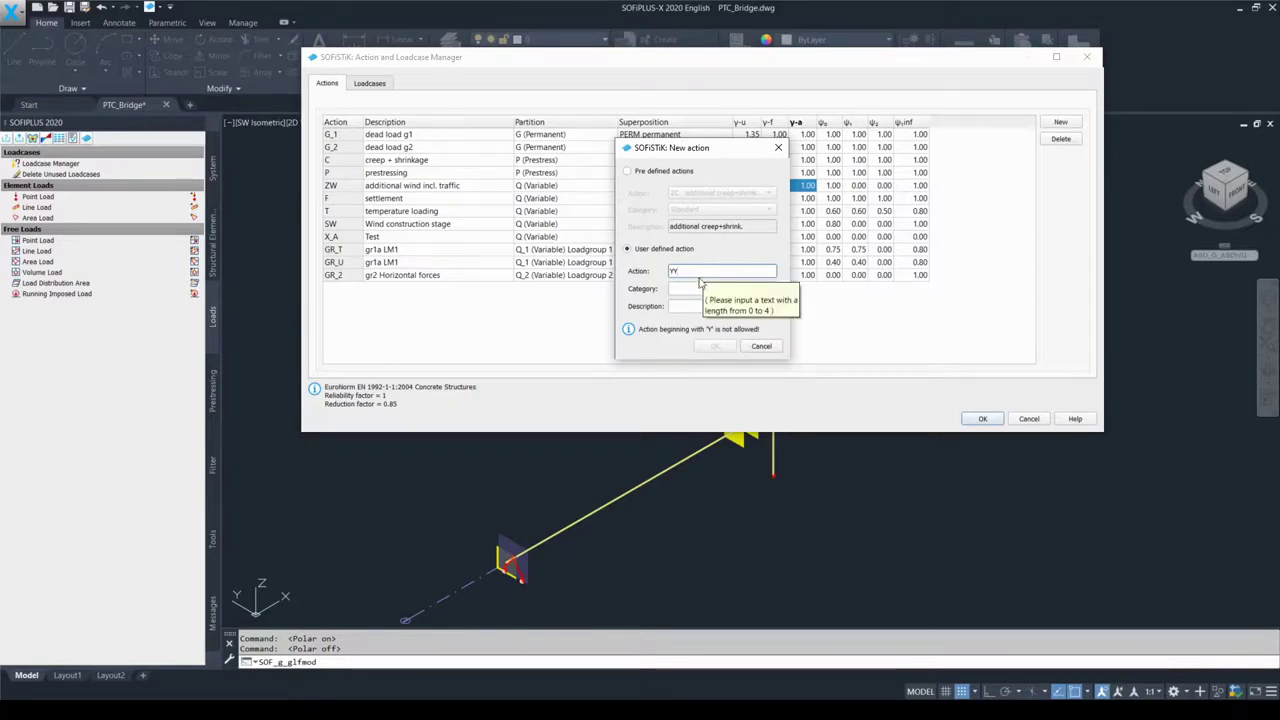
pyautogui.click(691, 289)
pyautogui.write('8')
pyautogui.click(681, 306)
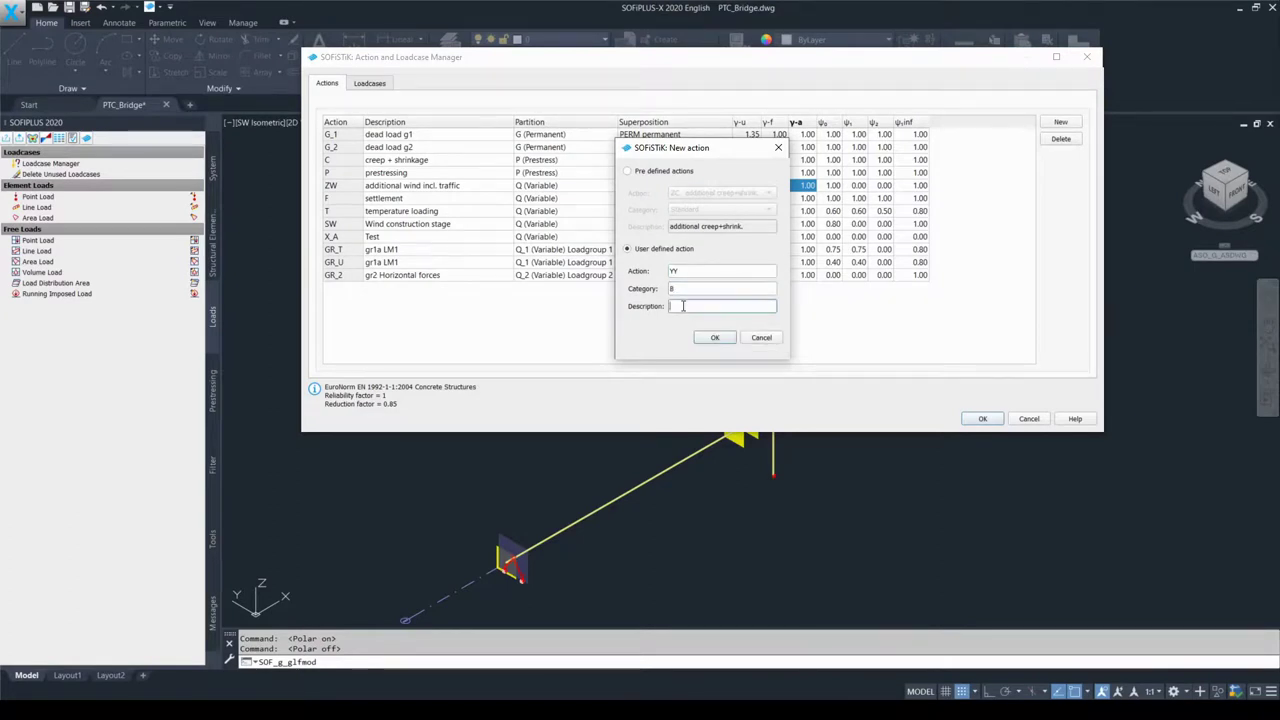
pyautogui.write('Test2')
pyautogui.click(716, 338)
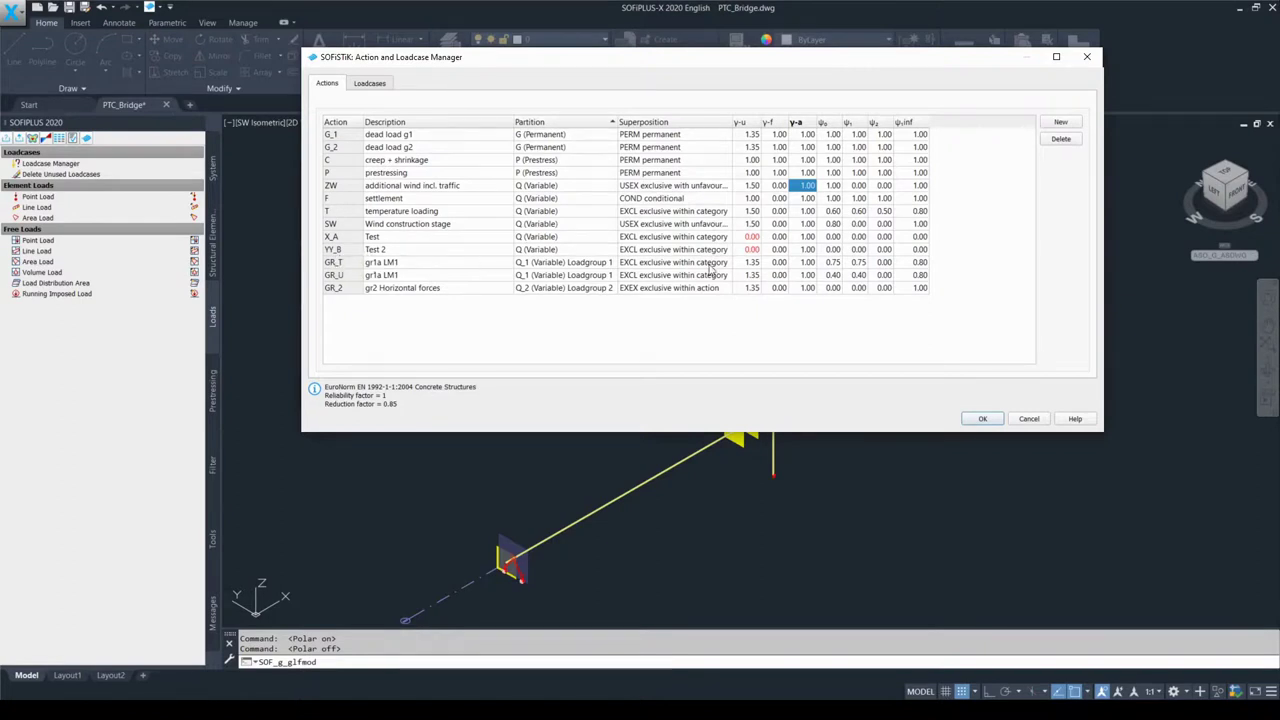
# Step: Check the safety factors and combination coefficients of the user-defined action YY_B, from γ-u through ψ1inf
pyautogui.click(753, 250)
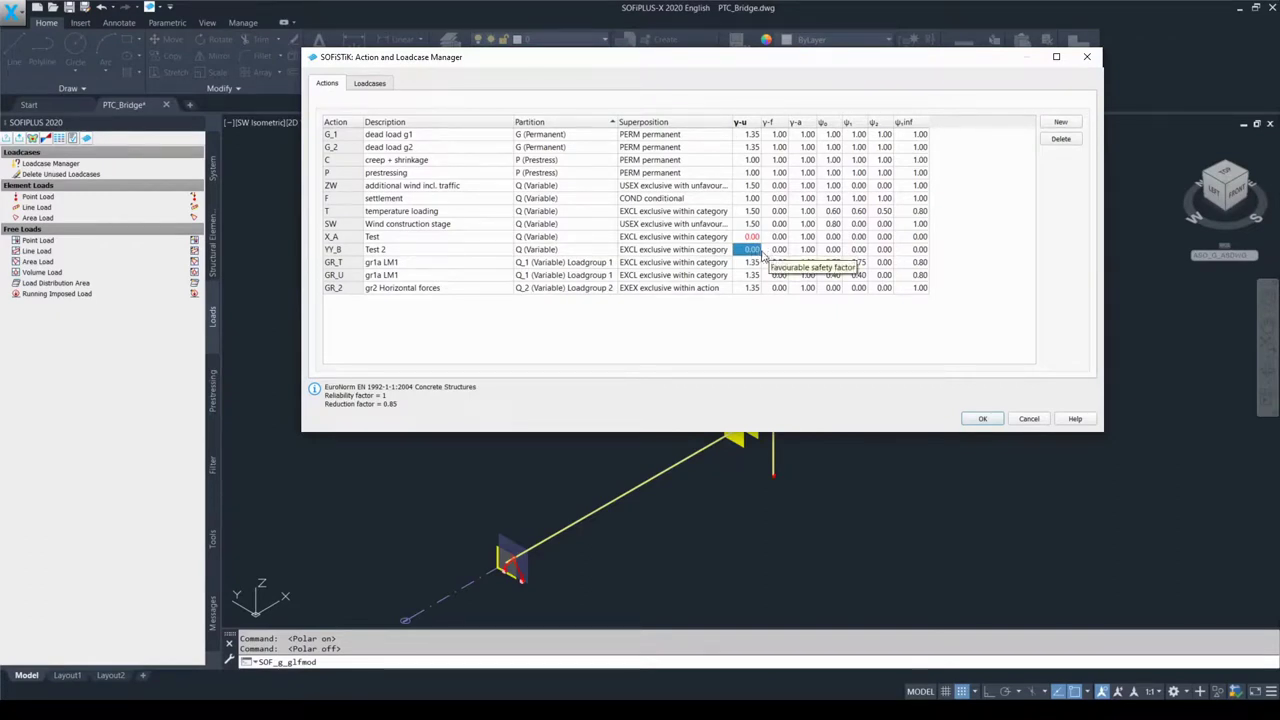
pyautogui.click(778, 252)
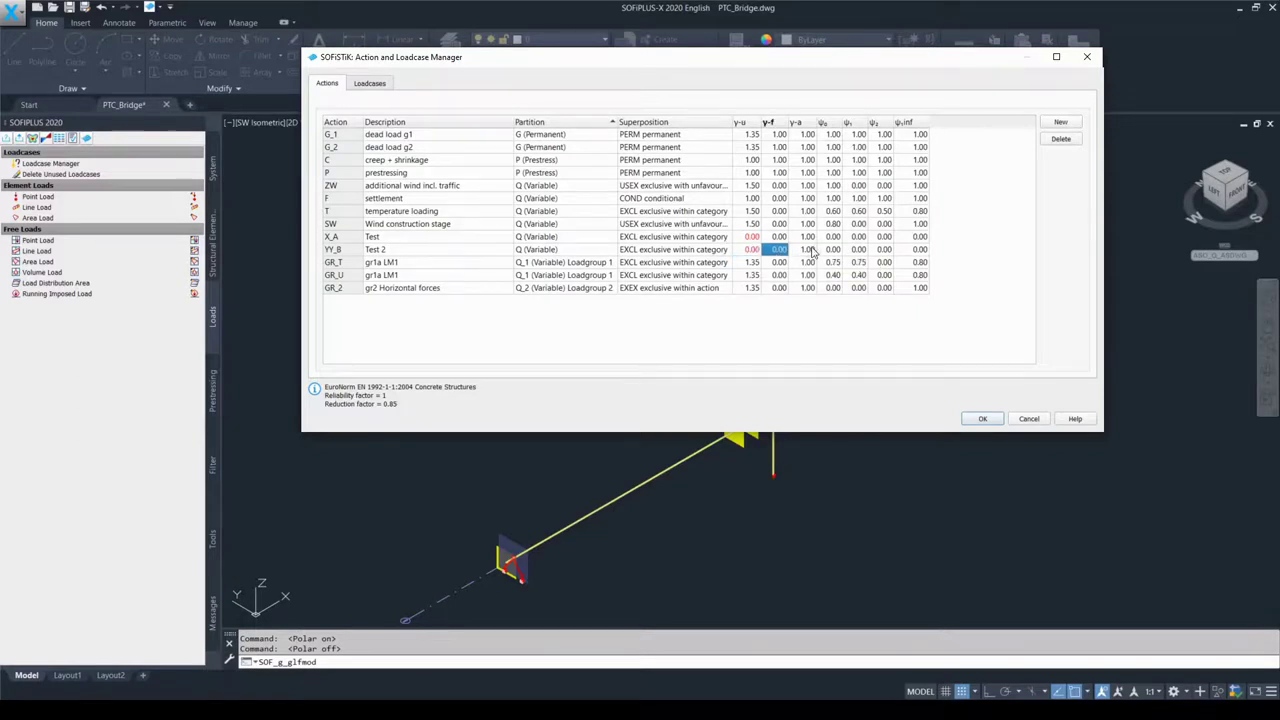
pyautogui.click(808, 250)
pyautogui.click(835, 251)
pyautogui.click(859, 251)
pyautogui.click(885, 251)
pyautogui.click(919, 251)
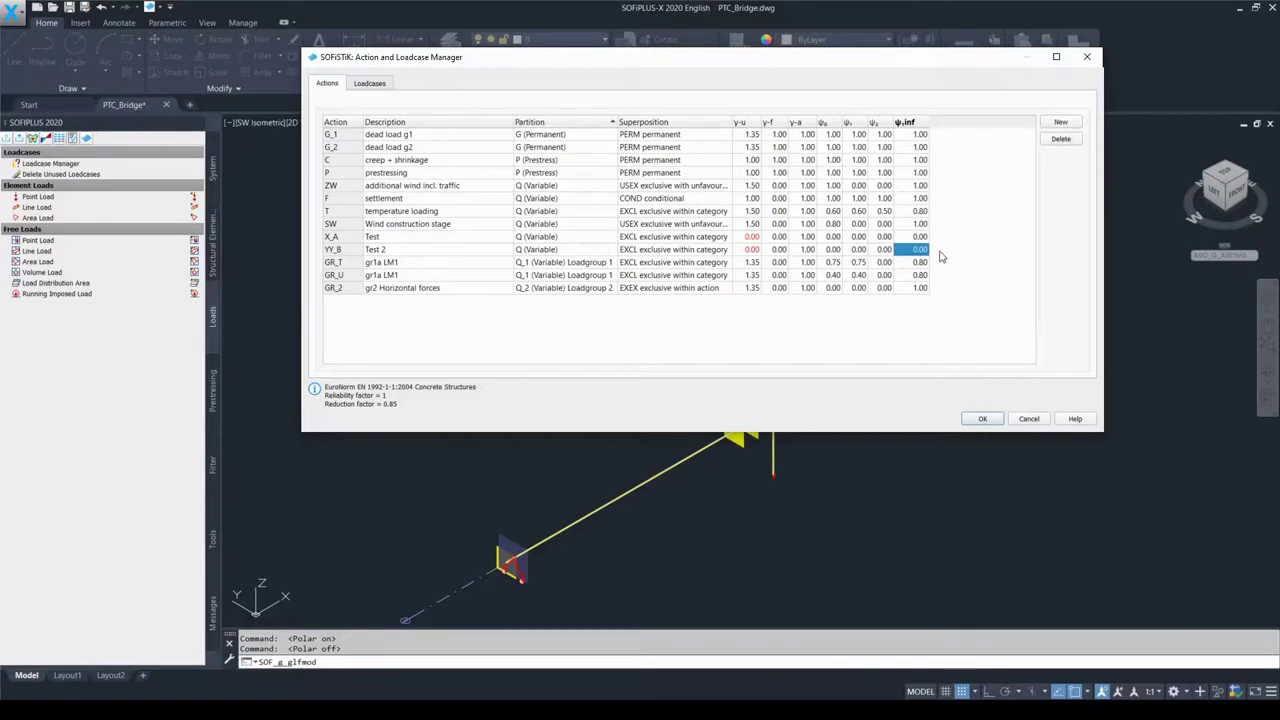
# Step: Delete the two user-defined test actions X_A and YY_B from the action list
pyautogui.click(356, 251)
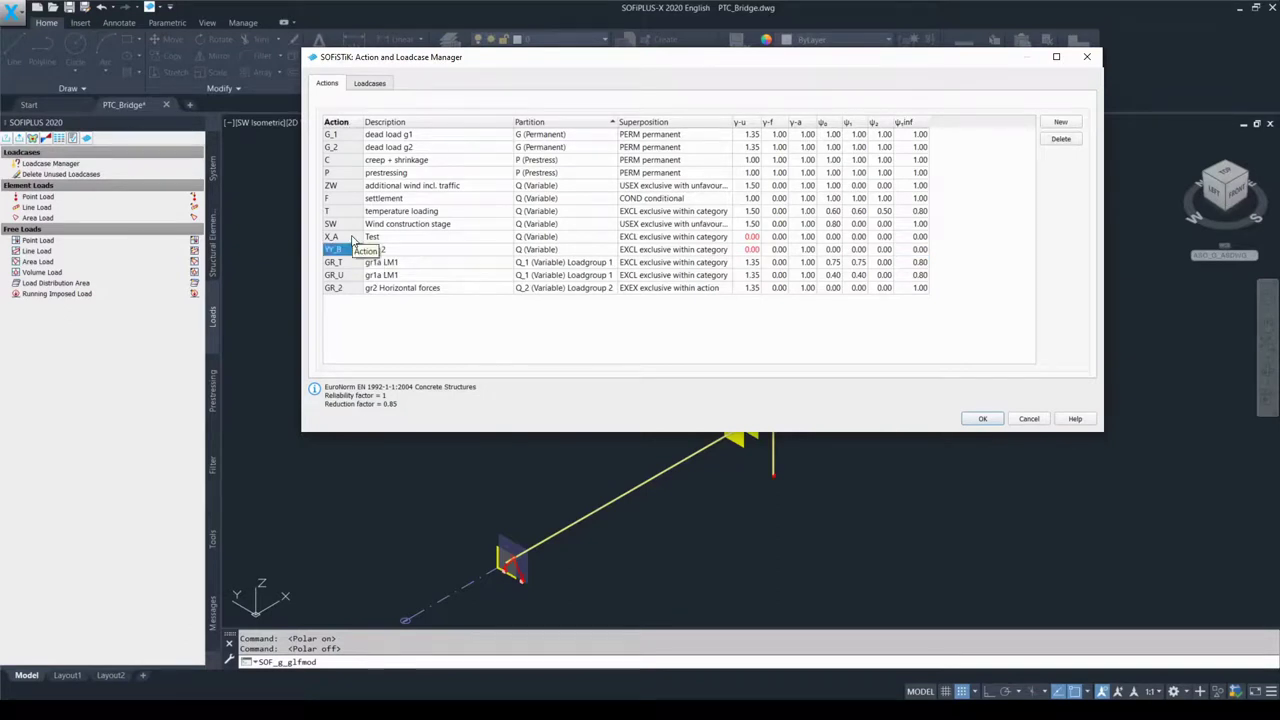
pyautogui.keyDown('ctrl'); pyautogui.click(351, 237); pyautogui.keyUp('ctrl')
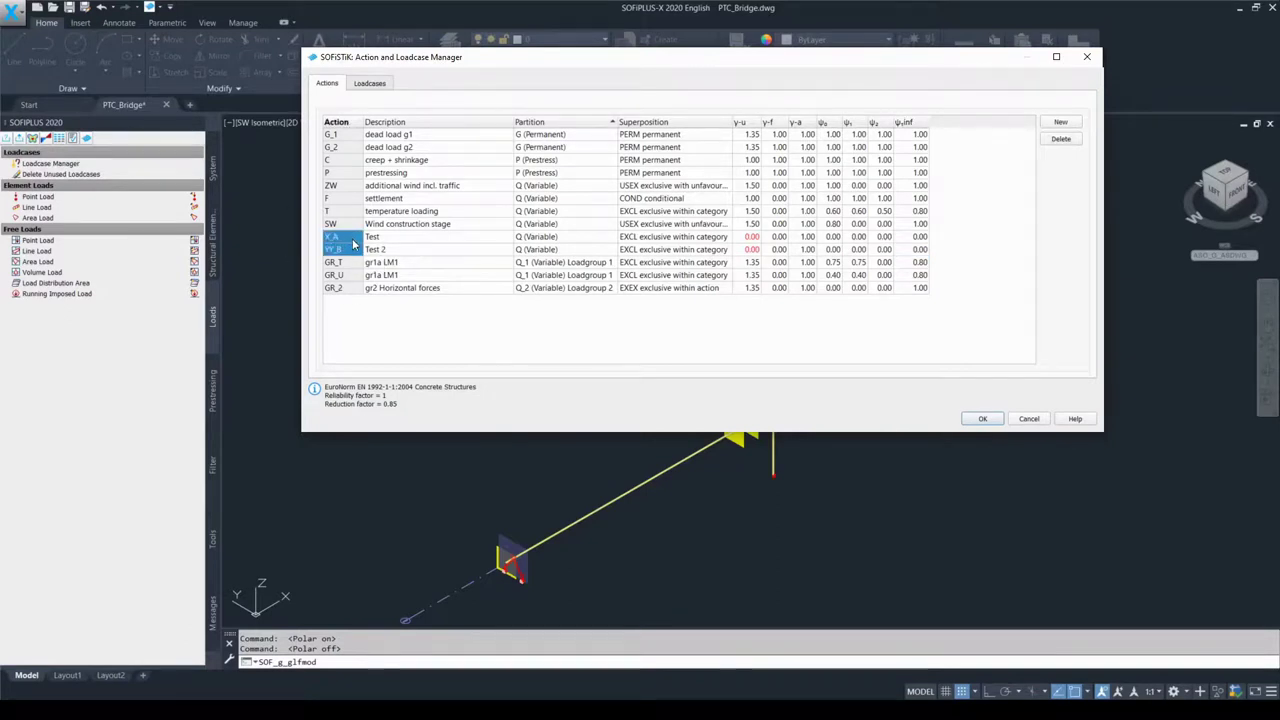
pyautogui.click(1062, 141)
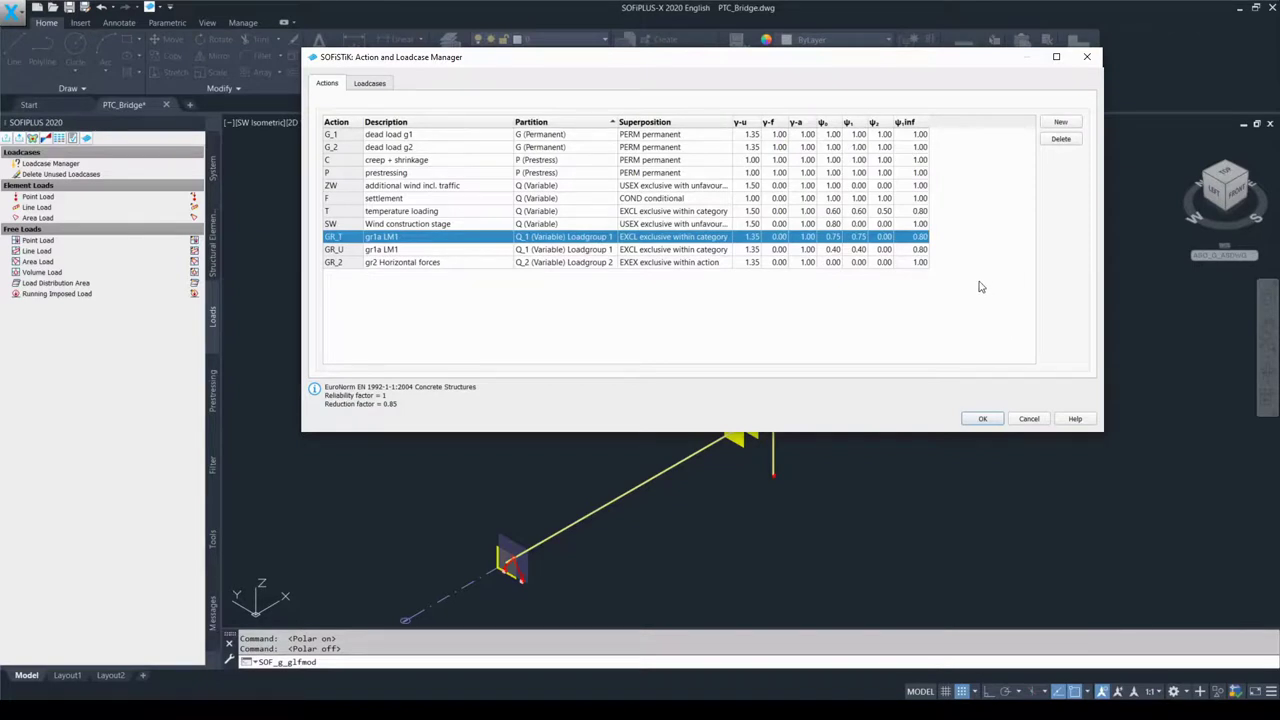
# Step: Confirm the action definitions, and reopen the Action and Loadcase Manager to show the loadcase list
pyautogui.click(982, 418)
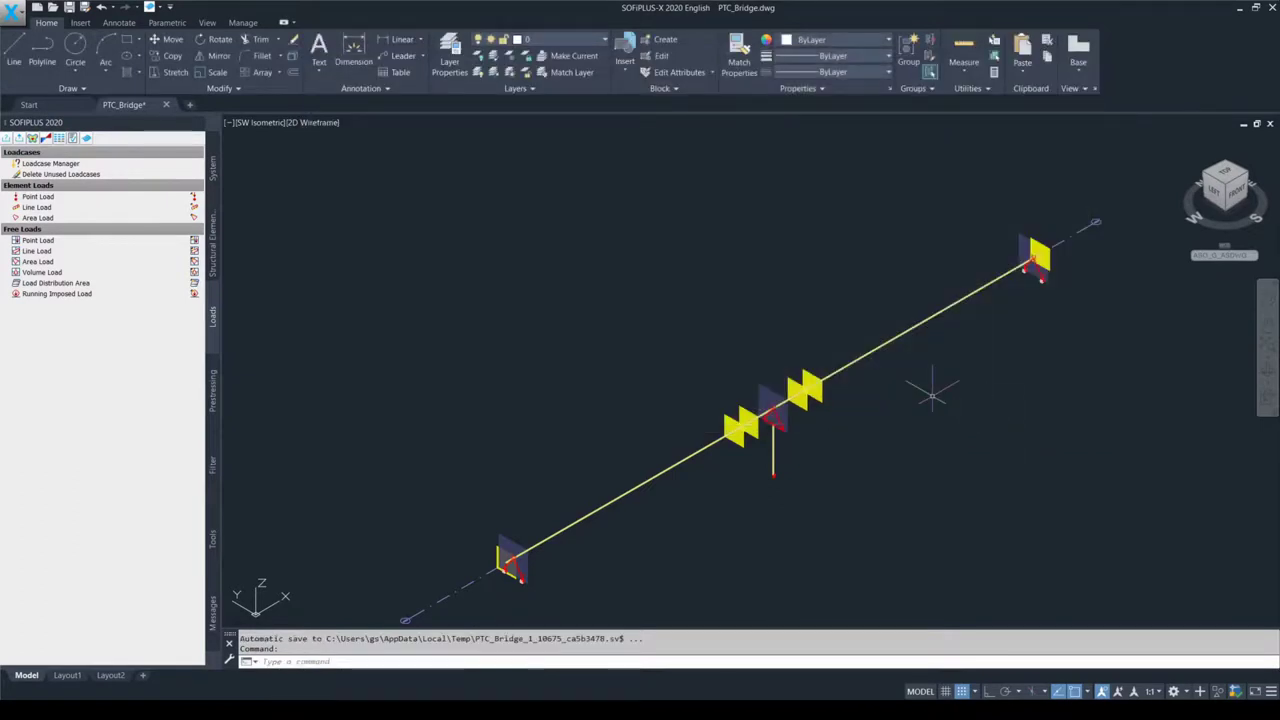
pyautogui.press('F9')
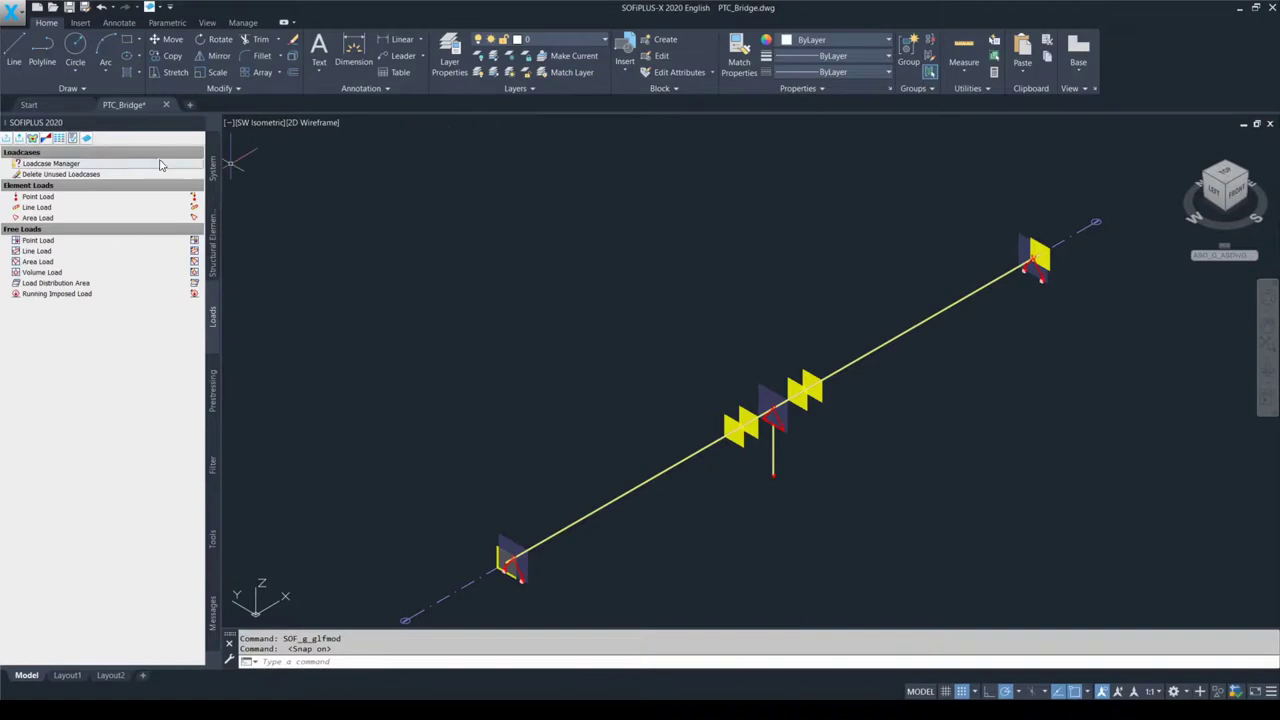
pyautogui.click(92, 166)
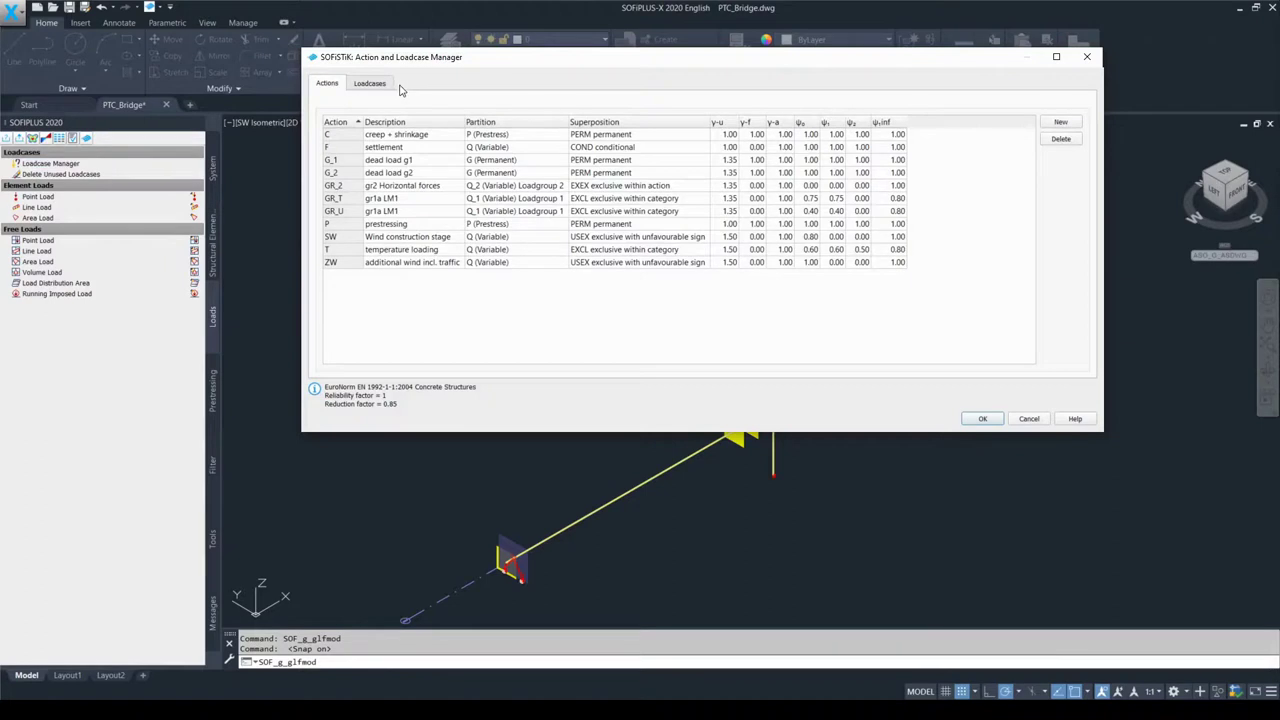
pyautogui.click(388, 87)
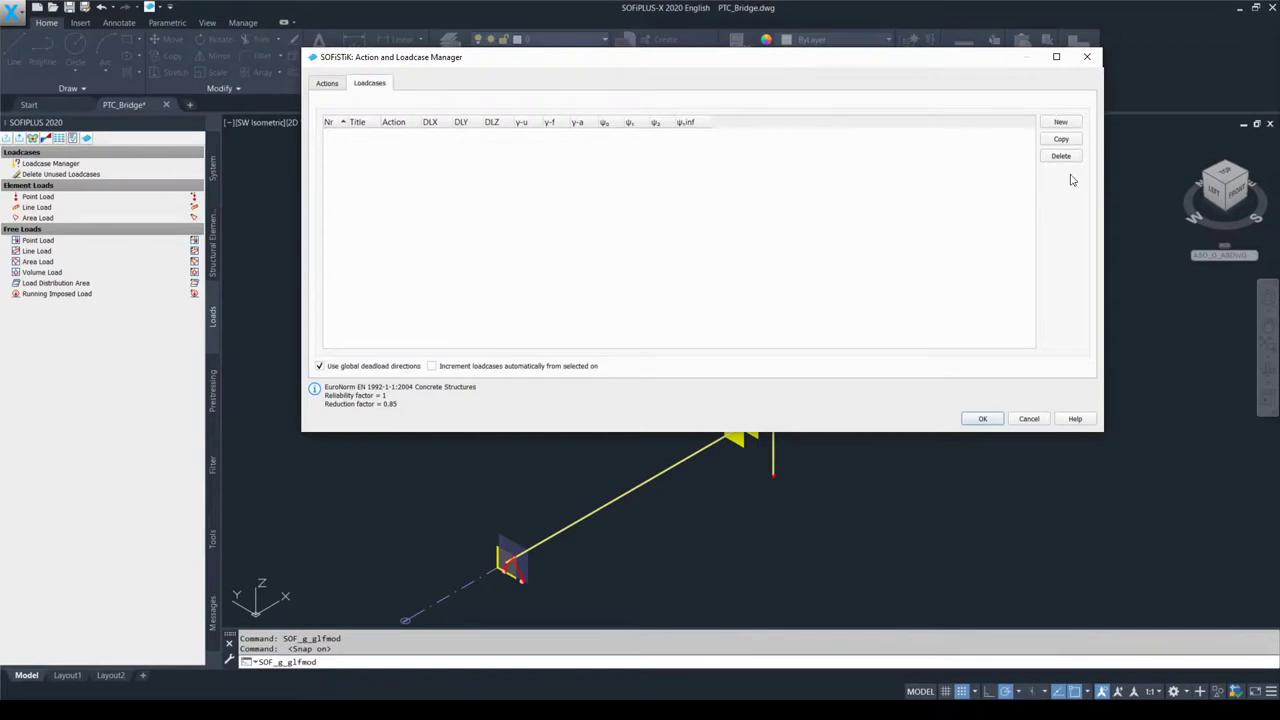
# Step: Create loadcase 1 and give it the title Self Weight
pyautogui.click(1062, 122)
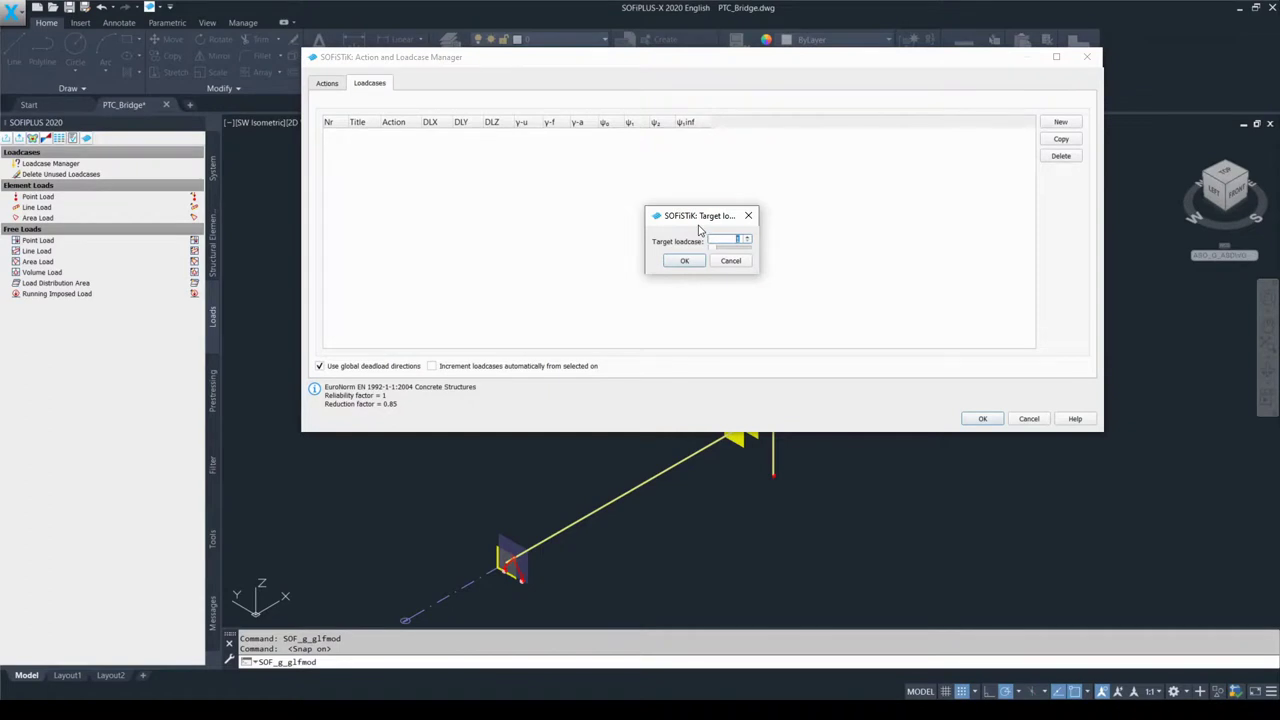
pyautogui.click(684, 261)
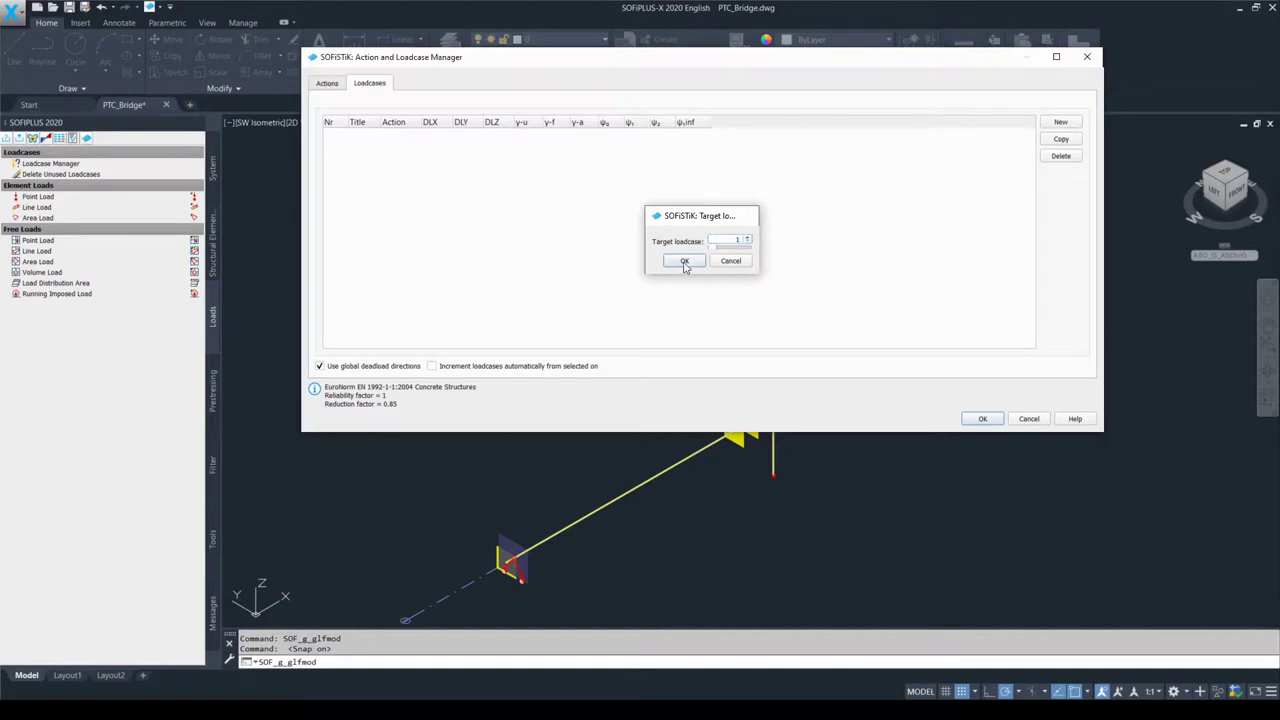
pyautogui.moveTo(381, 122); pyautogui.dragTo(545, 122)
pyautogui.doubleClick(406, 137)
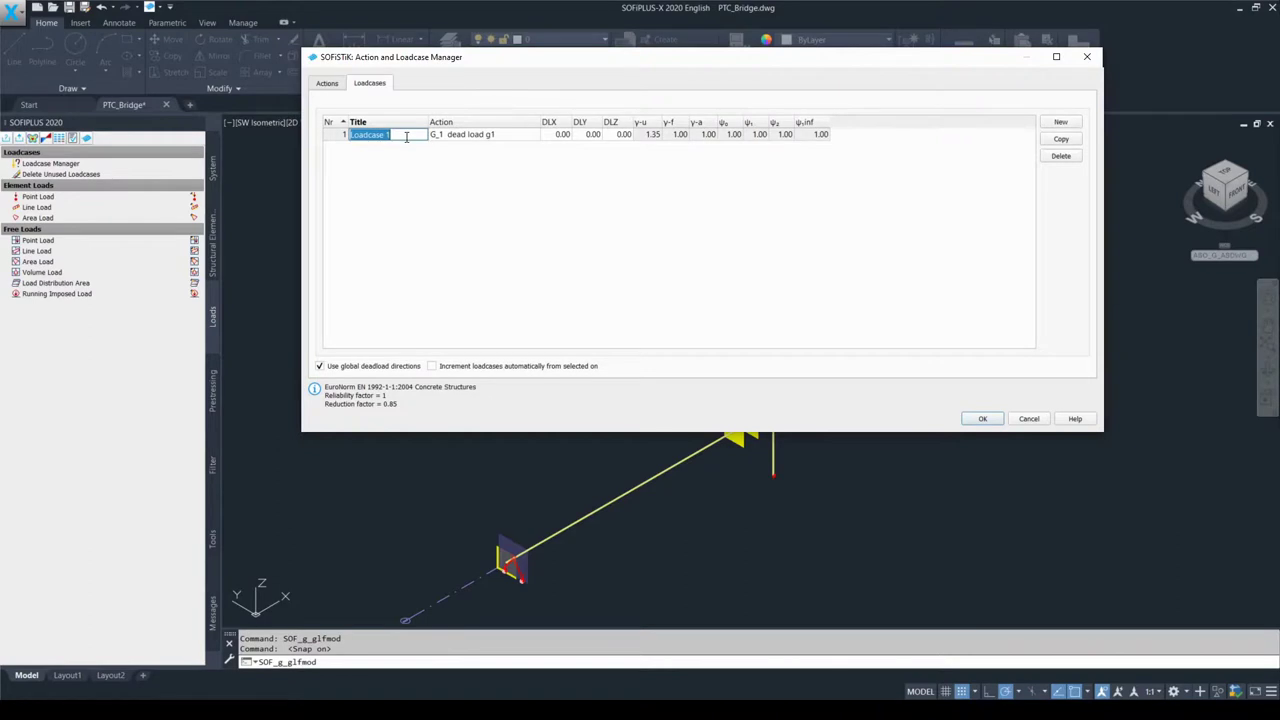
pyautogui.write('Self W')
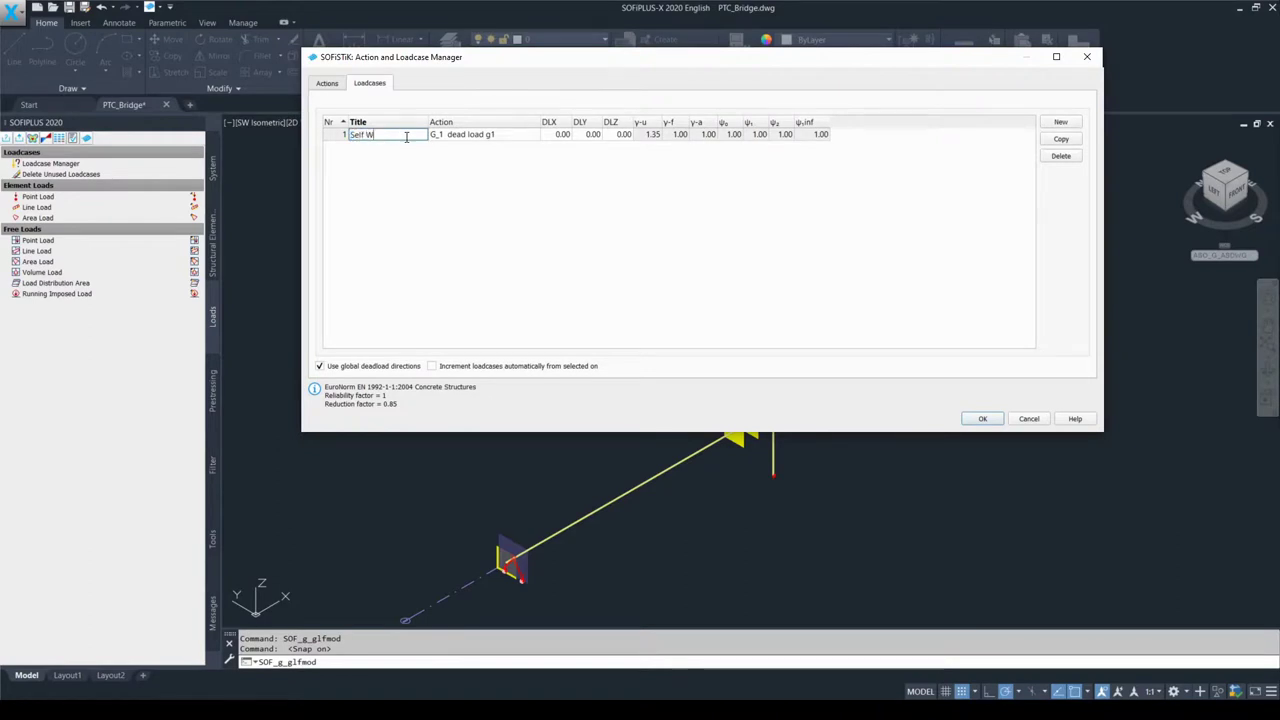
pyautogui.write('eight')
# Step: Set the action of the Self Weight loadcase to None and reassign it to G_1 dead load g1
pyautogui.click(461, 138)
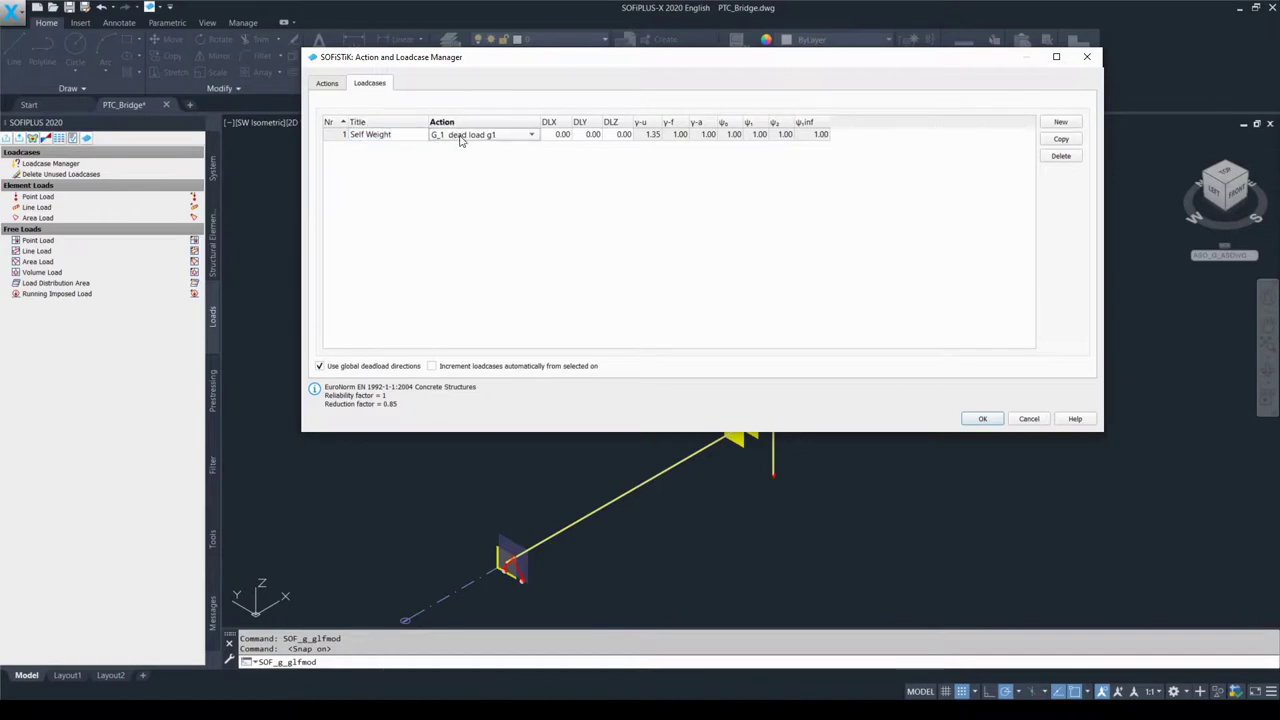
pyautogui.click(461, 138)
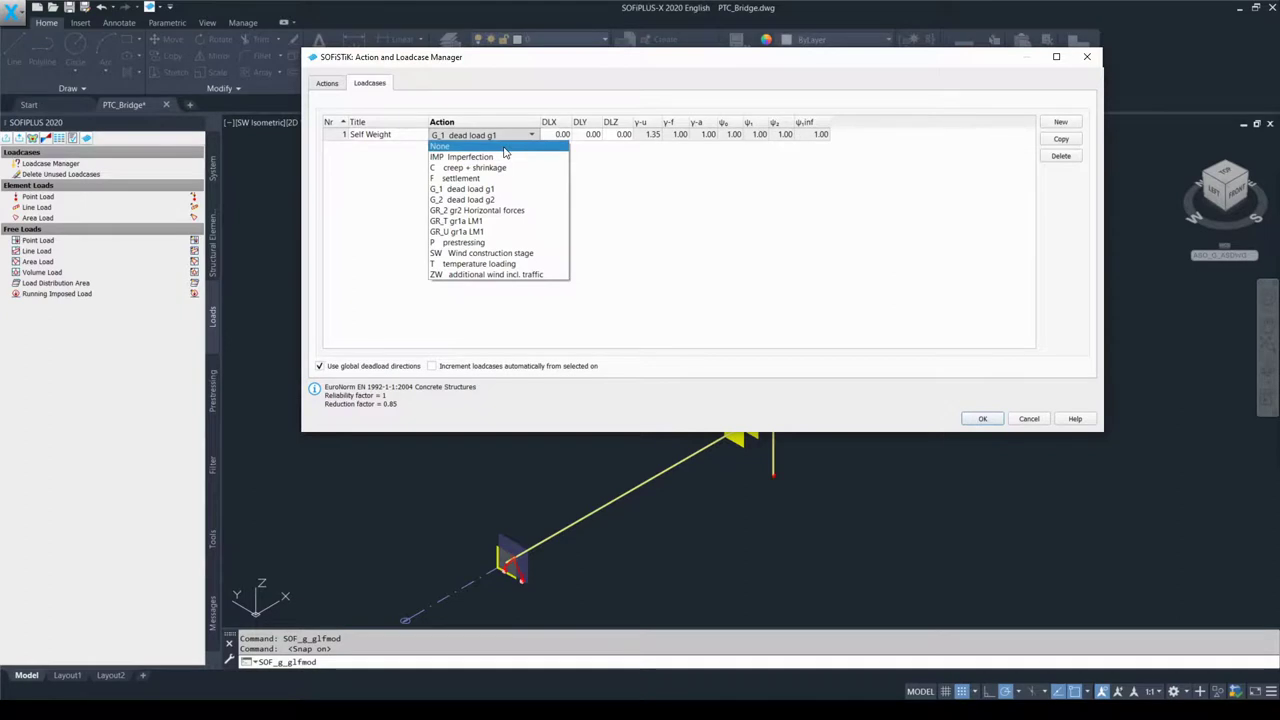
pyautogui.click(505, 147)
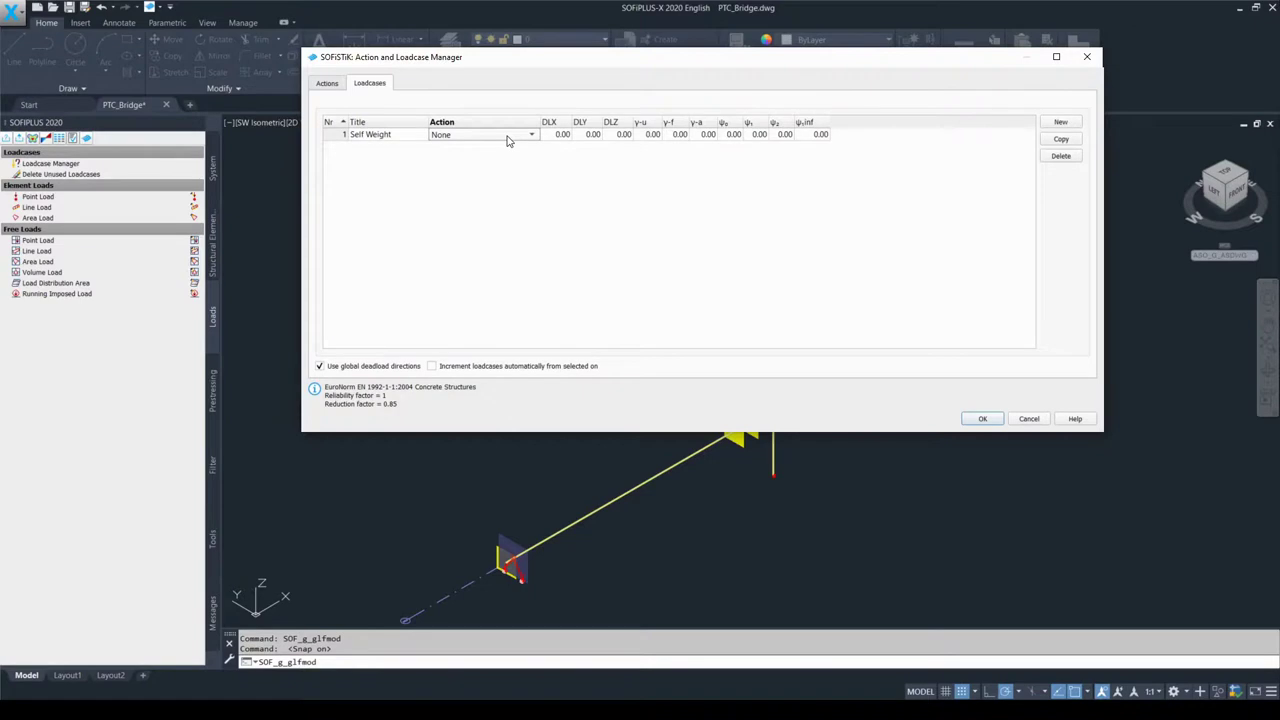
pyautogui.click(512, 142)
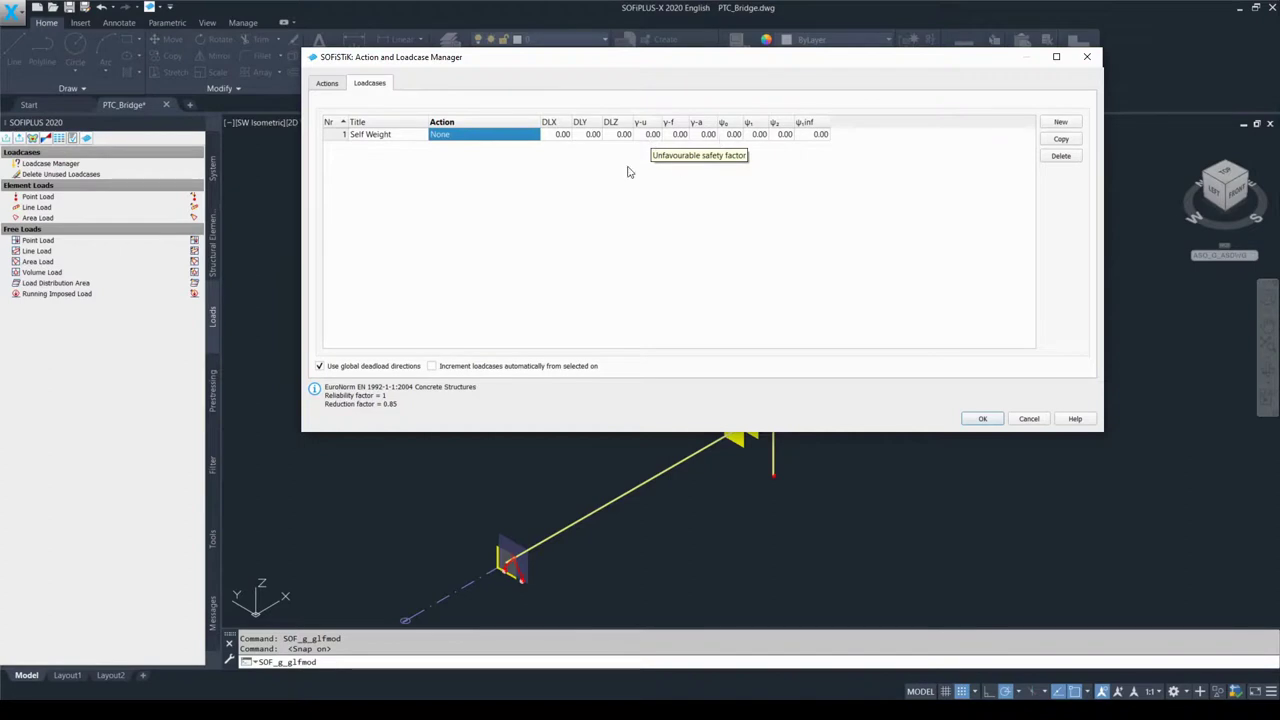
pyautogui.click(478, 137)
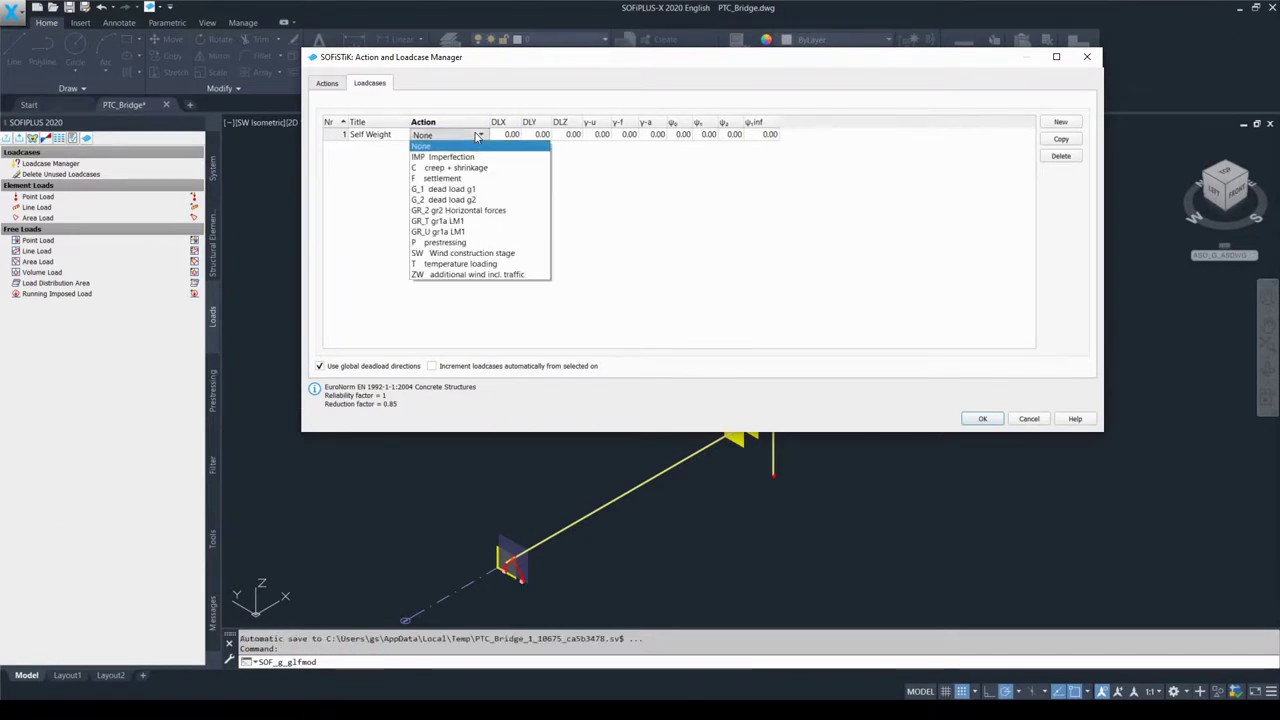
pyautogui.click(478, 190)
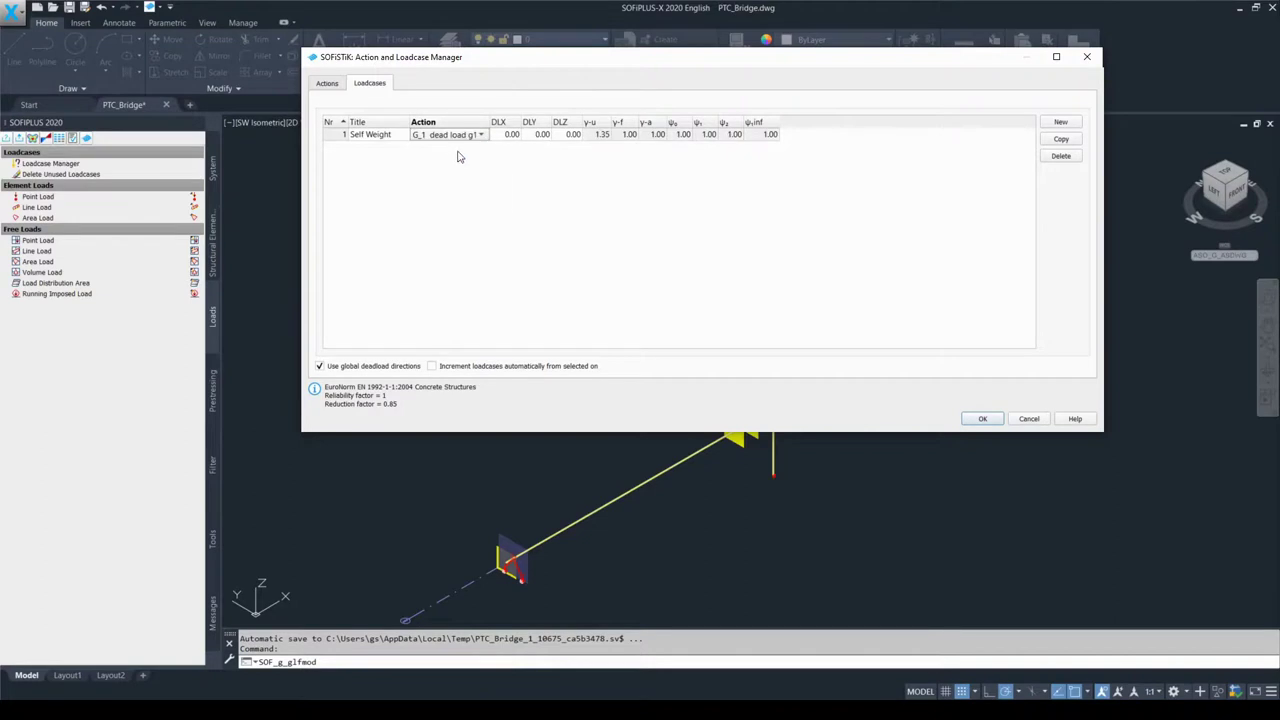
# Step: Copy loadcase 1 as loadcase 2 and assign the copy to the action G_2 dead load g2
pyautogui.click(336, 135)
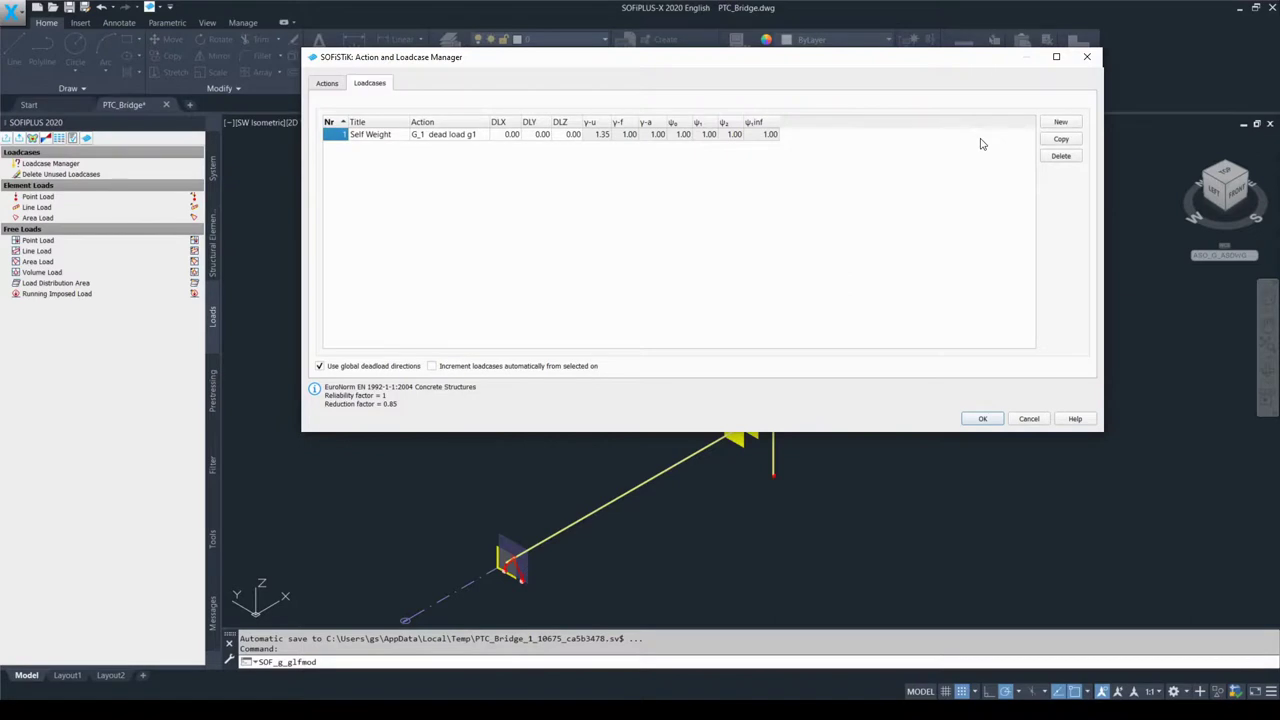
pyautogui.click(1072, 125)
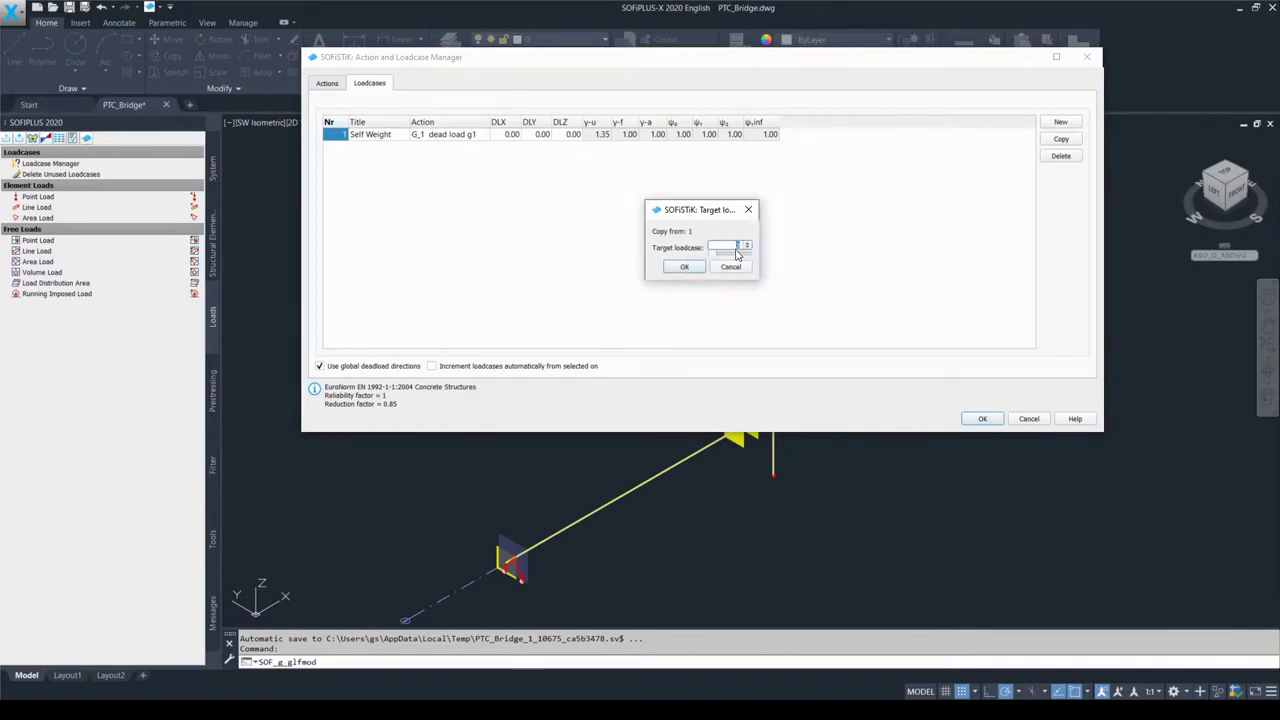
pyautogui.click(686, 267)
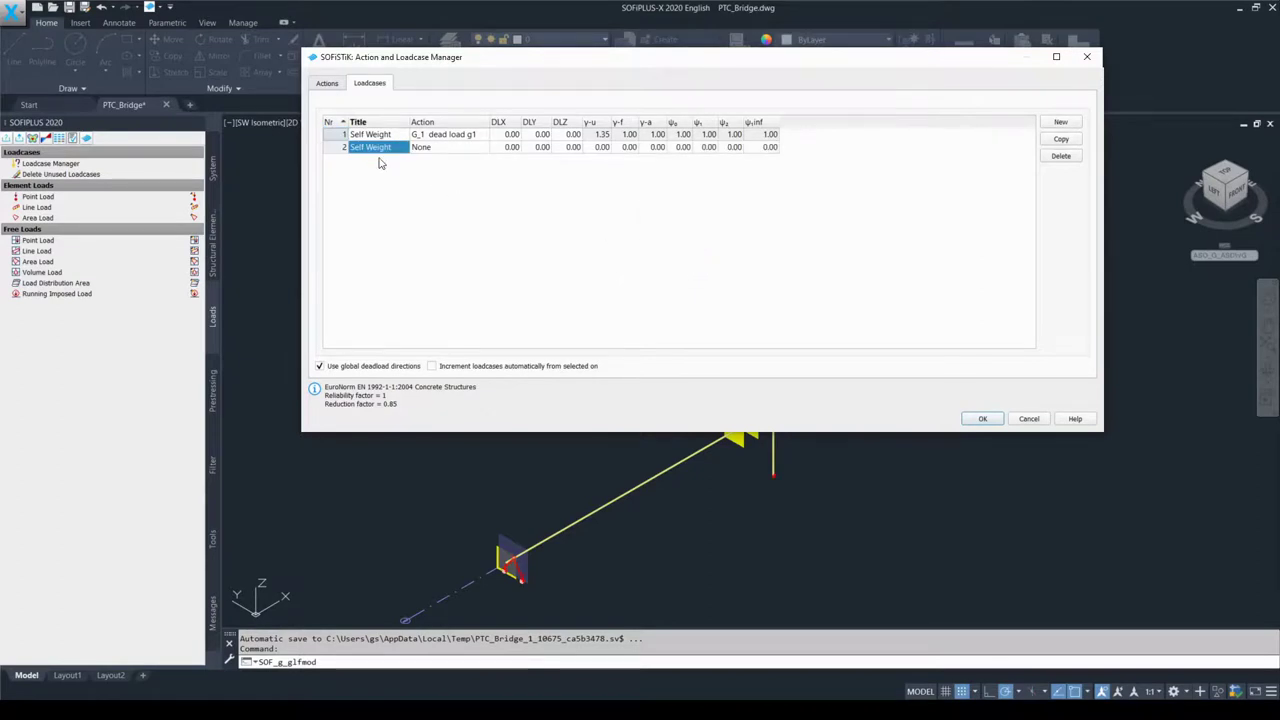
pyautogui.click(445, 147)
pyautogui.click(480, 147)
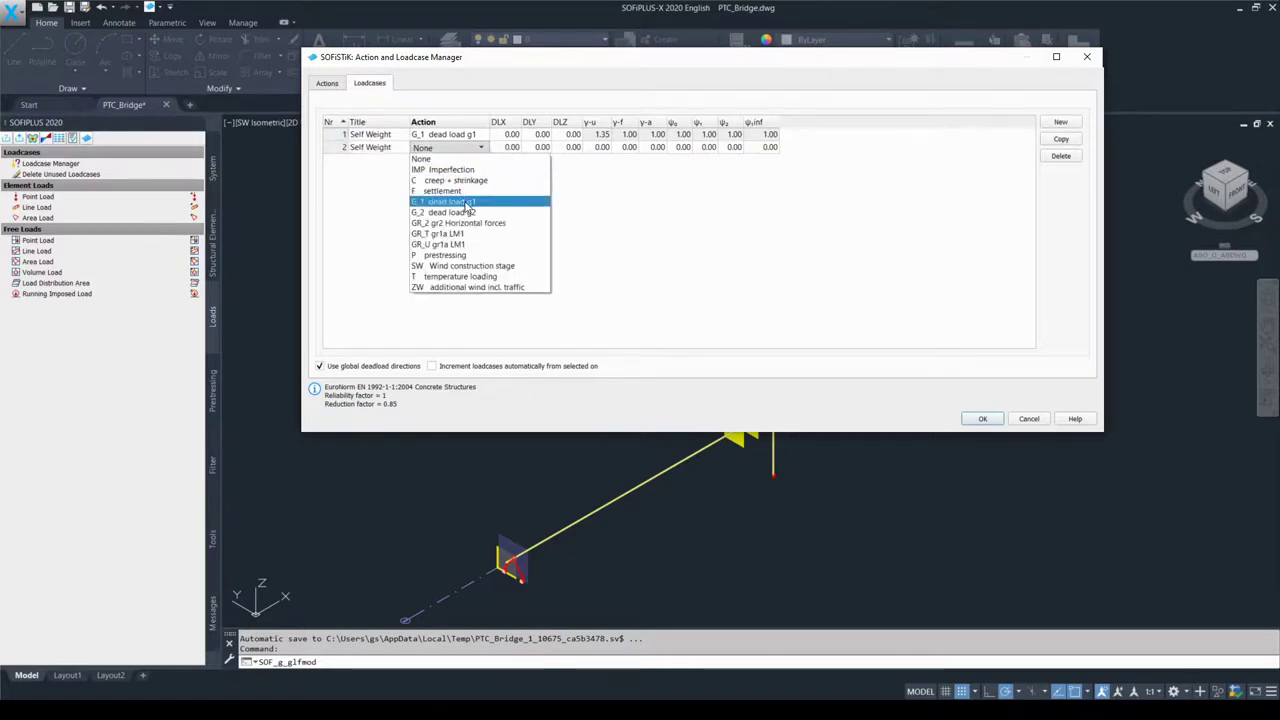
pyautogui.click(468, 212)
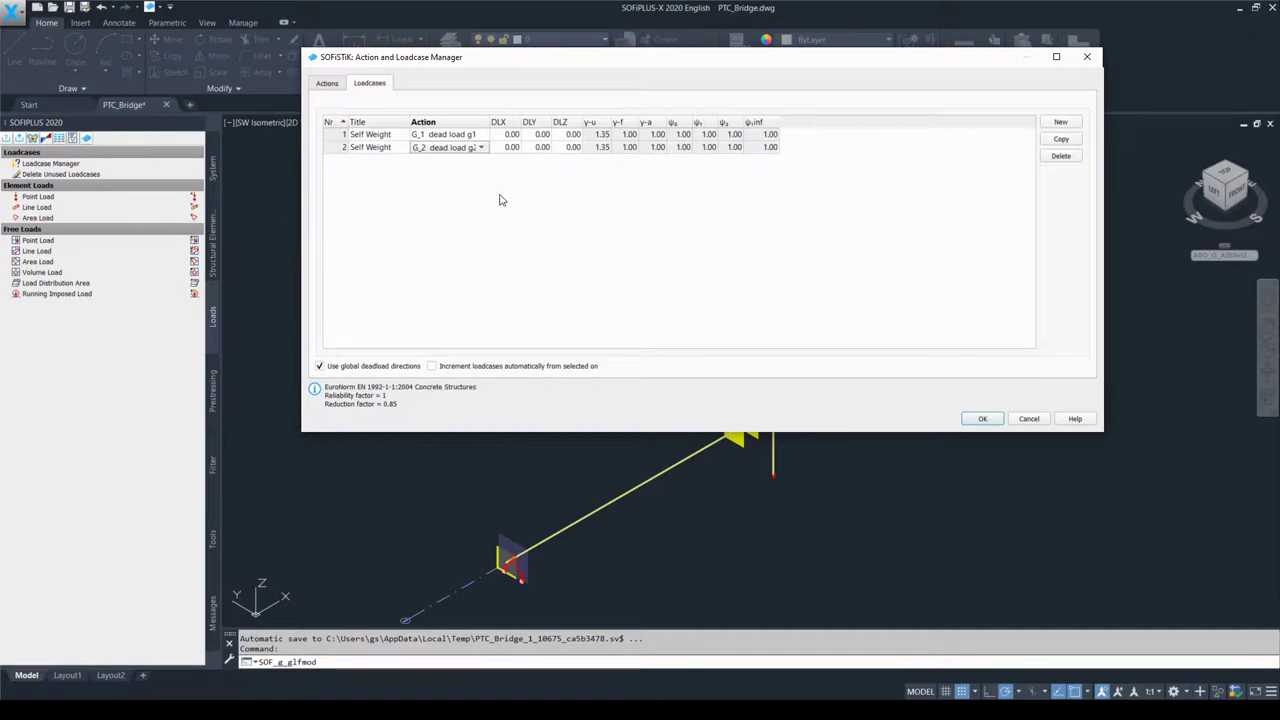
# Step: Copy loadcase 2 as loadcase 3, and loadcase 3 as loadcase 4 with a factor of 1.000
pyautogui.click(343, 151)
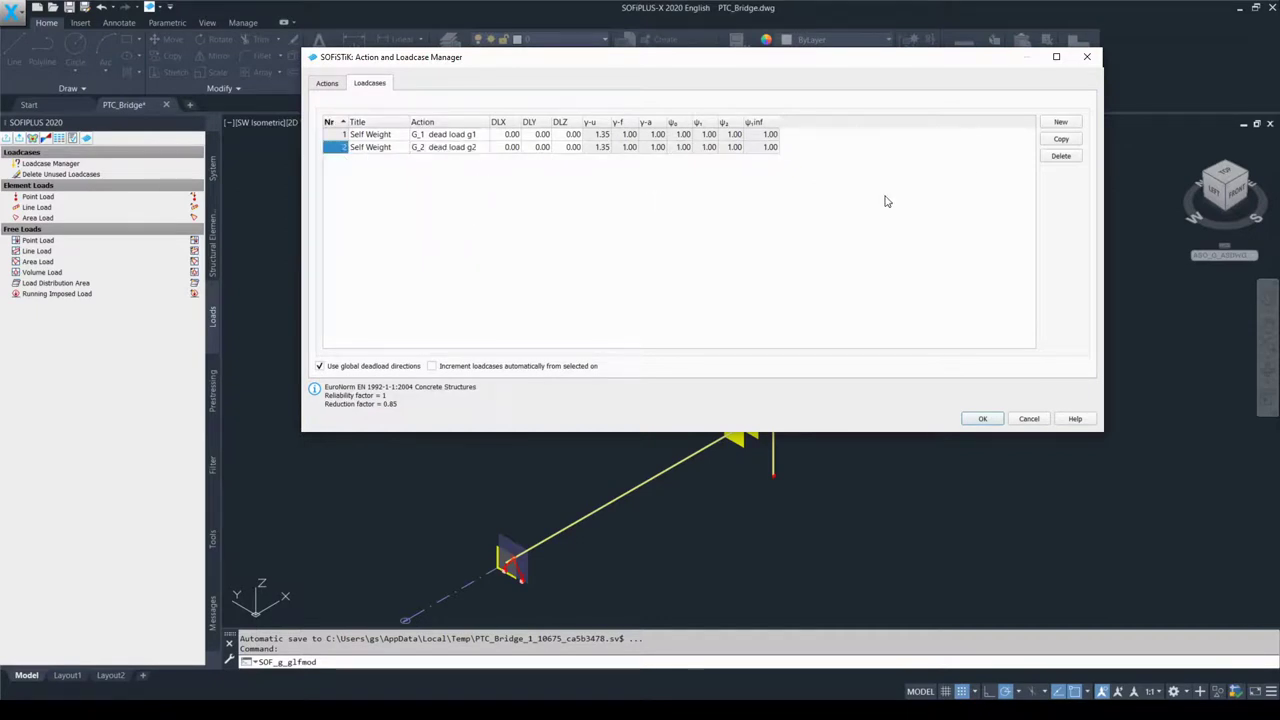
pyautogui.click(1061, 139)
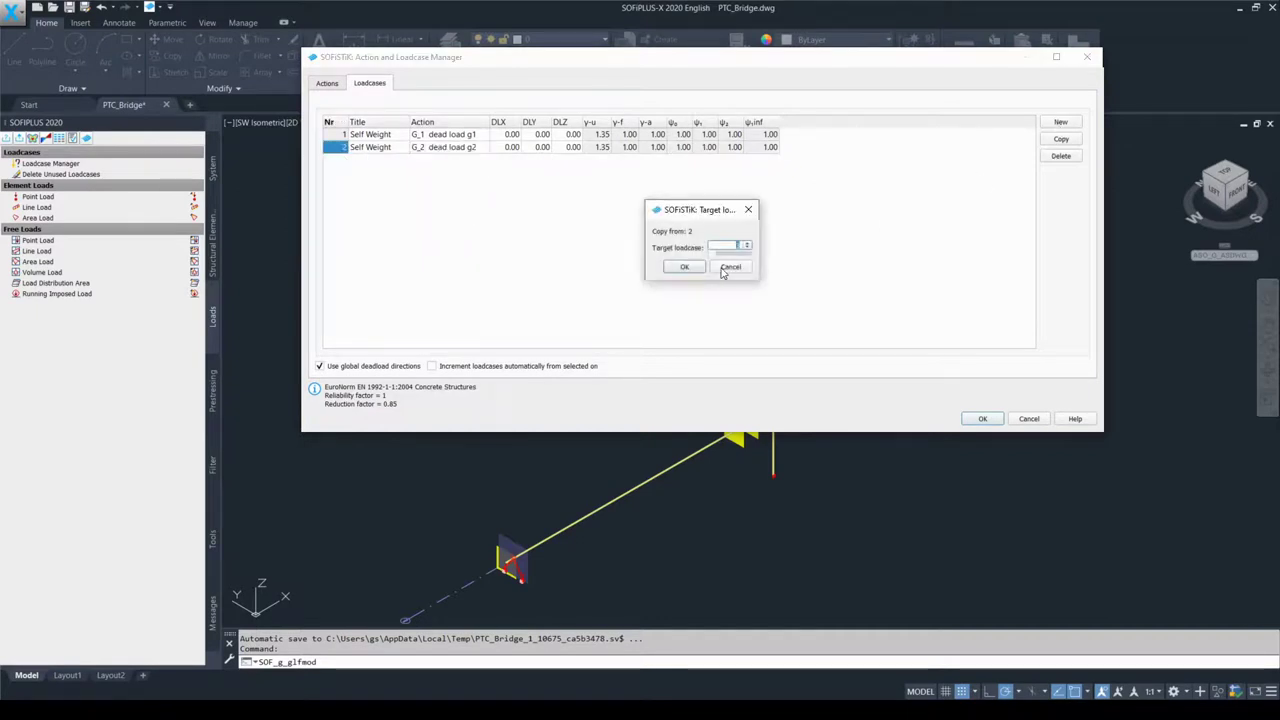
pyautogui.click(675, 268)
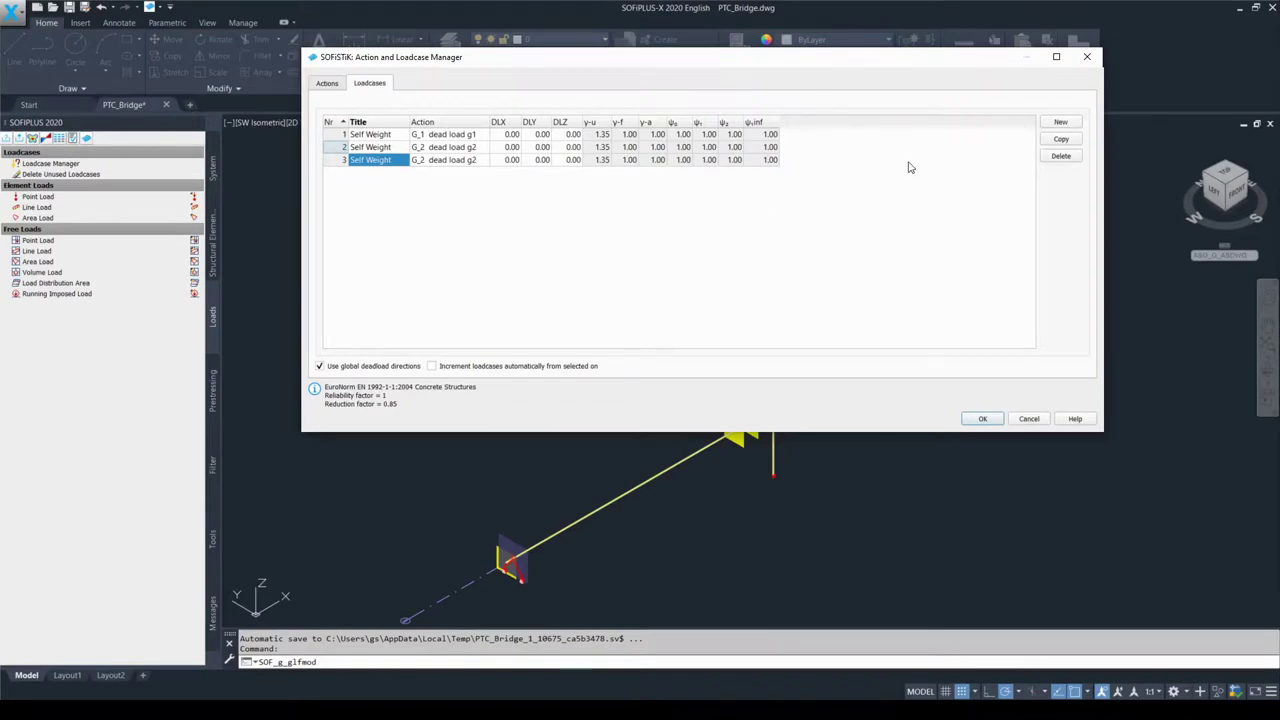
pyautogui.click(1076, 144)
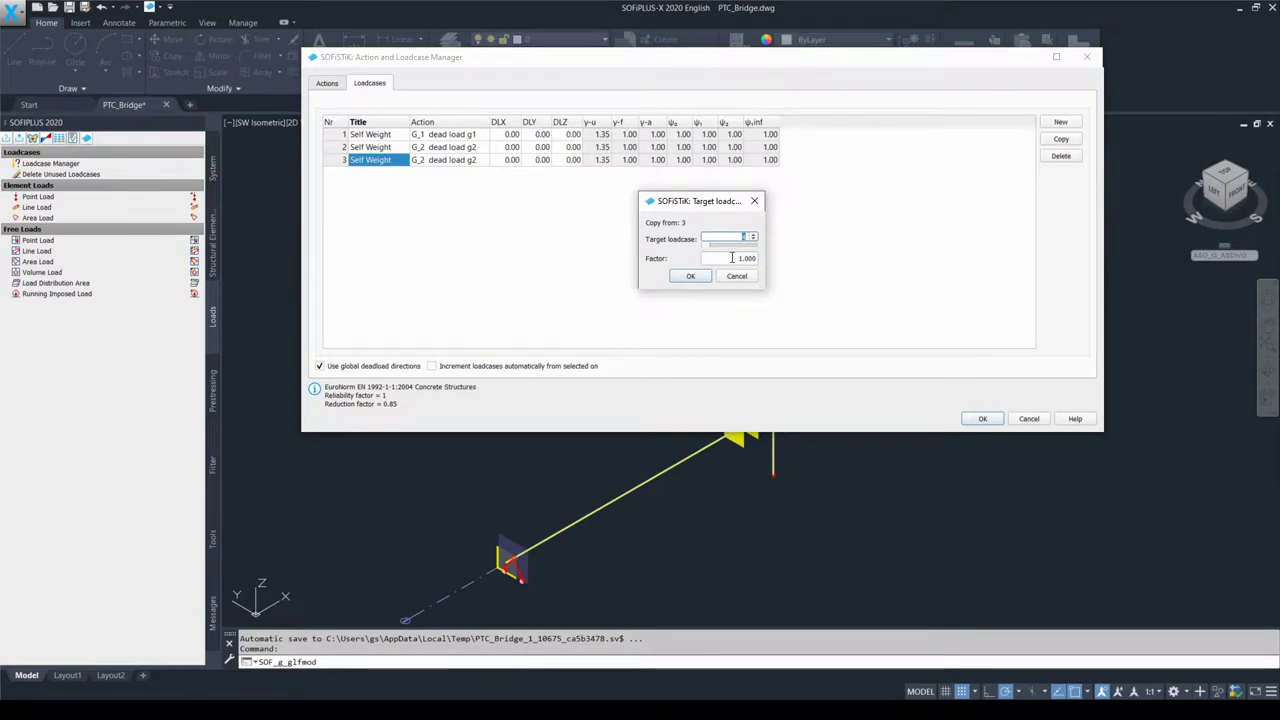
pyautogui.click(702, 277)
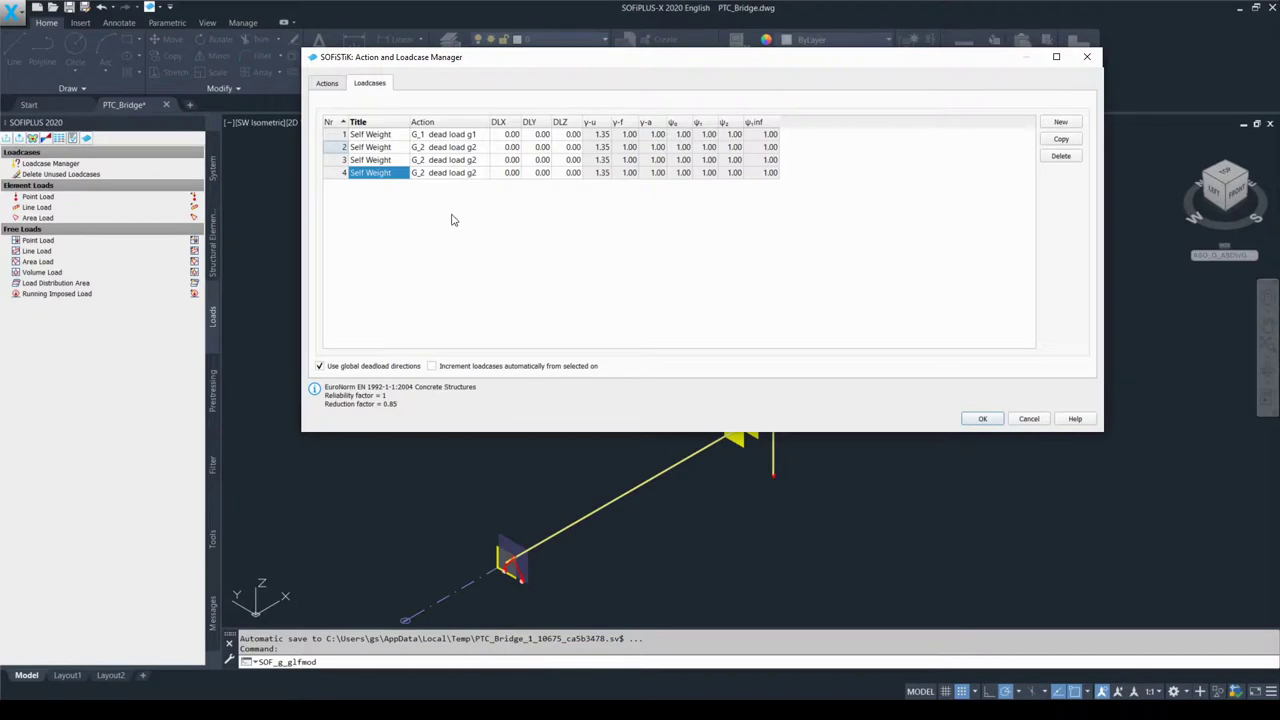
# Step: Delete the copied loadcases 2, 3 and 4 together, keeping only loadcase 1 Self Weight
pyautogui.click(338, 148)
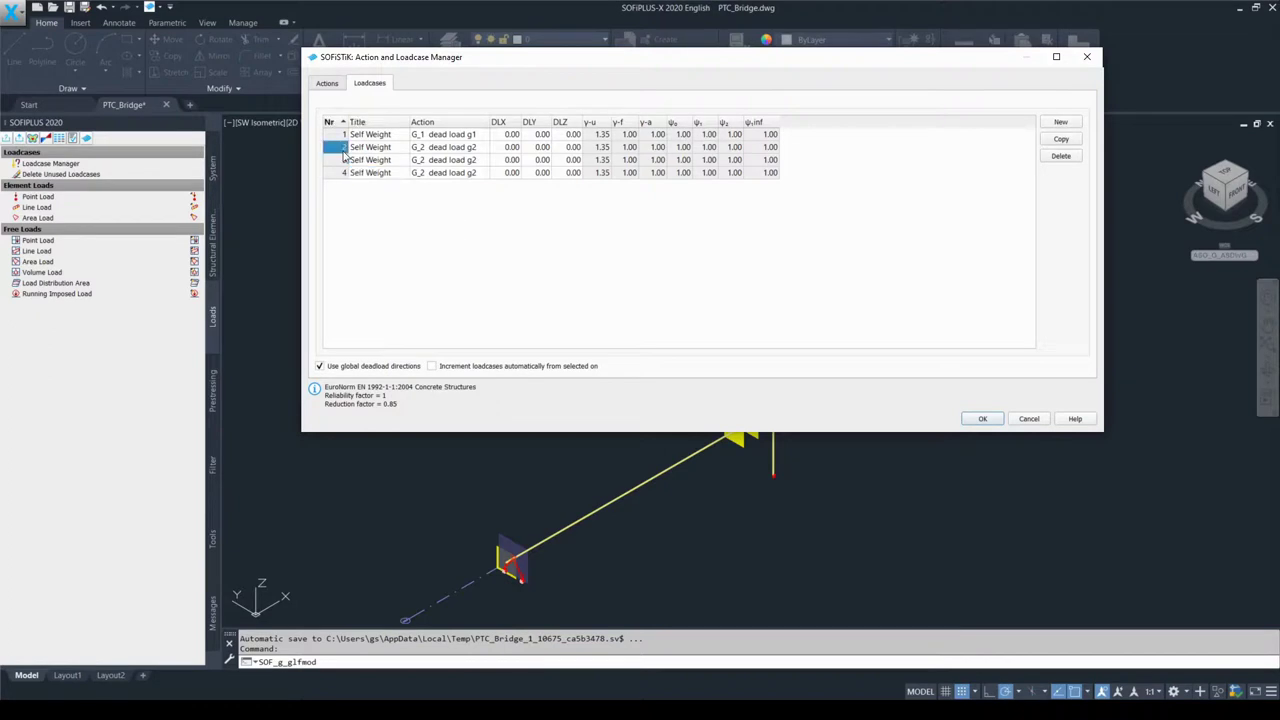
pyautogui.moveTo(343, 151); pyautogui.dragTo(343, 173)
pyautogui.click(346, 149)
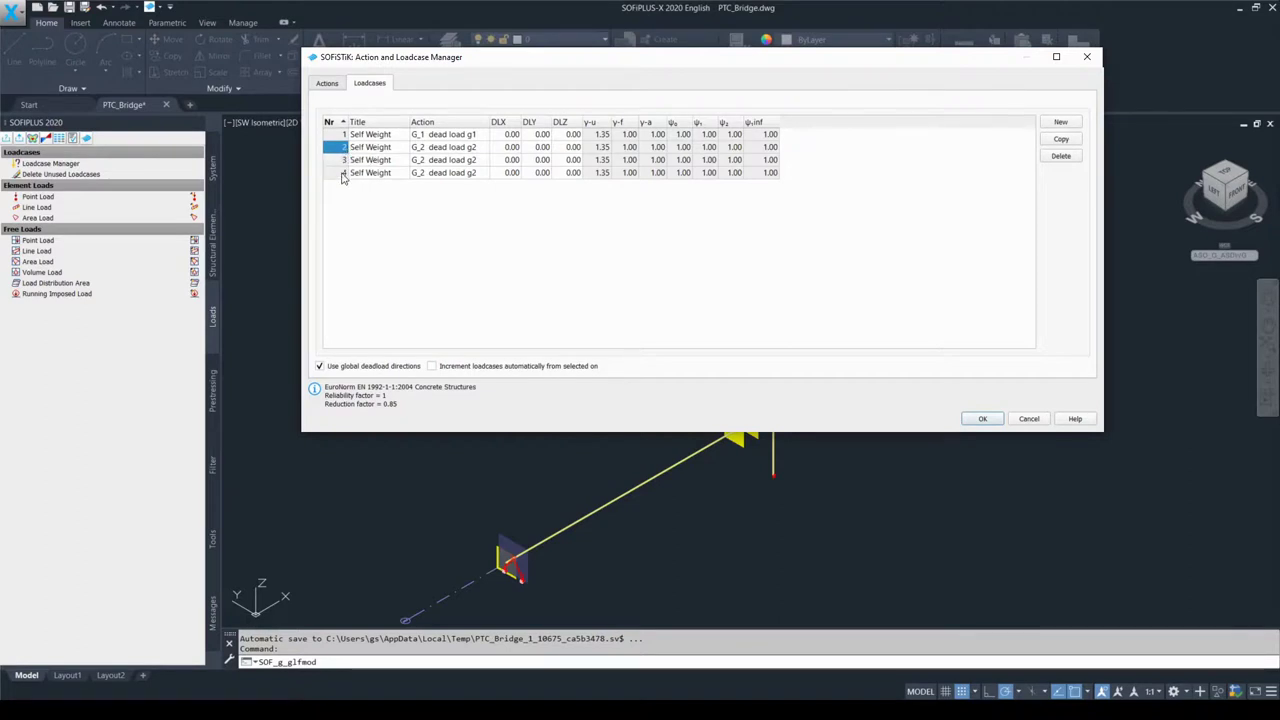
pyautogui.keyDown('shift'); pyautogui.click(343, 174); pyautogui.keyUp('shift')
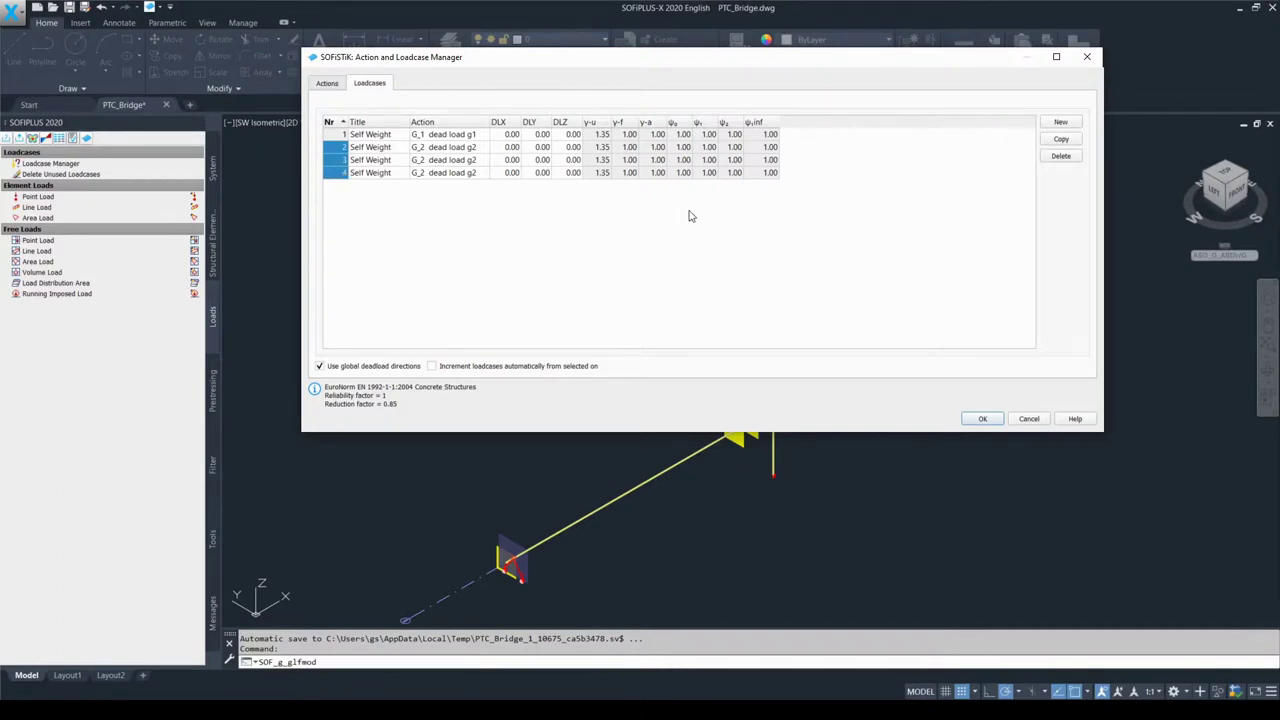
pyautogui.click(1071, 158)
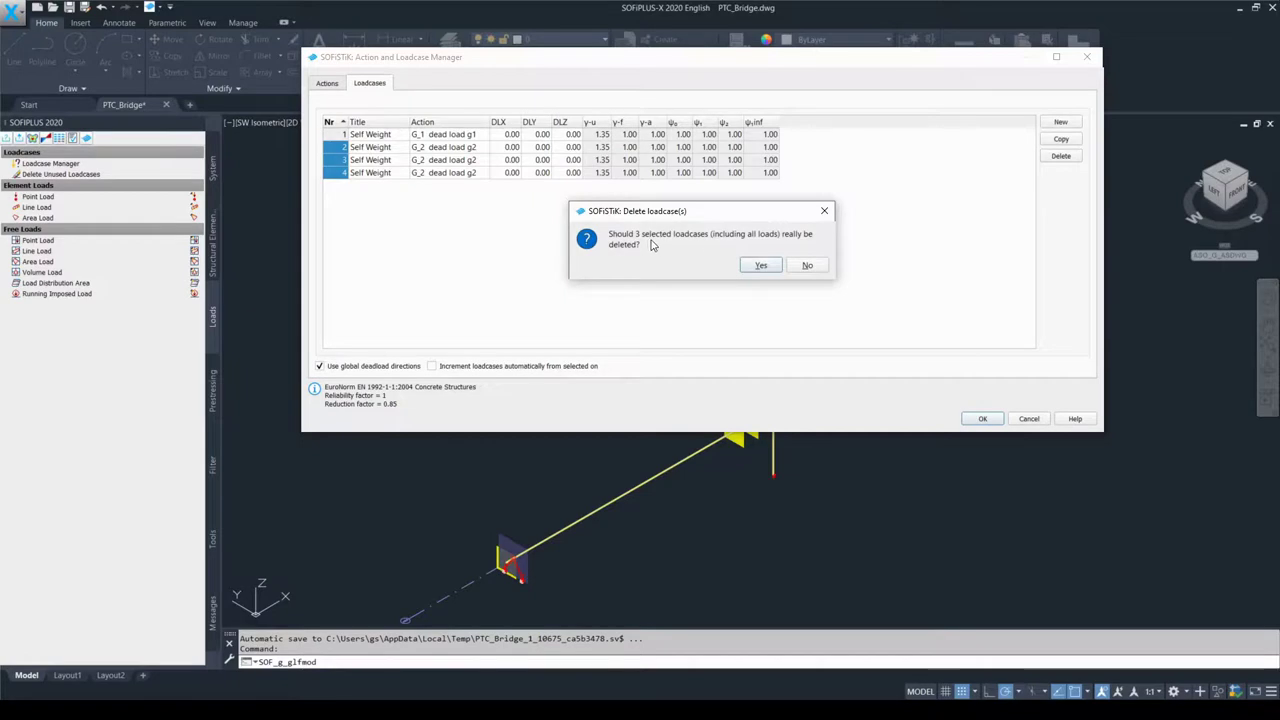
pyautogui.click(763, 265)
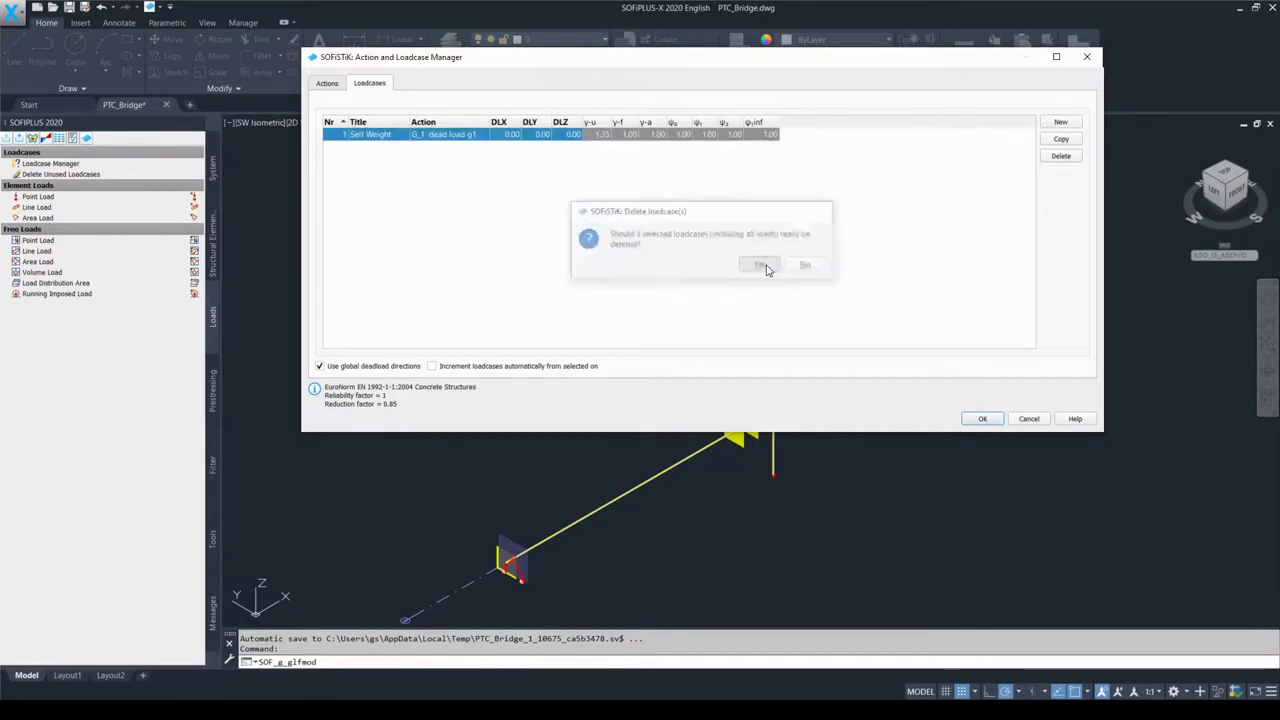
pyautogui.click(557, 182)
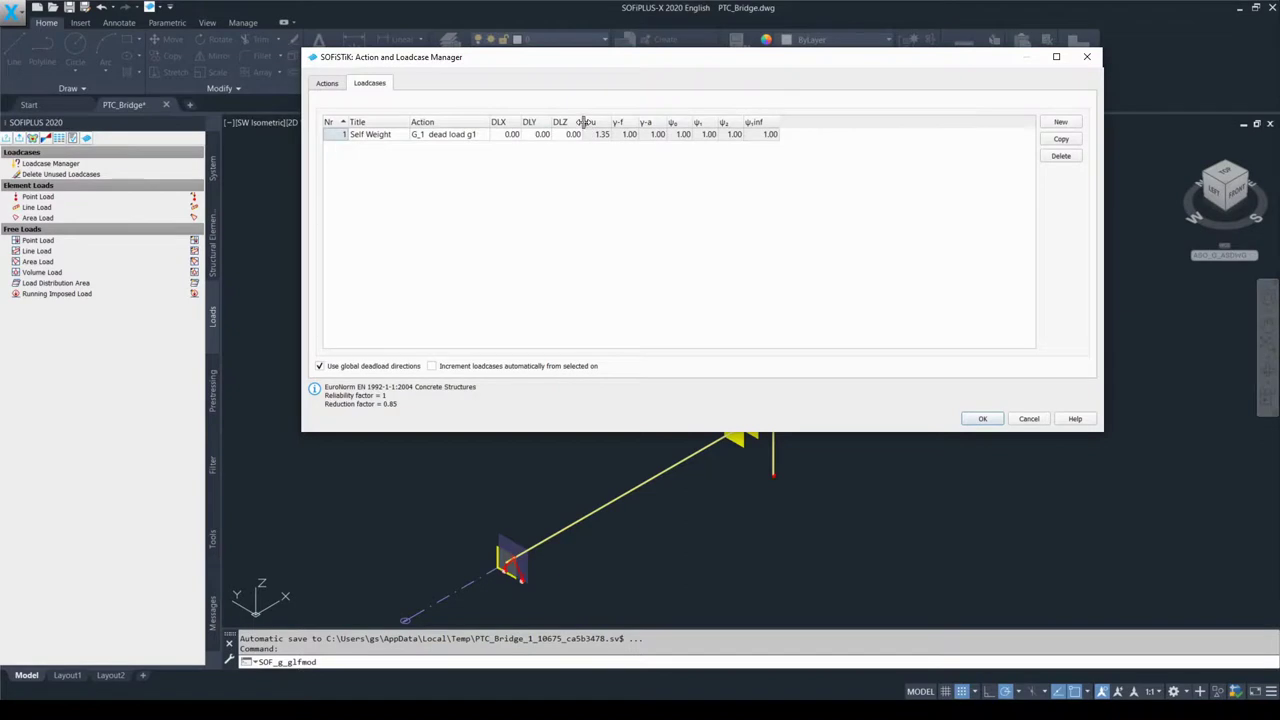
# Step: Set the automatic dead weight component DLZ of the Self Weight loadcase to 1.0
pyautogui.moveTo(581, 122); pyautogui.dragTo(611, 122)
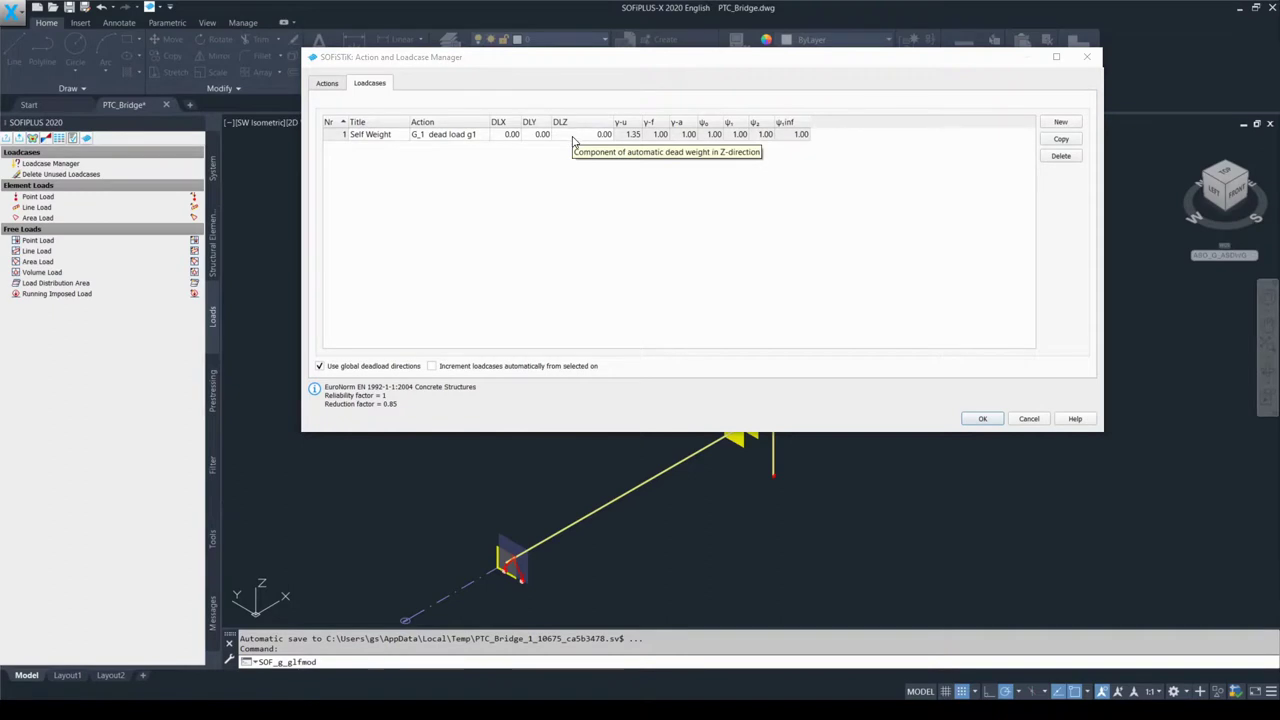
pyautogui.click(574, 140)
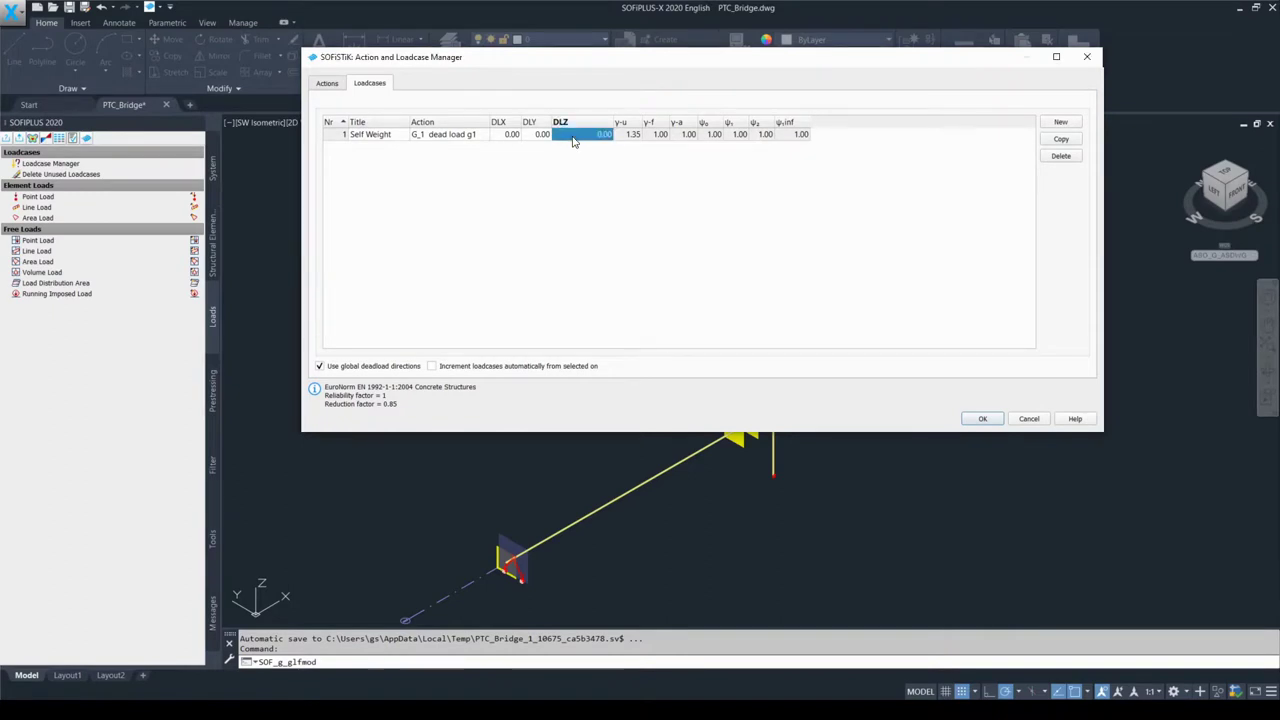
pyautogui.write('1.0')
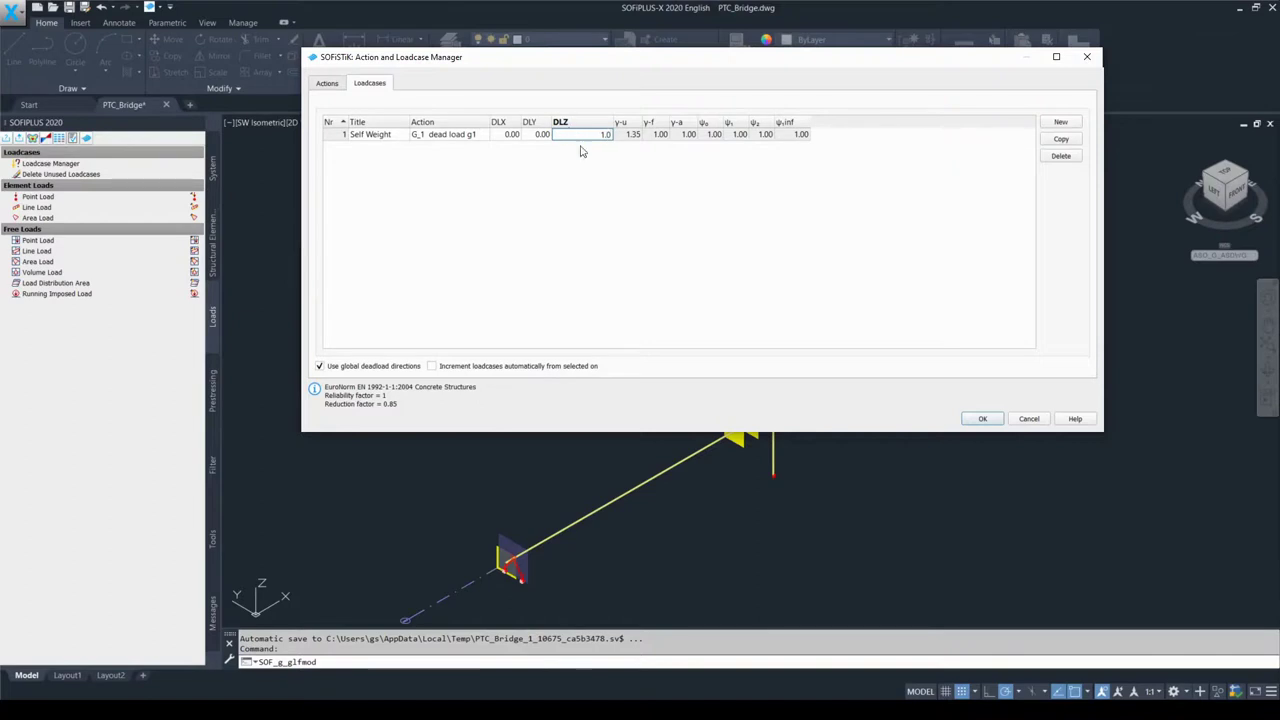
pyautogui.press('Return')
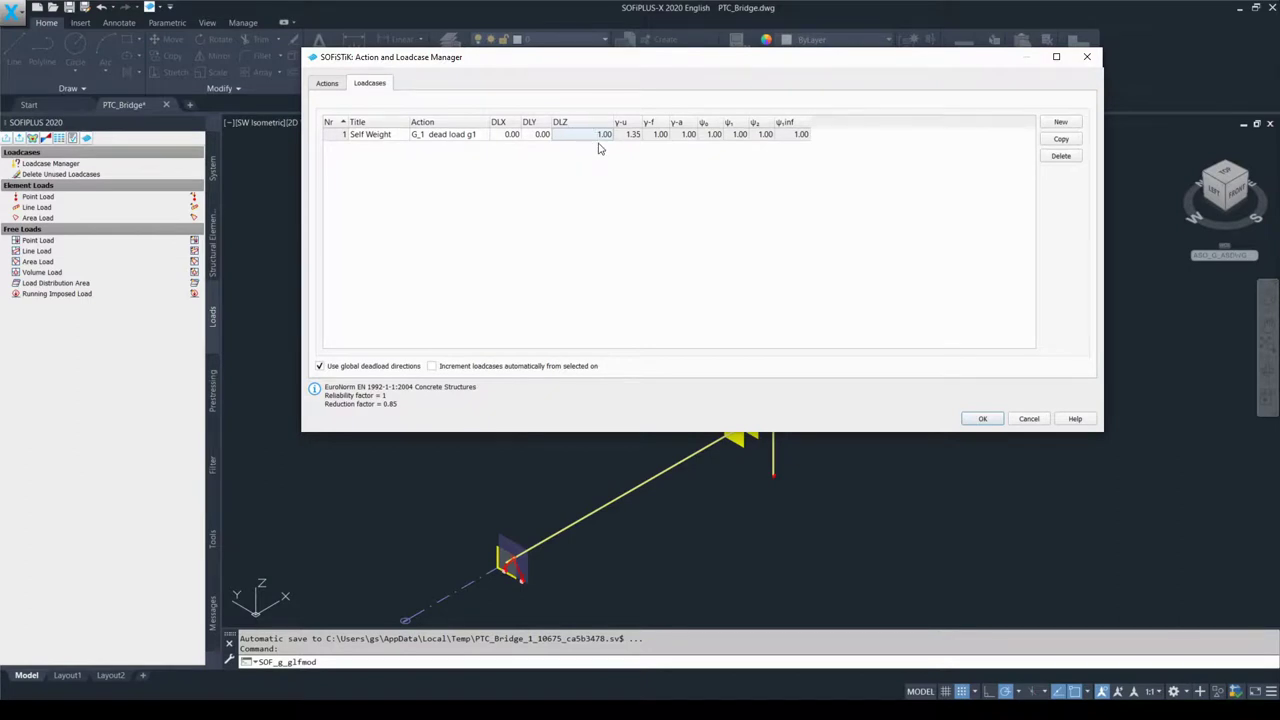
pyautogui.click(543, 138)
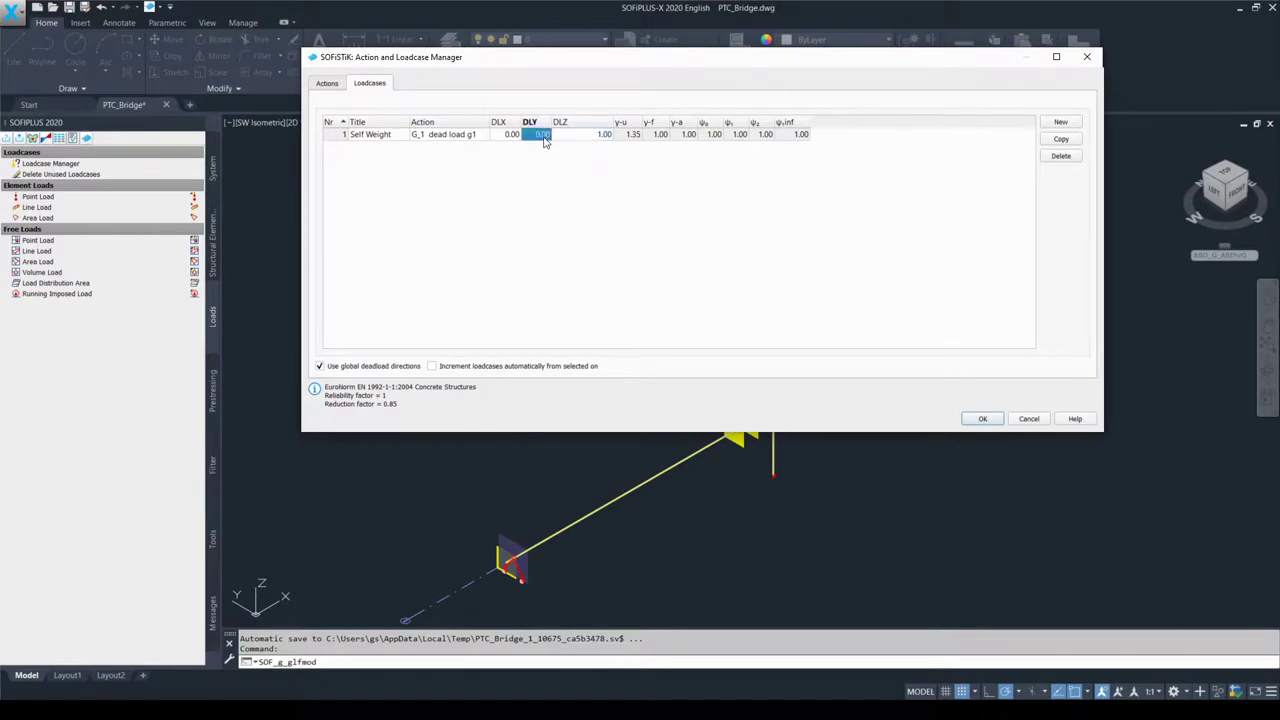
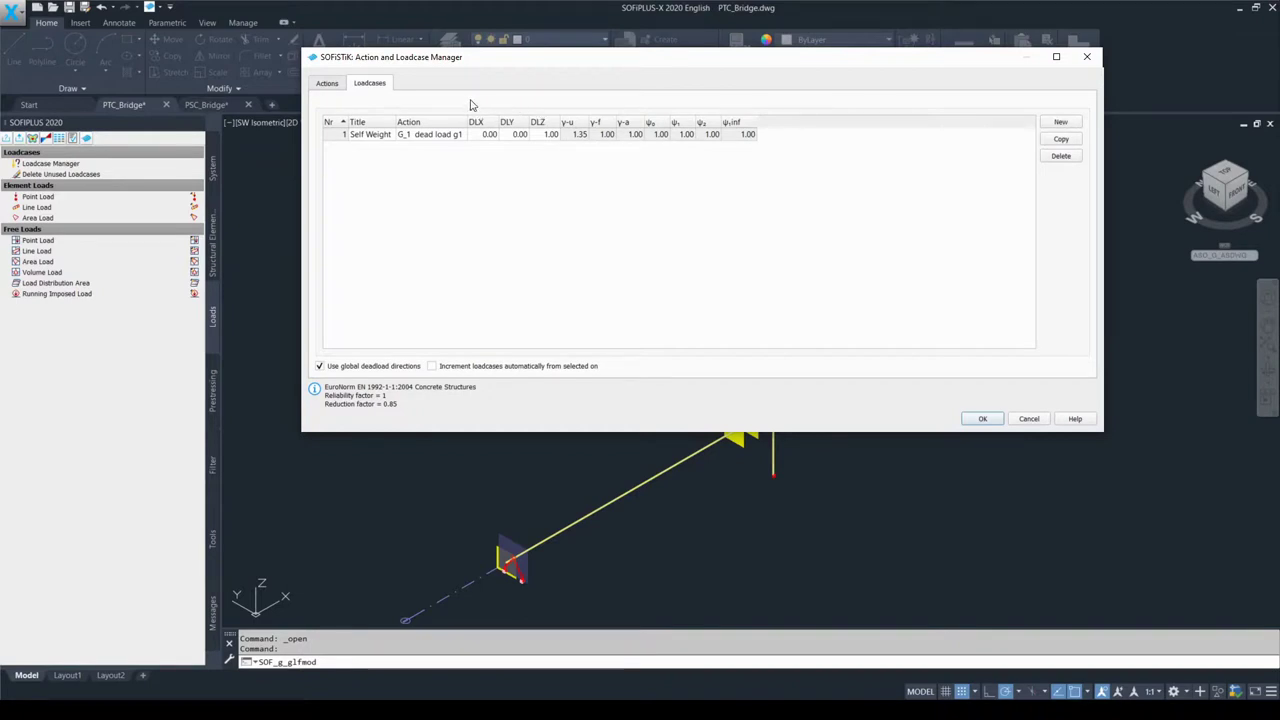
# Step: Change the action of loadcase 1 Self Weight to None
pyautogui.click(455, 135)
pyautogui.click(455, 136)
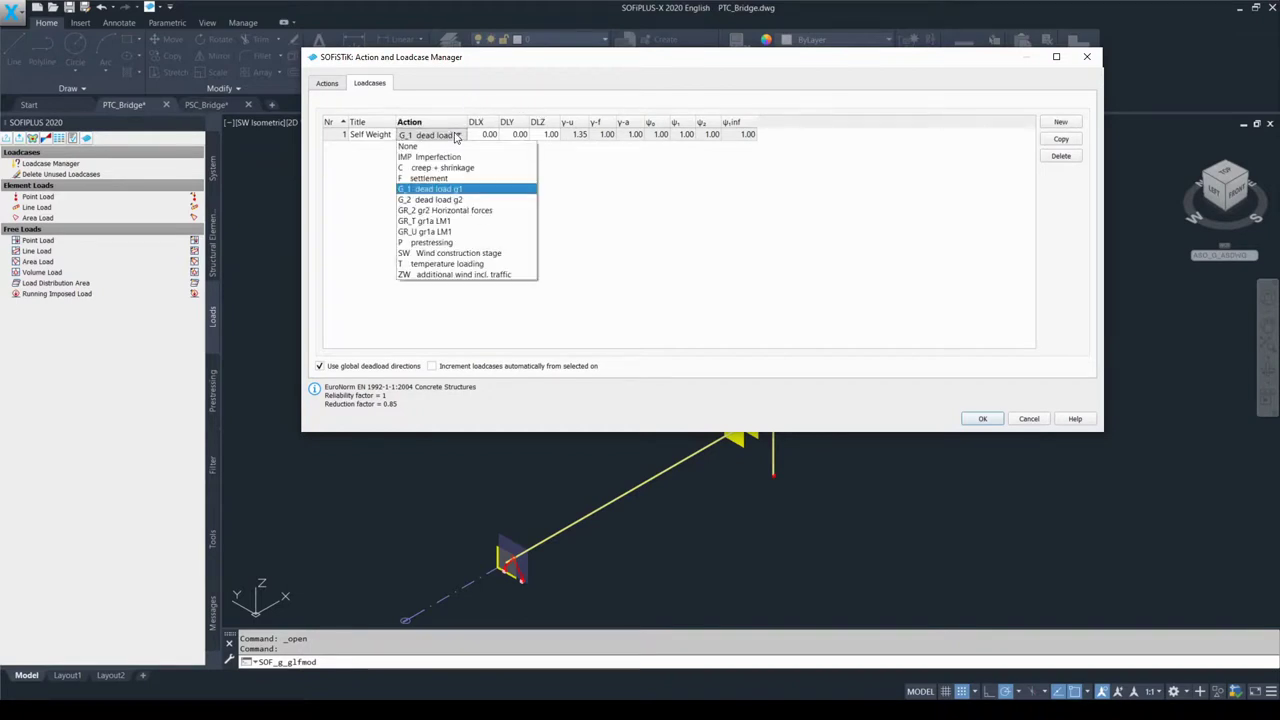
pyautogui.click(450, 146)
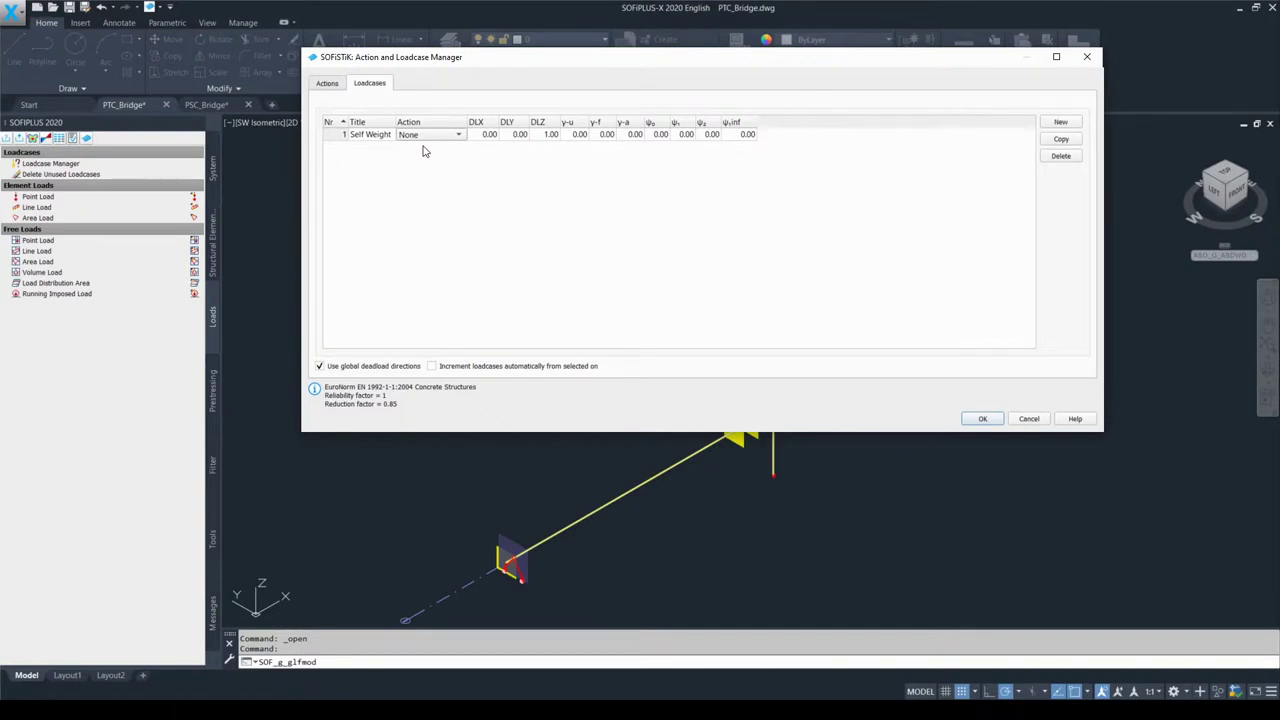
pyautogui.click(434, 150)
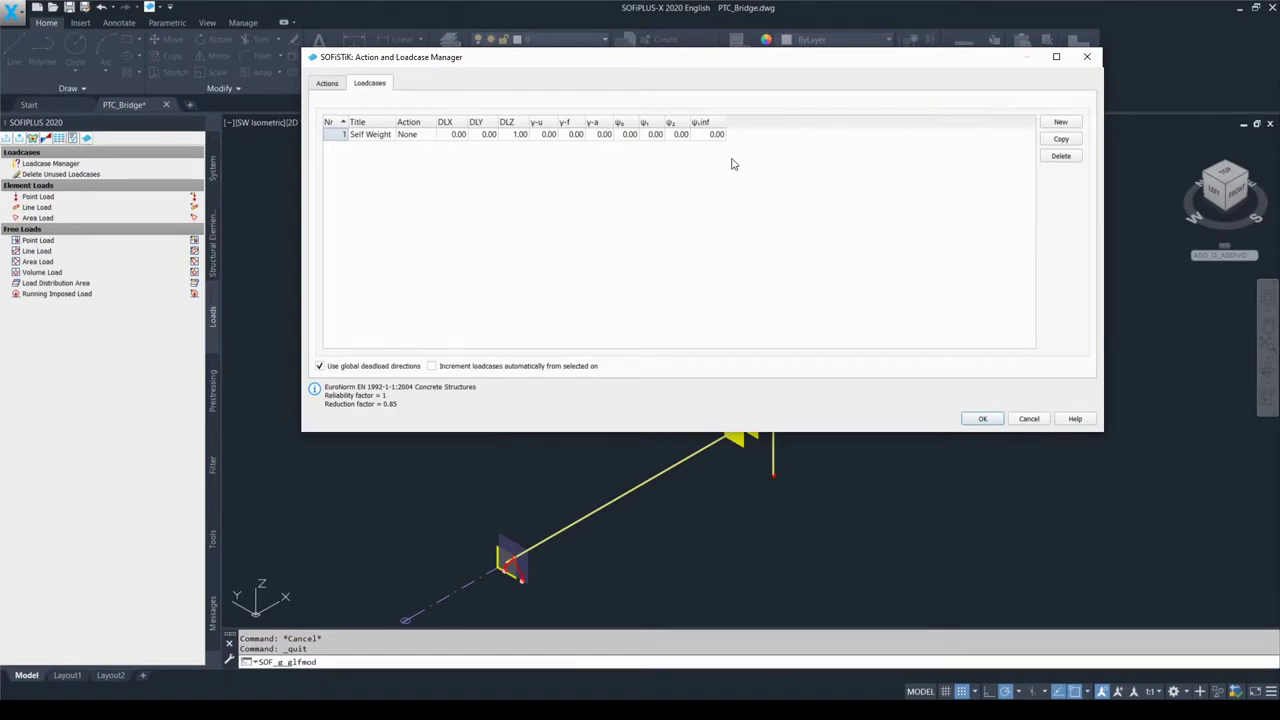
# Step: Create loadcase 2 titled "additional dead load (adl)" and widen the Title column to fit the full name
pyautogui.click(1060, 121)
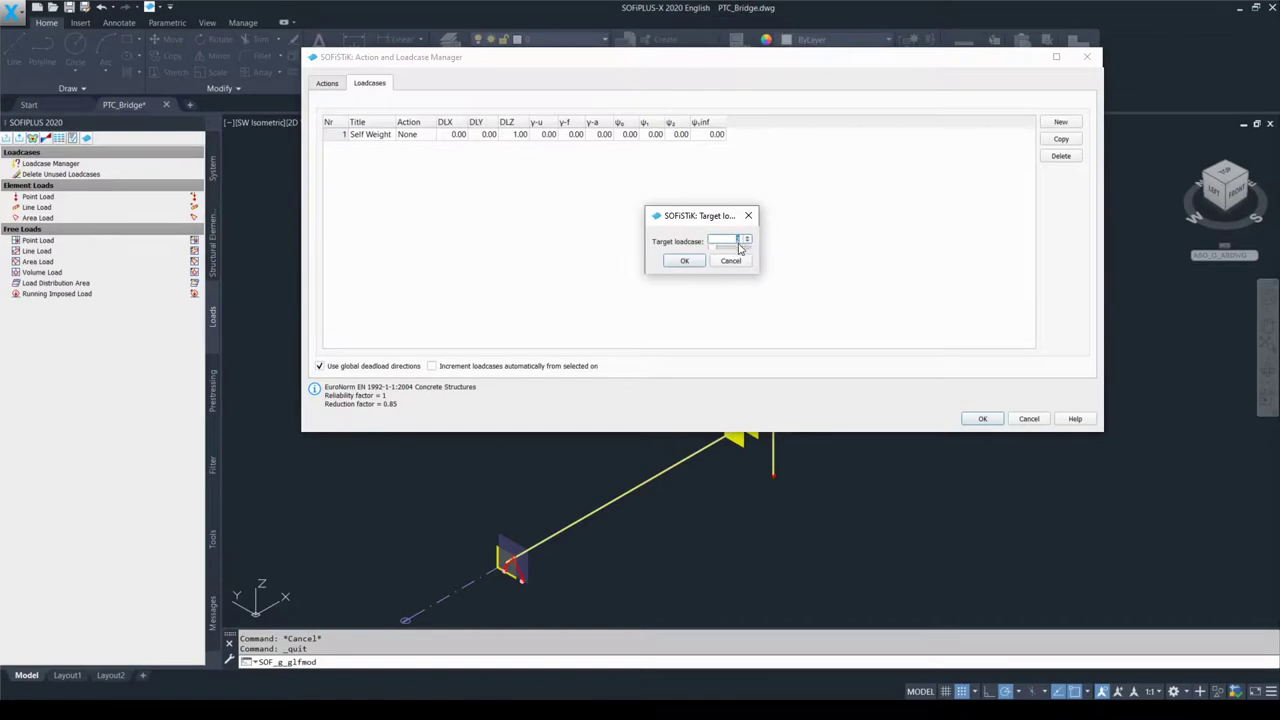
pyautogui.click(684, 260)
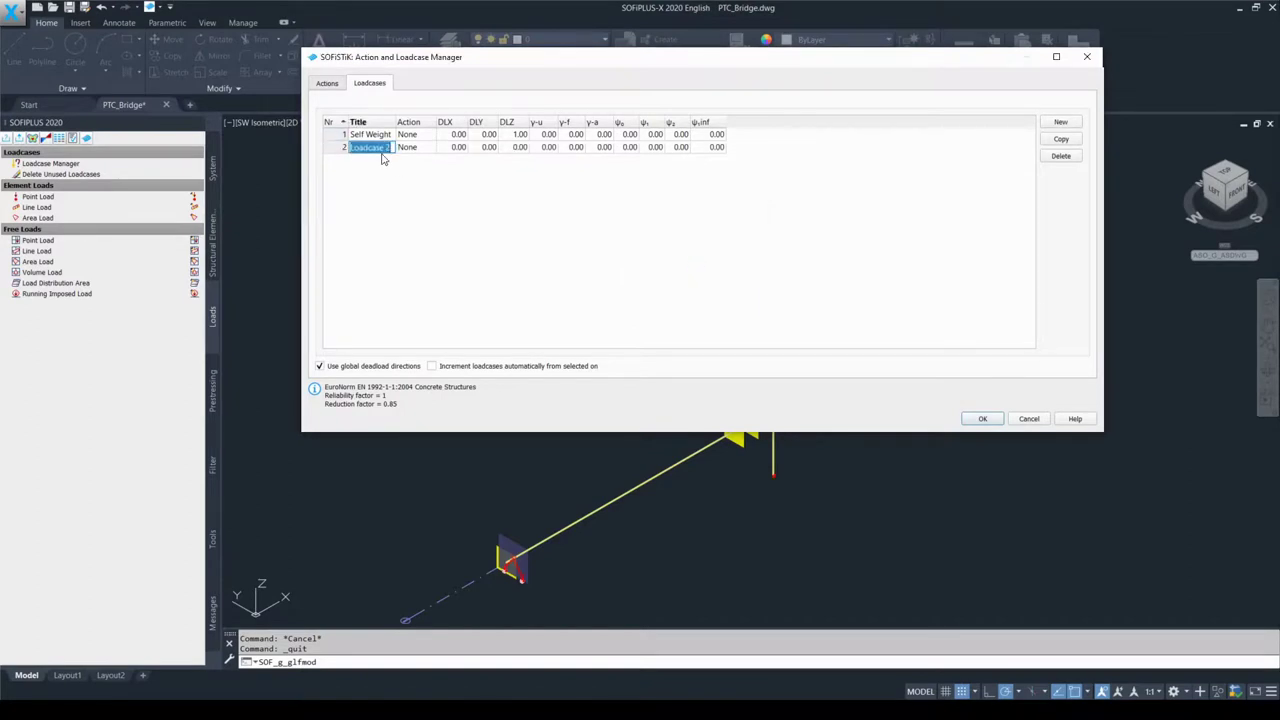
pyautogui.write('additi')
pyautogui.write('onal dea')
pyautogui.write('d load (')
pyautogui.write('adl)')
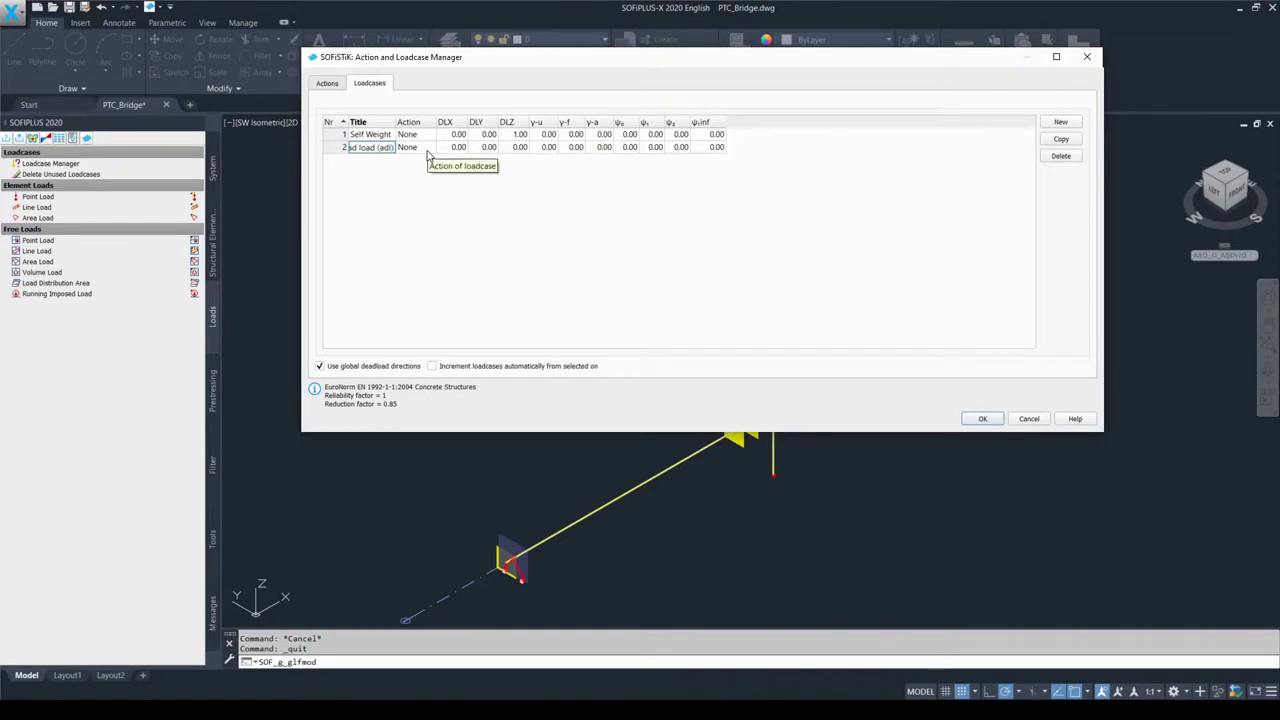
pyautogui.click(427, 148)
pyautogui.moveTo(397, 122); pyautogui.dragTo(472, 122)
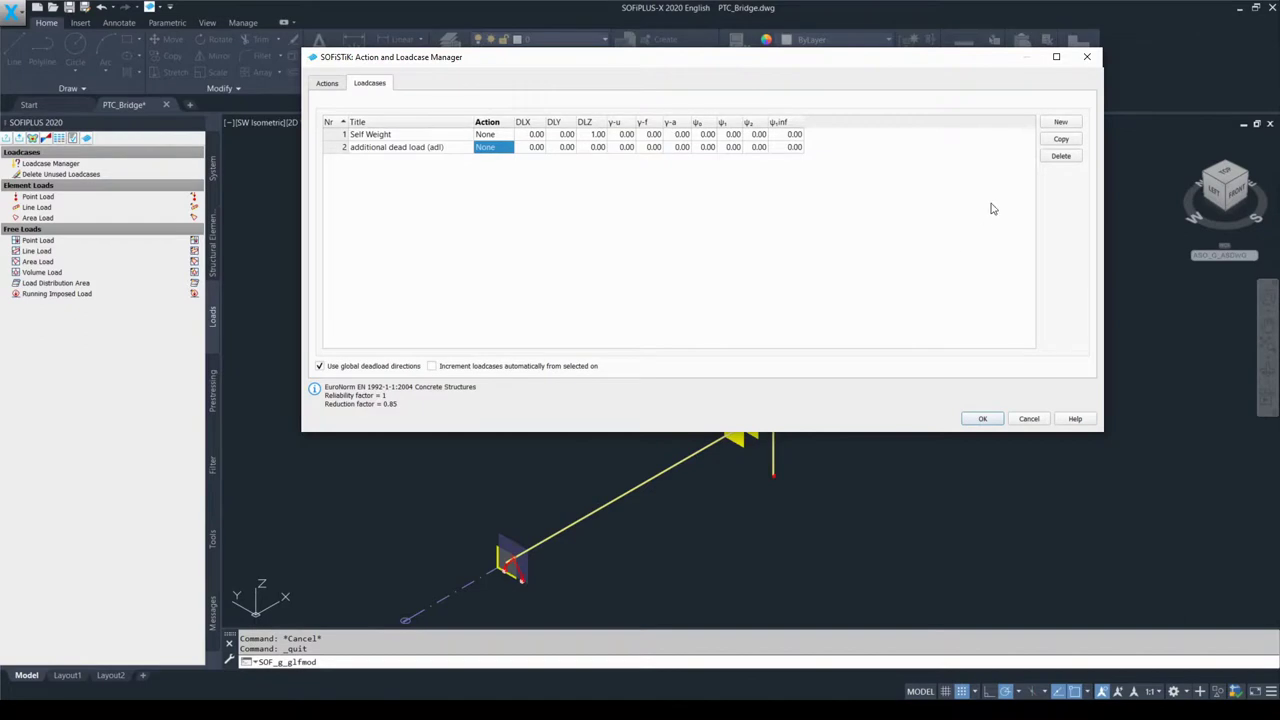
# Step: Copy loadcase 2 as loadcase 11 and title the copy "curvature loading"
pyautogui.click(1056, 138)
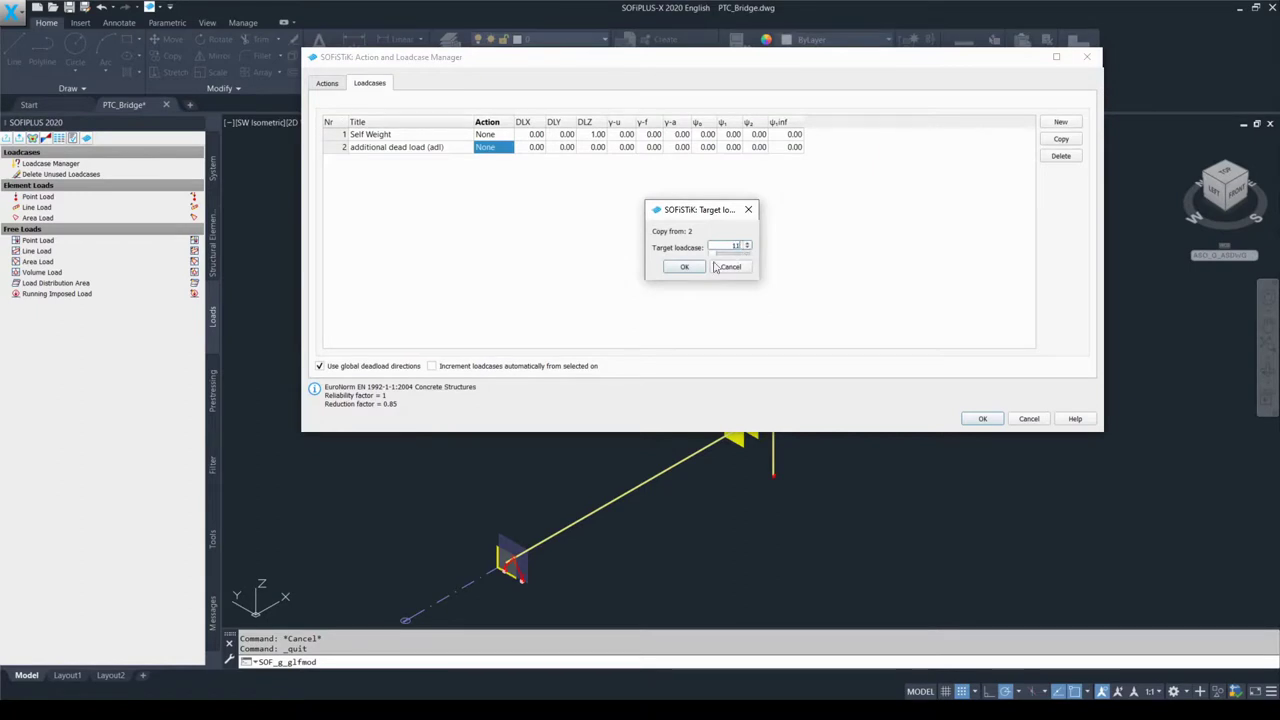
pyautogui.click(678, 268)
pyautogui.click(453, 163)
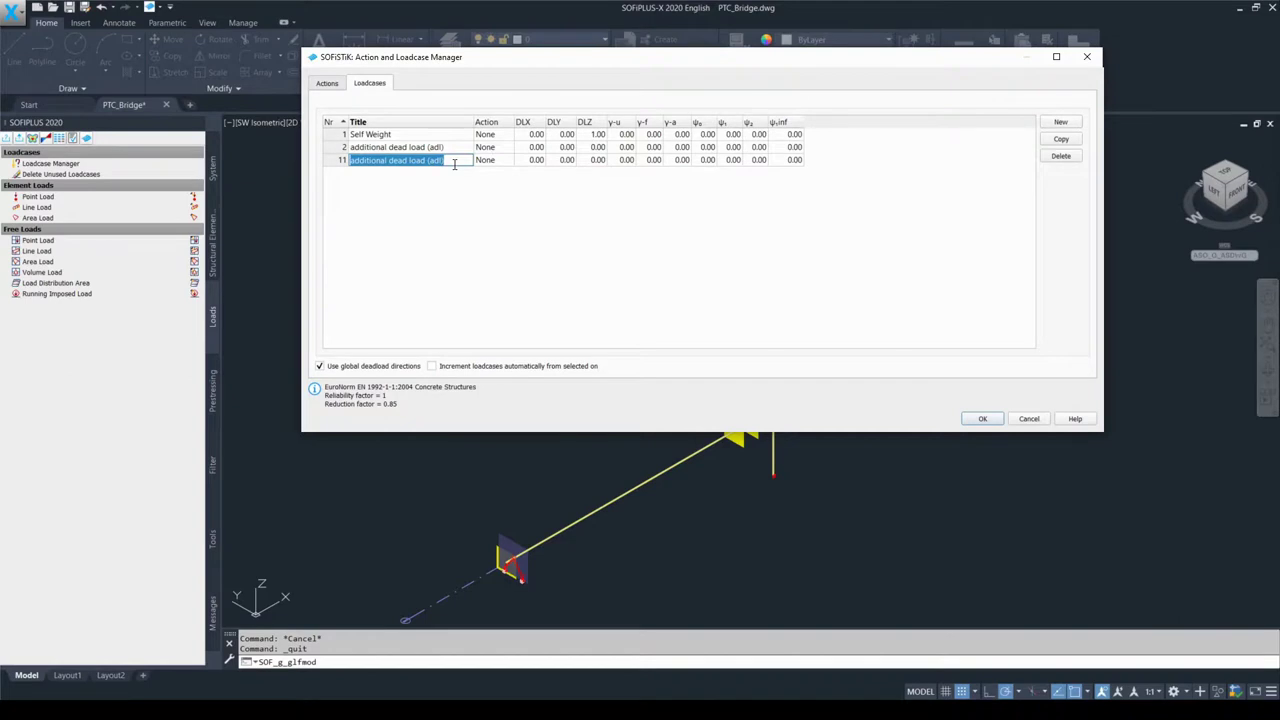
pyautogui.write('curvatu')
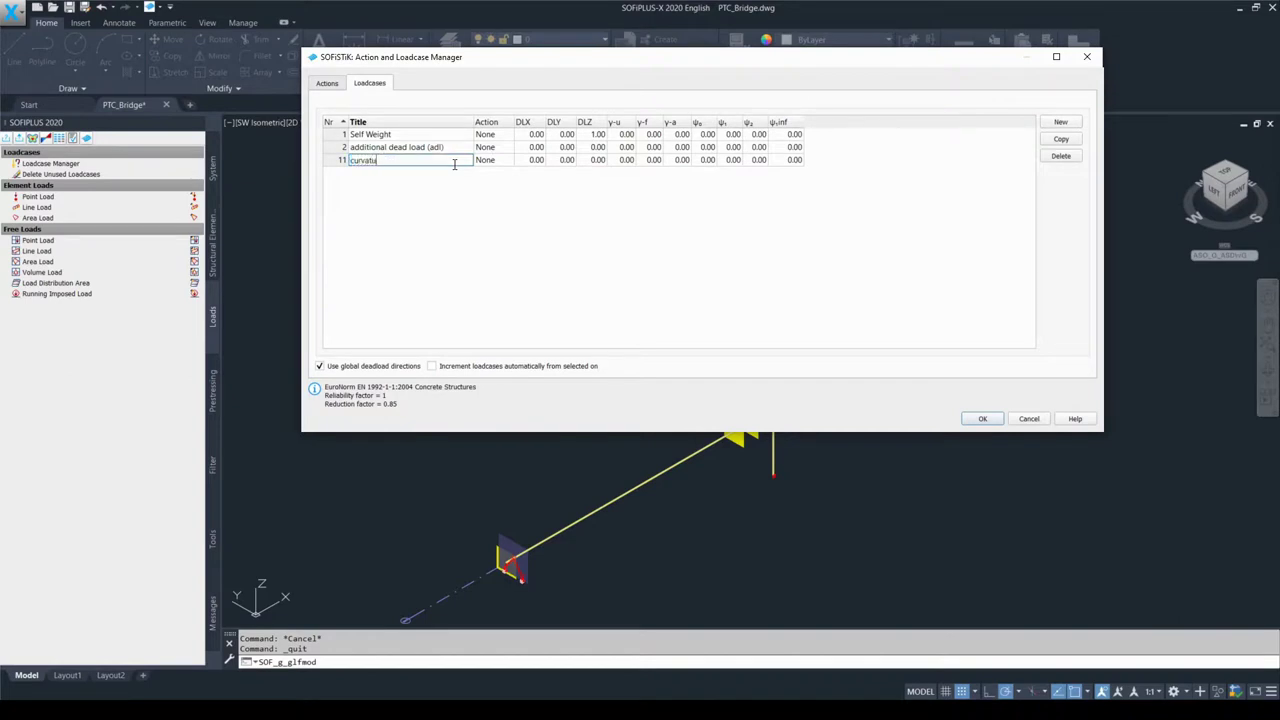
pyautogui.write('re loading')
pyautogui.click(498, 167)
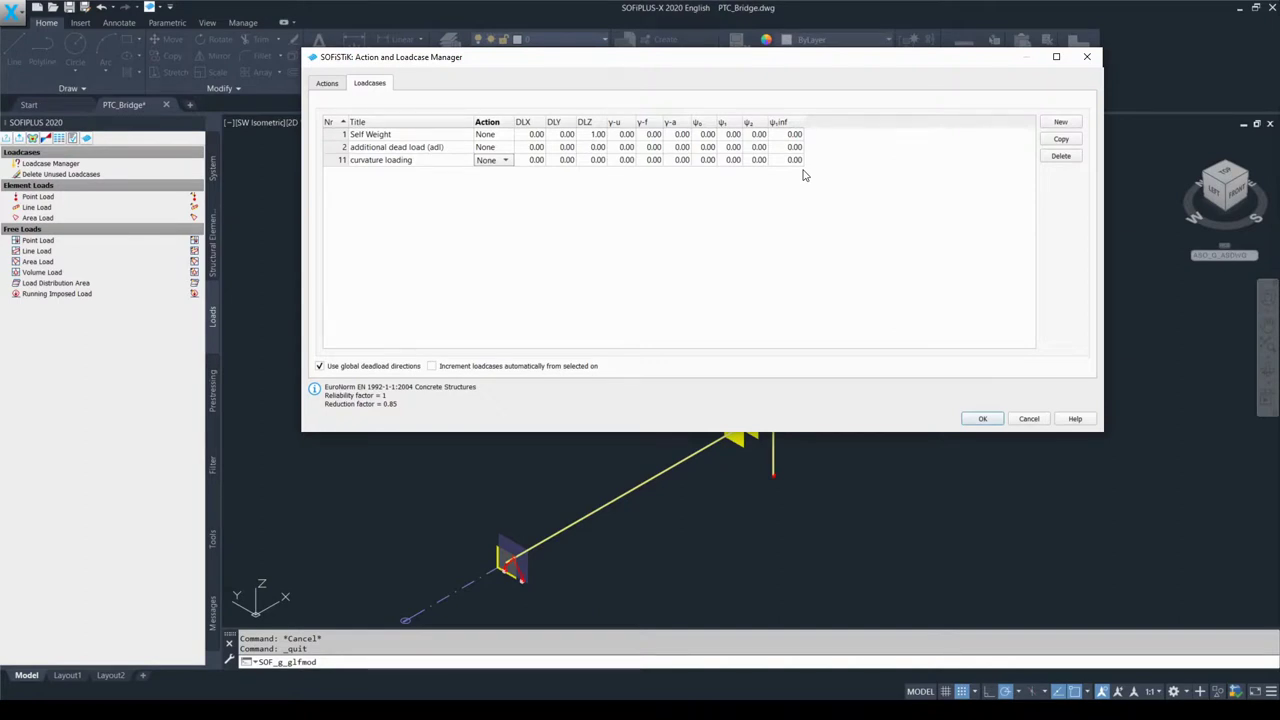
# Step: Copy loadcase 11 as loadcase 31 and title the copy "Wind from left/right"
pyautogui.click(1060, 132)
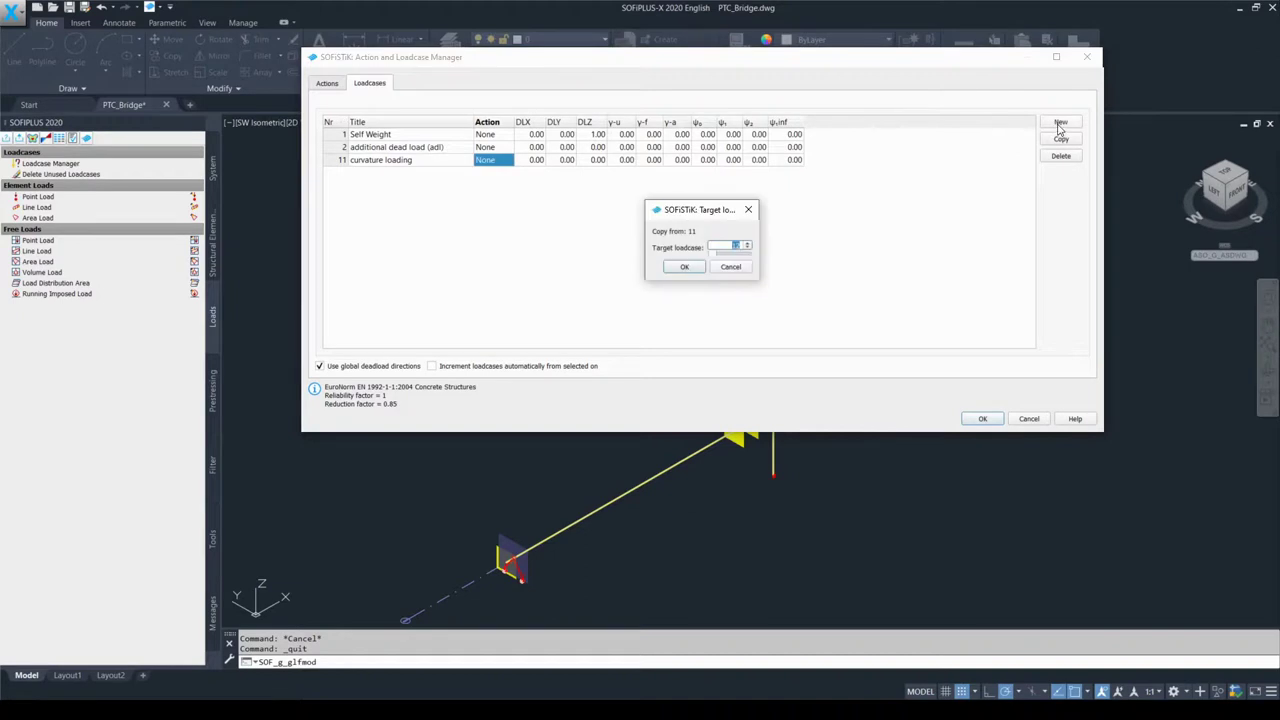
pyautogui.write('31')
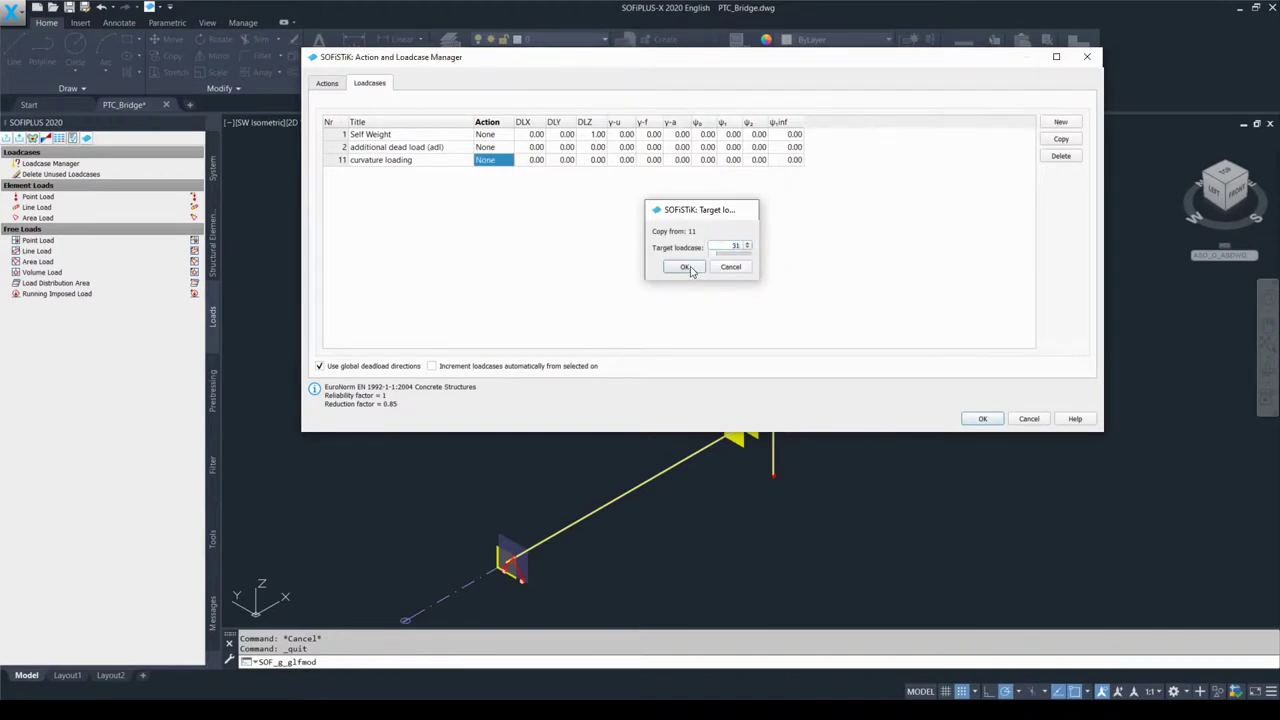
pyautogui.click(690, 268)
pyautogui.click(429, 174)
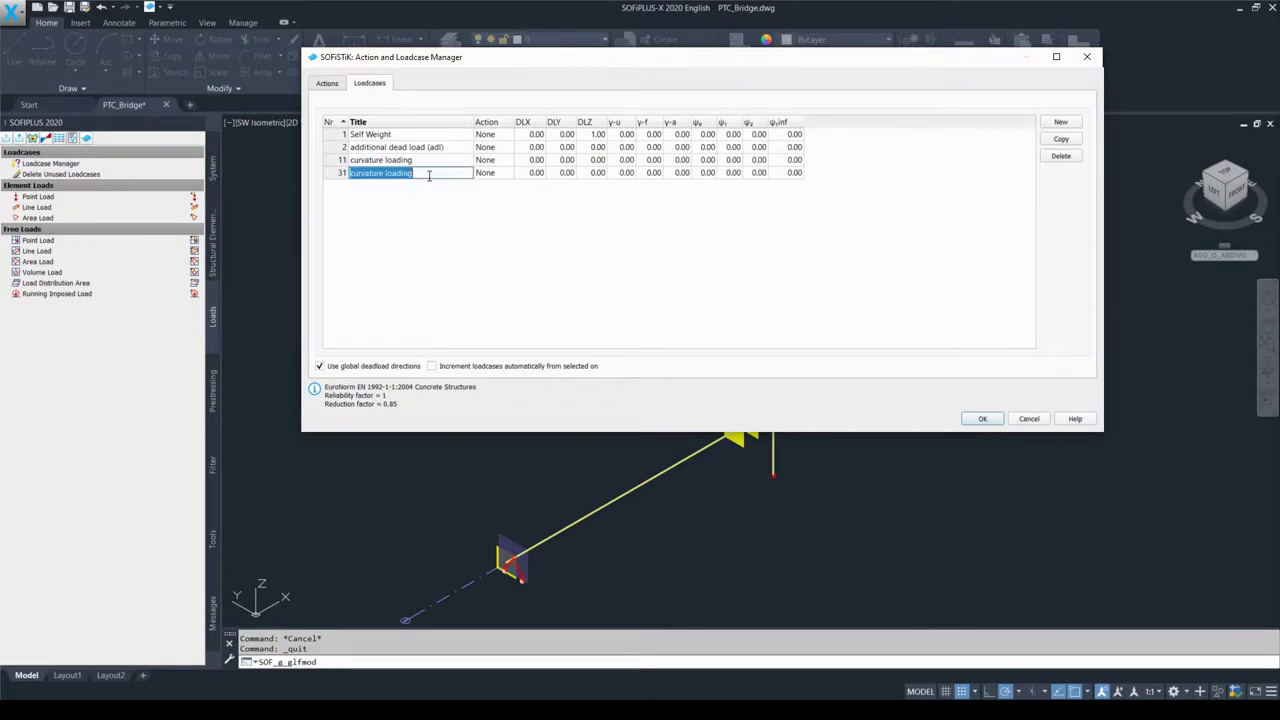
pyautogui.write('Wi')
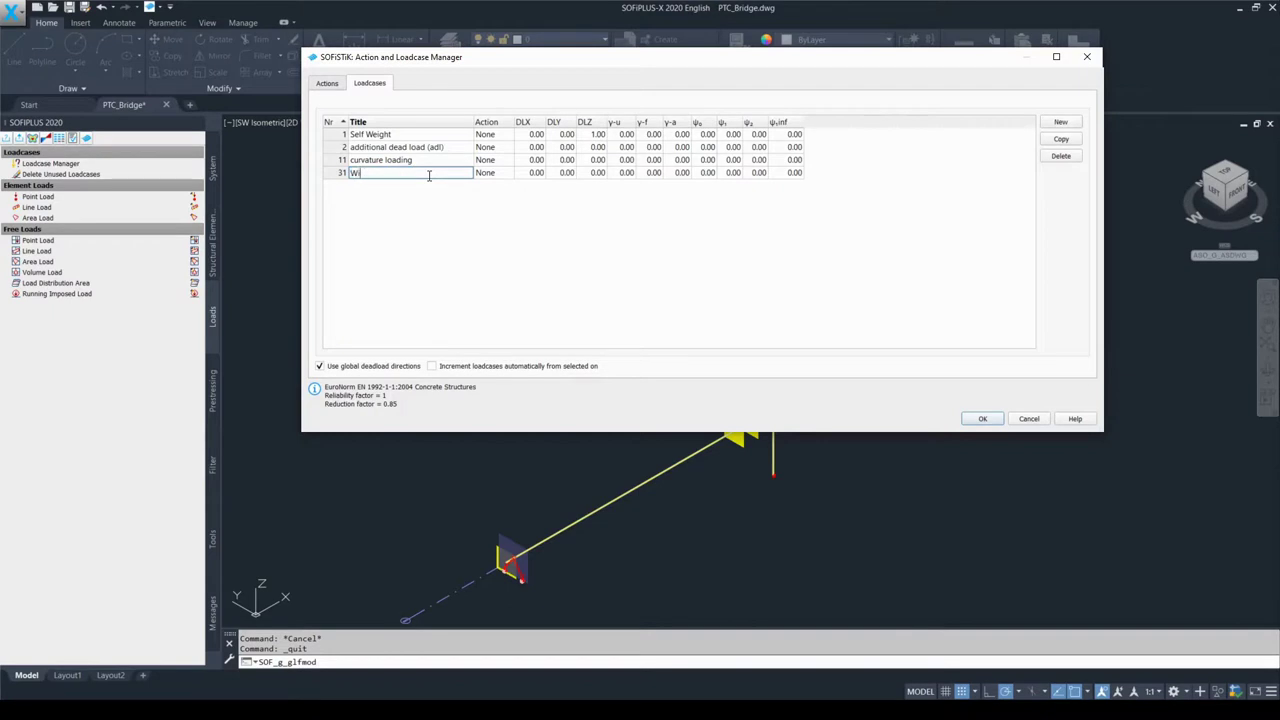
pyautogui.write('nd from left/right')
# Step: Assign the action ZW additional wind incl. traffic to loadcase 31 and widen the Action column to fit it
pyautogui.click(504, 176)
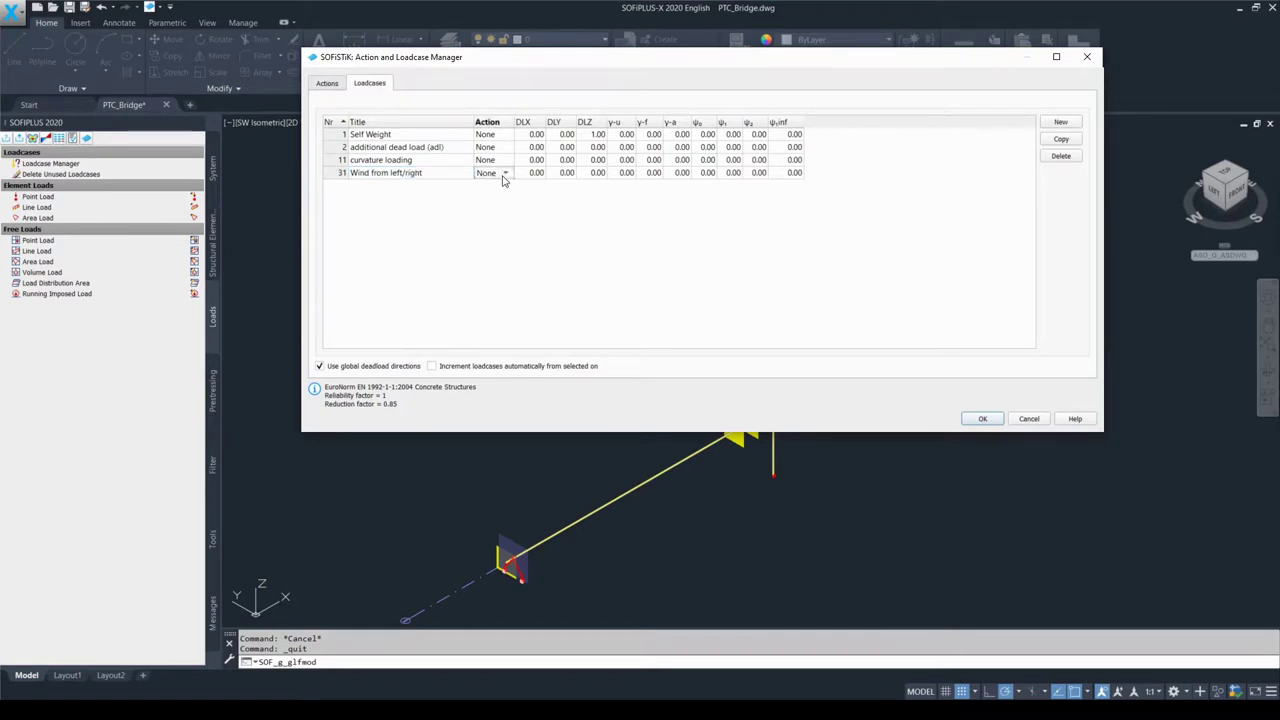
pyautogui.click(505, 176)
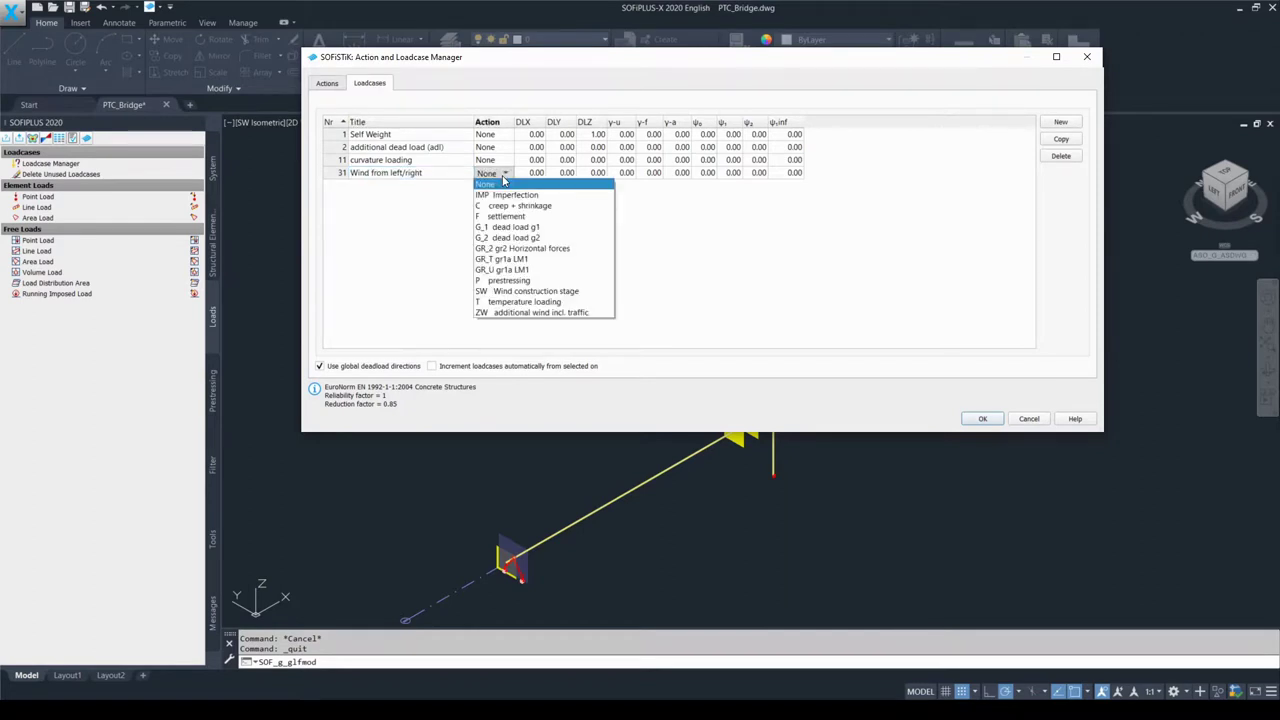
pyautogui.click(520, 313)
pyautogui.moveTo(517, 122); pyautogui.dragTo(604, 124)
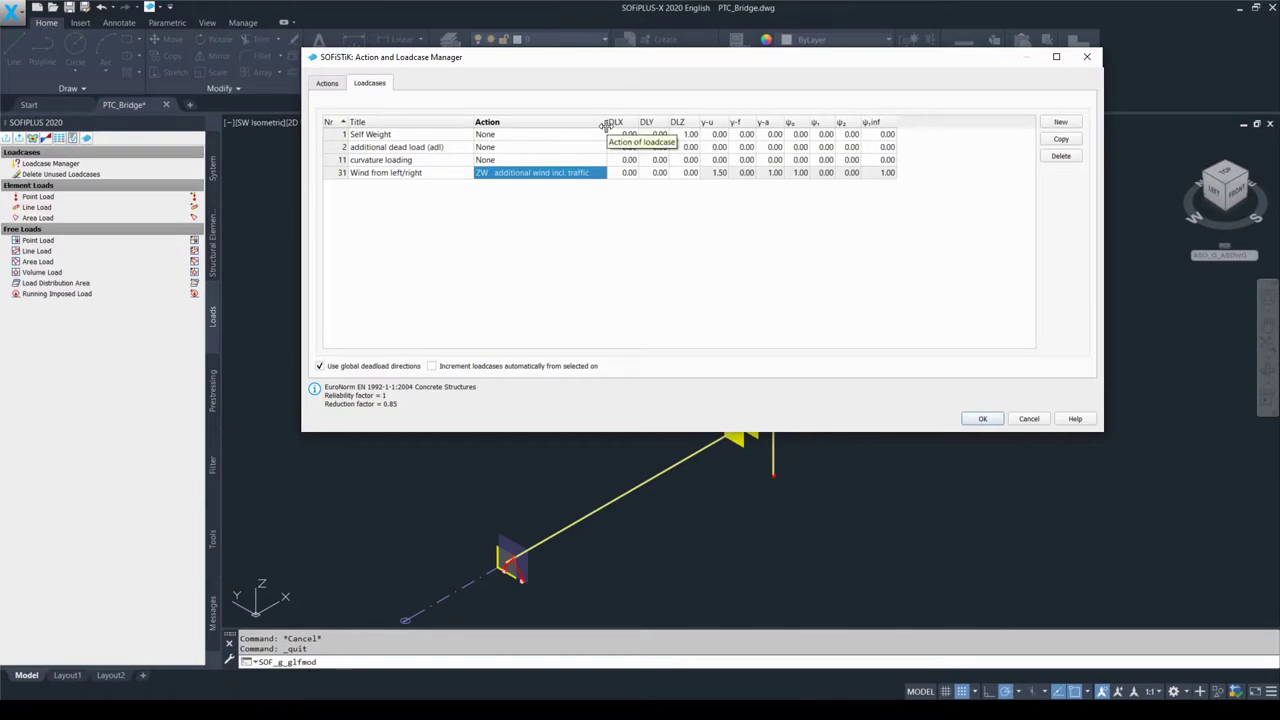
# Step: Copy loadcase 31 as loadcase 32 and assign the copy to the action SW Wind construction stage
pyautogui.click(1060, 138)
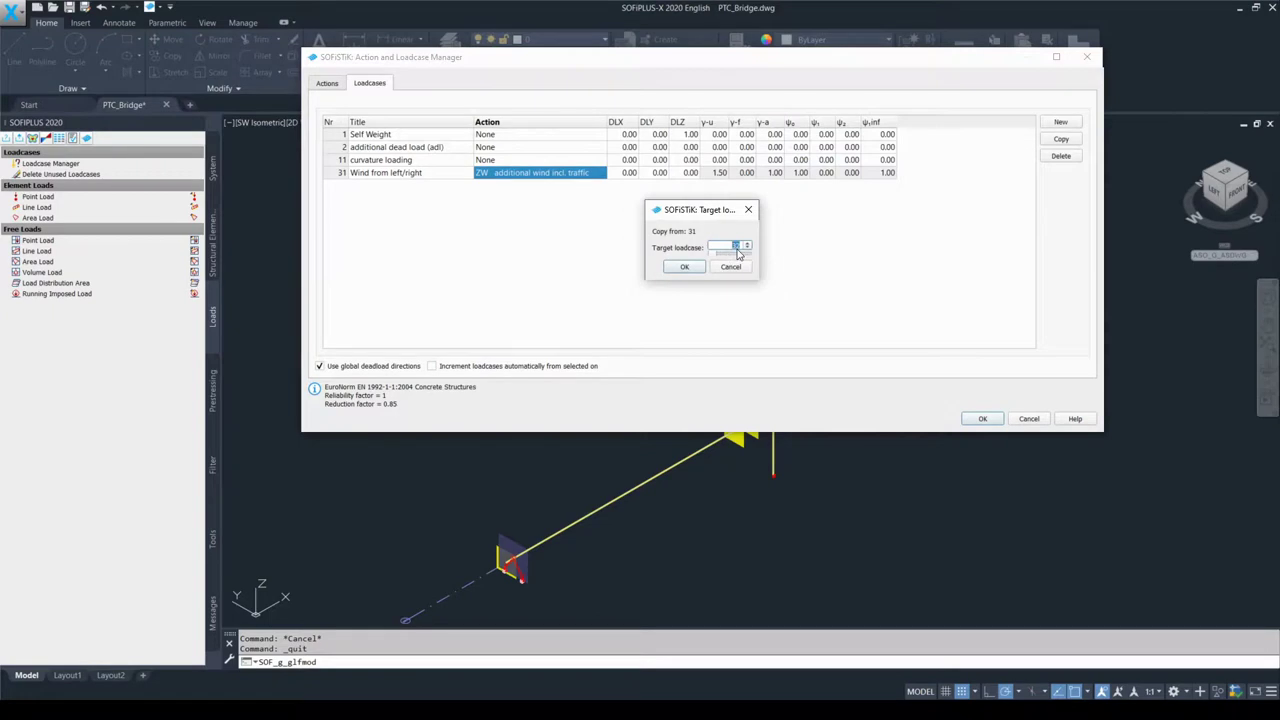
pyautogui.click(686, 266)
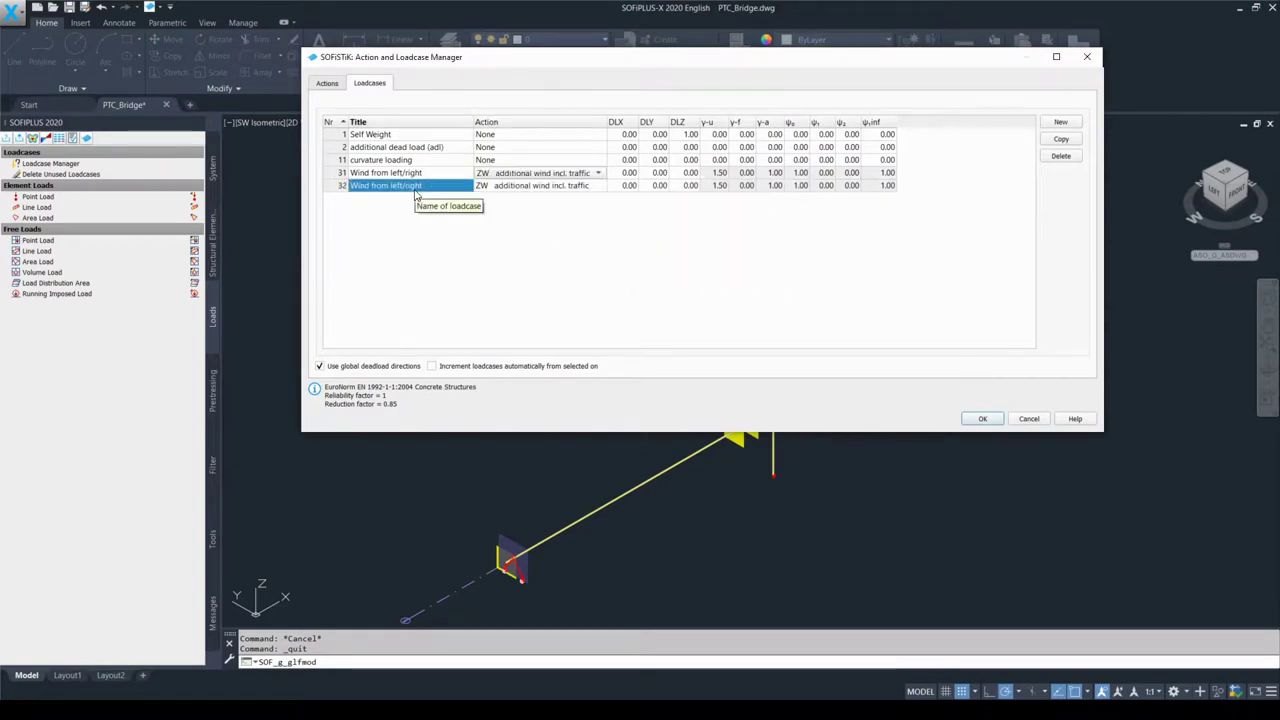
pyautogui.click(562, 187)
pyautogui.click(562, 189)
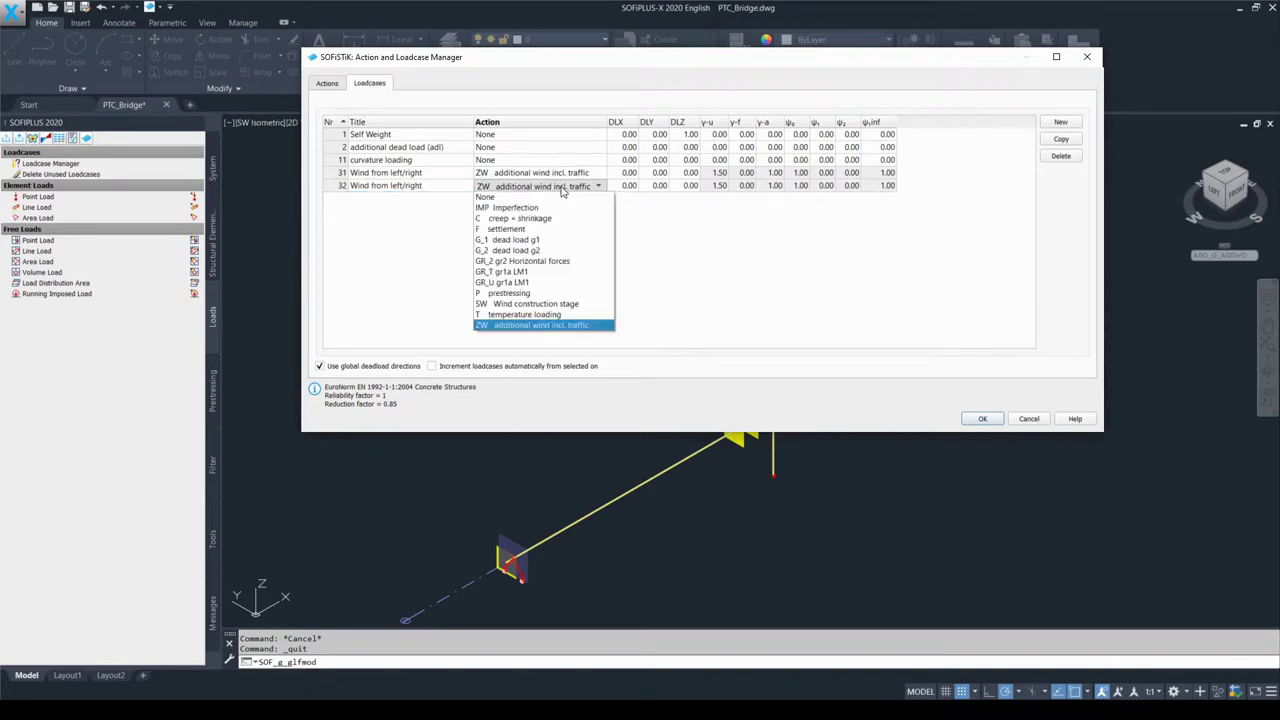
pyautogui.click(595, 305)
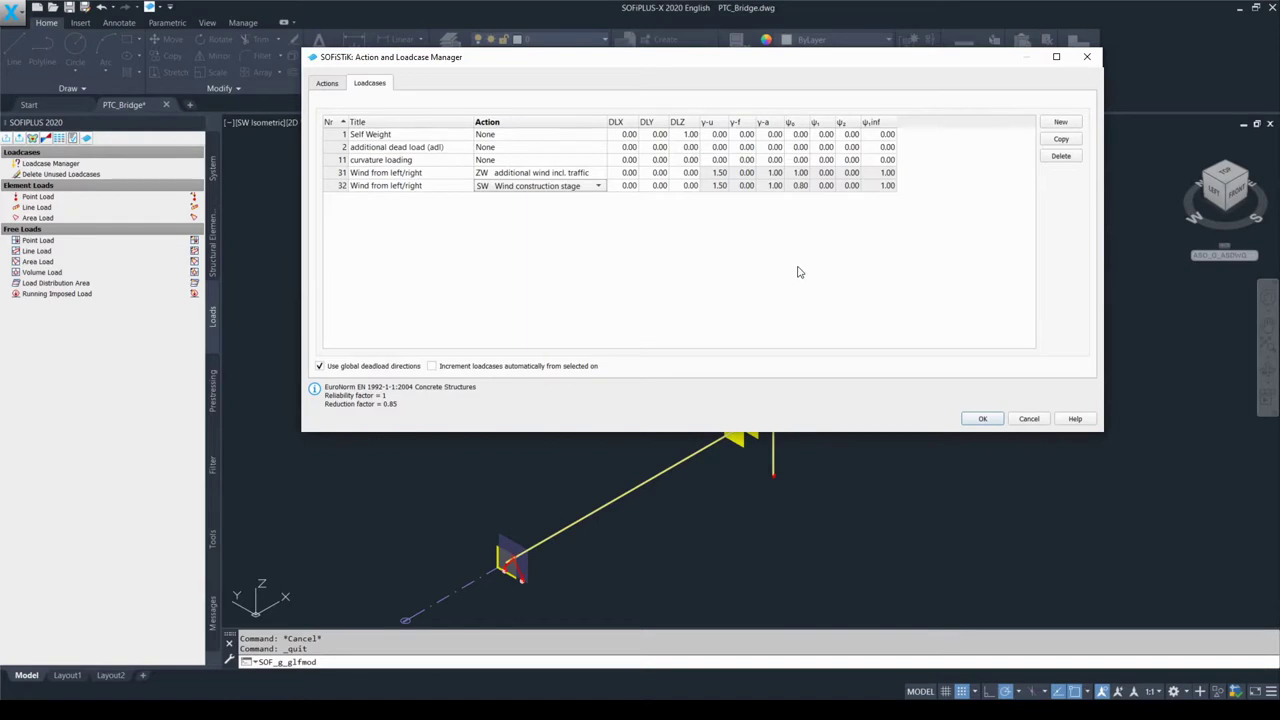
# Step: Copy loadcase 32 as loadcase 51 and title the copy "settlement abutment beginning"
pyautogui.click(1063, 137)
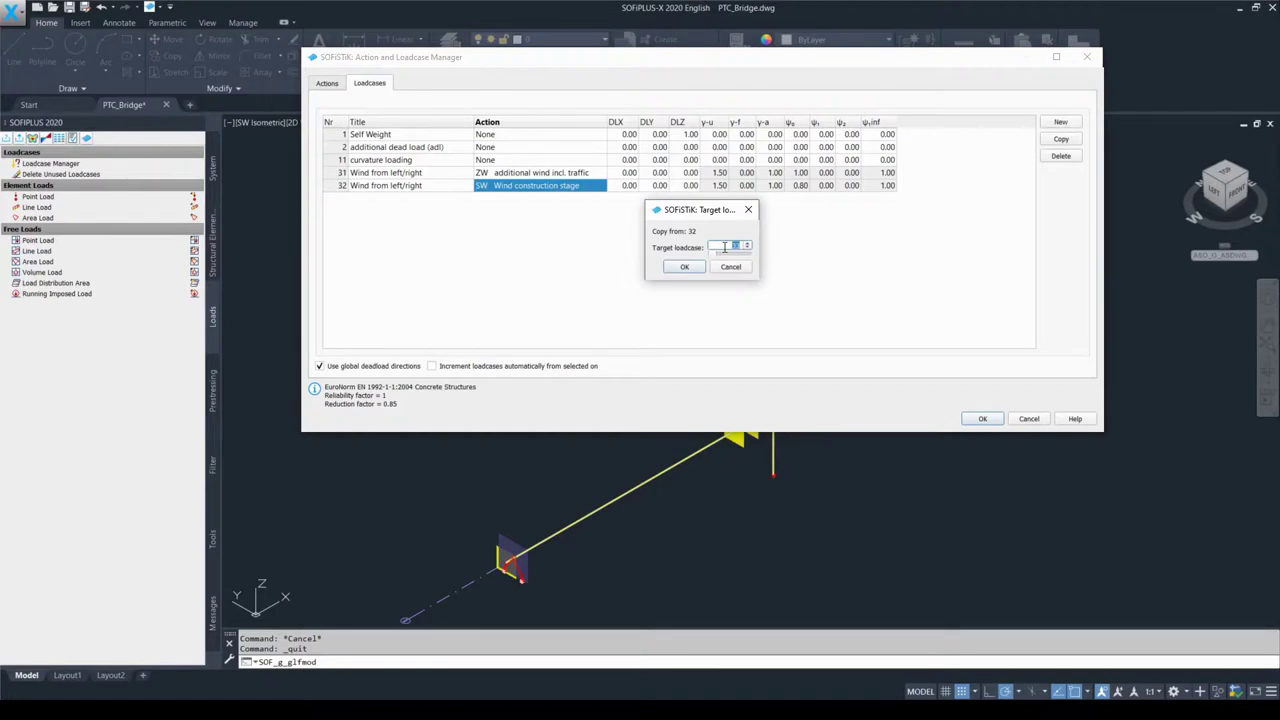
pyautogui.press('BackSpace')
pyautogui.write('51')
pyautogui.click(700, 268)
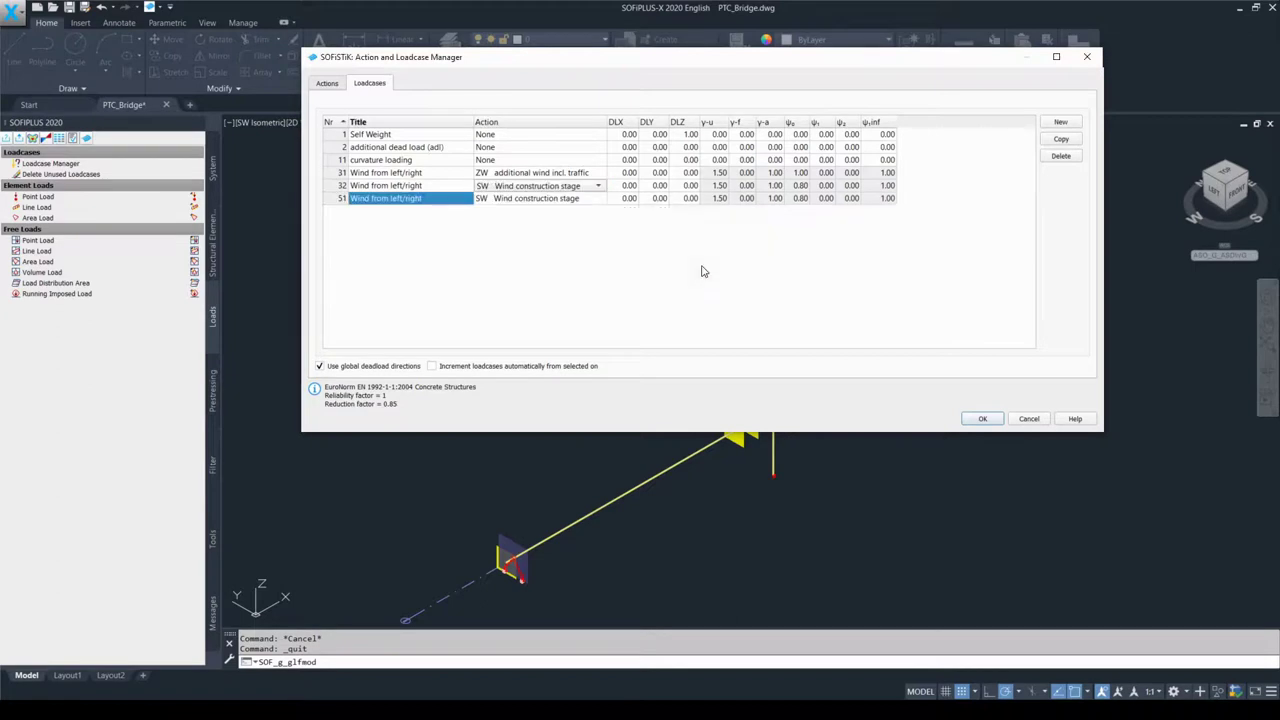
pyautogui.click(435, 197)
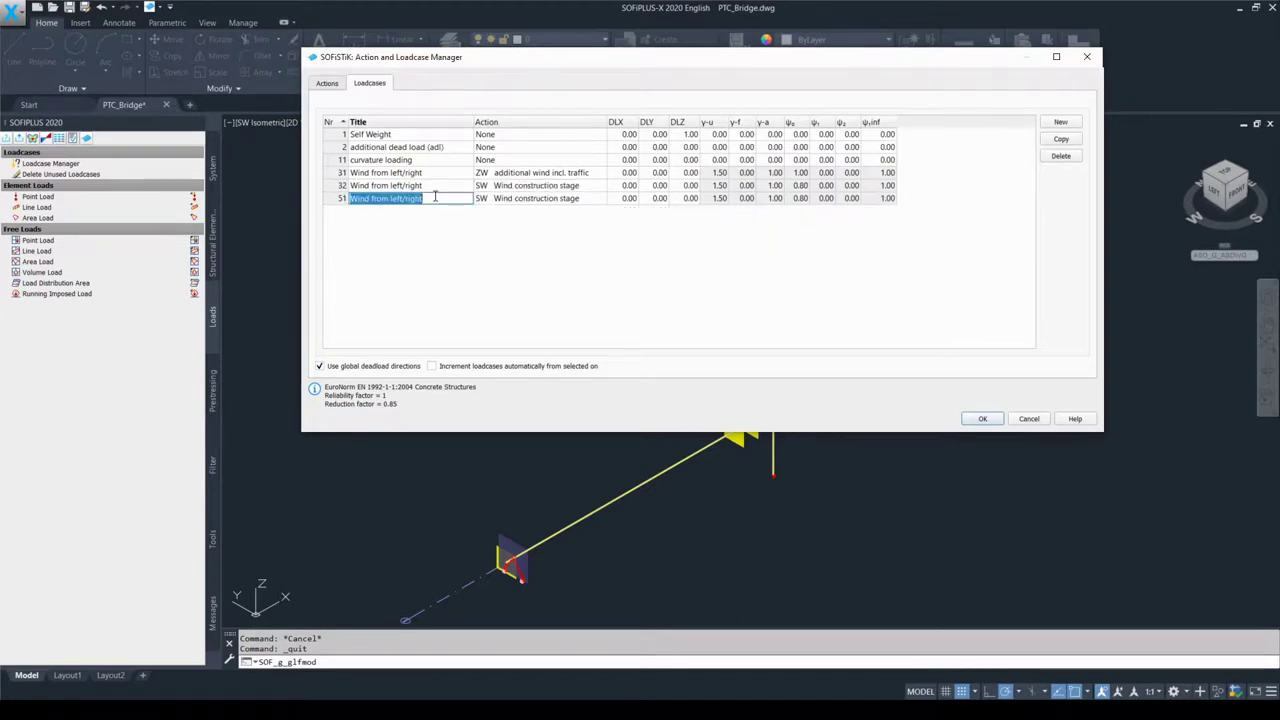
pyautogui.write('settlement')
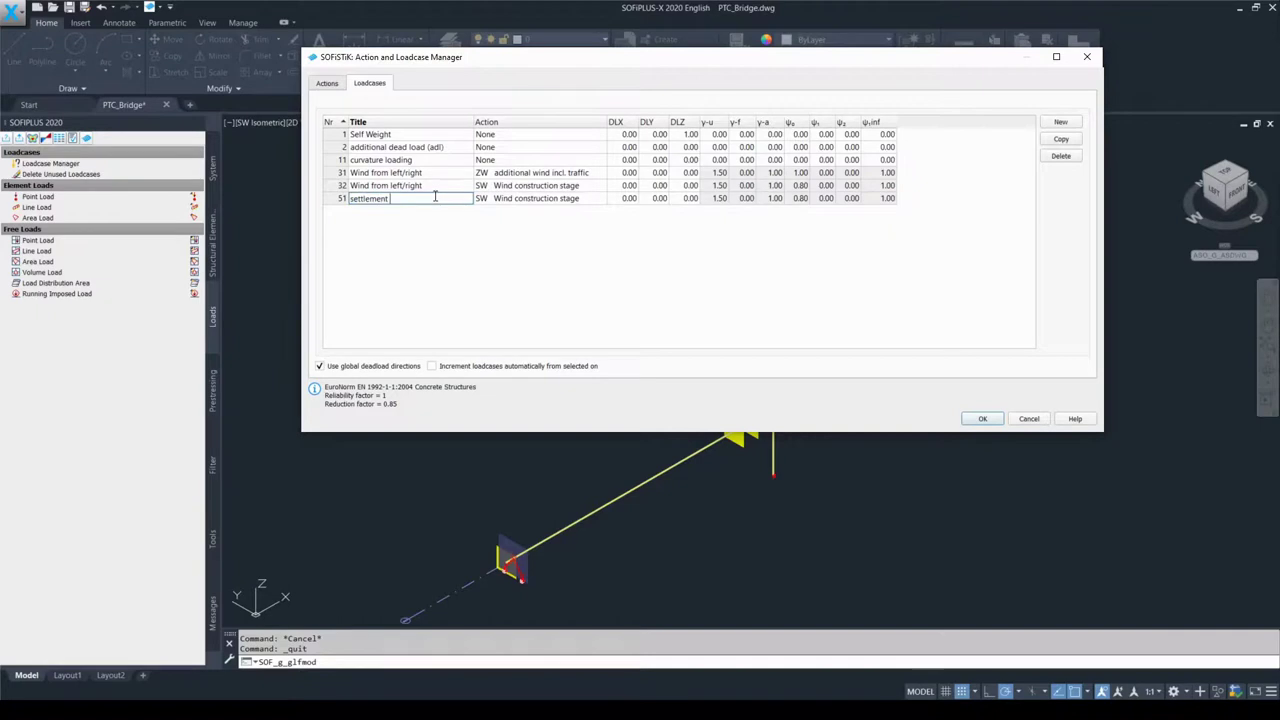
pyautogui.write(' abutment beginning')
# Step: Assign the action F settlement to loadcase 51
pyautogui.click(517, 201)
pyautogui.click(517, 201)
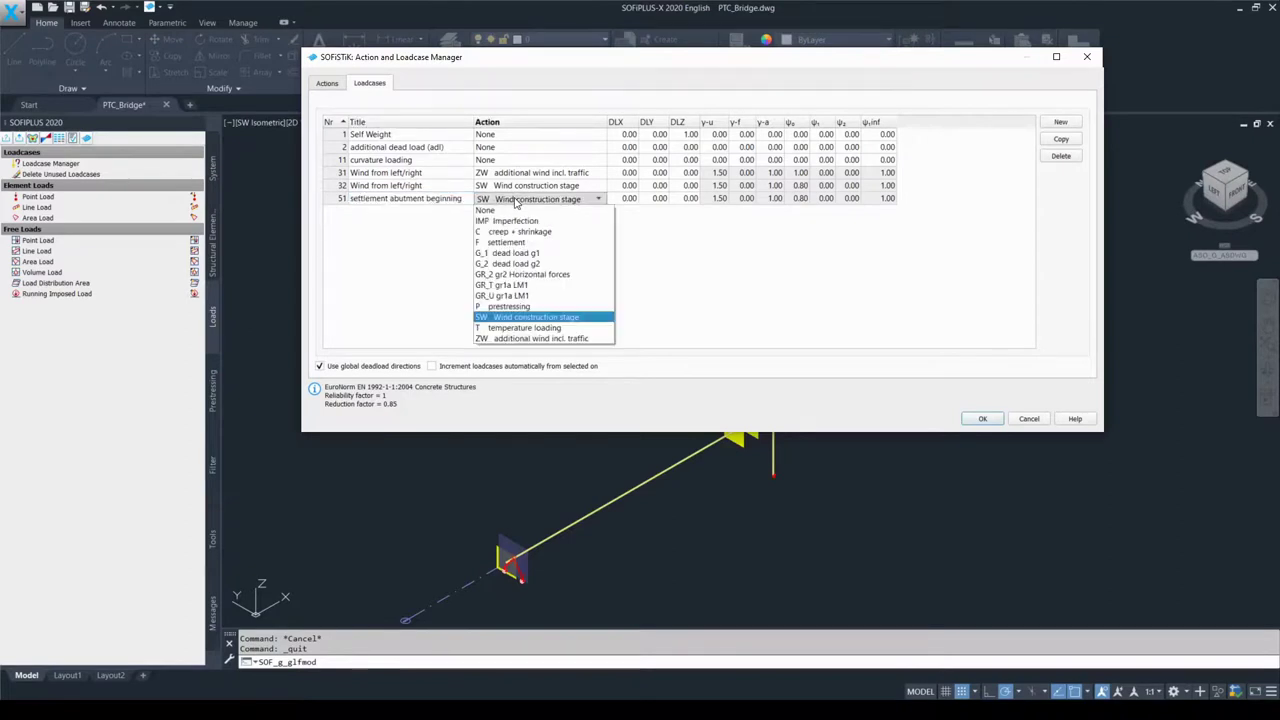
pyautogui.click(528, 243)
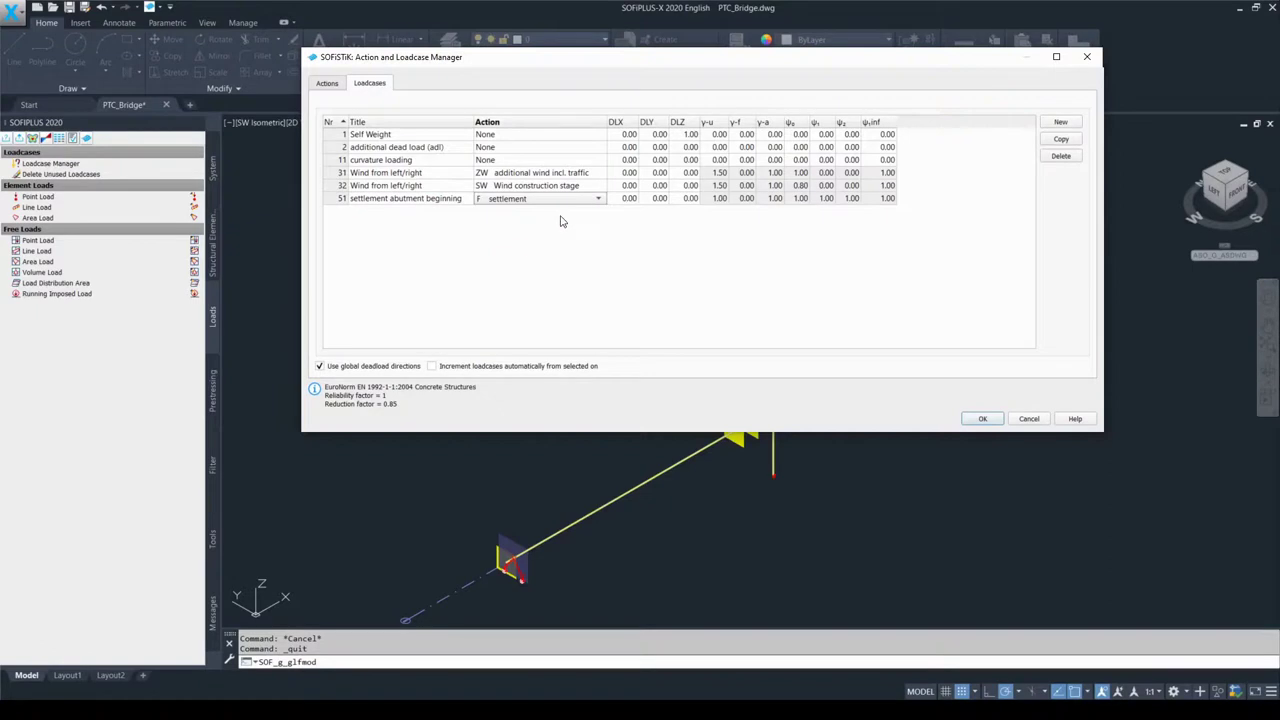
# Step: Copy loadcase 51 as loadcase 52 and title the copy "settlement at middle pier"
pyautogui.click(1061, 139)
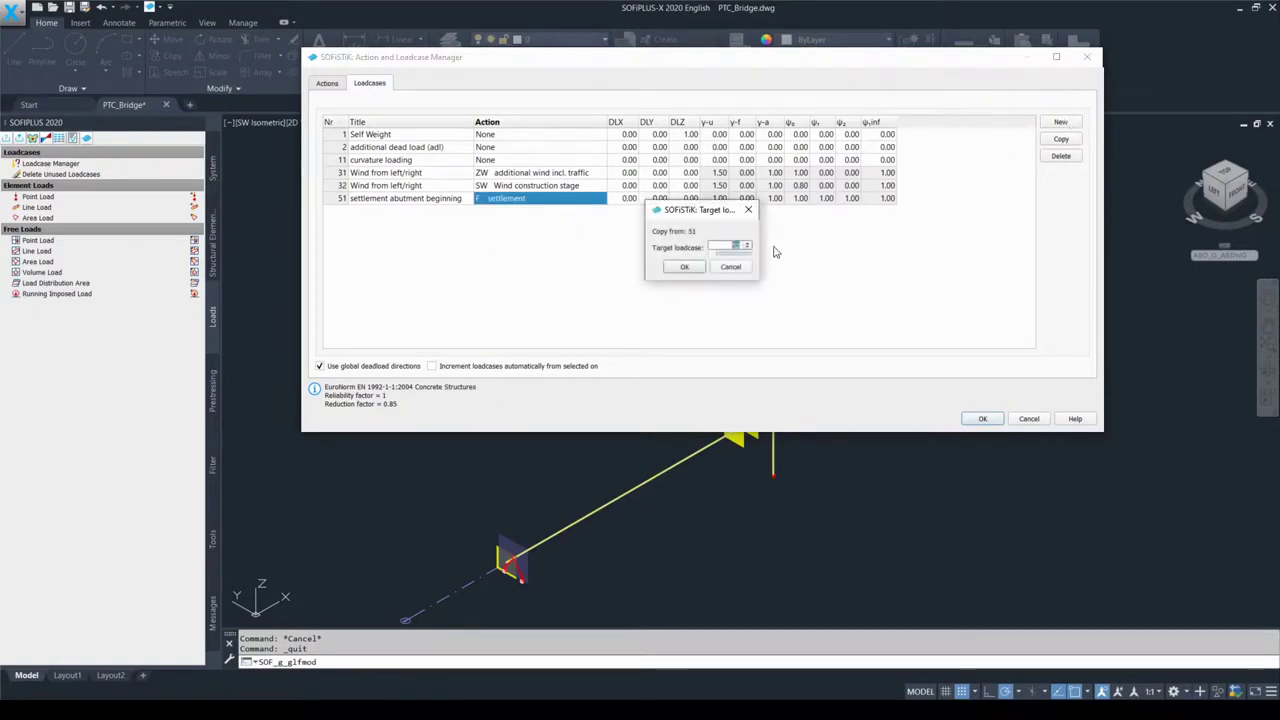
pyautogui.click(686, 268)
pyautogui.click(435, 213)
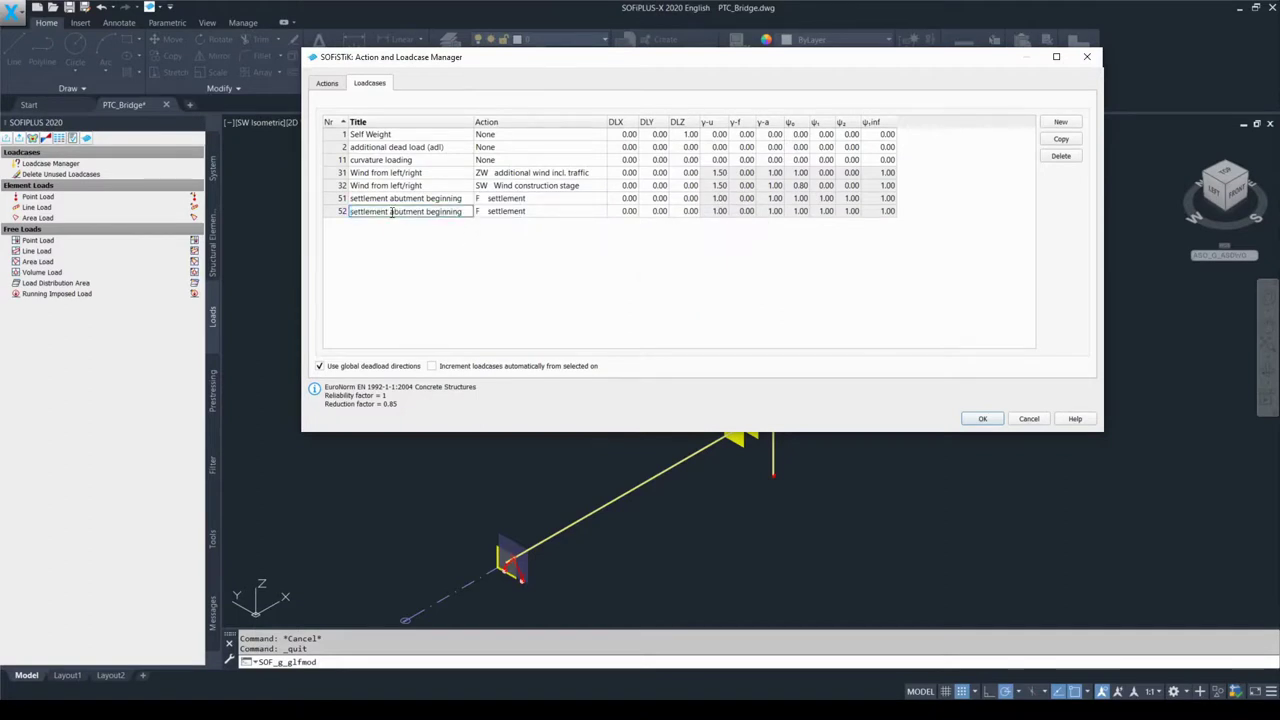
pyautogui.moveTo(391, 212); pyautogui.dragTo(463, 212)
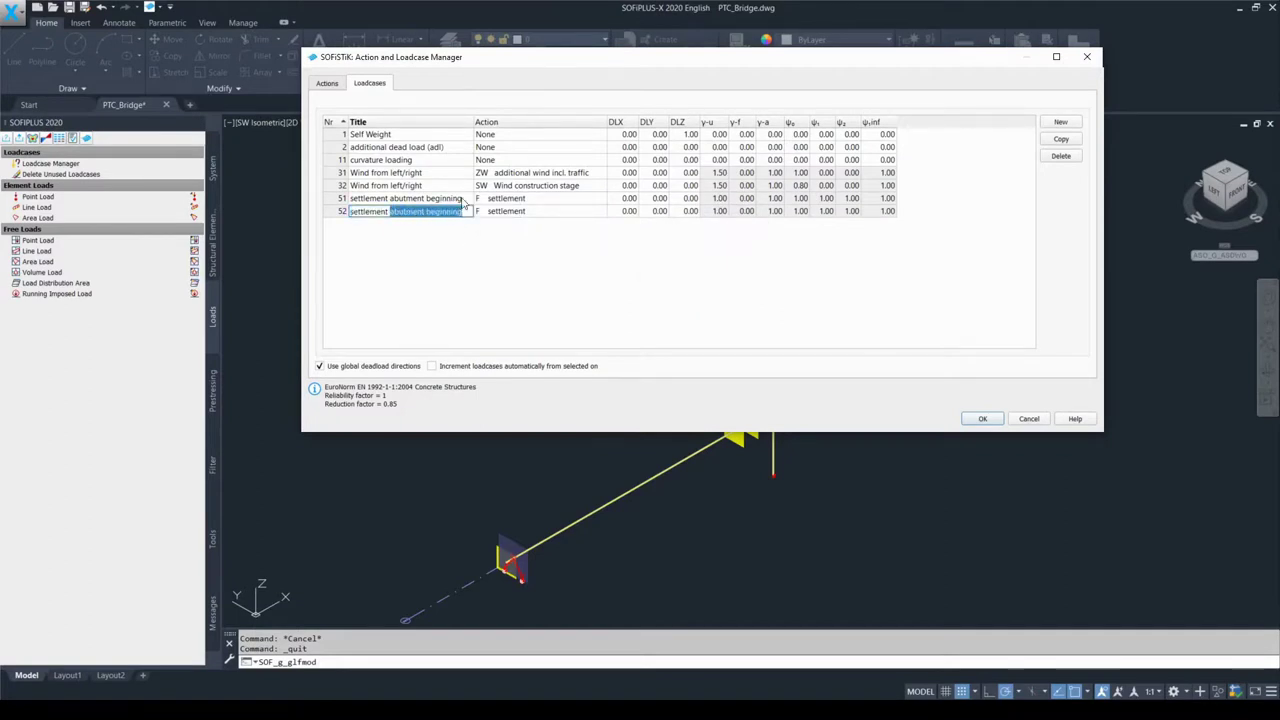
pyautogui.write('at middl')
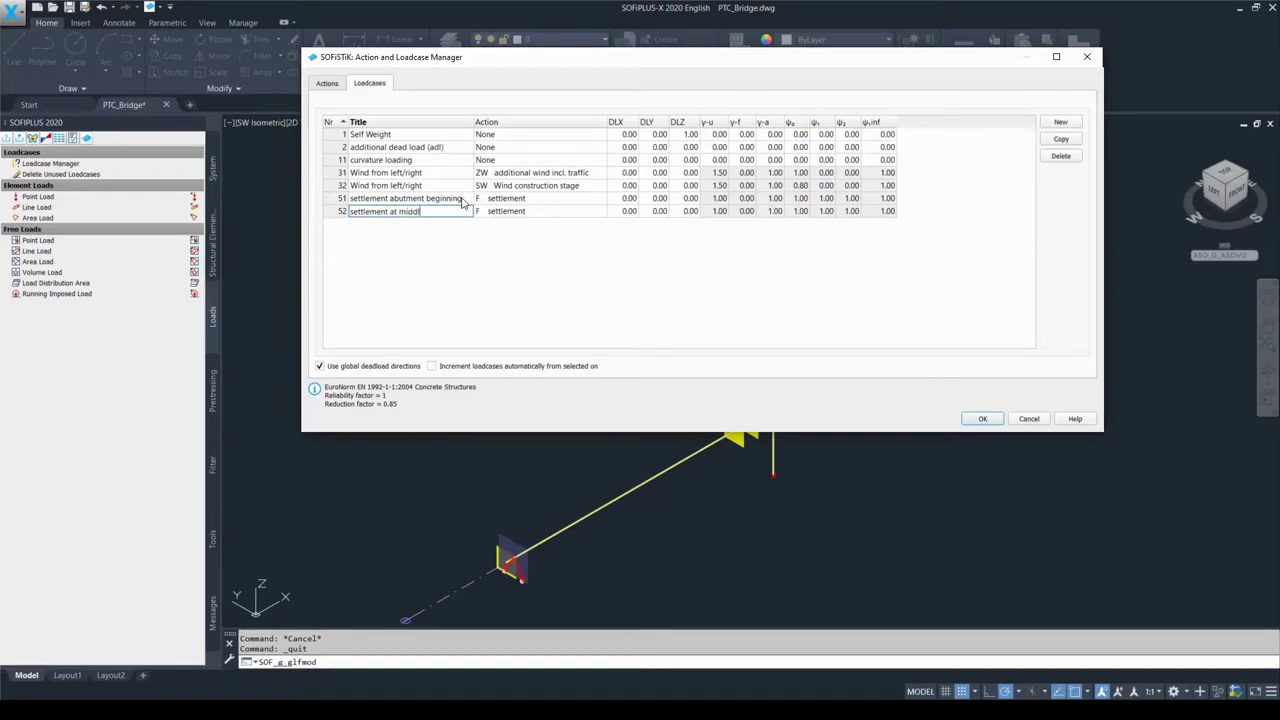
pyautogui.write('e pier')
pyautogui.click(529, 214)
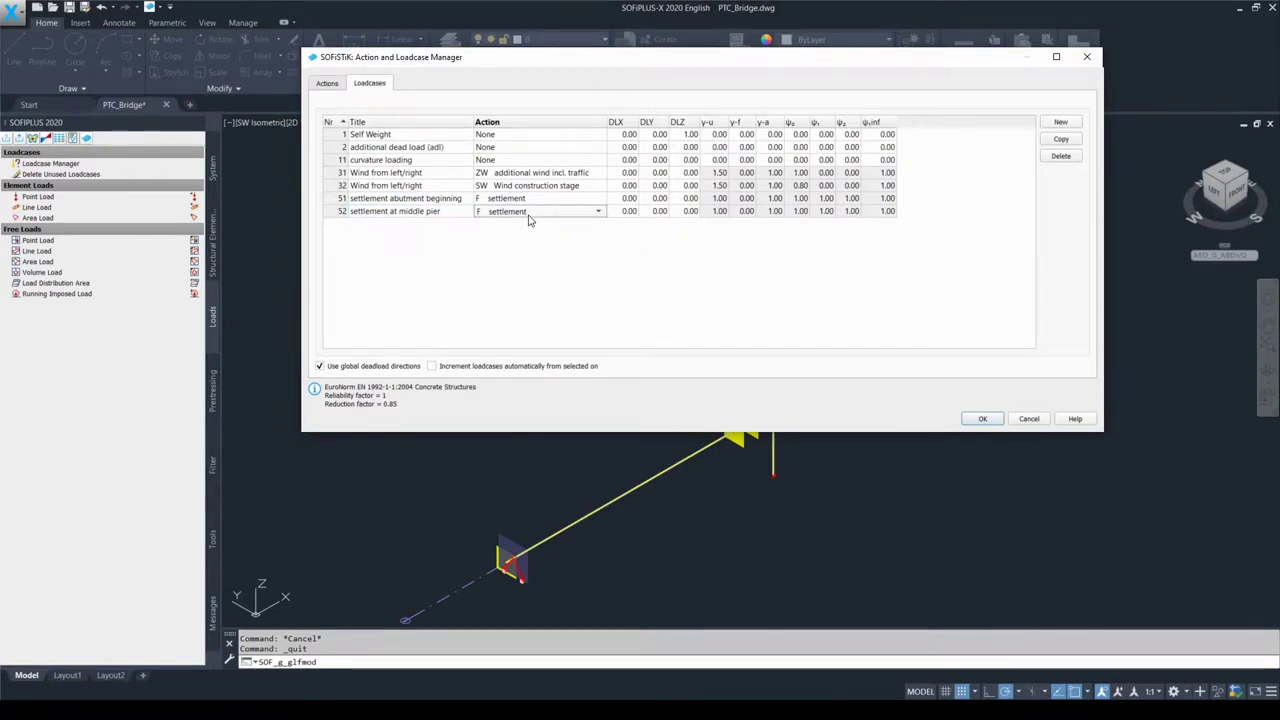
# Step: Copy loadcase 52 as loadcase 53 and title the copy "settlement abutment at the end"
pyautogui.click(1061, 139)
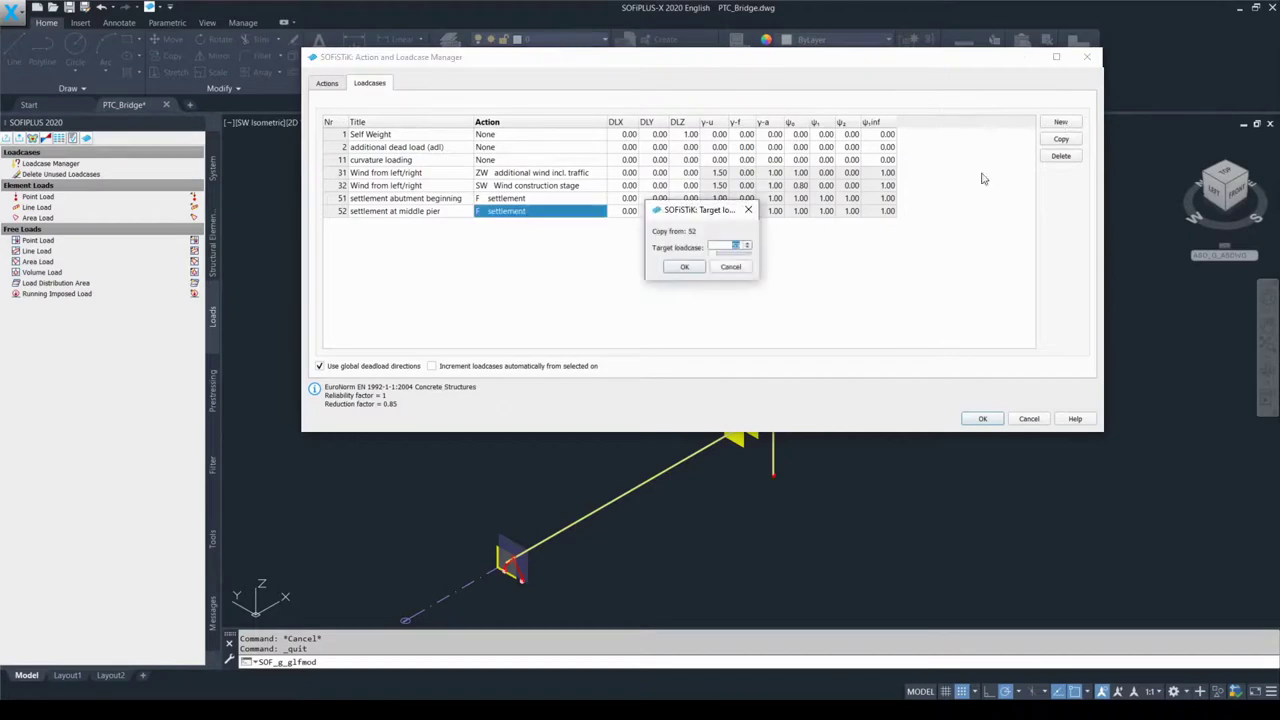
pyautogui.click(685, 268)
pyautogui.click(443, 226)
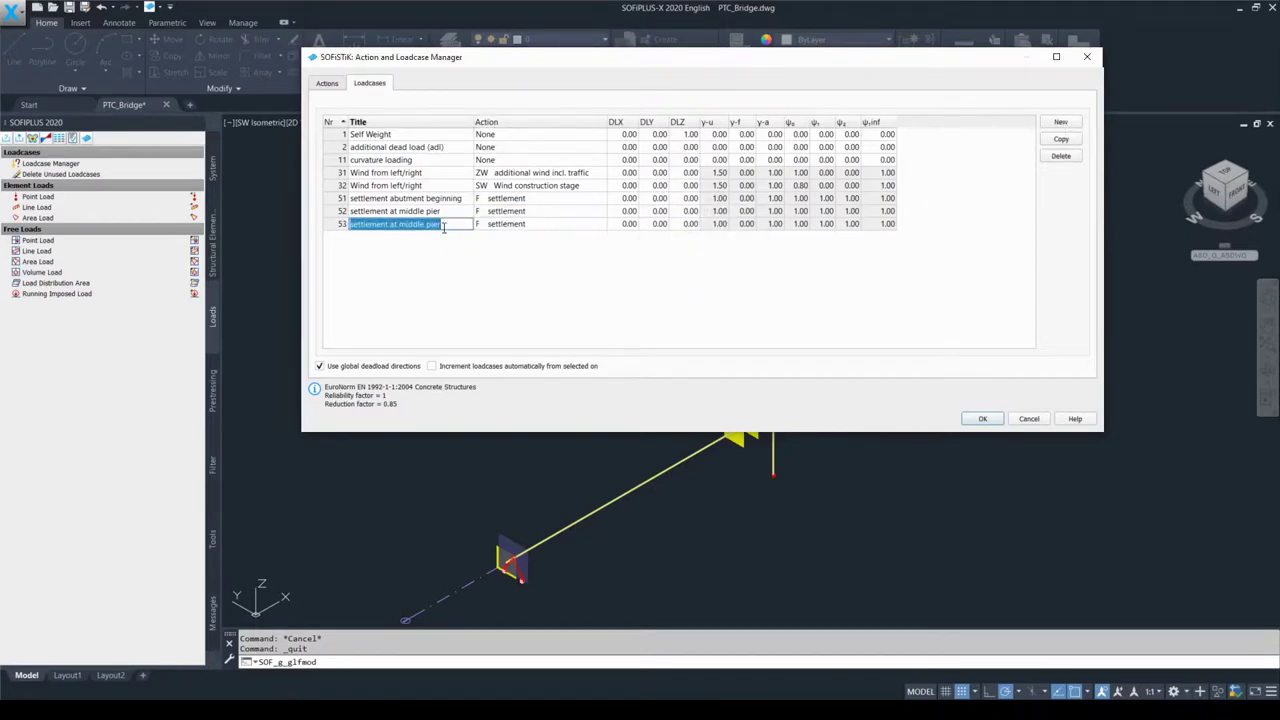
pyautogui.click(443, 226)
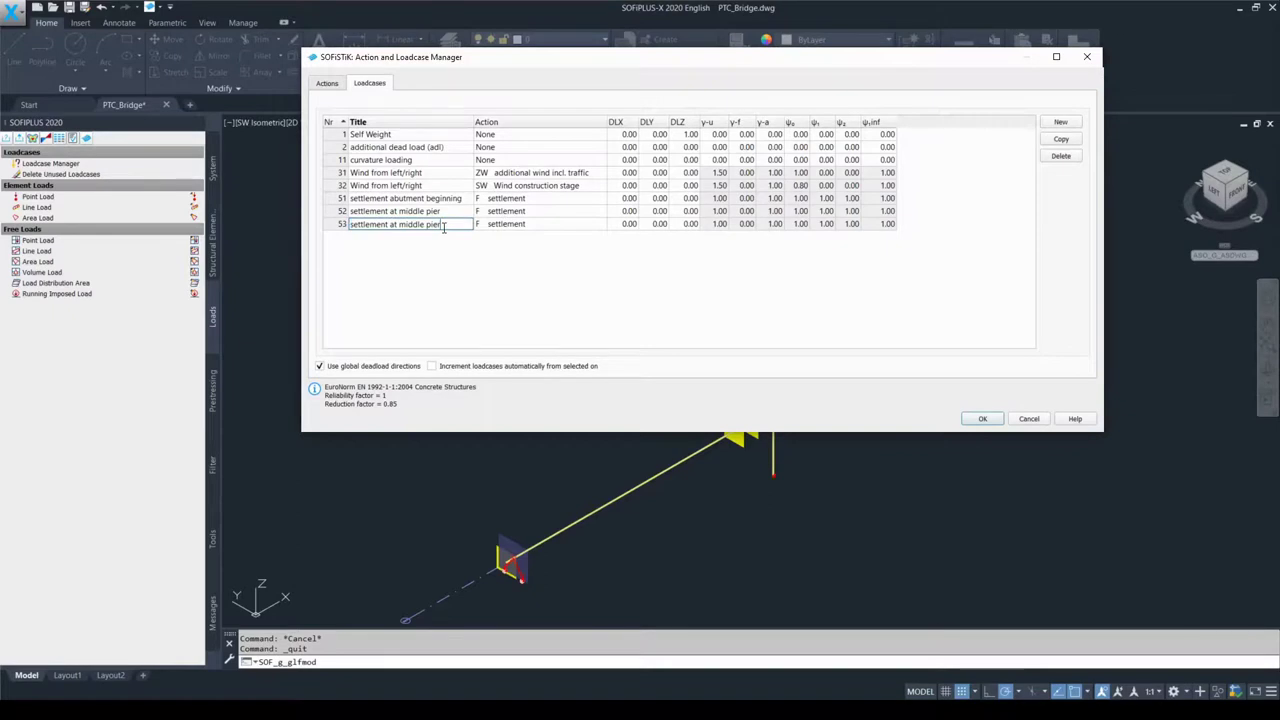
pyautogui.press('BackSpace')
pyautogui.press('BackSpace')
pyautogui.press('BackSpace')
pyautogui.press('BackSpace')
pyautogui.press('BackSpace')
pyautogui.press('BackSpace')
pyautogui.press('BackSpace')
pyautogui.press('BackSpace')
pyautogui.press('BackSpace')
pyautogui.press('BackSpace')
pyautogui.press('BackSpace')
pyautogui.press('BackSpace')
pyautogui.write('butment at the end')
pyautogui.press('Return')
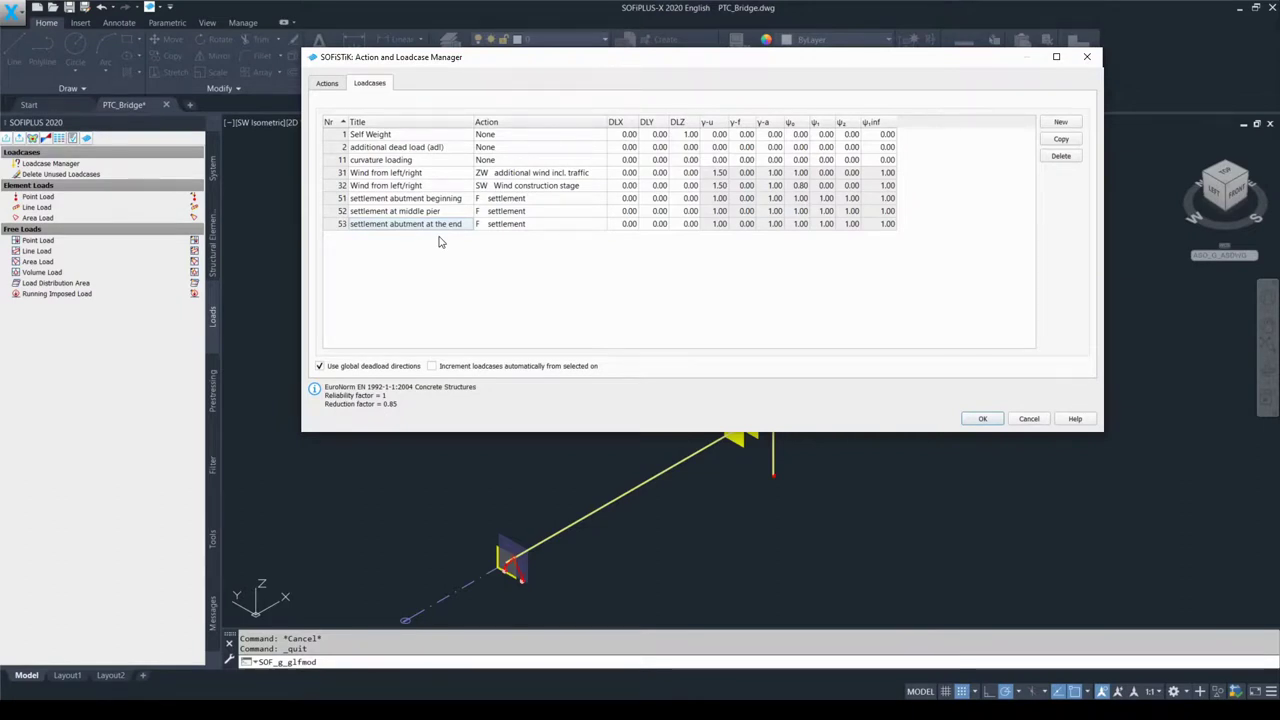
# Step: Copy loadcase 81 as loadcase 82 and title the copy "temperarure -dt"
pyautogui.click(489, 238)
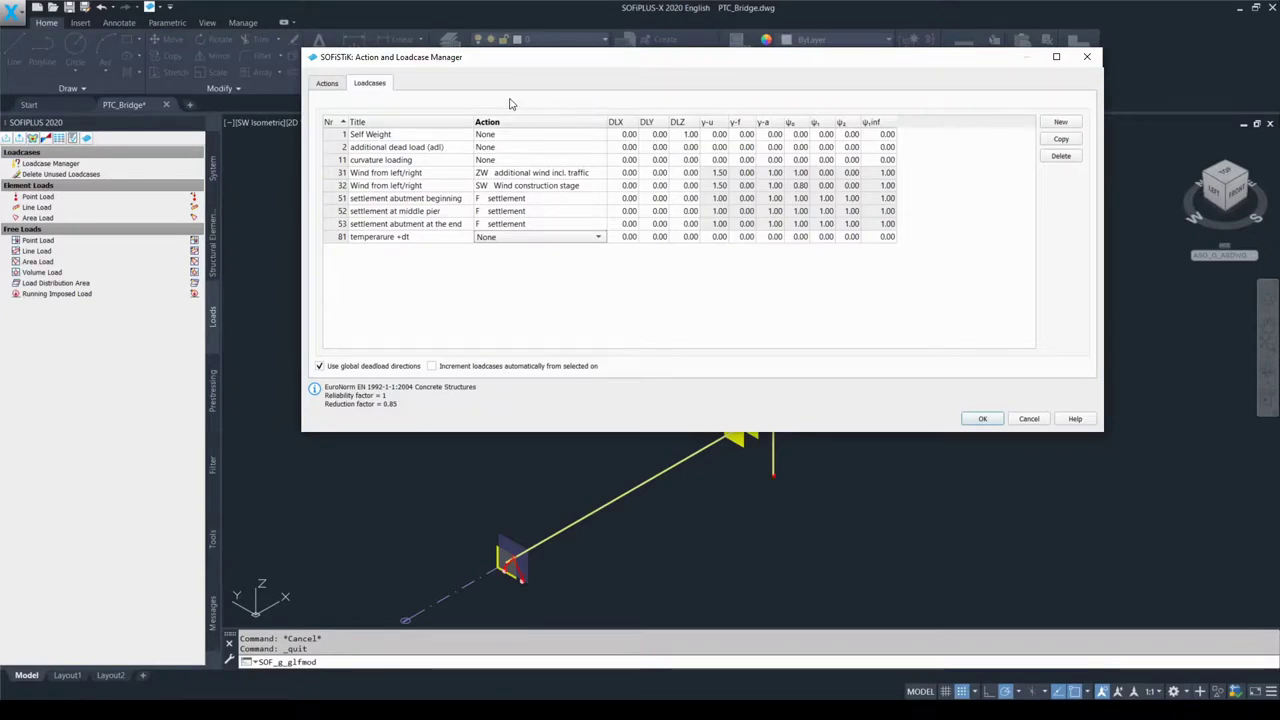
pyautogui.click(1064, 138)
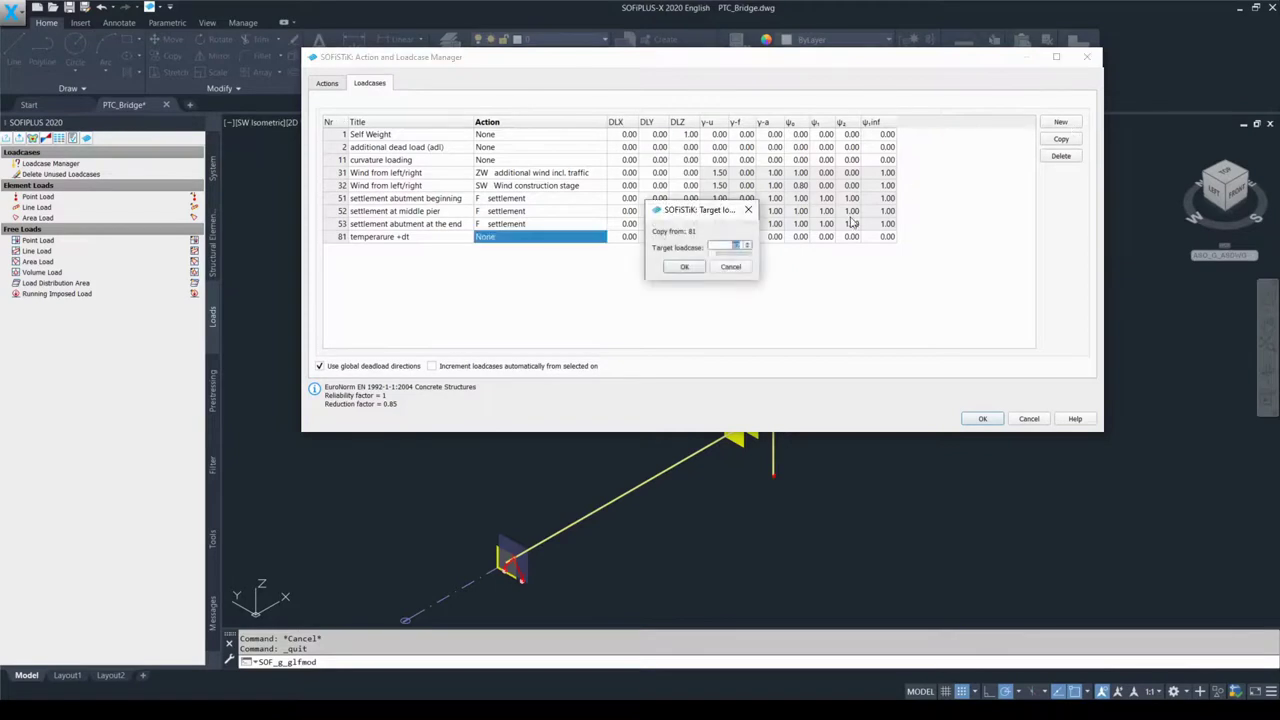
pyautogui.click(688, 267)
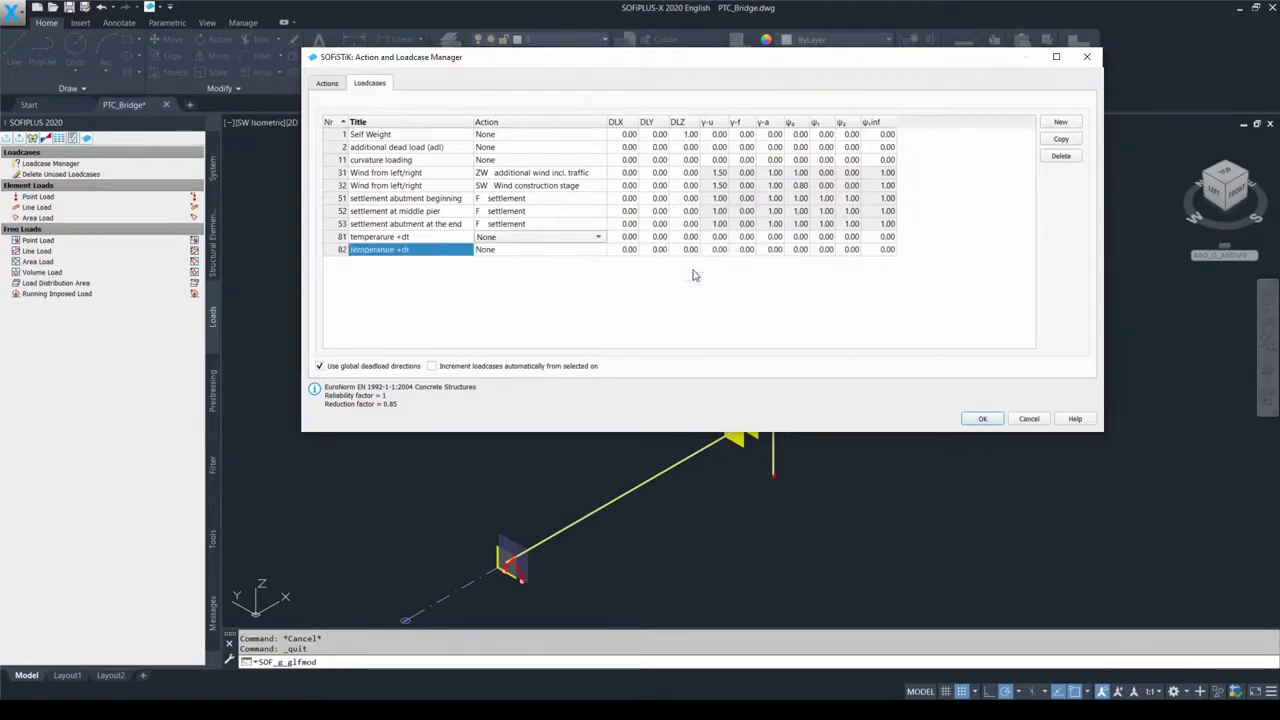
pyautogui.click(403, 252)
pyautogui.click(403, 252)
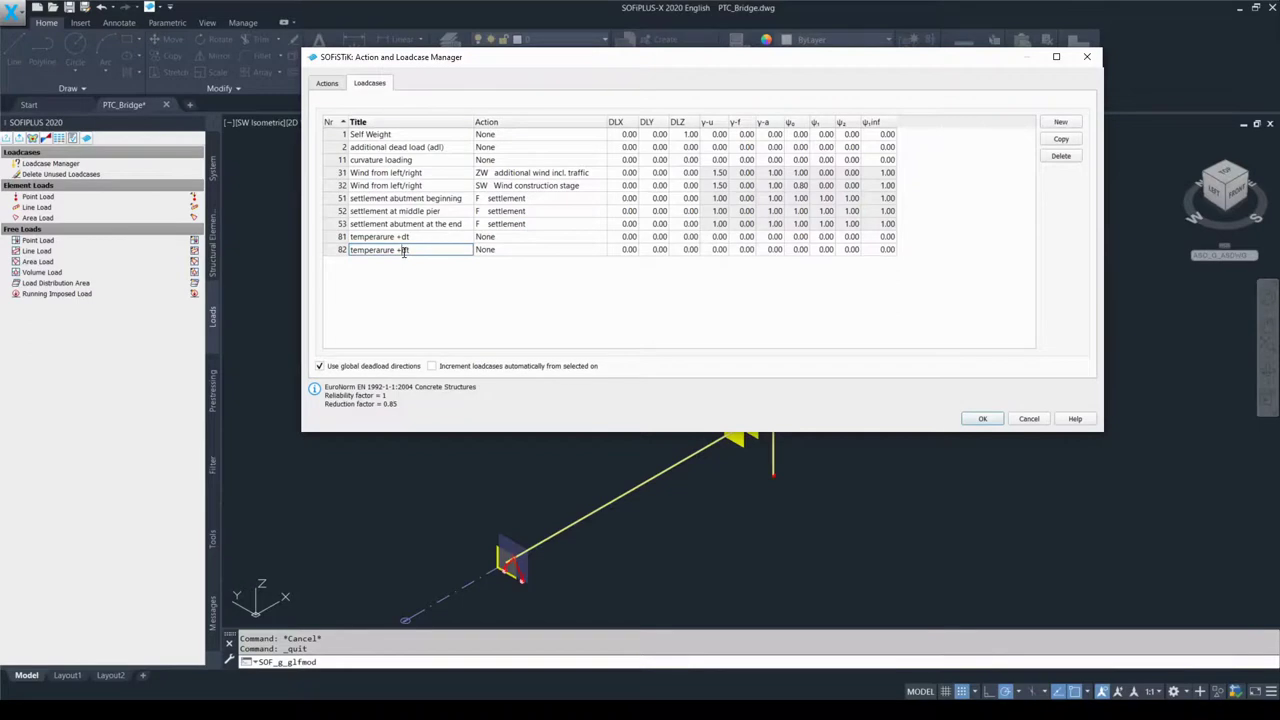
pyautogui.doubleClick(403, 250)
pyautogui.write('-')
pyautogui.click(442, 270)
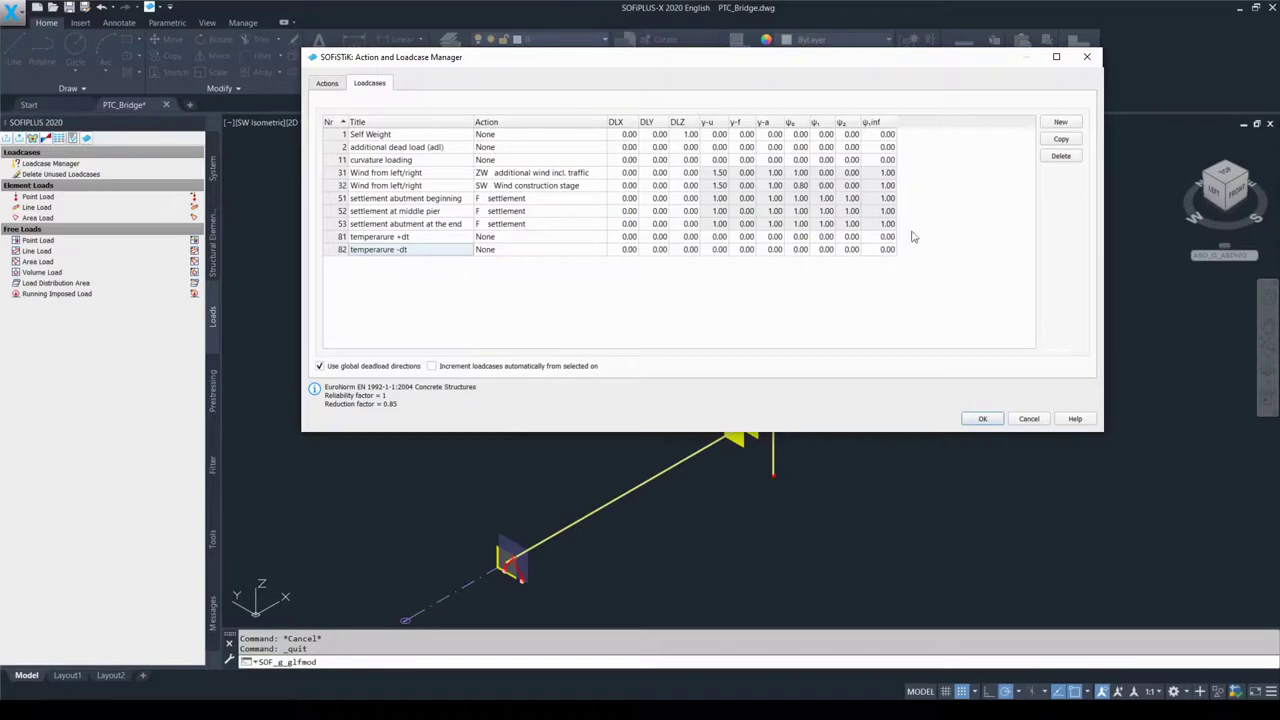
# Step: Create loadcase 83 with the title "temperature +dtz"
pyautogui.click(1064, 123)
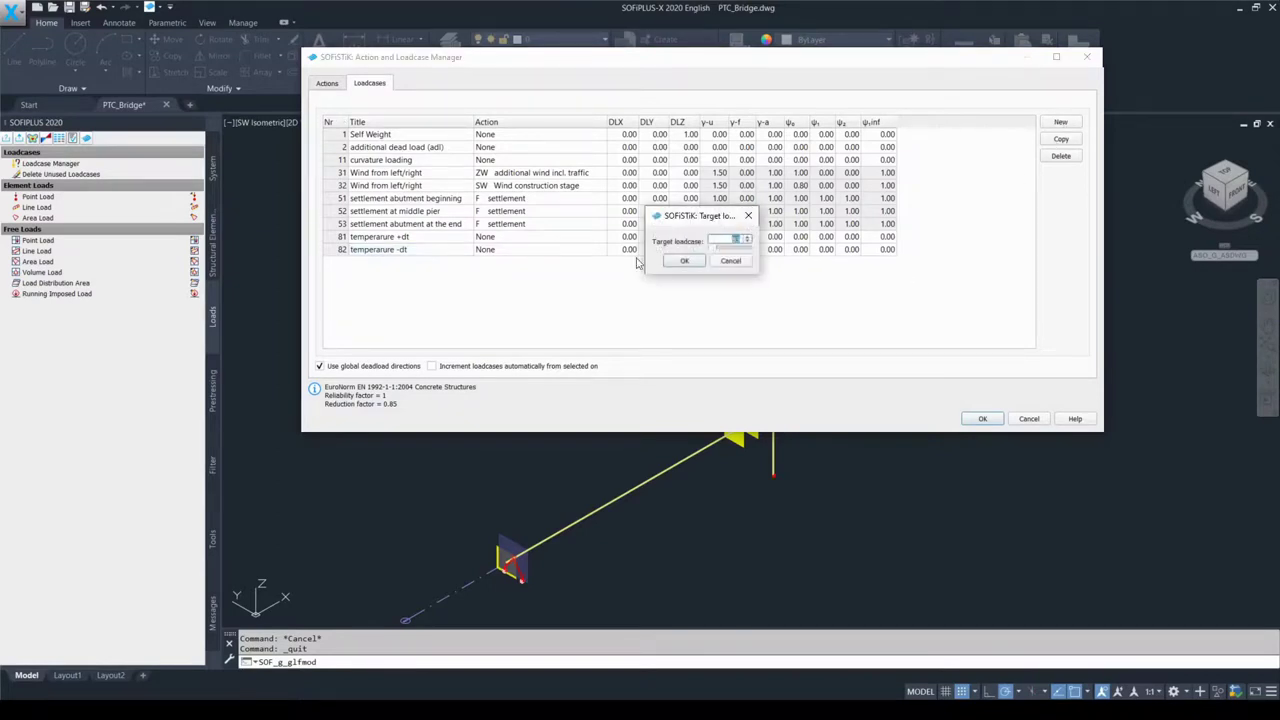
pyautogui.click(680, 261)
pyautogui.click(406, 263)
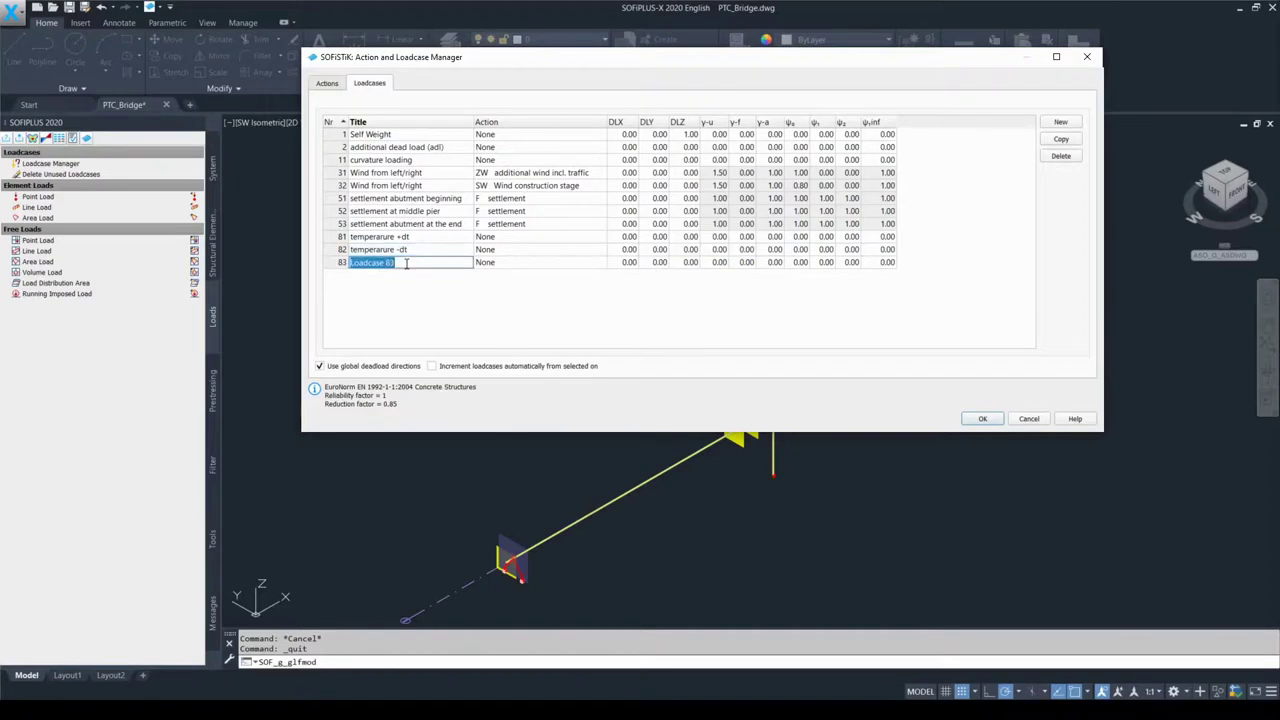
pyautogui.write('tem')
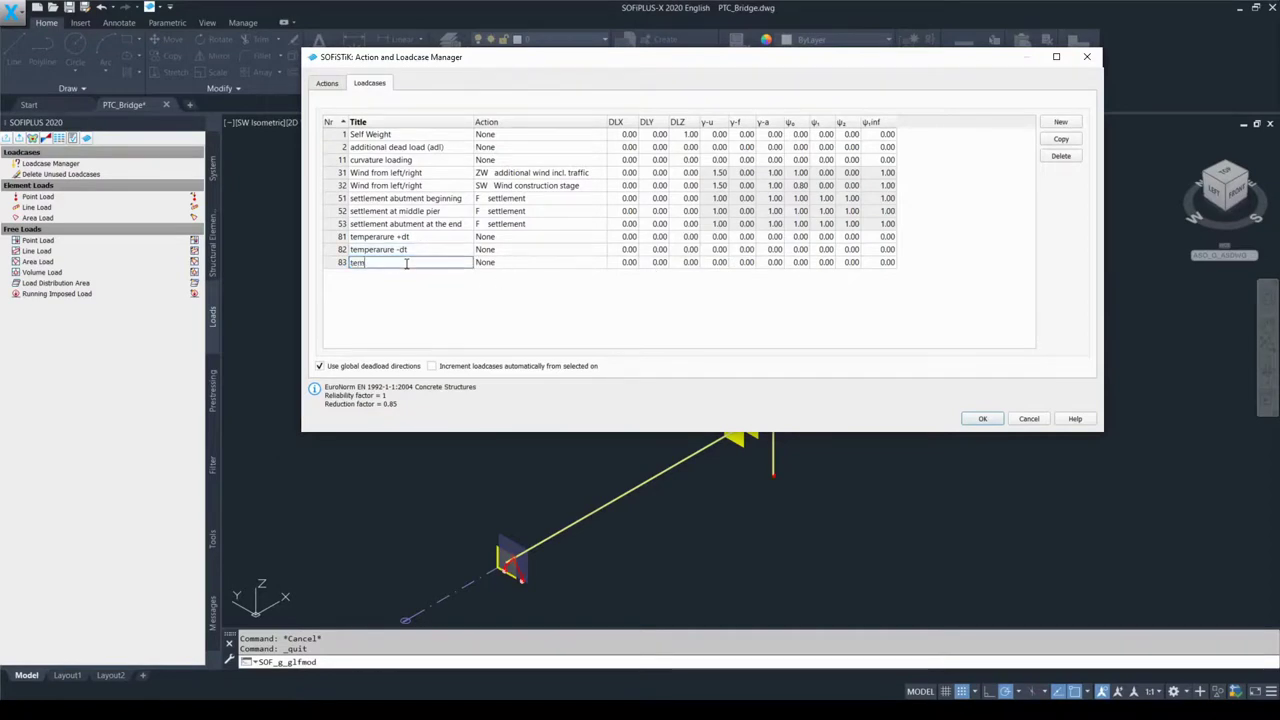
pyautogui.write('perature +dtz')
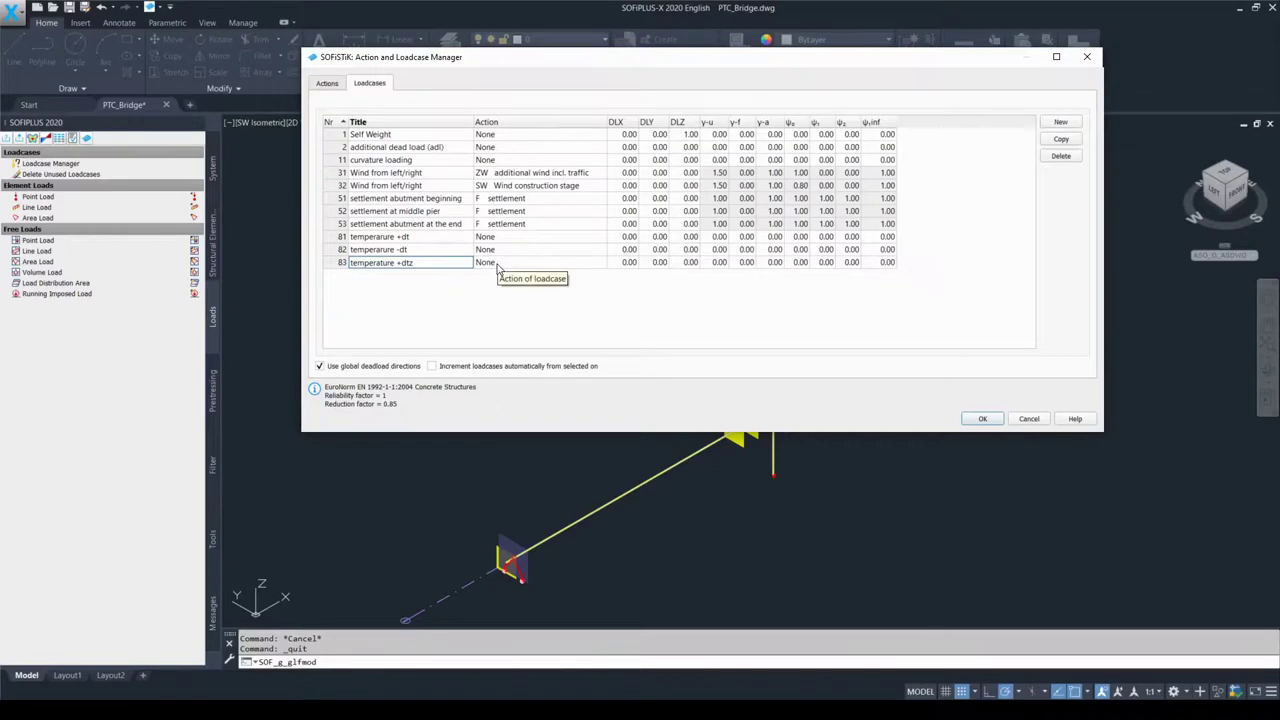
# Step: Copy loadcase 83 as loadcase 84 and title the copy "temperature -dtz"
pyautogui.click(1058, 139)
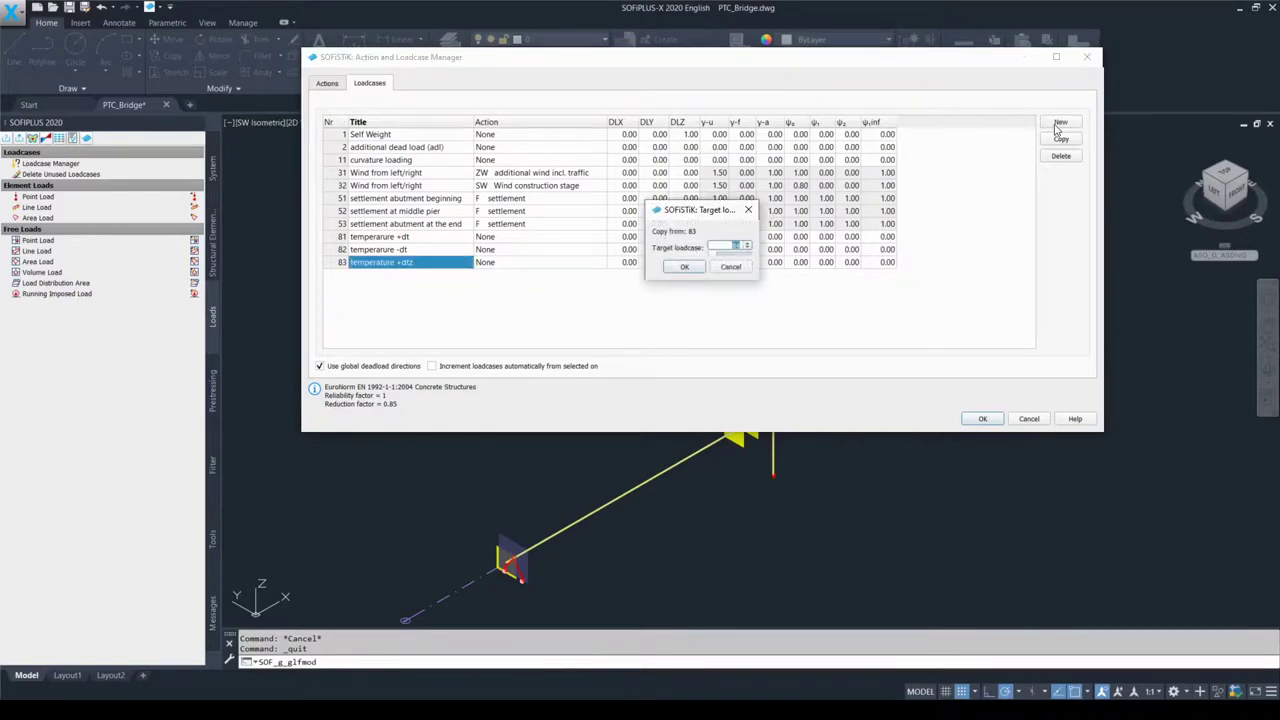
pyautogui.click(685, 267)
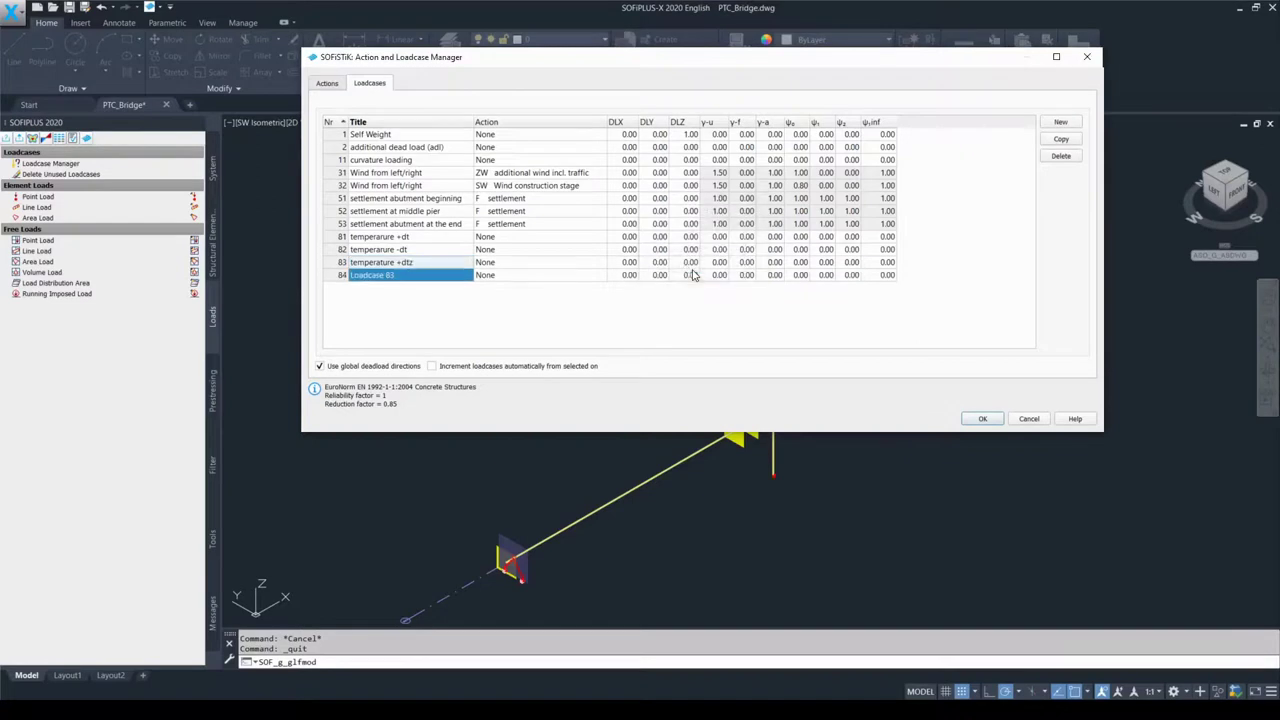
pyautogui.doubleClick(421, 275)
pyautogui.write('temper')
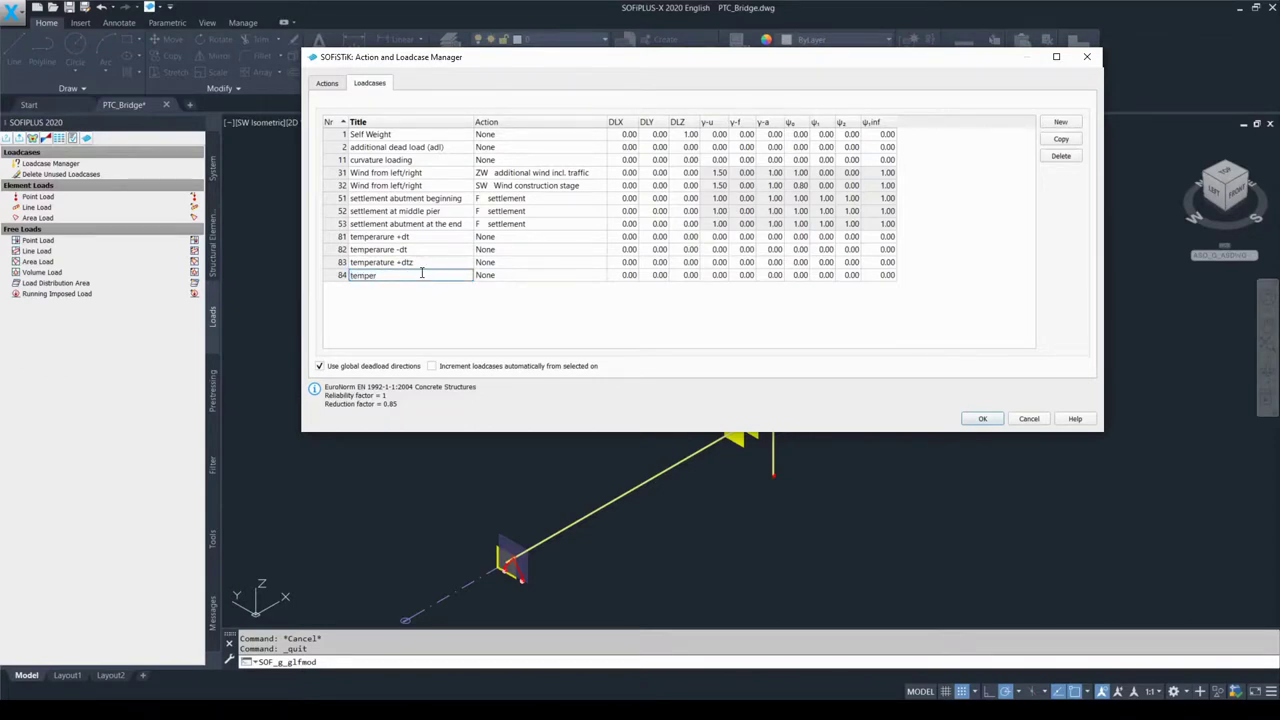
pyautogui.write('ature -dtz')
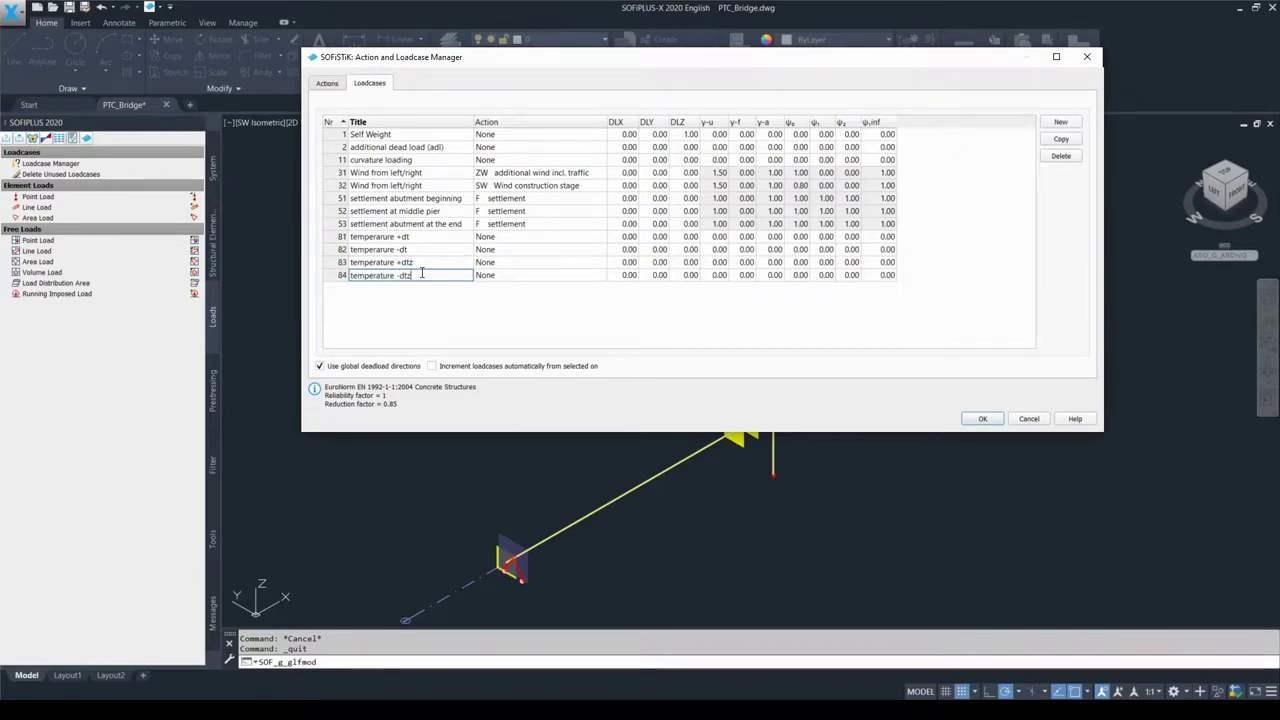
pyautogui.click(515, 307)
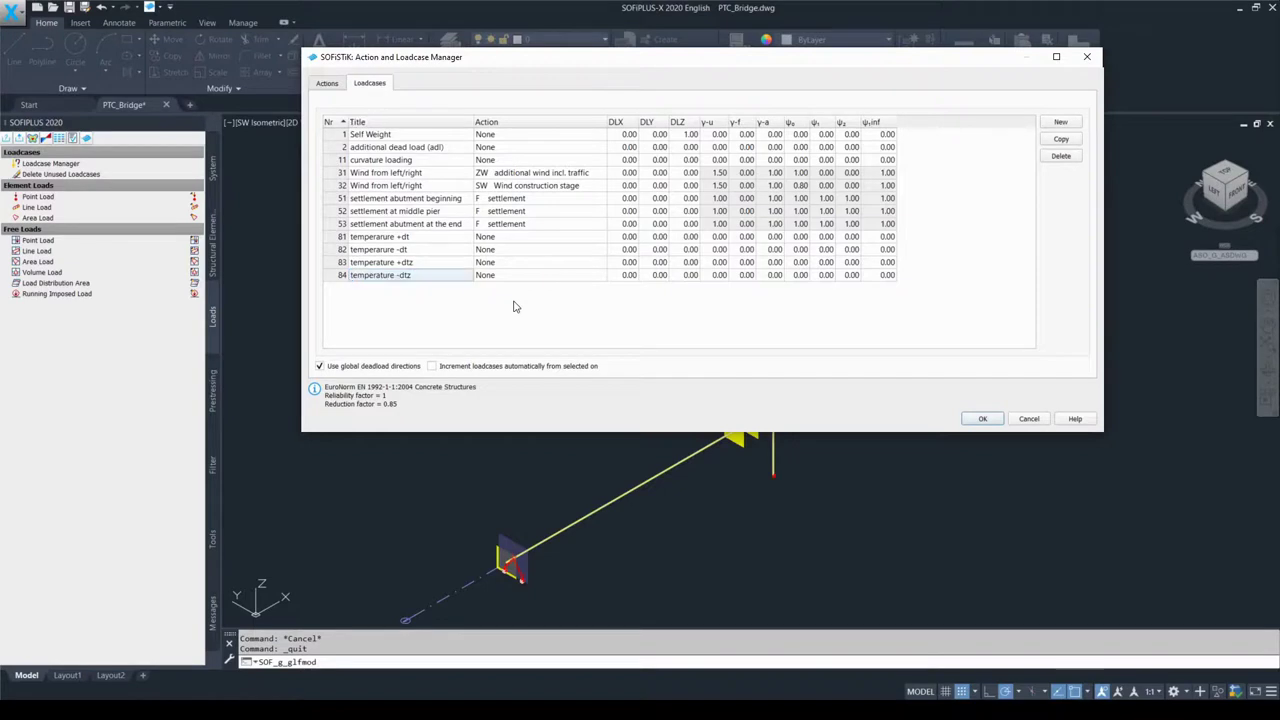
# Step: Accept the loadcase definitions and save the PTC_Bridge drawing
pyautogui.hotkey('alt', 'Tab')
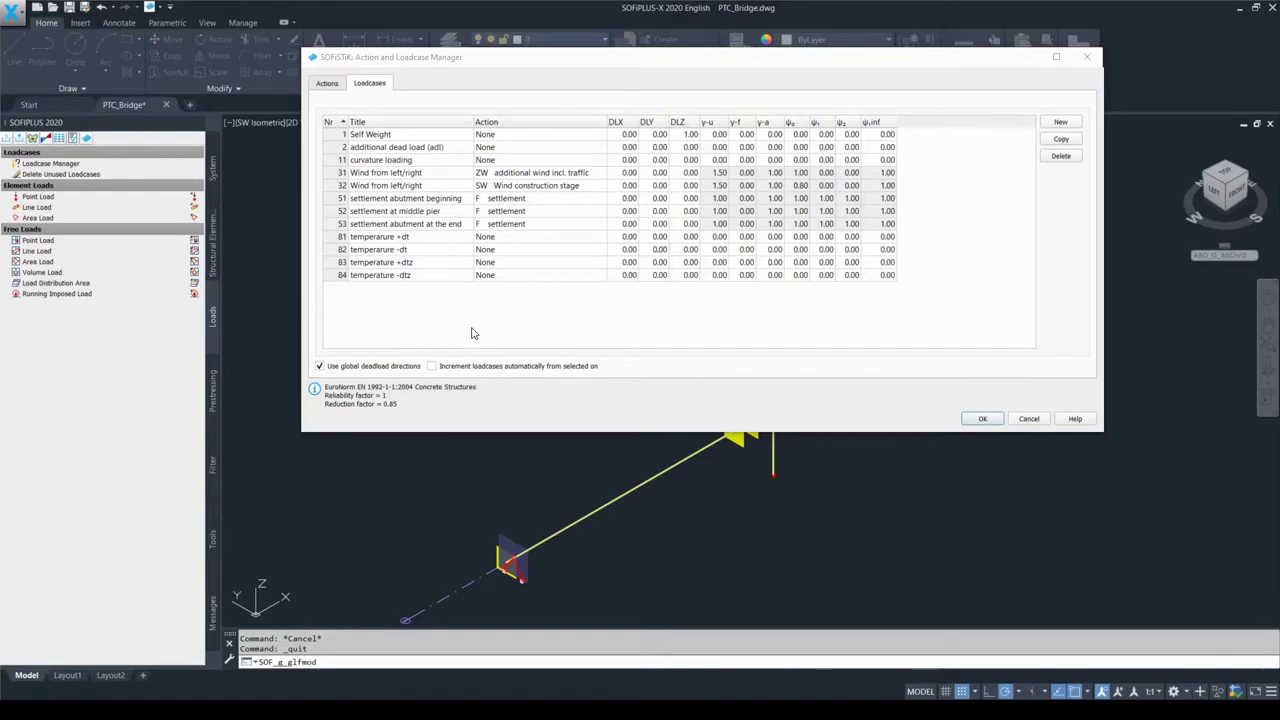
pyautogui.click(982, 418)
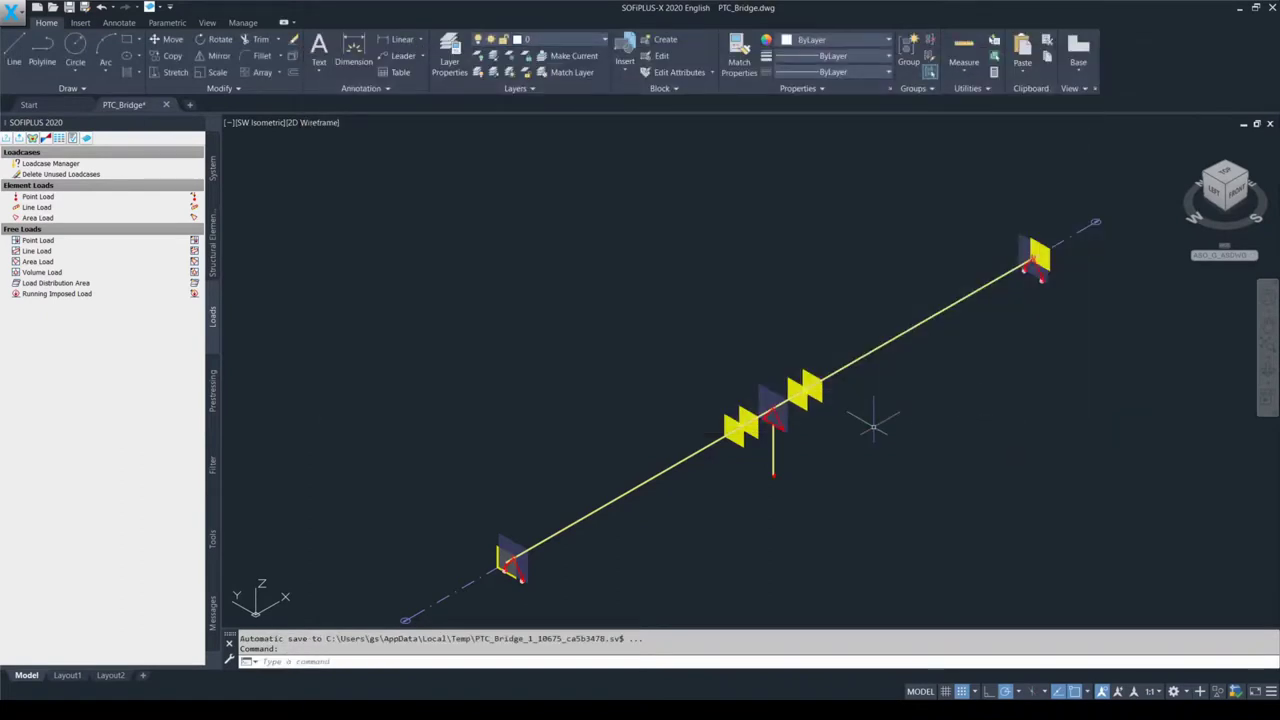
pyautogui.click(873, 425)
pyautogui.press('F9')
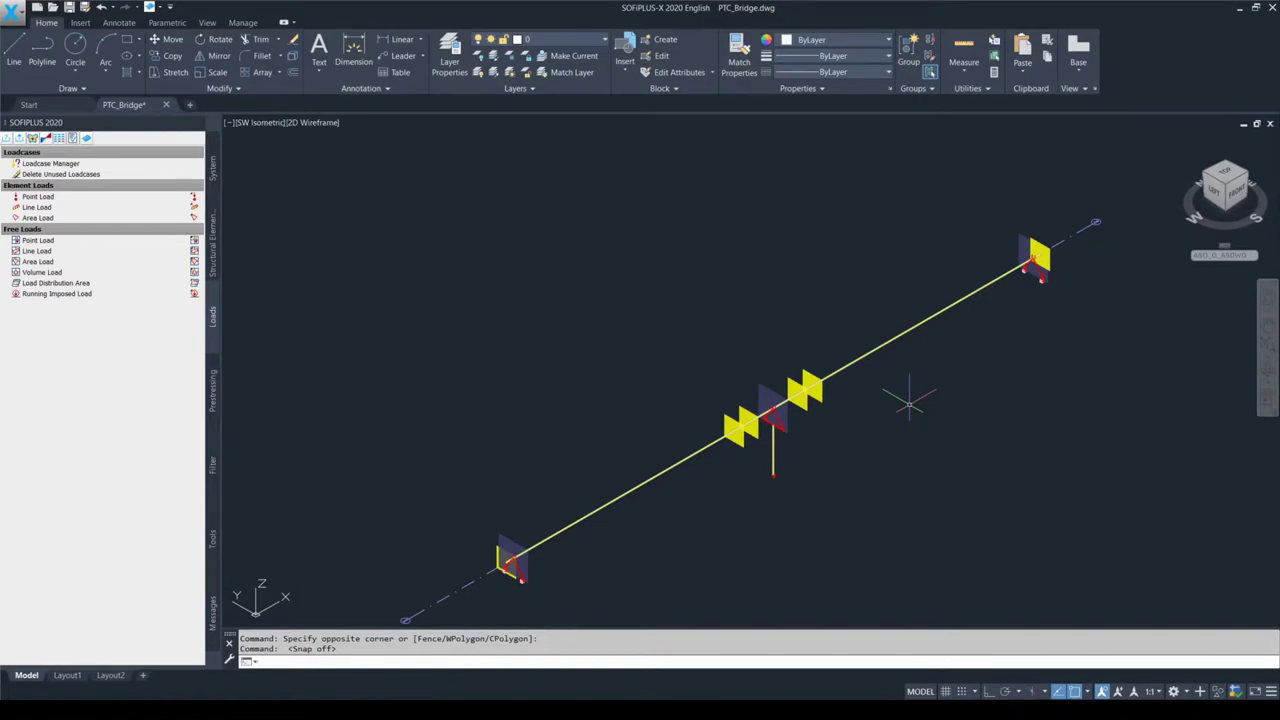
pyautogui.hotkey('ctrl', 's')
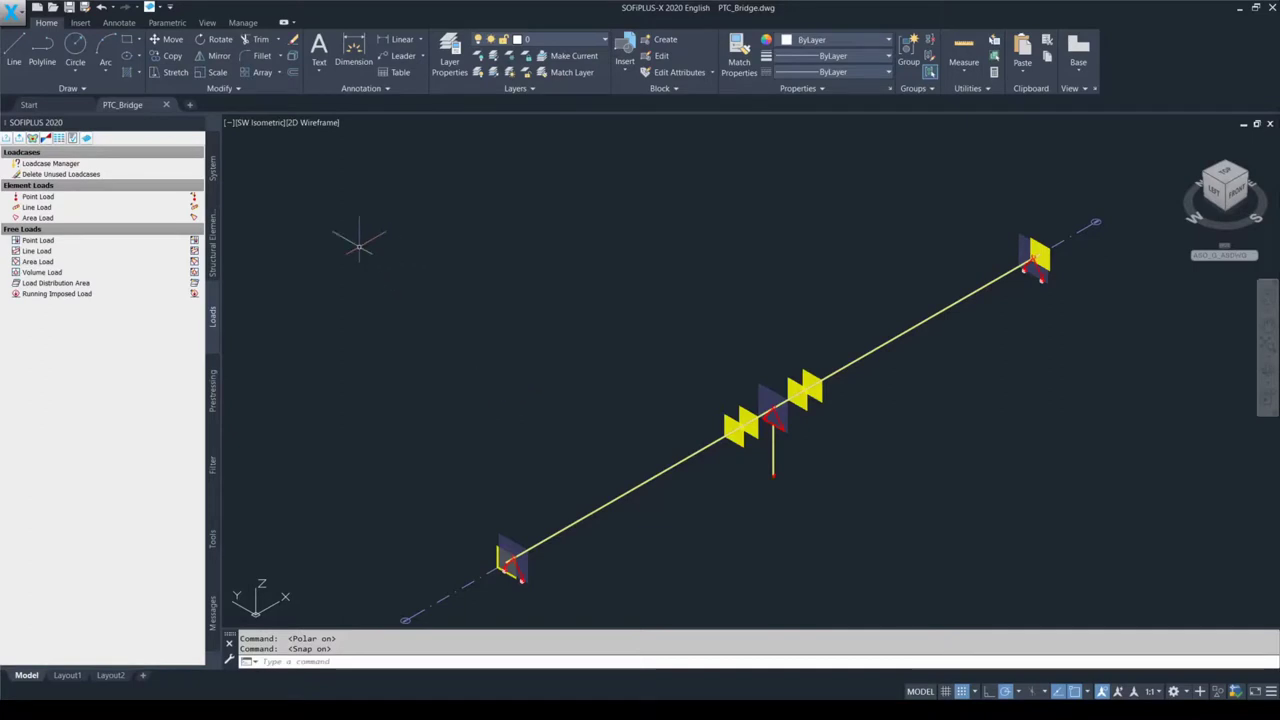
pyautogui.press('F10')
pyautogui.press('alt')
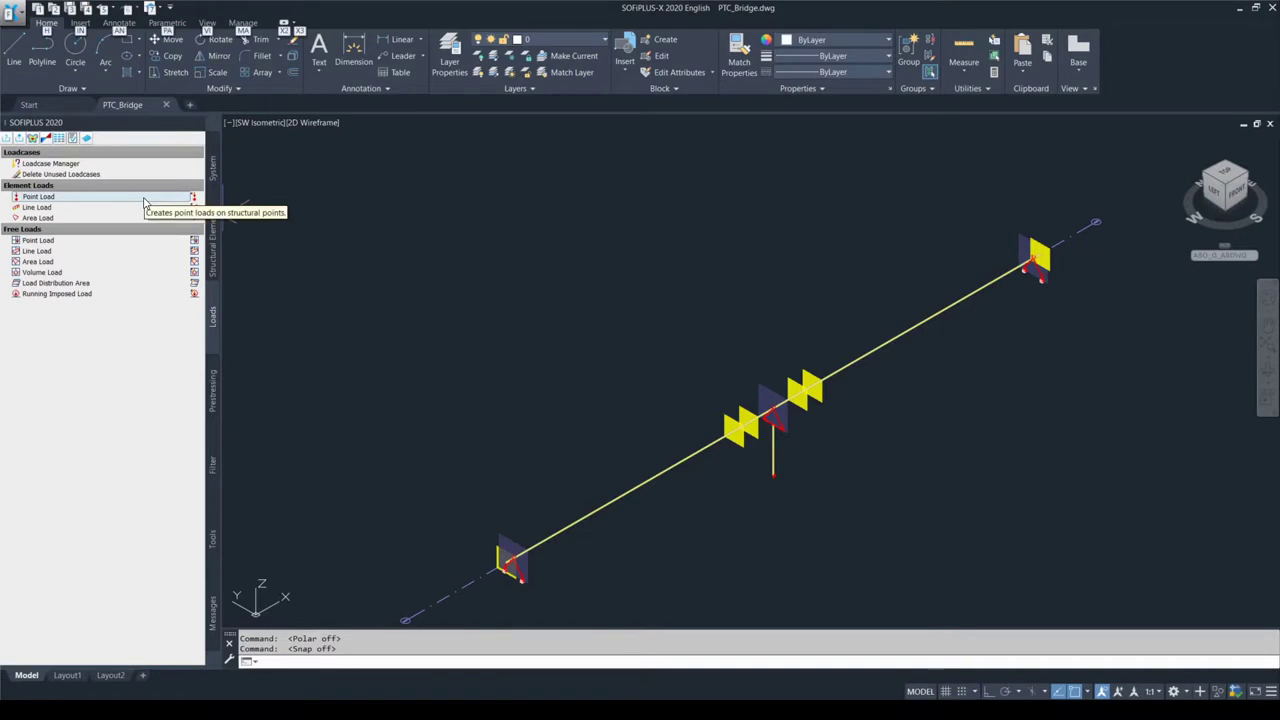
pyautogui.press('F9')
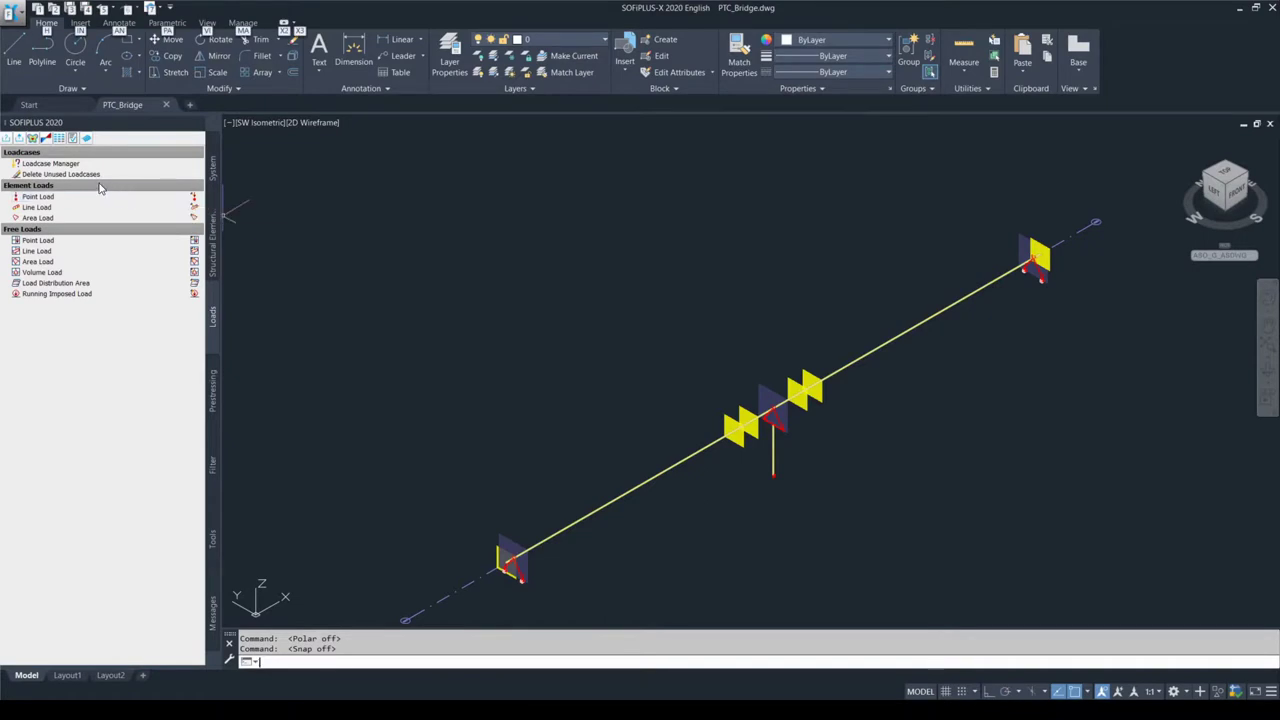
pyautogui.press('F9')
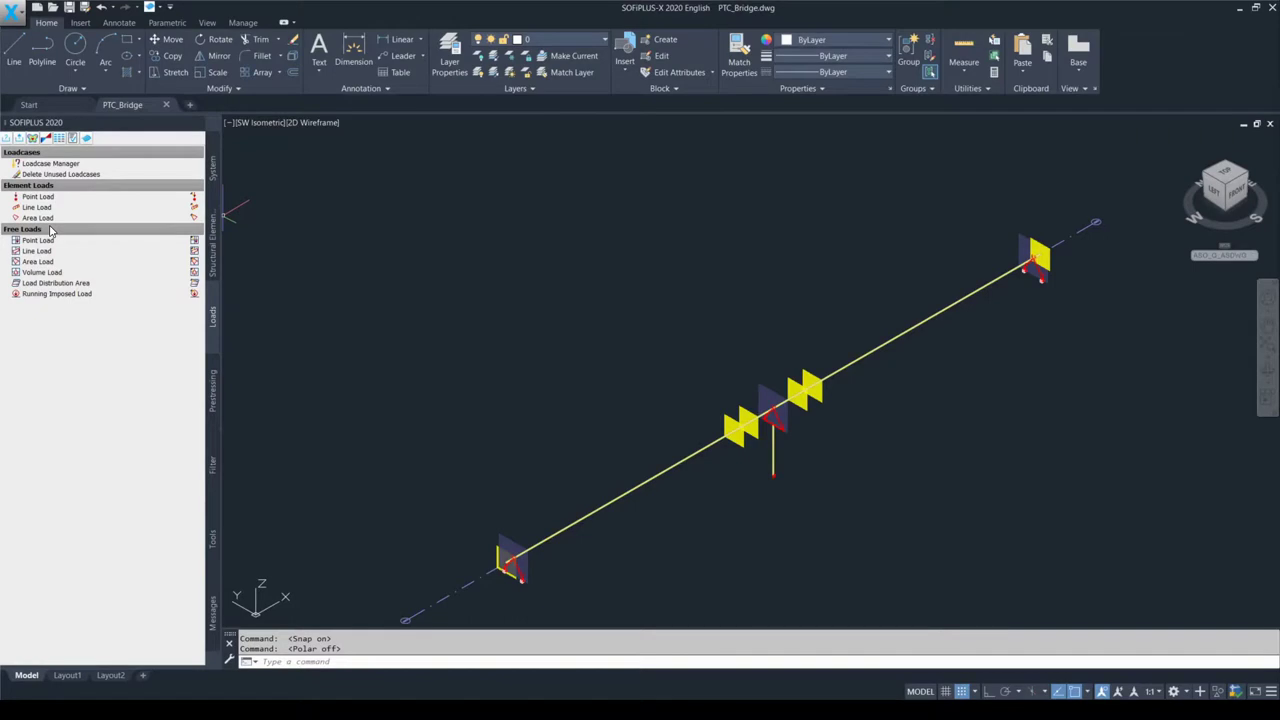
pyautogui.press('F9')
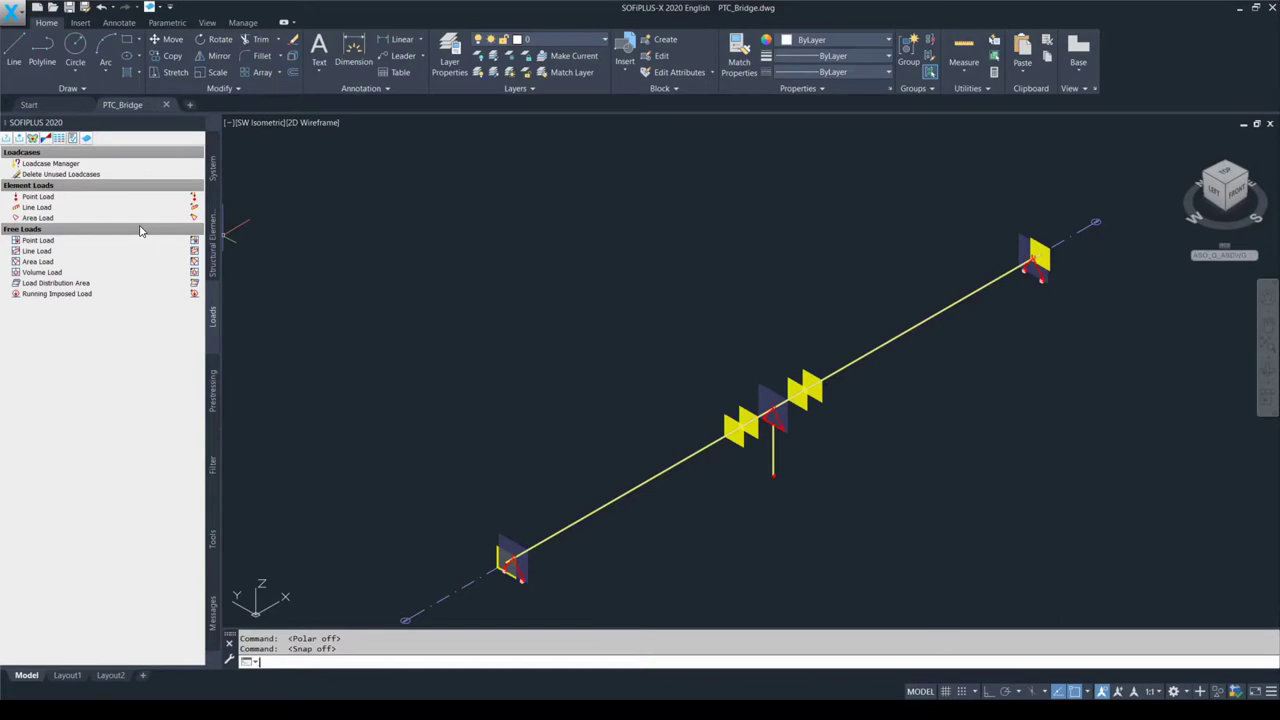
# Step: Start an element point load named "Test" at the base of the middle pier, assigned to load case 1 - Self Weight
pyautogui.click(60, 197)
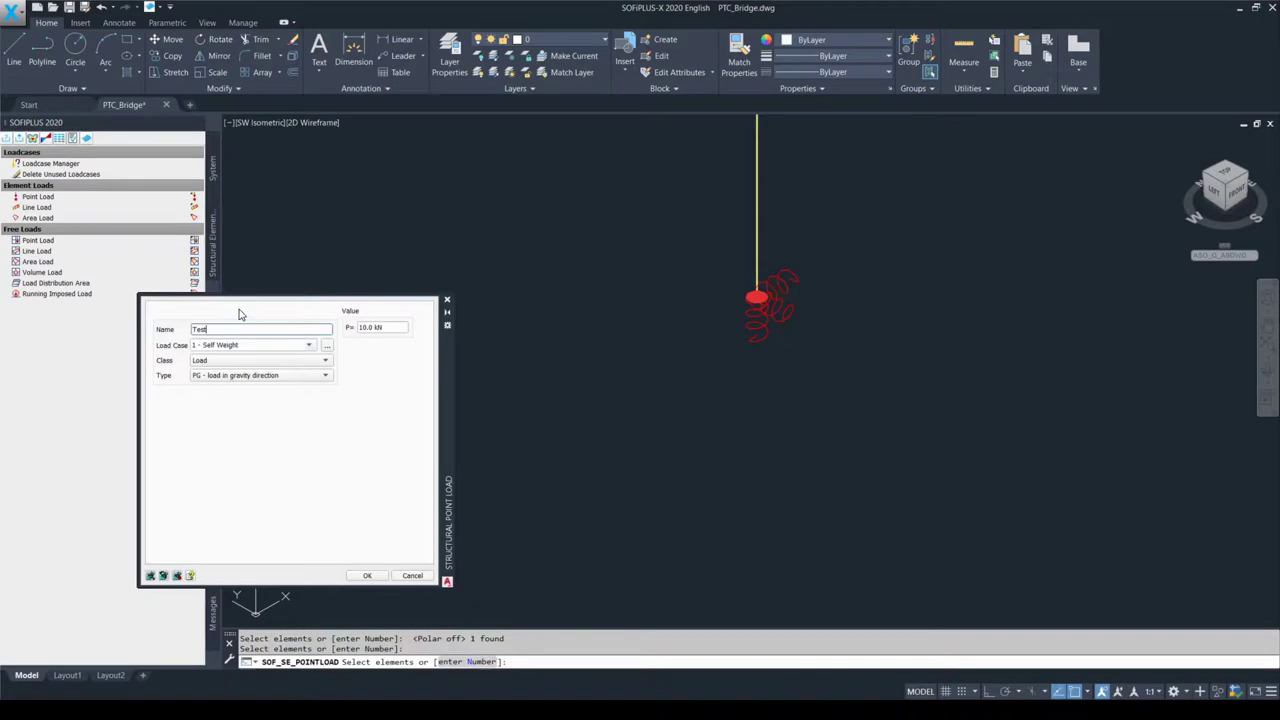
pyautogui.click(309, 346)
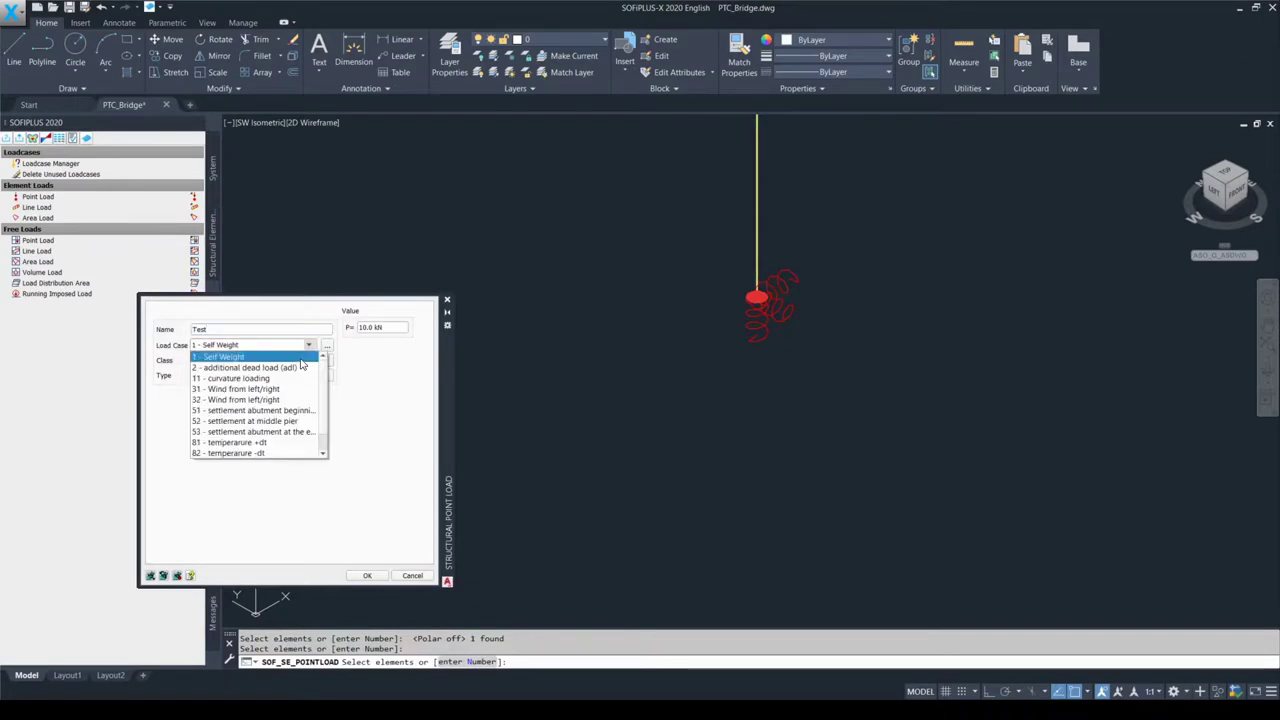
pyautogui.click(300, 360)
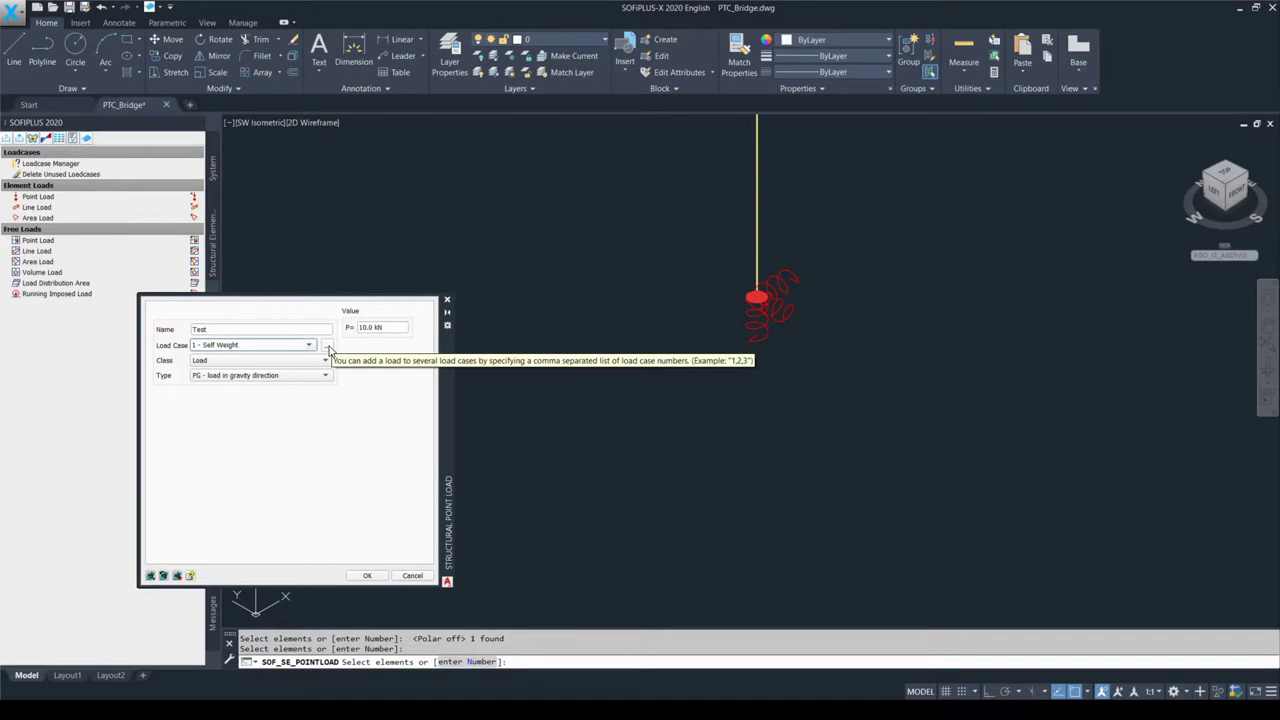
# Step: Examine the loadcase list reachable from the point load settings and the available load classes and types, keeping class Load and type PG
pyautogui.click(328, 347)
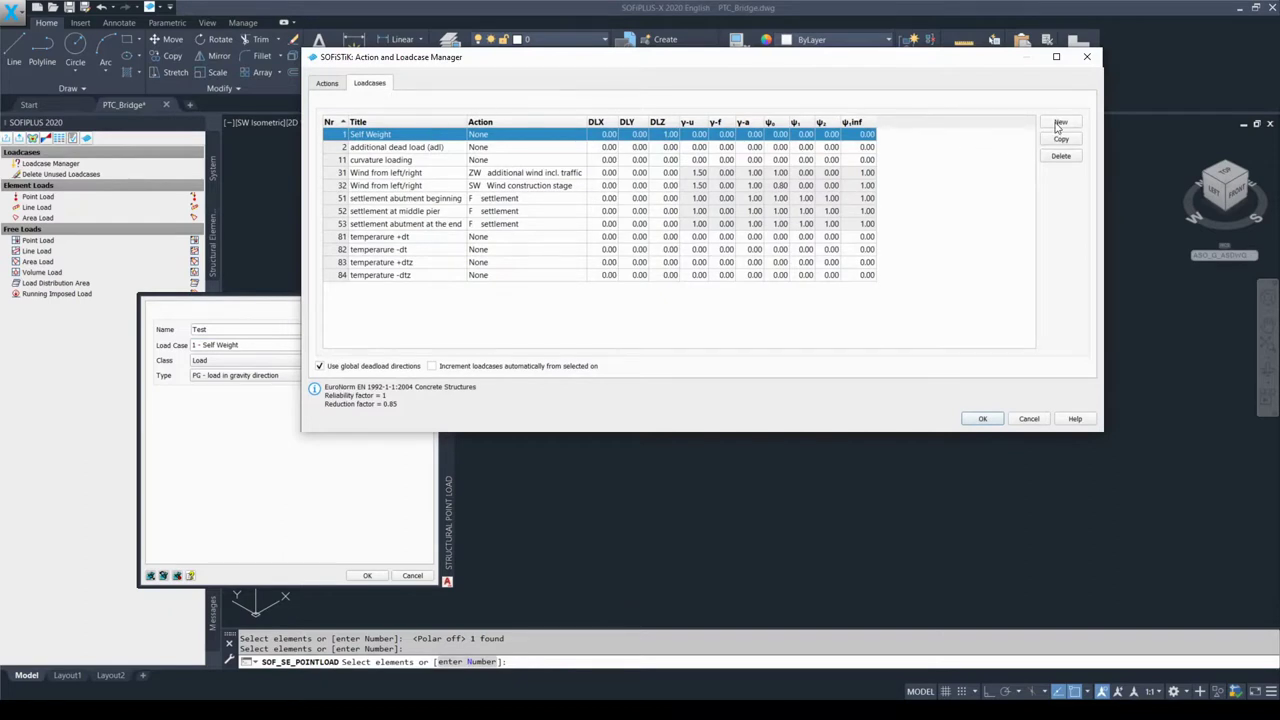
pyautogui.click(1030, 419)
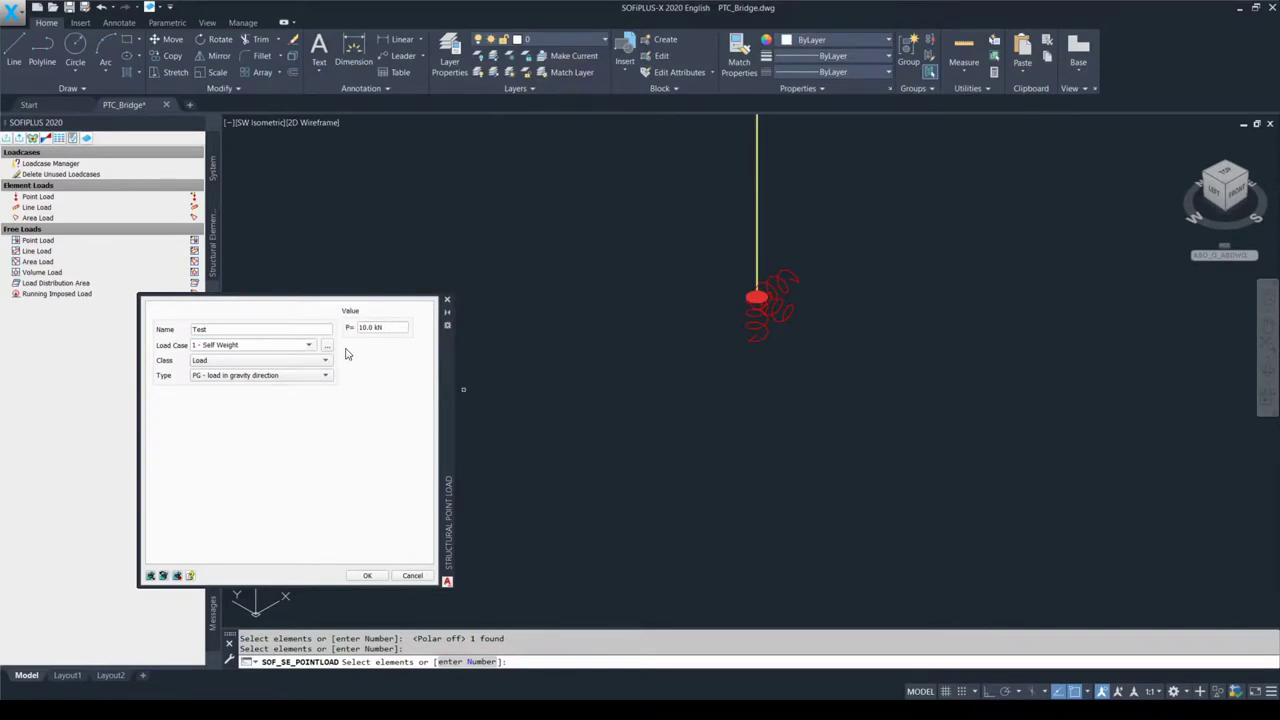
pyautogui.press('F10')
pyautogui.click(325, 361)
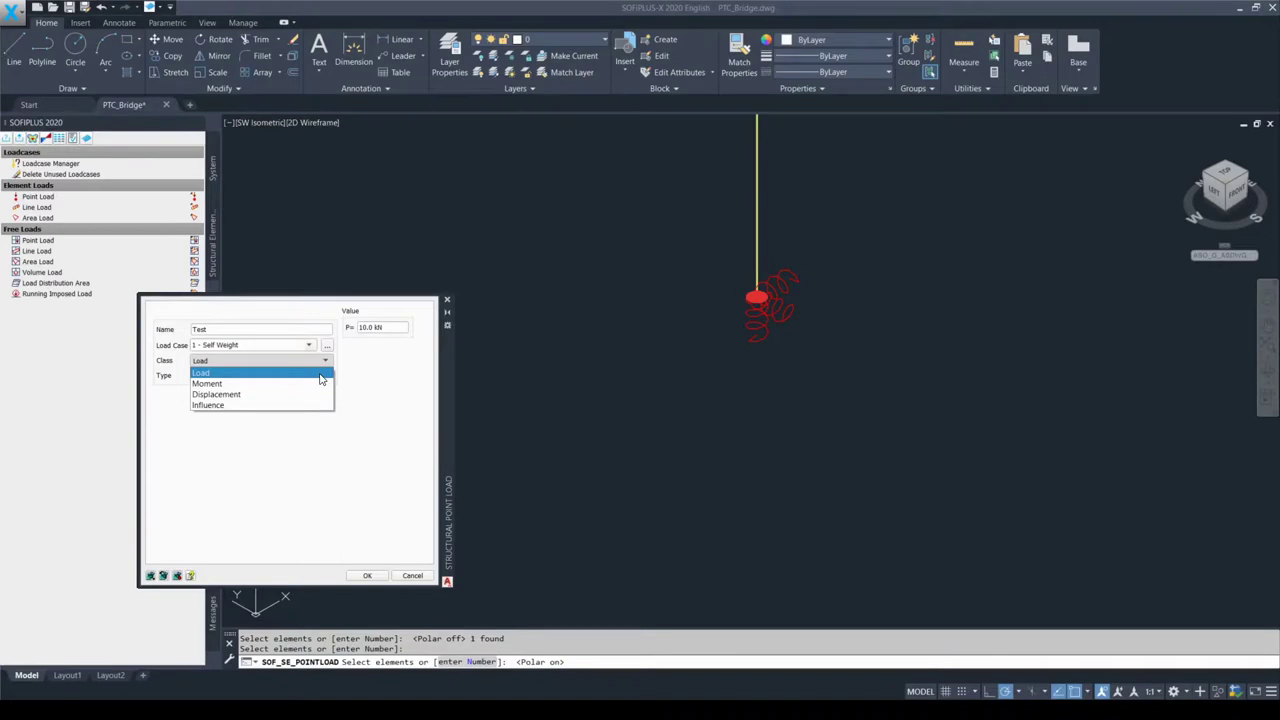
pyautogui.click(321, 374)
pyautogui.click(326, 376)
pyautogui.press('F9')
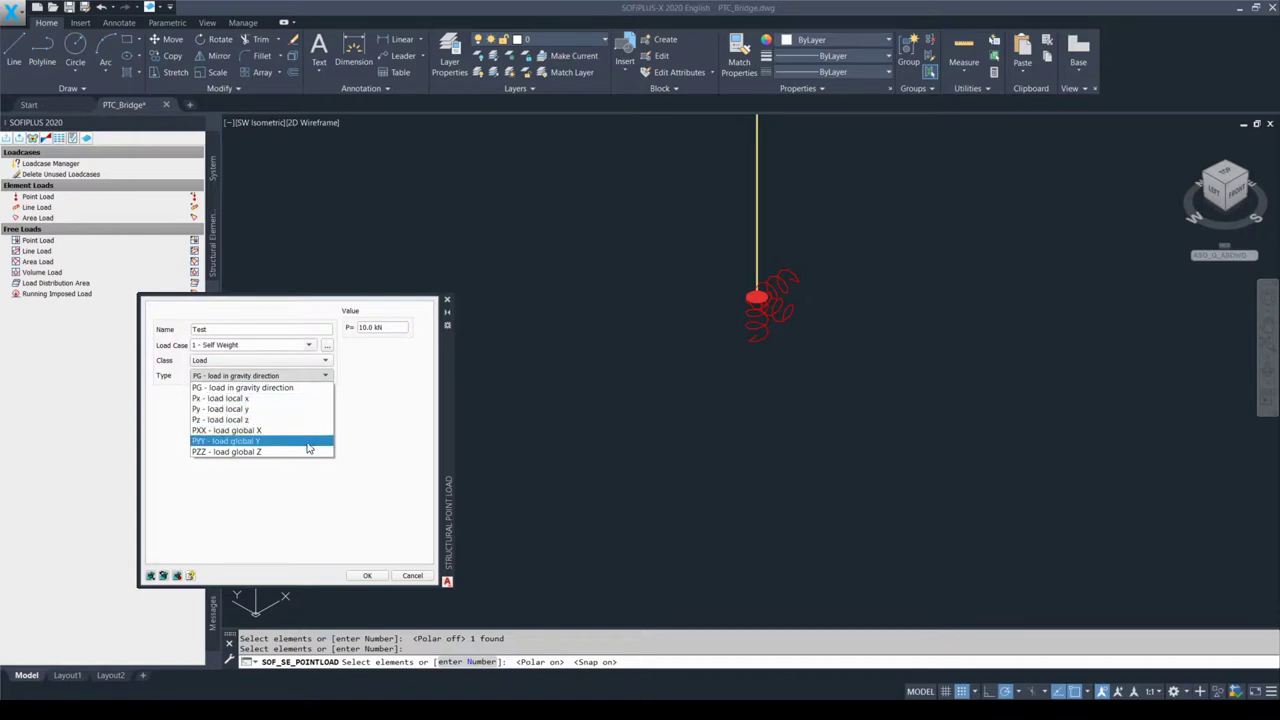
pyautogui.click(355, 433)
pyautogui.press('alt')
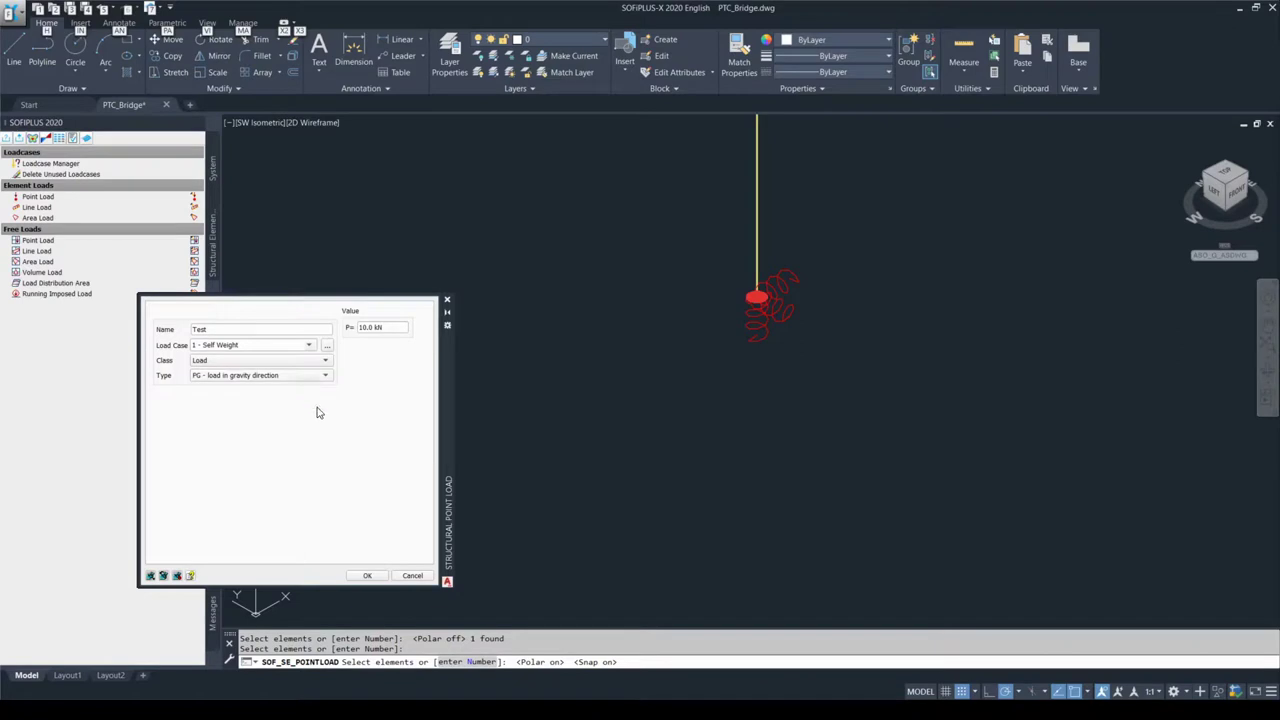
pyautogui.press('alt')
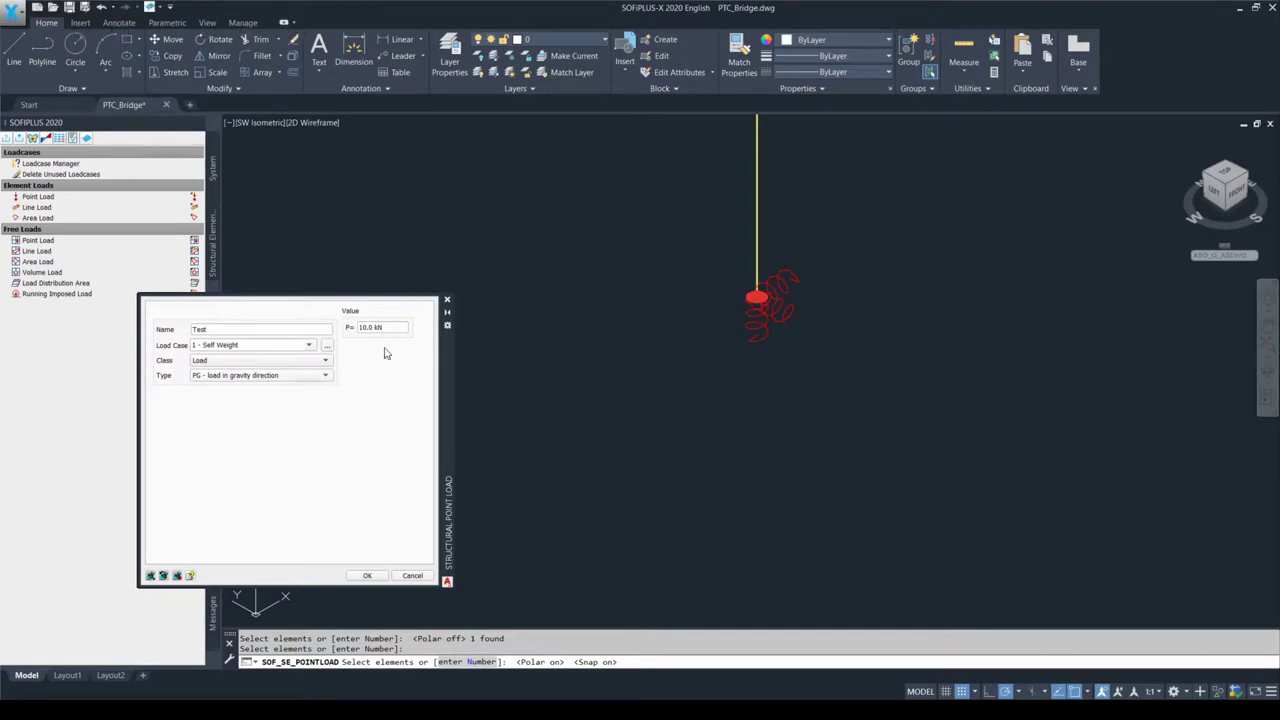
# Step: Place the 10.0 kN "Test" gravity point load at the middle pier's base, end the command, and inspect its symbol and label
pyautogui.click(367, 577)
pyautogui.press('Escape')
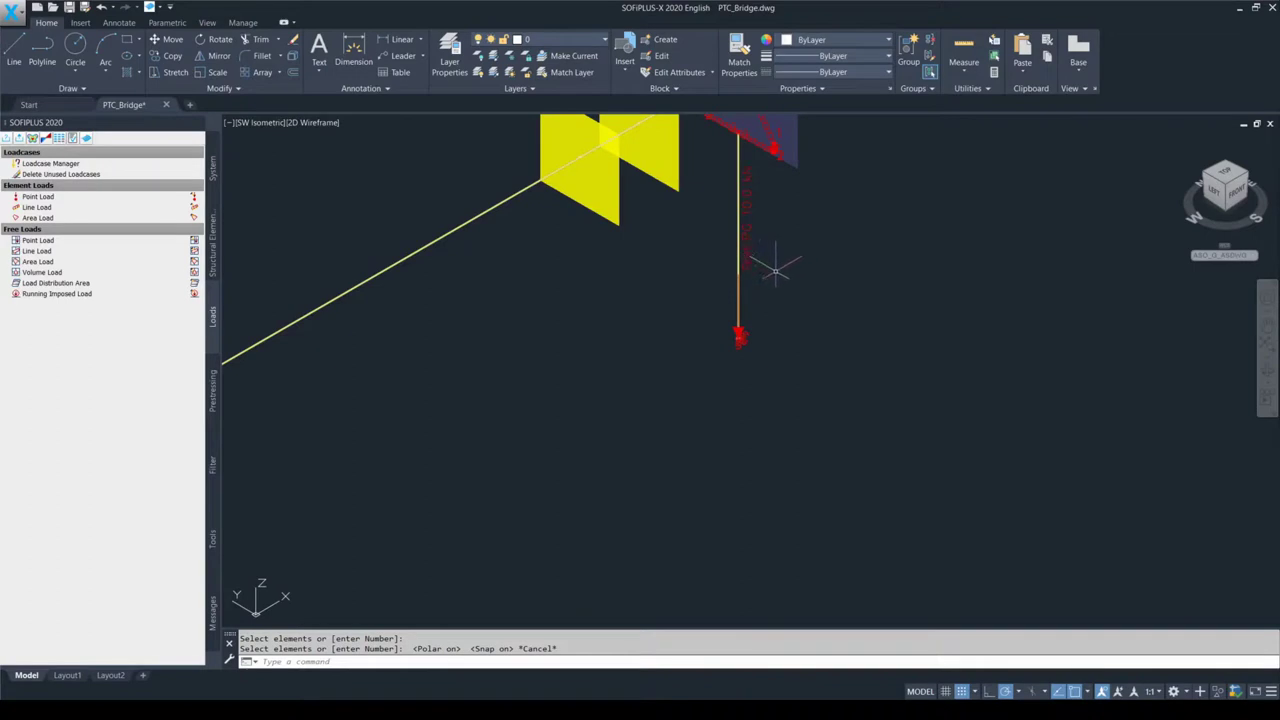
pyautogui.scroll(3, 754, 230)
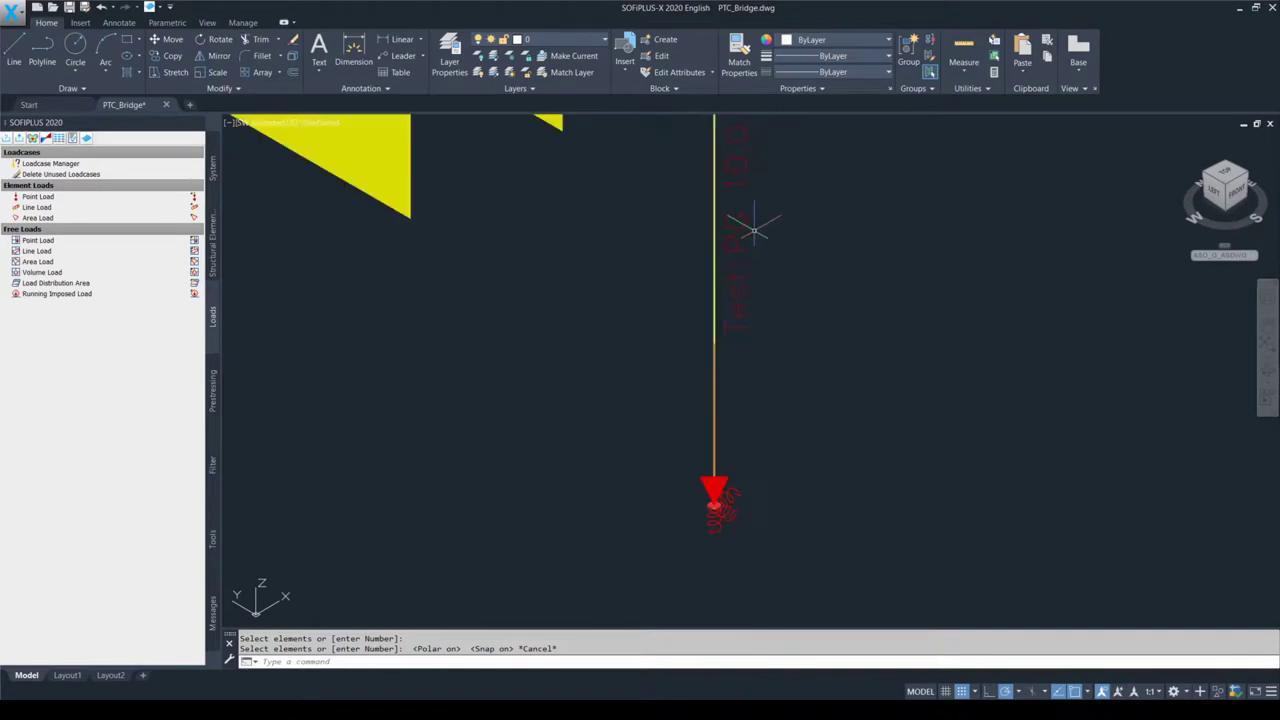
pyautogui.scroll(3, 757, 297)
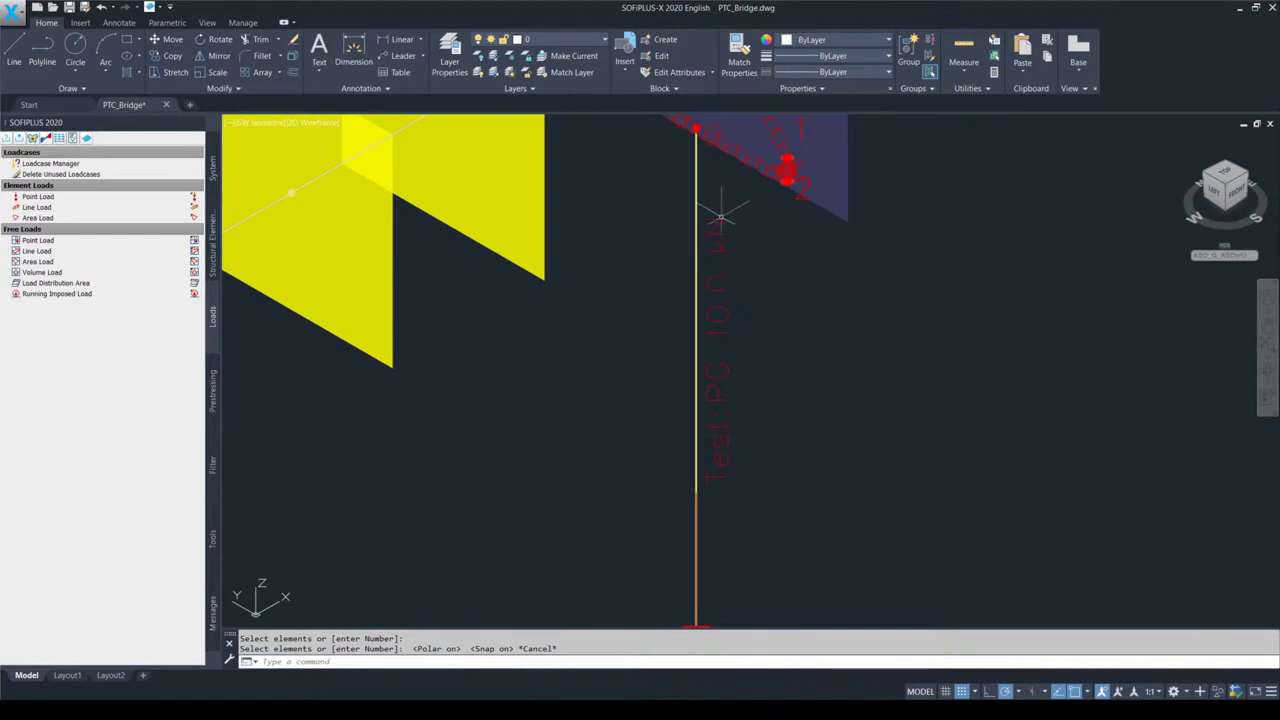
pyautogui.scroll(-2, 775, 360)
pyautogui.scroll(-1, 785, 432)
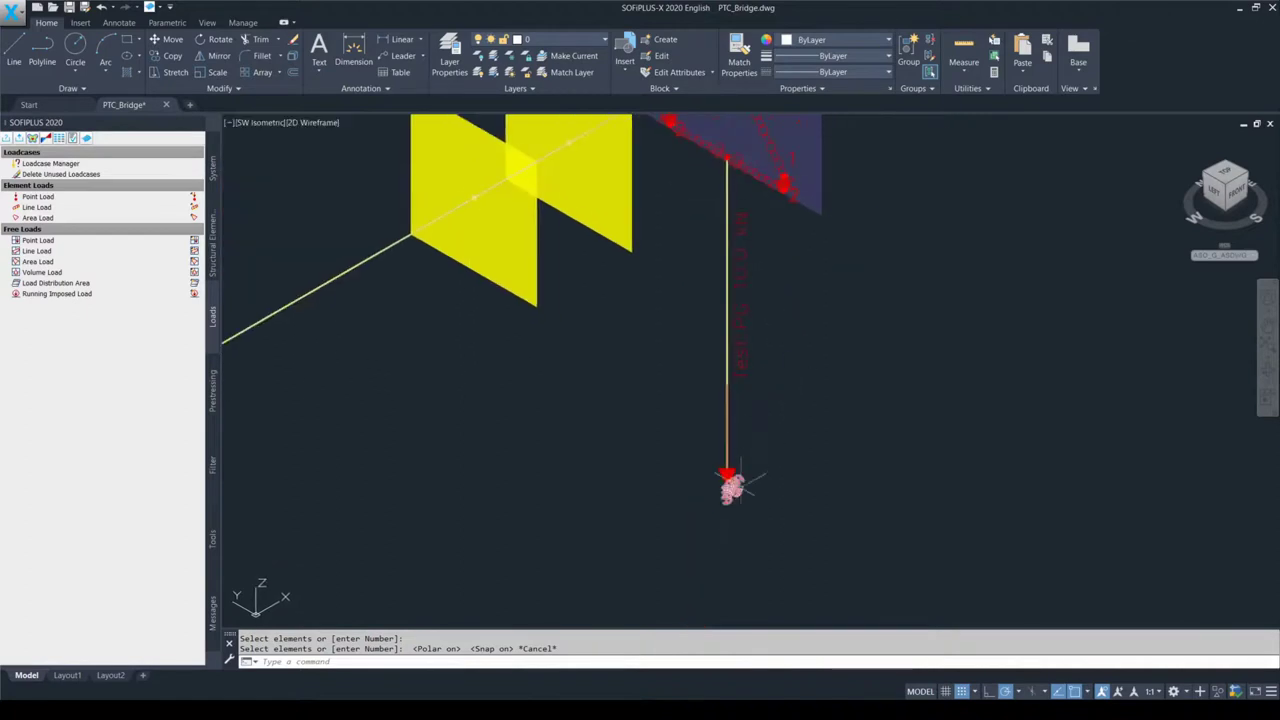
pyautogui.scroll(2, 756, 485)
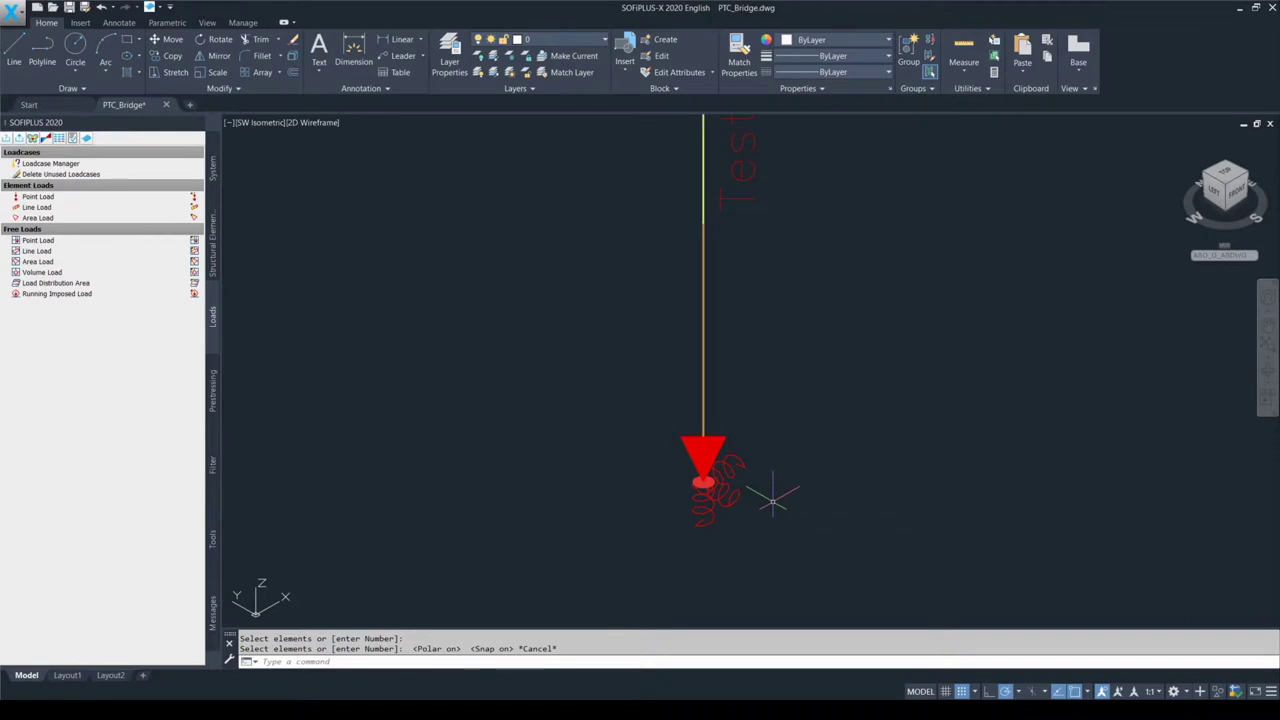
pyautogui.scroll(-2, 838, 521)
# Step: Review the settings of the "Test" point load through the element point load modification, and leave them without changes
pyautogui.press('F9')
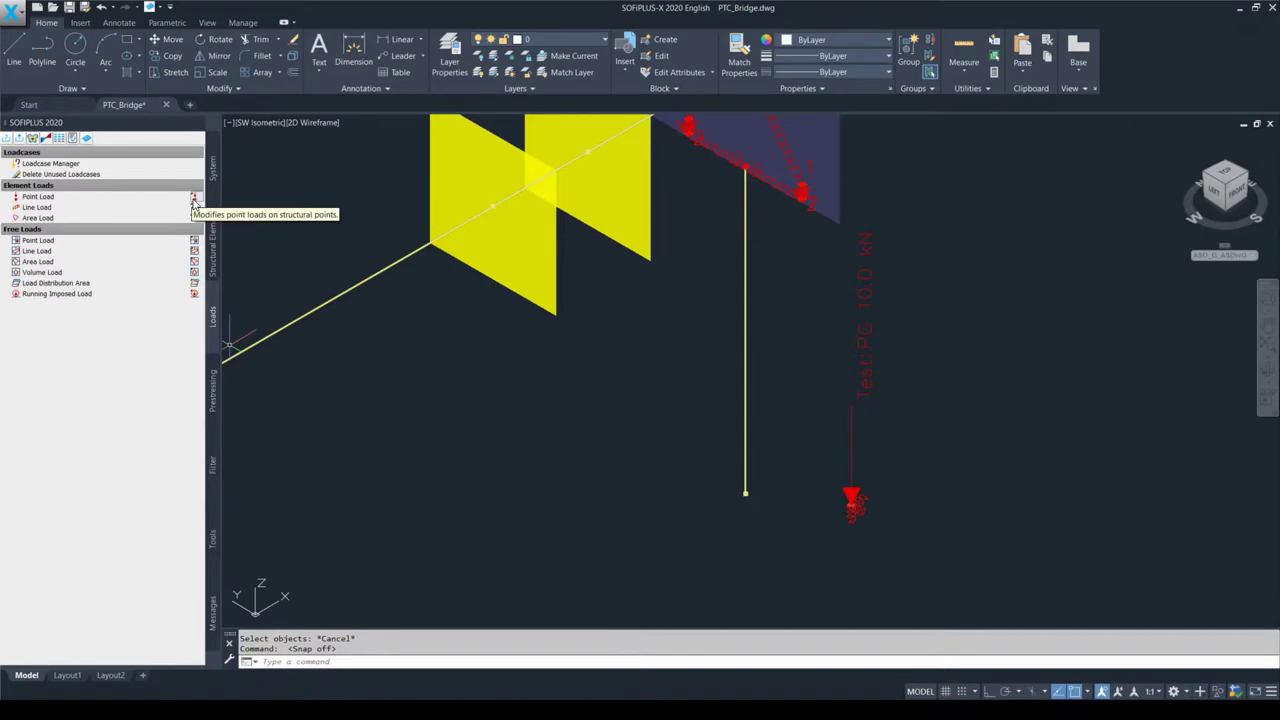
pyautogui.click(195, 200)
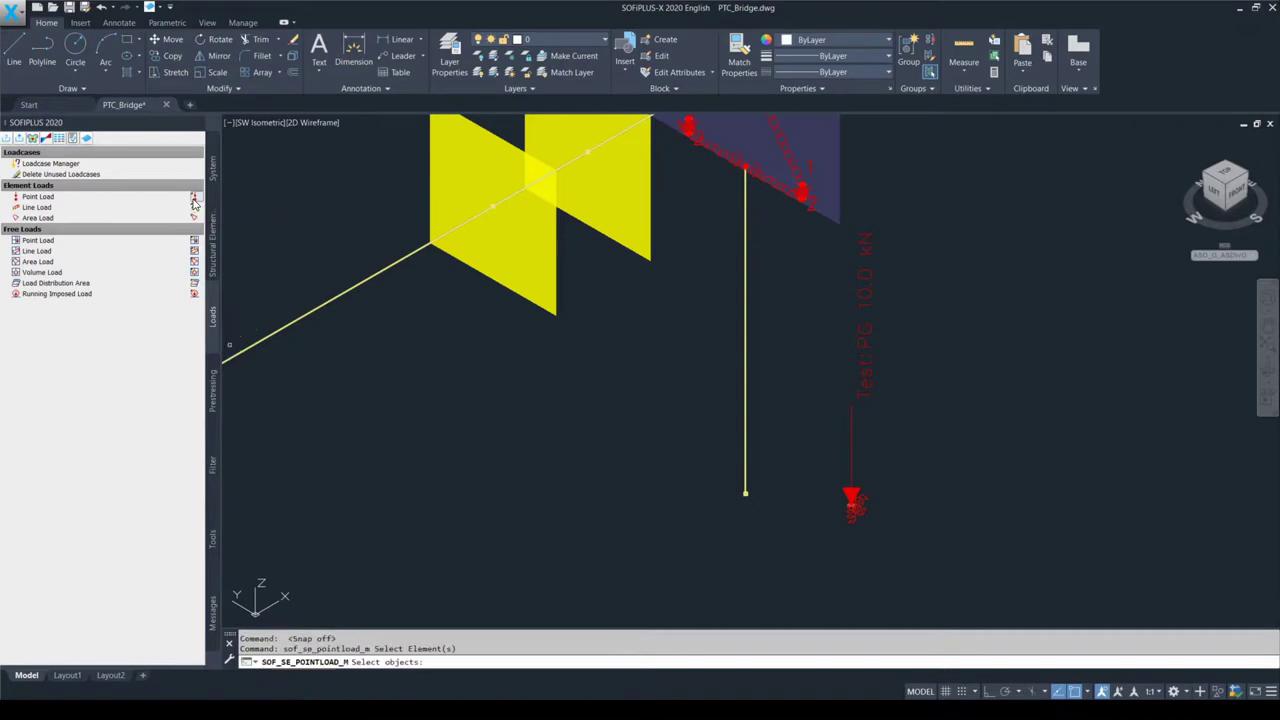
pyautogui.click(869, 381)
pyautogui.press('Return')
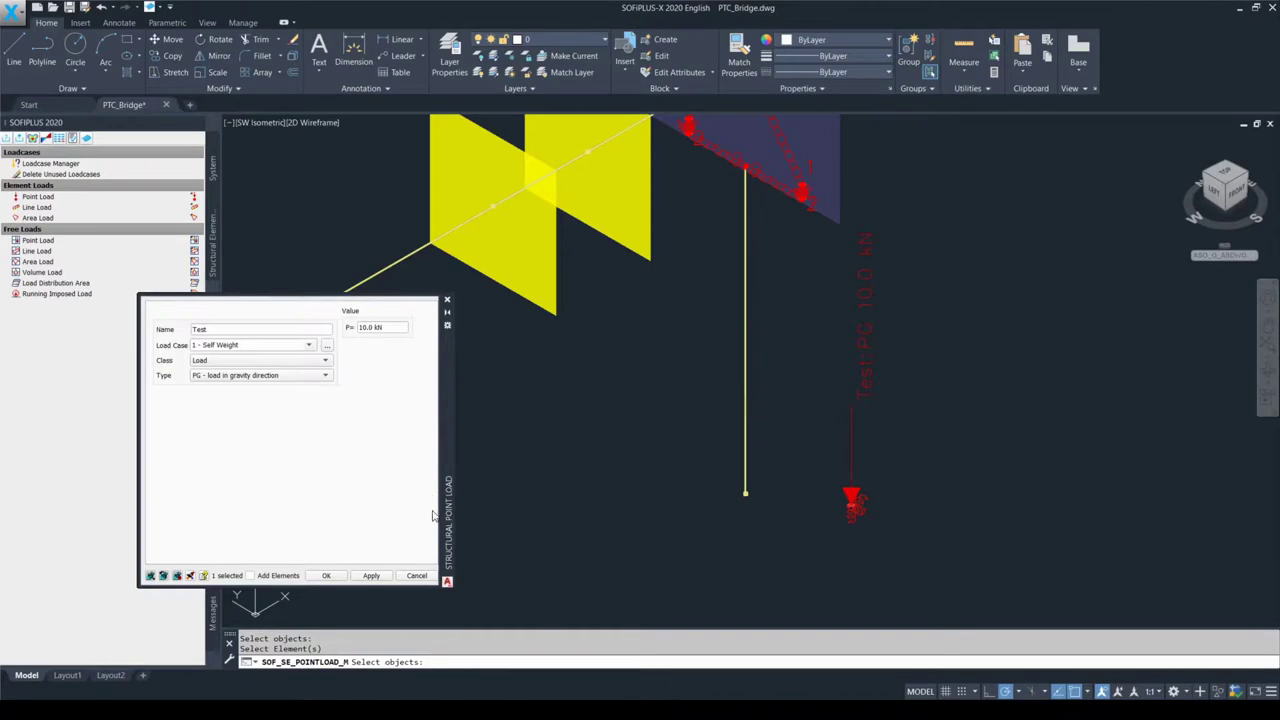
pyautogui.click(418, 575)
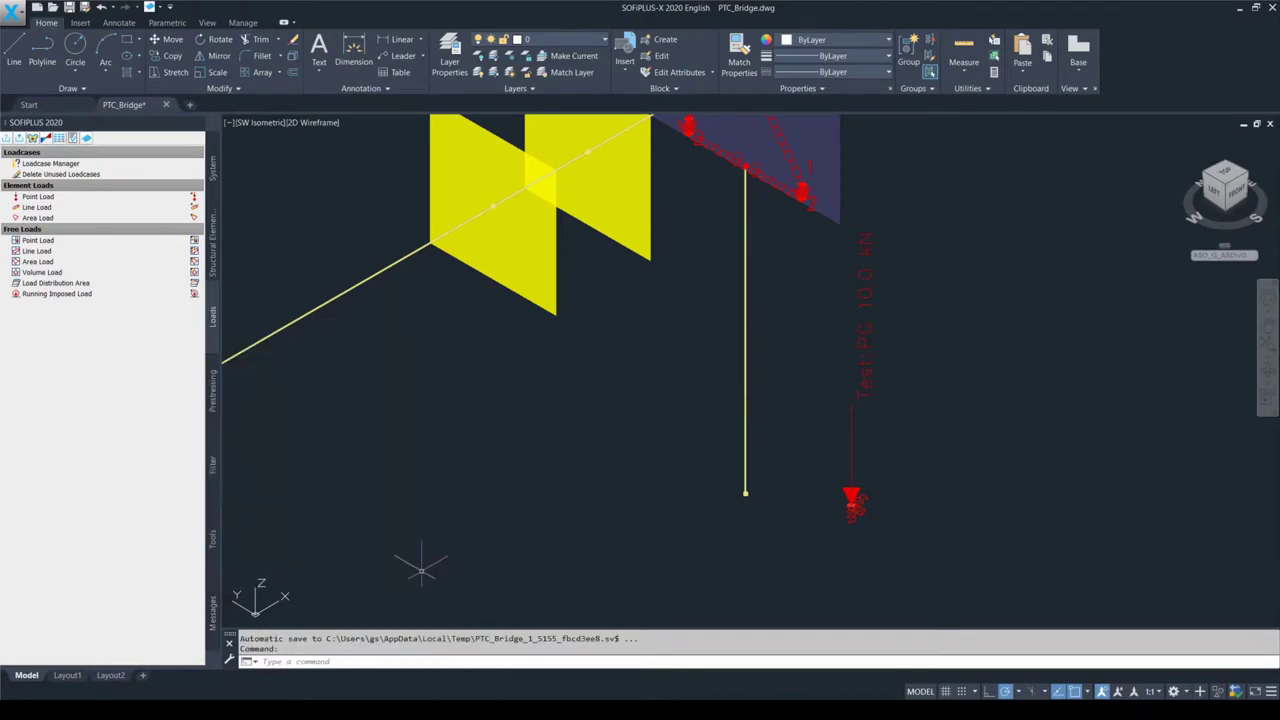
# Step: Show the list of loads in the properties of the structural point carrying "Test", and widen its Name column
pyautogui.click(211, 268)
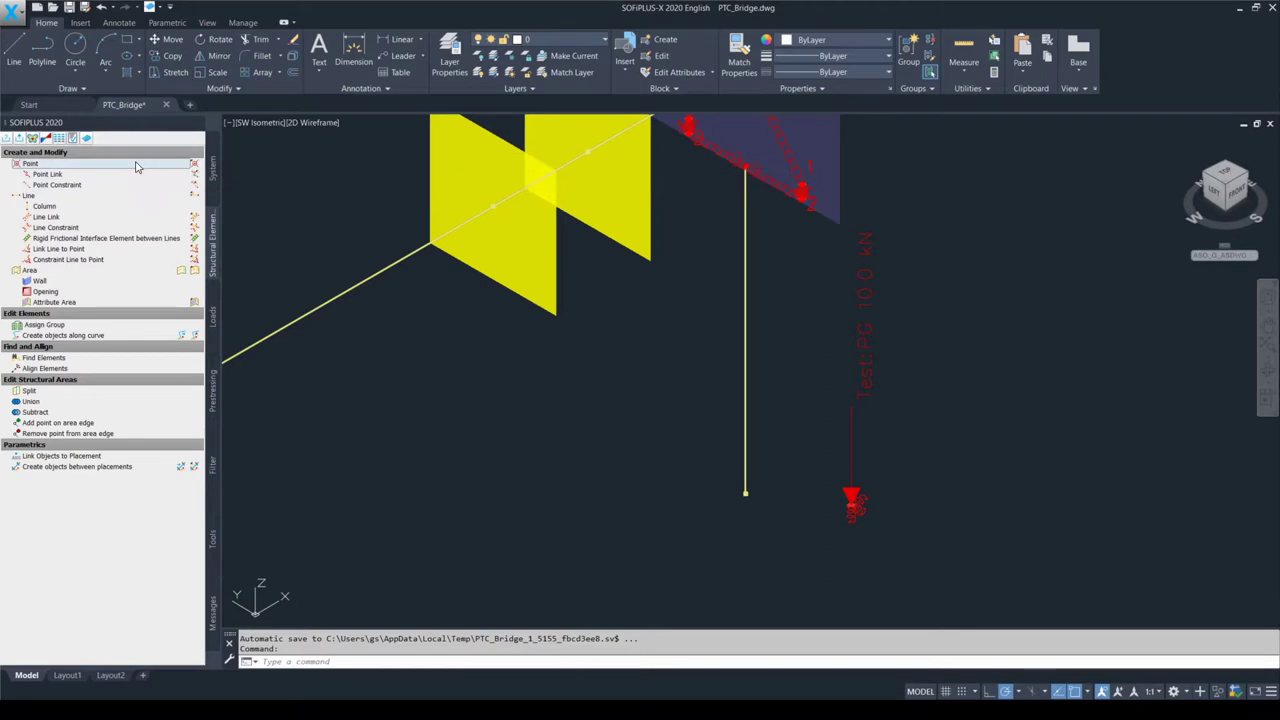
pyautogui.click(195, 166)
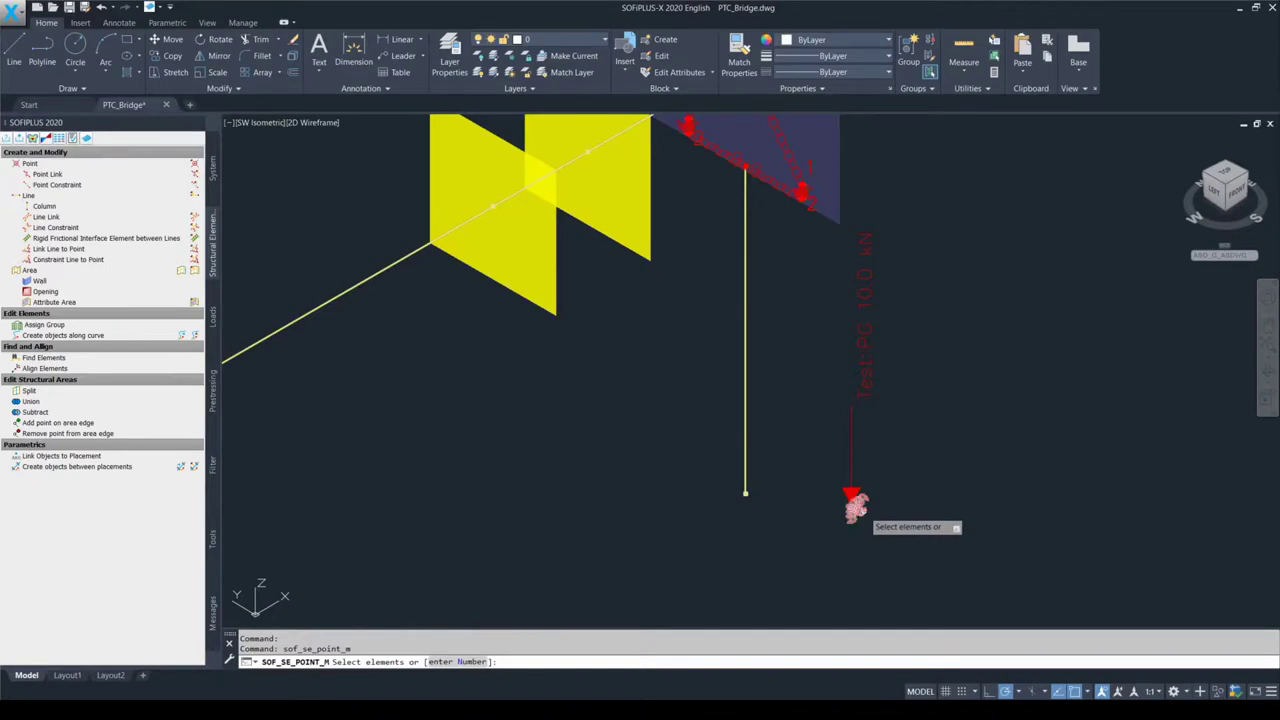
pyautogui.click(856, 508)
pyautogui.press('Return')
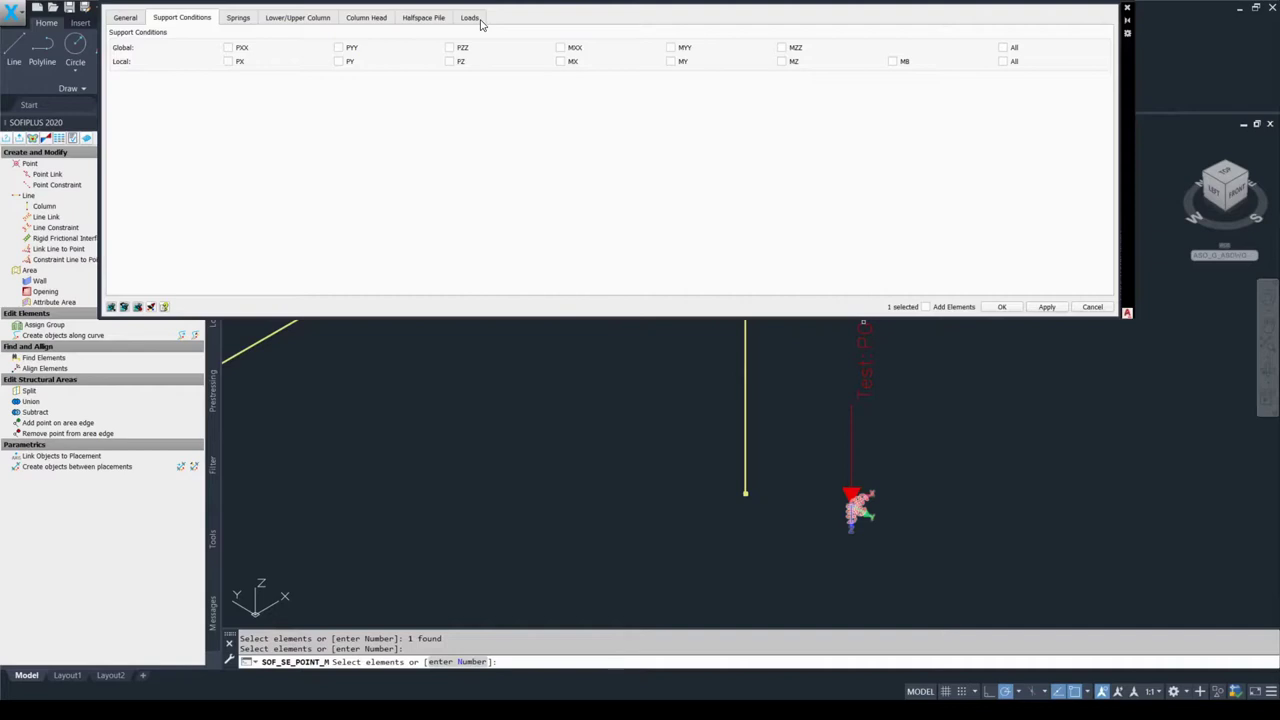
pyautogui.moveTo(480, 24); pyautogui.dragTo(477, 60)
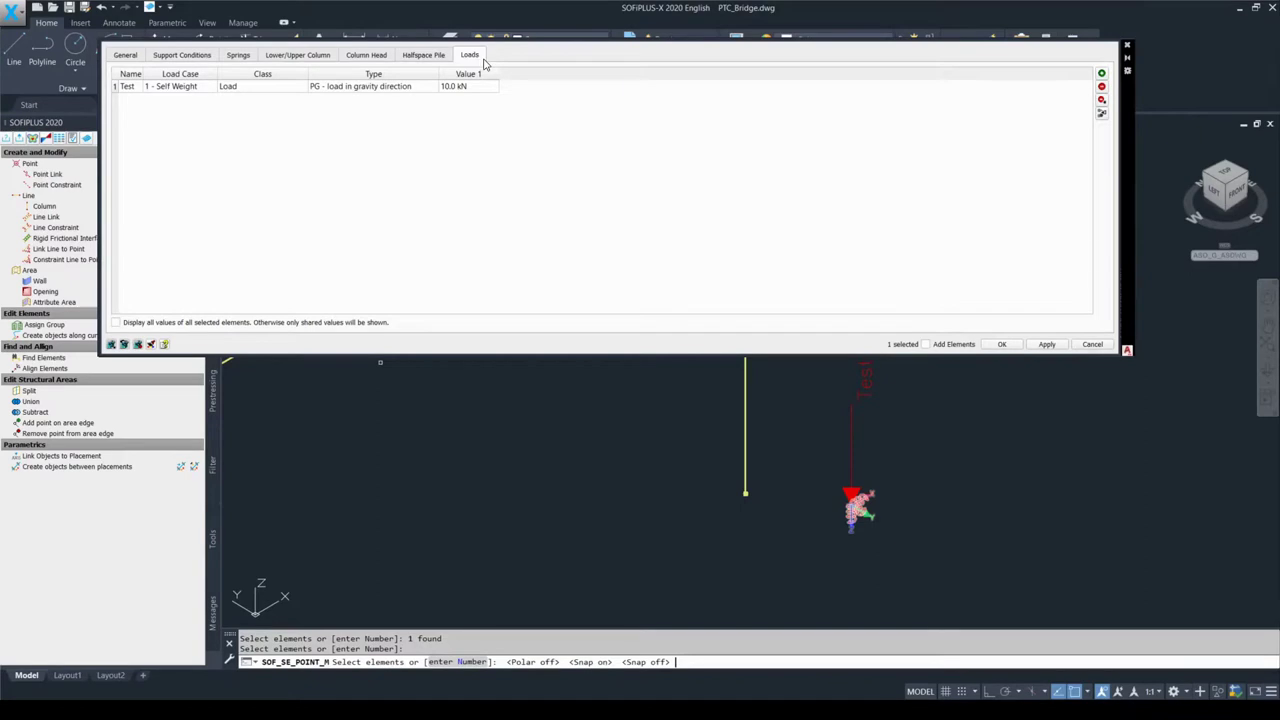
pyautogui.click(134, 89)
pyautogui.moveTo(148, 74); pyautogui.dragTo(240, 74)
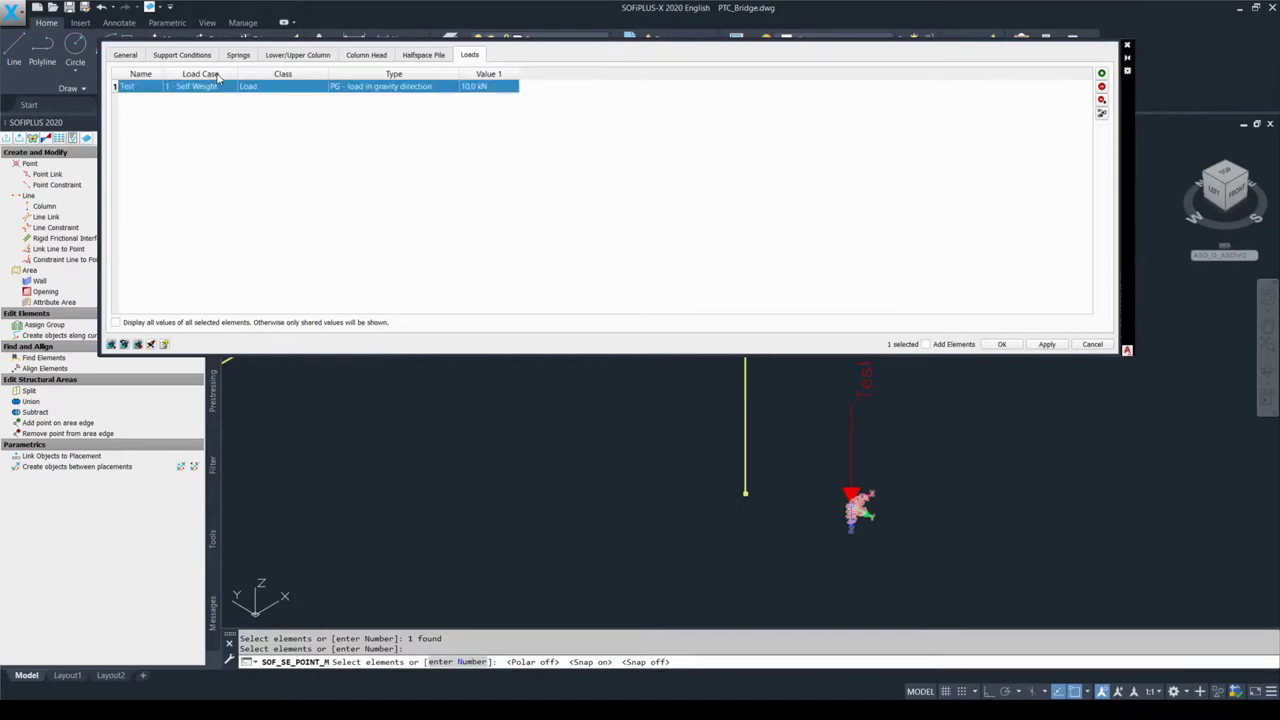
pyautogui.click(925, 90)
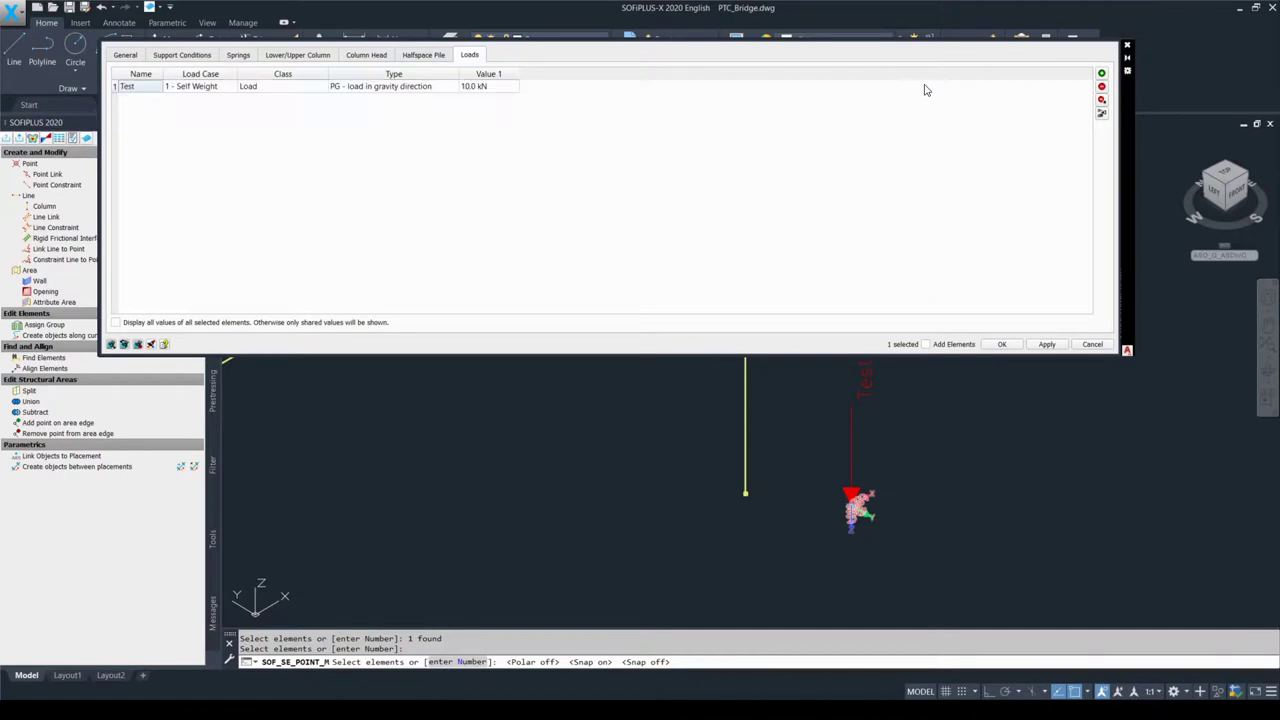
# Step: Add a second load entry to the structural point and review its load case options, keeping 1 - Self Weight and class Load
pyautogui.click(1102, 74)
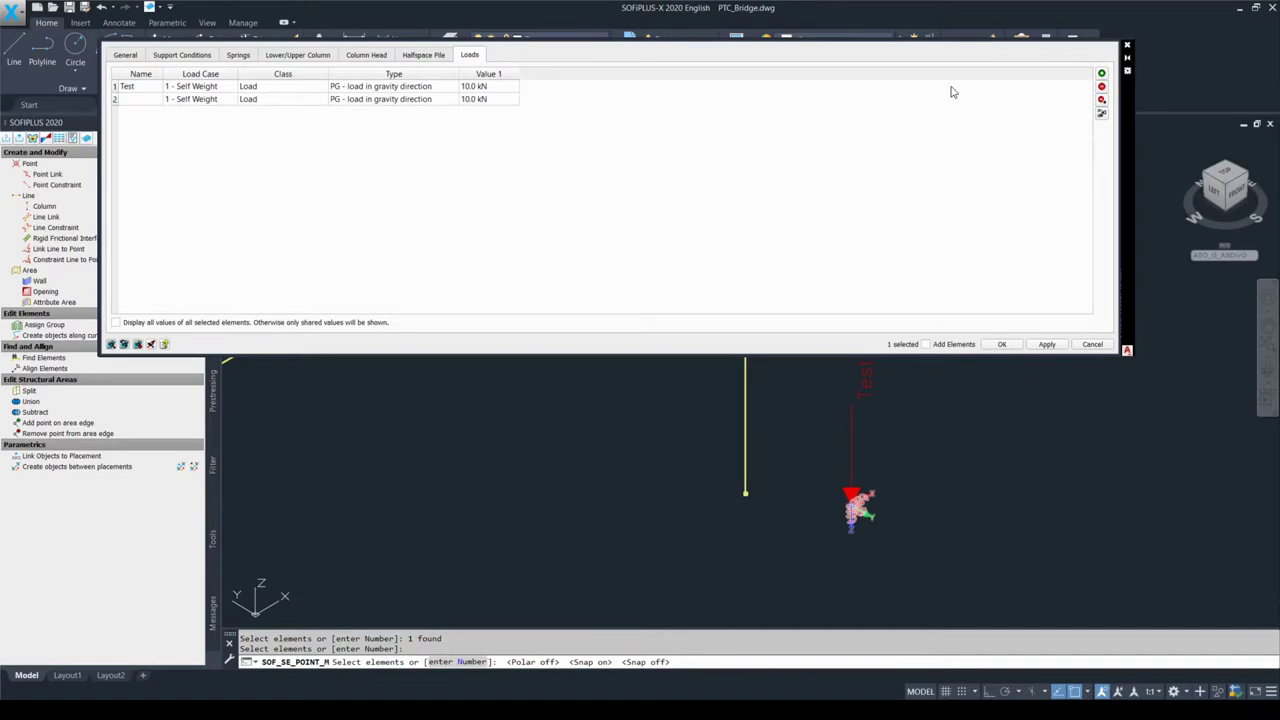
pyautogui.click(176, 101)
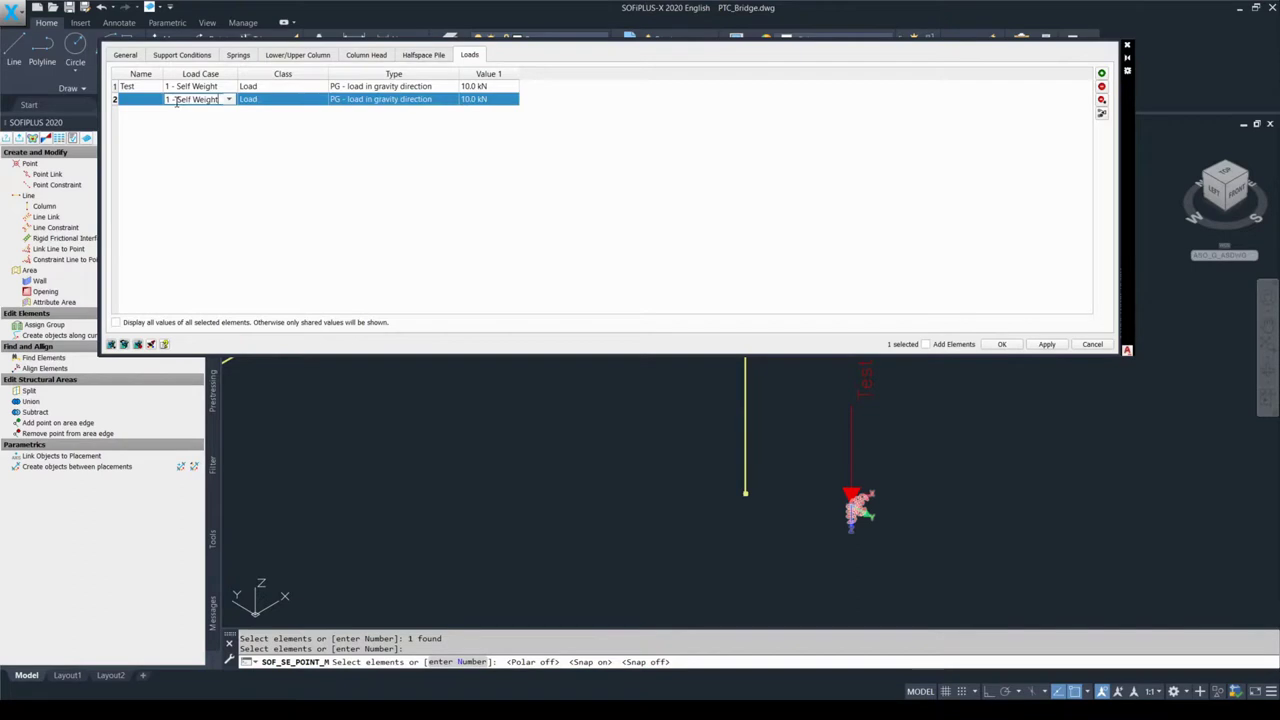
pyautogui.click(229, 101)
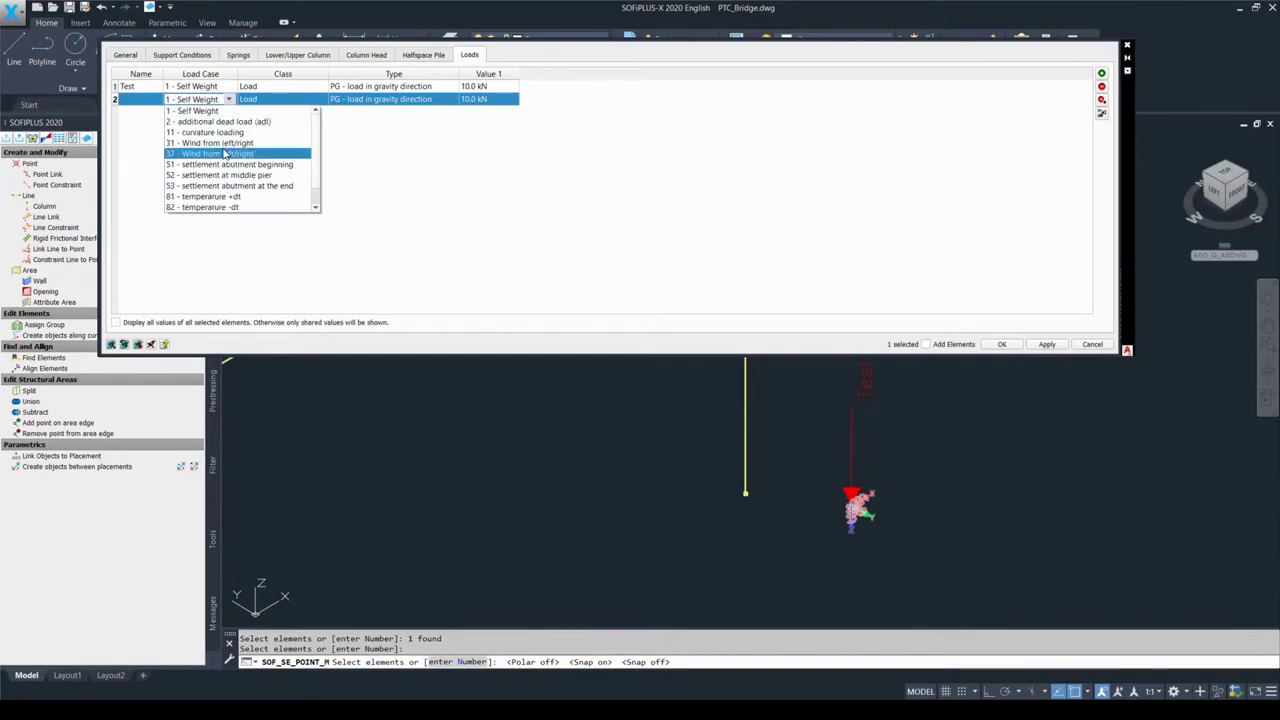
pyautogui.click(313, 101)
pyautogui.click(313, 101)
pyautogui.click(313, 101)
pyautogui.click(313, 101)
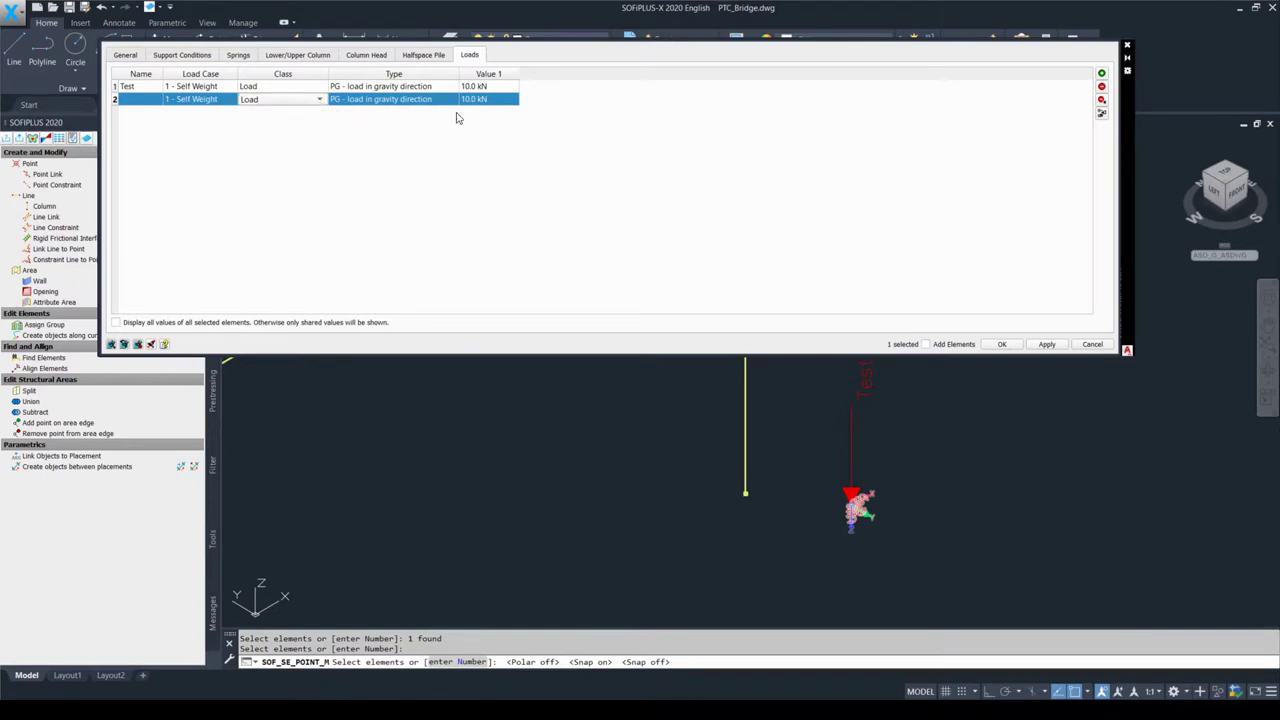
pyautogui.click(548, 113)
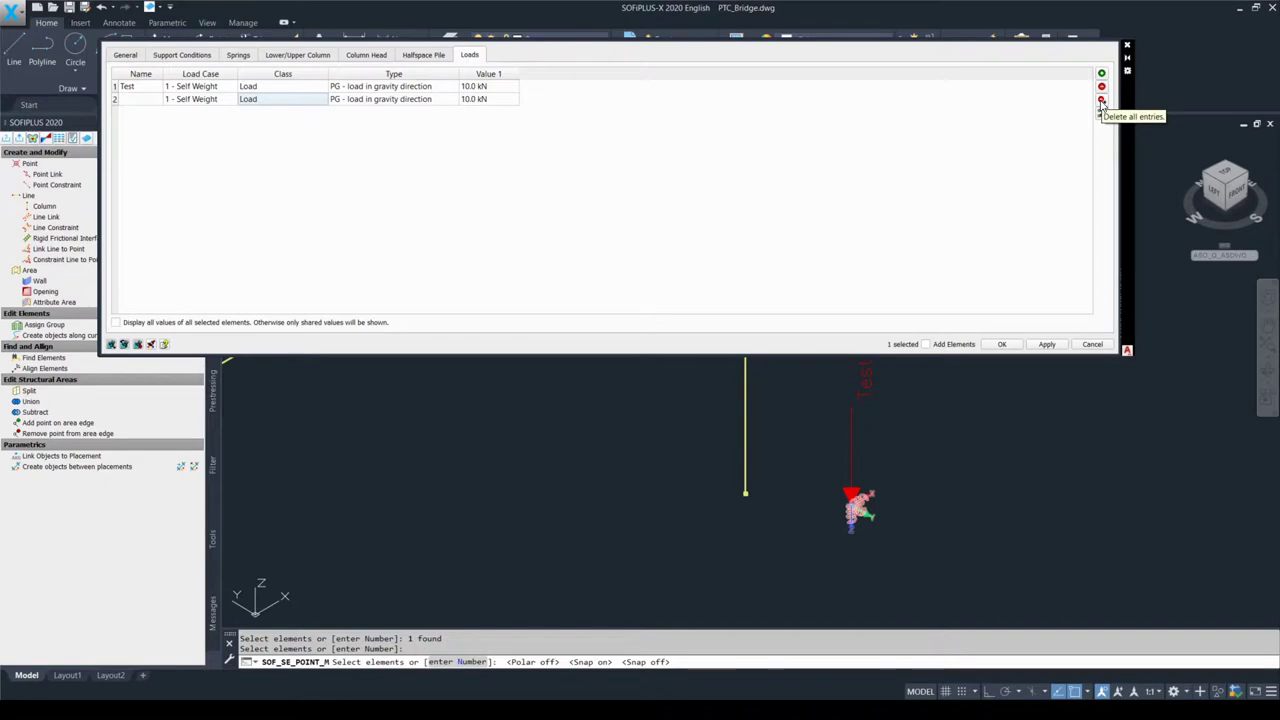
# Step: Copy the "Test" load entry with a load case offset of 10 and a load value offset of 1
pyautogui.click(129, 88)
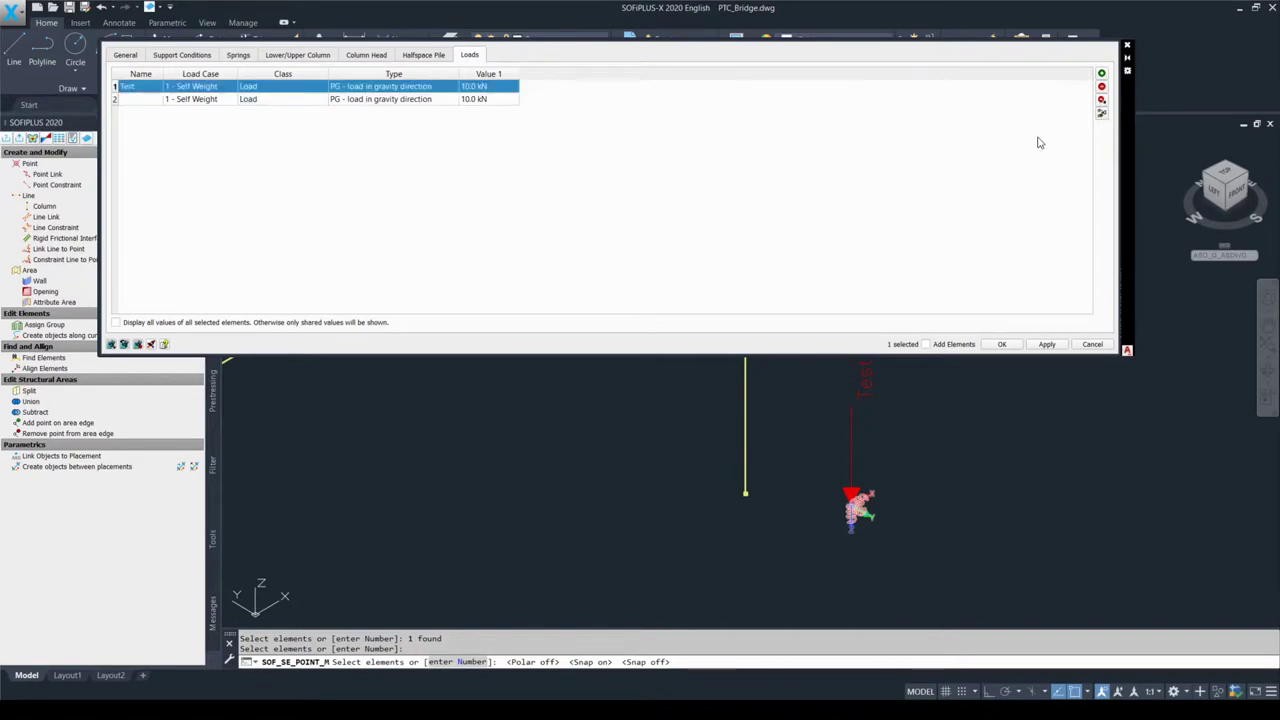
pyautogui.click(1104, 116)
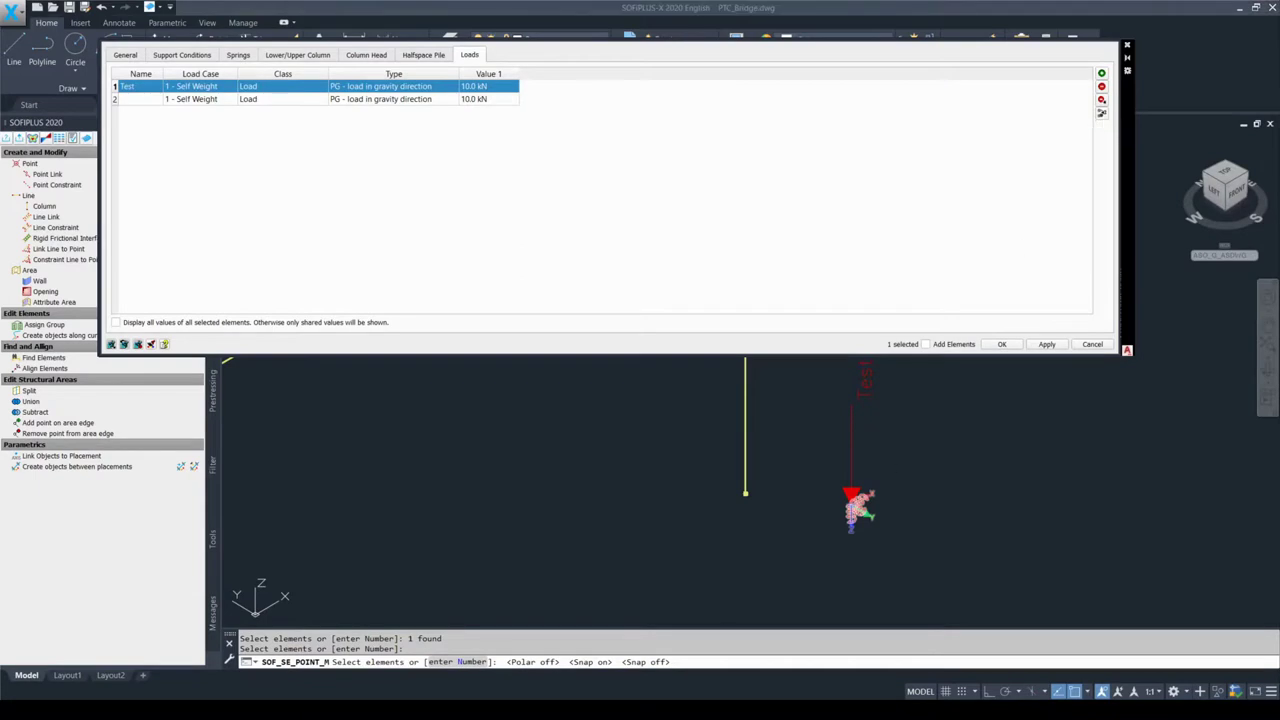
pyautogui.moveTo(694, 317); pyautogui.dragTo(697, 197)
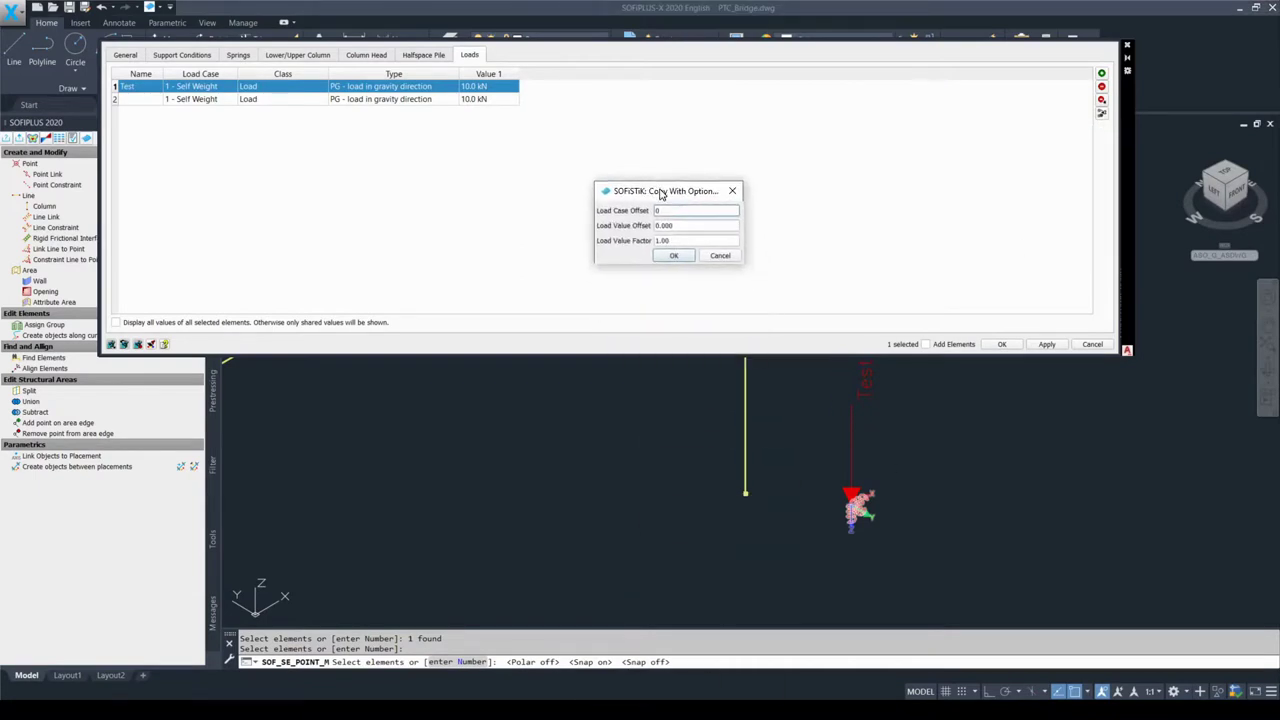
pyautogui.moveTo(743, 263); pyautogui.dragTo(832, 272)
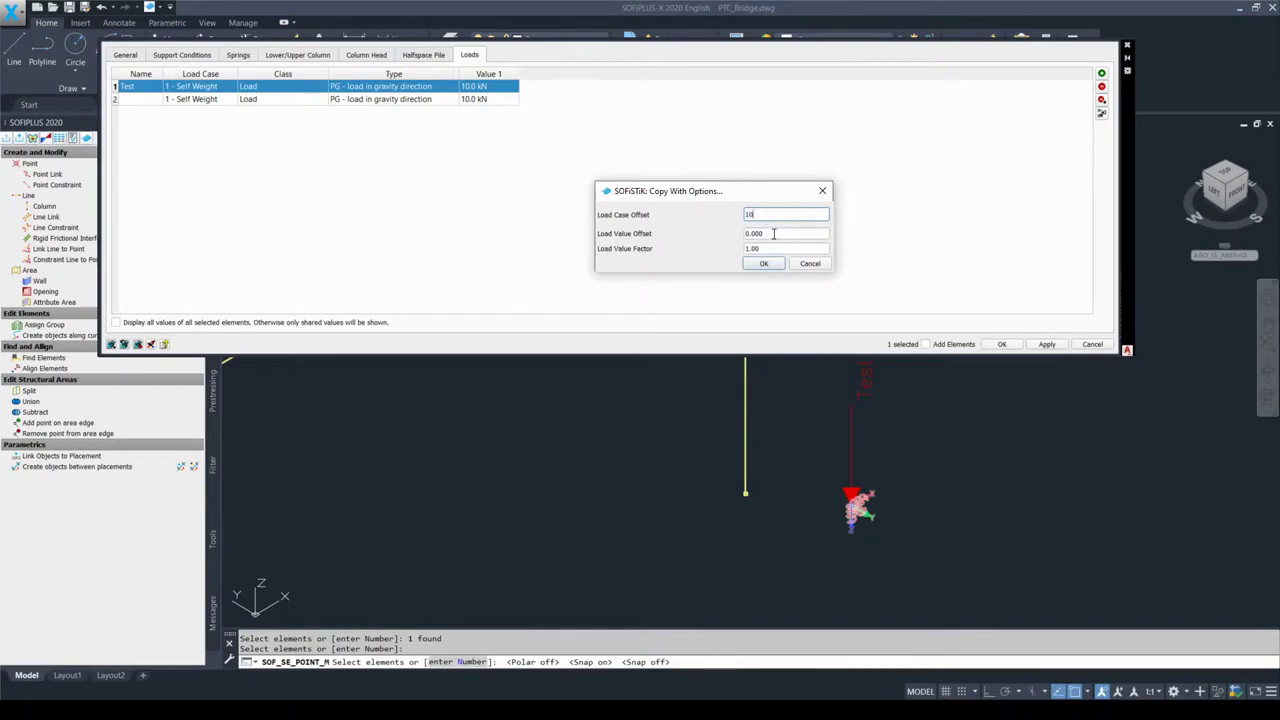
pyautogui.doubleClick(775, 237)
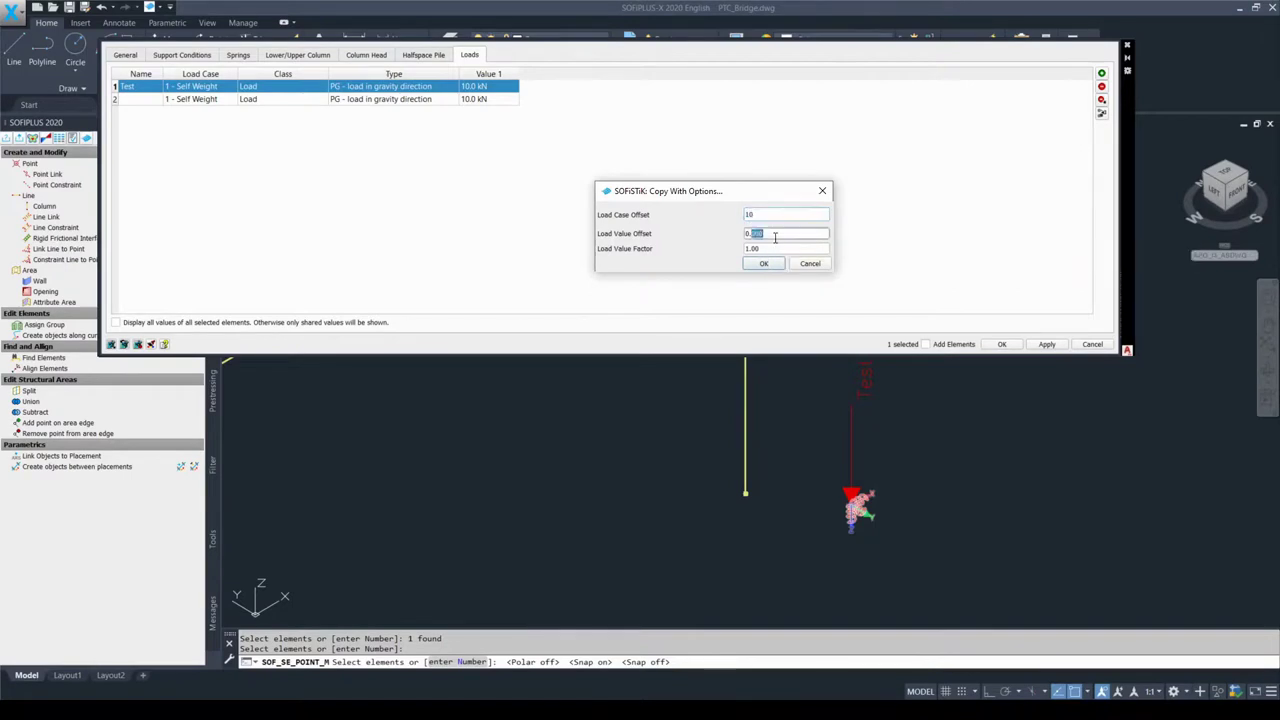
pyautogui.write('1')
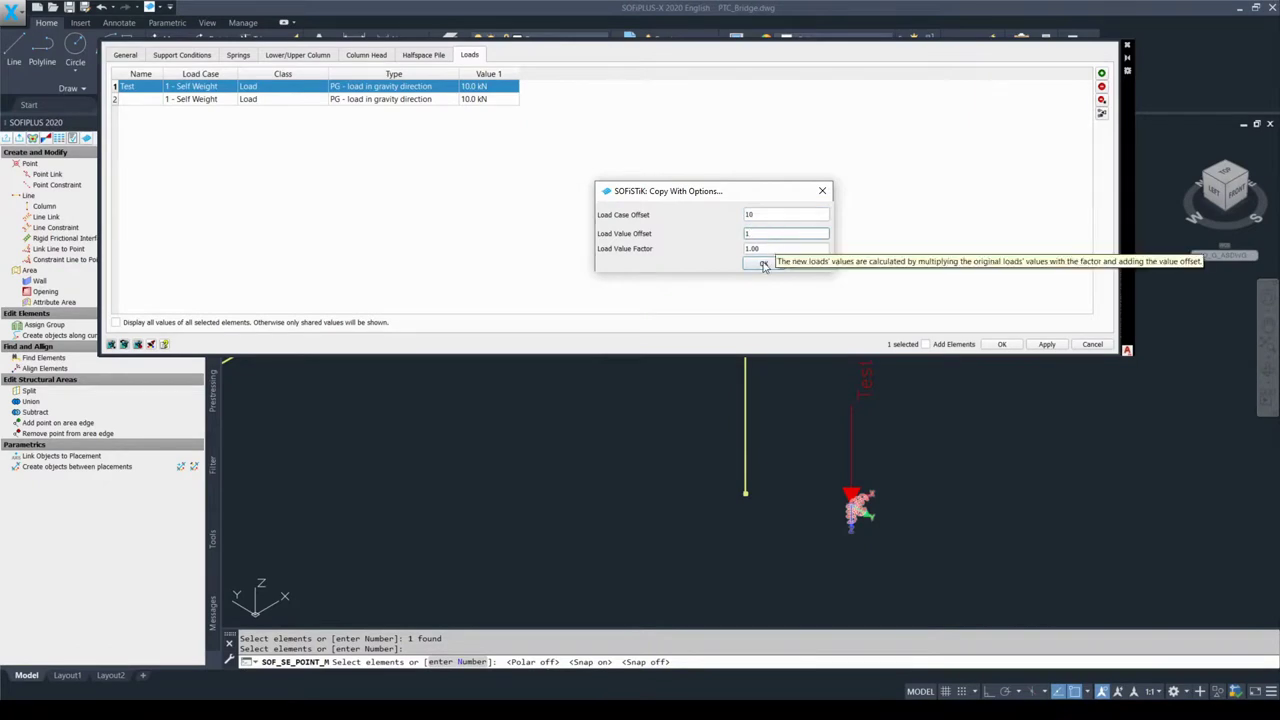
pyautogui.click(763, 265)
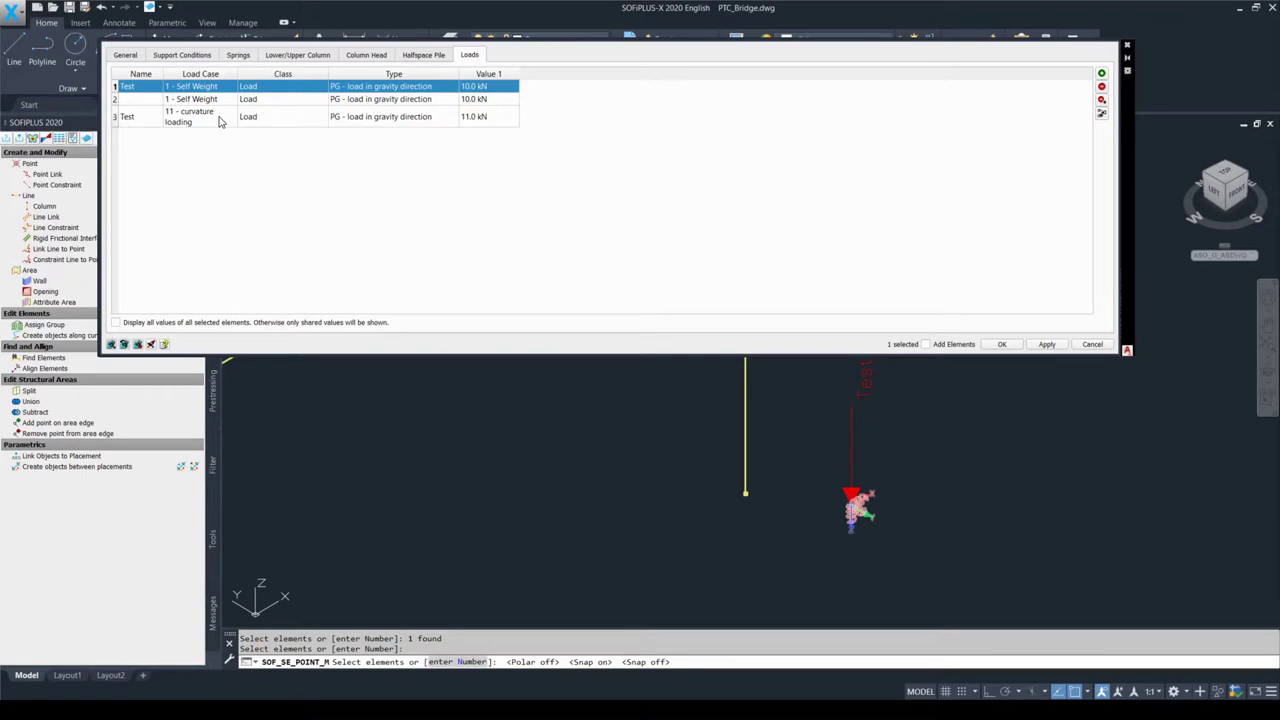
# Step: Delete the unnamed load entry and the curvature loading copy together, and accept the structural point's properties
pyautogui.click(504, 124)
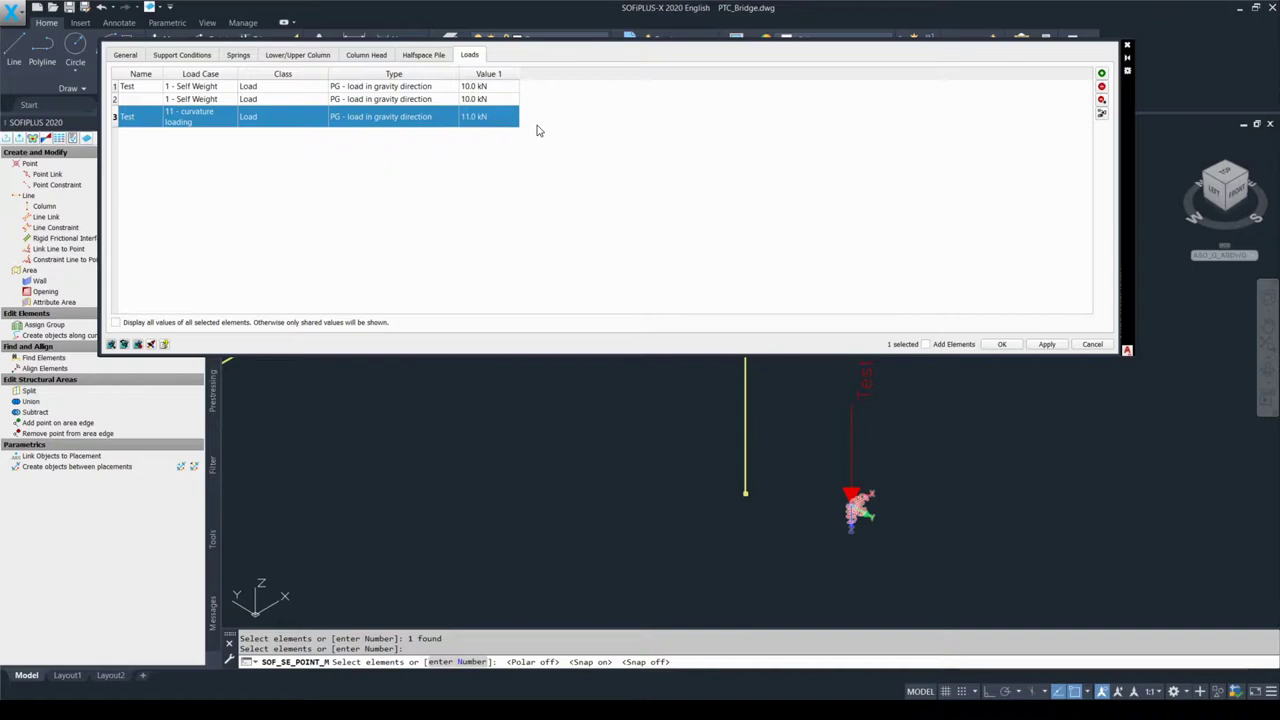
pyautogui.click(403, 191)
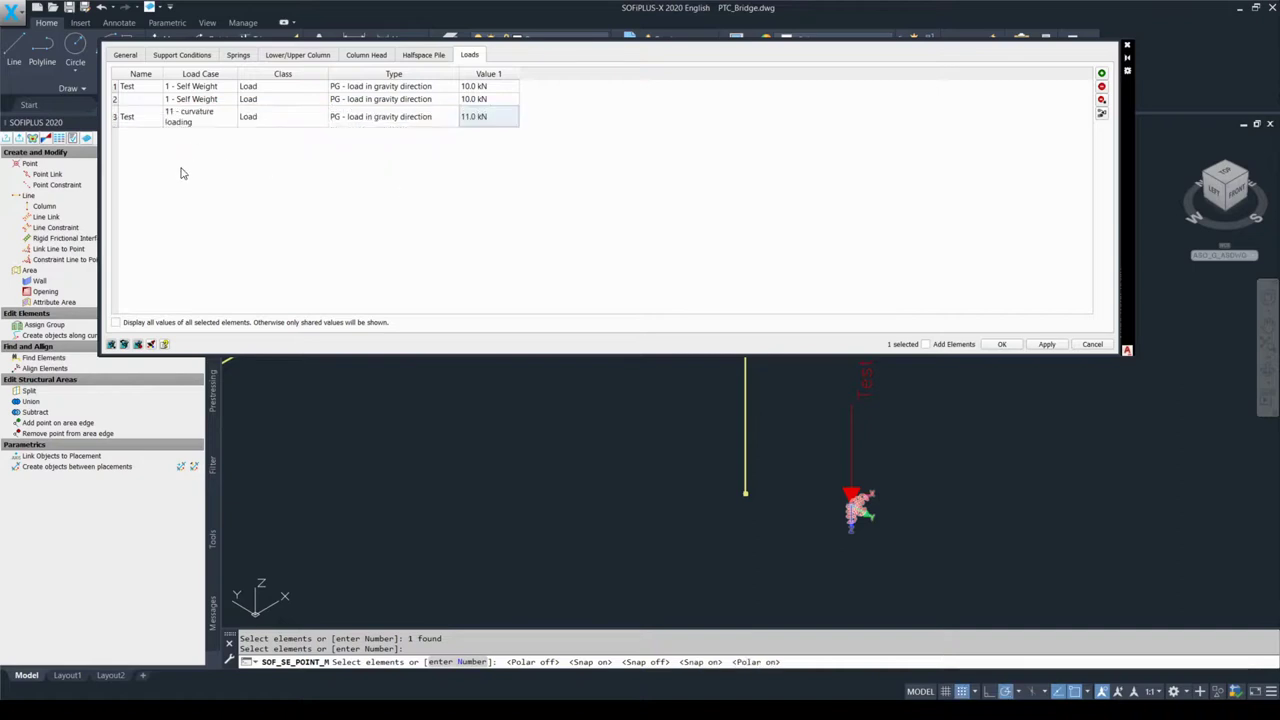
pyautogui.click(116, 119)
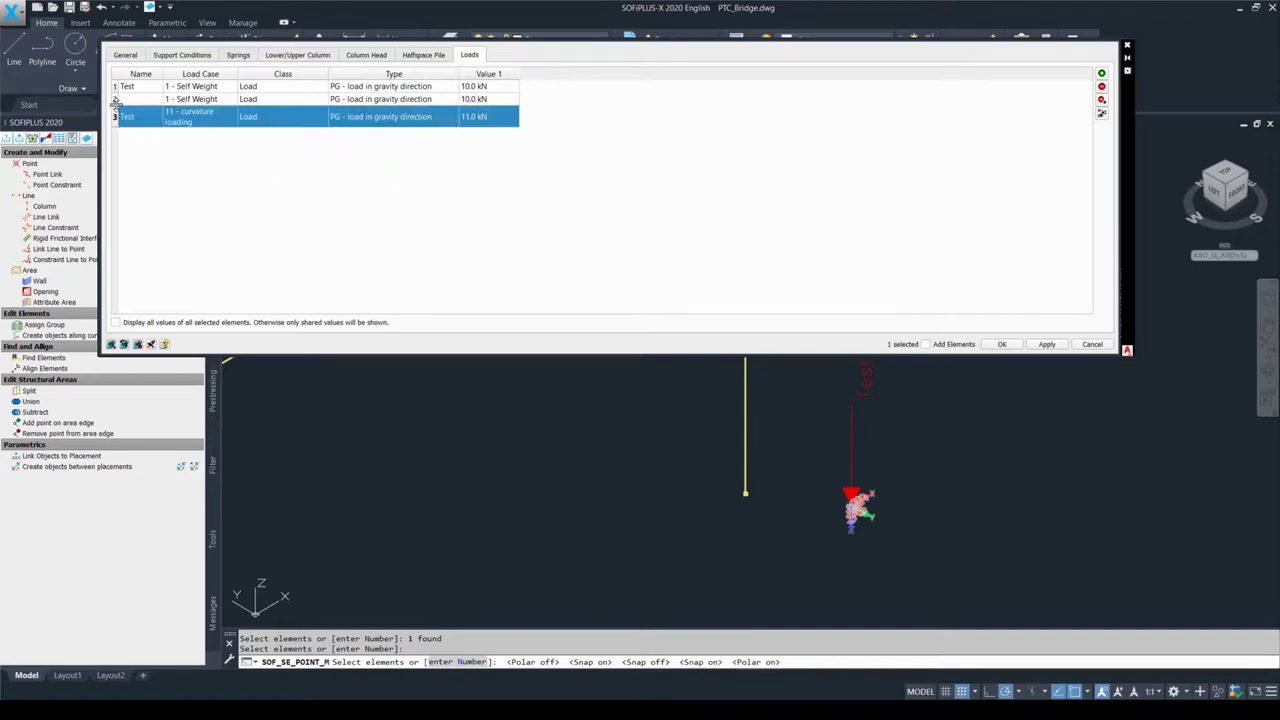
pyautogui.keyDown('ctrl'); pyautogui.click(115, 100); pyautogui.keyUp('ctrl')
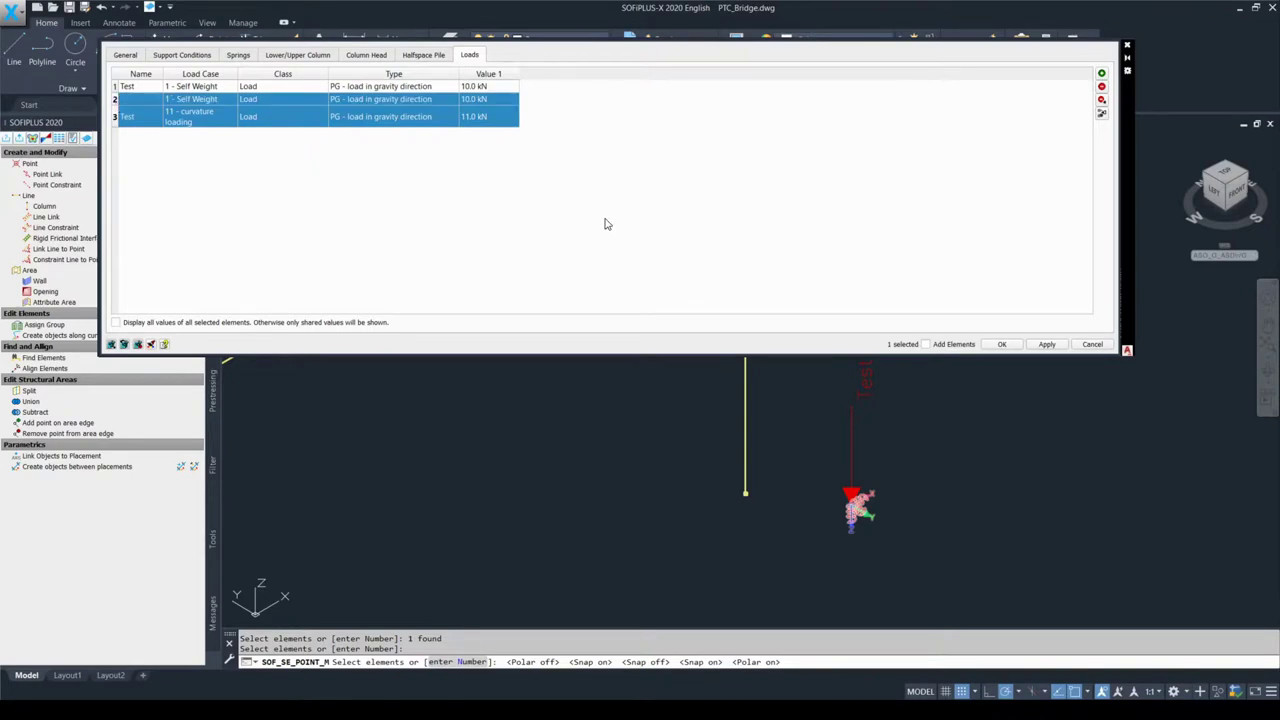
pyautogui.click(1102, 91)
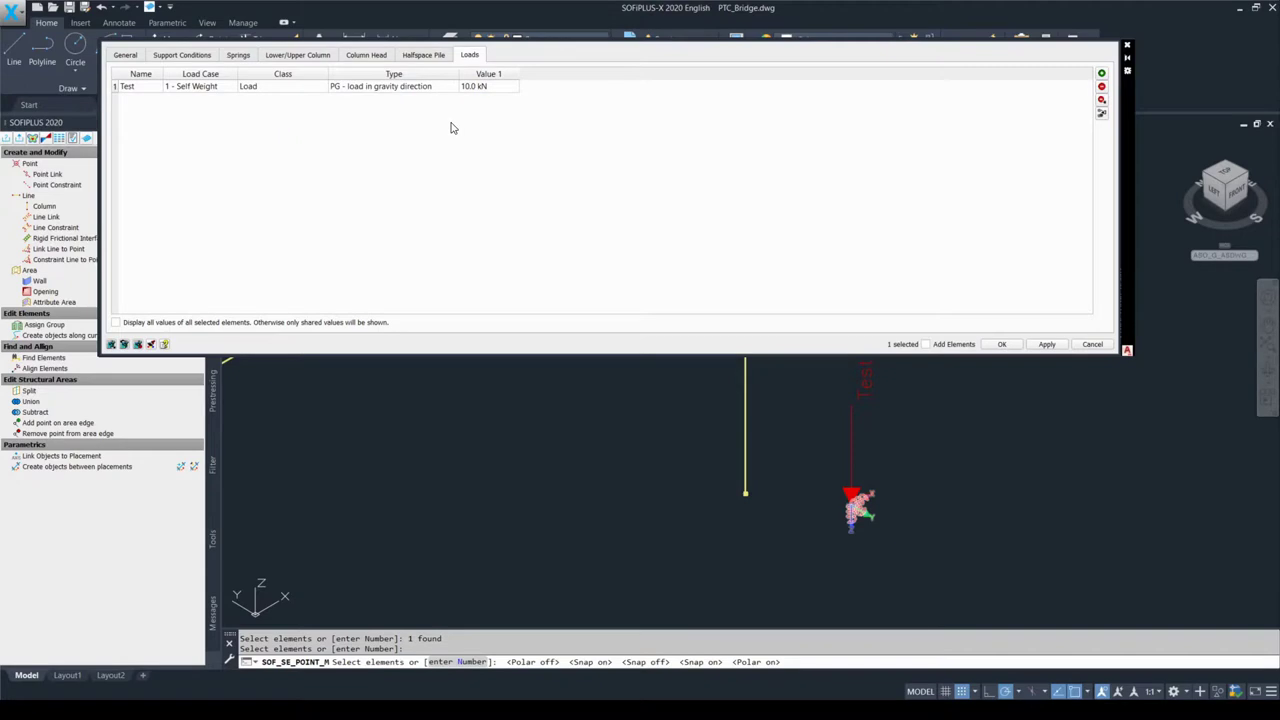
pyautogui.click(1001, 344)
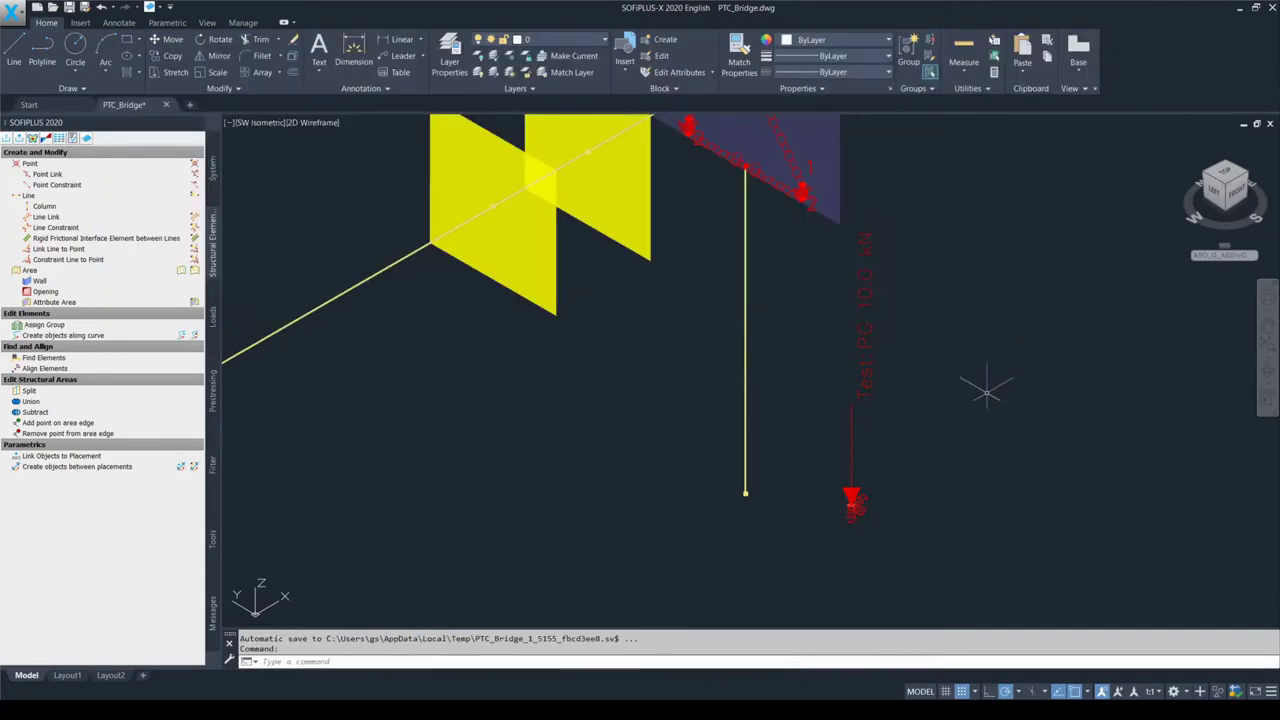
# Step: Move the structural point carrying the "Test" load onto the lower end of the vertical column line, with grid snap off during the move
pyautogui.doubleClick(986, 392)
pyautogui.press('F9')
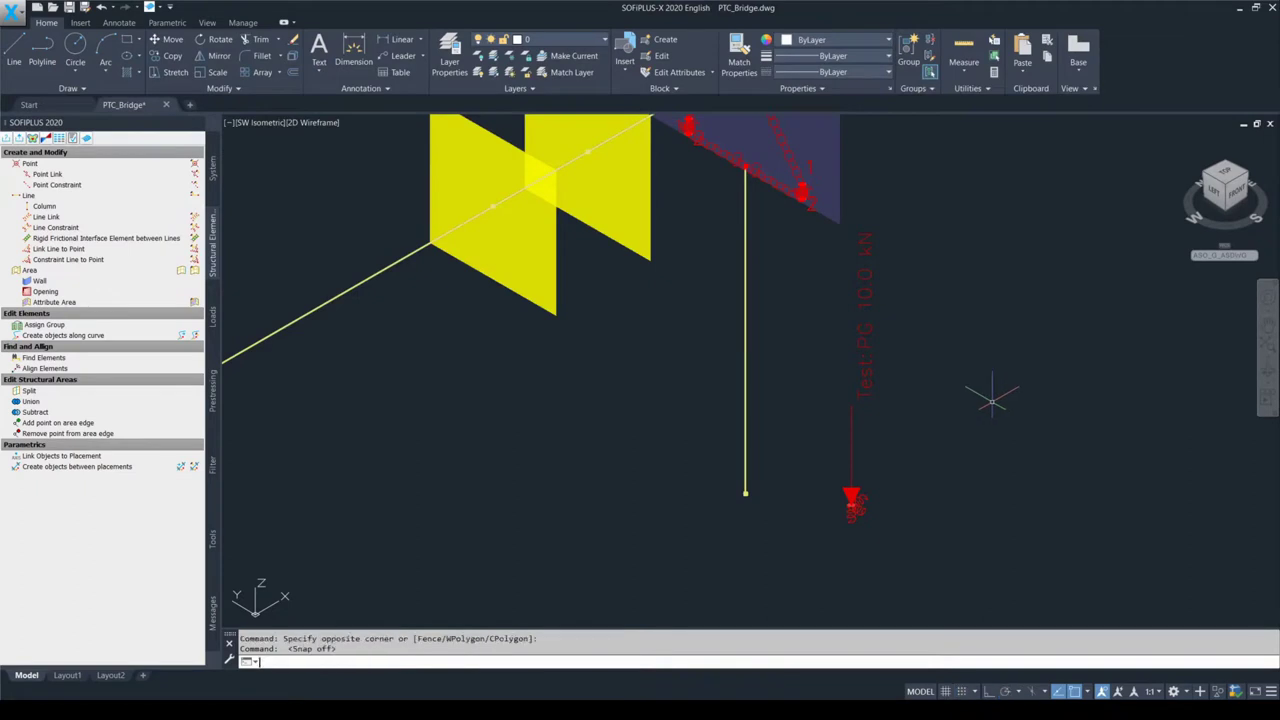
pyautogui.moveTo(914, 543)
pyautogui.mouseDown()
pyautogui.moveTo(857, 471)
pyautogui.moveTo(884, 240)
pyautogui.mouseUp()
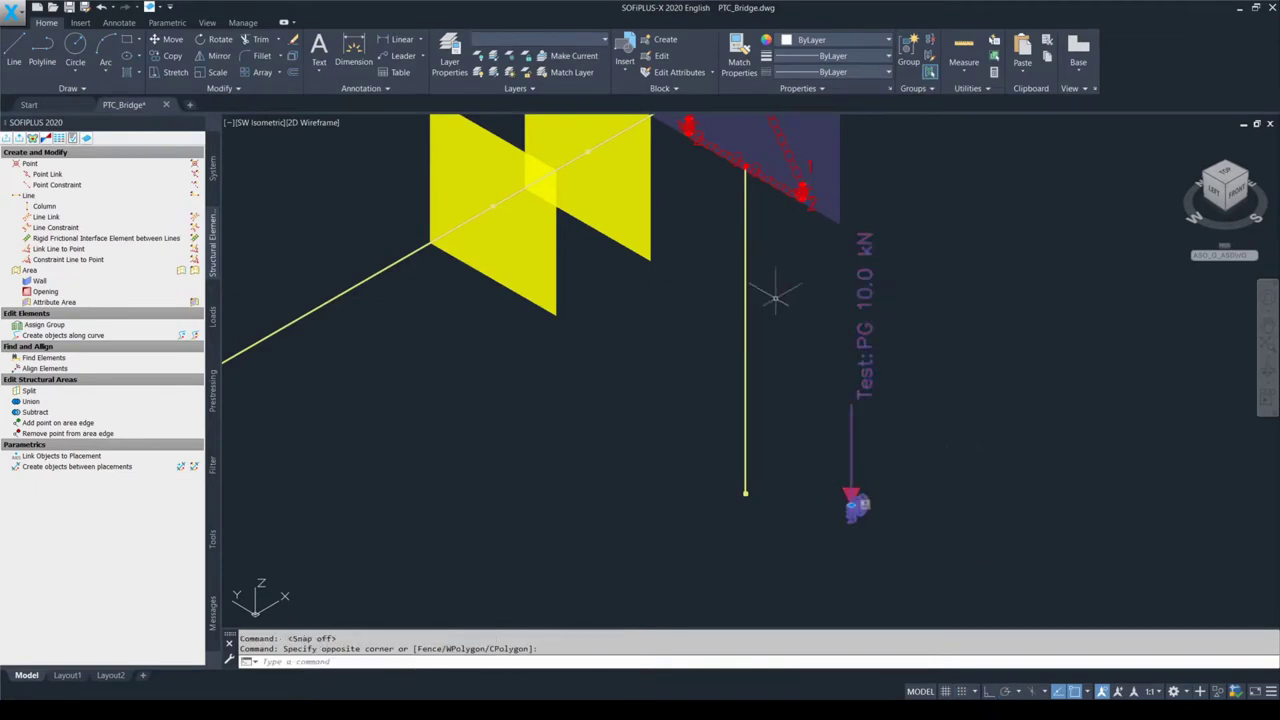
pyautogui.click(166, 39)
pyautogui.click(849, 494)
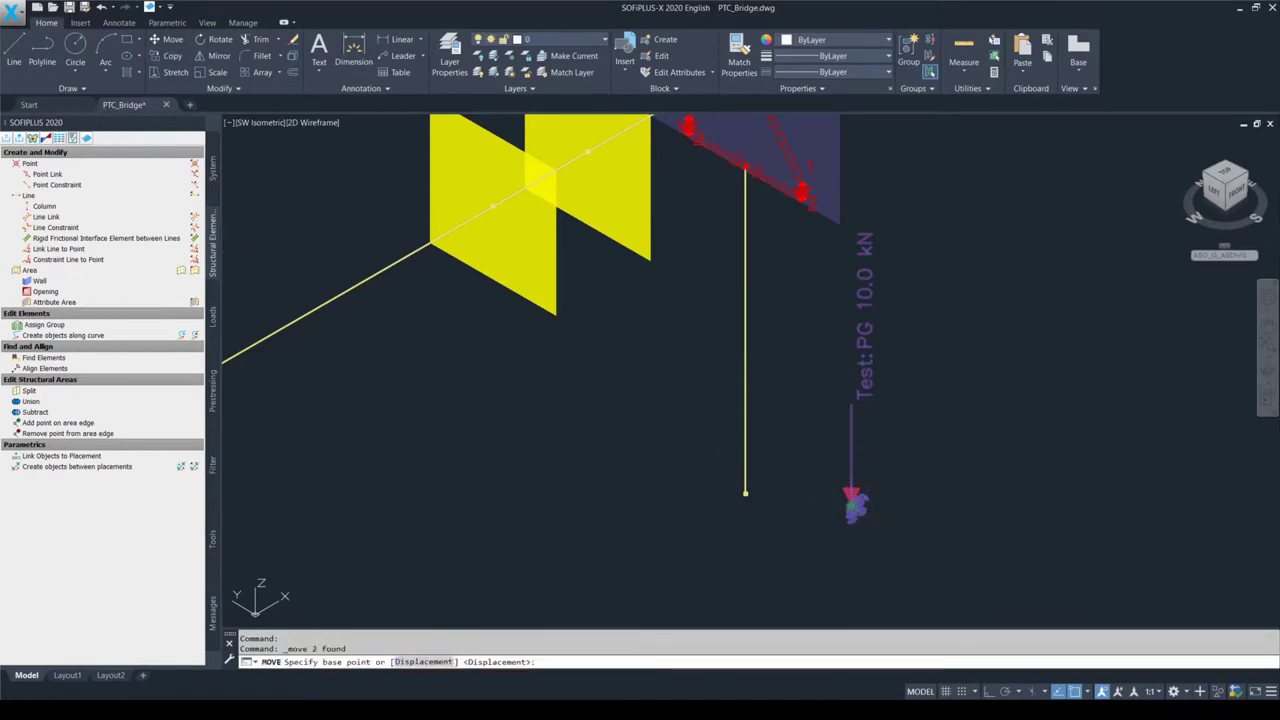
pyautogui.click(745, 491)
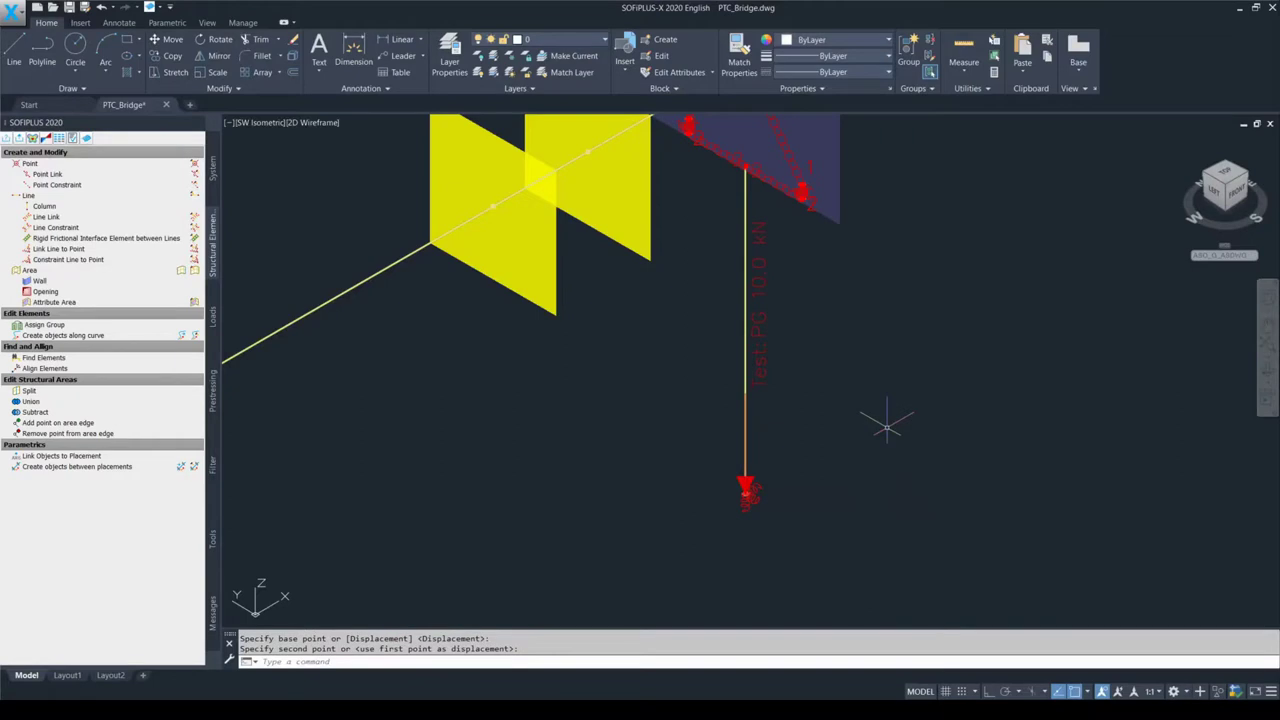
pyautogui.press('F10')
pyautogui.press('F9')
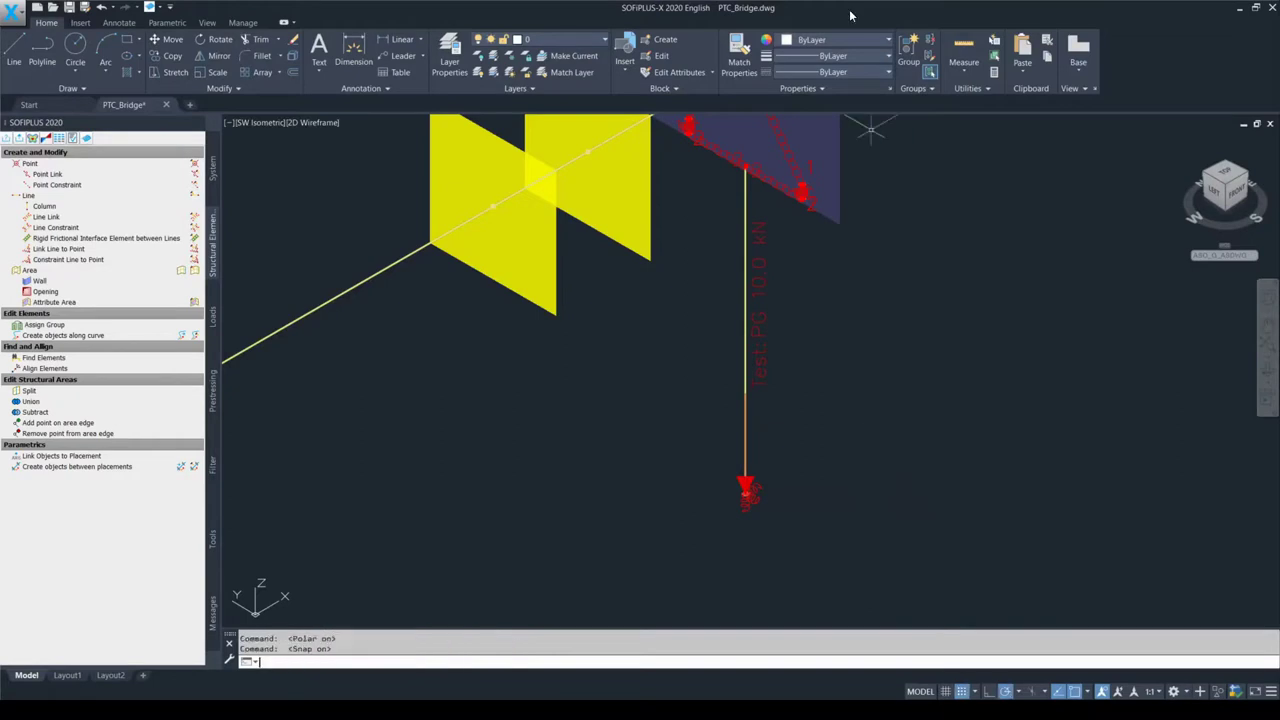
# Step: Create a uniform 10 kN/m element line load of type PXX - load global X on the vertical column line in load case 1 - Self Weight
pyautogui.click(217, 330)
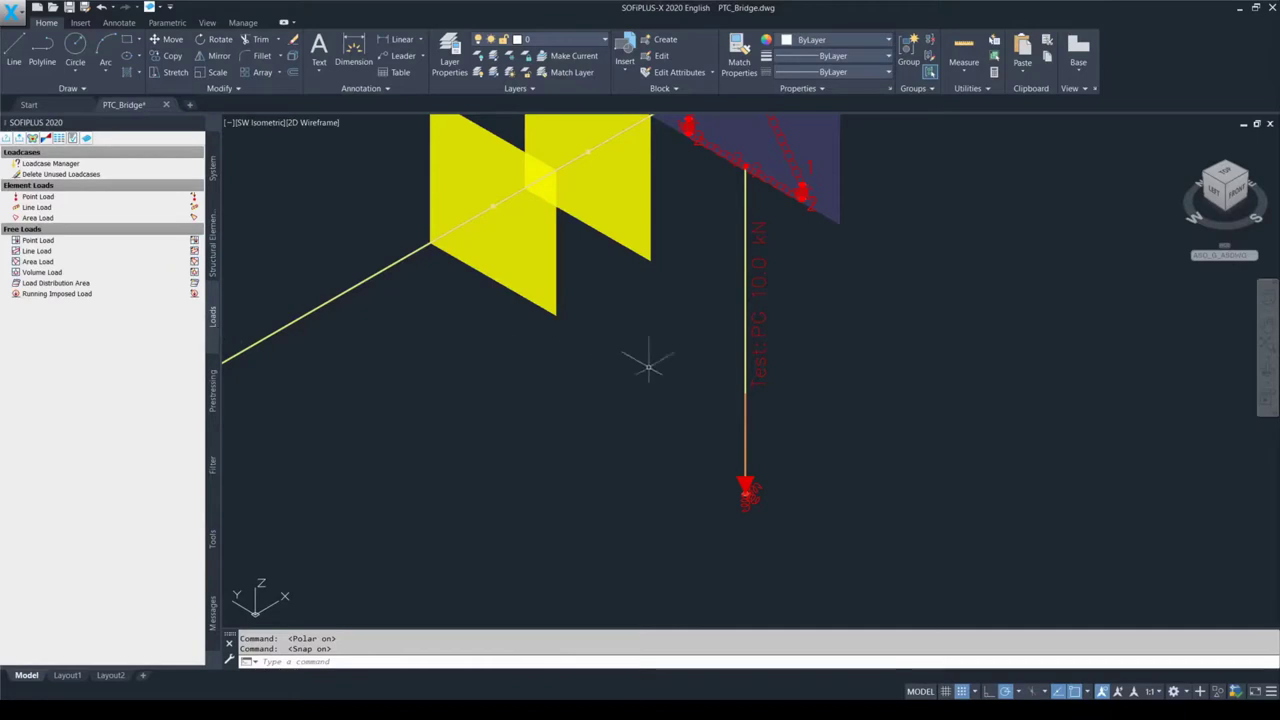
pyautogui.scroll(-2, 648, 366)
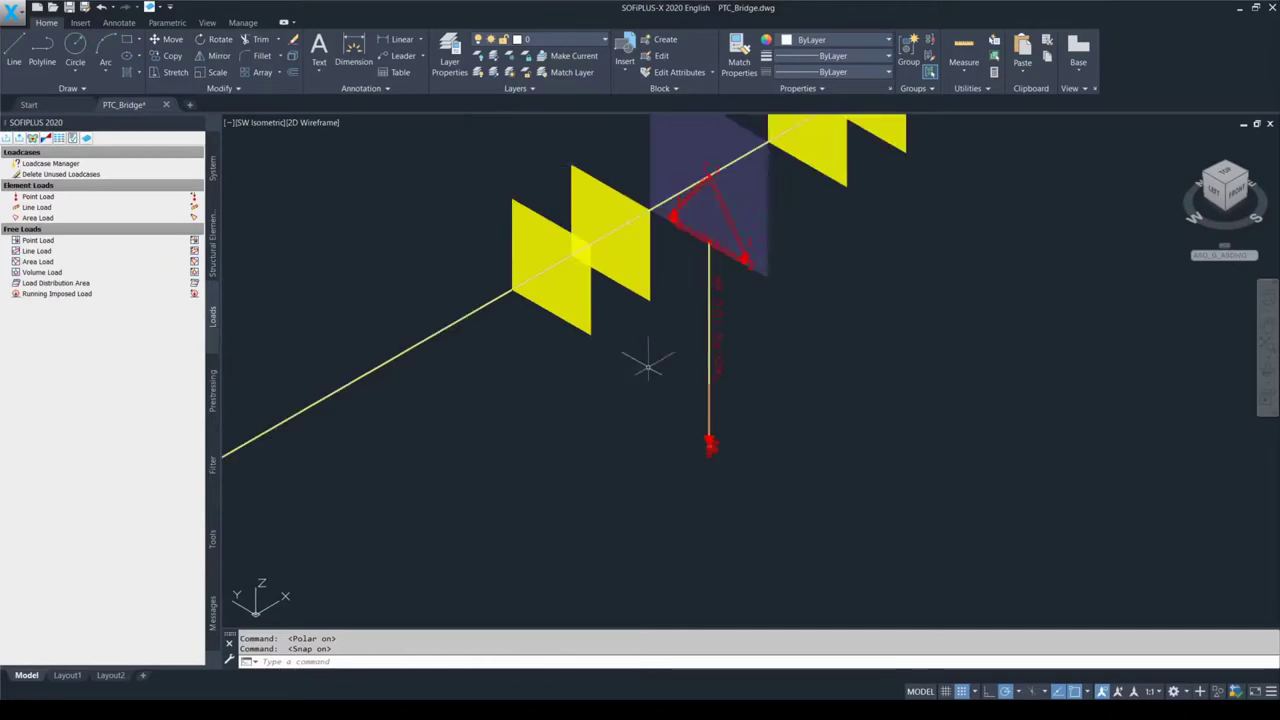
pyautogui.click(102, 208)
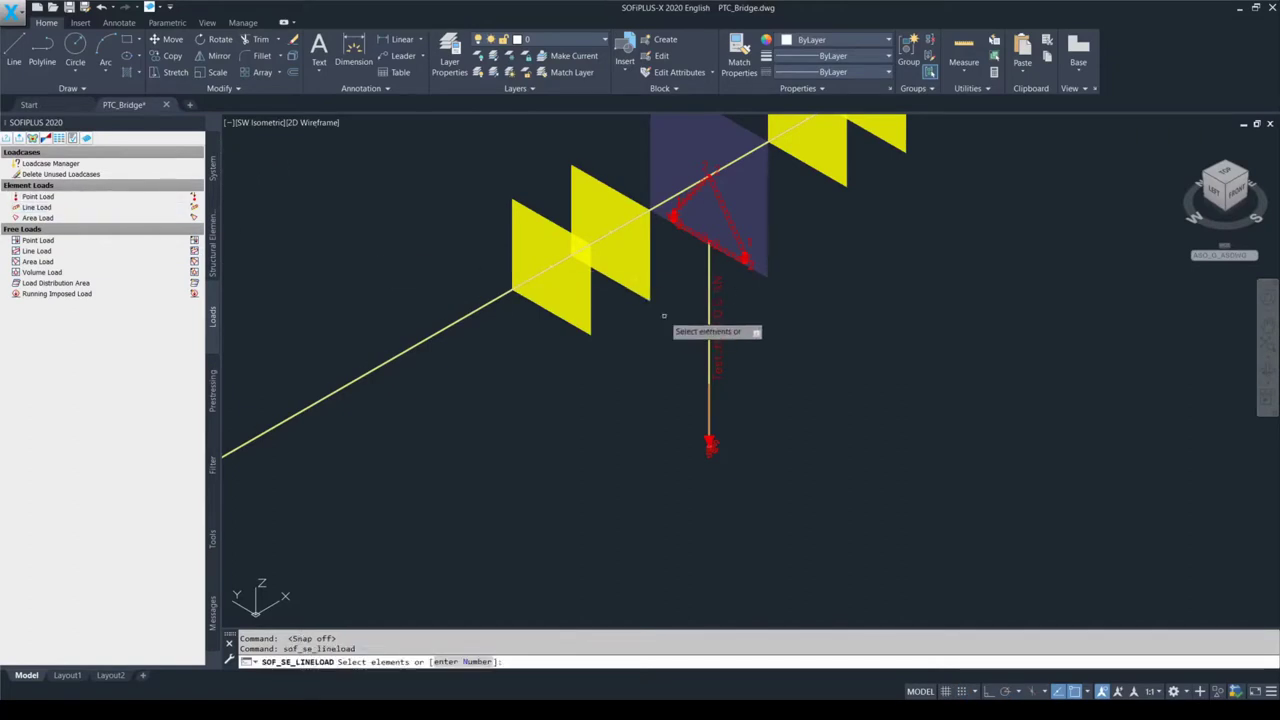
pyautogui.click(709, 262)
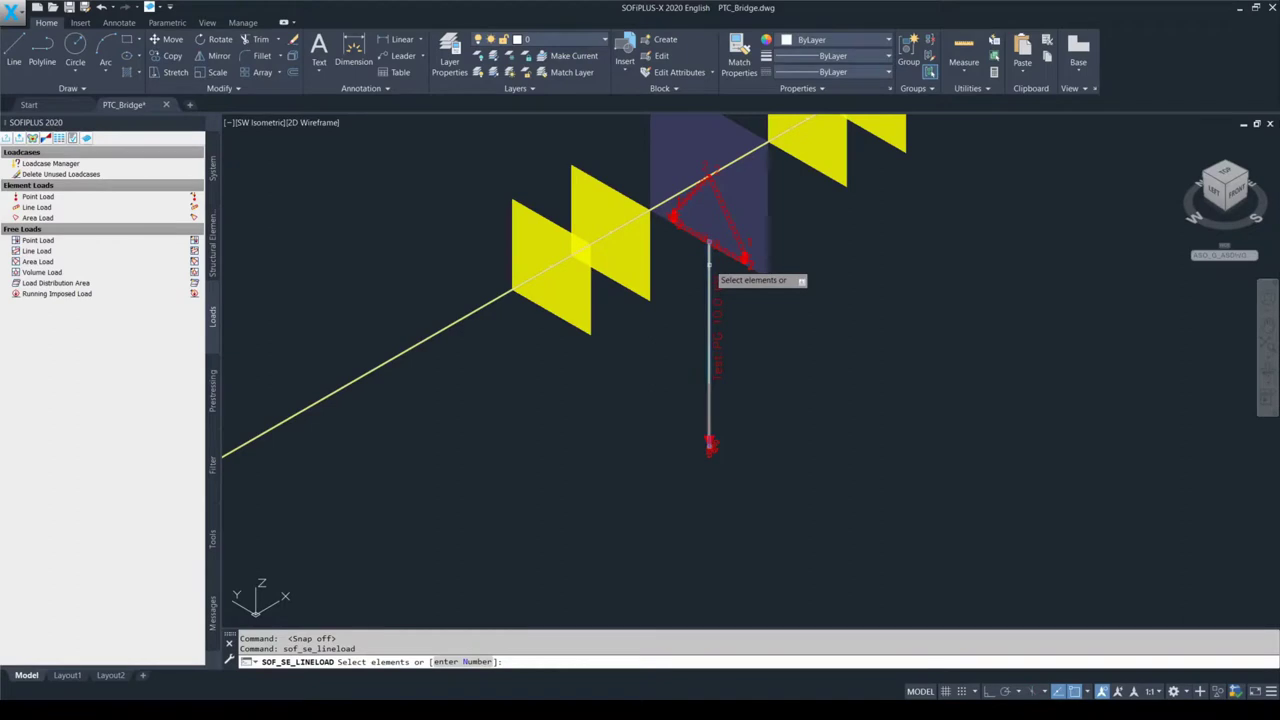
pyautogui.press('Return')
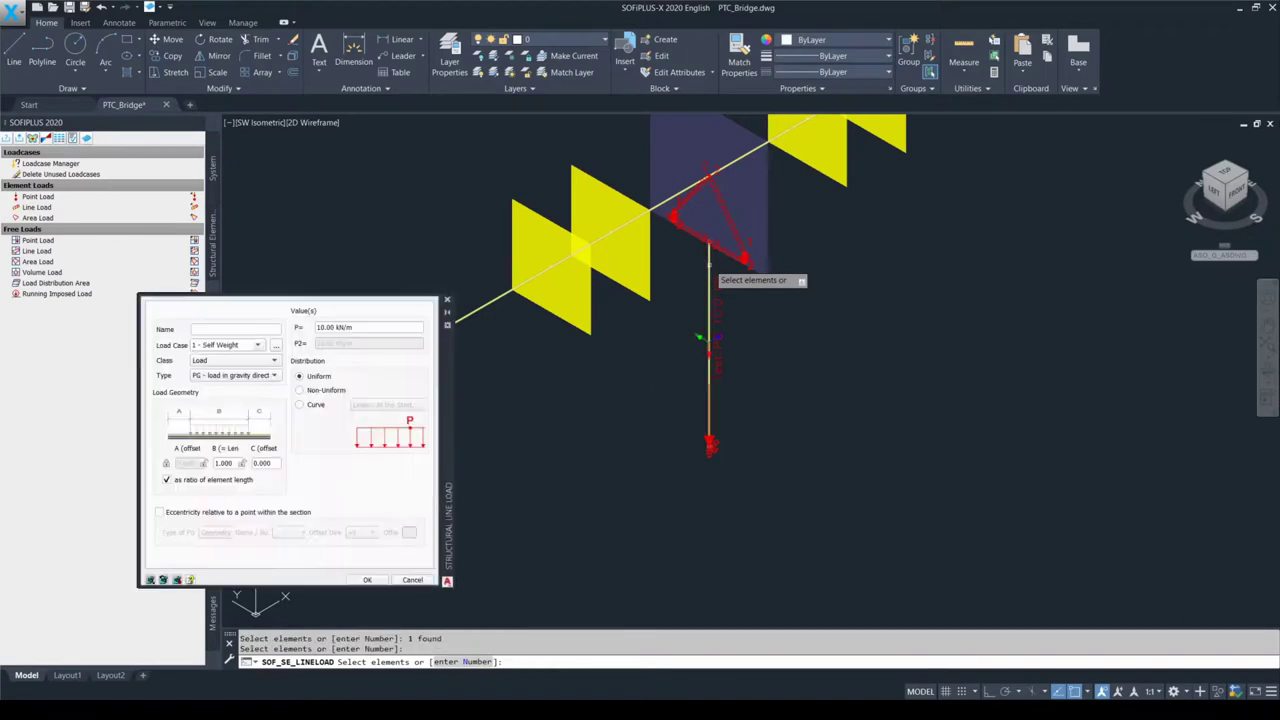
pyautogui.moveTo(440, 402); pyautogui.dragTo(450, 291)
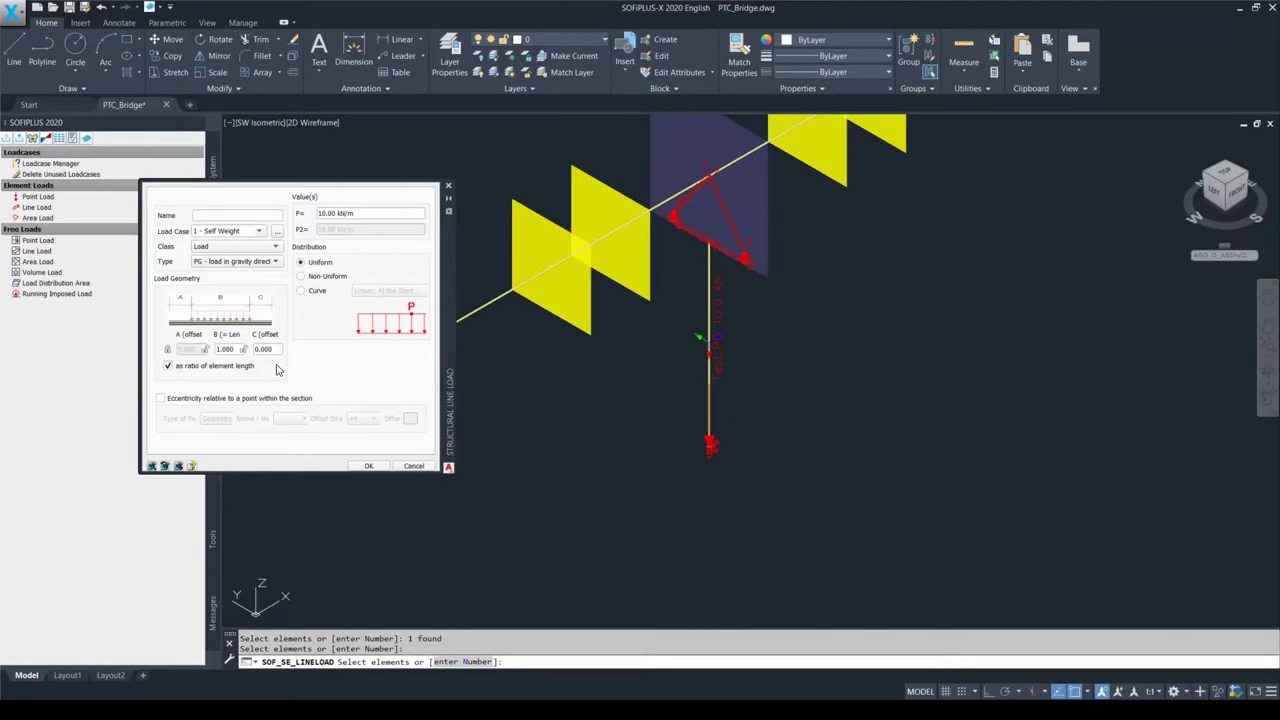
pyautogui.press('F10')
pyautogui.click(277, 262)
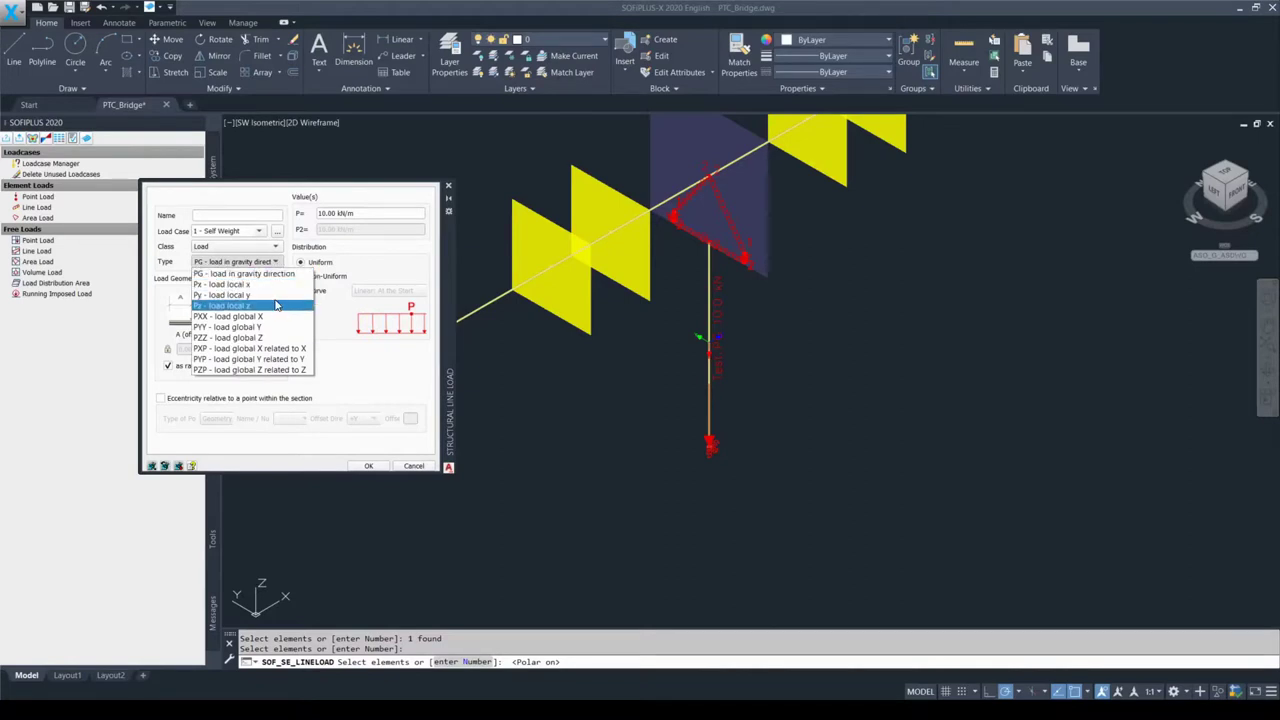
pyautogui.click(274, 318)
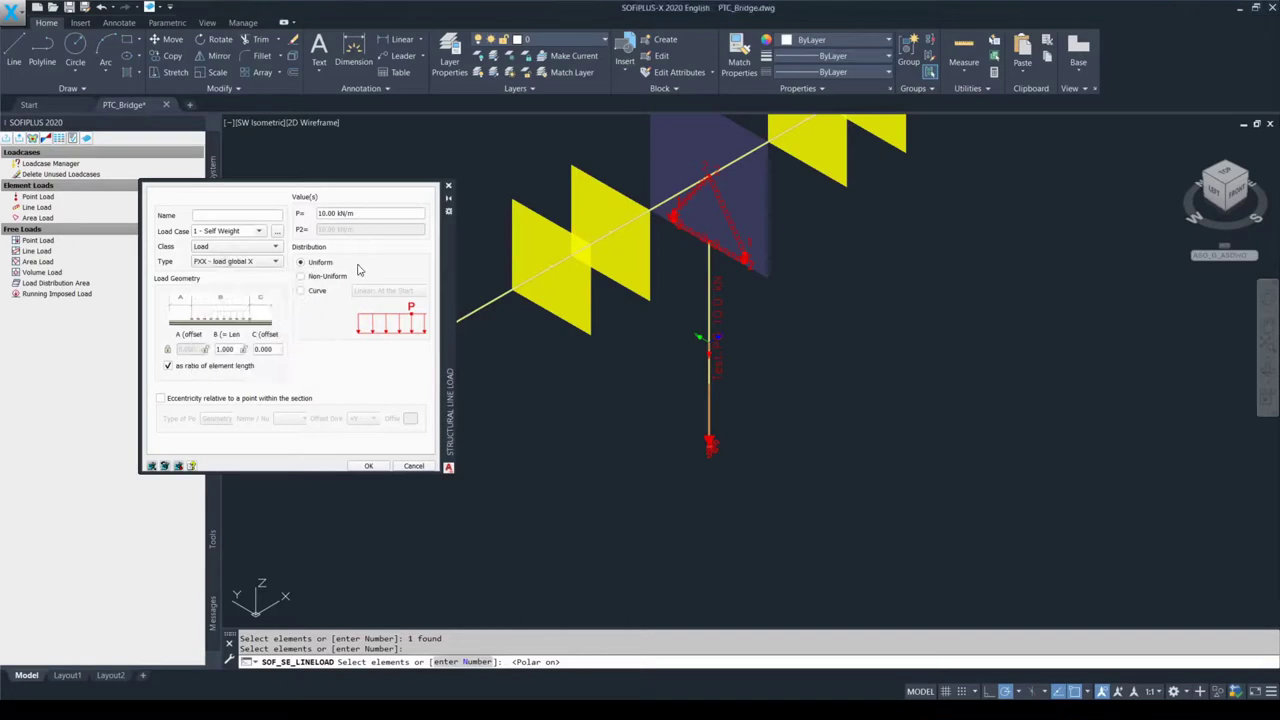
pyautogui.click(369, 467)
pyautogui.press('Escape')
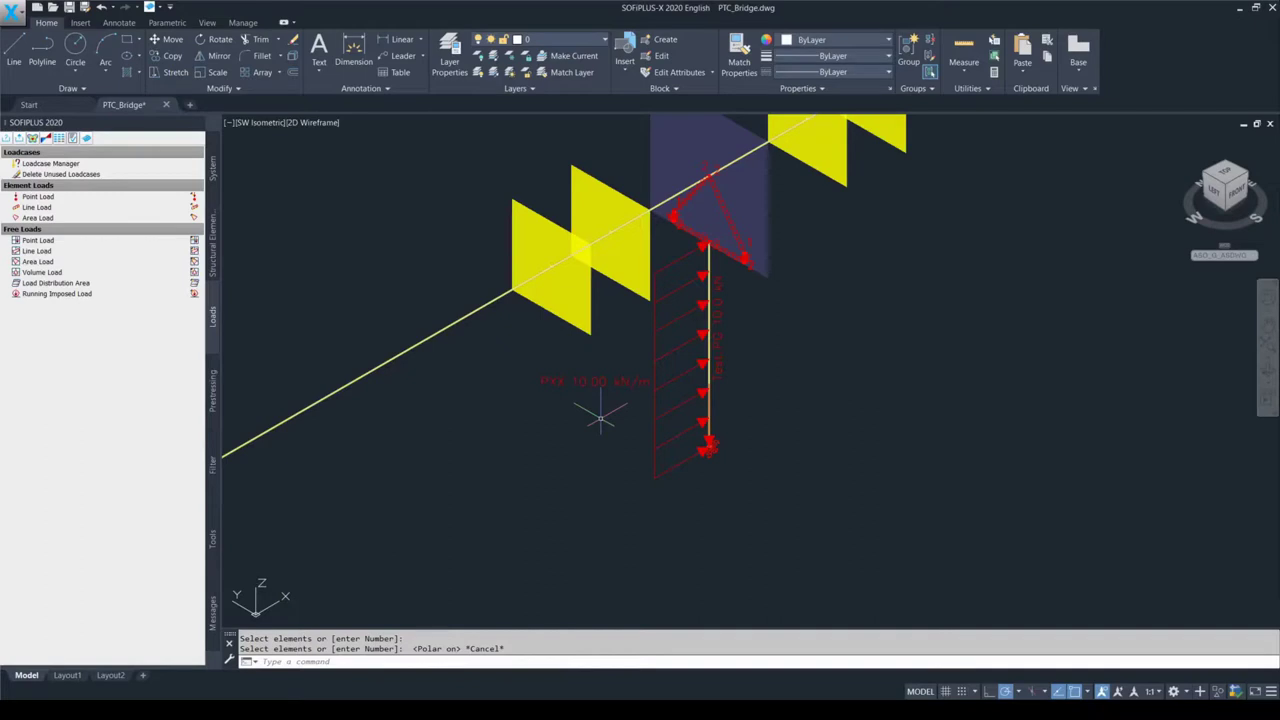
# Step: Edit the column's line load, widen its properties dialog, and apply the curve distribution Linear: In the Middle
pyautogui.press('F9')
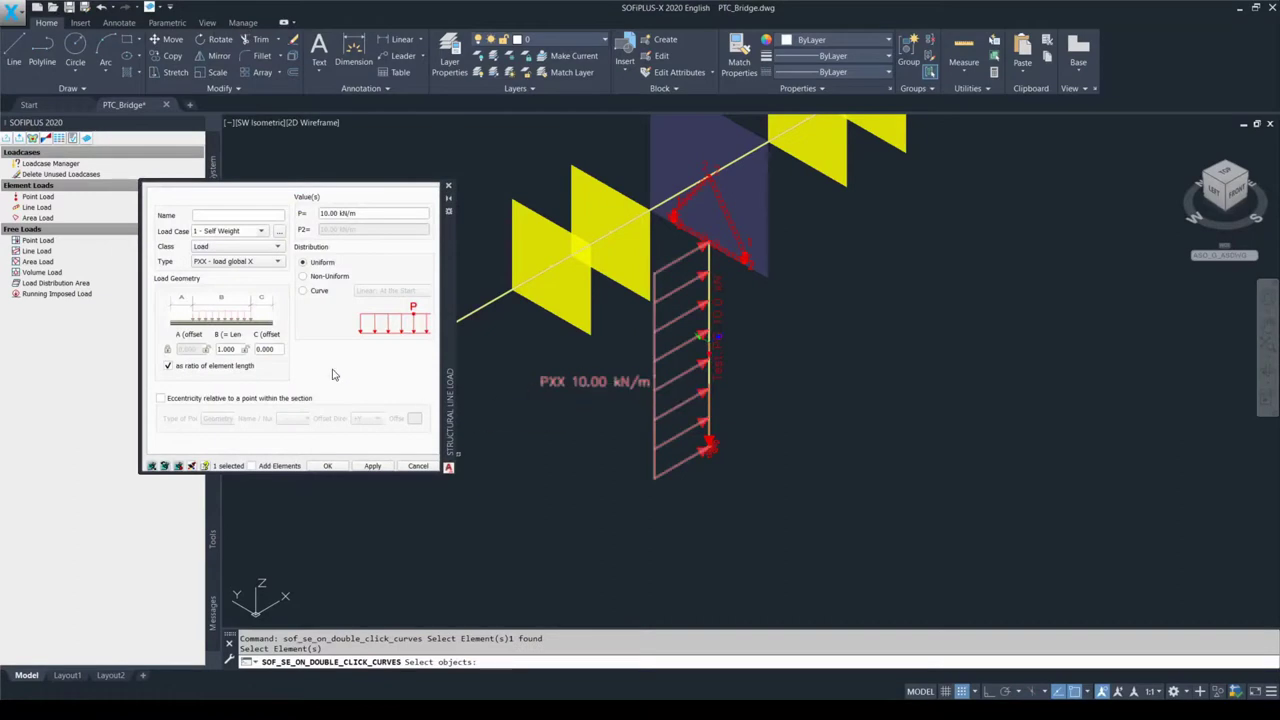
pyautogui.press('F10')
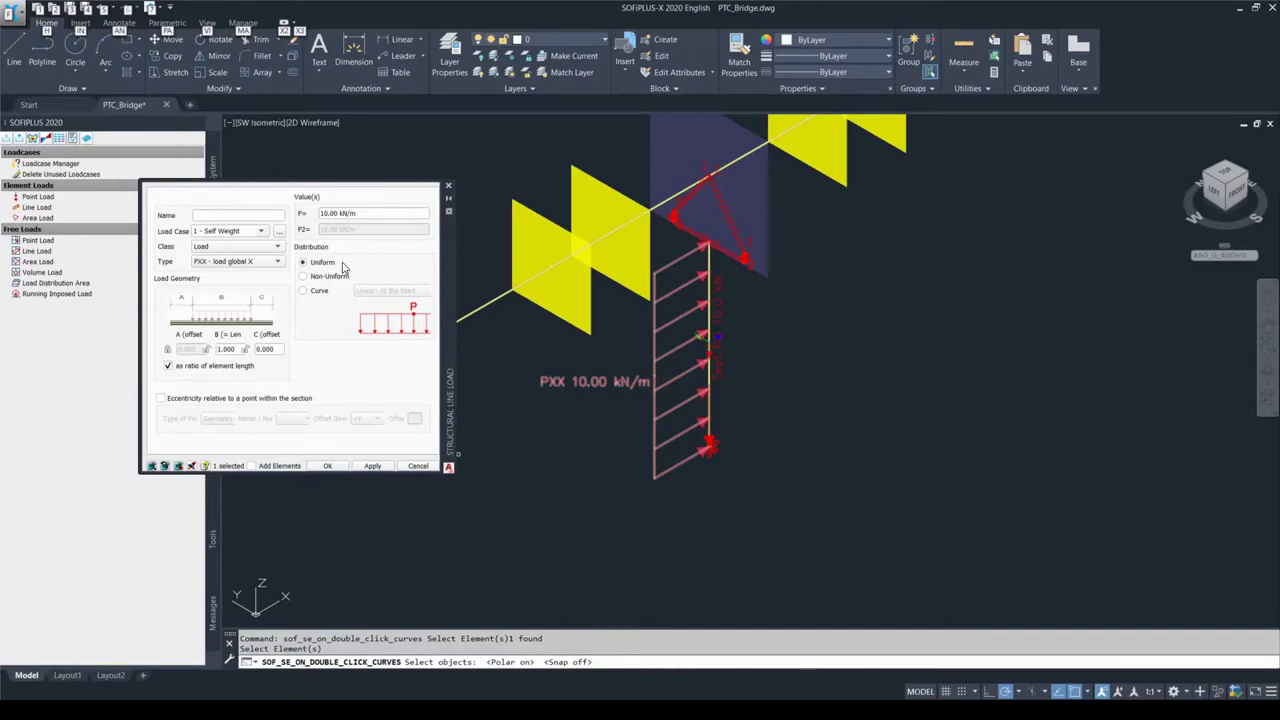
pyautogui.press('alt')
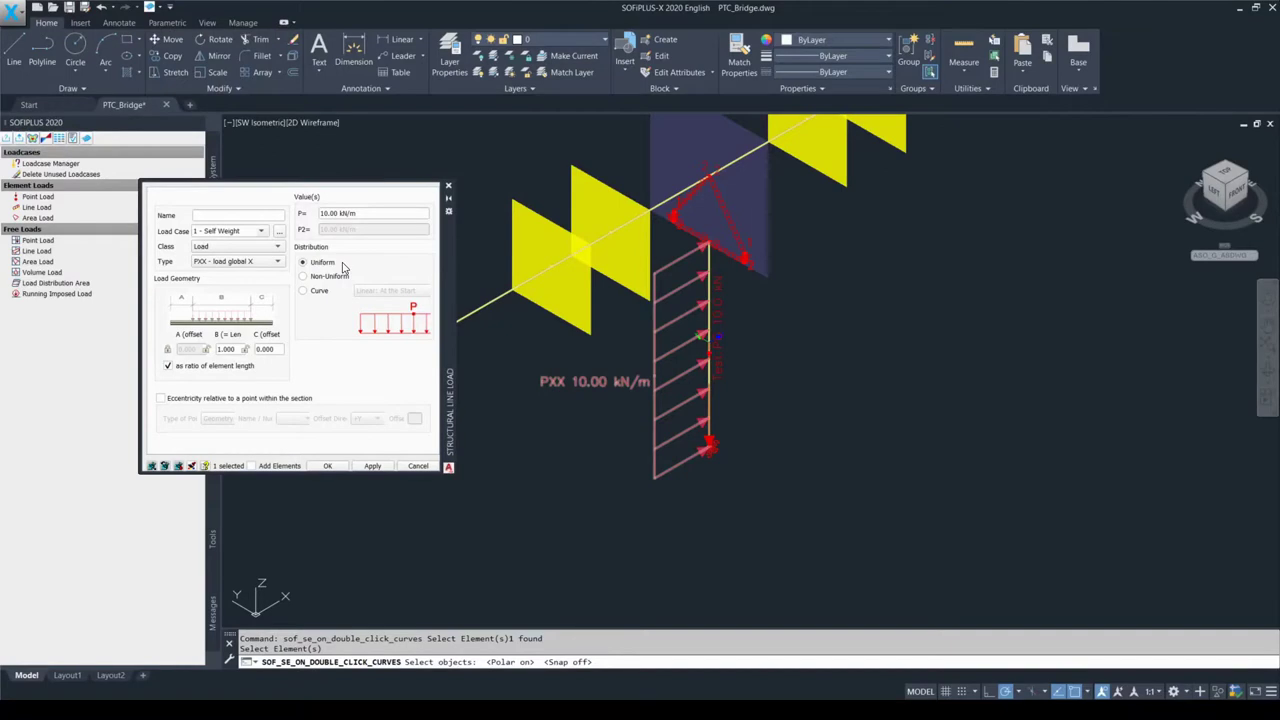
pyautogui.click(335, 278)
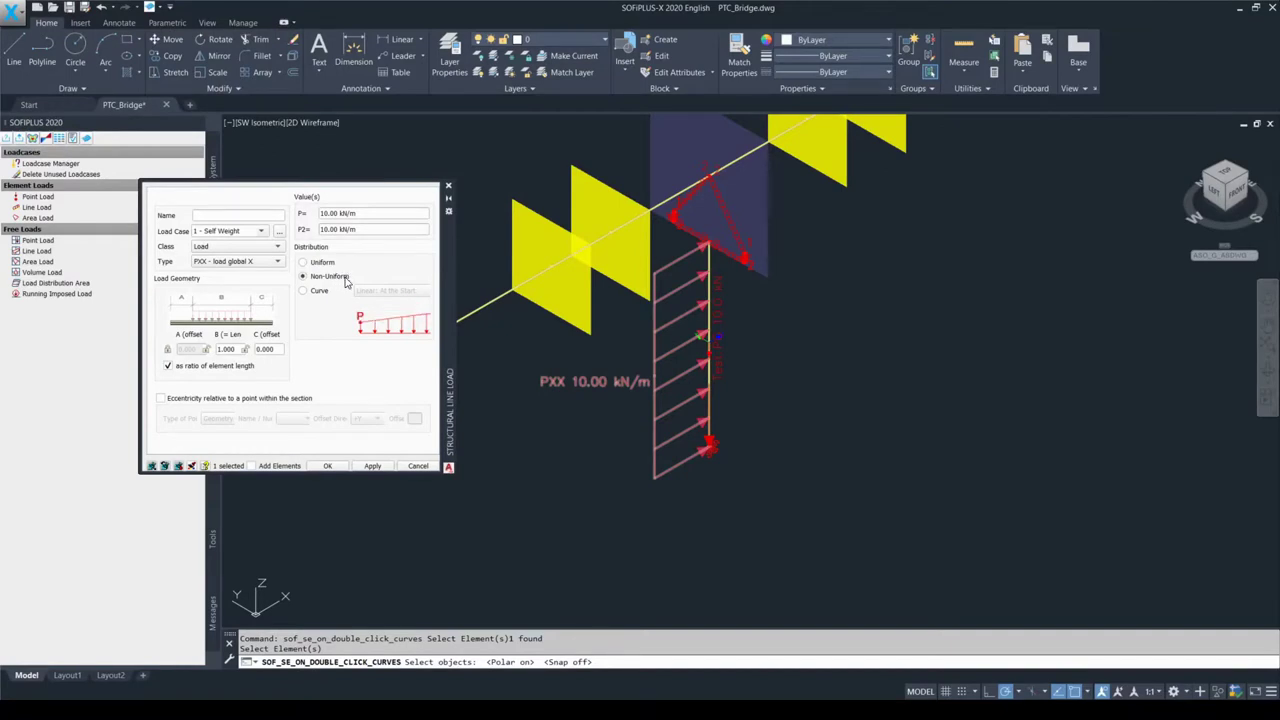
pyautogui.click(320, 292)
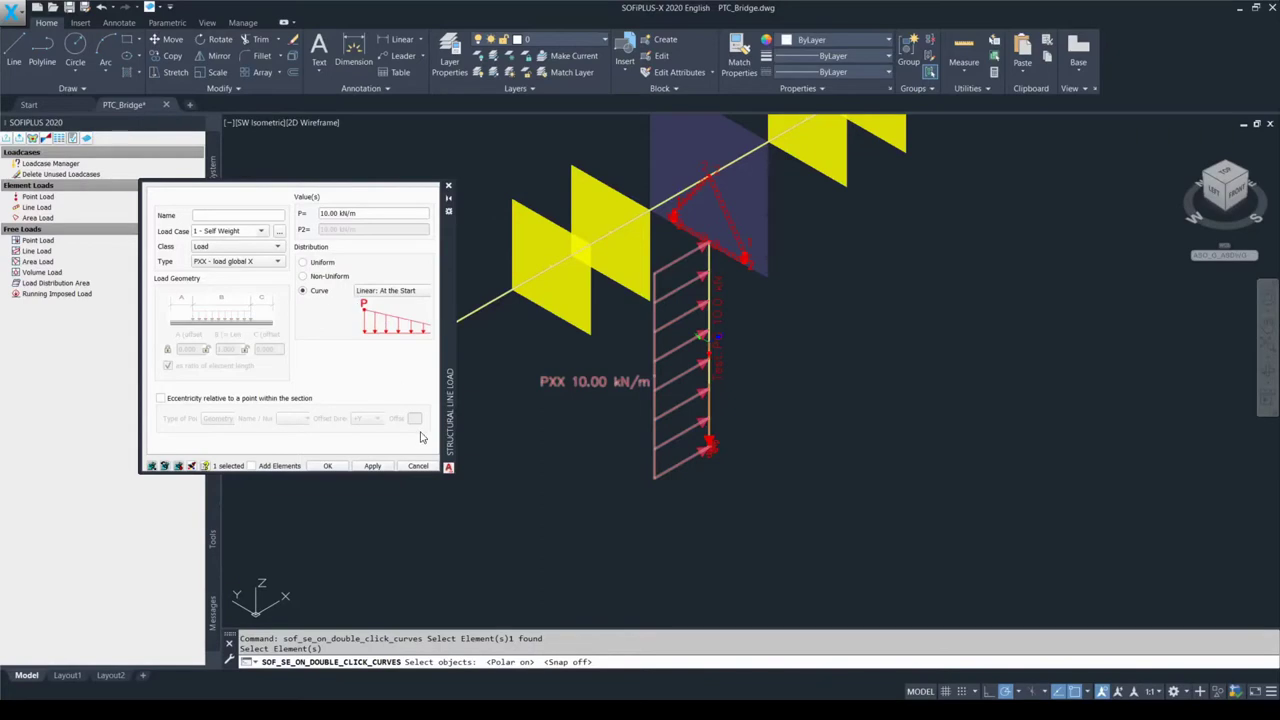
pyautogui.moveTo(453, 473); pyautogui.dragTo(570, 470)
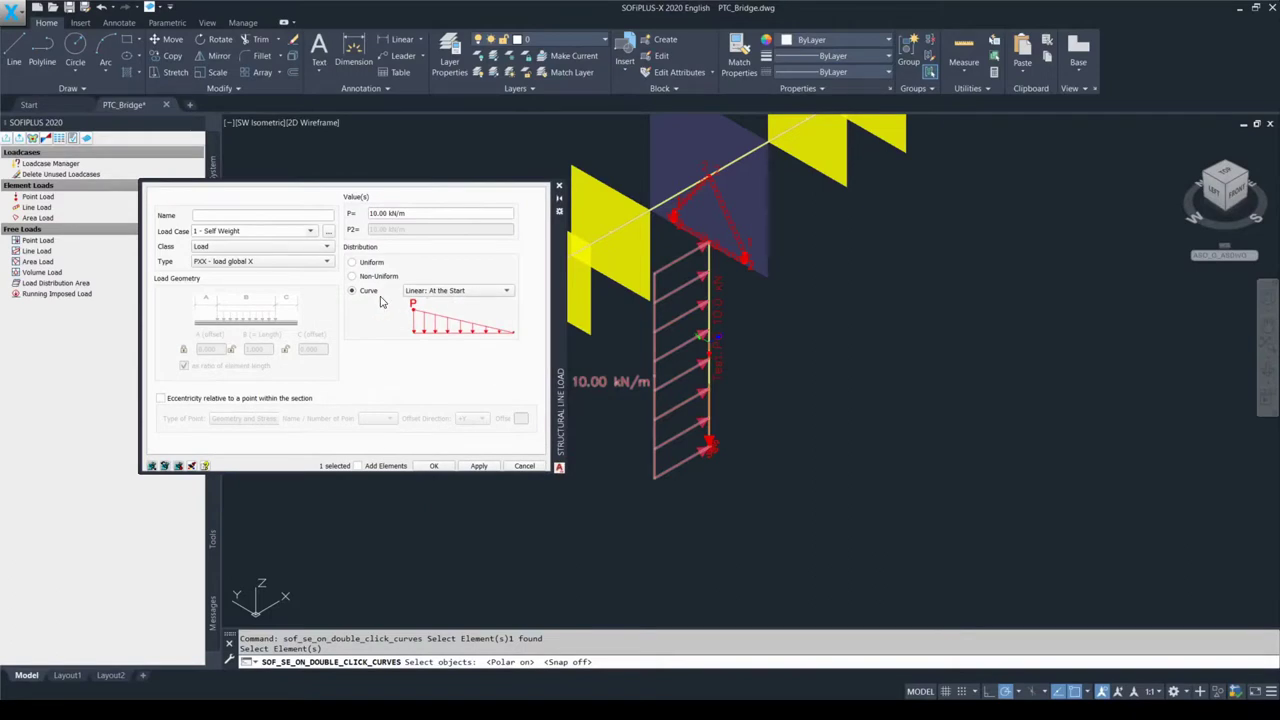
pyautogui.click(431, 293)
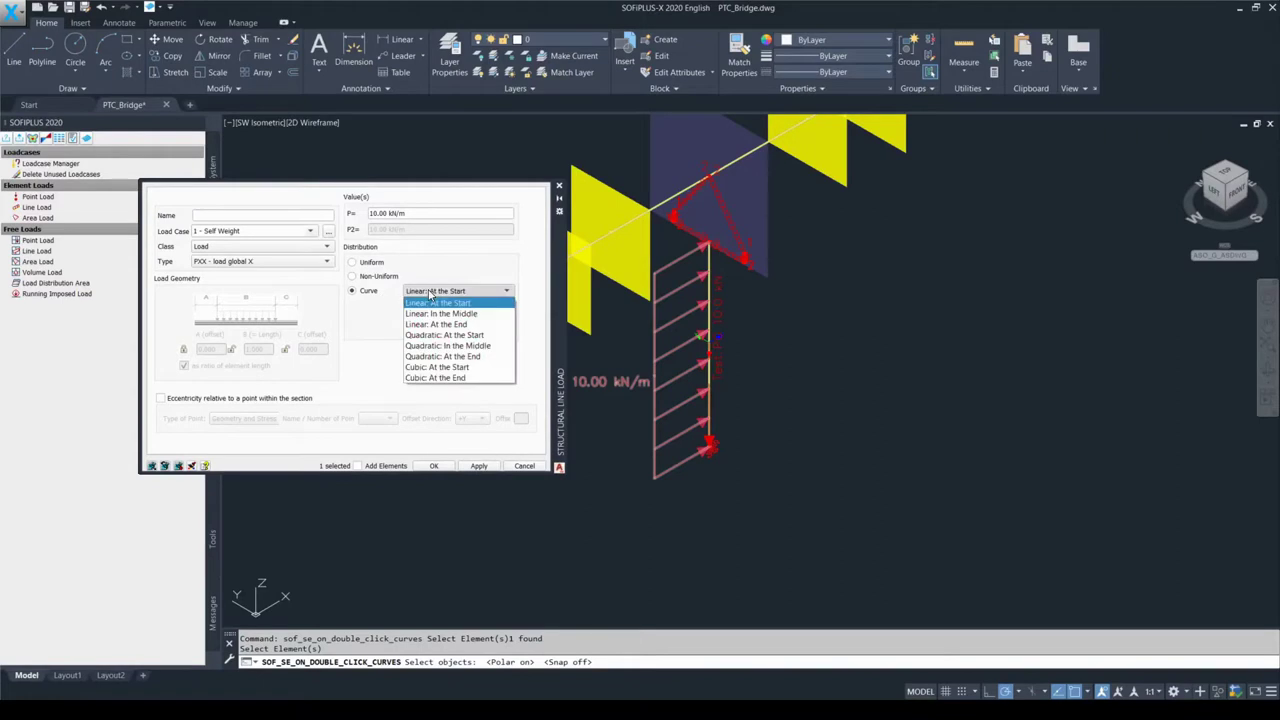
pyautogui.click(486, 314)
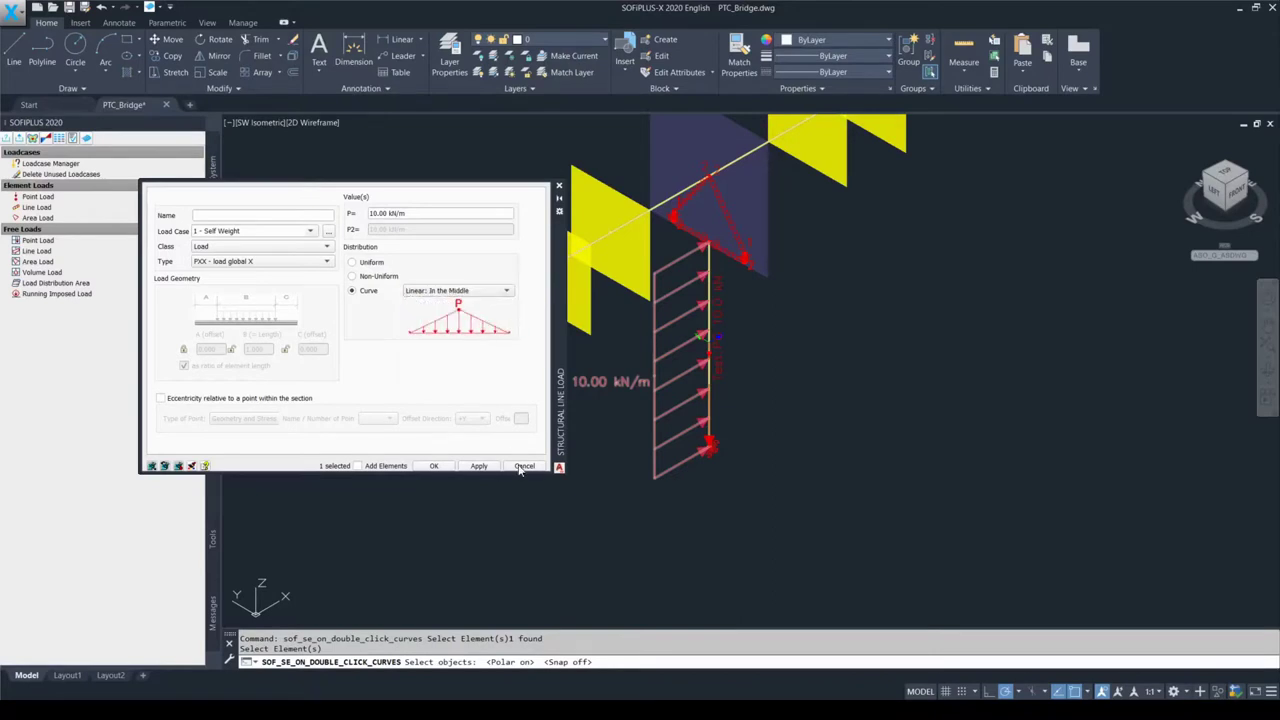
pyautogui.click(480, 466)
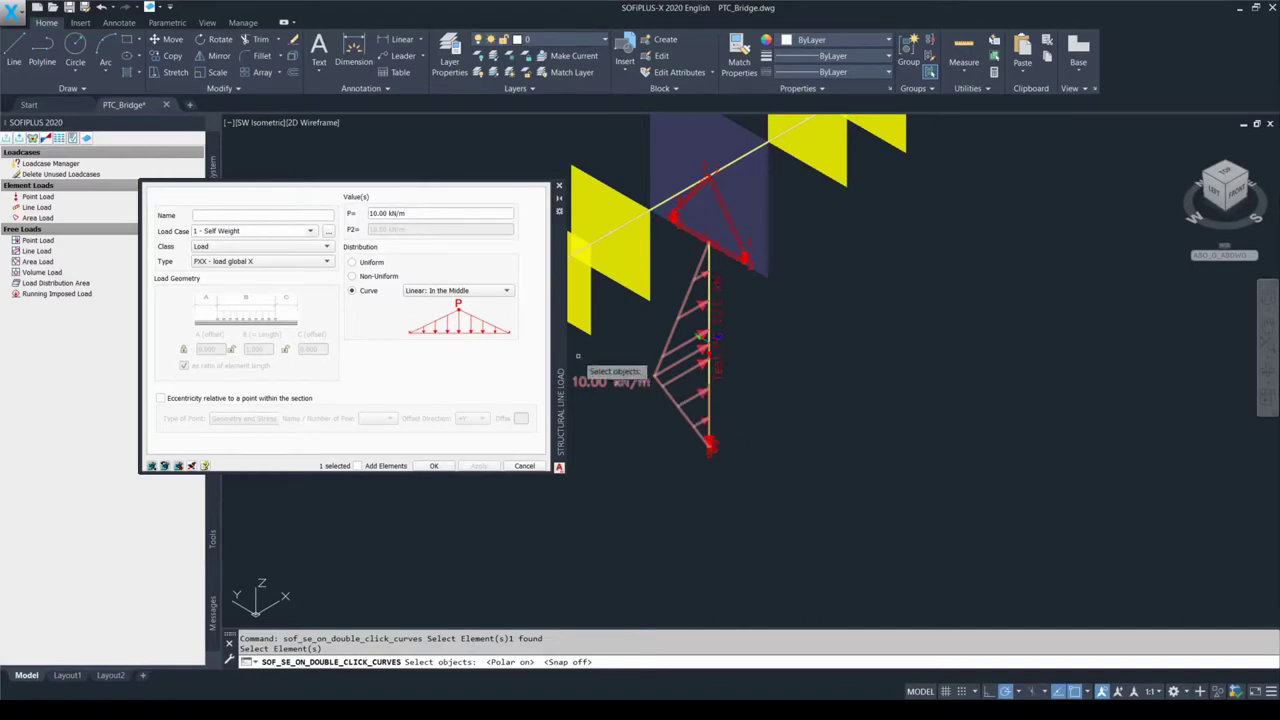
# Step: Change the line load's curve distribution to Quadratic: In the Middle and apply it
pyautogui.click(507, 291)
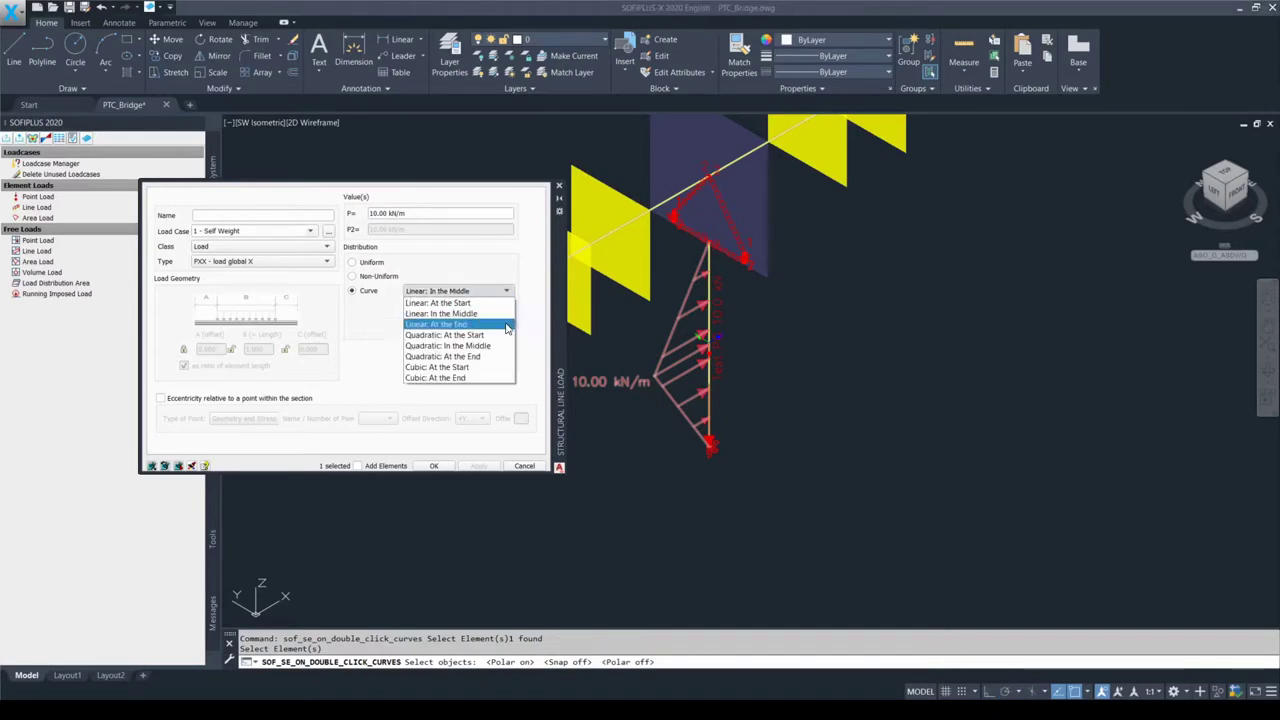
pyautogui.click(506, 337)
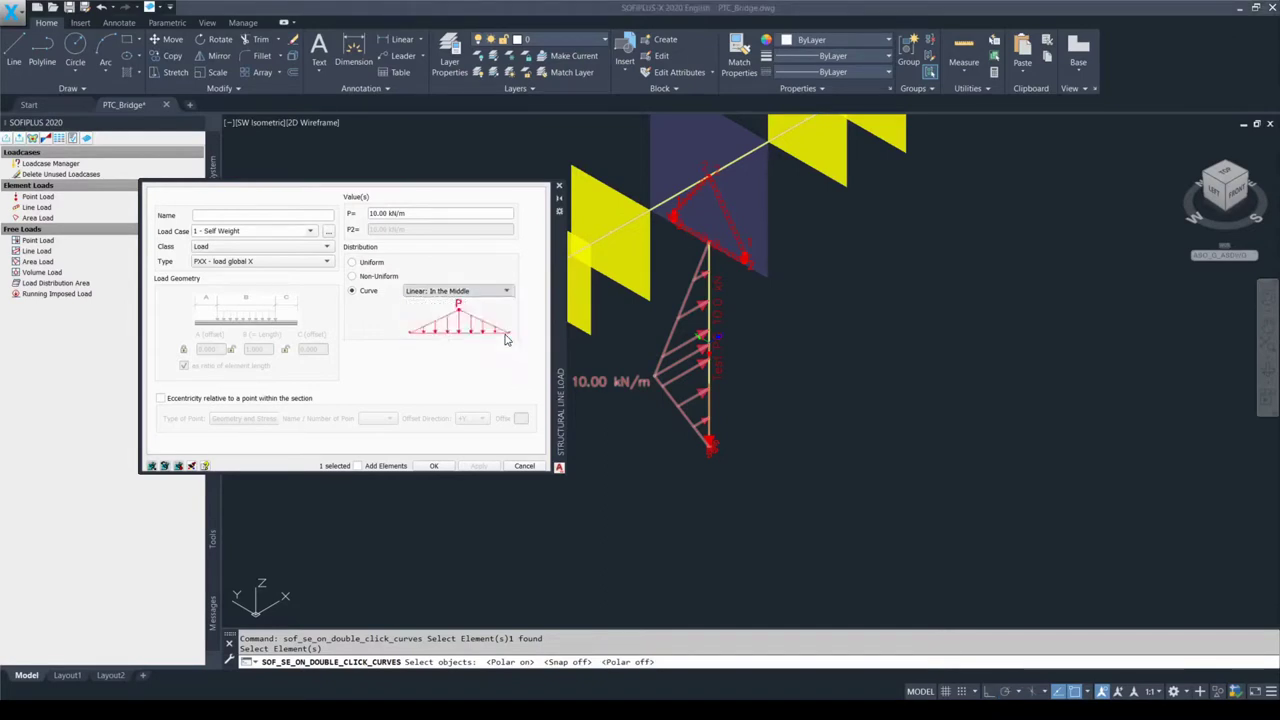
pyautogui.click(490, 292)
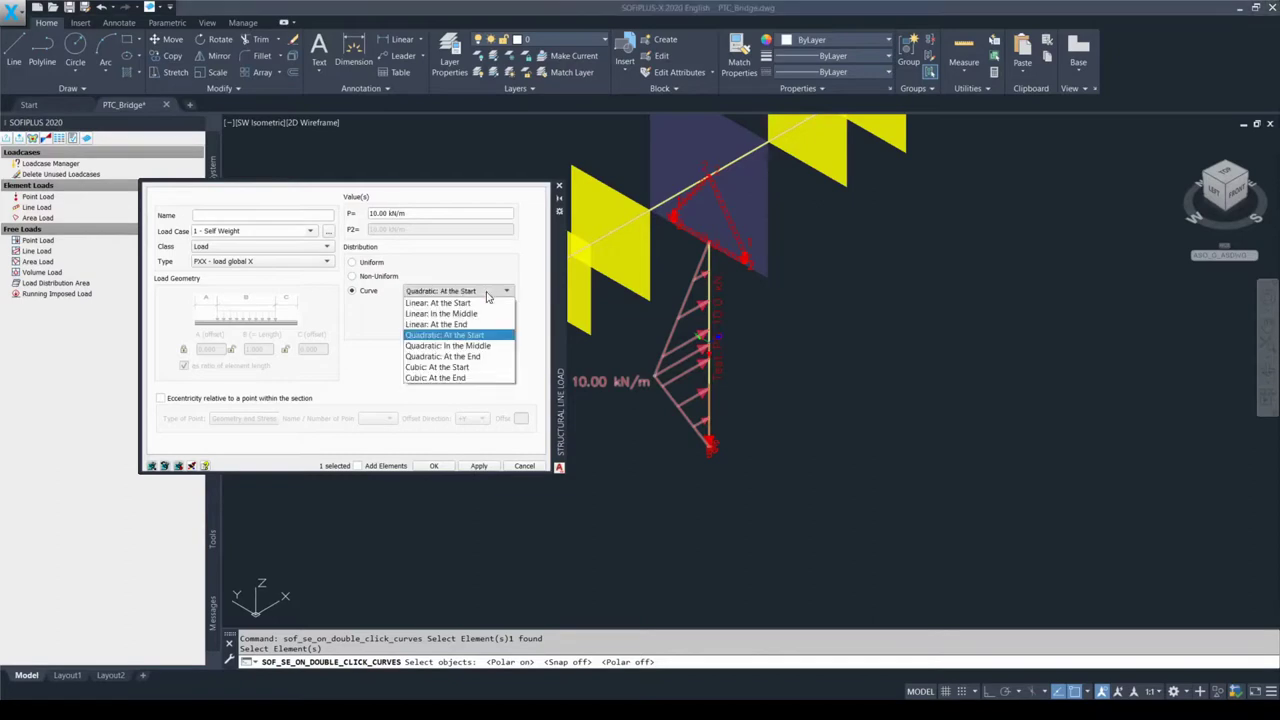
pyautogui.click(492, 346)
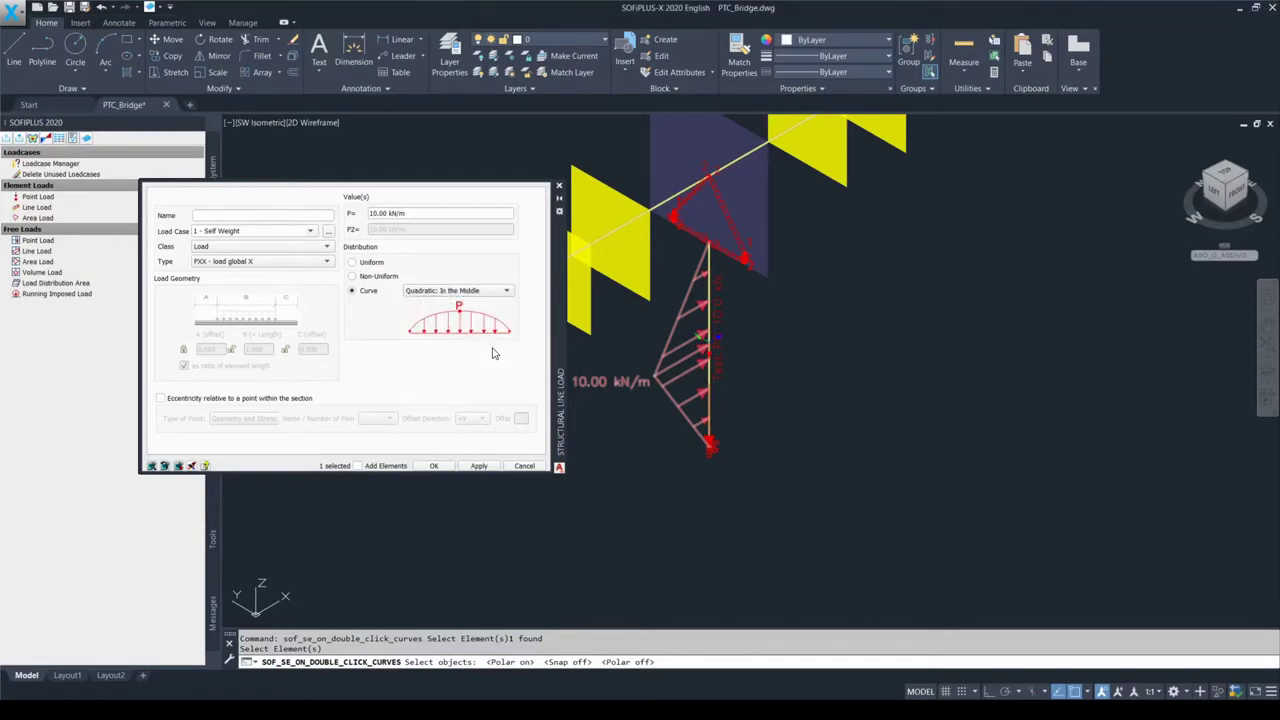
pyautogui.click(486, 467)
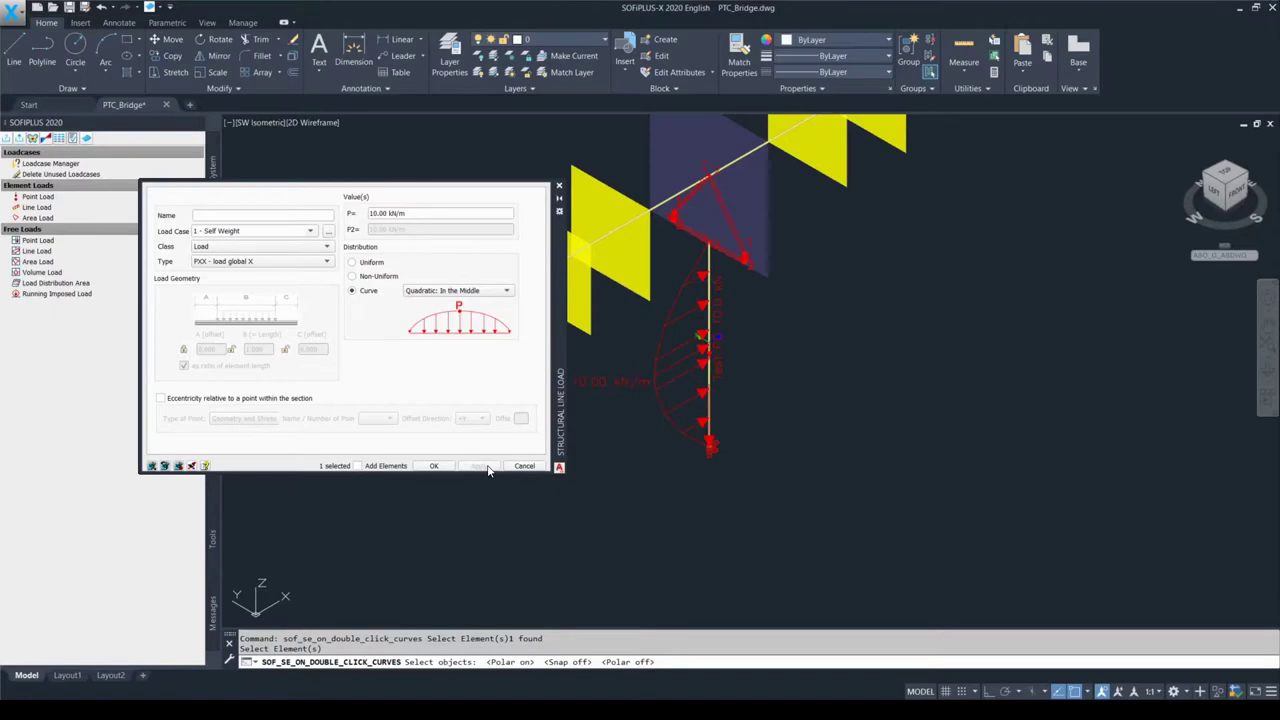
# Step: Preview the Cubic: At the Start and Cubic: At the End curves for the line load, and return its distribution to Uniform
pyautogui.click(492, 296)
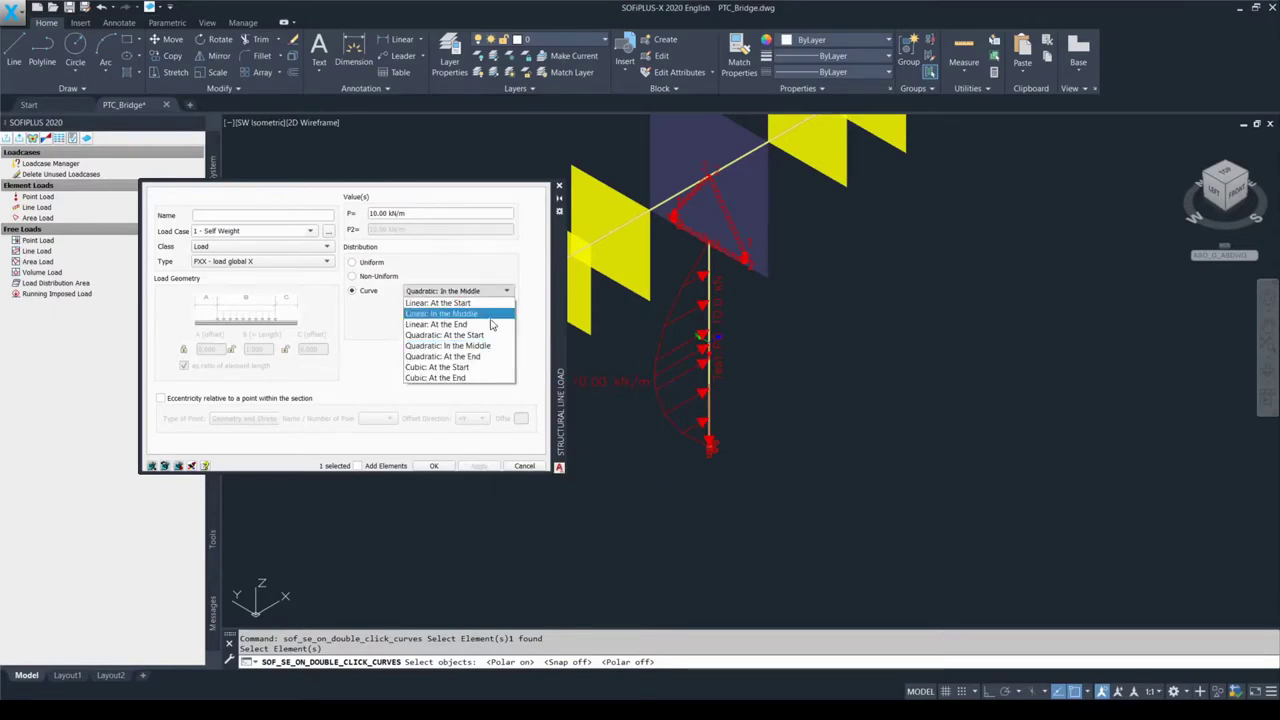
pyautogui.click(490, 367)
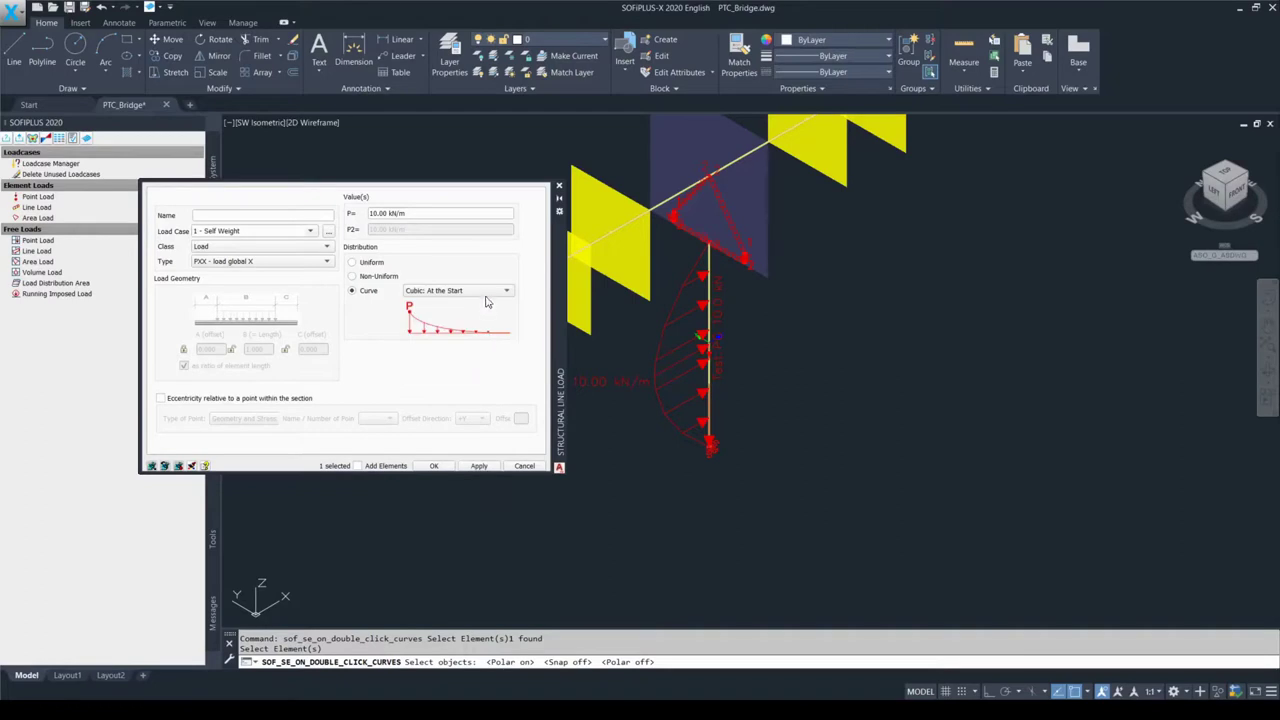
pyautogui.click(488, 294)
pyautogui.click(471, 378)
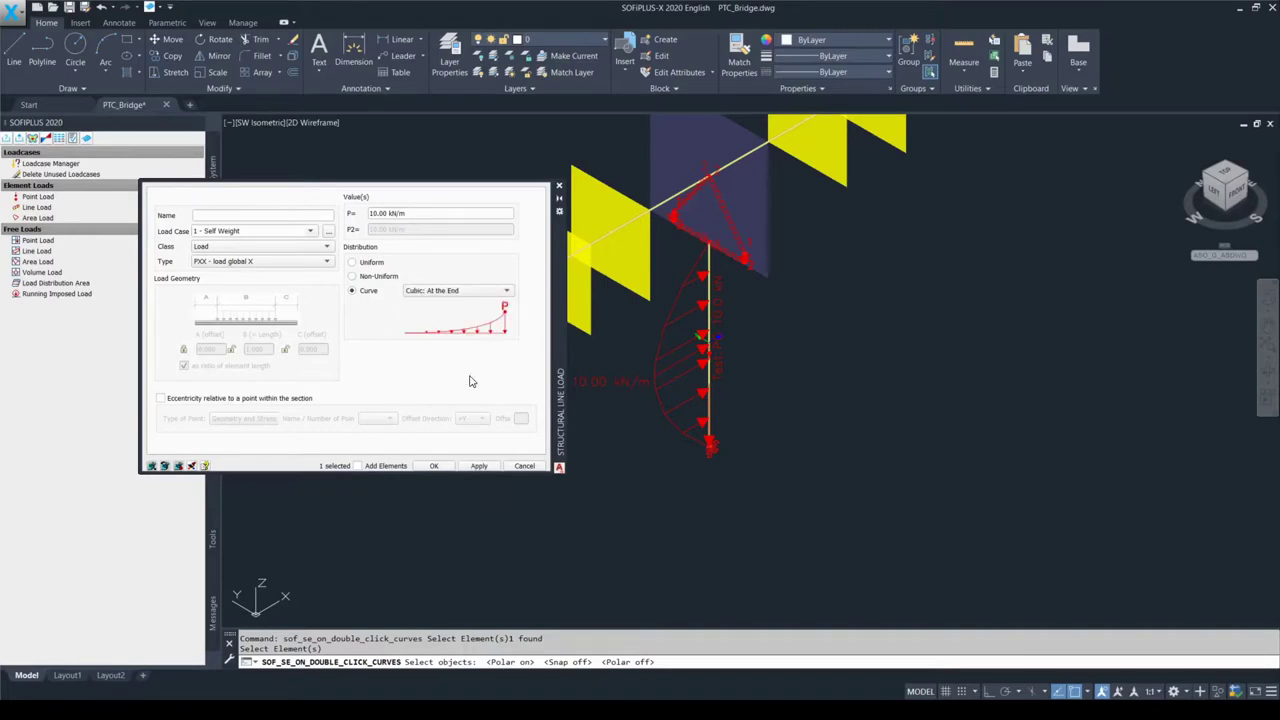
pyautogui.click(476, 294)
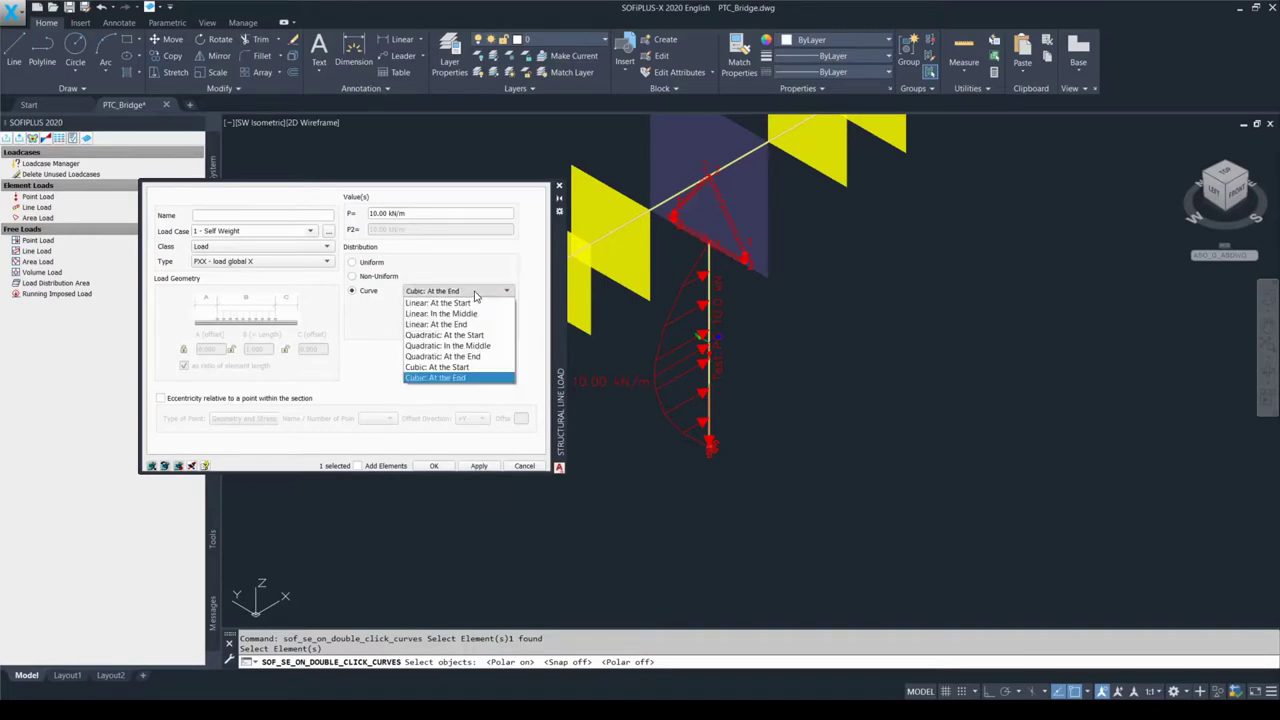
pyautogui.click(378, 268)
pyautogui.click(372, 263)
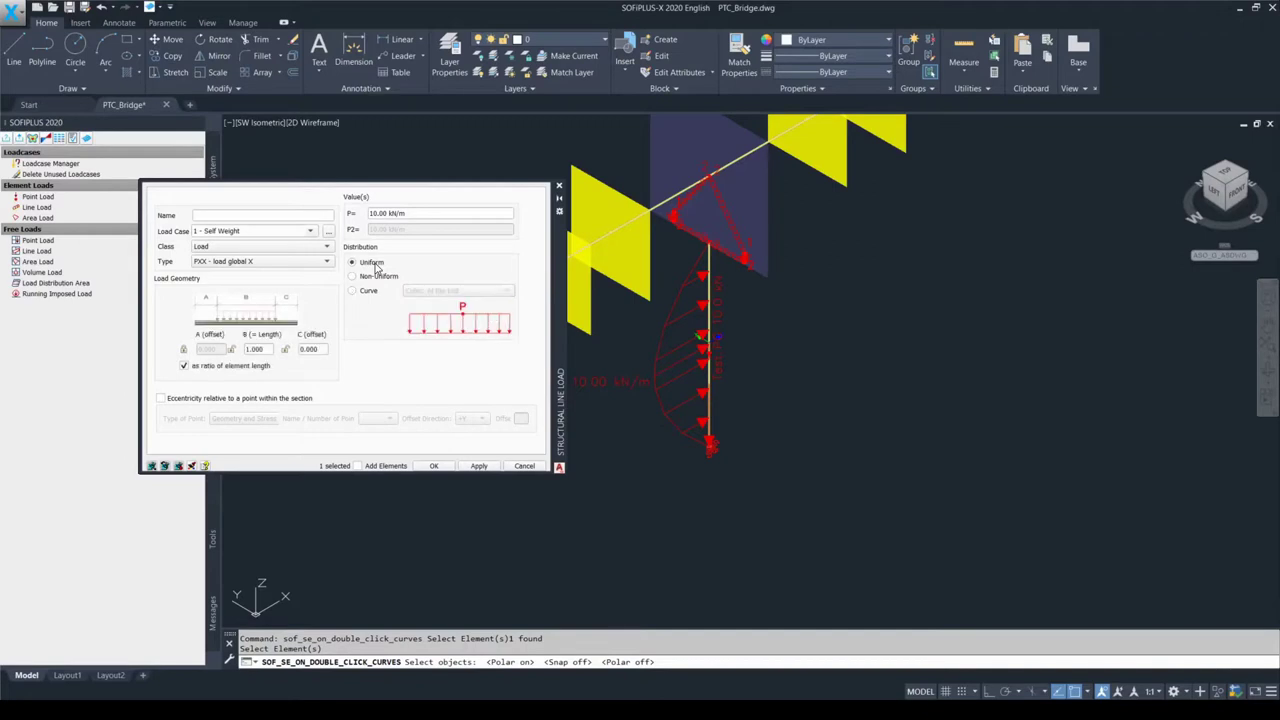
# Step: Make the column's line load Non-Uniform with an end value P2 of 20 kN/m and apply it
pyautogui.click(386, 278)
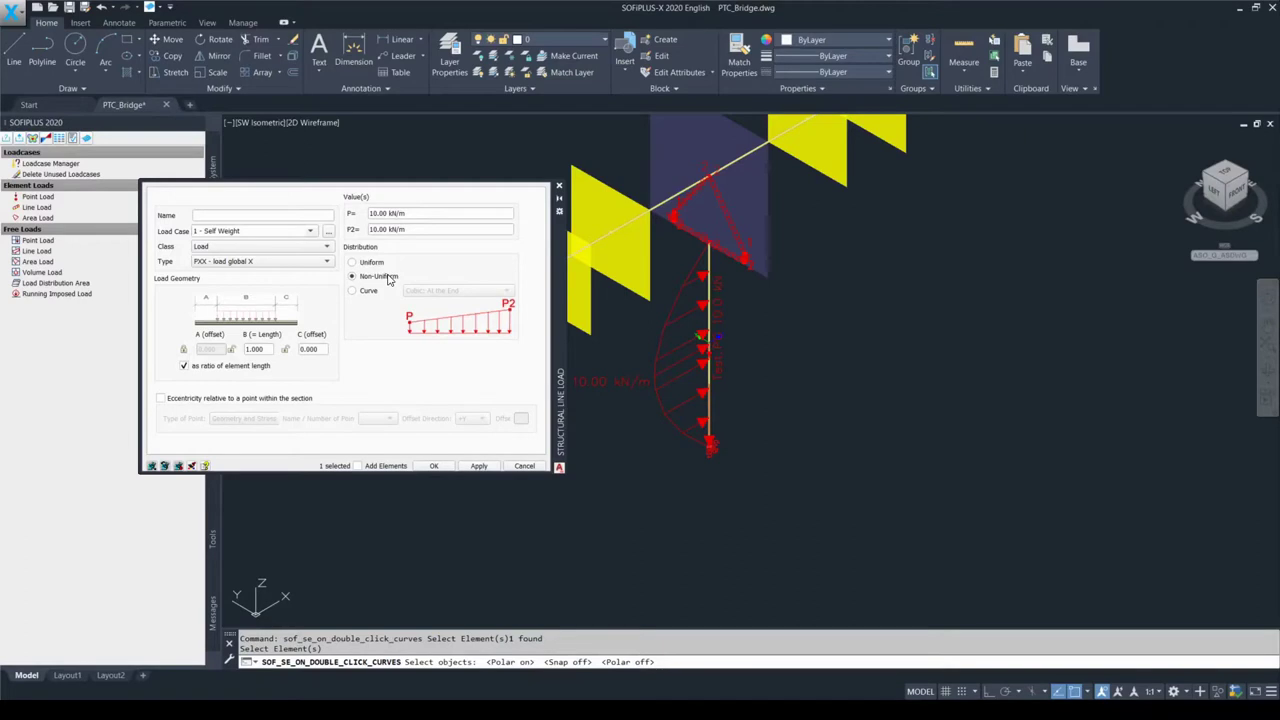
pyautogui.doubleClick(373, 229)
pyautogui.write('20')
pyautogui.click(481, 466)
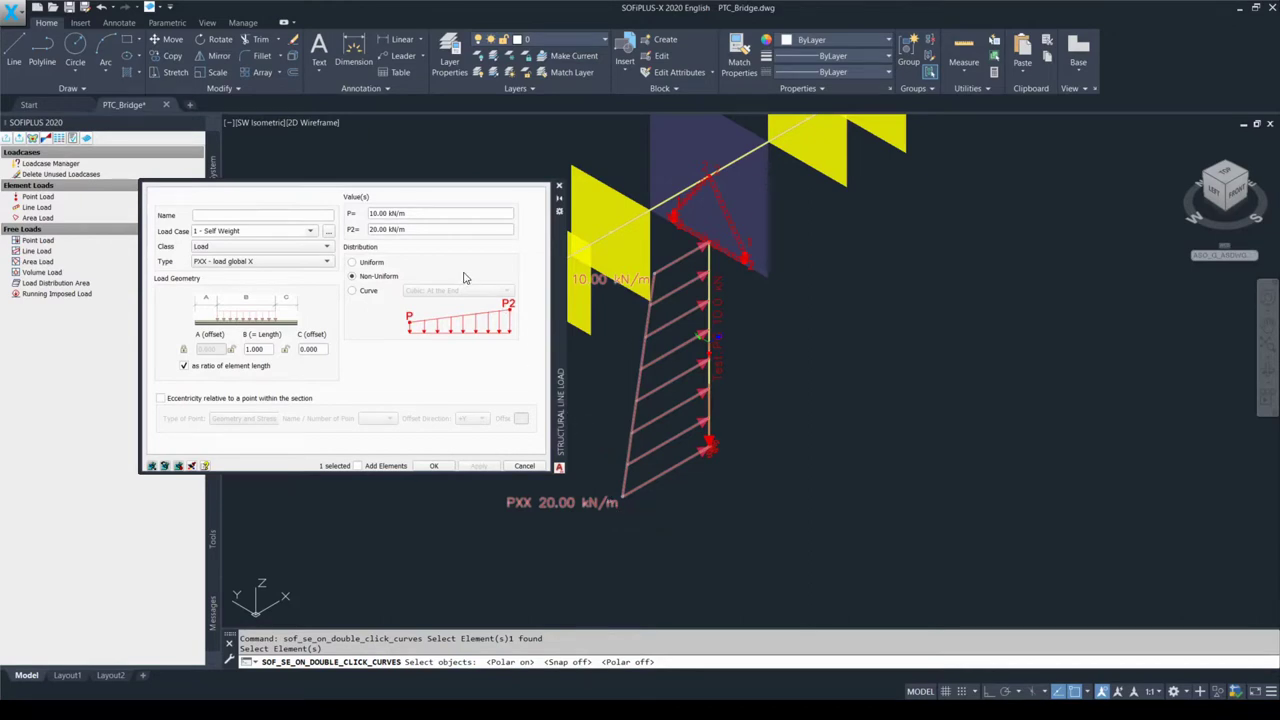
# Step: Return the column's line load to a Uniform distribution and apply it
pyautogui.click(352, 262)
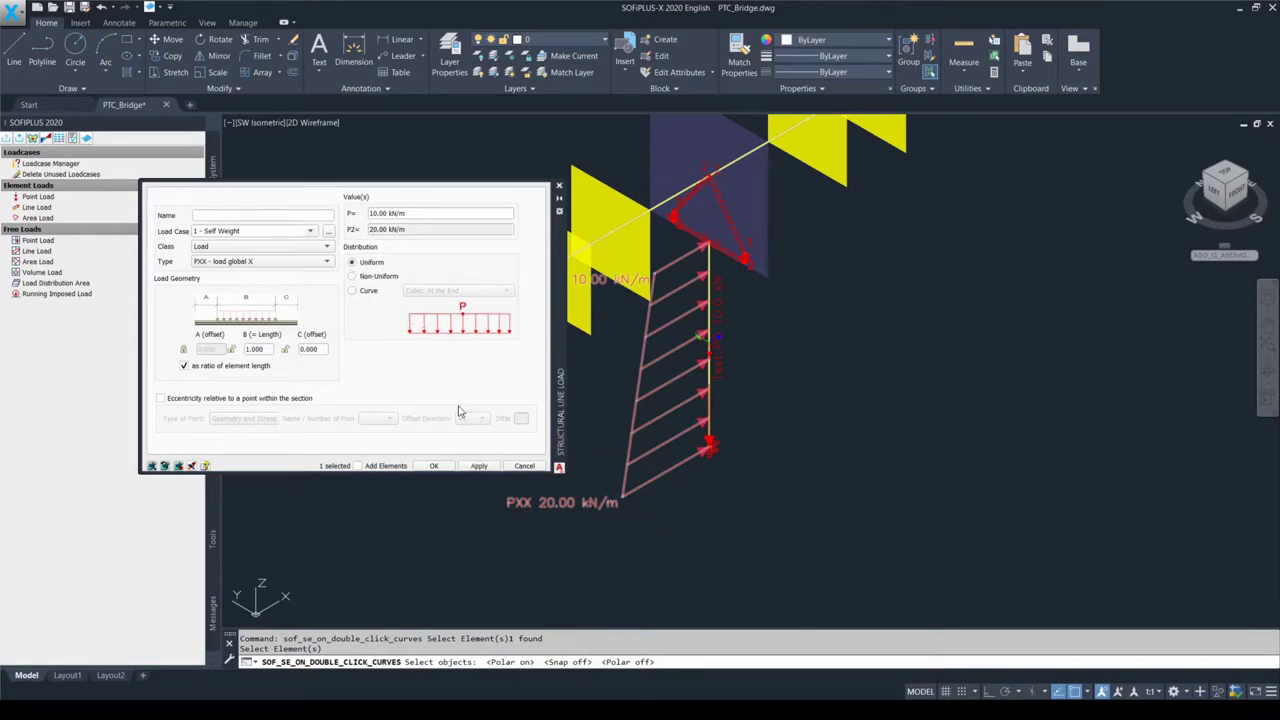
pyautogui.click(479, 466)
pyautogui.press('F9')
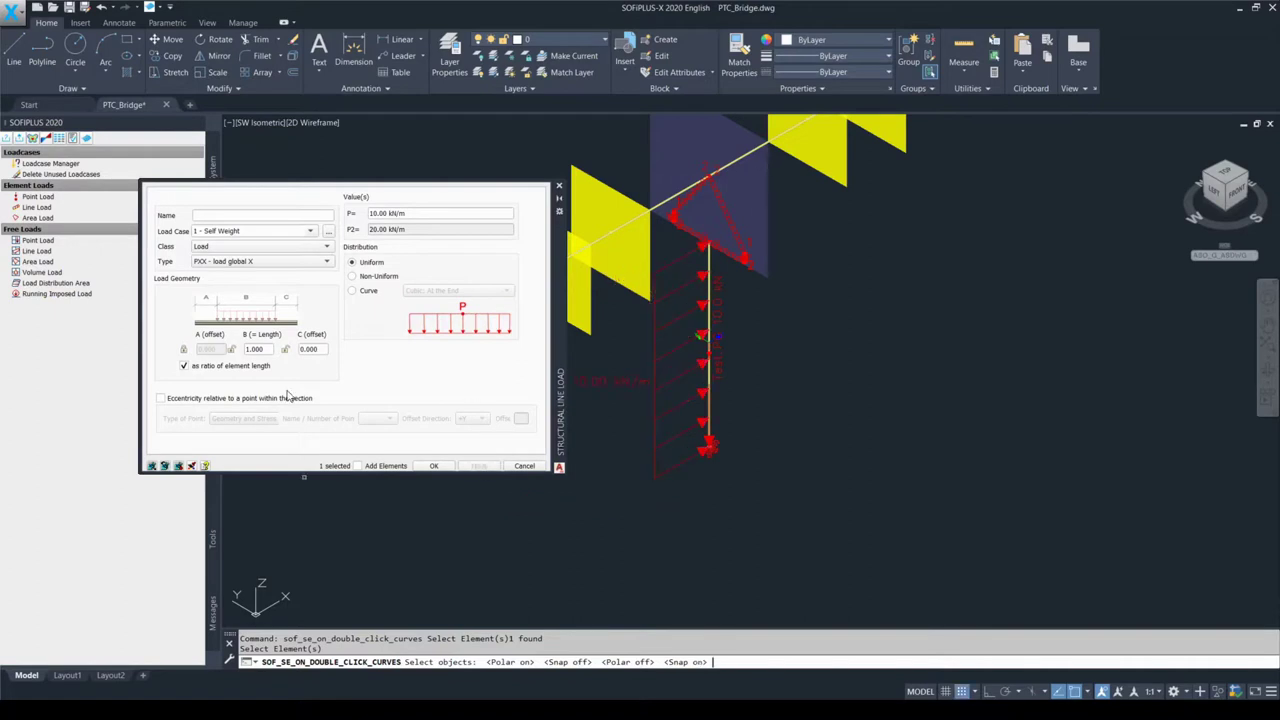
# Step: Try an eccentricity relative to a section point with offset direction -Z and a 0.2 m offset, and switch it off again
pyautogui.click(161, 399)
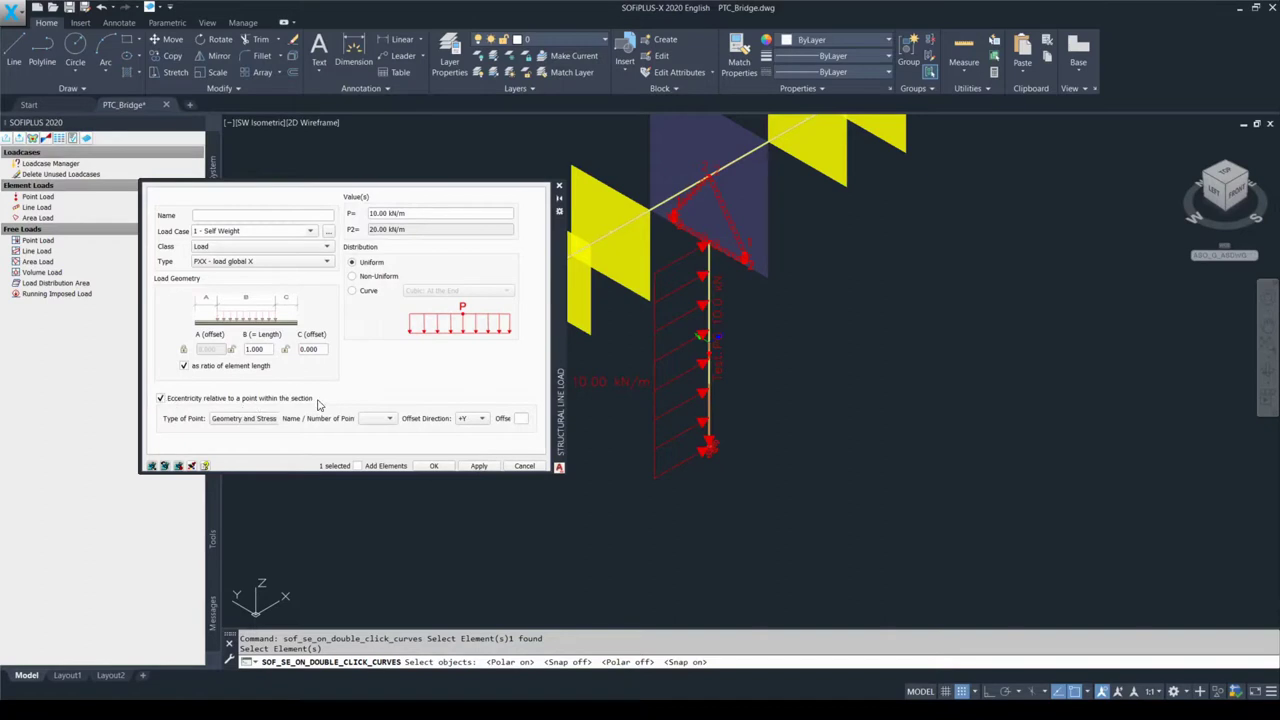
pyautogui.press('F9')
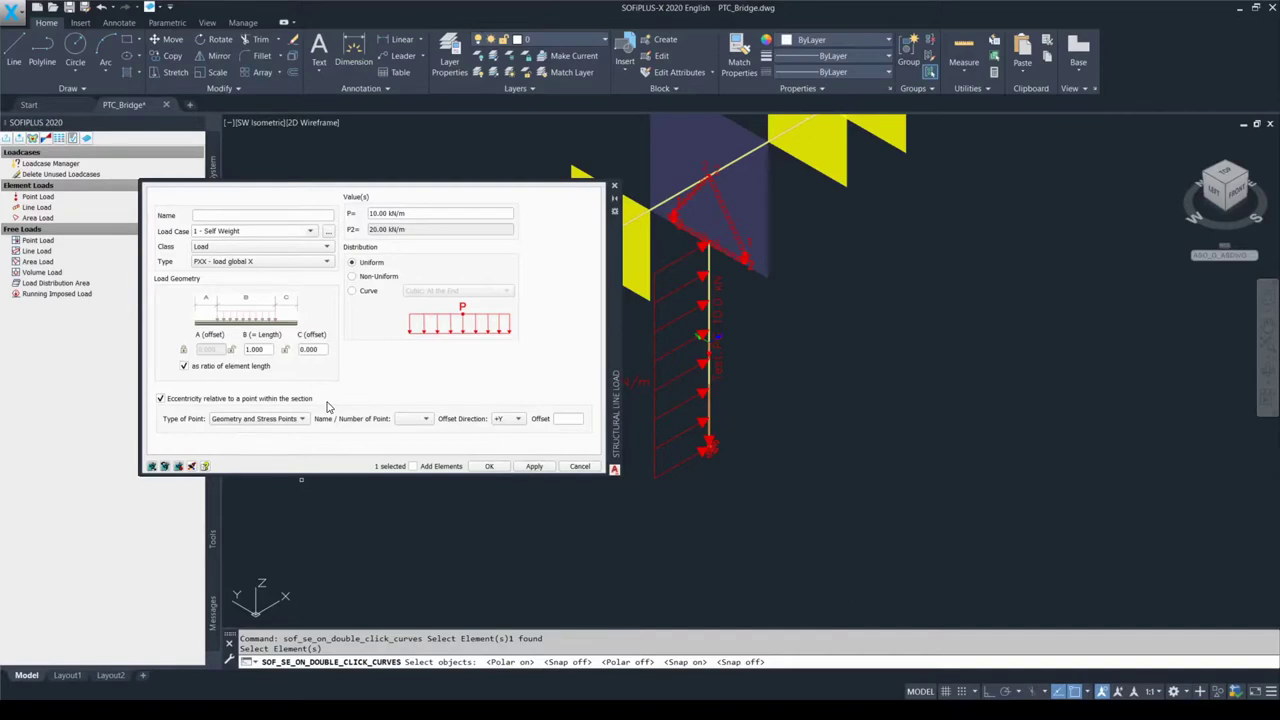
pyautogui.click(516, 420)
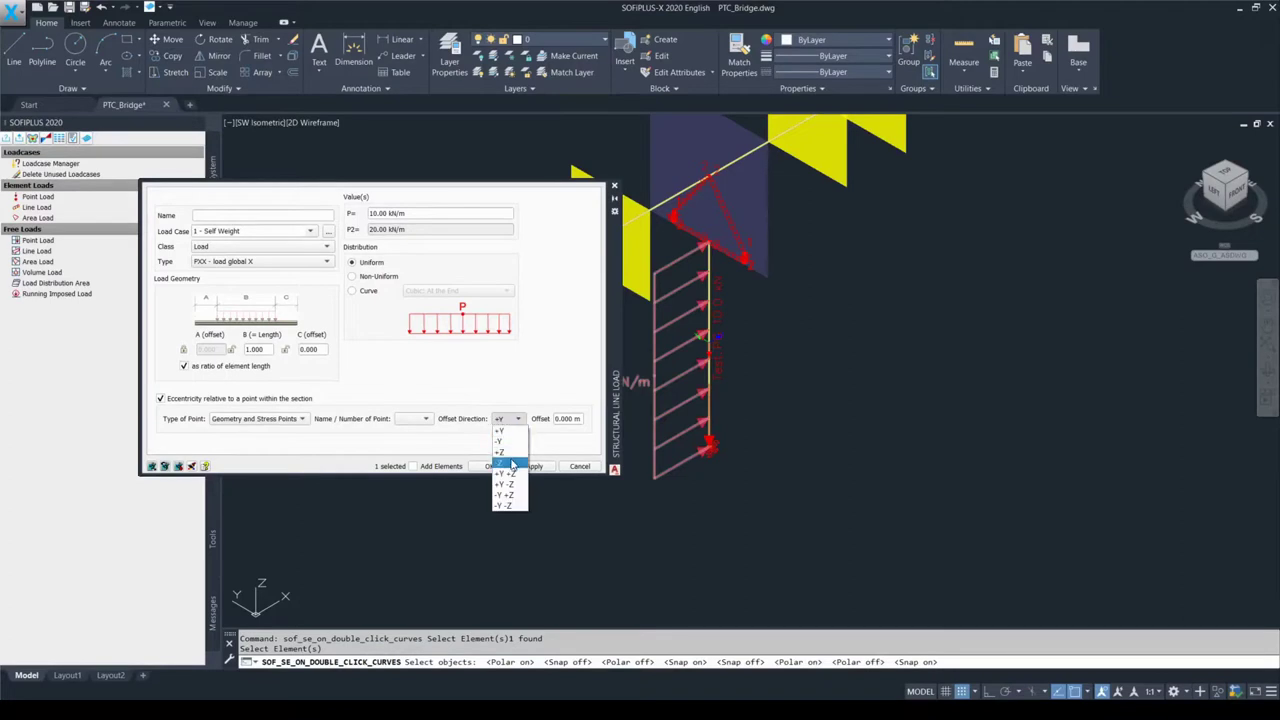
pyautogui.click(510, 463)
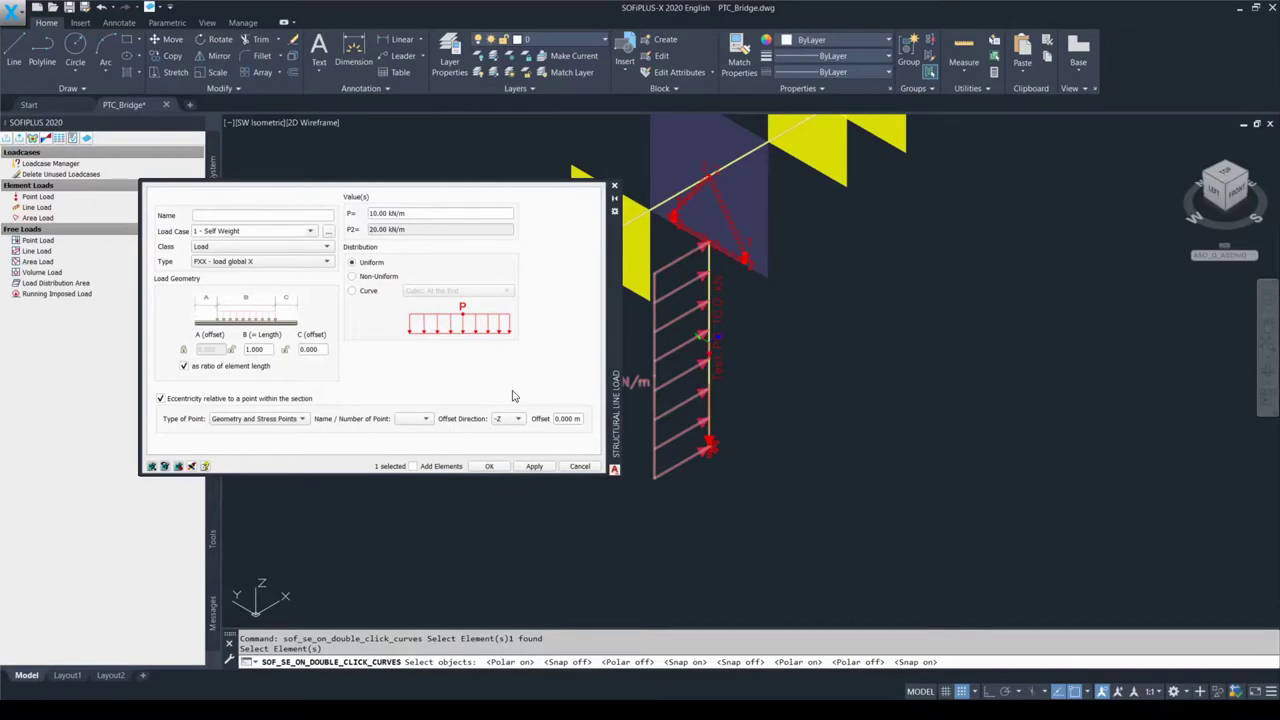
pyautogui.doubleClick(565, 419)
pyautogui.write('0.2')
pyautogui.press('Tab')
pyautogui.click(303, 419)
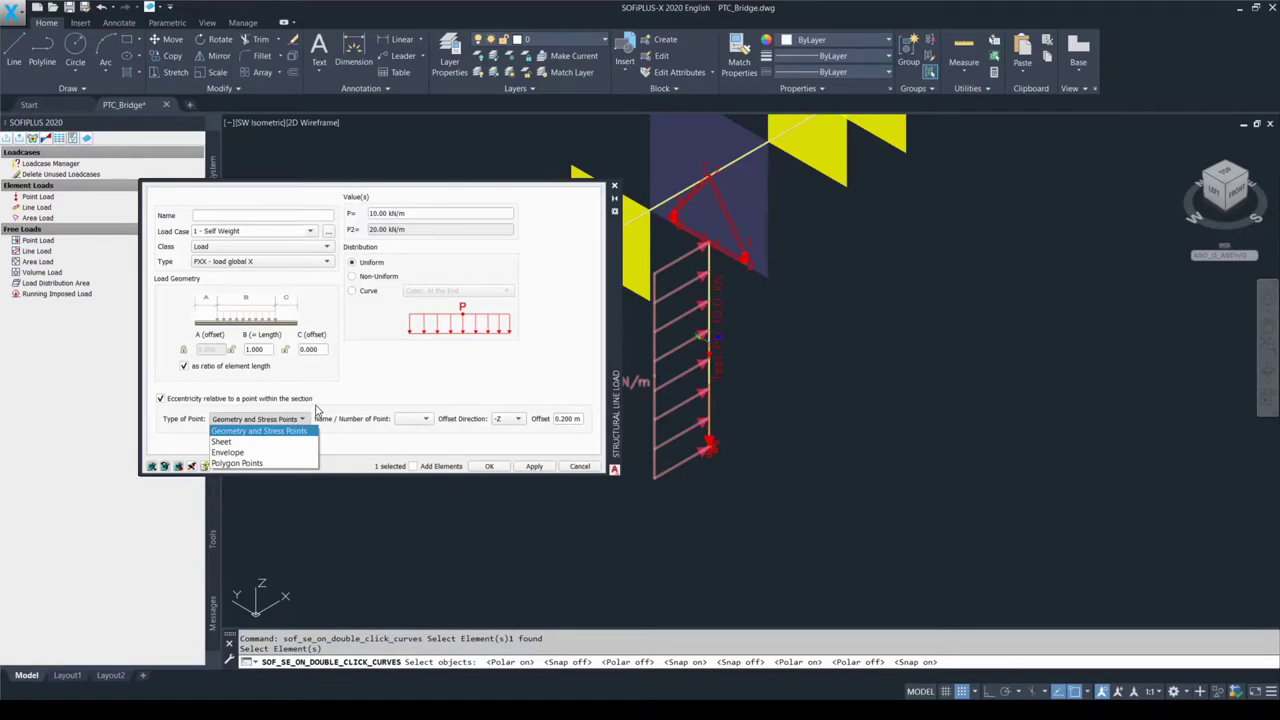
pyautogui.click(317, 402)
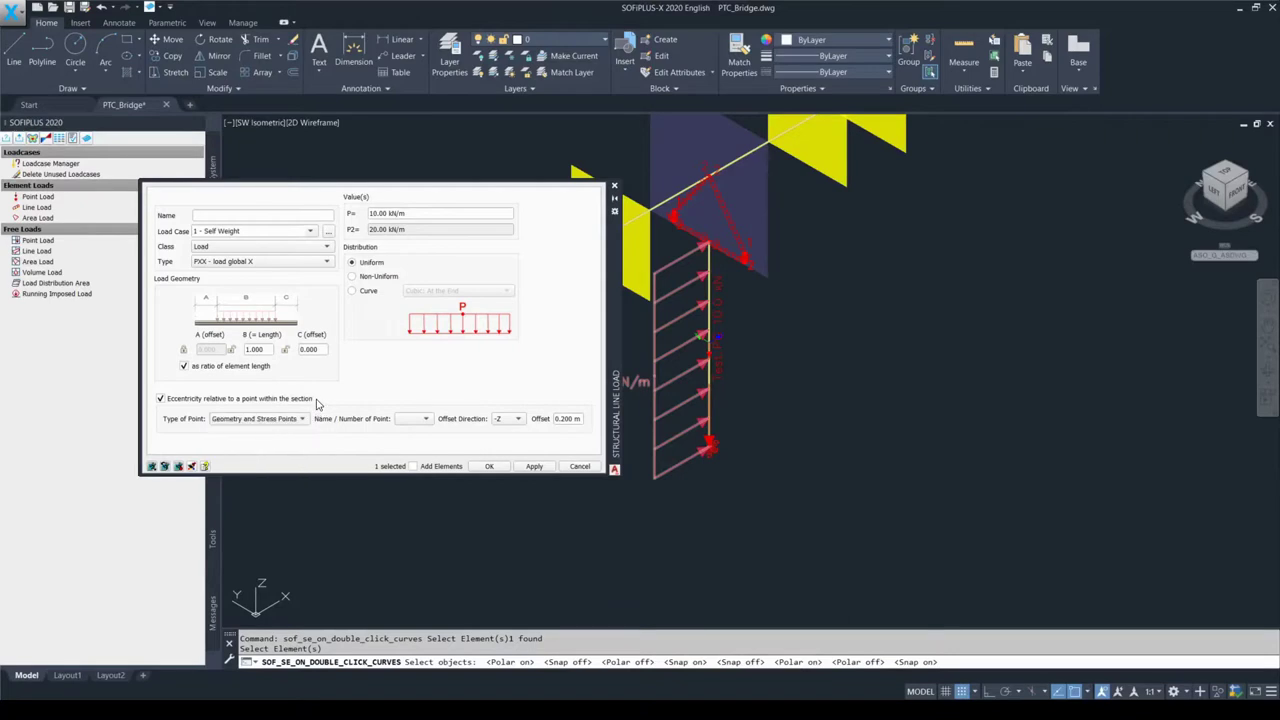
pyautogui.click(161, 400)
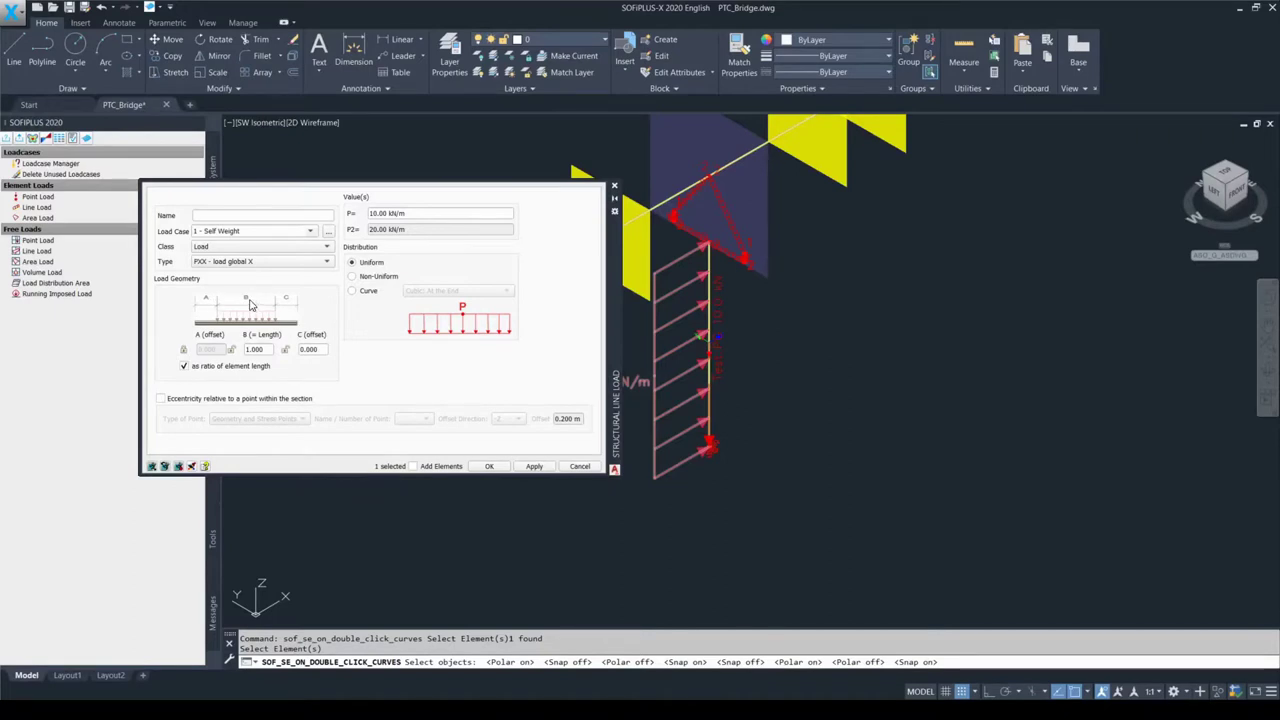
# Step: Set the line load's length B to 0.5 of the element length and apply it
pyautogui.press('alt')
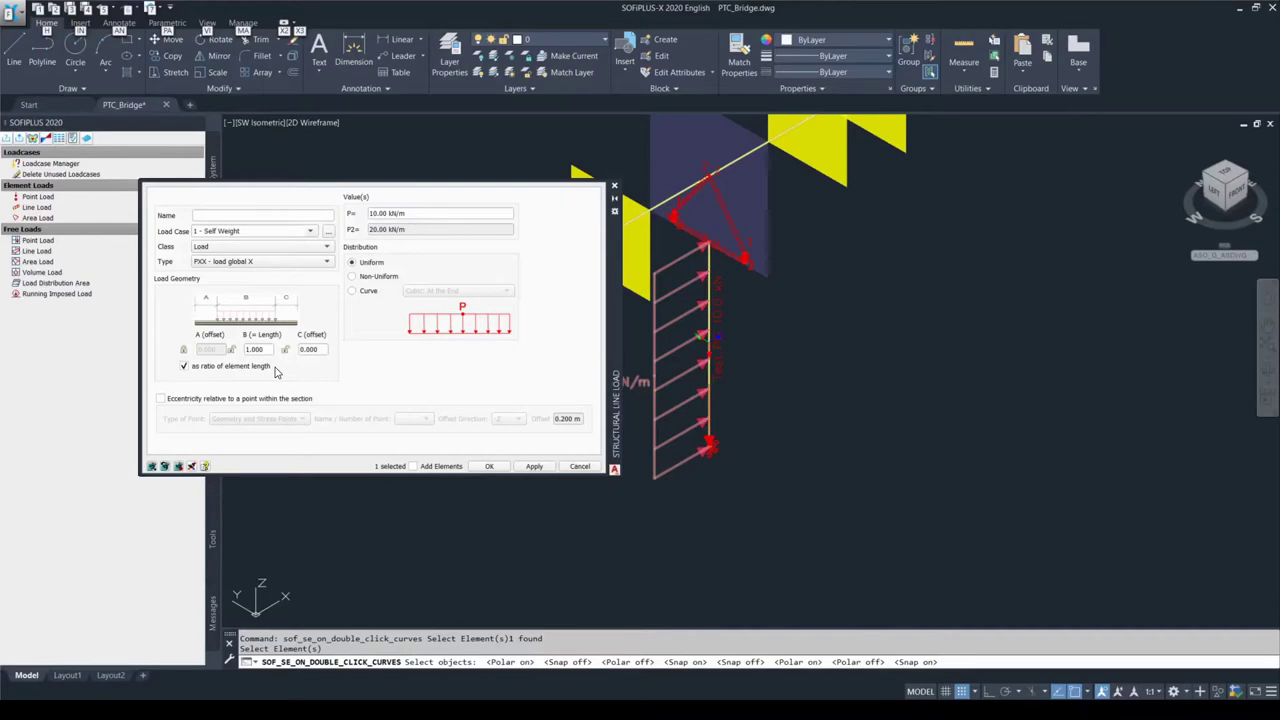
pyautogui.press('alt')
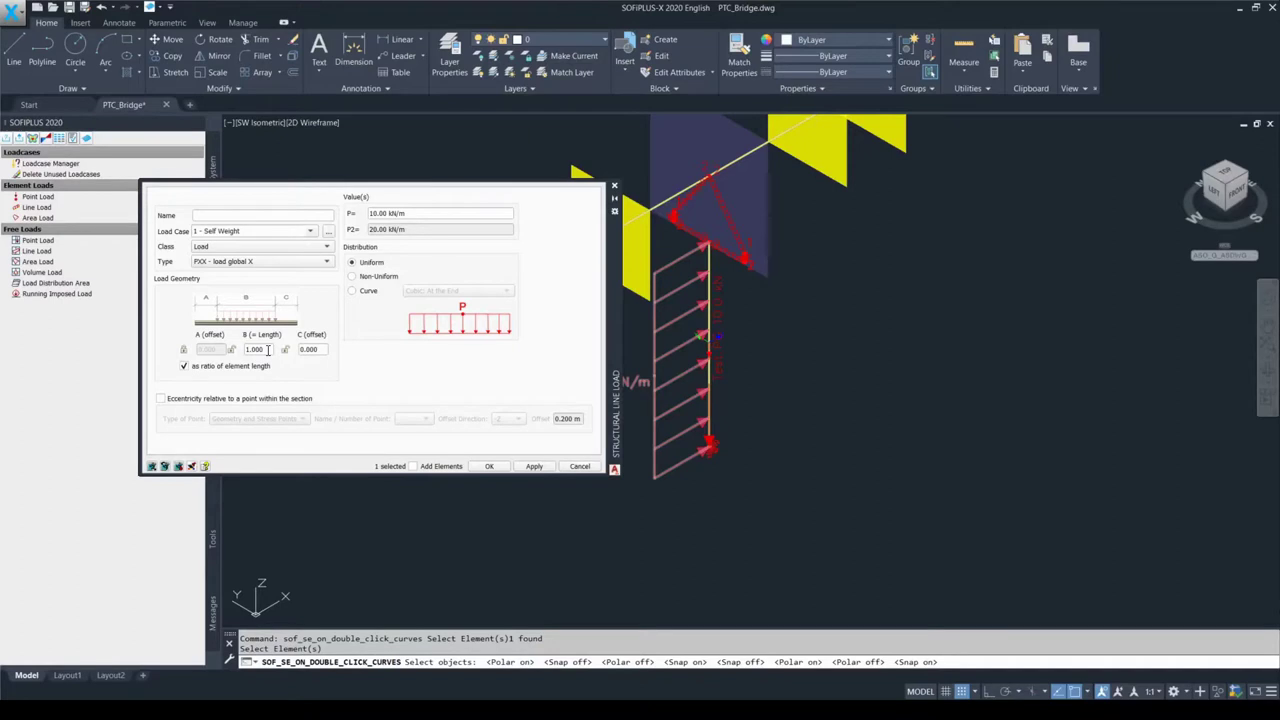
pyautogui.doubleClick(268, 349)
pyautogui.write('0.5')
pyautogui.press('Tab')
pyautogui.click(534, 466)
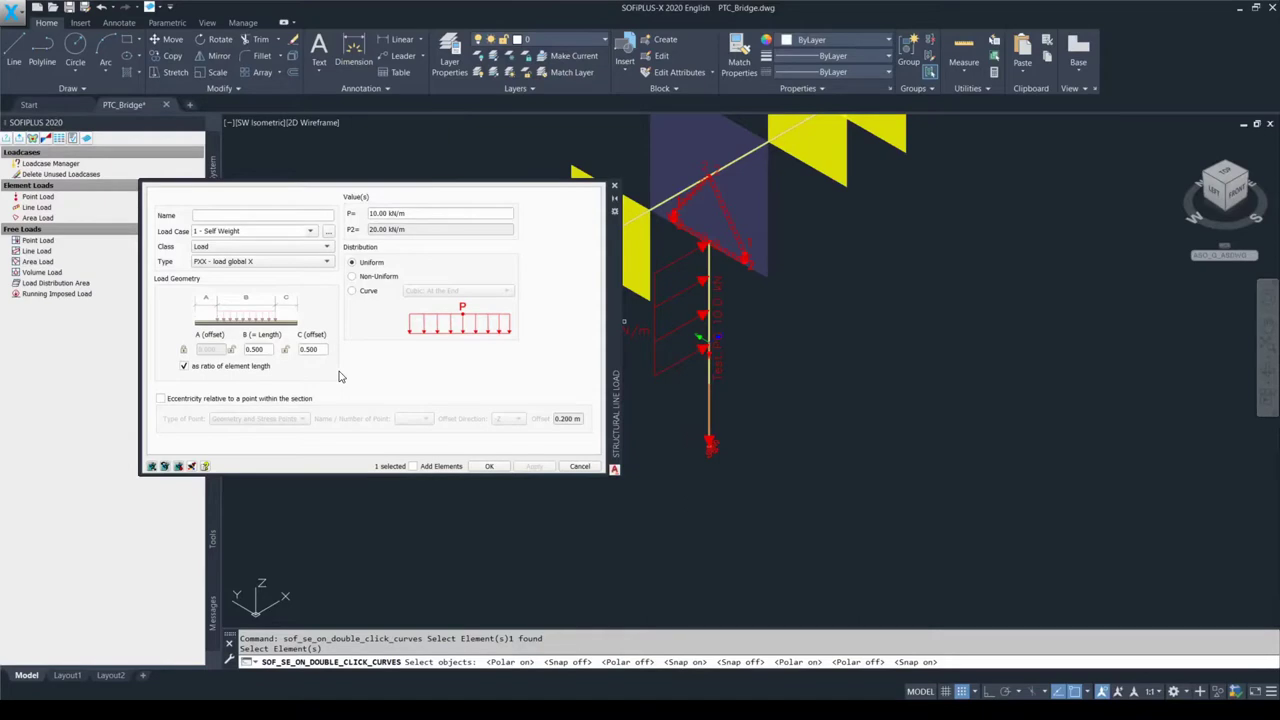
# Step: Lock the load length B, set offset A to 0.25 of the element length, and apply the change
pyautogui.press('alt')
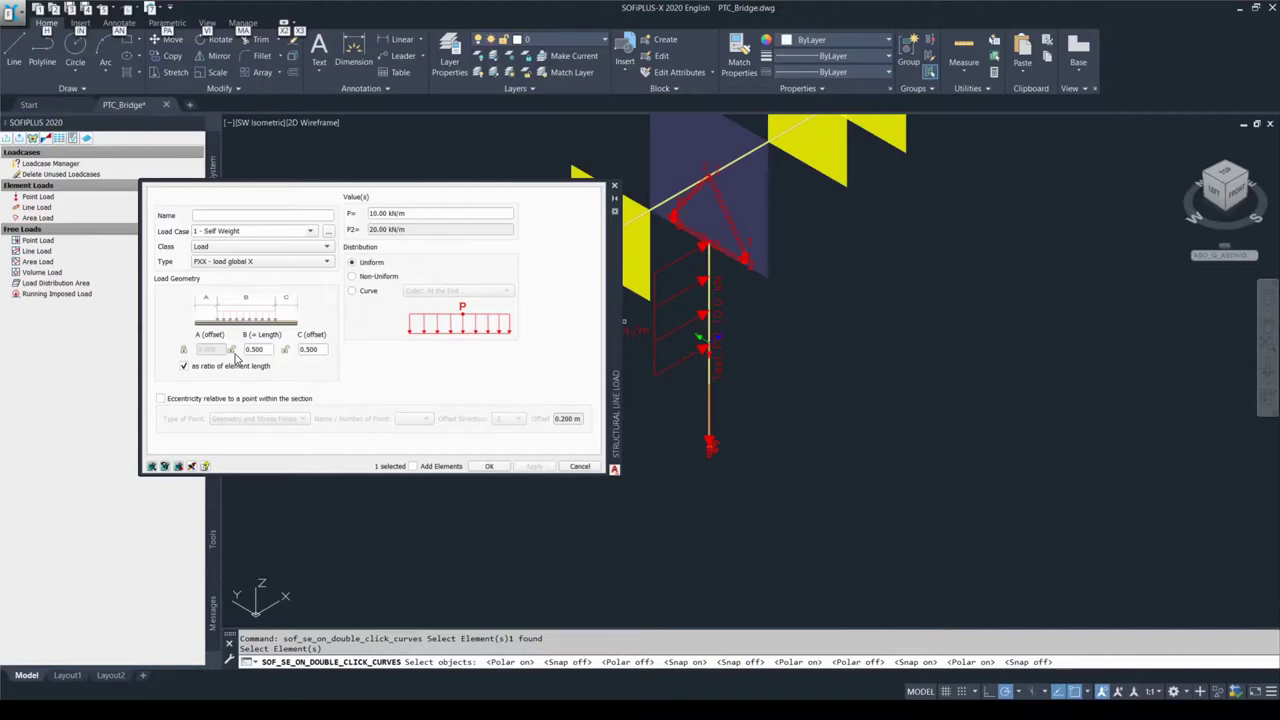
pyautogui.click(233, 350)
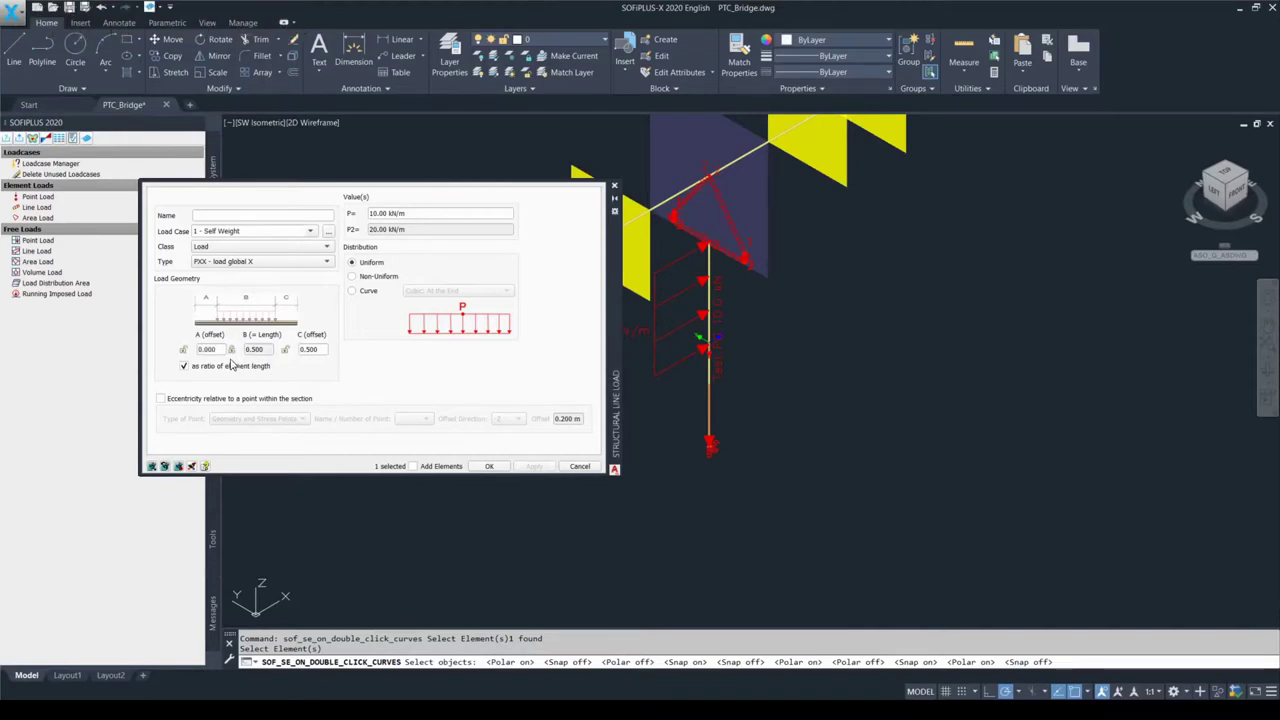
pyautogui.doubleClick(222, 349)
pyautogui.write('0')
pyautogui.press('Tab')
pyautogui.click(533, 467)
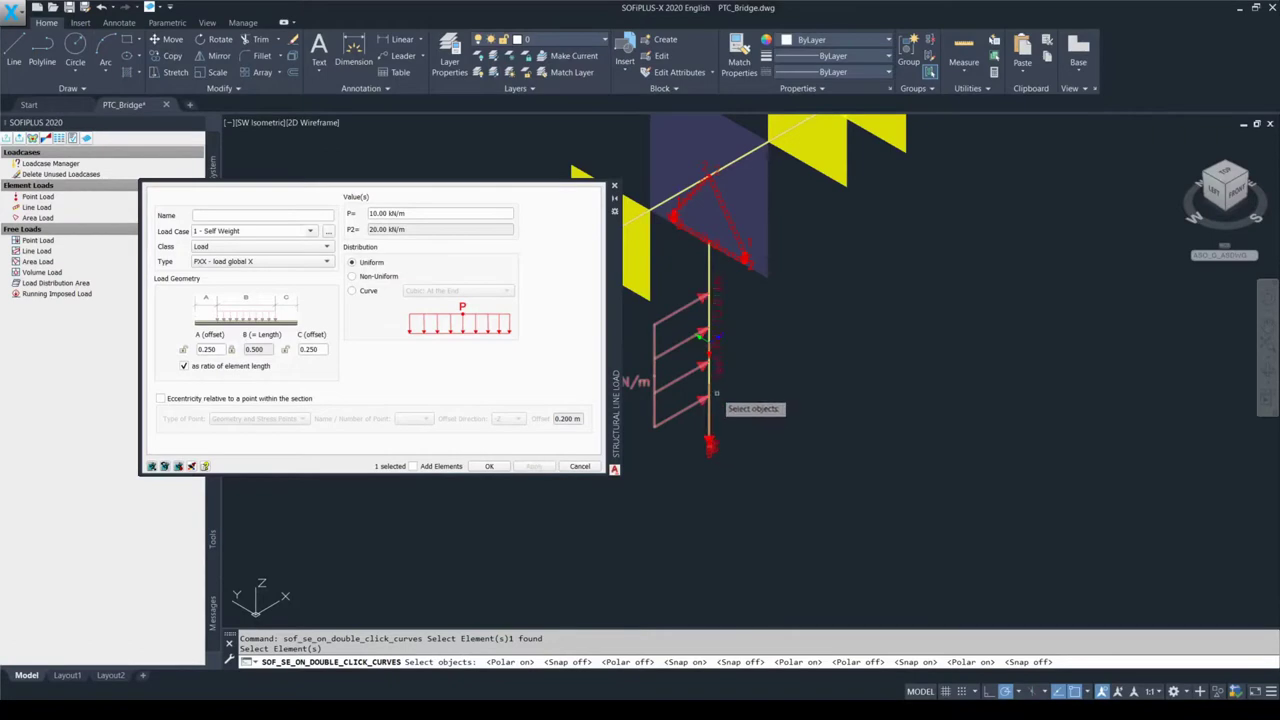
# Step: Toggle the line load's ratio-of-element-length option off and back on, and confirm its properties
pyautogui.click(185, 367)
pyautogui.click(184, 367)
pyautogui.click(524, 467)
pyautogui.click(499, 467)
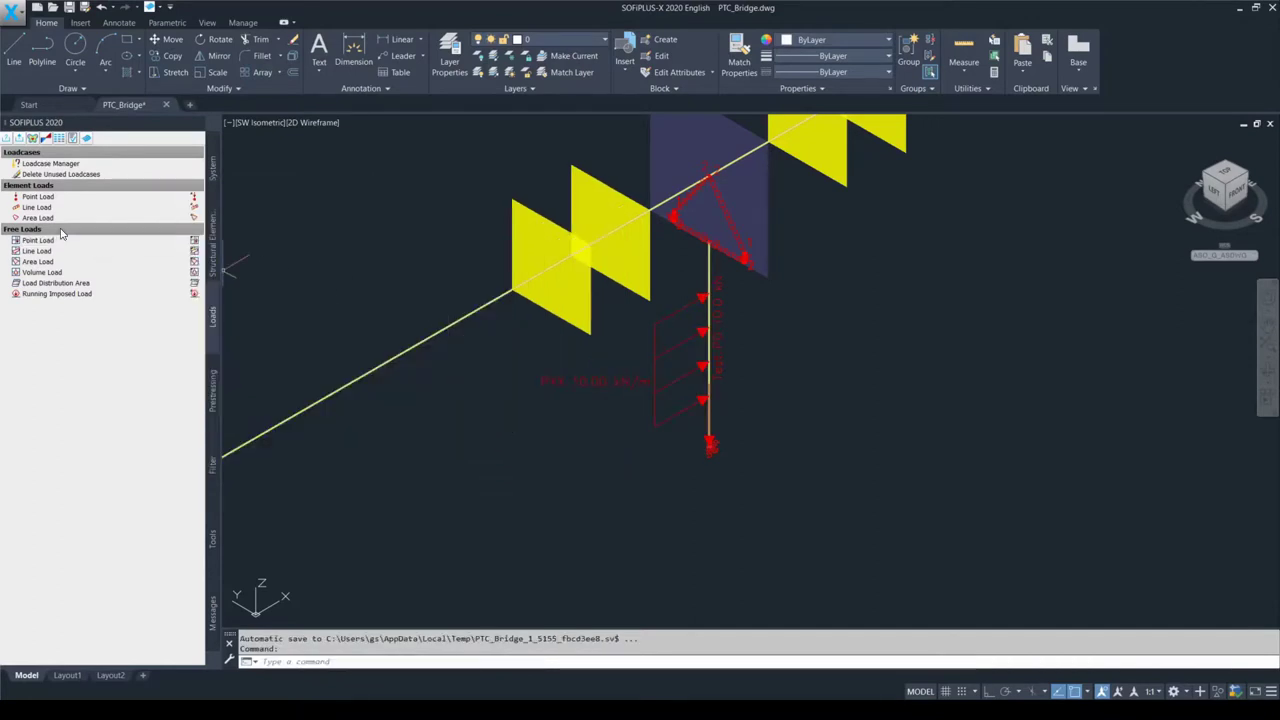
# Step: Draw a uniform 10 kN/m free line load of type PYY - load global Y from the column's base to its top
pyautogui.press('F10')
pyautogui.press('F9')
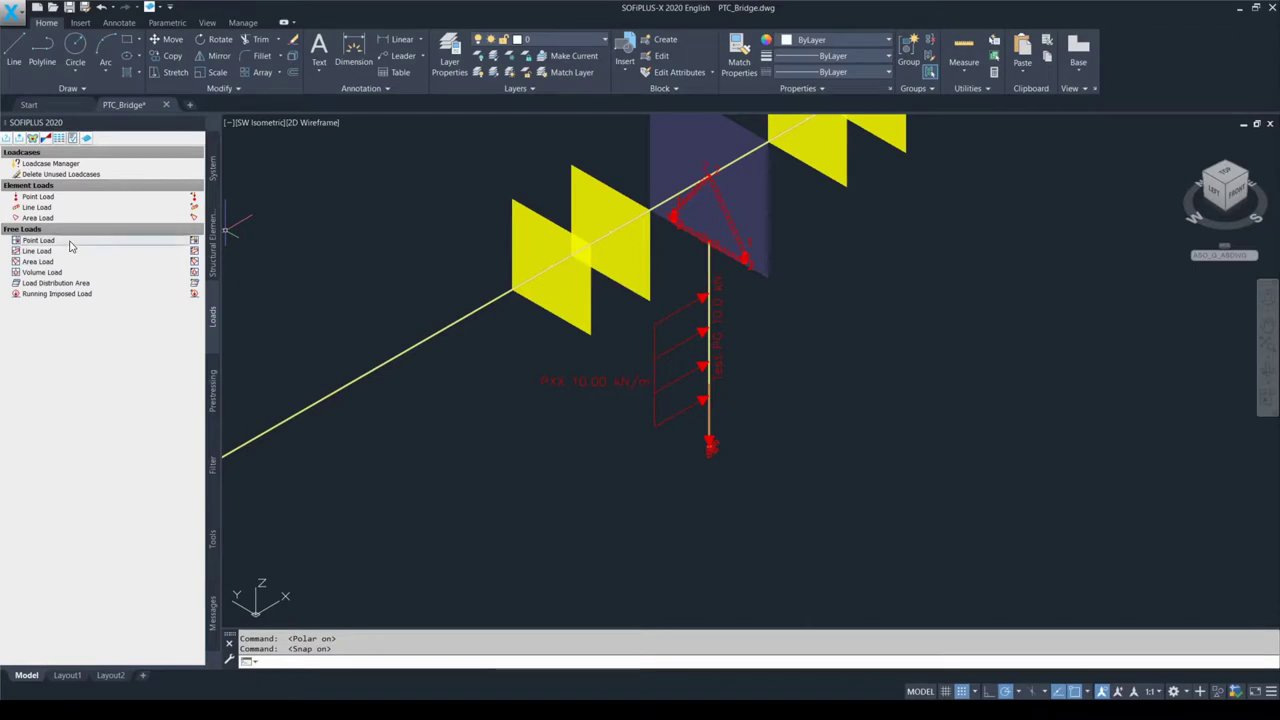
pyautogui.click(59, 254)
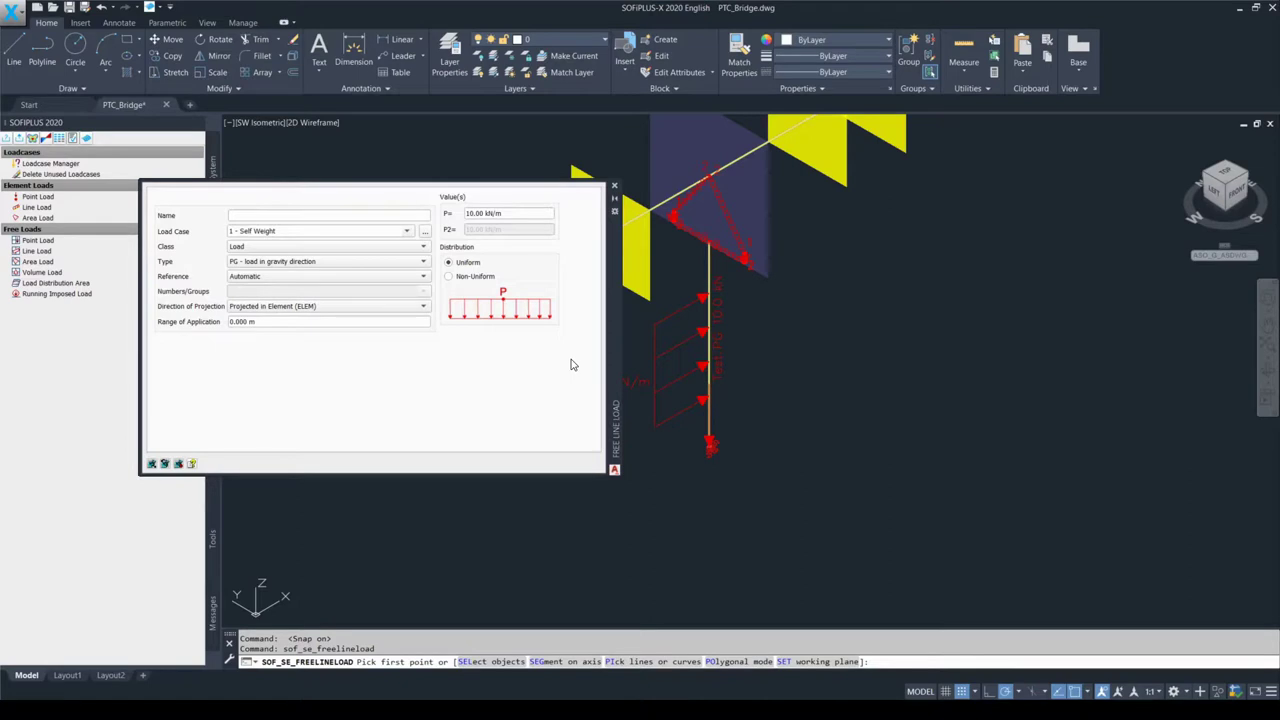
pyautogui.press('F10')
pyautogui.press('F9')
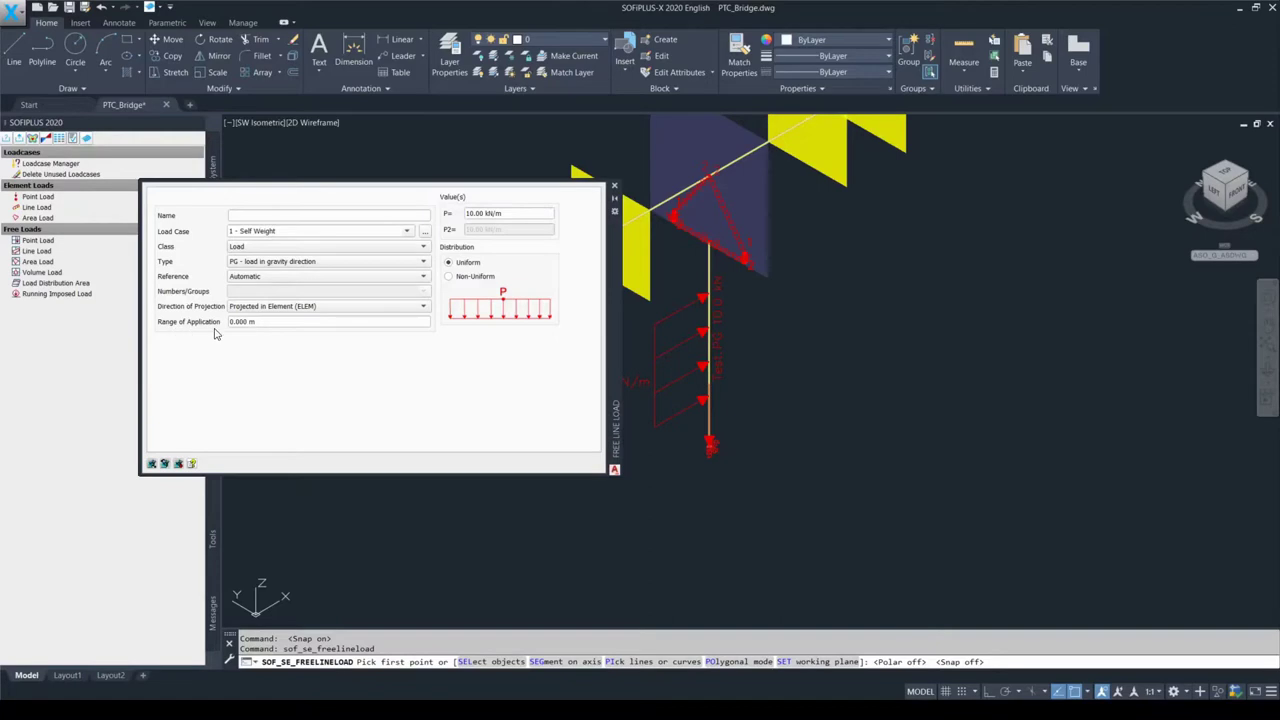
pyautogui.press('F10')
pyautogui.press('F9')
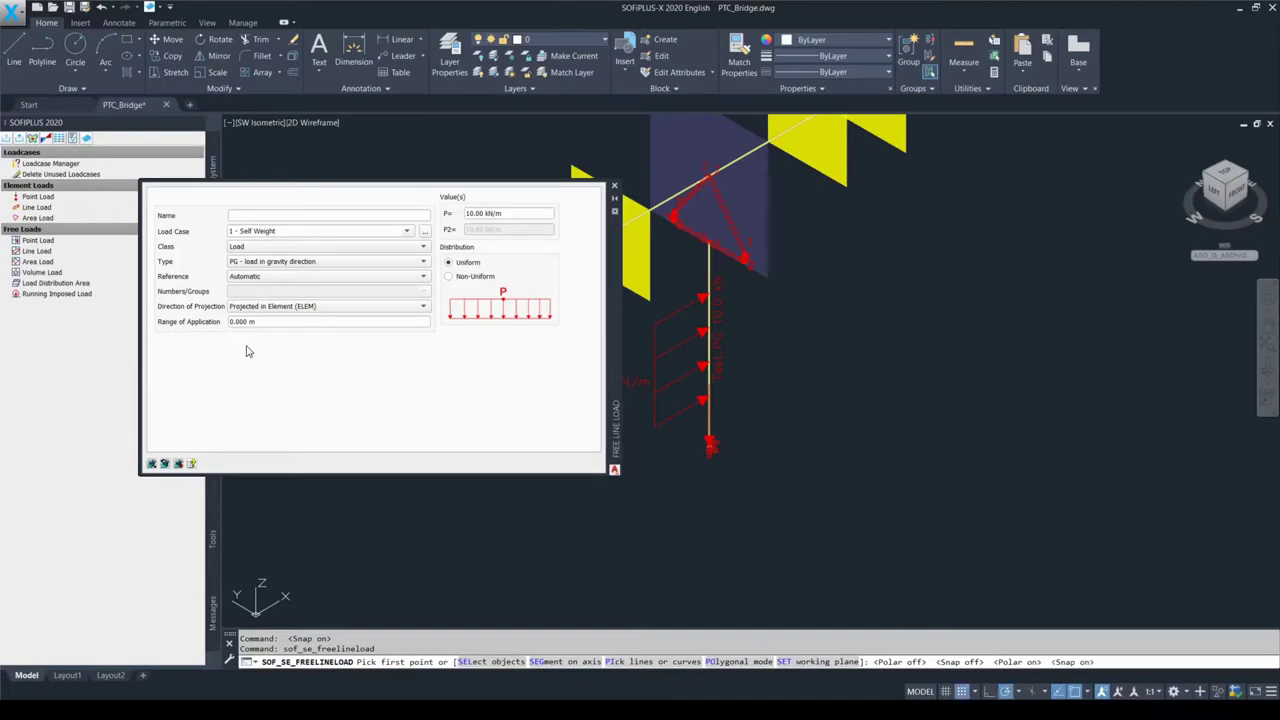
pyautogui.click(248, 263)
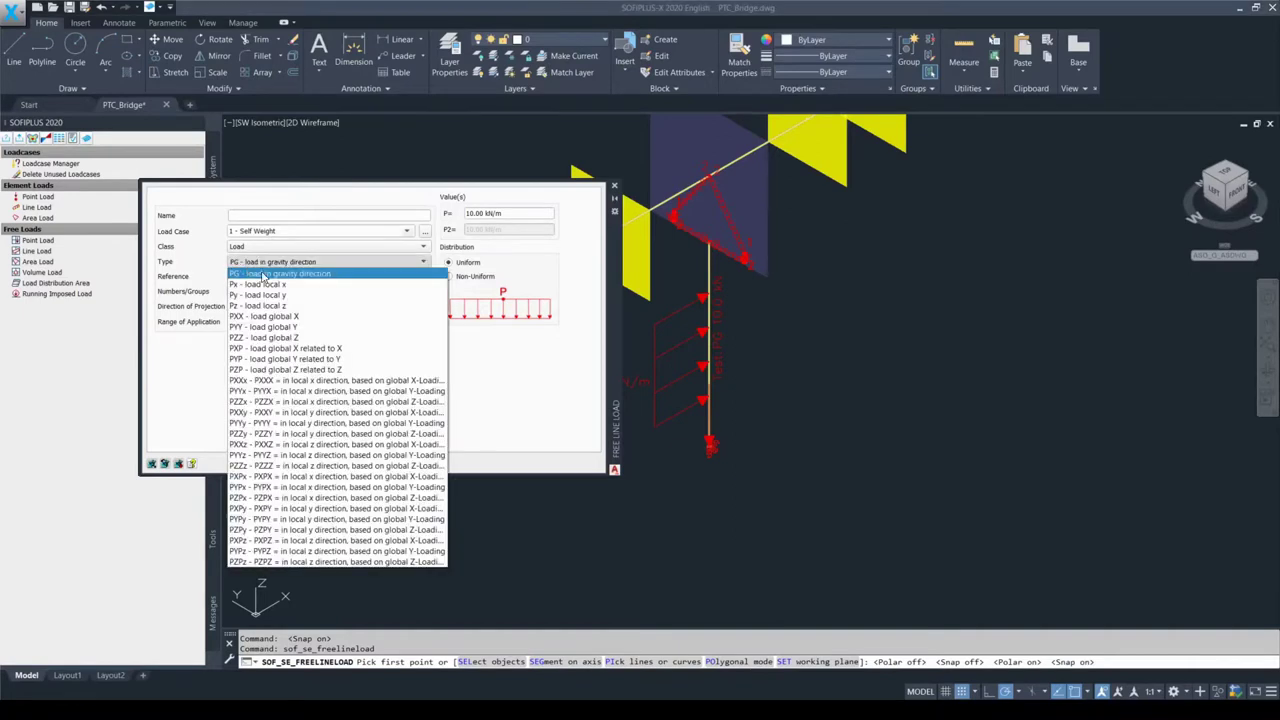
pyautogui.click(322, 328)
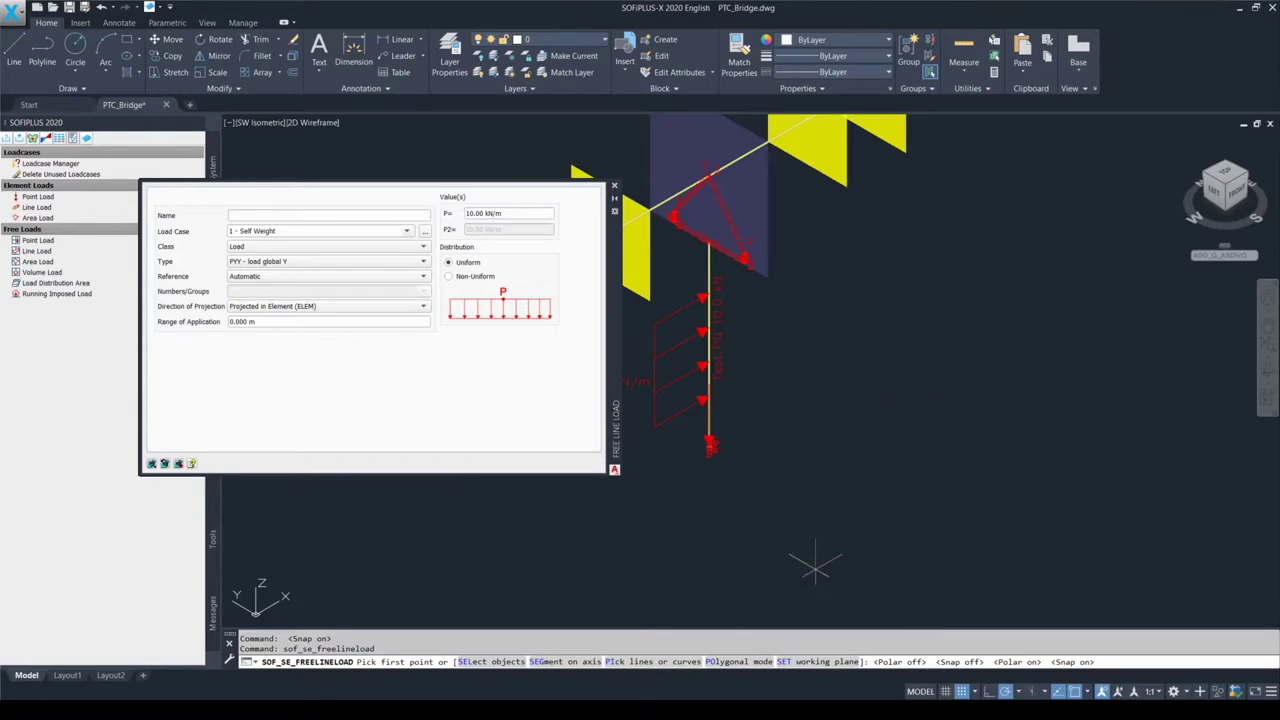
pyautogui.click(961, 692)
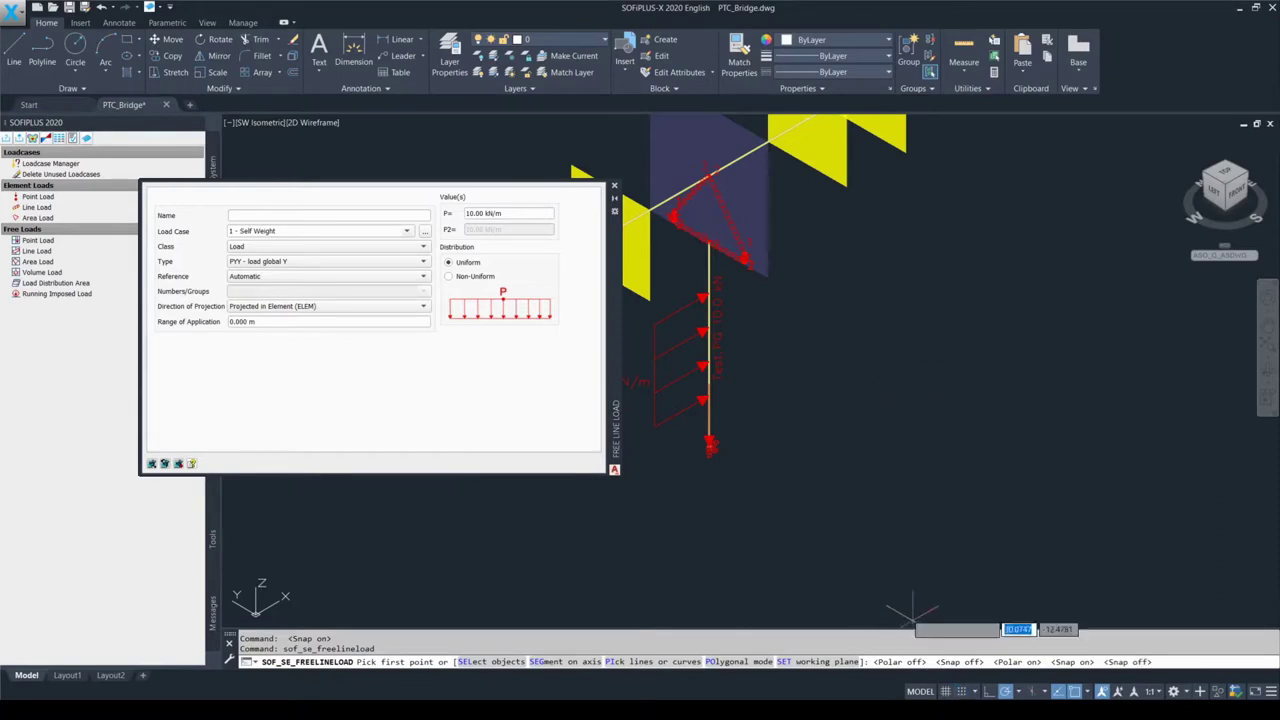
pyautogui.click(709, 441)
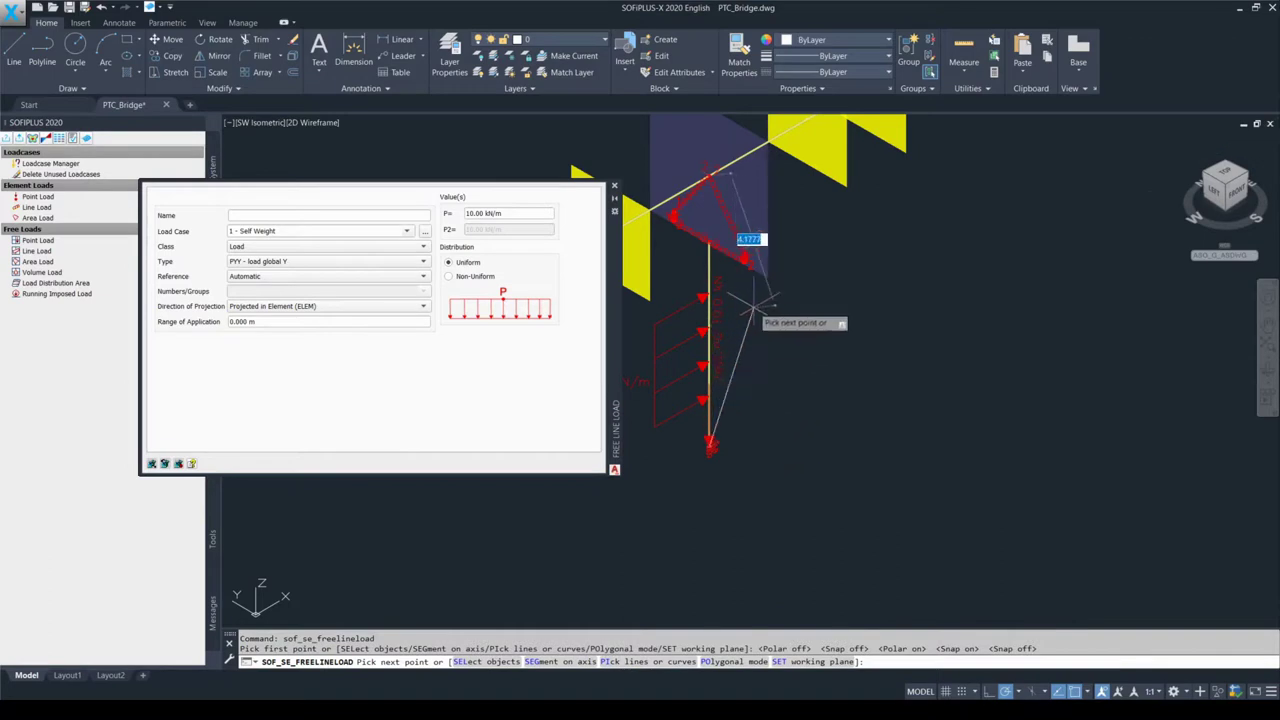
pyautogui.click(711, 242)
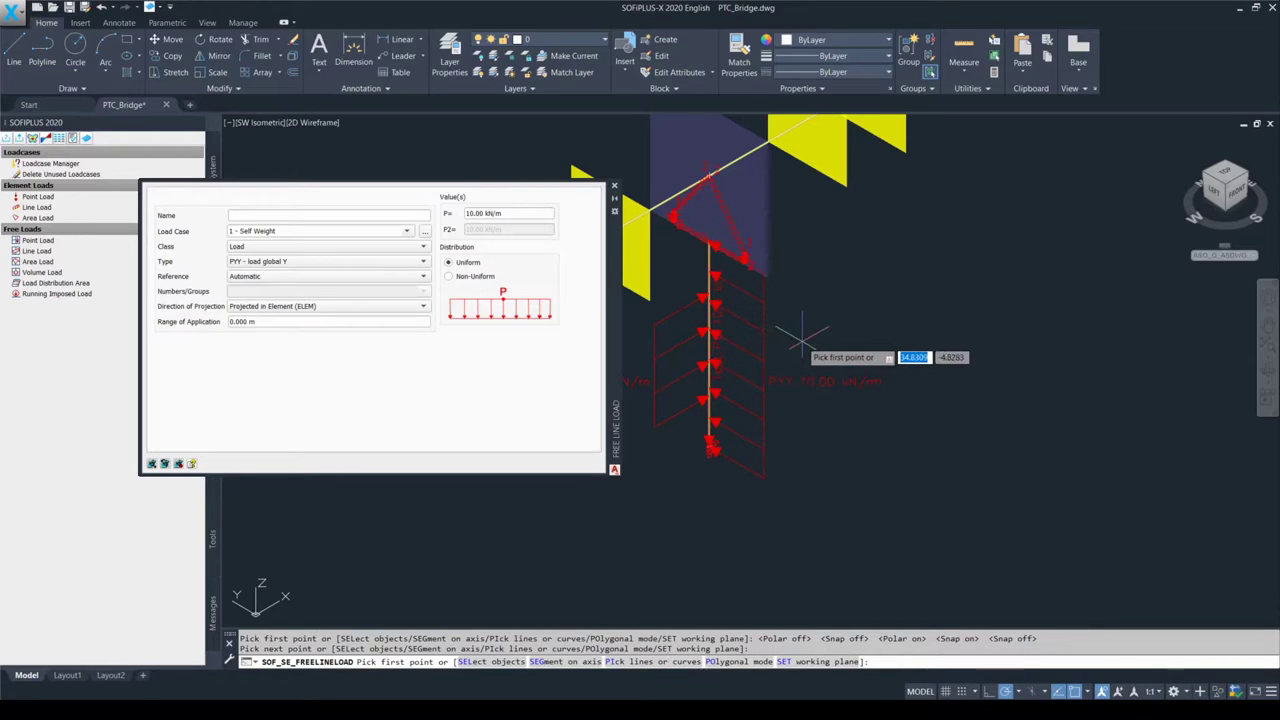
pyautogui.press('Escape')
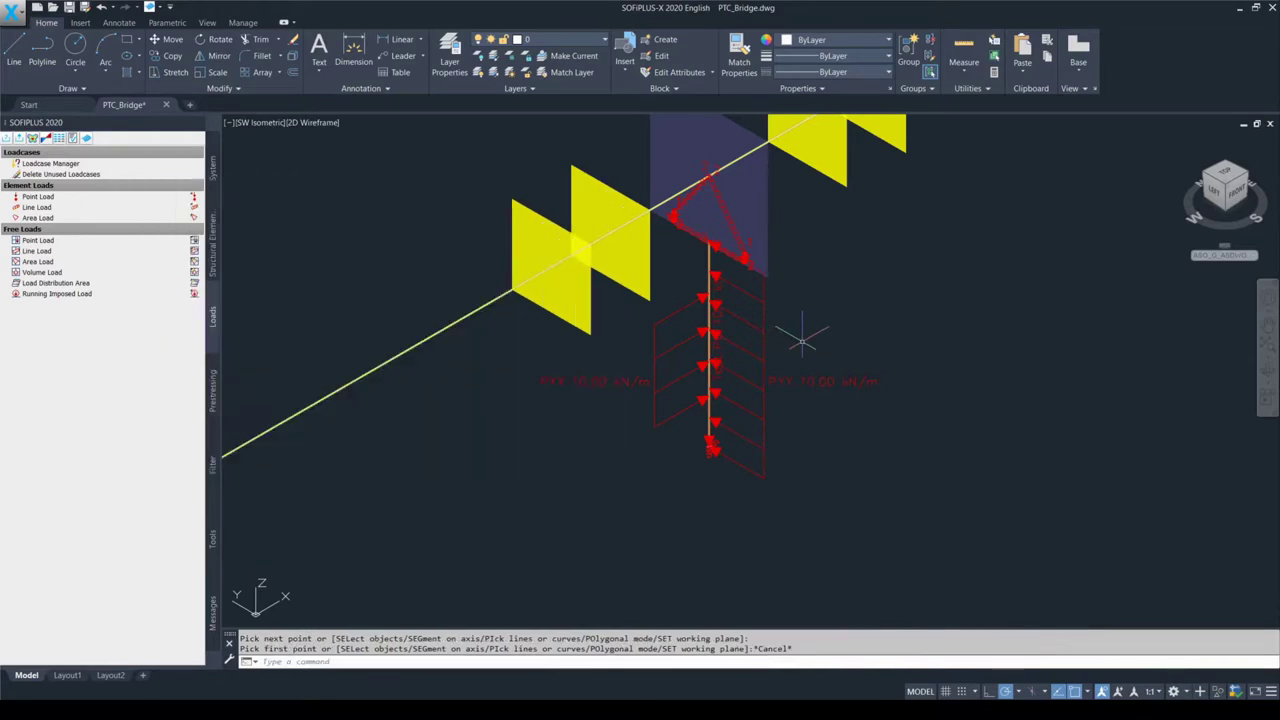
# Step: Move the column element by its base point to an empty spot in front of the bridge axis, with grid snap off
pyautogui.press('F10')
pyautogui.press('F9')
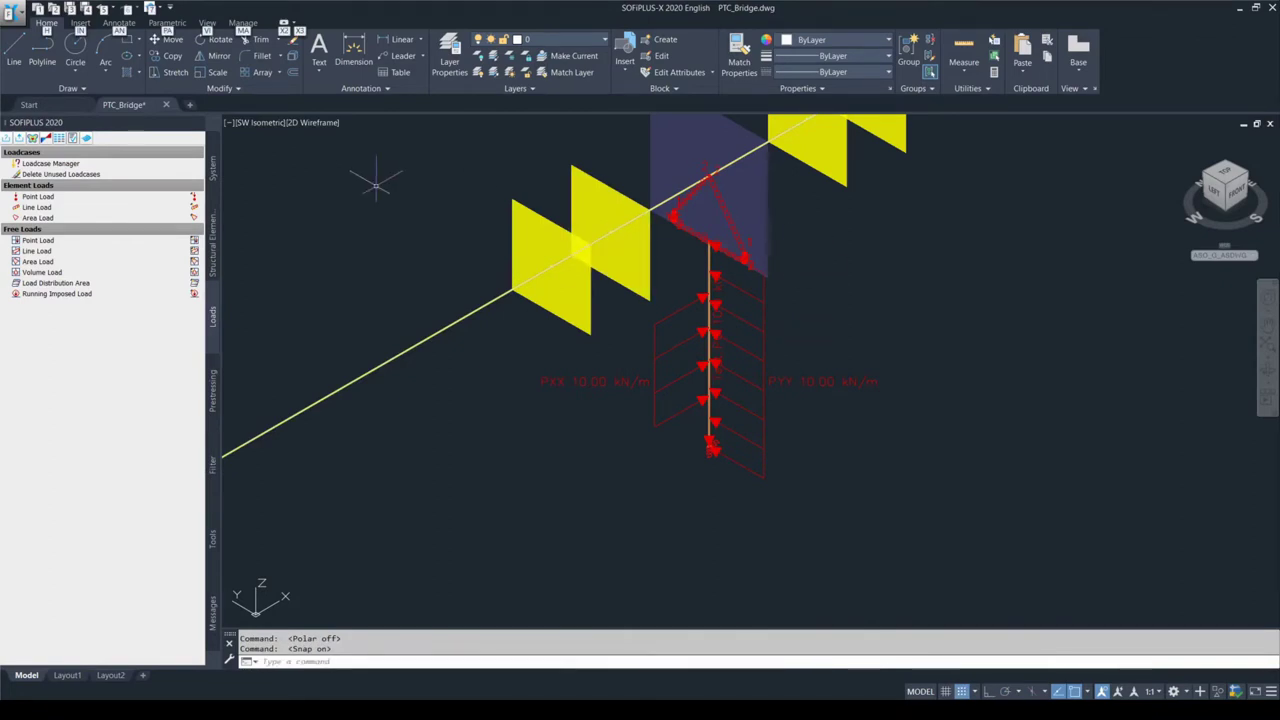
pyautogui.click(165, 39)
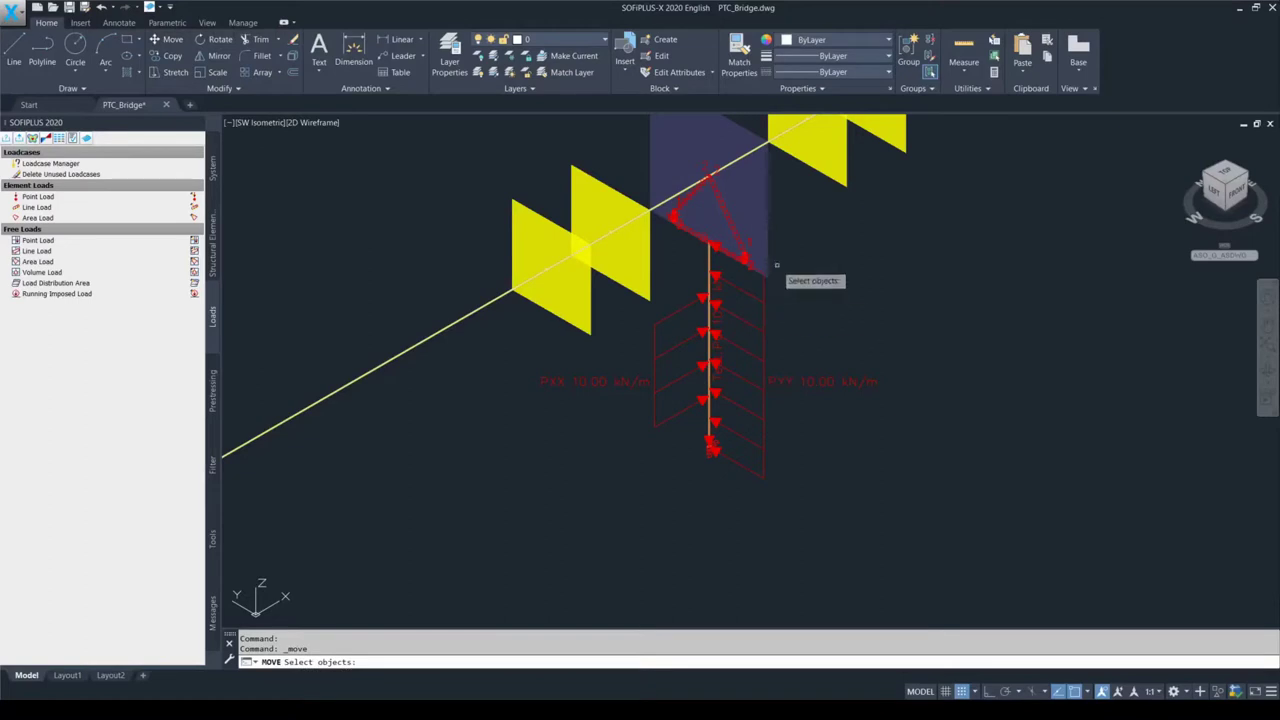
pyautogui.click(707, 228)
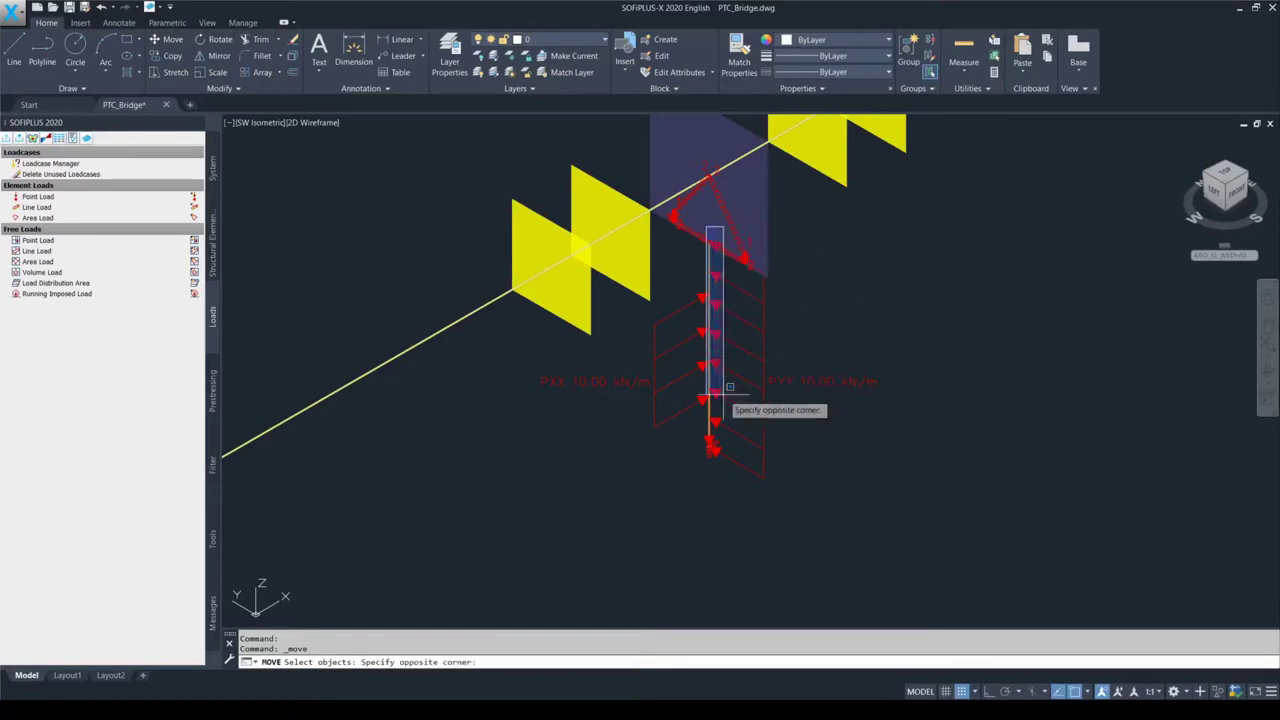
pyautogui.click(725, 450)
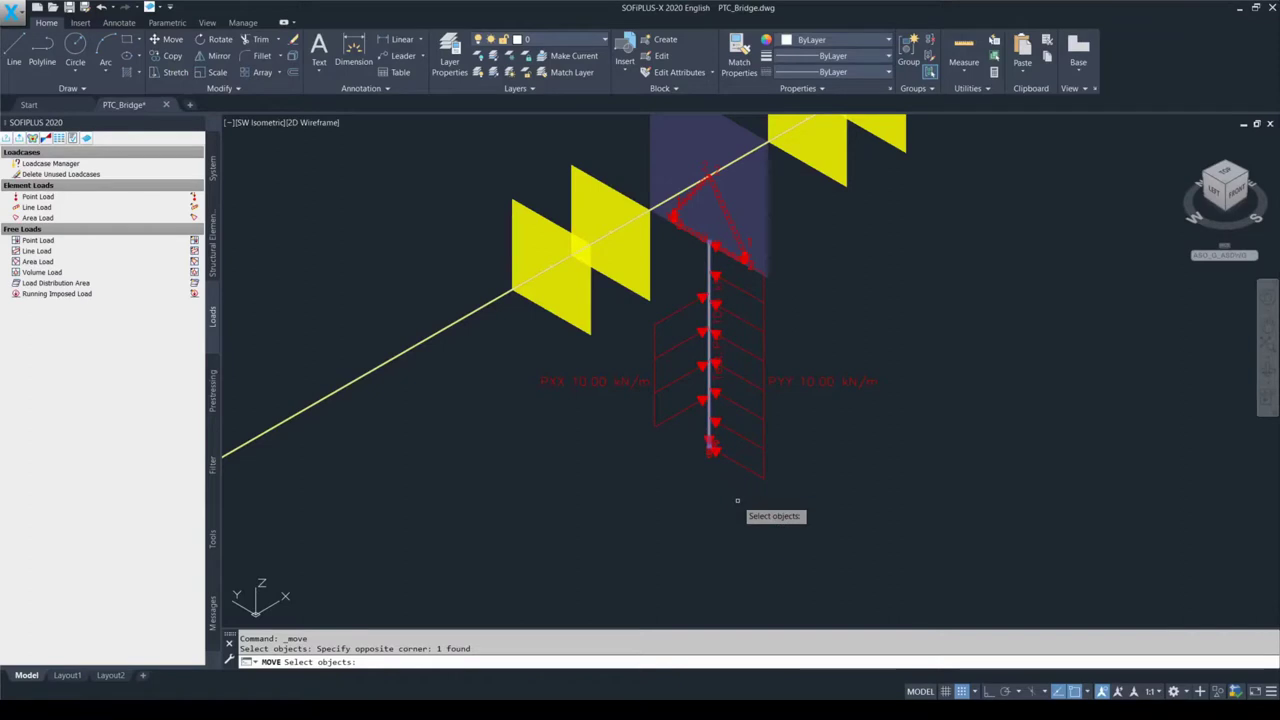
pyautogui.press('Return')
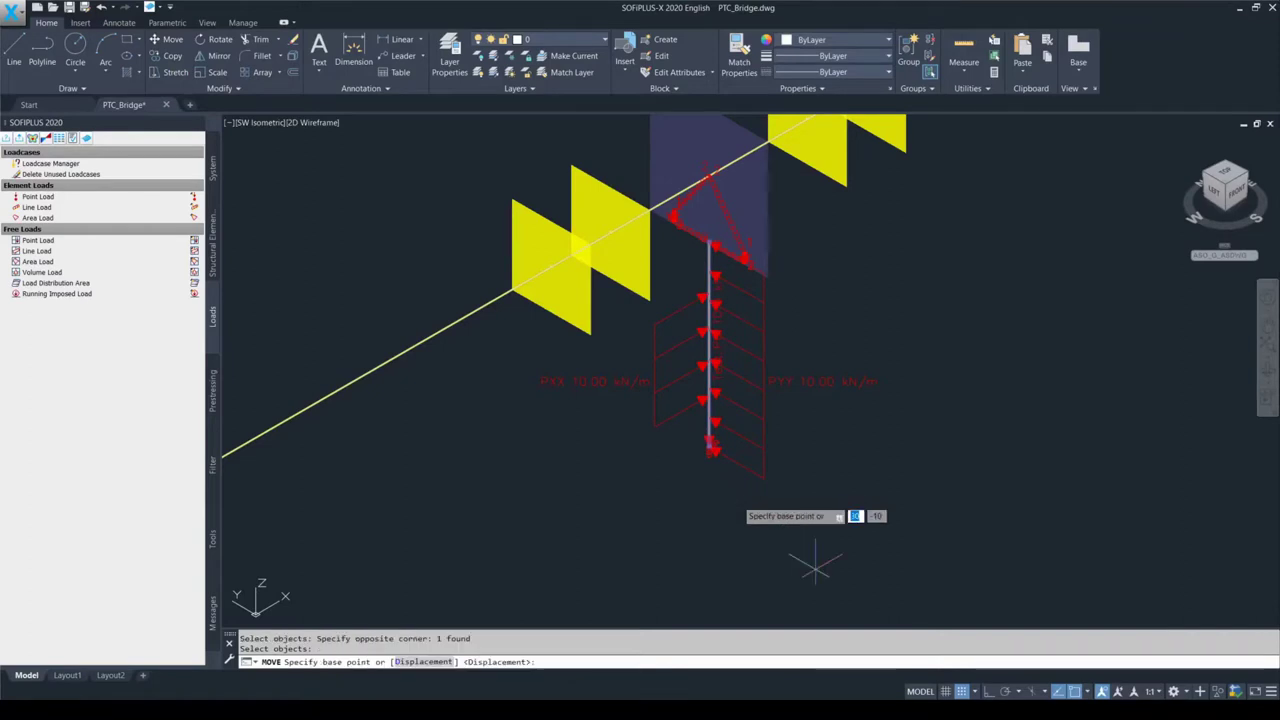
pyautogui.click(968, 691)
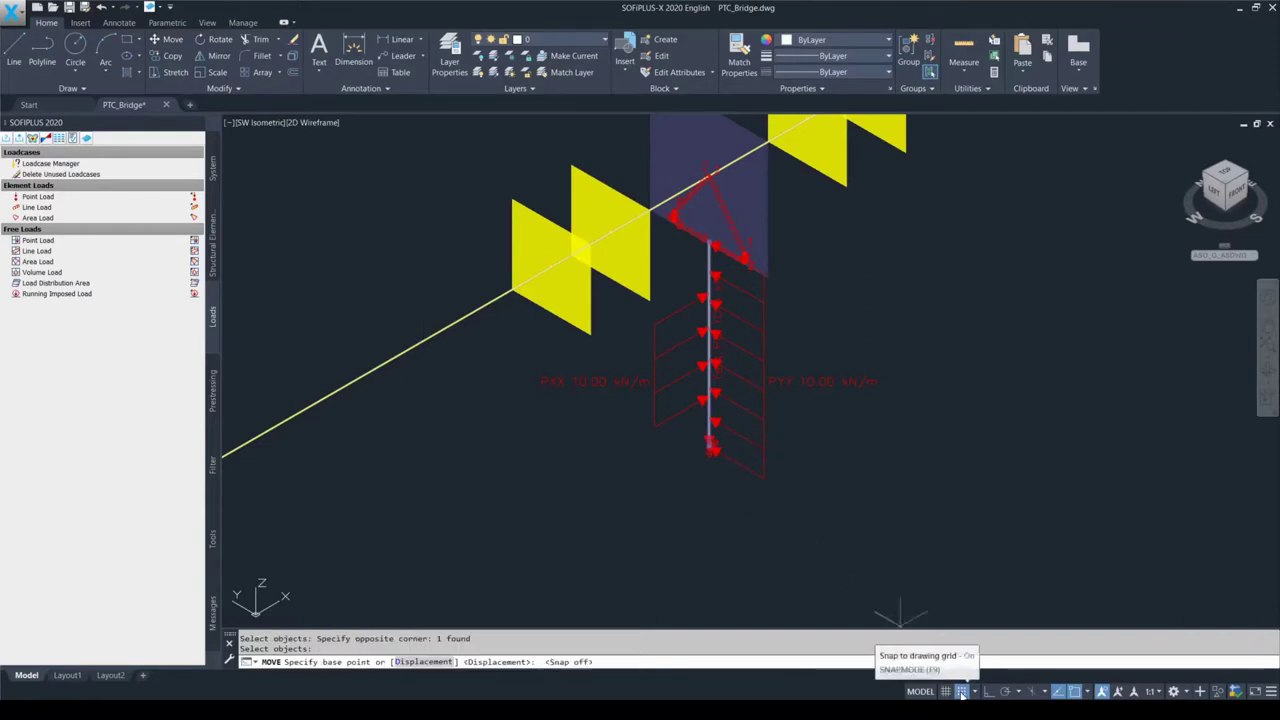
pyautogui.click(711, 449)
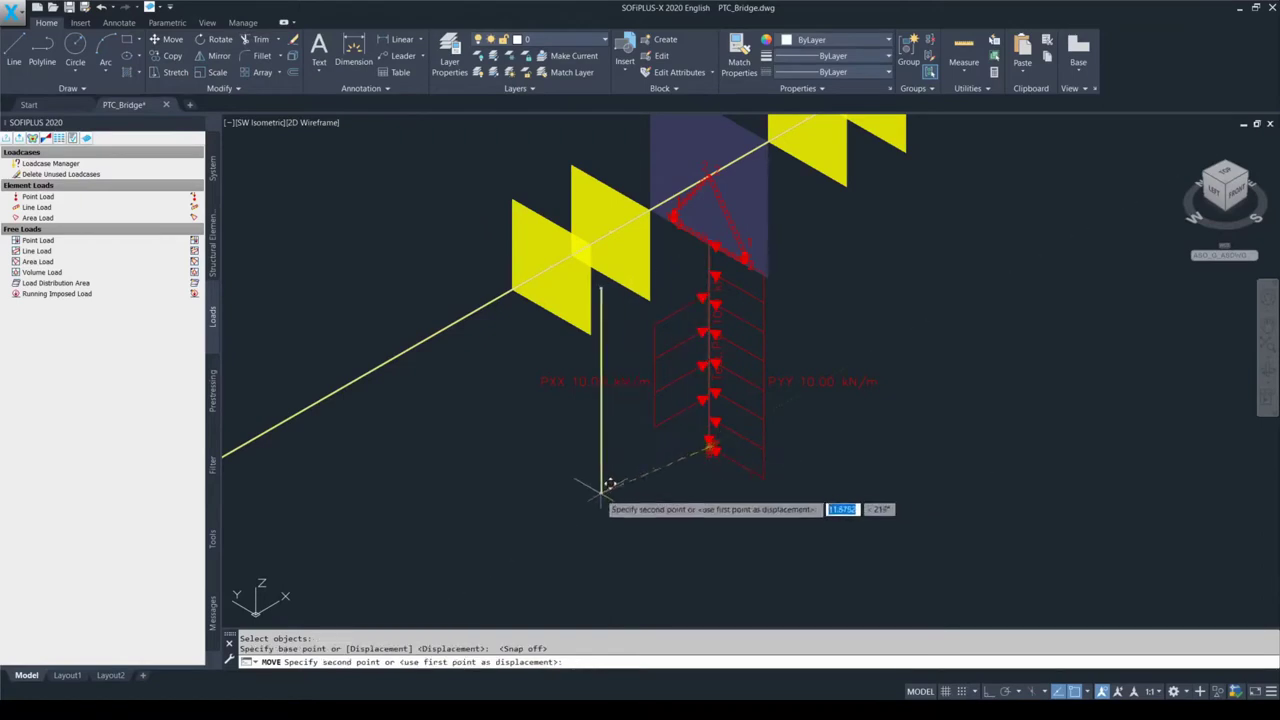
pyautogui.click(538, 541)
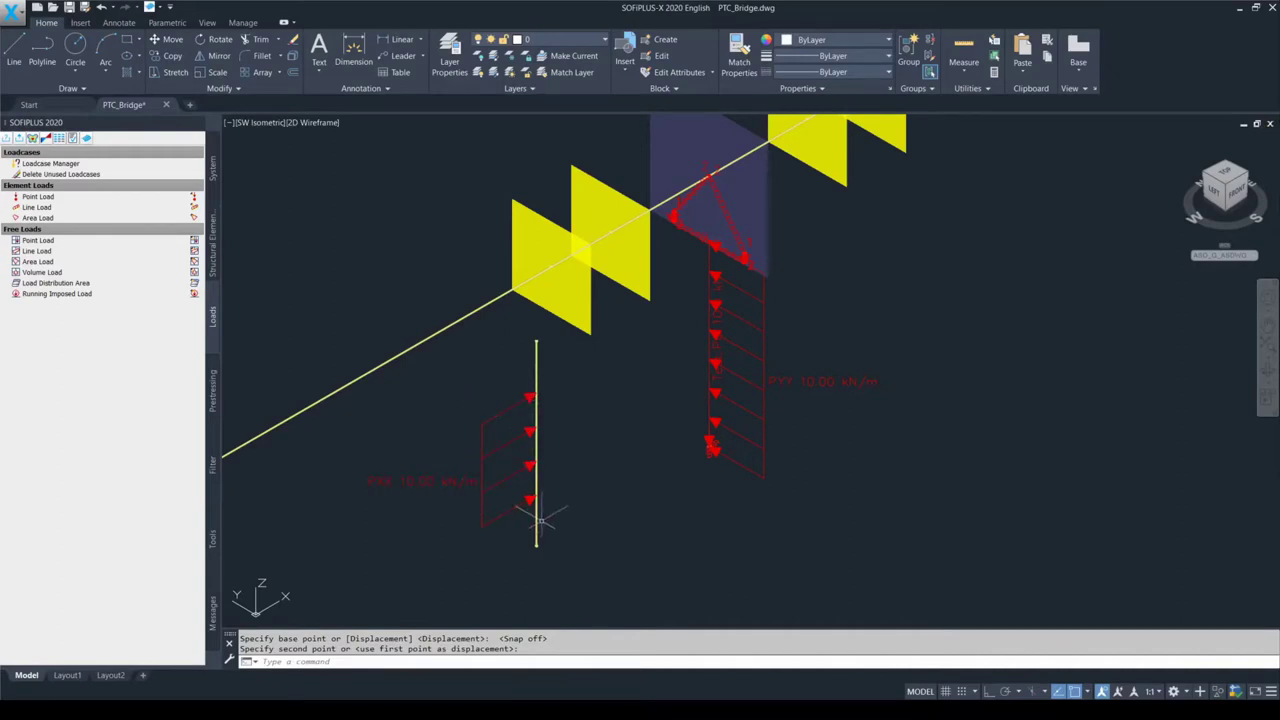
# Step: Select the PYY free line load at the column's original position
pyautogui.click(763, 405)
pyautogui.press('F9')
pyautogui.click(763, 405)
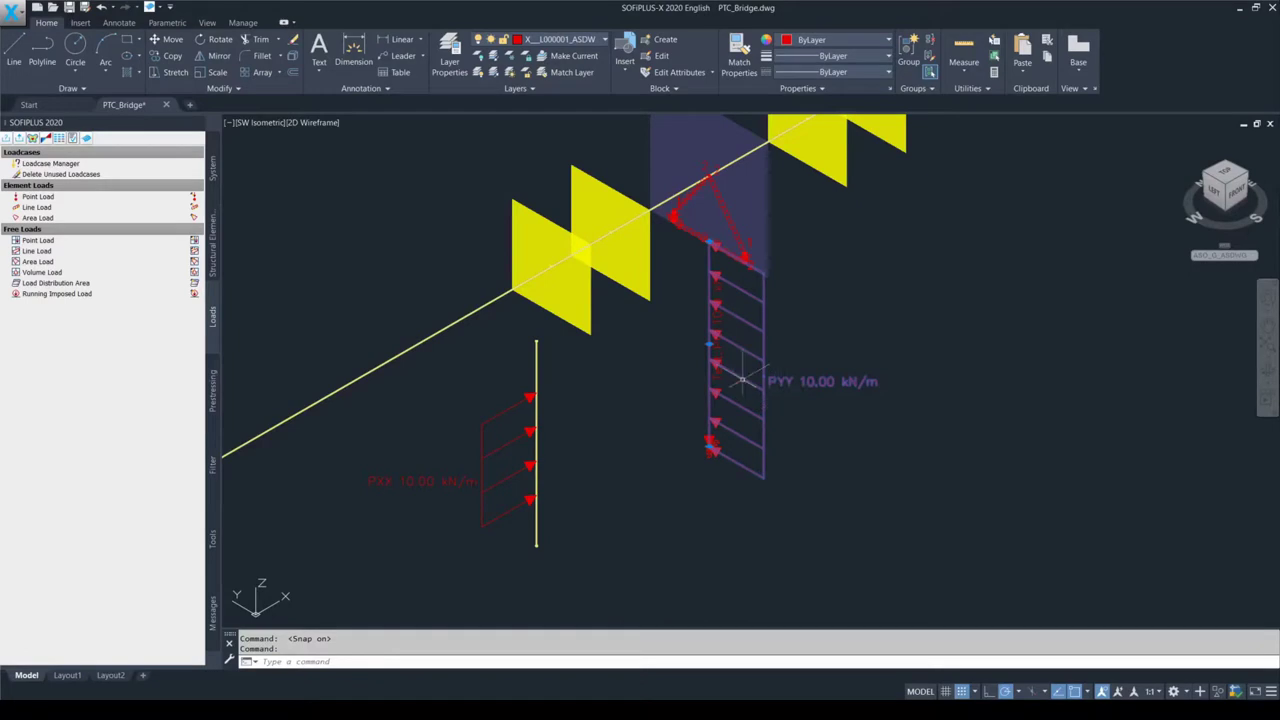
# Step: Stretch the PYY free line load's upper end straight down to a point below the column's original top, with grid snap off
pyautogui.click(708, 241)
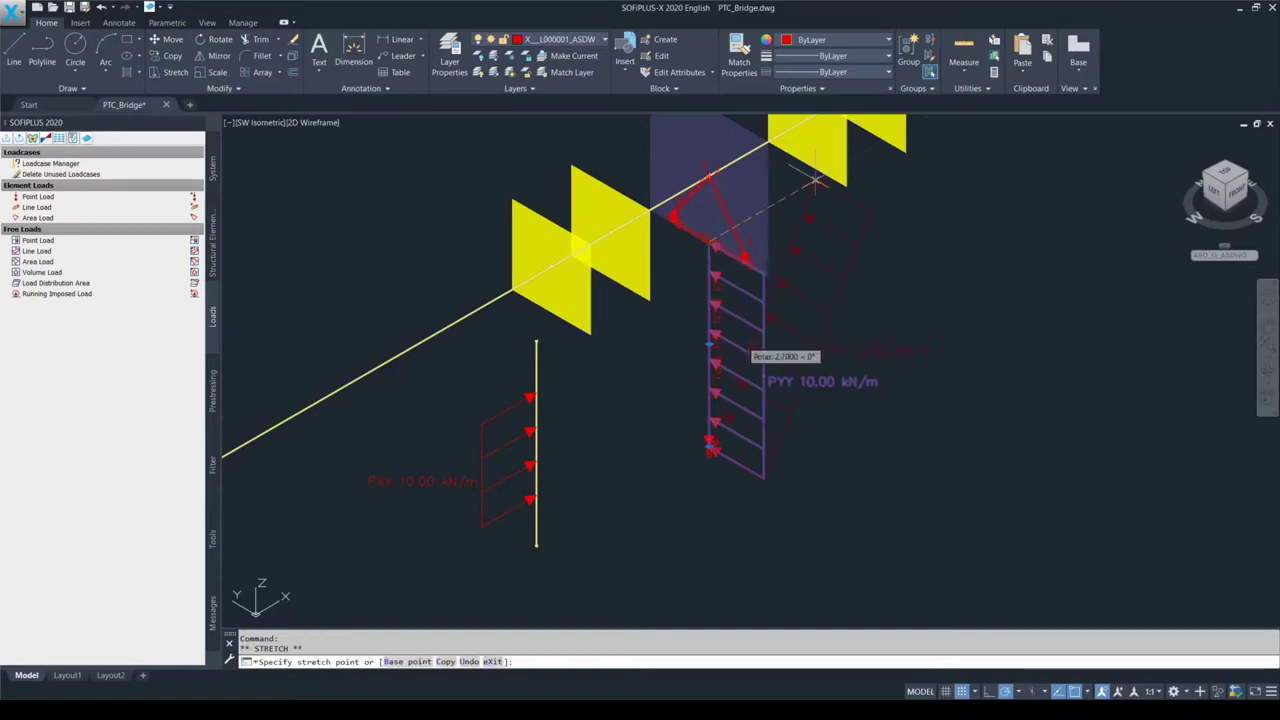
pyautogui.press('F9')
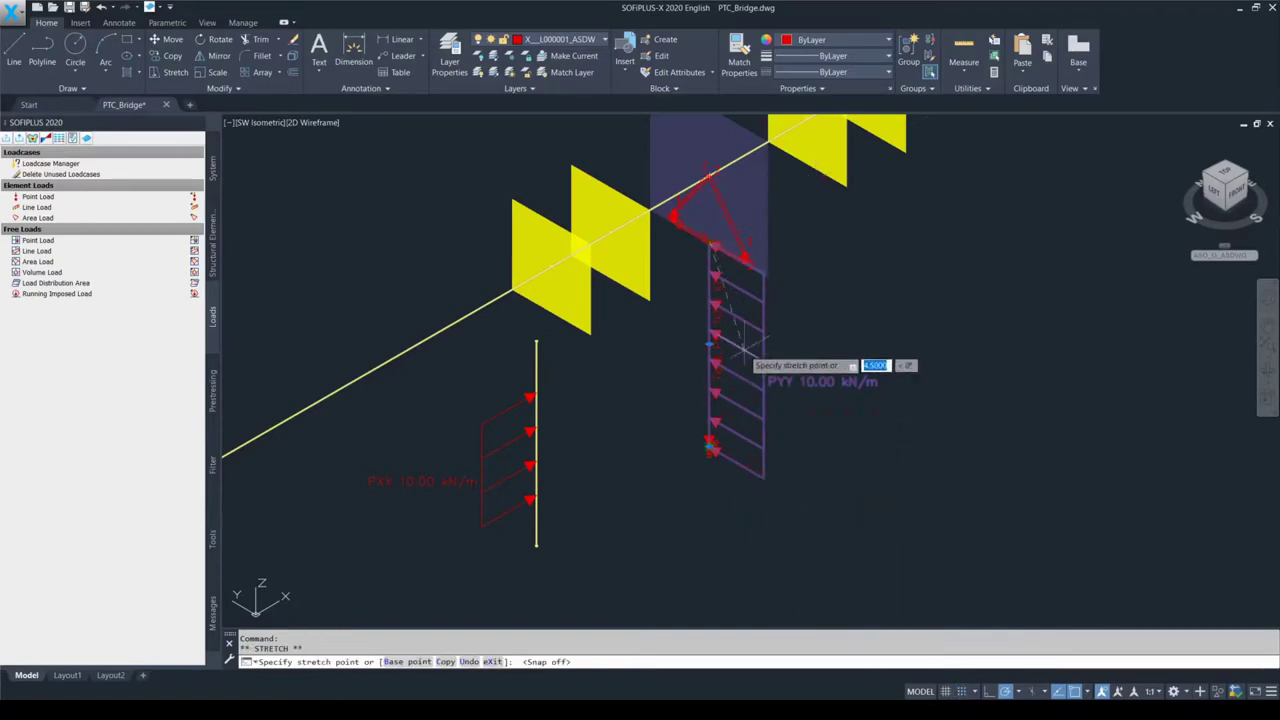
pyautogui.click(709, 288)
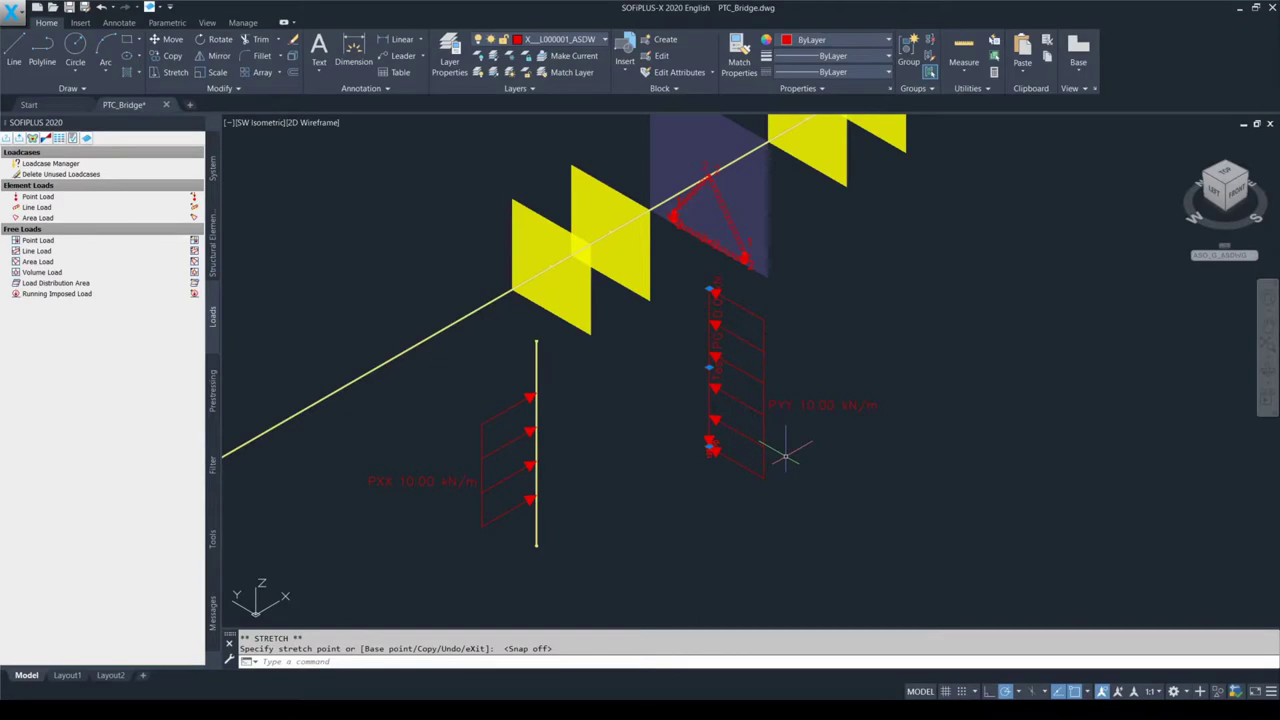
pyautogui.press('Escape')
pyautogui.press('F9')
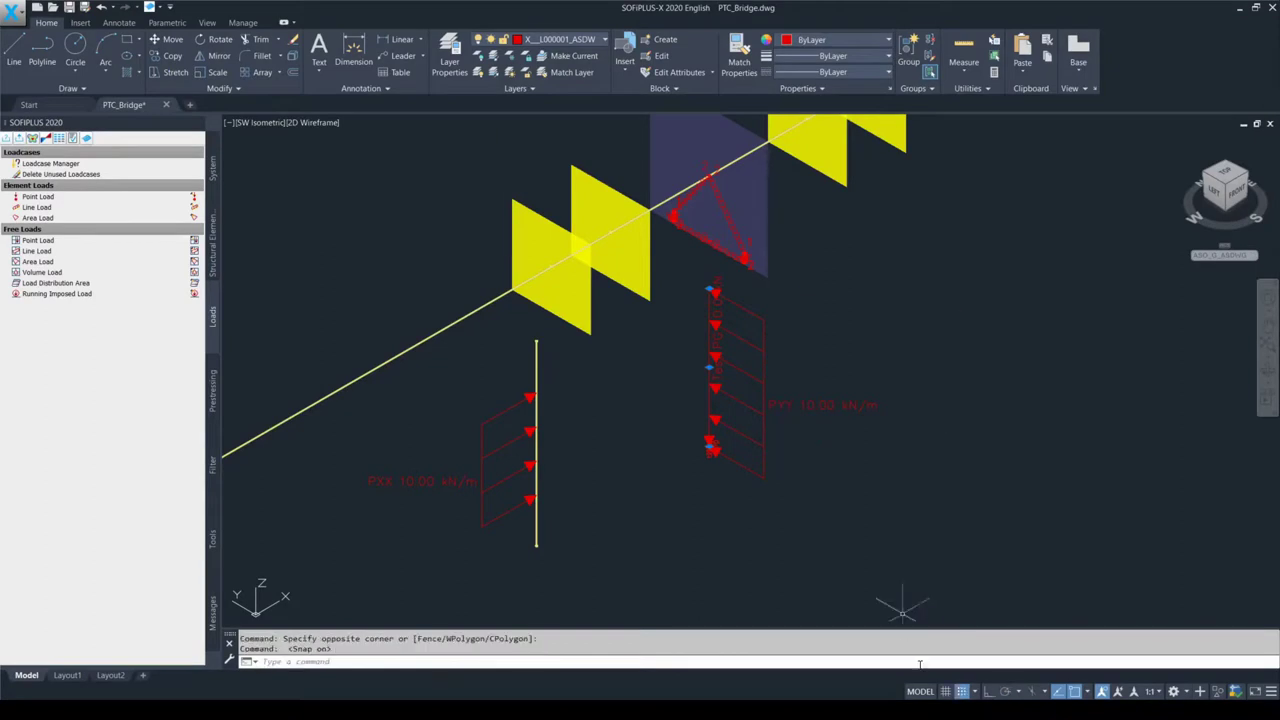
pyautogui.press('F9')
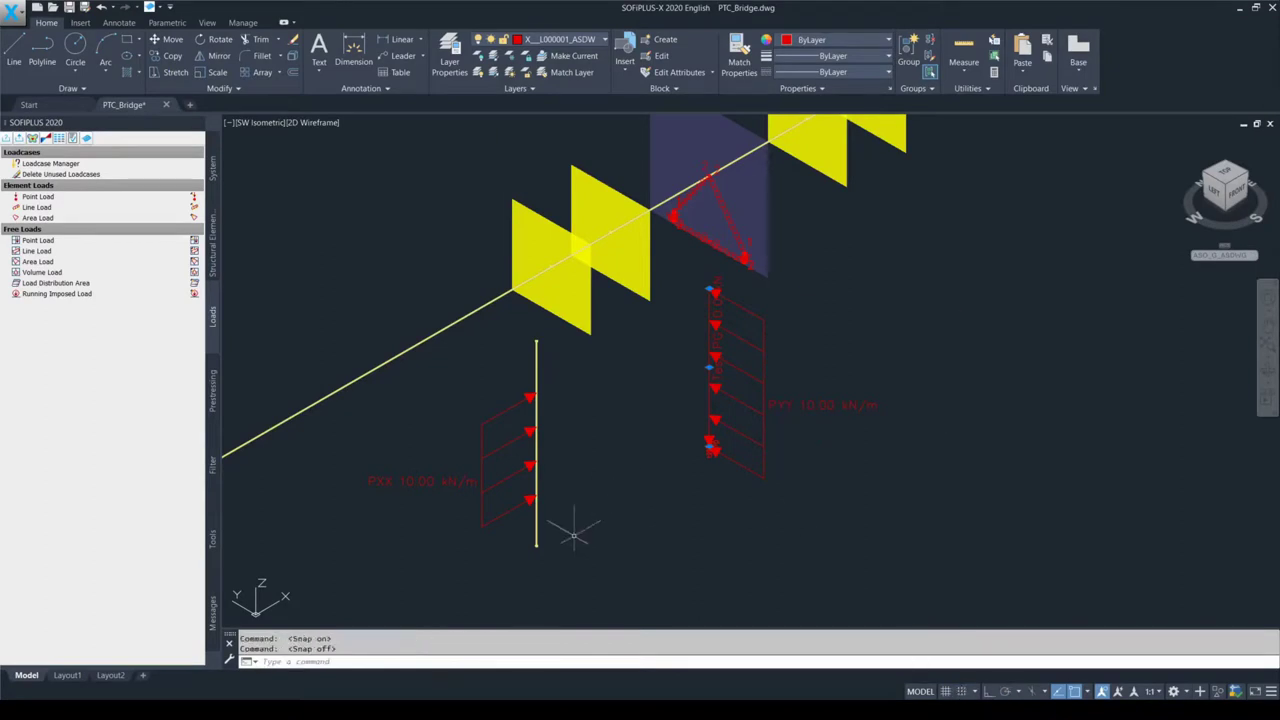
pyautogui.click(167, 39)
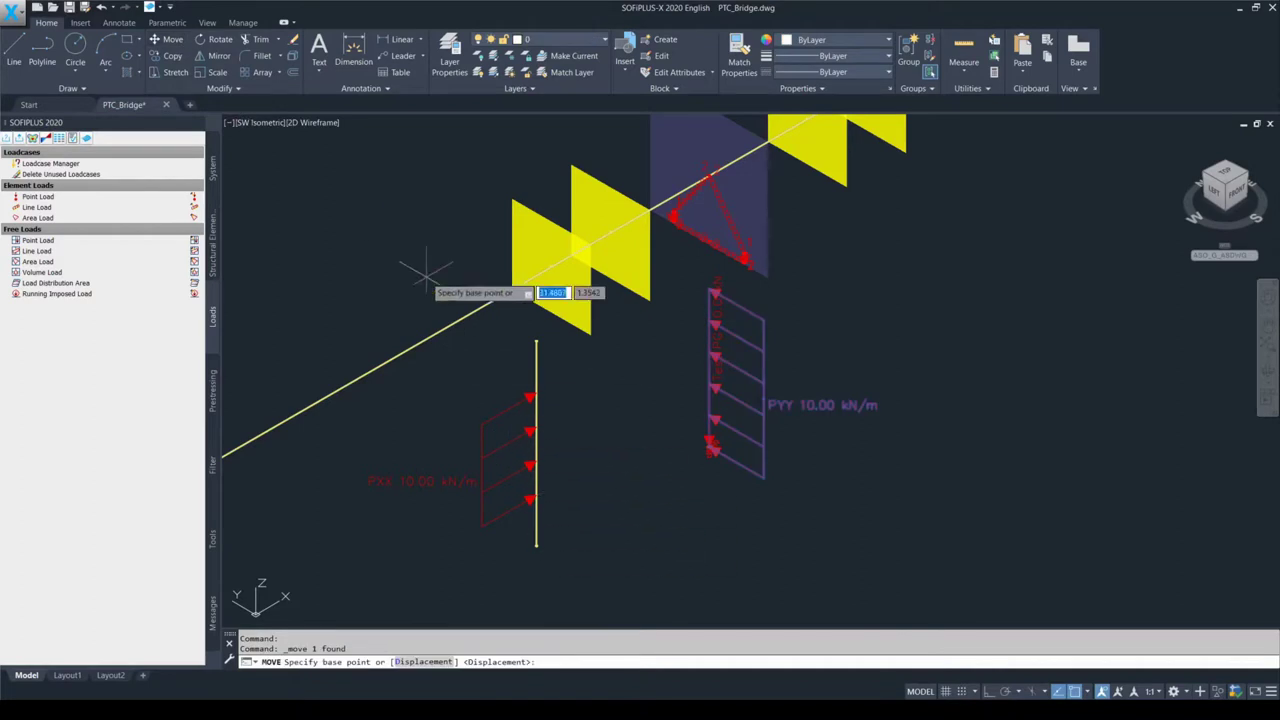
pyautogui.press('Escape')
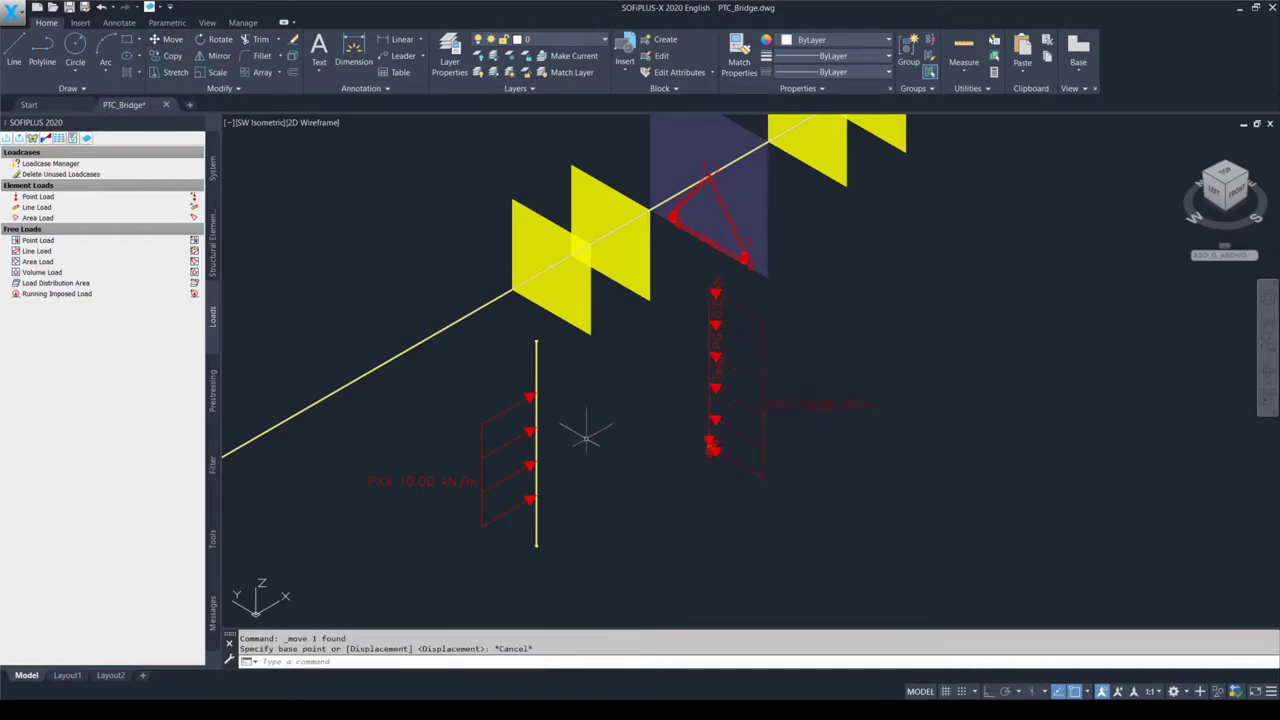
pyautogui.press('F10')
pyautogui.press('F9')
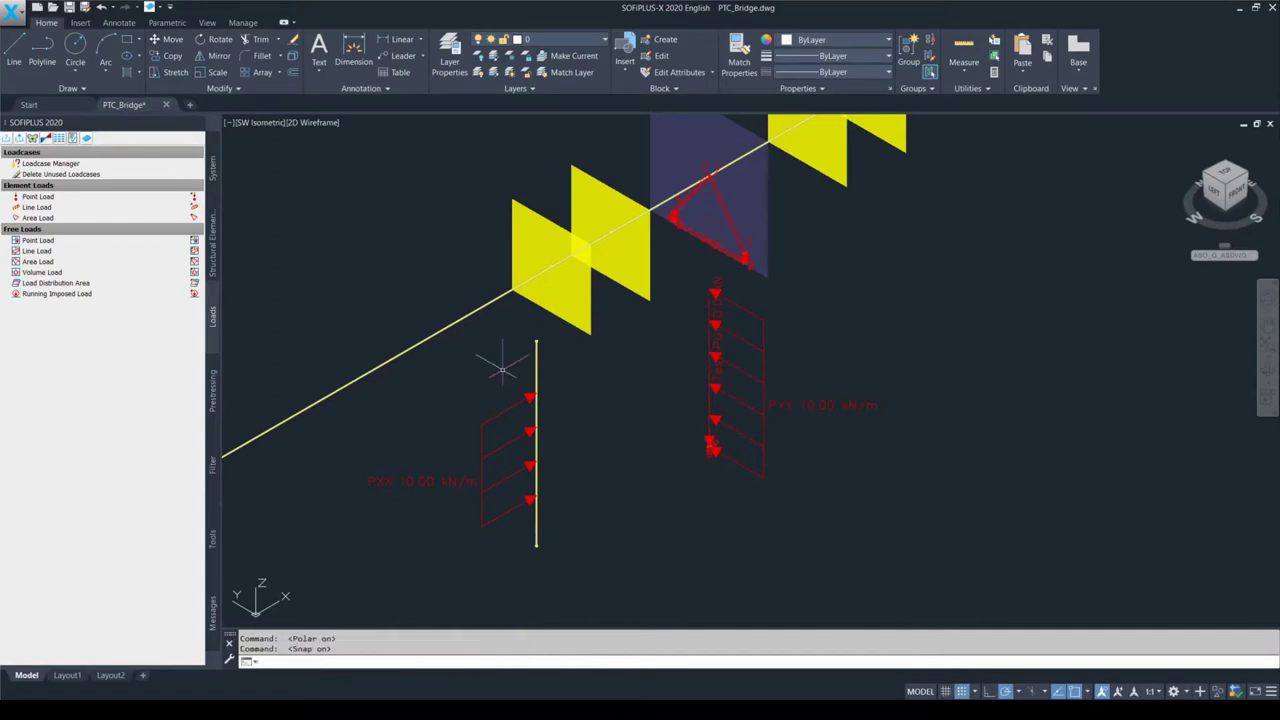
# Step: Move the column with its PXX element load by its base point back to the original position beneath the bridge, with grid snap off
pyautogui.click(962, 692)
pyautogui.click(175, 40)
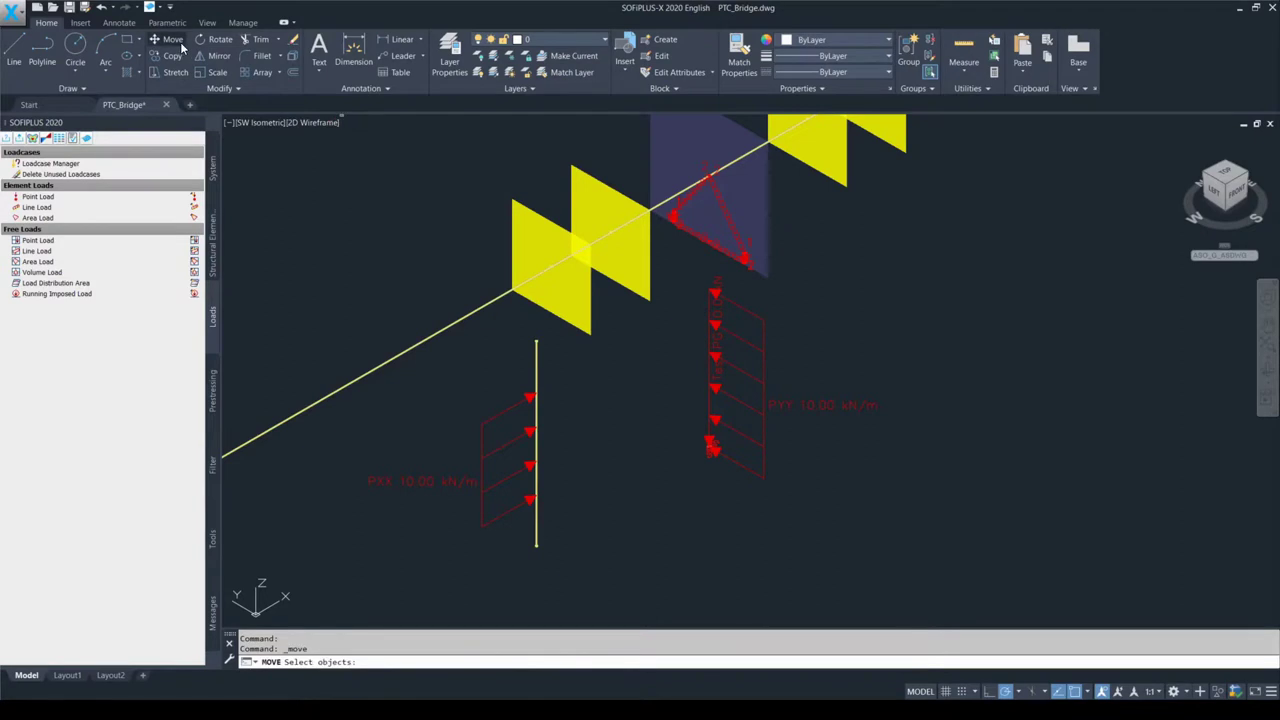
pyautogui.click(549, 557)
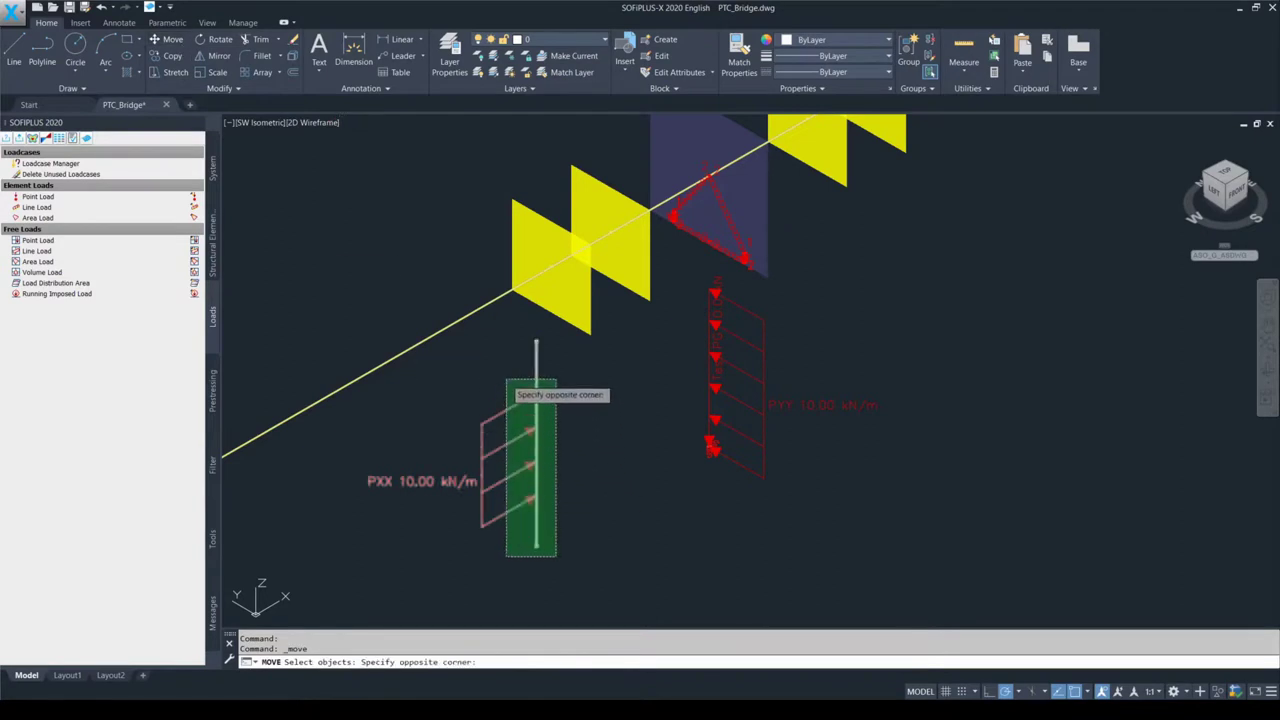
pyautogui.click(510, 382)
pyautogui.press('Return')
pyautogui.click(536, 545)
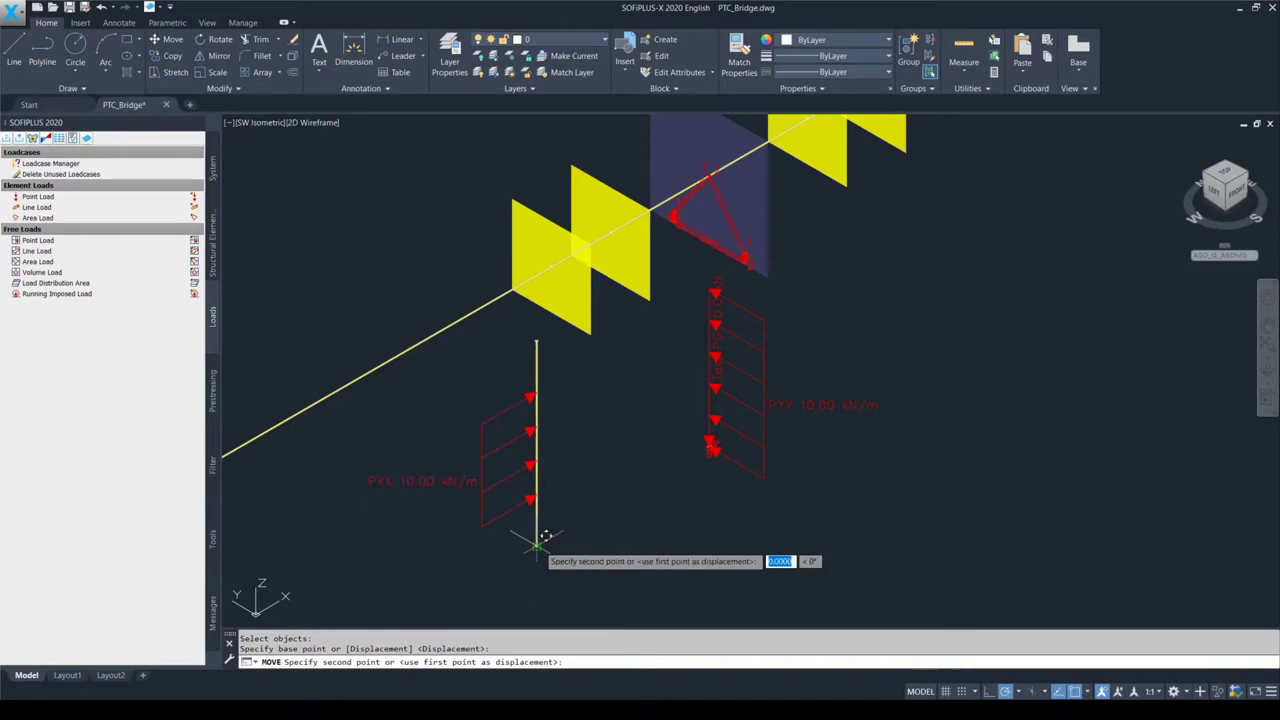
pyautogui.click(721, 451)
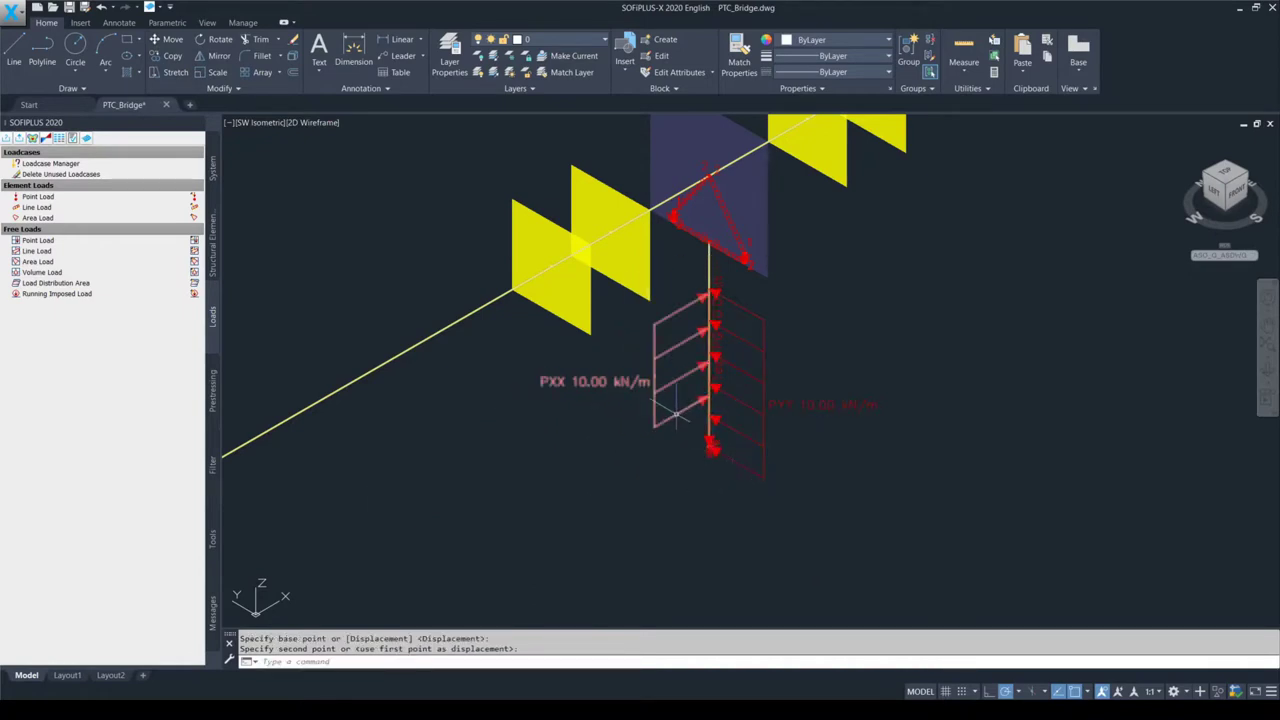
# Step: Delete the PXX element line load from the column
pyautogui.moveTo(676, 410)
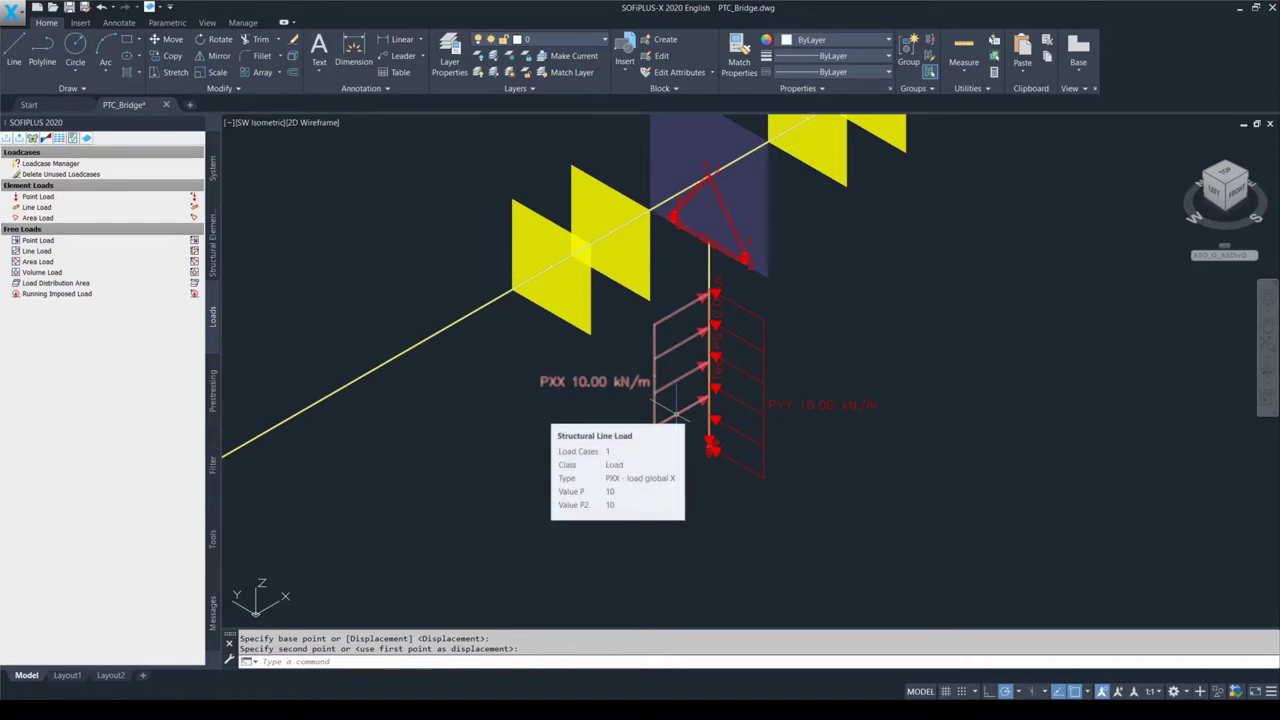
pyautogui.click(676, 410)
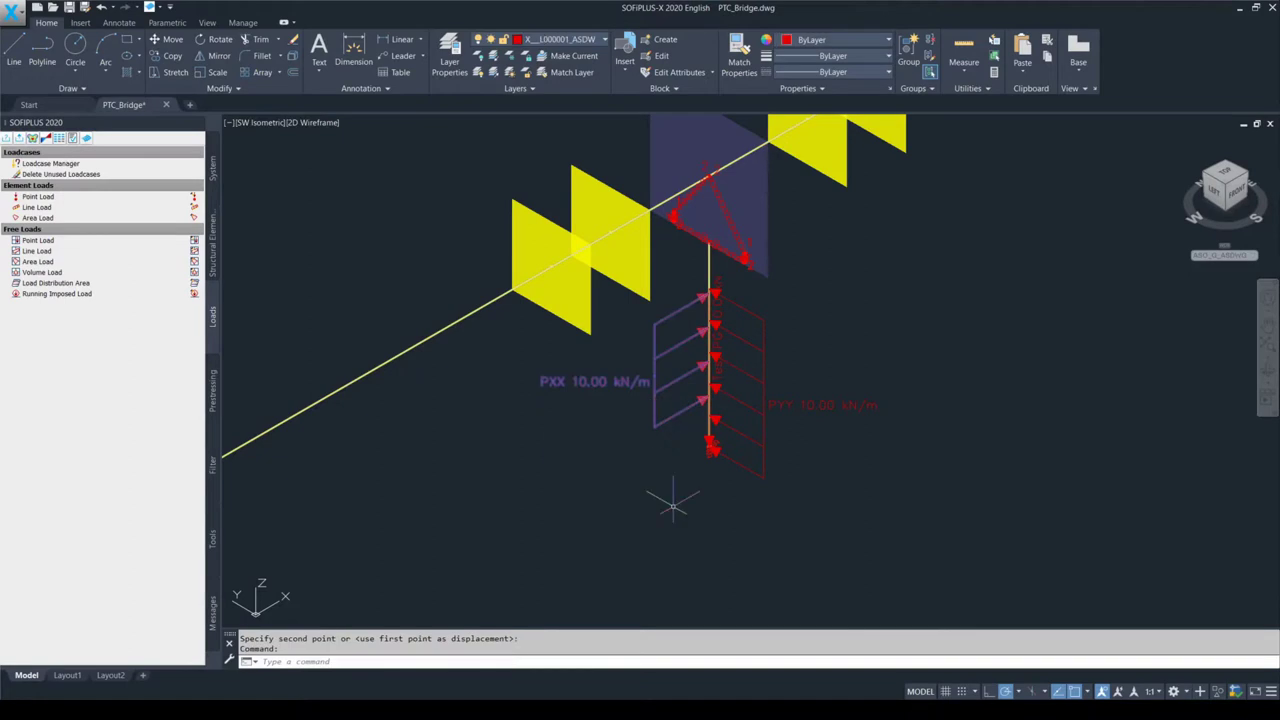
pyautogui.press('Delete')
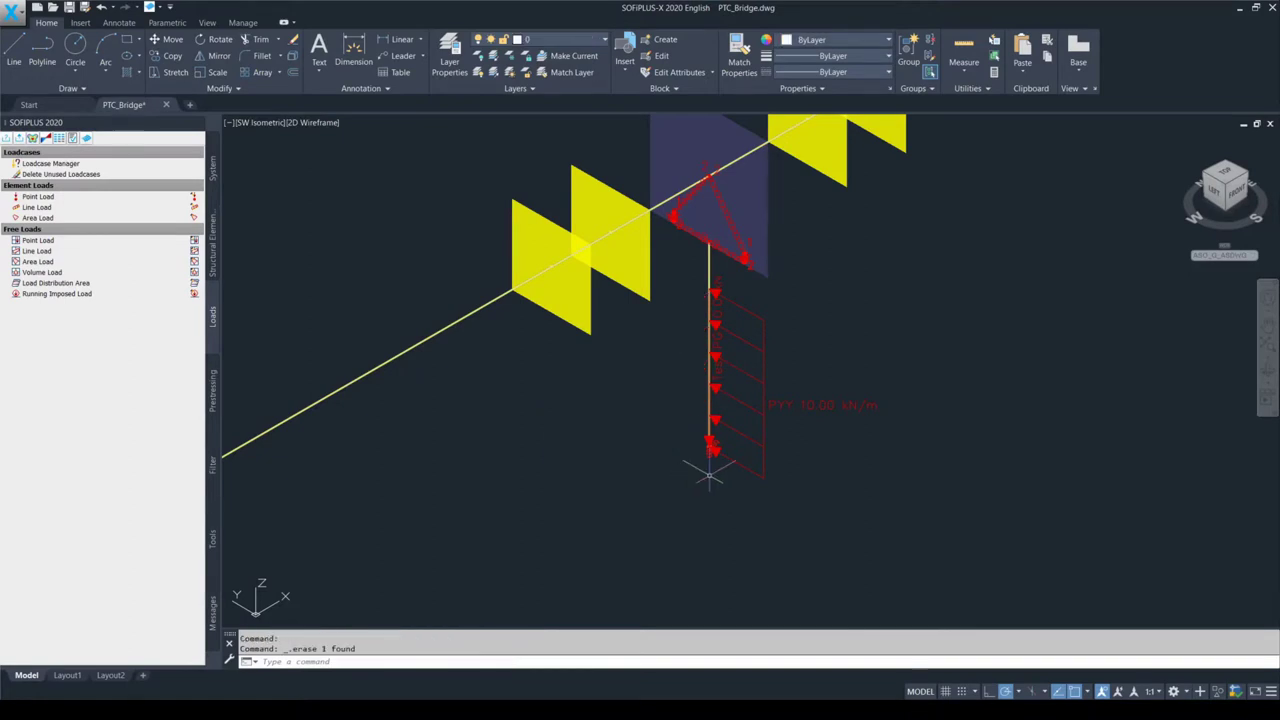
# Step: Delete the Test load in gravity direction from the structural point at the column's base and confirm its properties
pyautogui.scroll(6, 705, 460)
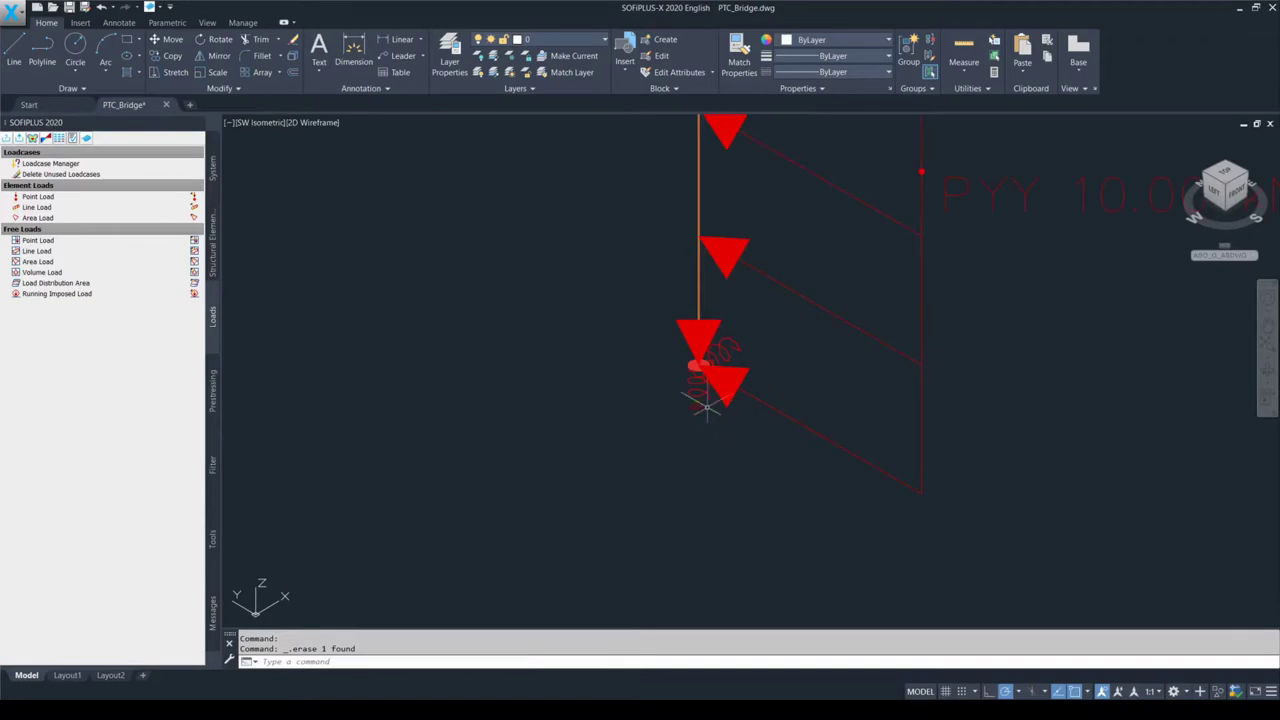
pyautogui.doubleClick(704, 378)
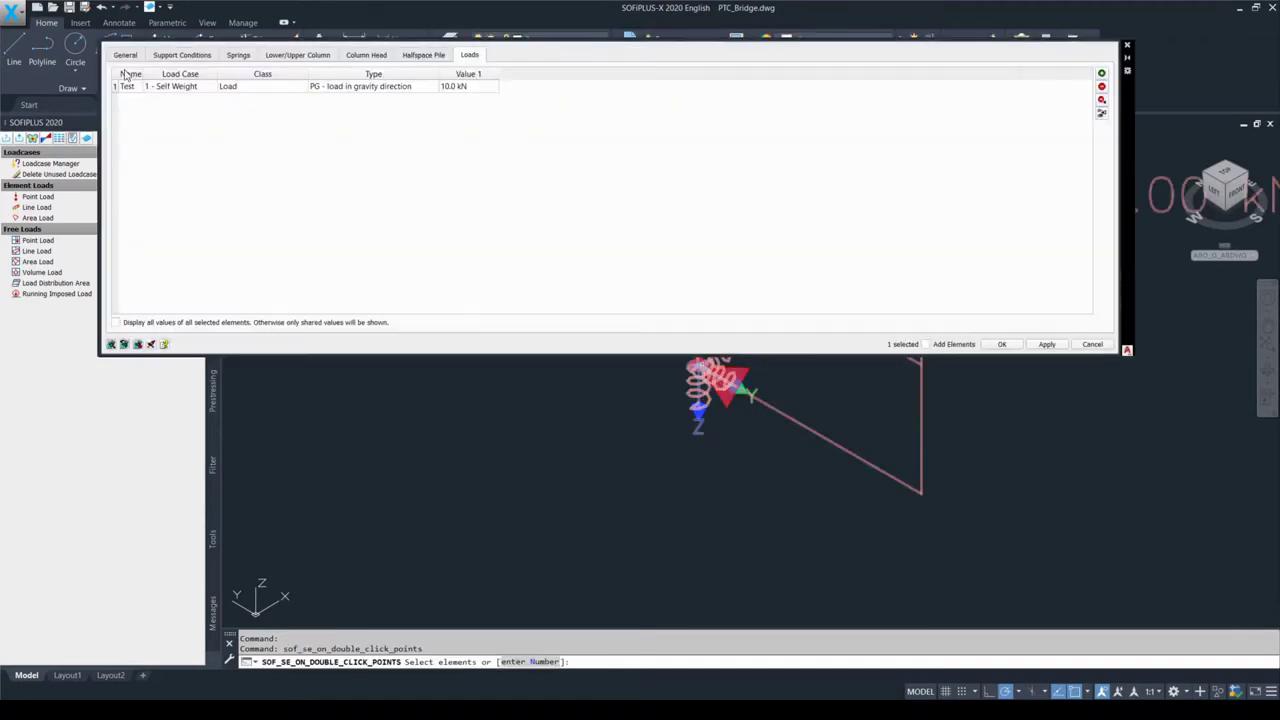
pyautogui.click(126, 86)
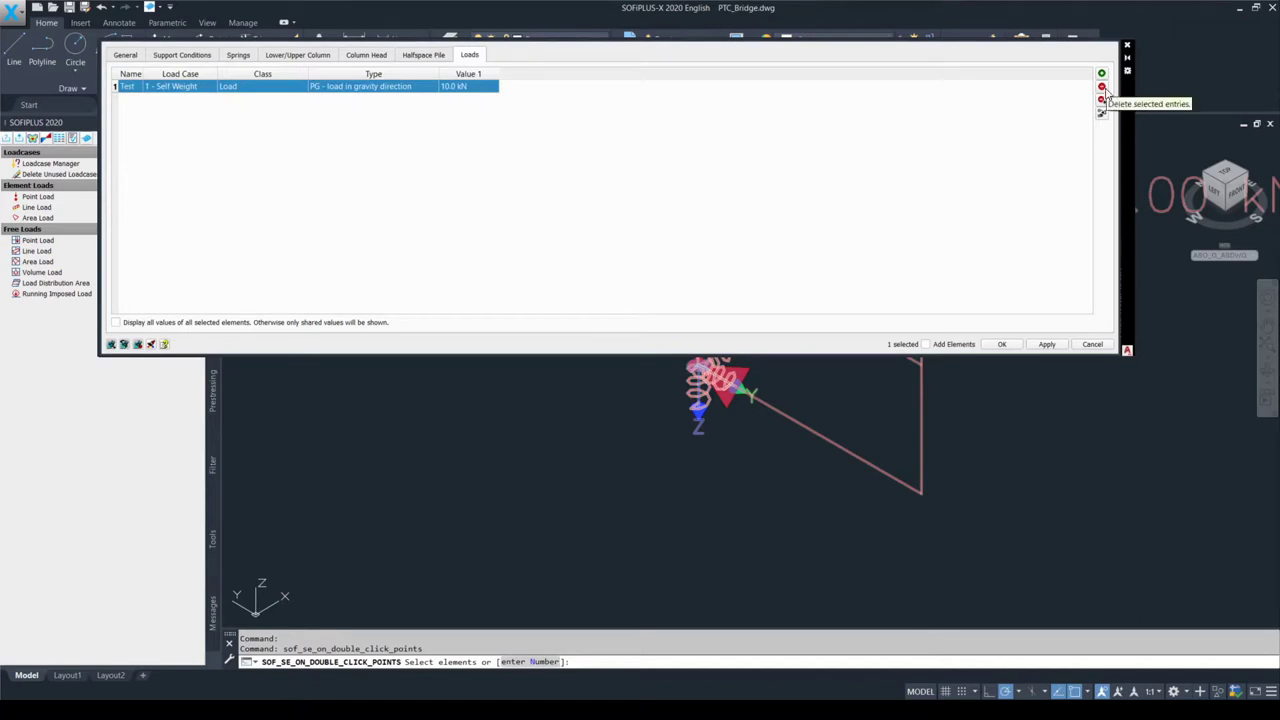
pyautogui.click(1102, 87)
pyautogui.click(1052, 347)
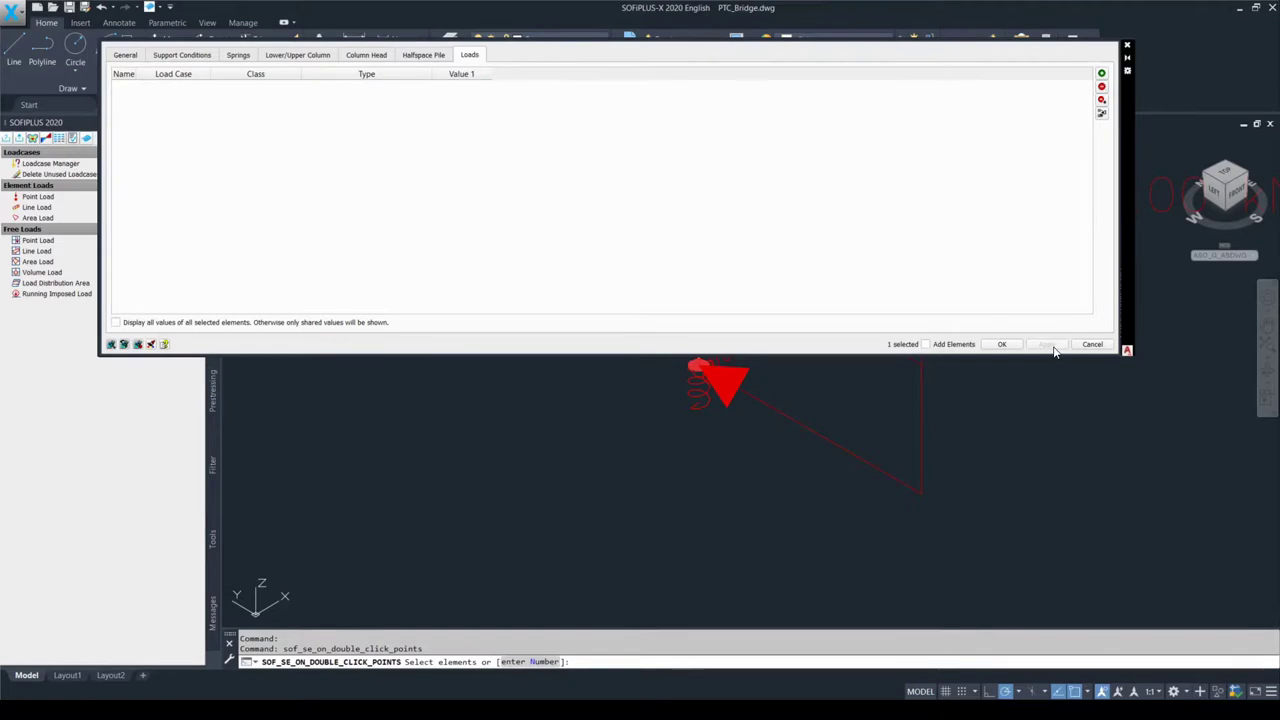
pyautogui.click(1002, 344)
pyautogui.scroll(-3, 908, 351)
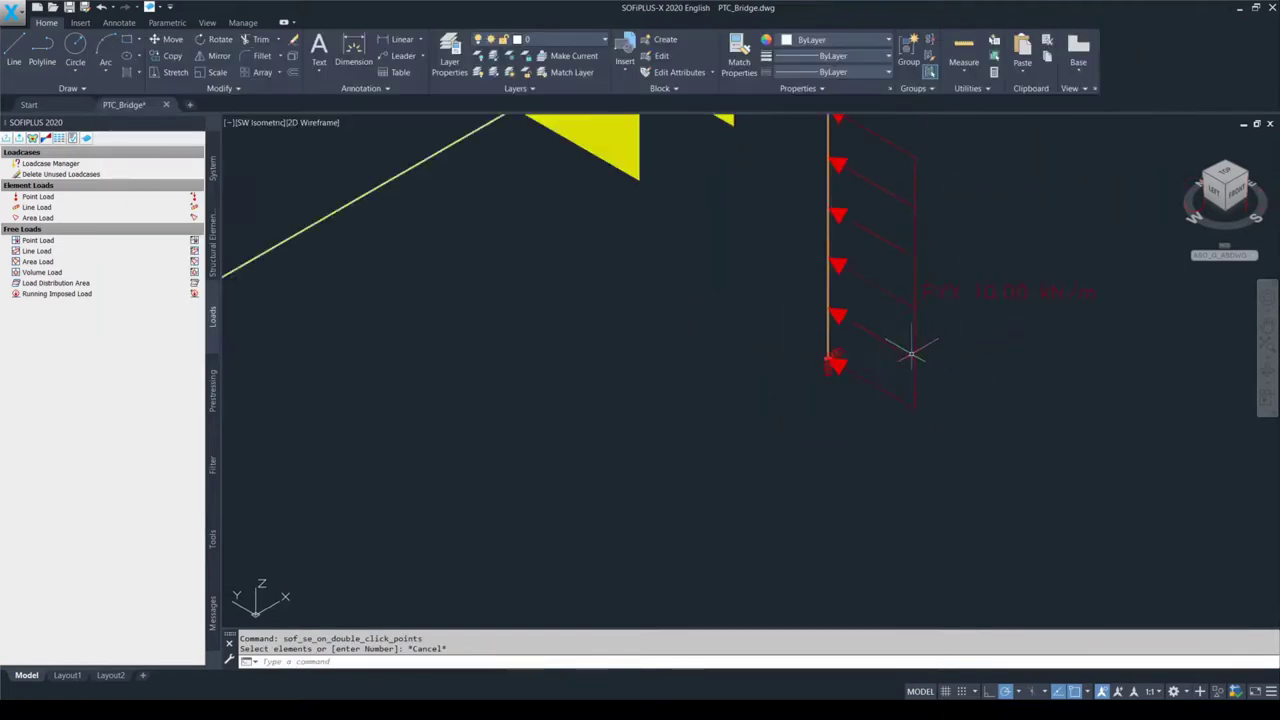
# Step: Change the column's PYY free line load to type Py - load local y and apply it
pyautogui.scroll(2, 940, 312)
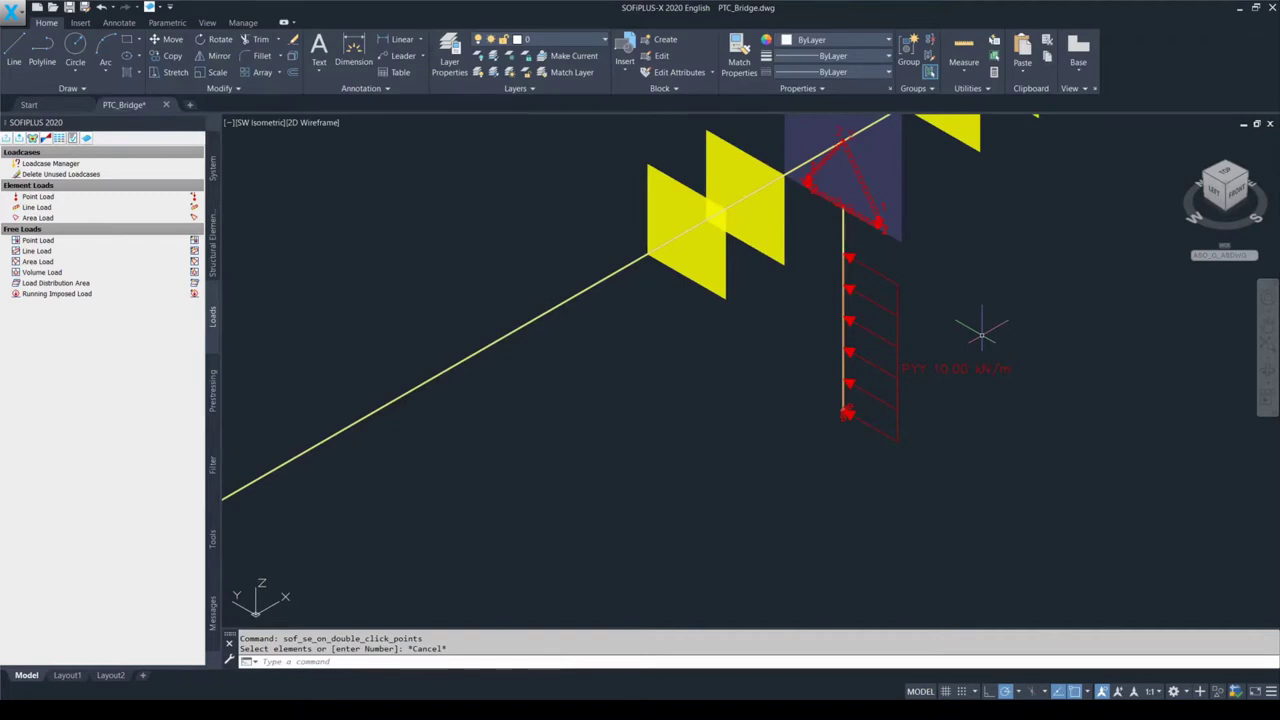
pyautogui.press('F9')
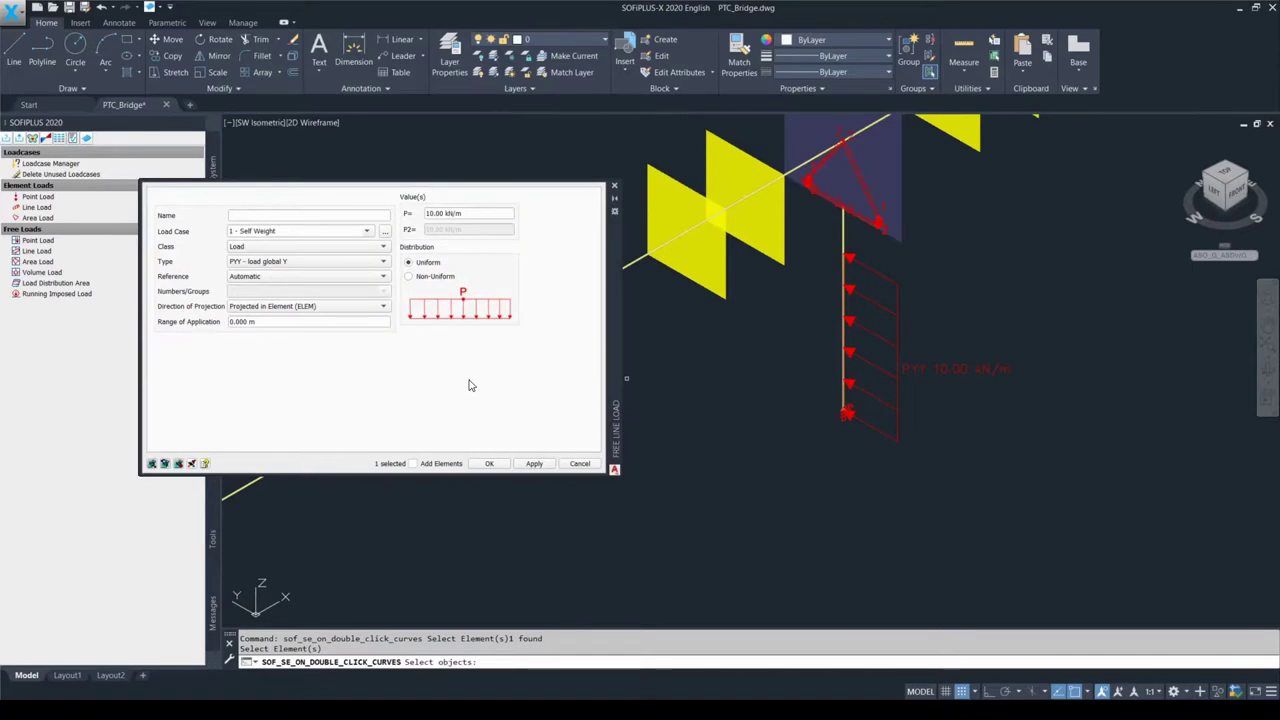
pyautogui.click(309, 264)
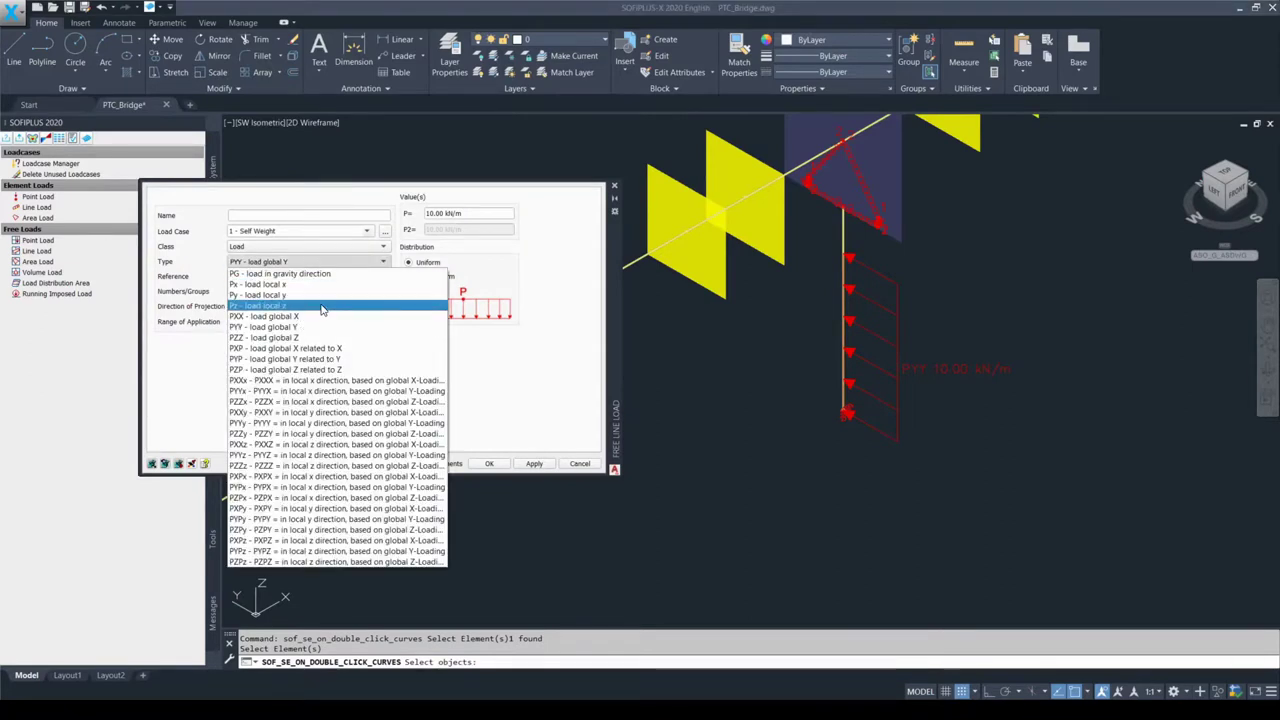
pyautogui.click(316, 296)
pyautogui.click(534, 463)
pyautogui.press('Escape')
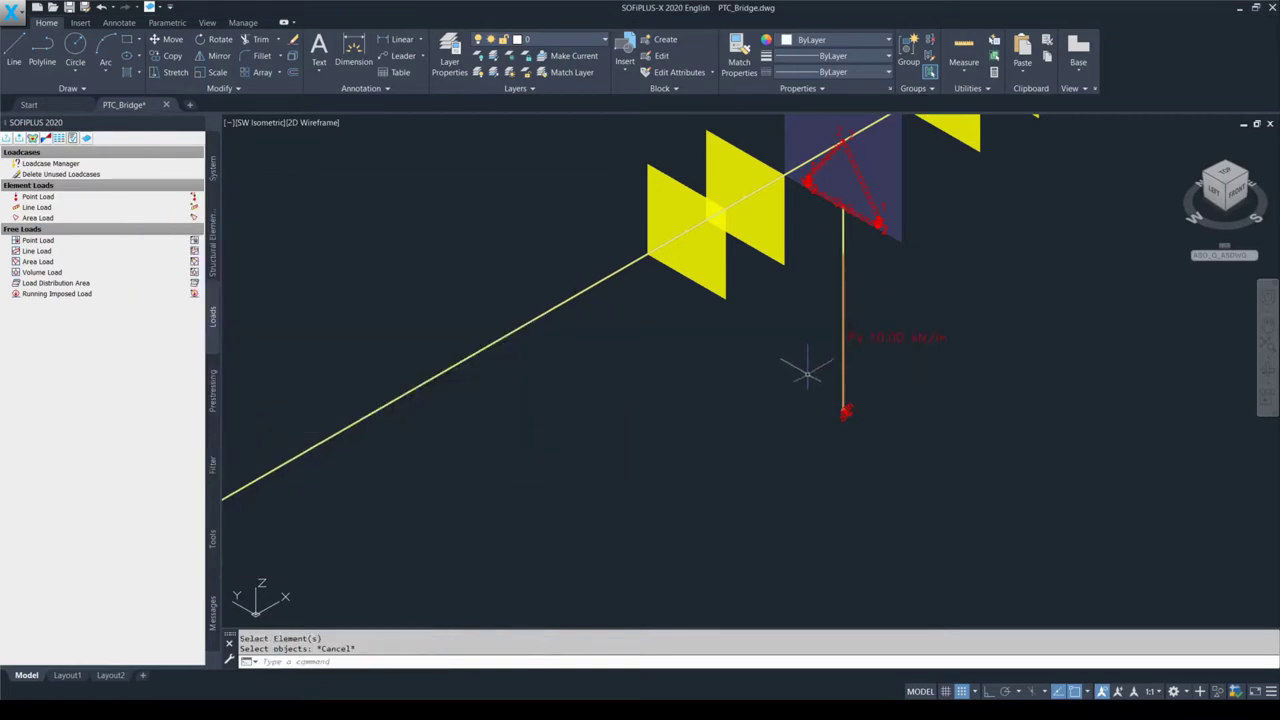
pyautogui.moveTo(809, 366); pyautogui.dragTo(887, 372)
pyautogui.press('F9')
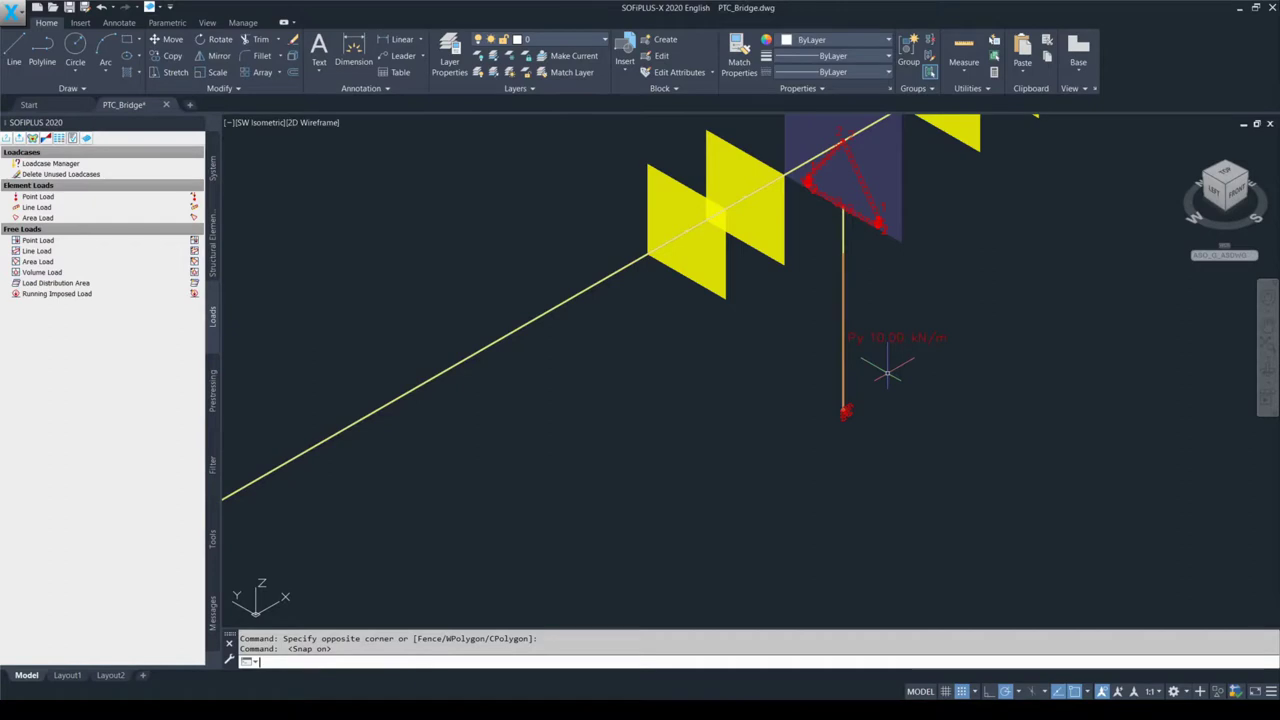
pyautogui.scroll(2, 880, 345)
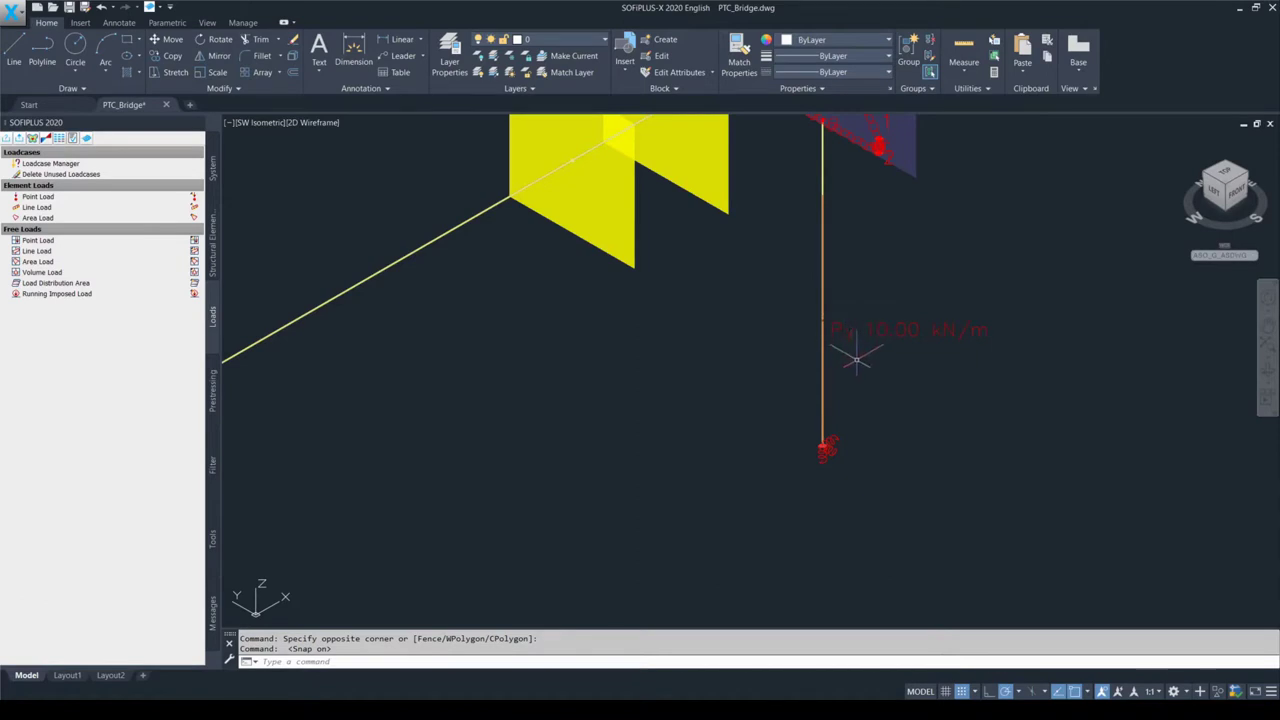
pyautogui.press('F9')
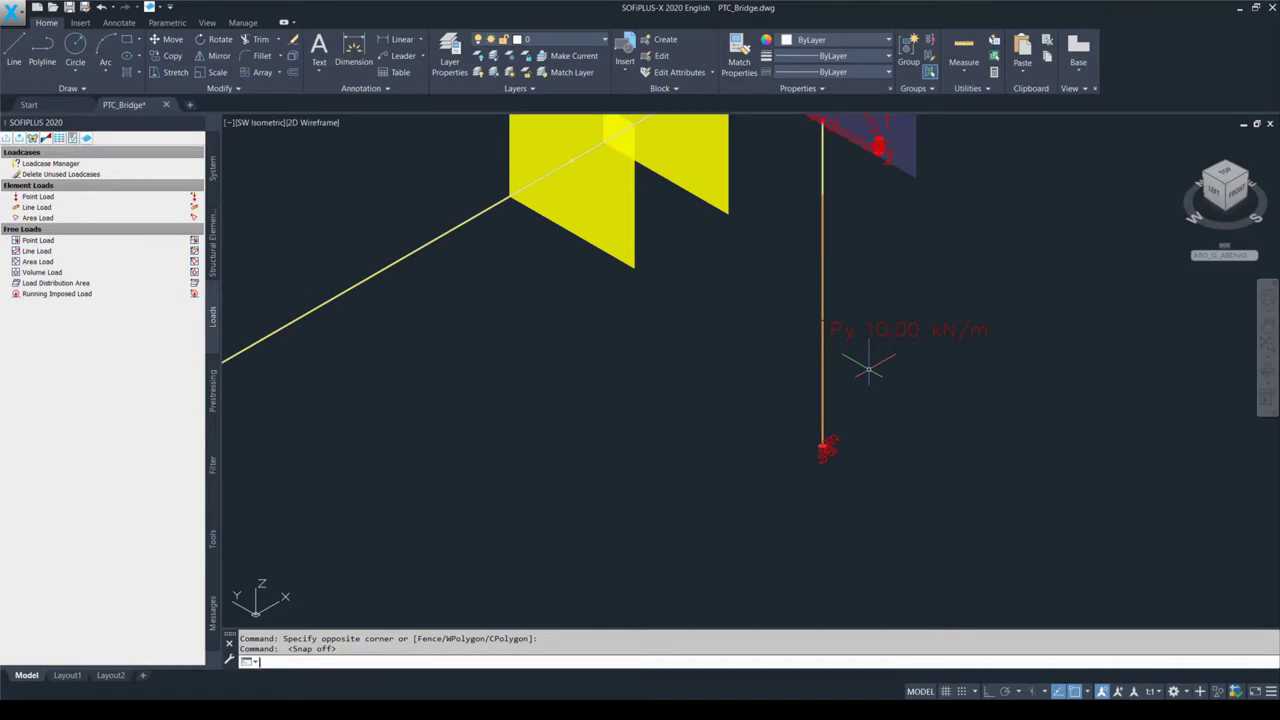
pyautogui.press('F10')
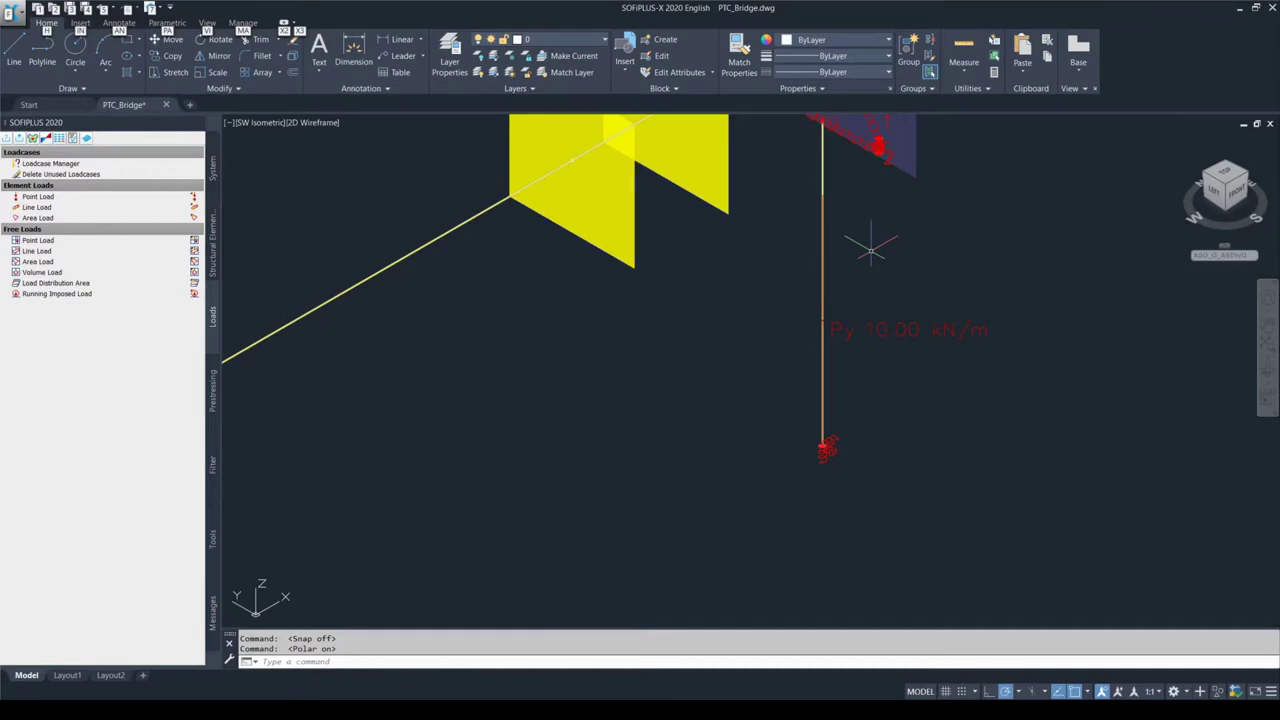
pyautogui.press('F9')
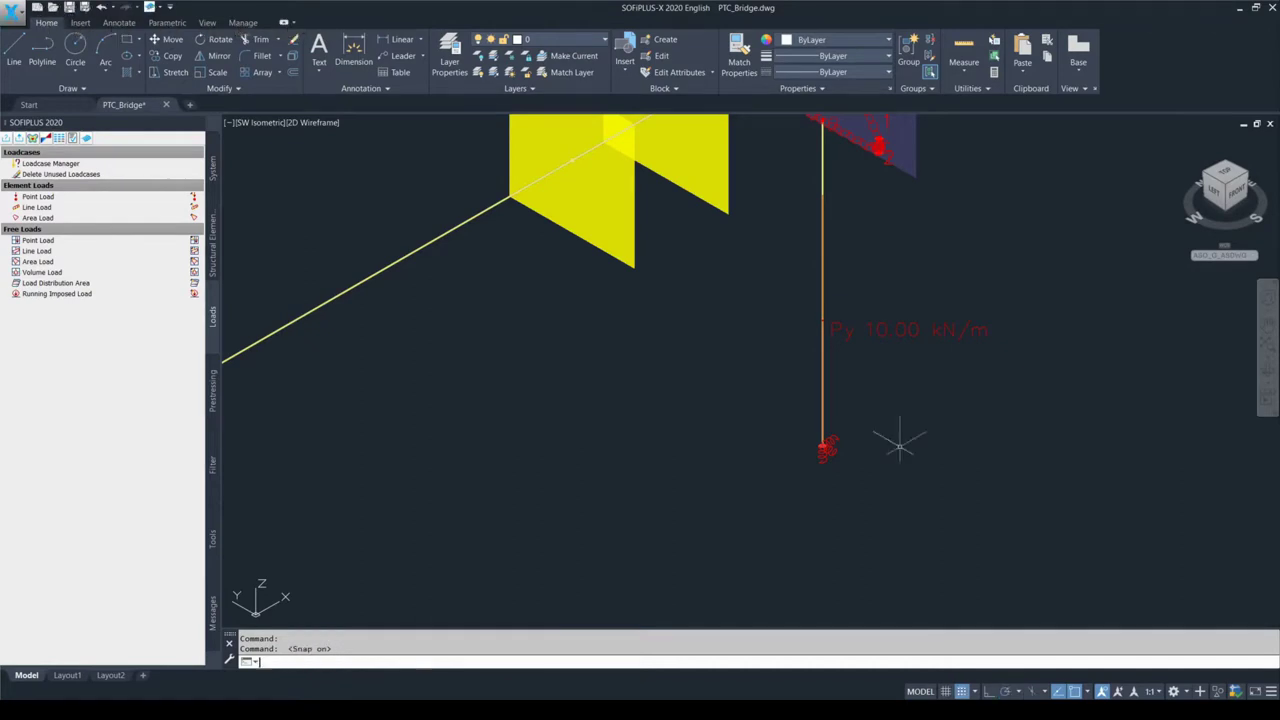
# Step: Export the entire system with its loads using the automatic mesh density and process it immediately, keeping the unused load cases
pyautogui.click(21, 141)
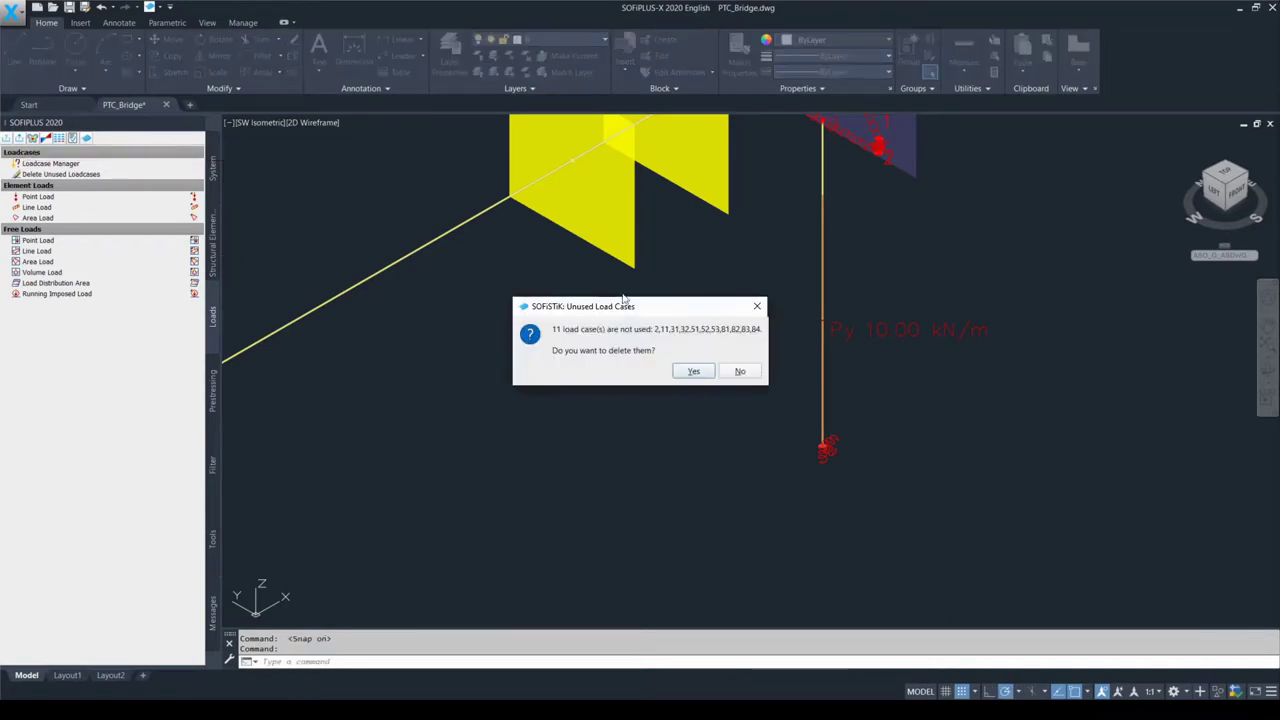
pyautogui.press('F10')
pyautogui.click(742, 373)
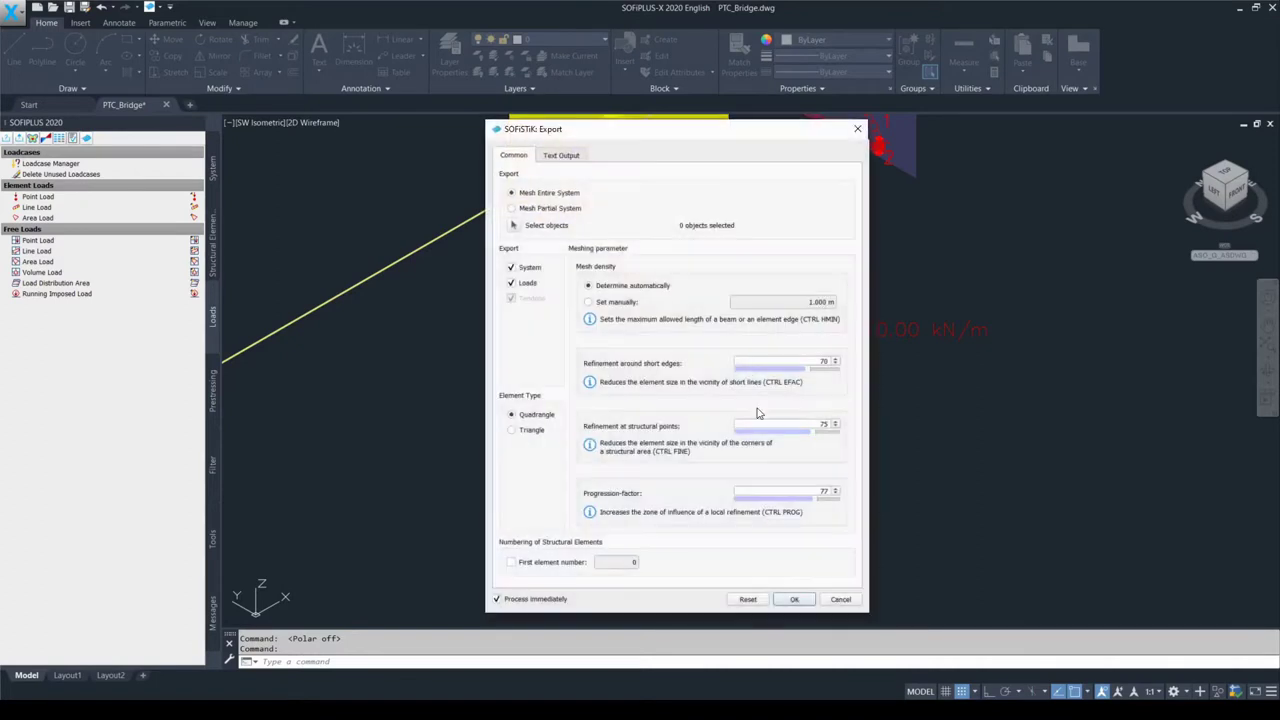
pyautogui.click(793, 598)
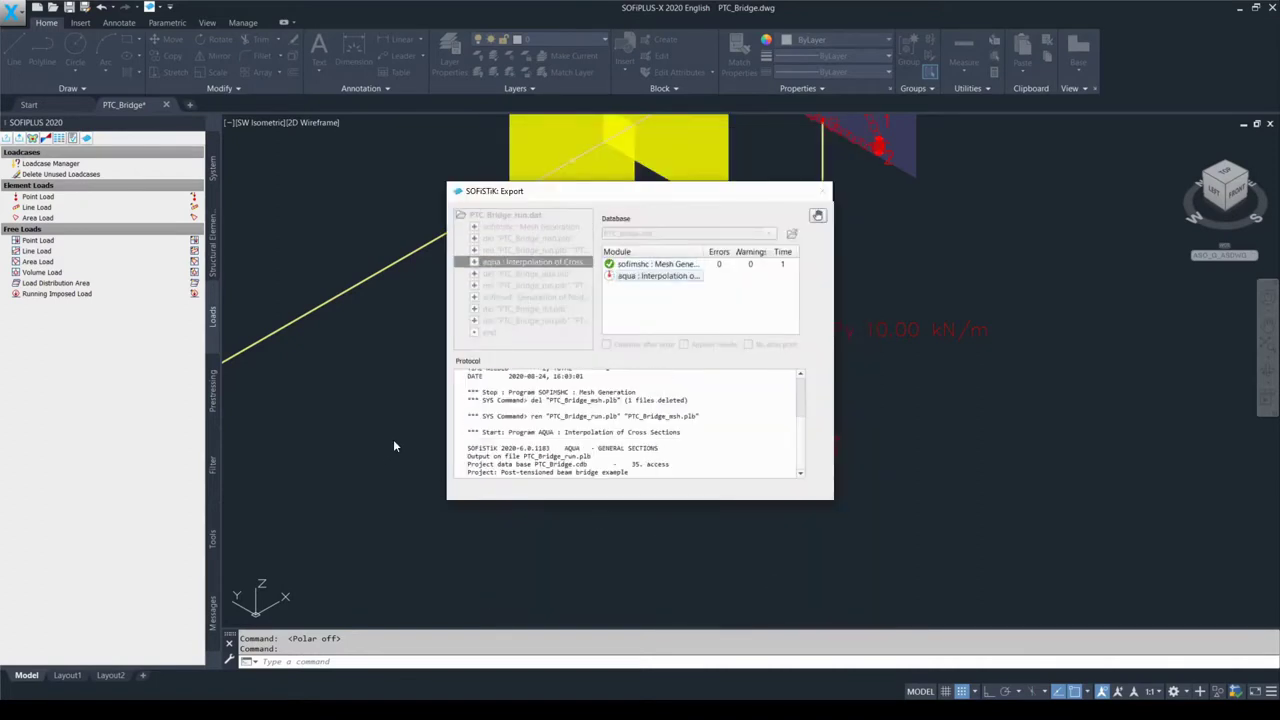
pyautogui.press('F9')
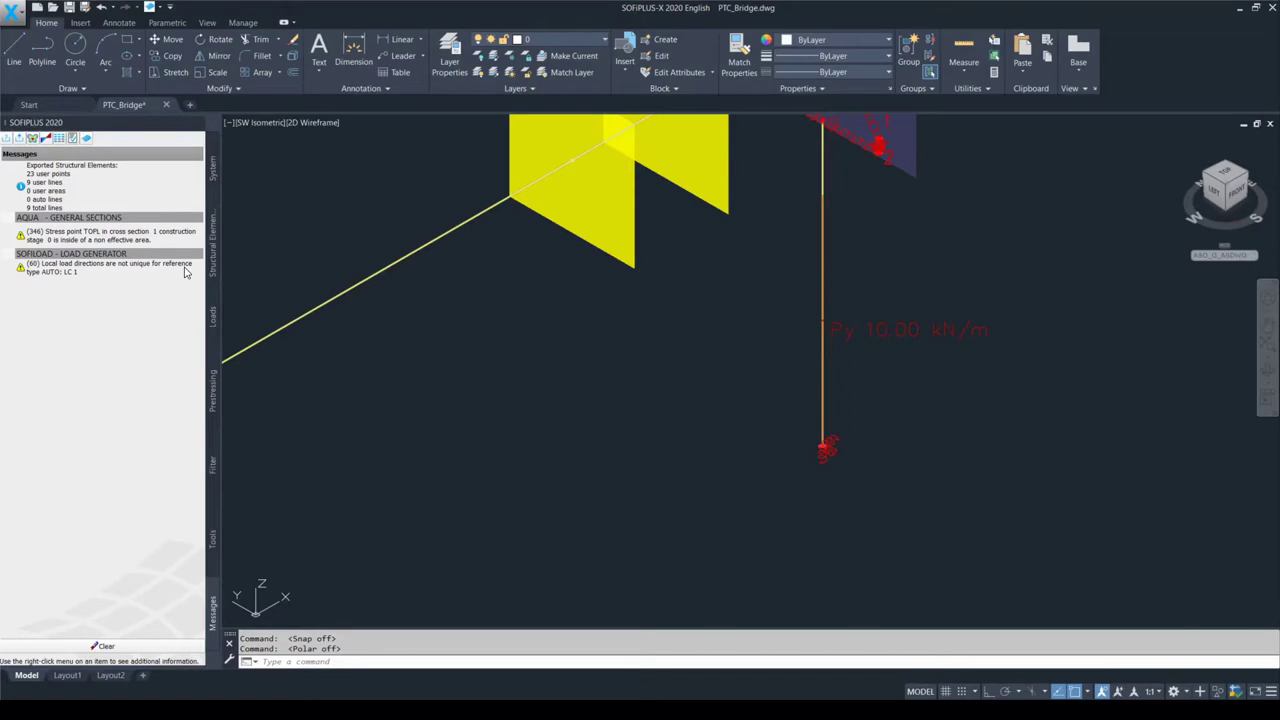
# Step: Select the load generator warning for load case 1 and open the exported model in SOFiSTiK Graphic
pyautogui.click(126, 271)
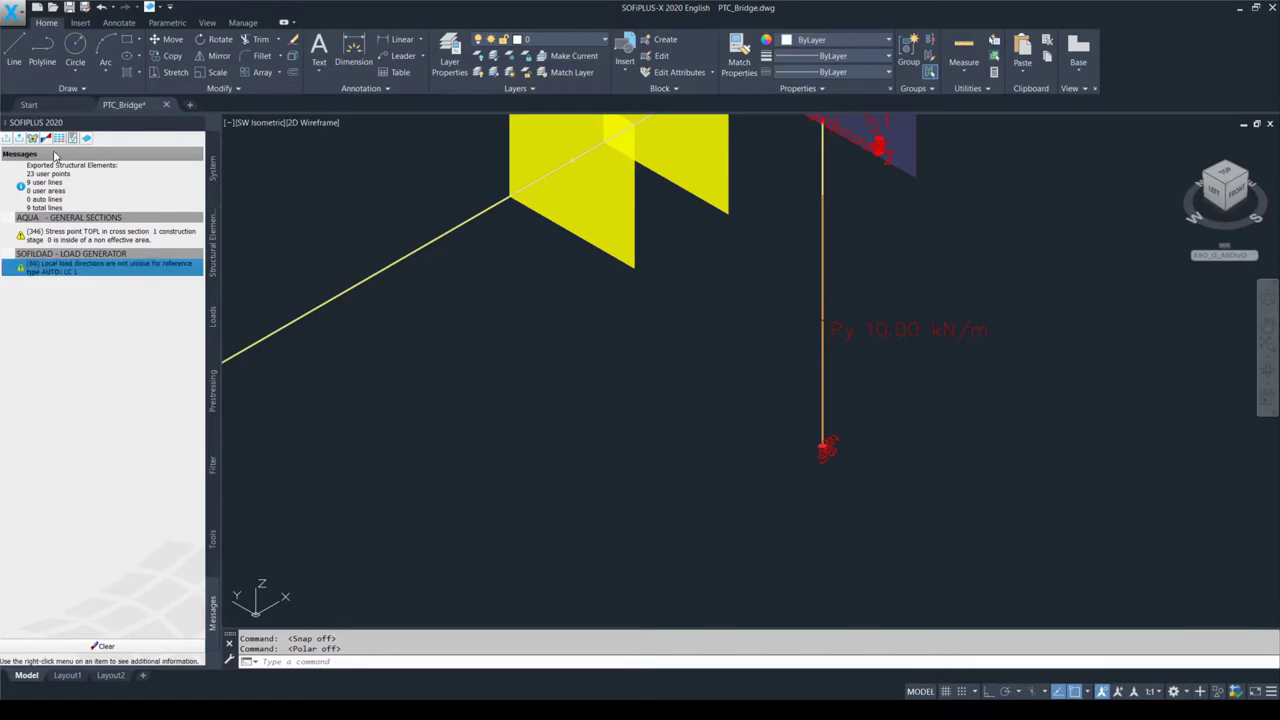
pyautogui.click(46, 139)
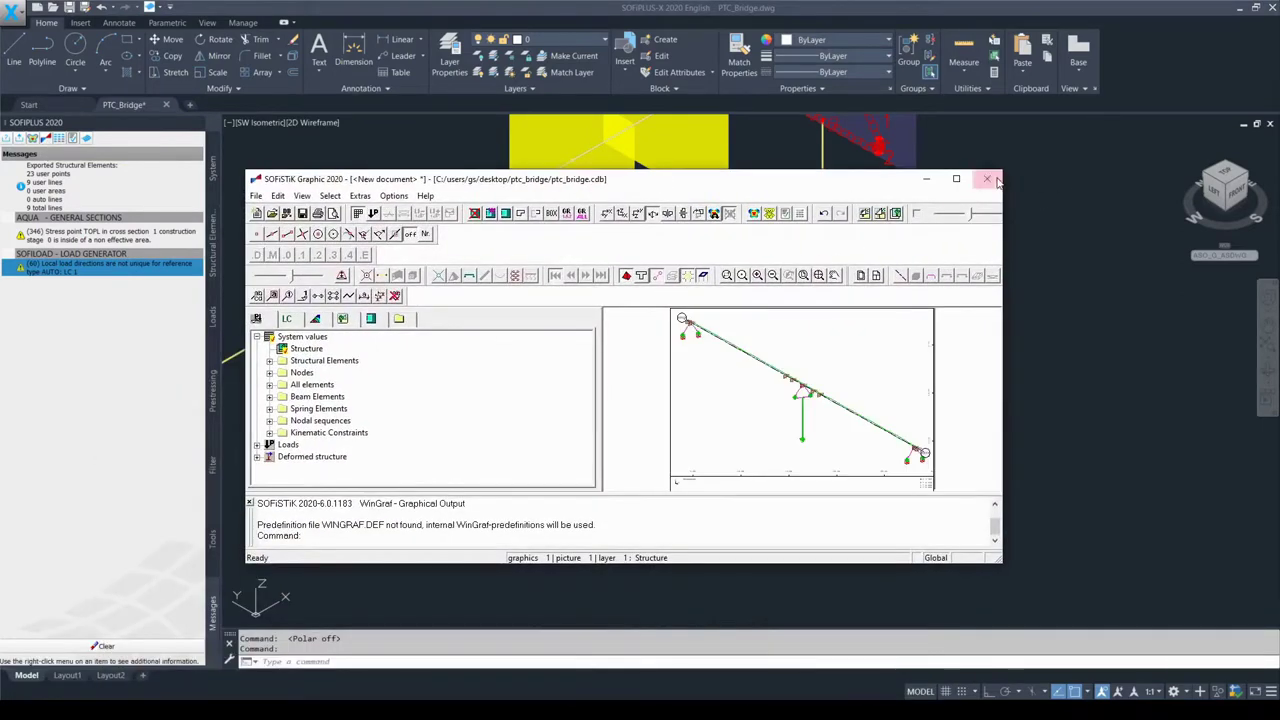
# Step: Maximize the SOFiSTiK Graphic window and display all input loads of load case 1 on the exported model
pyautogui.click(956, 179)
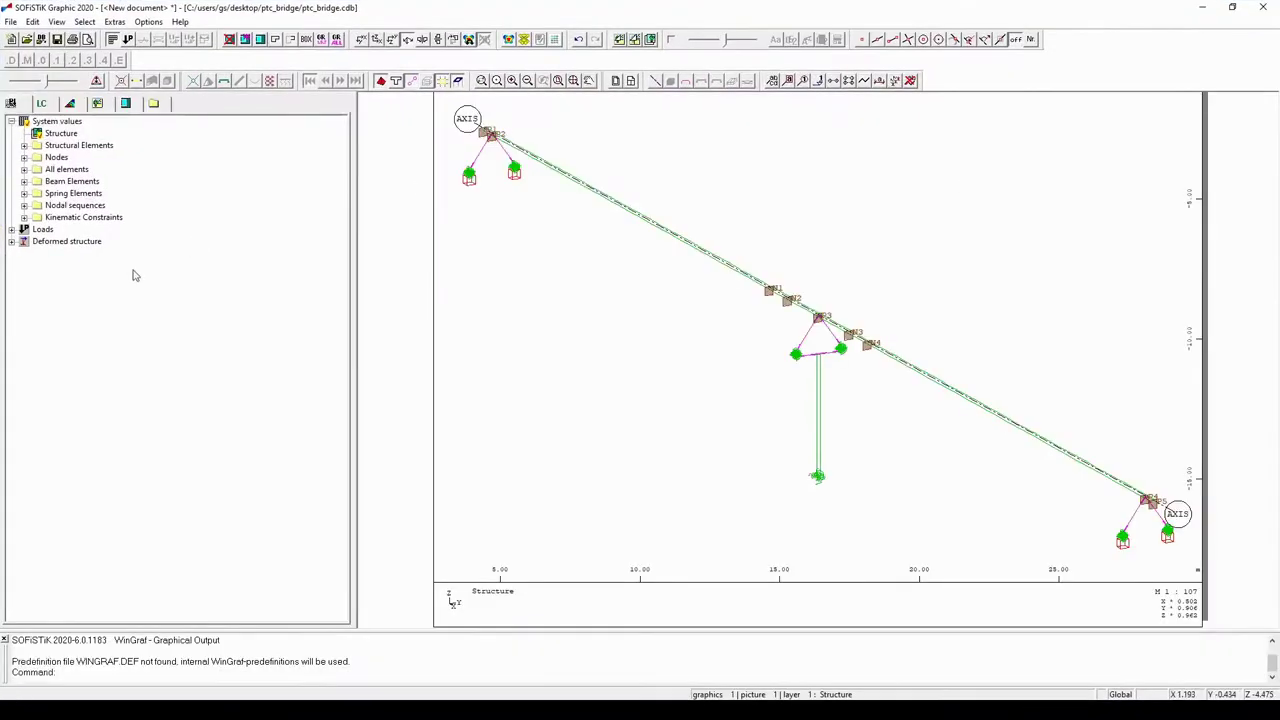
pyautogui.click(12, 229)
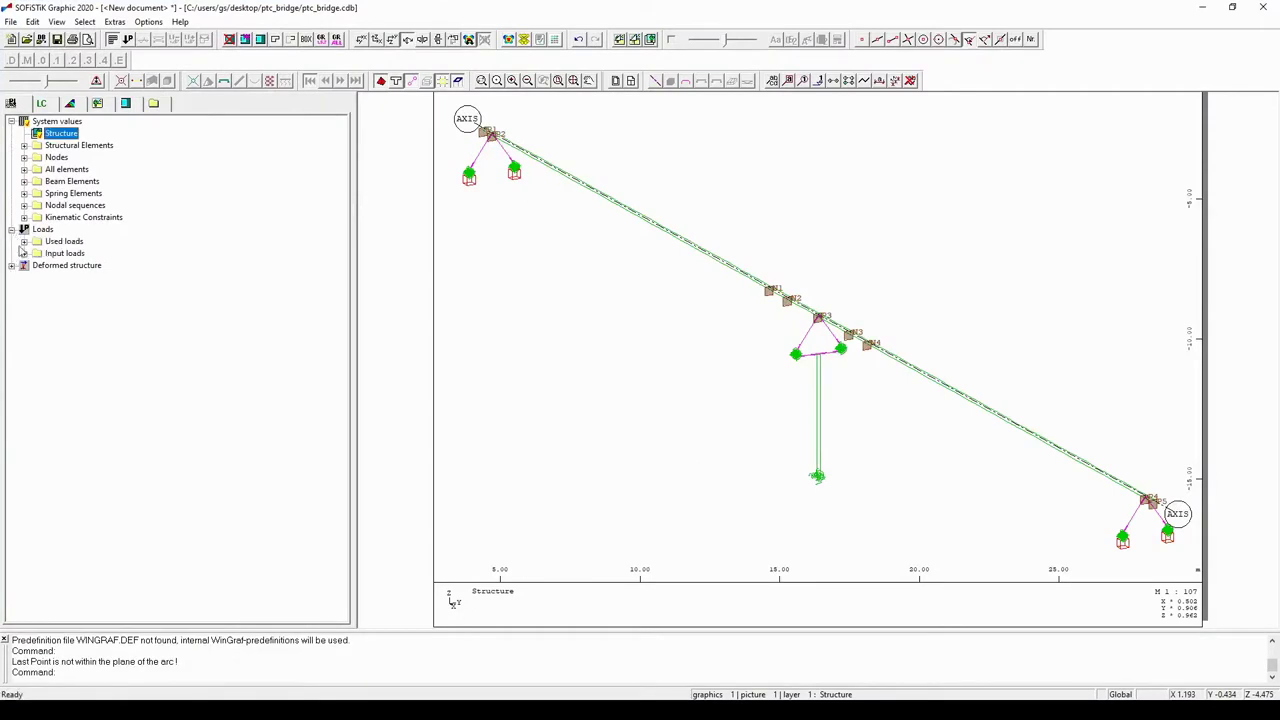
pyautogui.click(24, 253)
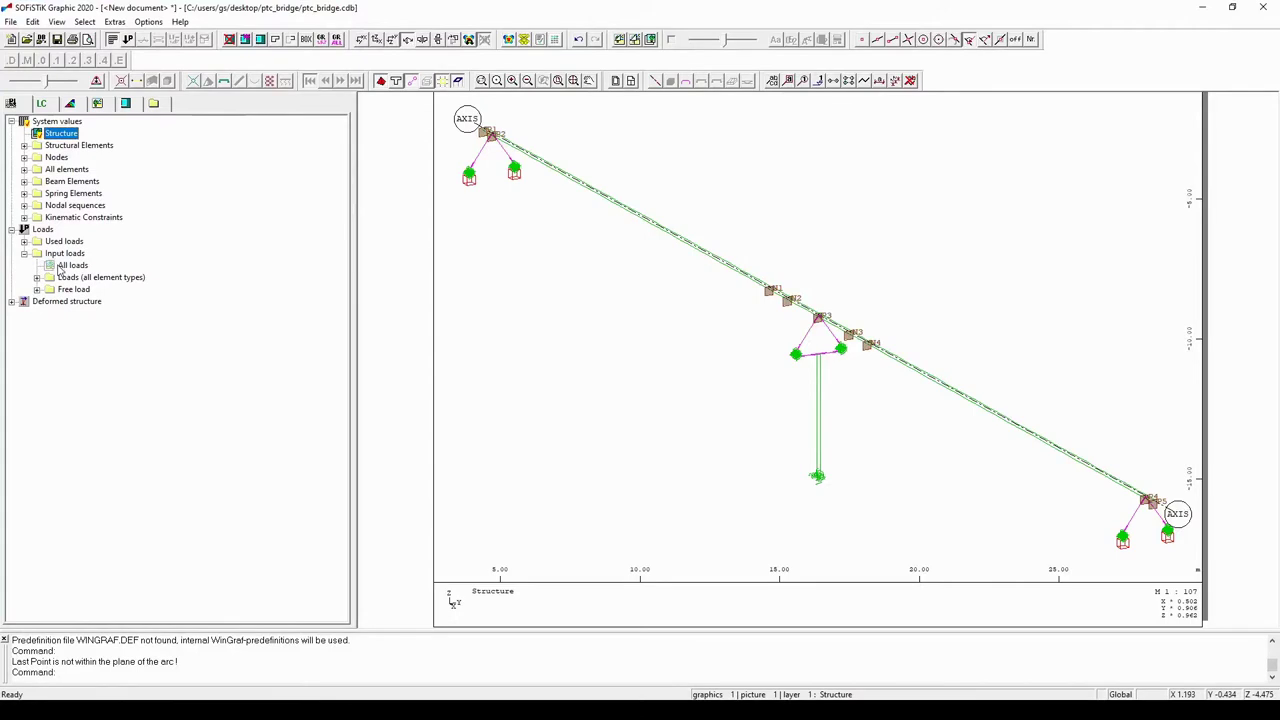
pyautogui.click(62, 266)
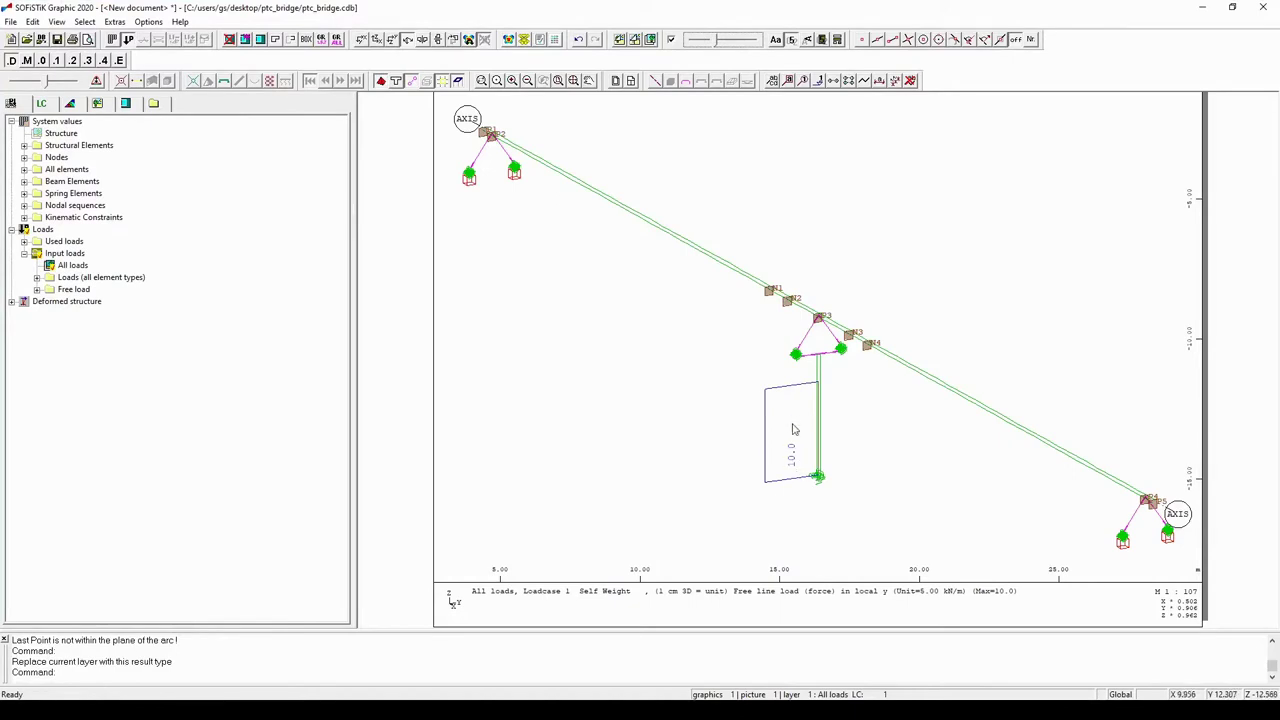
pyautogui.press('alt')
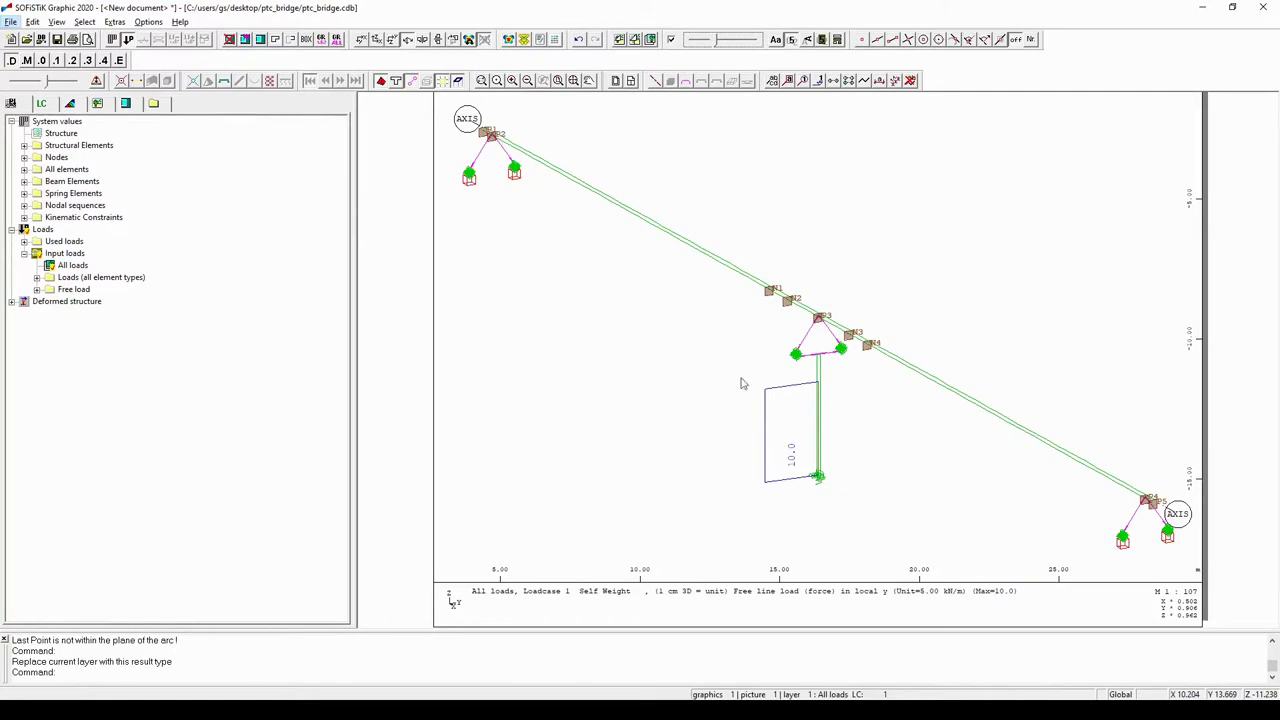
# Step: Replace the displayed input loads with all used loads to examine the load generated on the column's beam elements
pyautogui.click(24, 242)
pyautogui.click(66, 254)
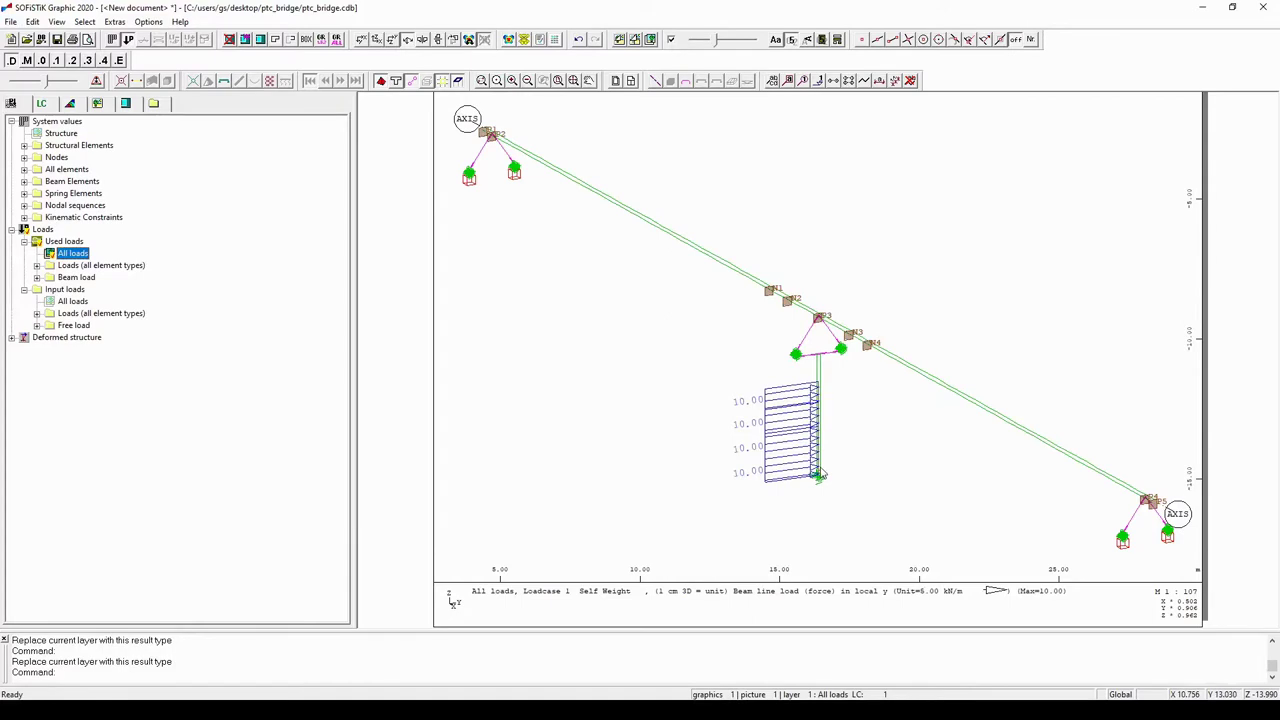
pyautogui.press('alt')
# Step: Add a layer showing the beam elements' Local direction Y and compare it with the used loads on the column
pyautogui.click(648, 40)
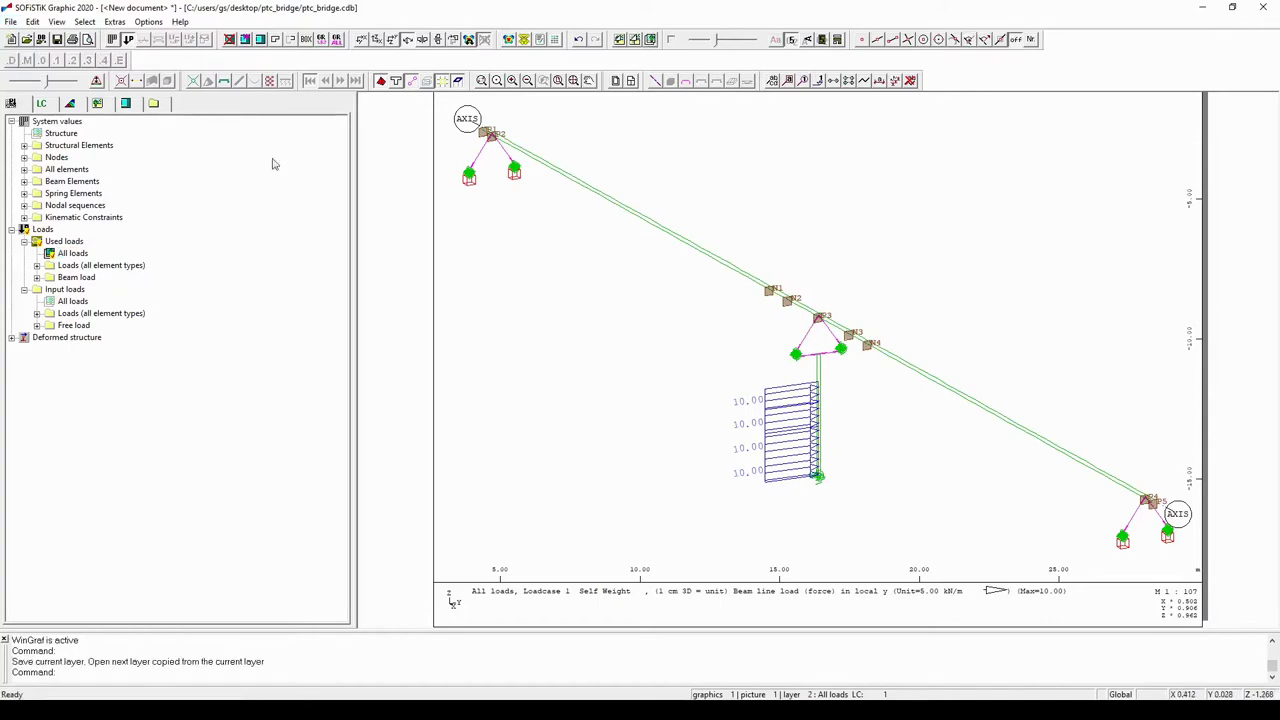
pyautogui.click(24, 181)
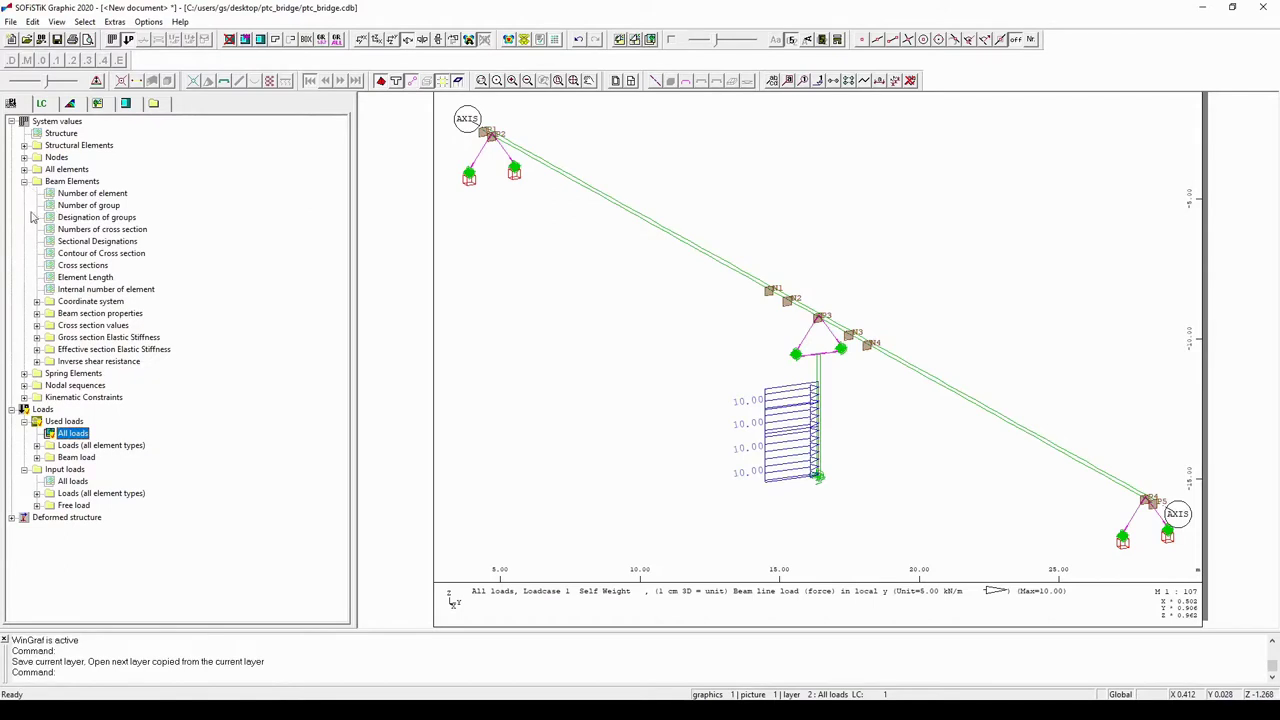
pyautogui.click(37, 302)
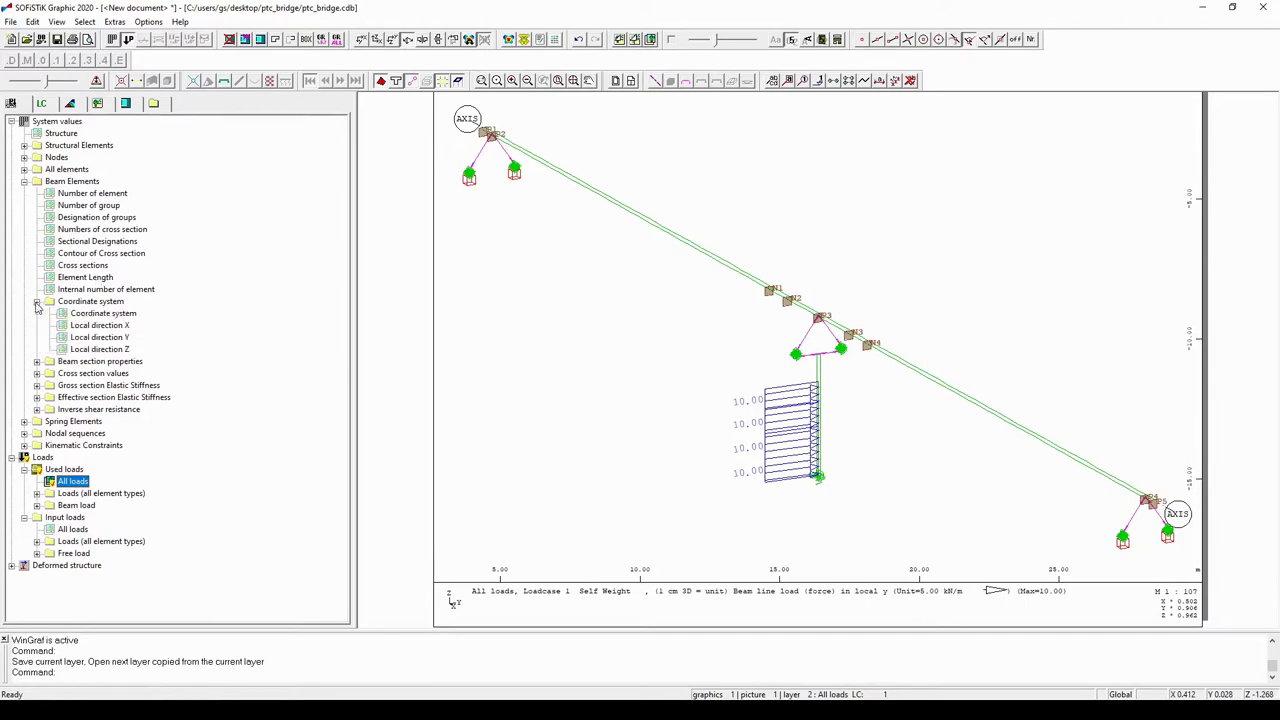
pyautogui.click(102, 340)
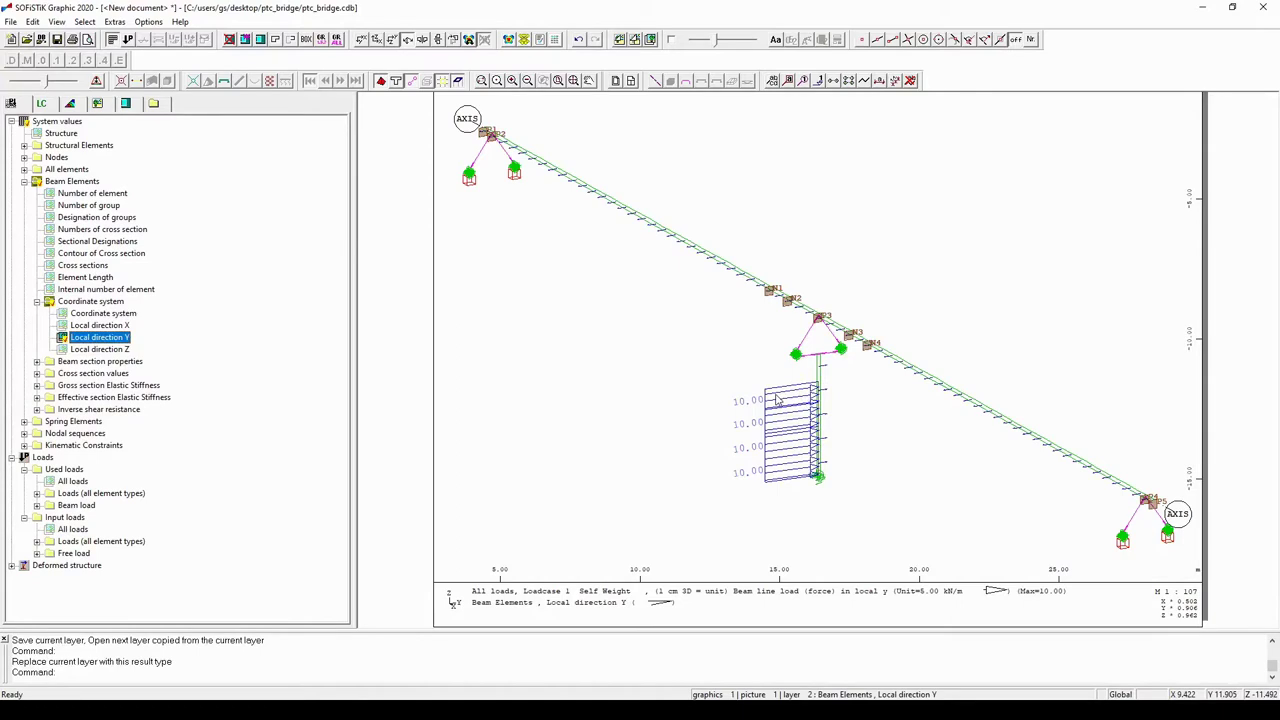
pyautogui.press('alt')
pyautogui.click(88, 518)
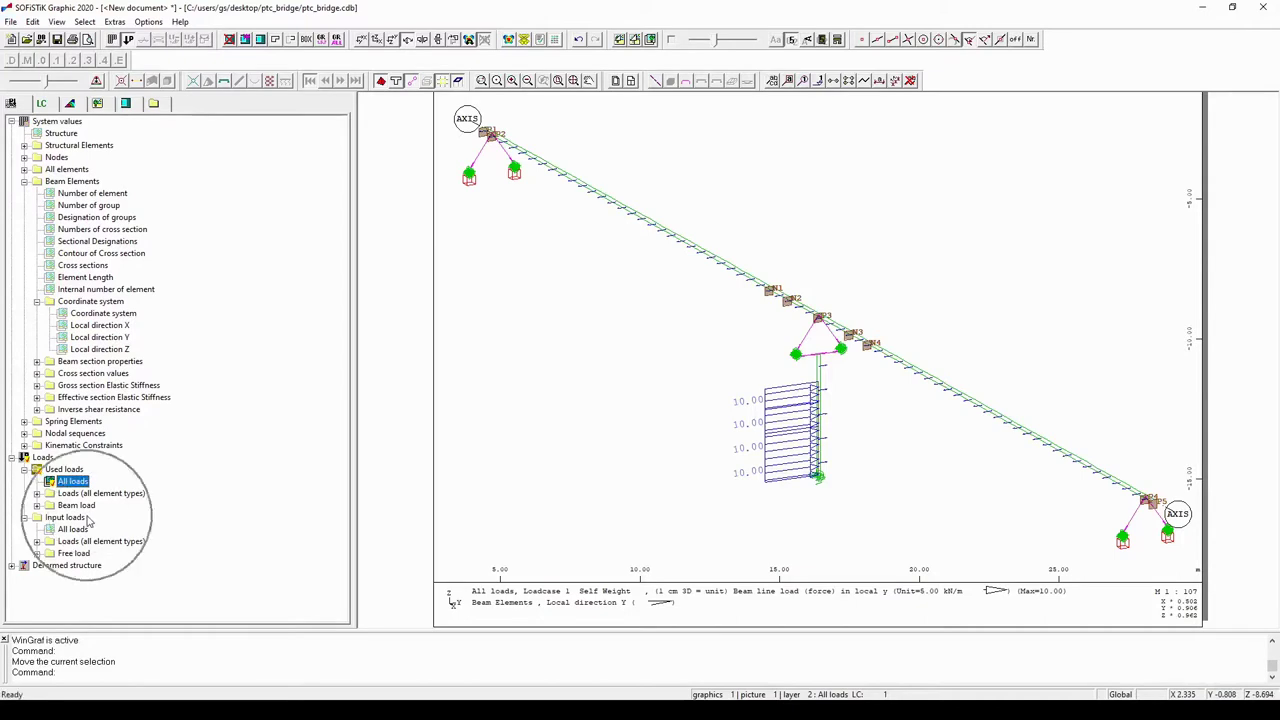
pyautogui.click(92, 476)
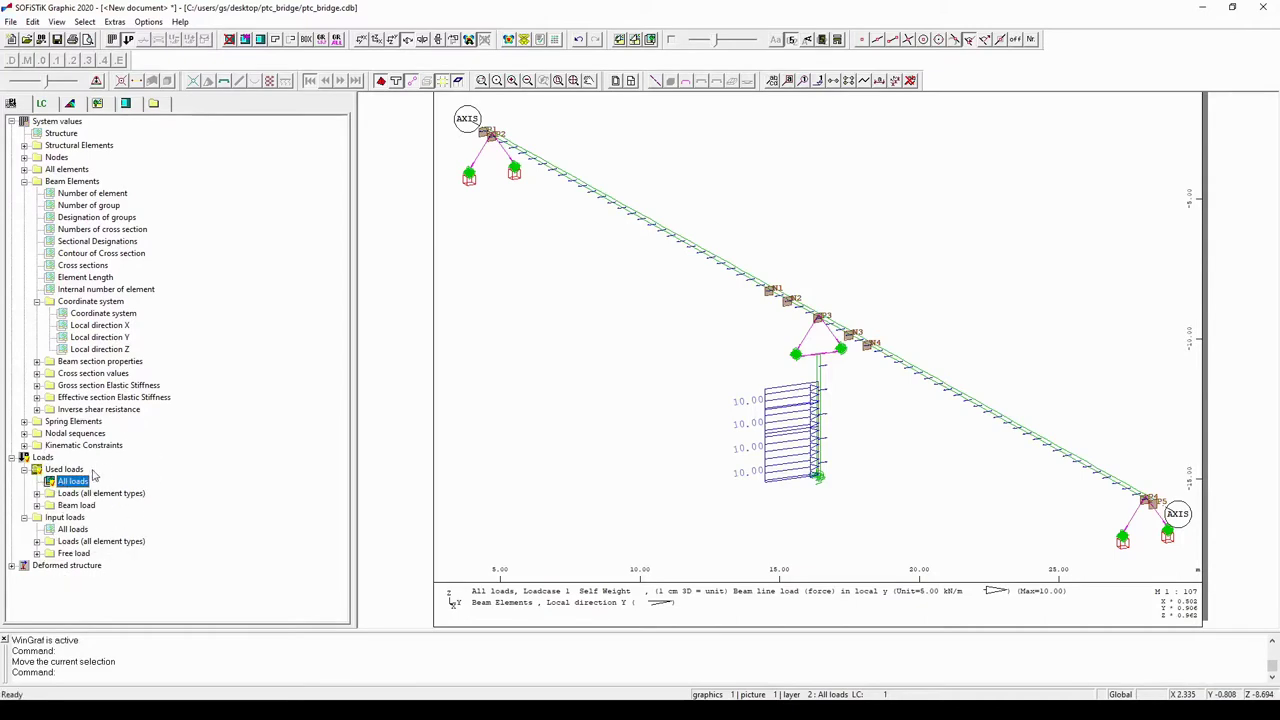
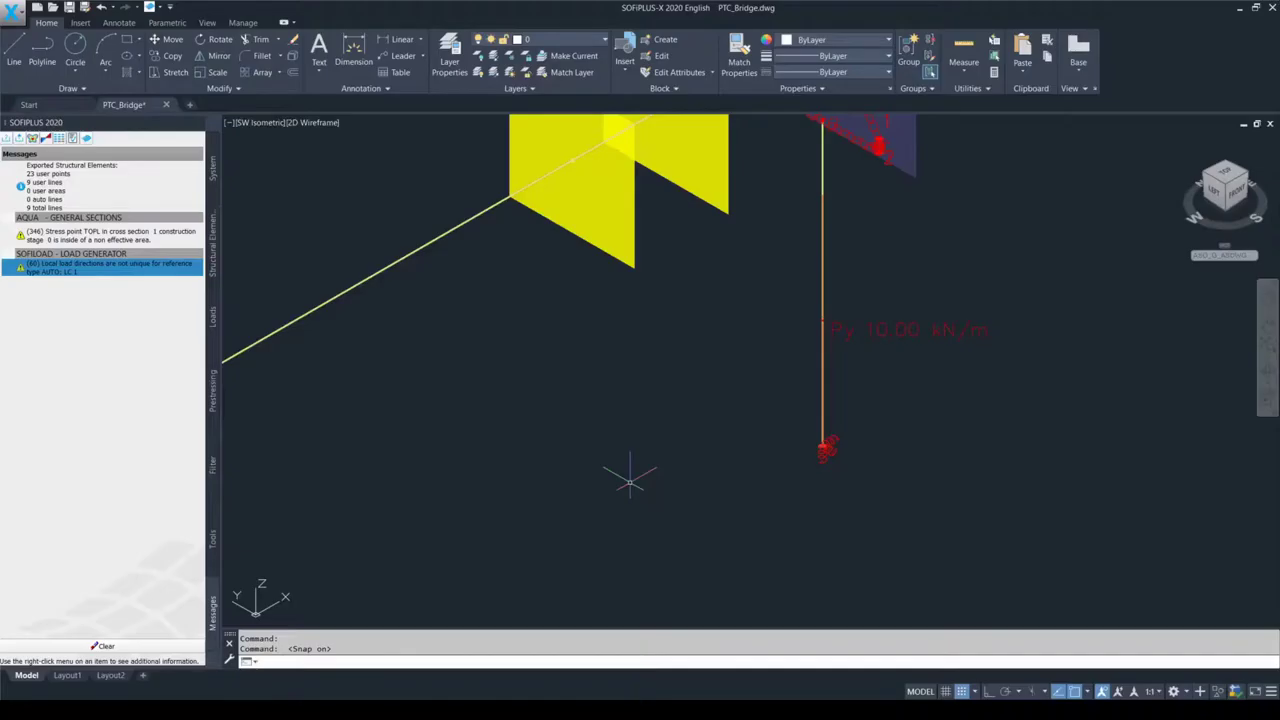
# Step: Stretch the lower end of the column's Py free line load vertically downward beyond the column's base
pyautogui.click(950, 331)
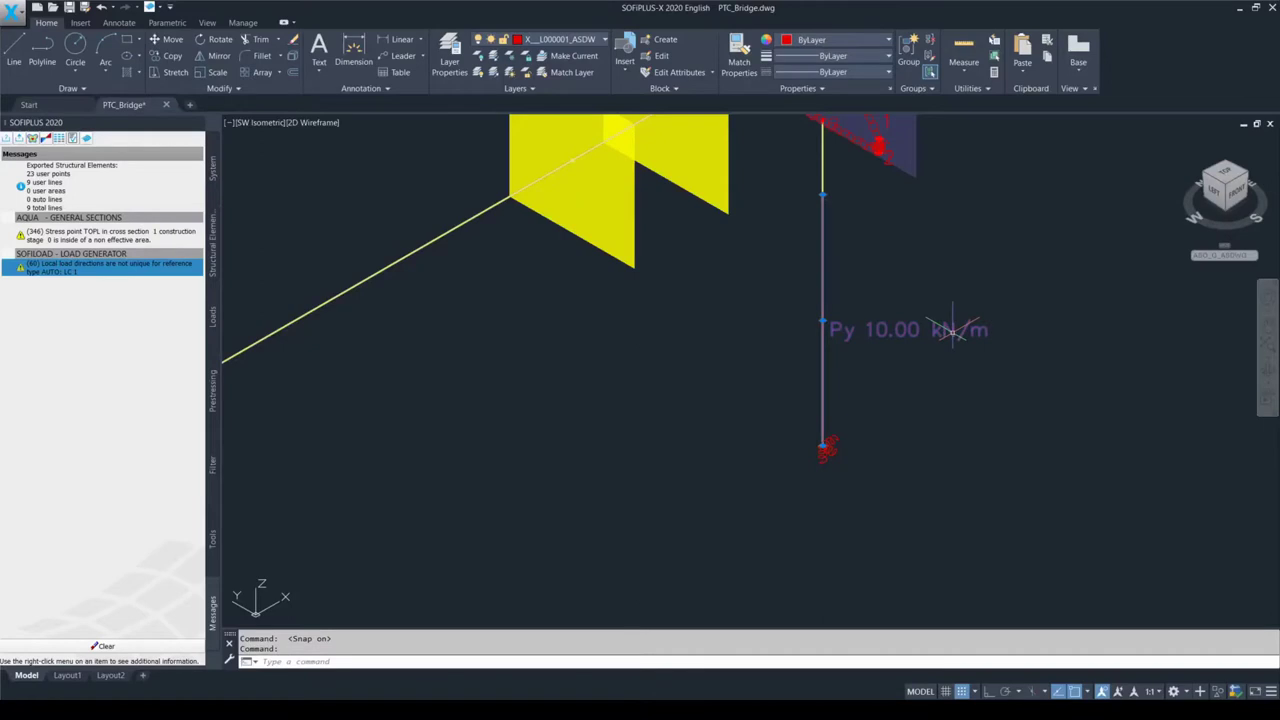
pyautogui.click(822, 446)
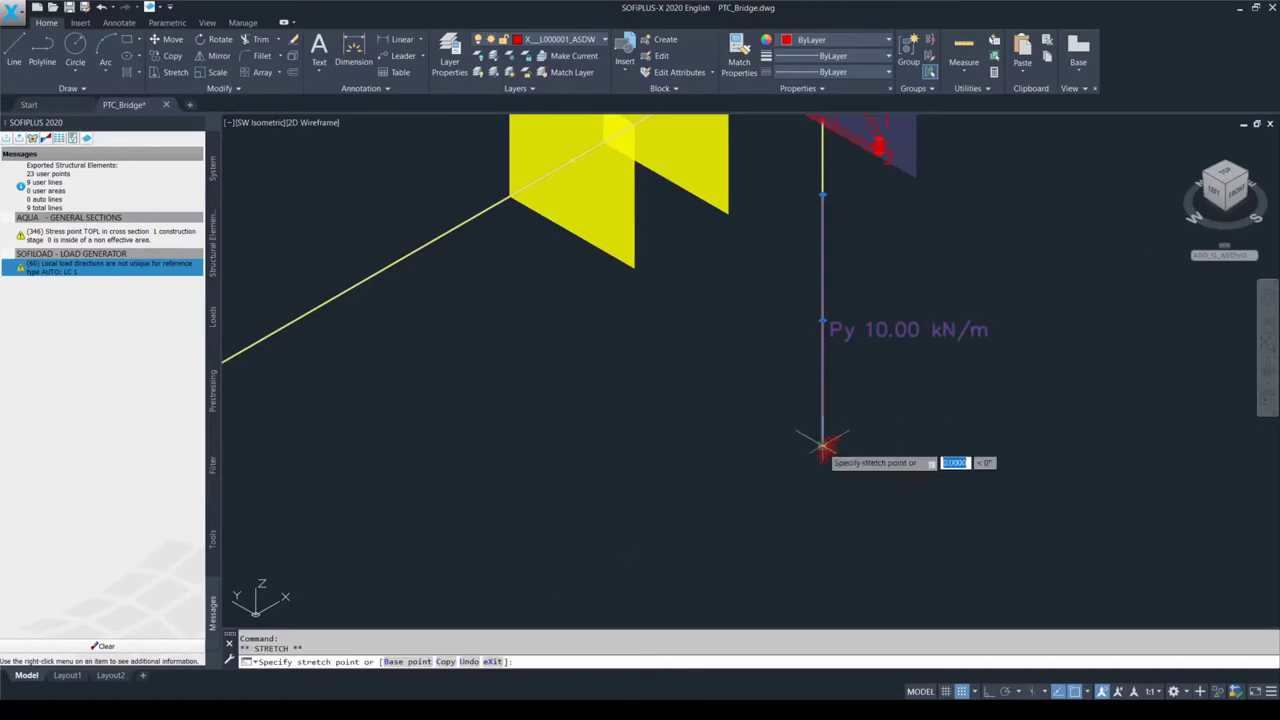
pyautogui.press('F9')
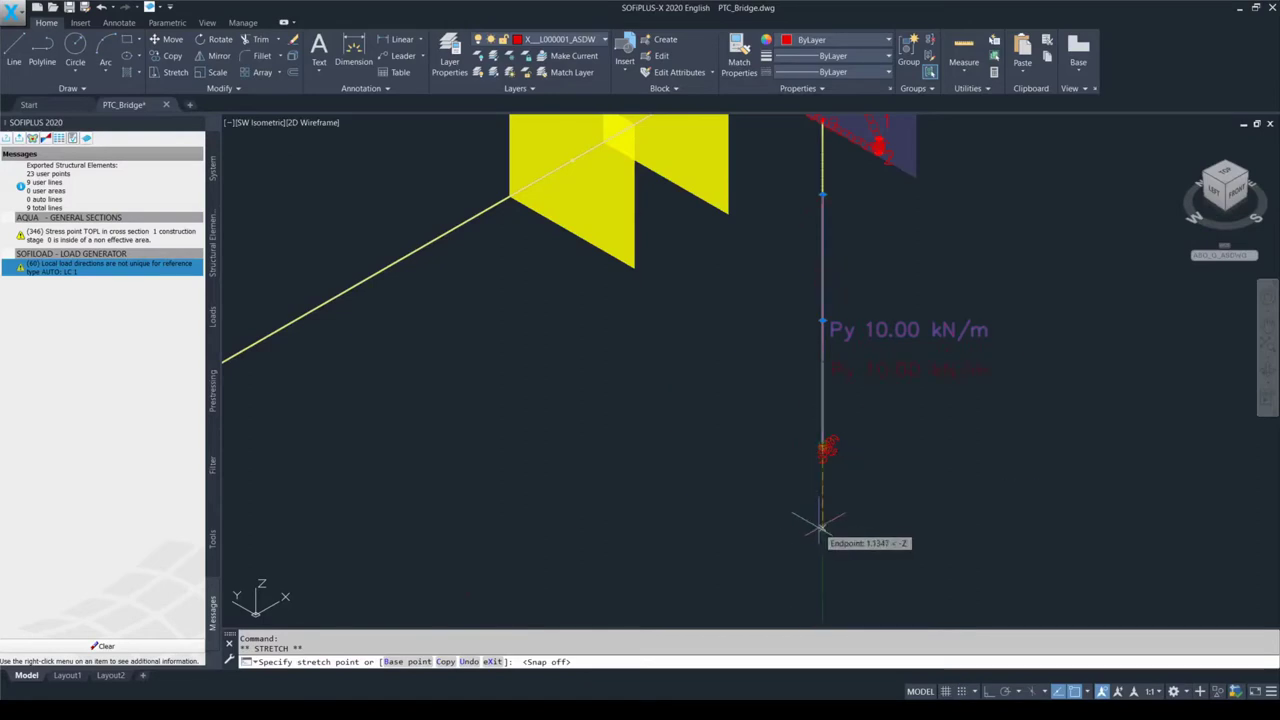
pyautogui.click(820, 541)
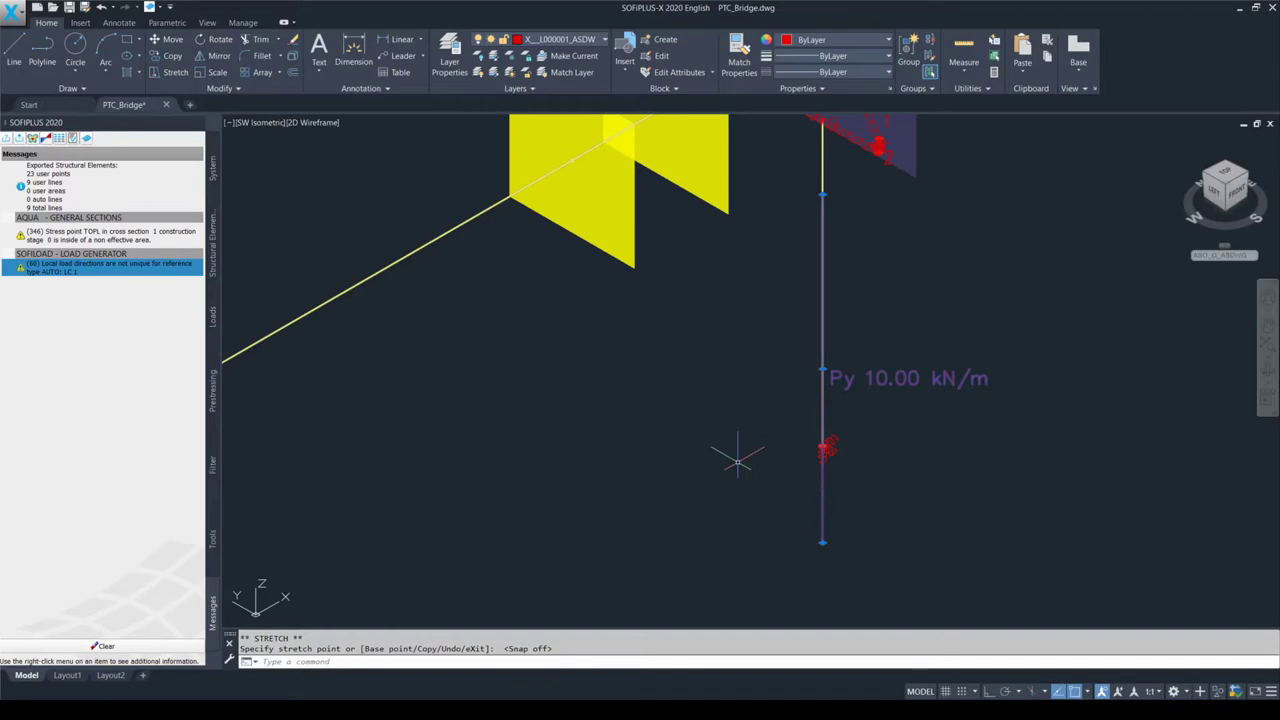
pyautogui.press('F9')
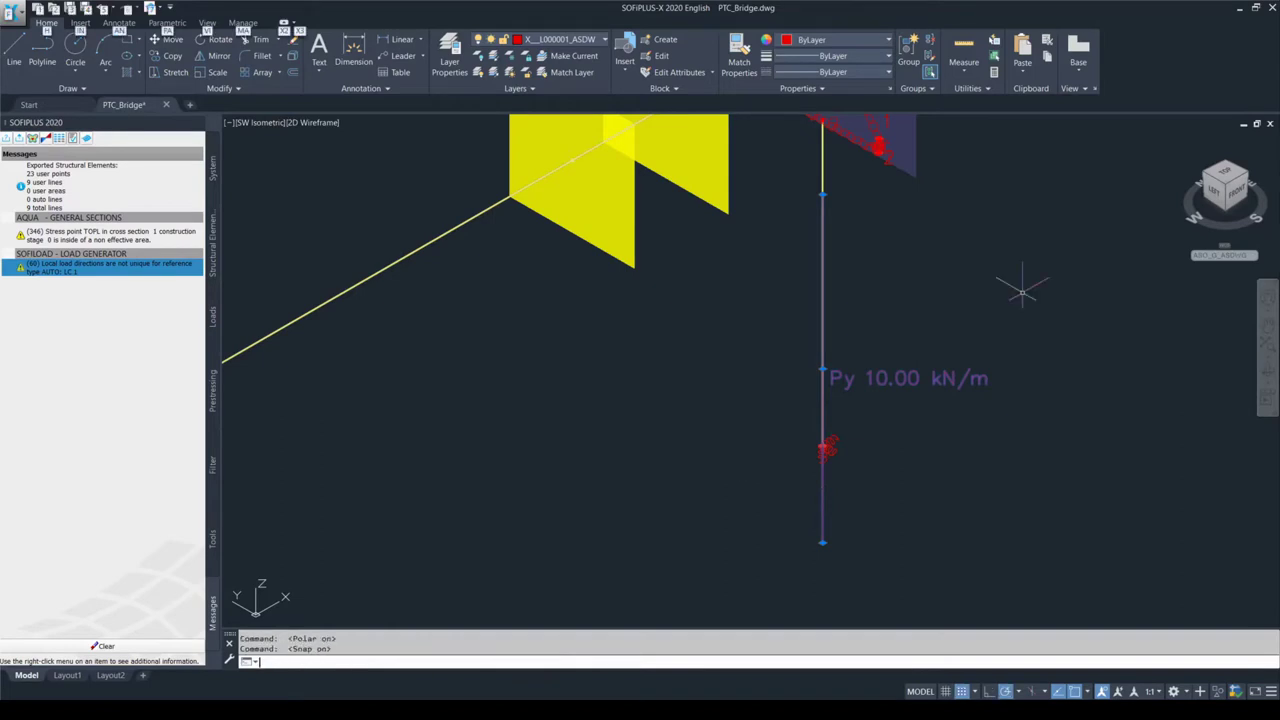
pyautogui.press('Escape')
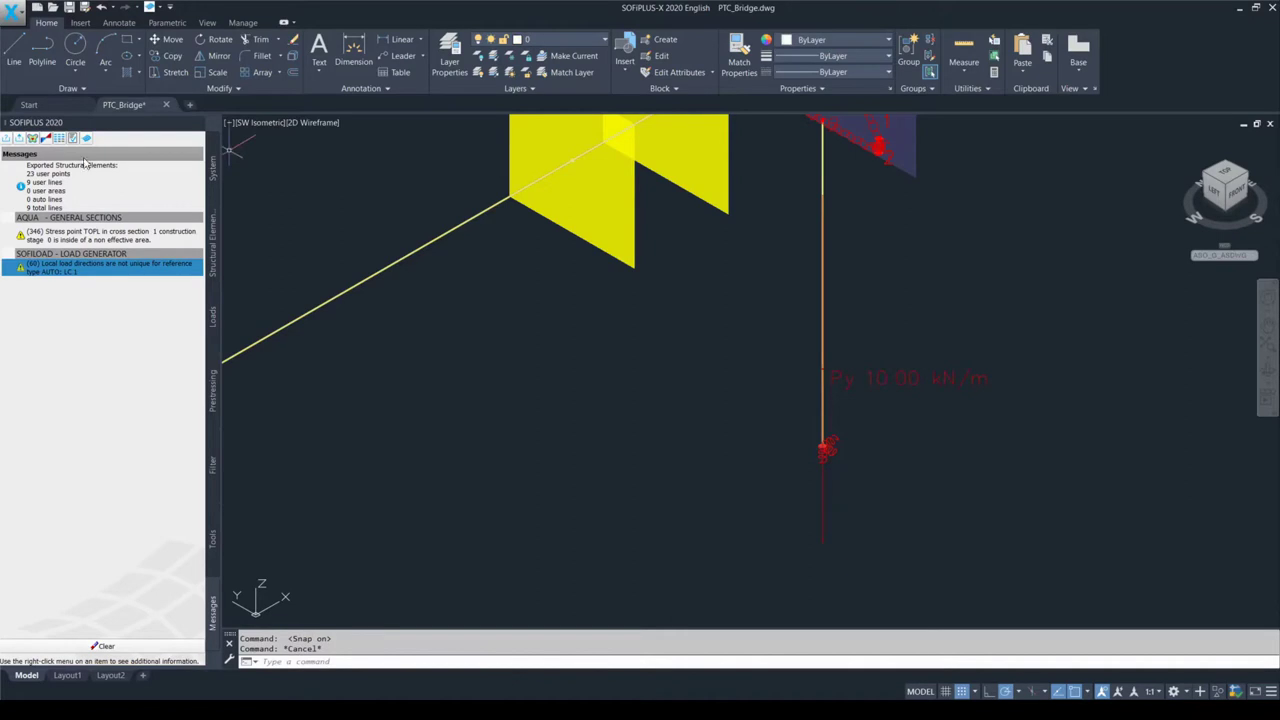
# Step: Export and process the system with the extended line load, and select load generator warning 909 for load case 1
pyautogui.click(20, 140)
pyautogui.click(740, 371)
pyautogui.click(794, 600)
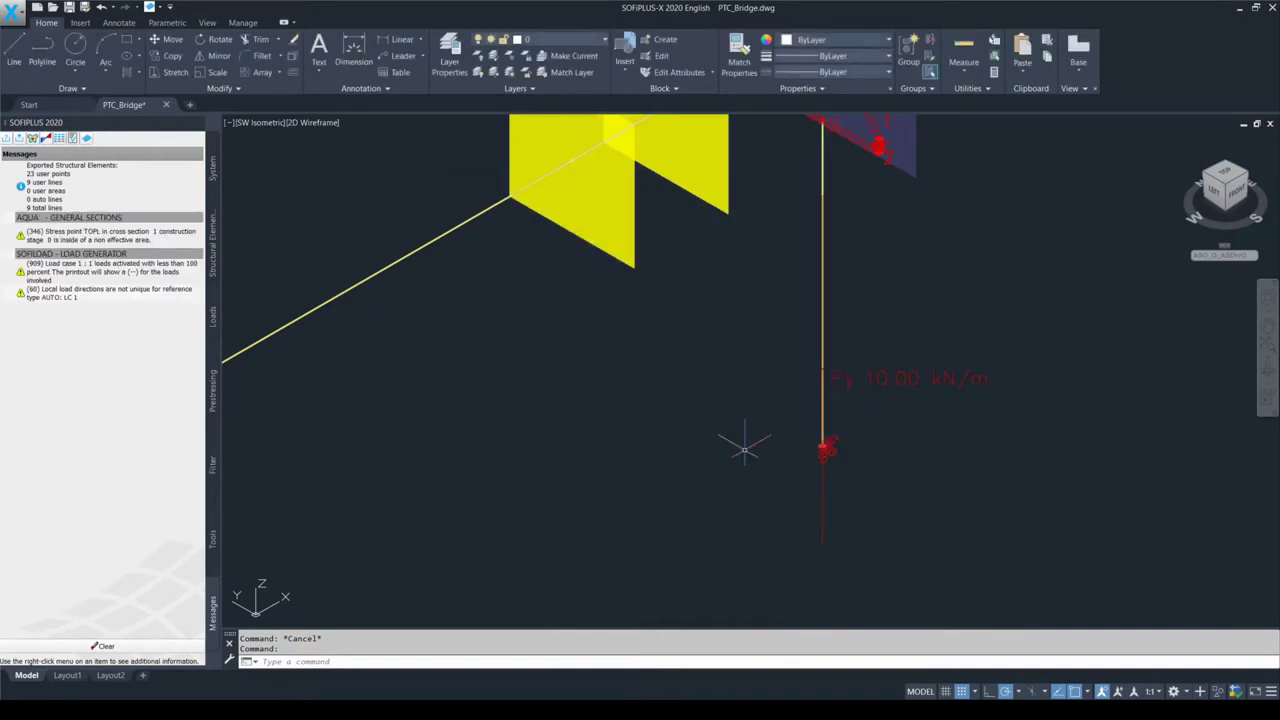
pyautogui.press('F10')
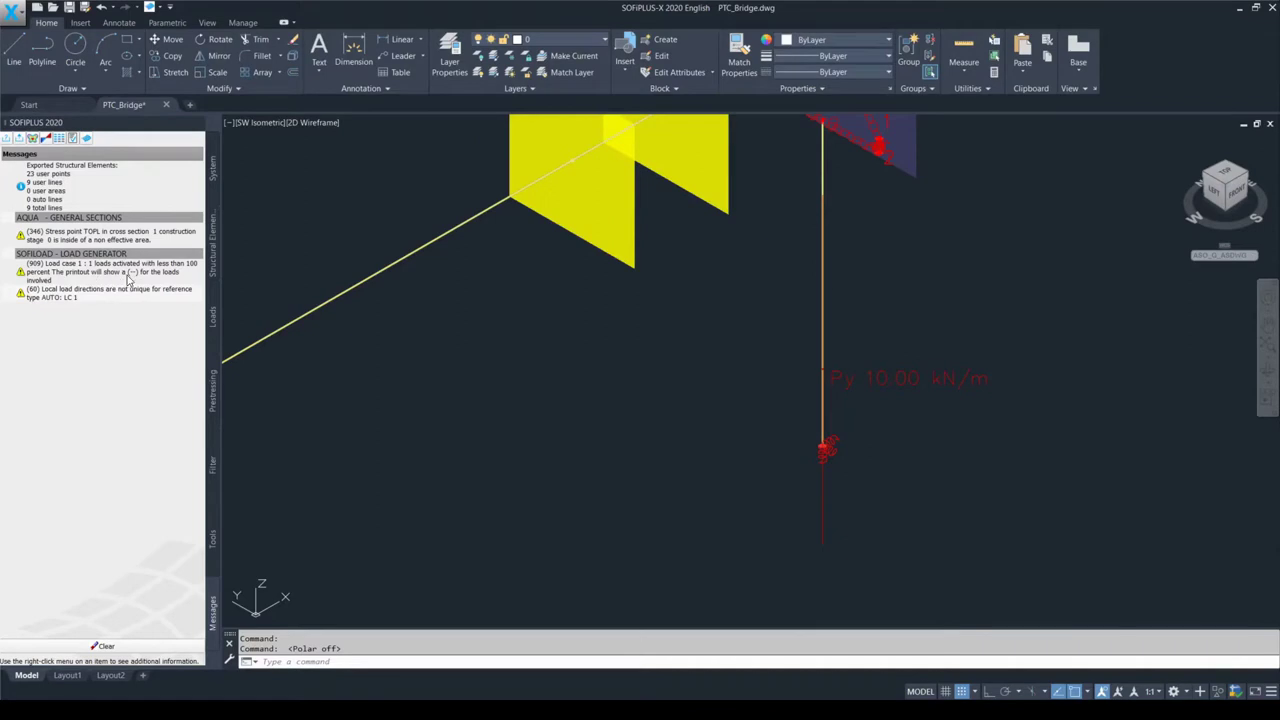
pyautogui.click(183, 282)
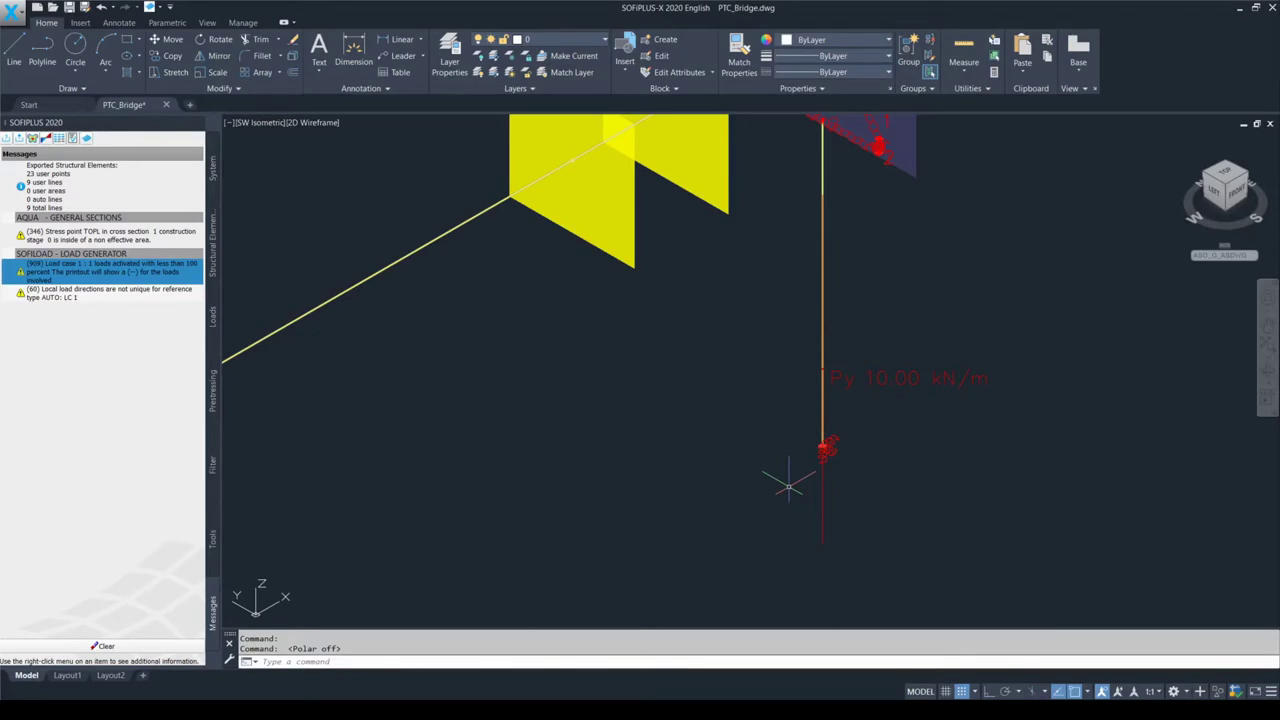
# Step: Switch to SOFiSTiK Graphic and compare the extended input load below the column's base with the used beam loads
pyautogui.click(785, 492)
pyautogui.press('F9')
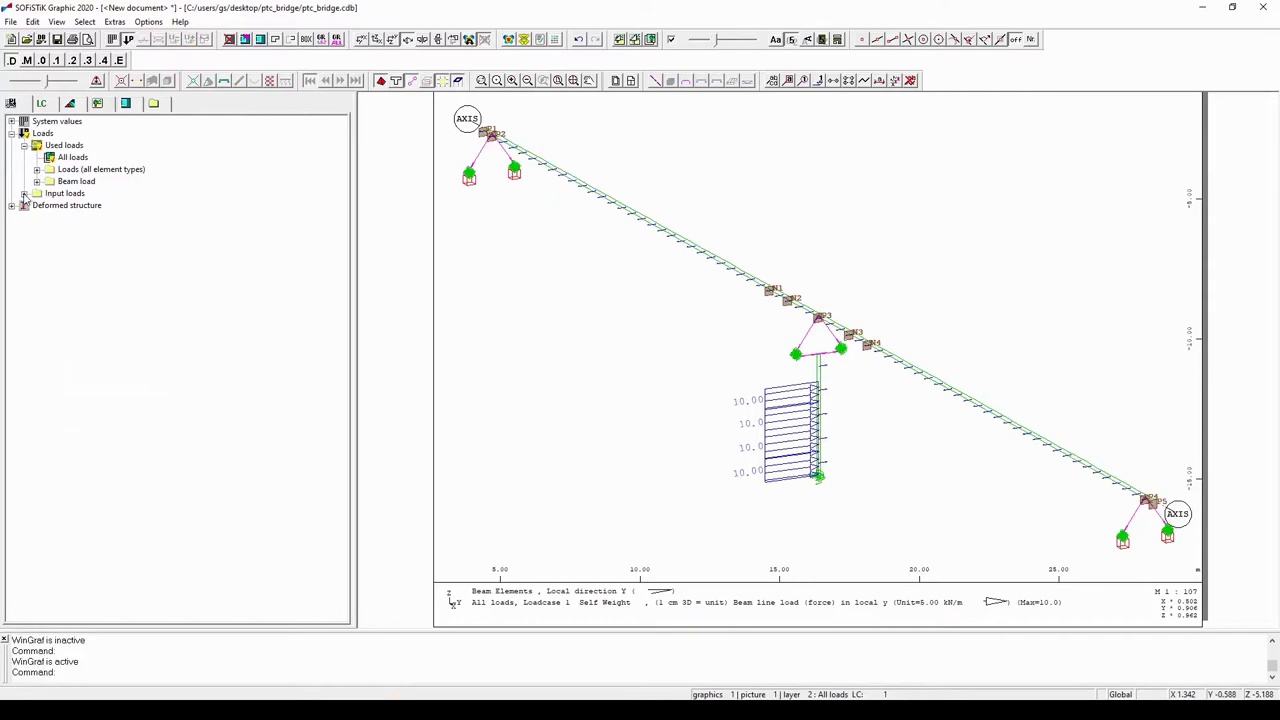
pyautogui.click(25, 193)
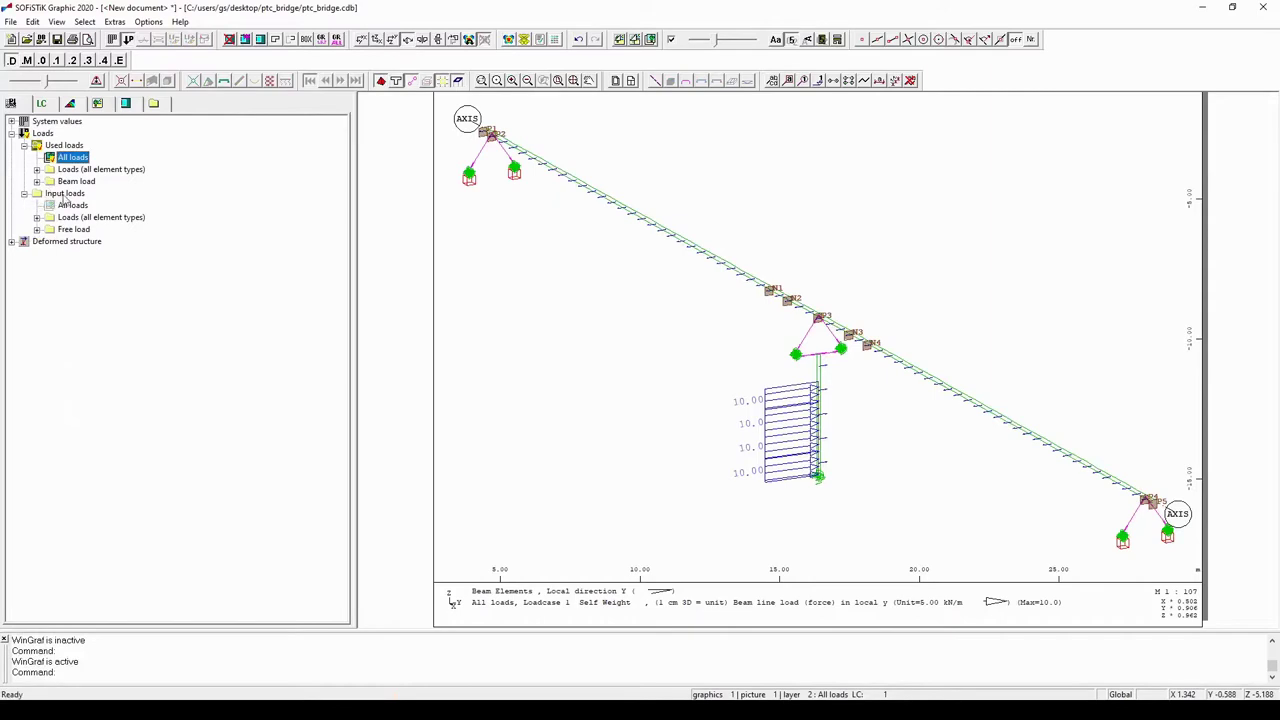
pyautogui.click(66, 196)
pyautogui.doubleClick(70, 205)
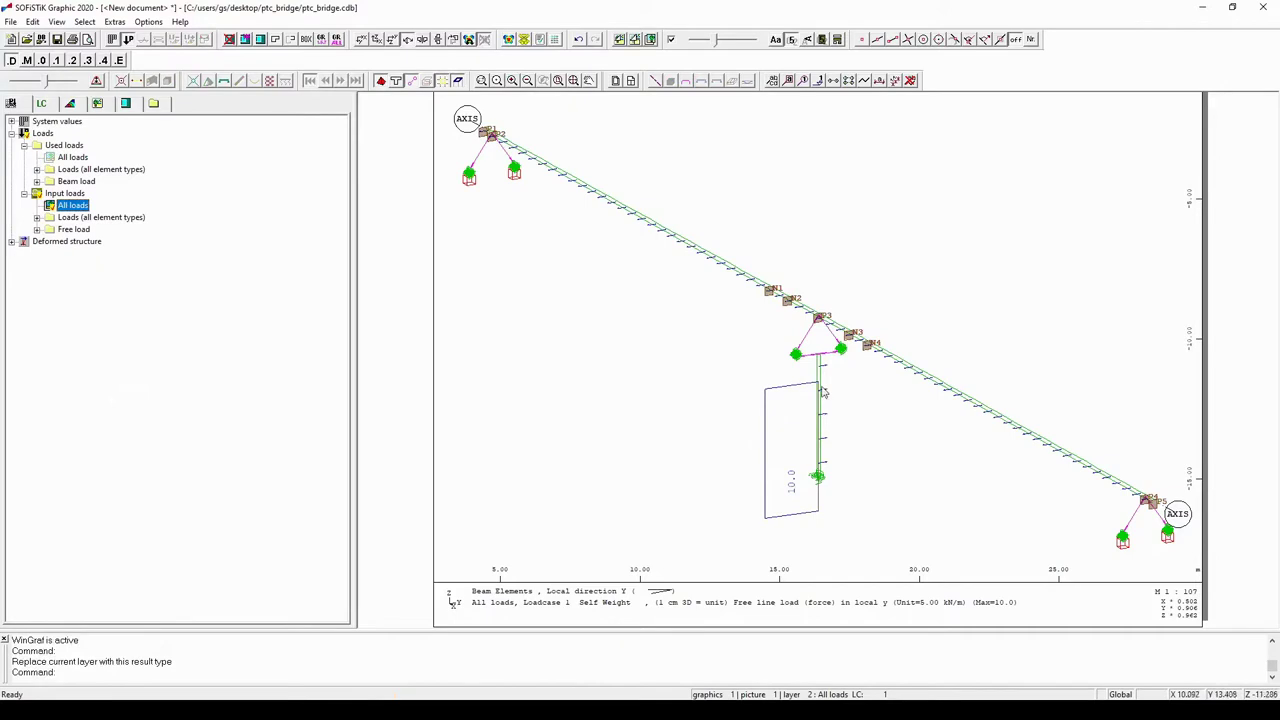
pyautogui.doubleClick(84, 201)
pyautogui.click(73, 157)
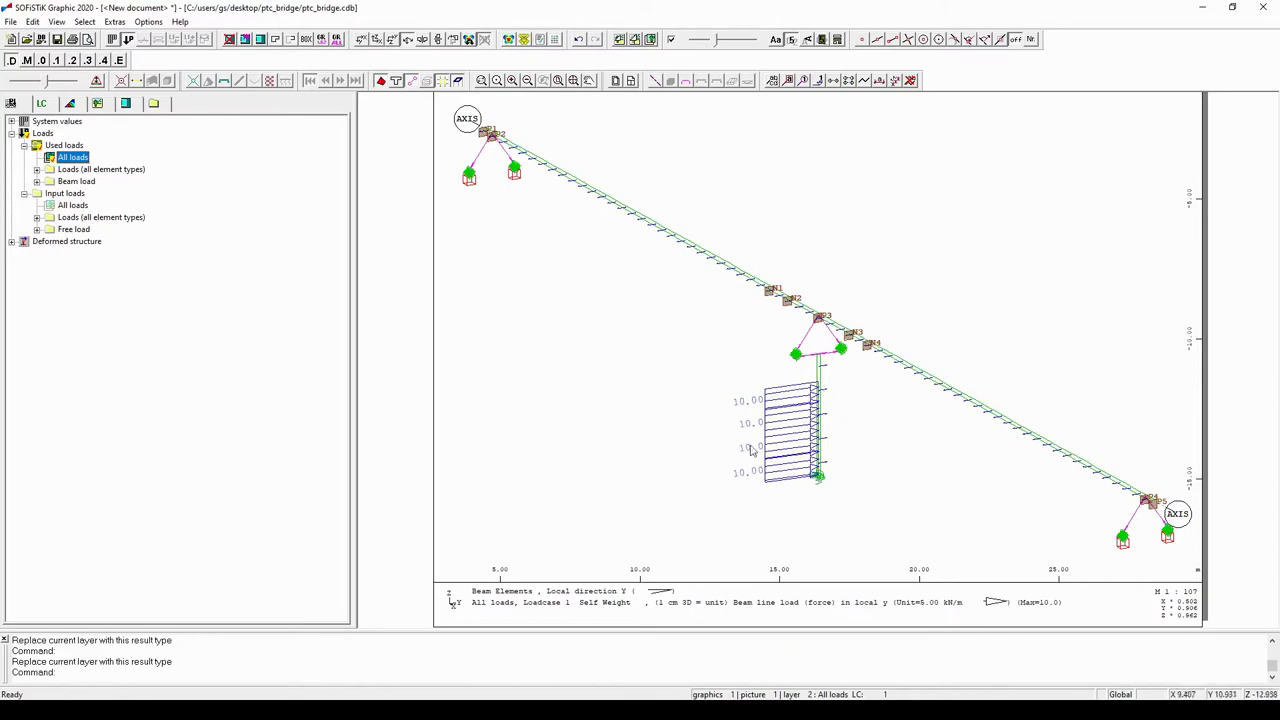
pyautogui.click(828, 449)
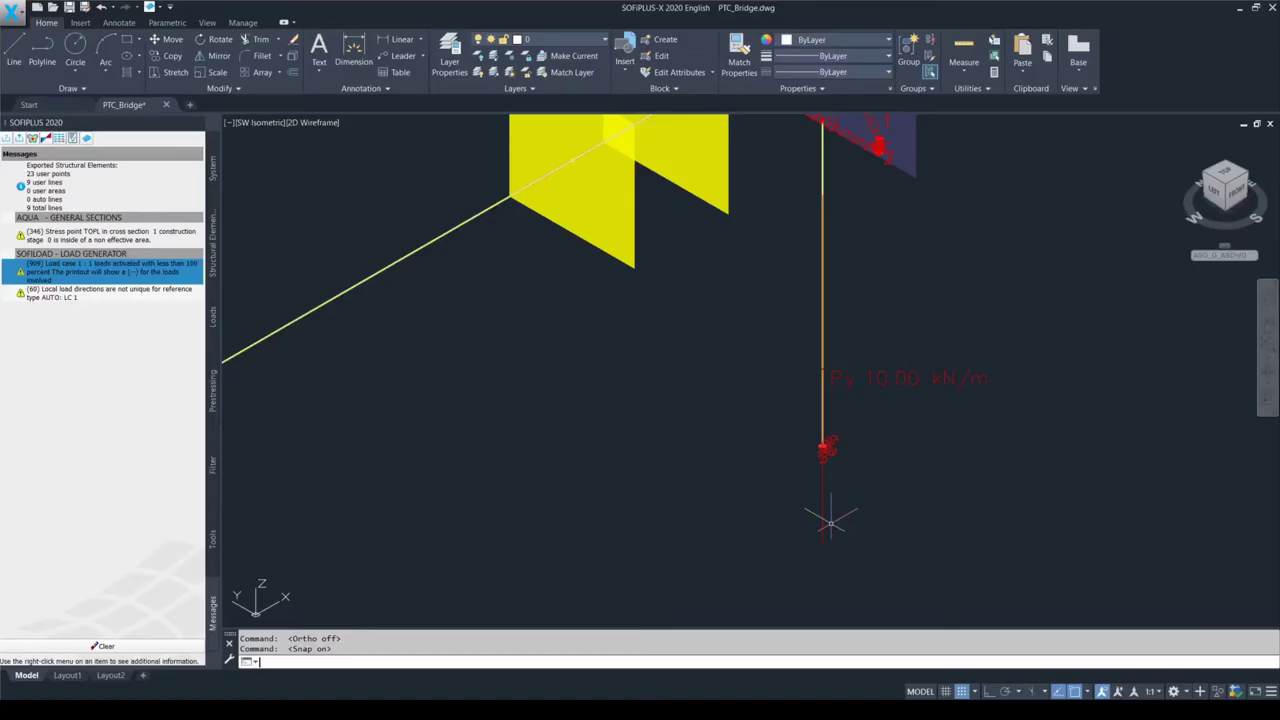
# Step: Stretch the lower end of the Py free line load back up to the column's base point
pyautogui.click(830, 522)
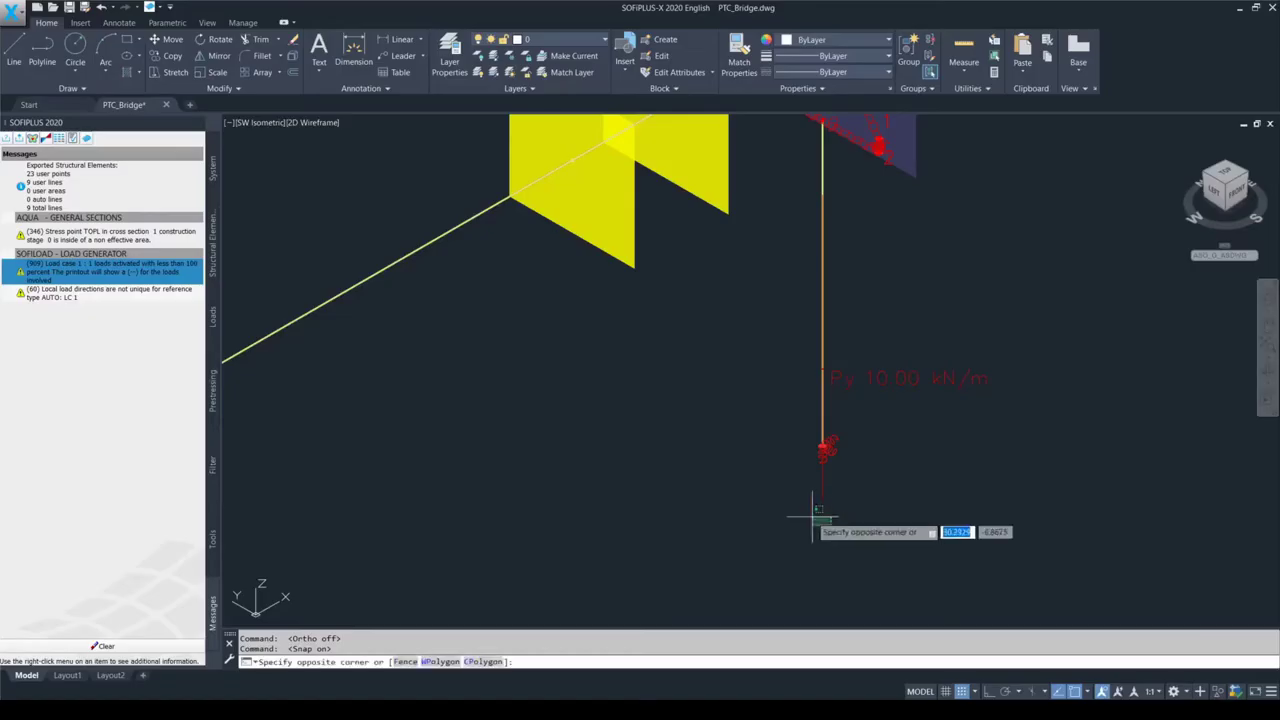
pyautogui.click(820, 534)
pyautogui.click(822, 540)
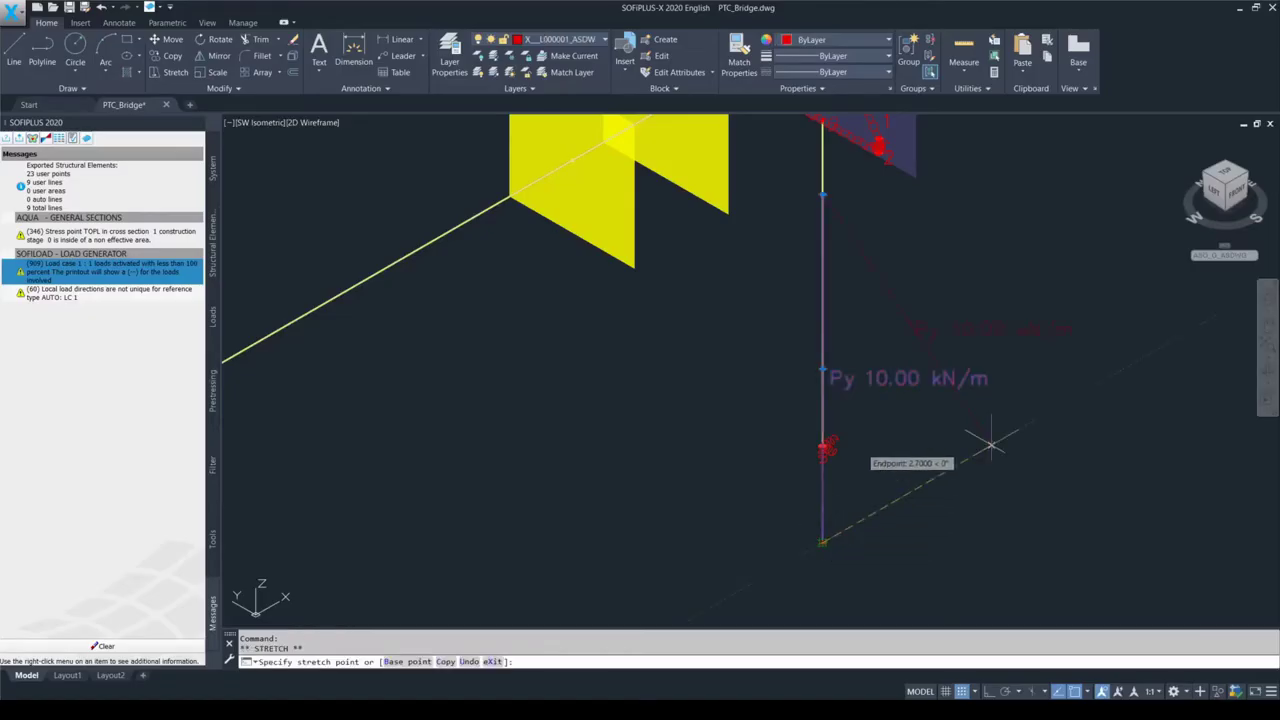
pyautogui.press('F9')
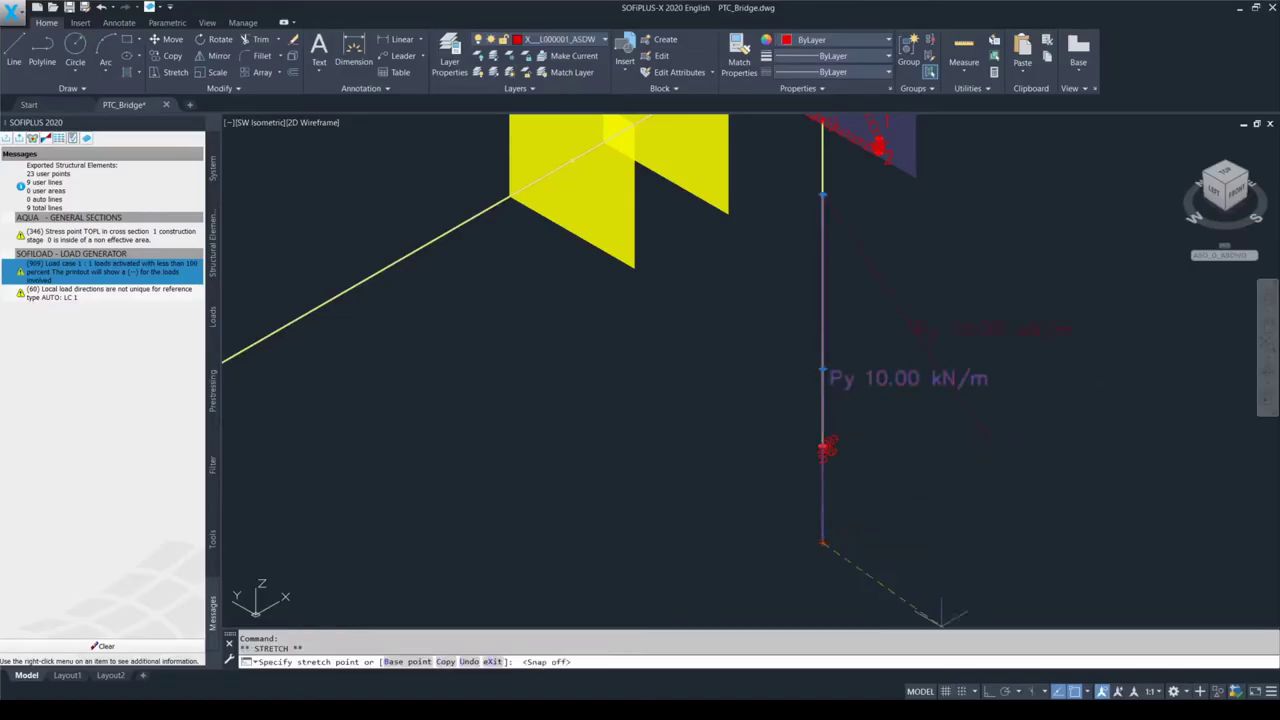
pyautogui.click(822, 446)
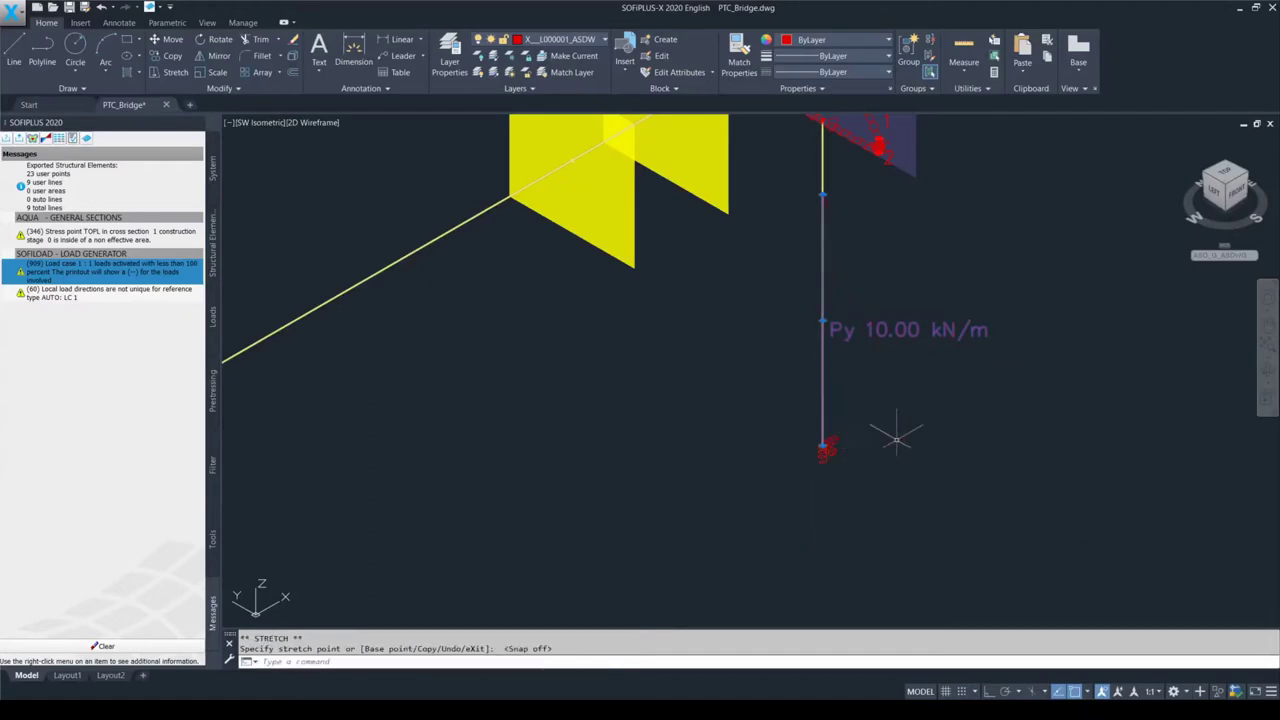
pyautogui.press('F10')
pyautogui.press('F9')
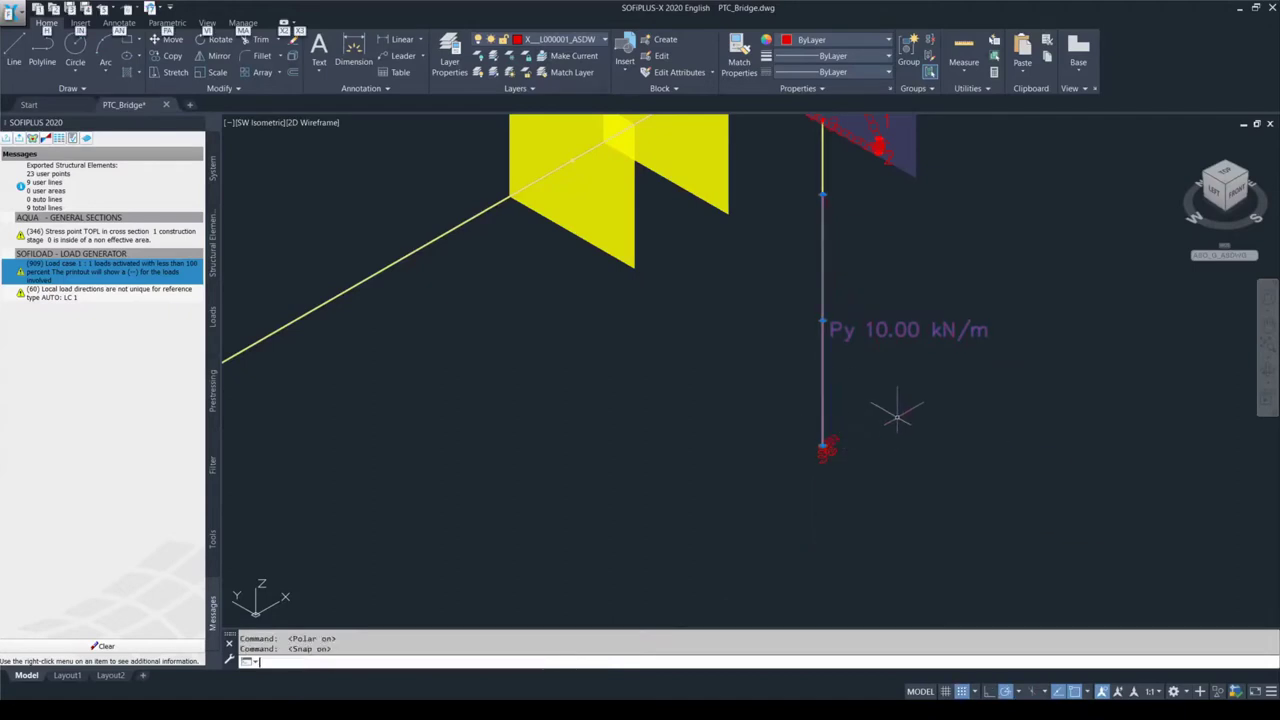
pyautogui.doubleClick(917, 330)
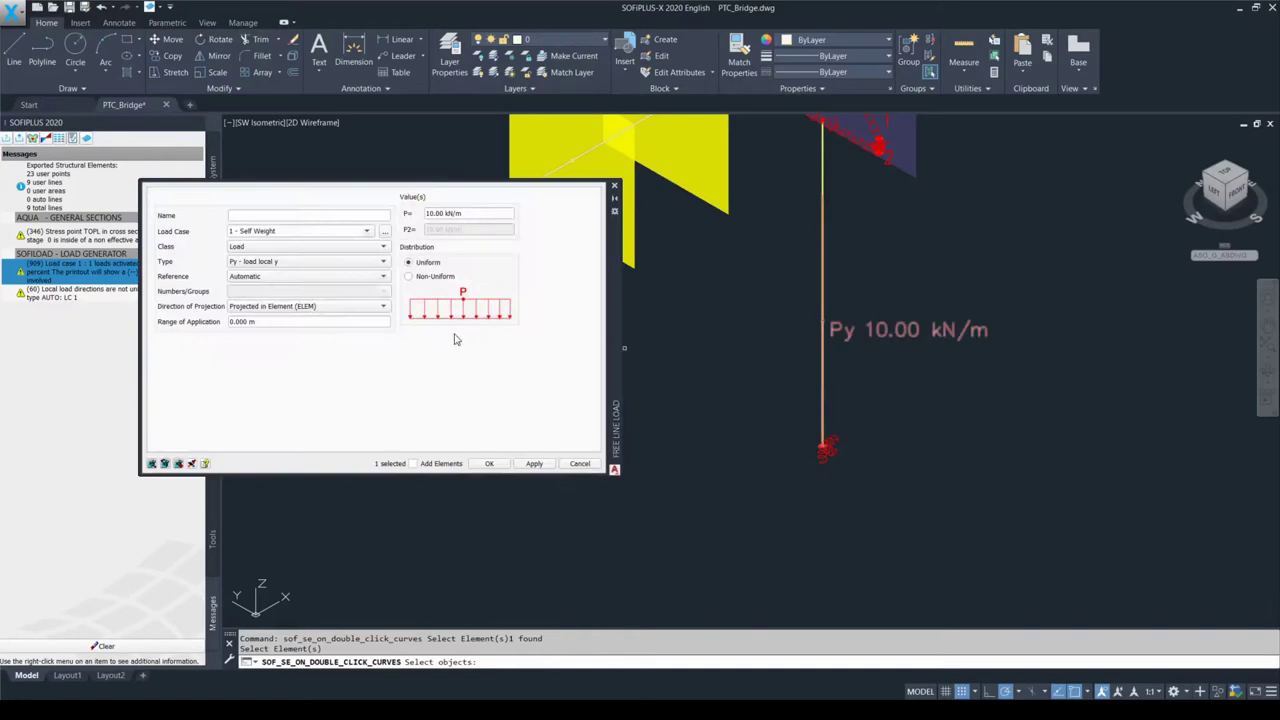
pyautogui.click(259, 278)
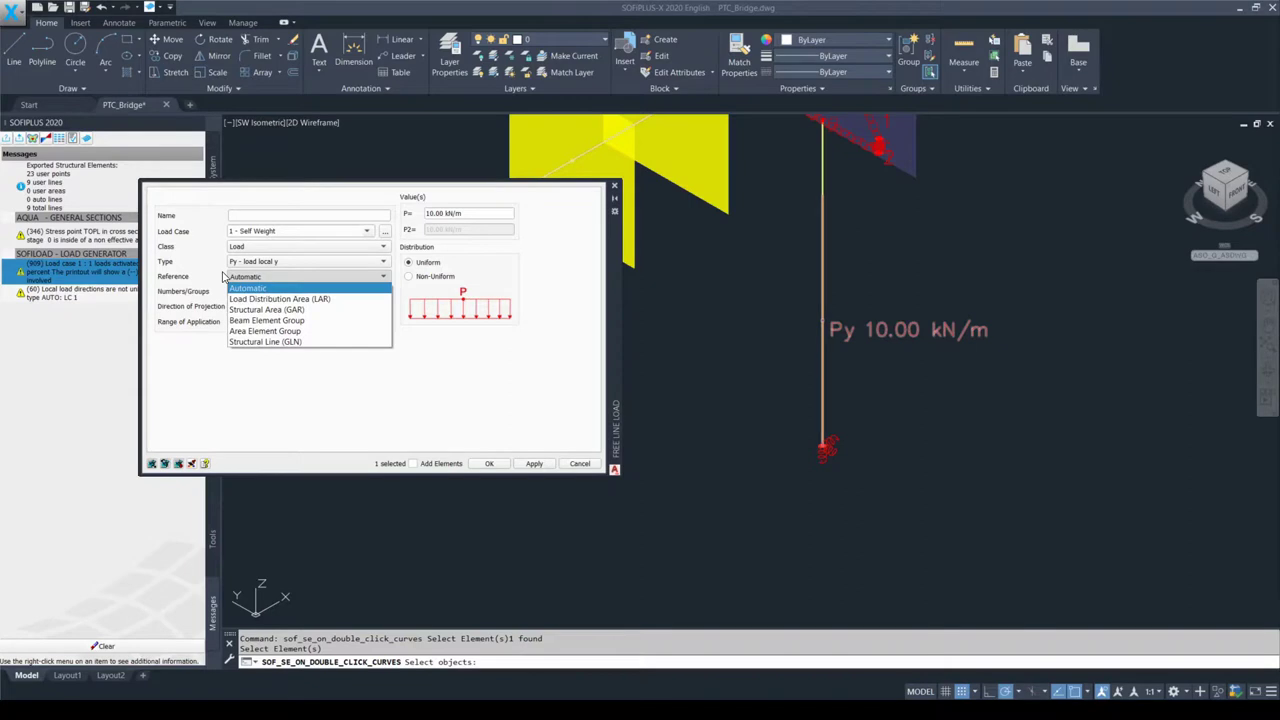
pyautogui.click(320, 342)
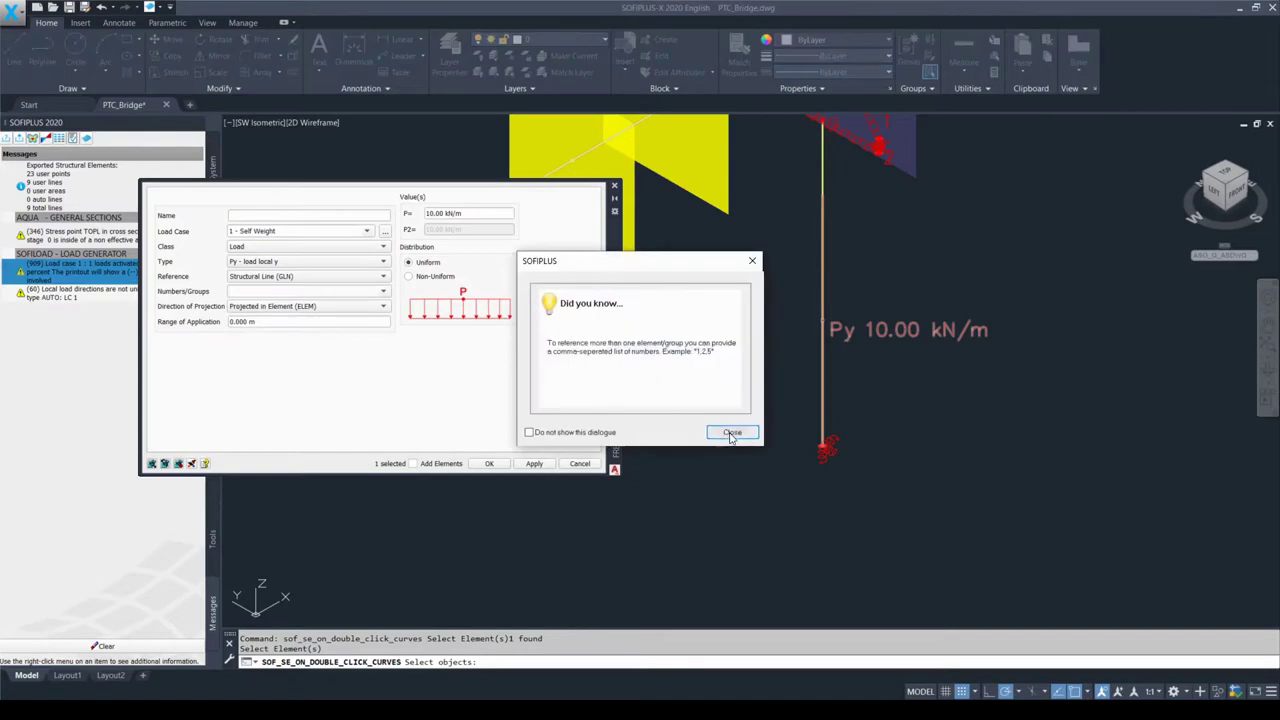
pyautogui.click(729, 429)
pyautogui.click(383, 292)
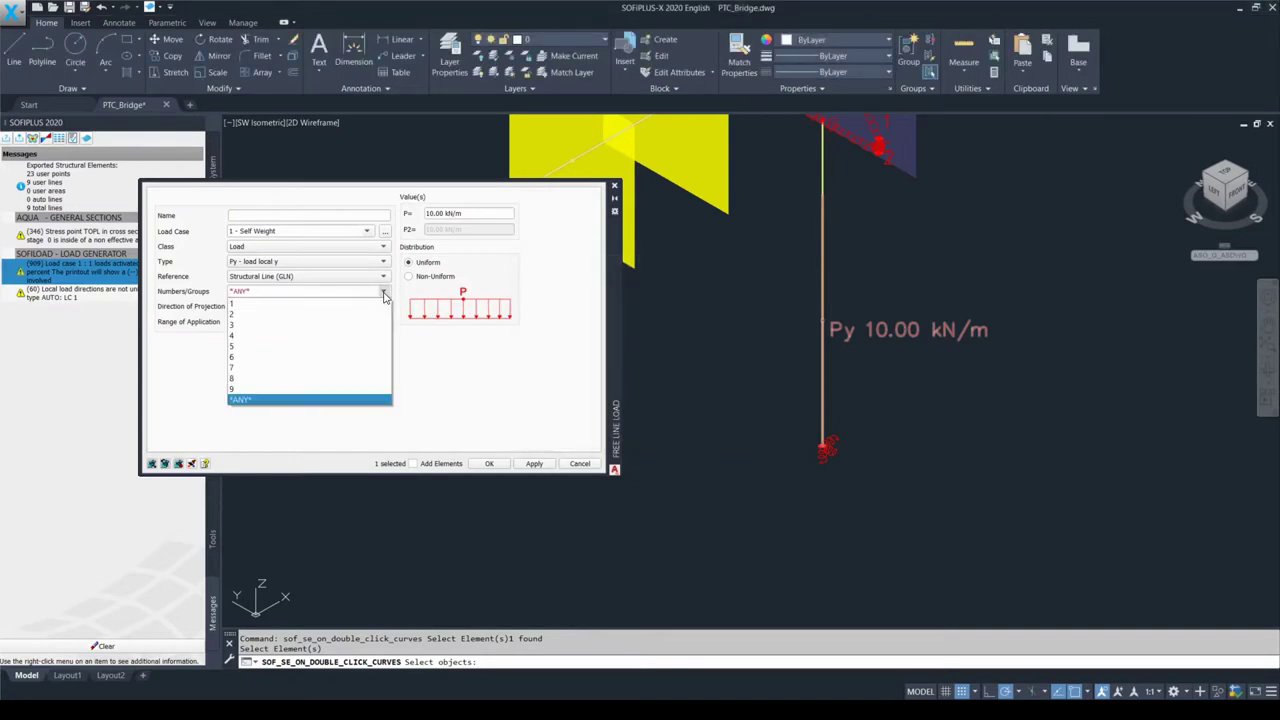
pyautogui.press('Escape')
pyautogui.press('Escape')
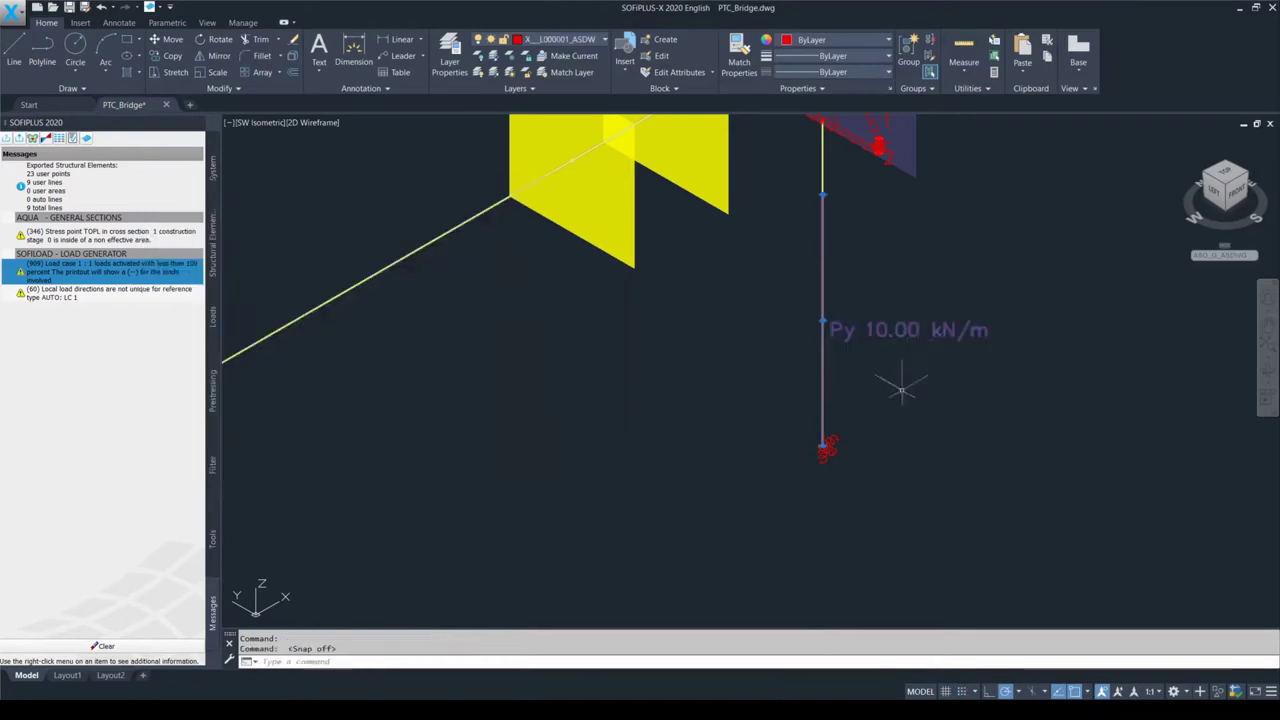
# Step: Reference the column's Py free line load to Structural Line (GLN) number 9 and apply the change
pyautogui.doubleClick(912, 333)
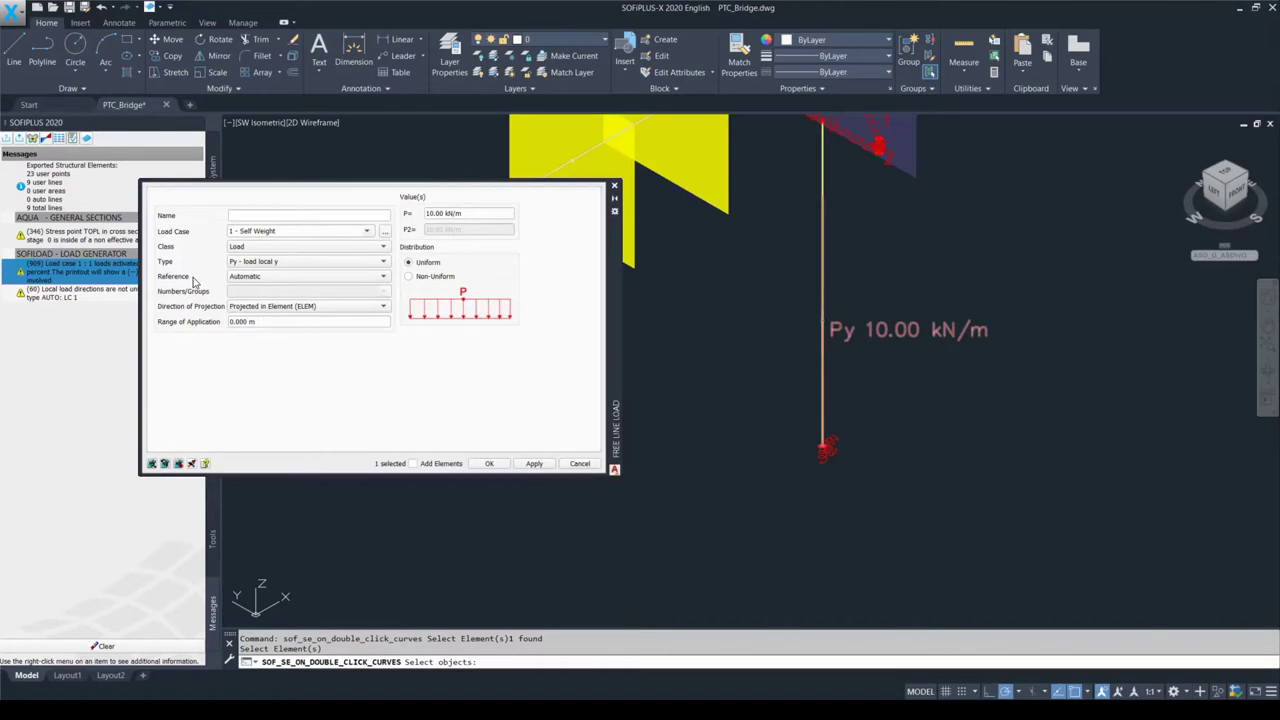
pyautogui.click(241, 279)
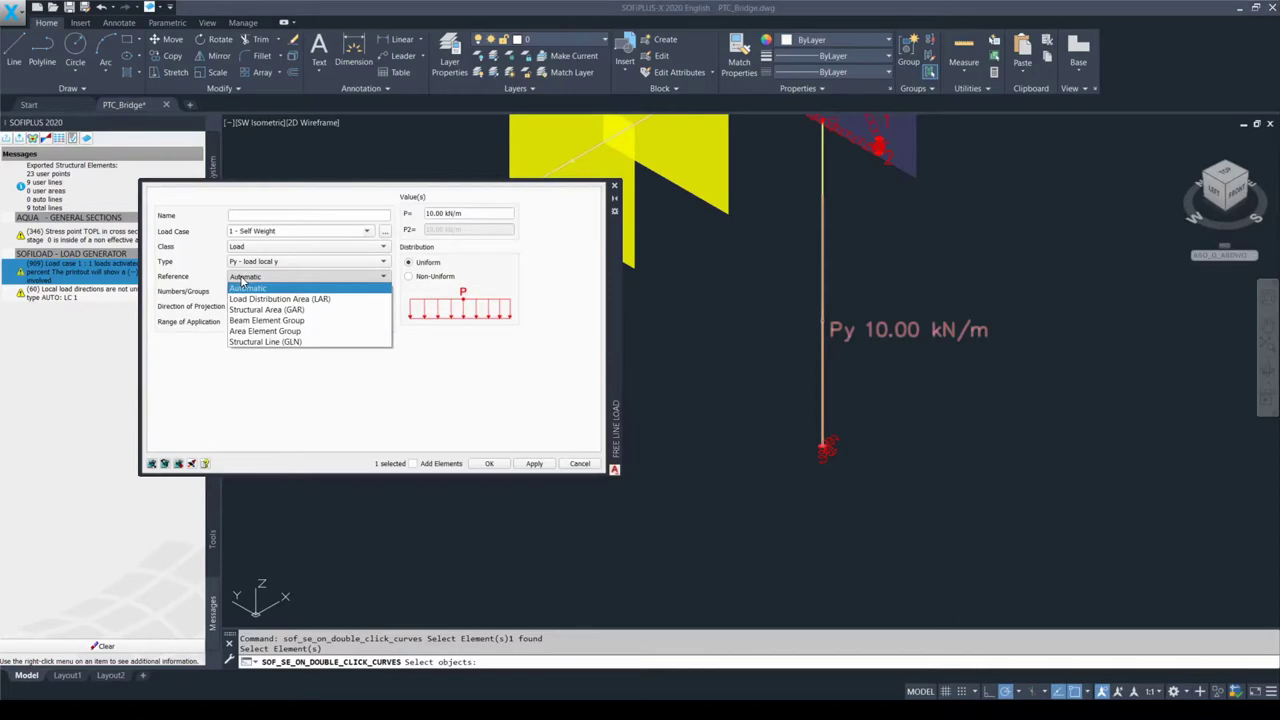
pyautogui.click(318, 344)
pyautogui.click(293, 292)
pyautogui.click(384, 291)
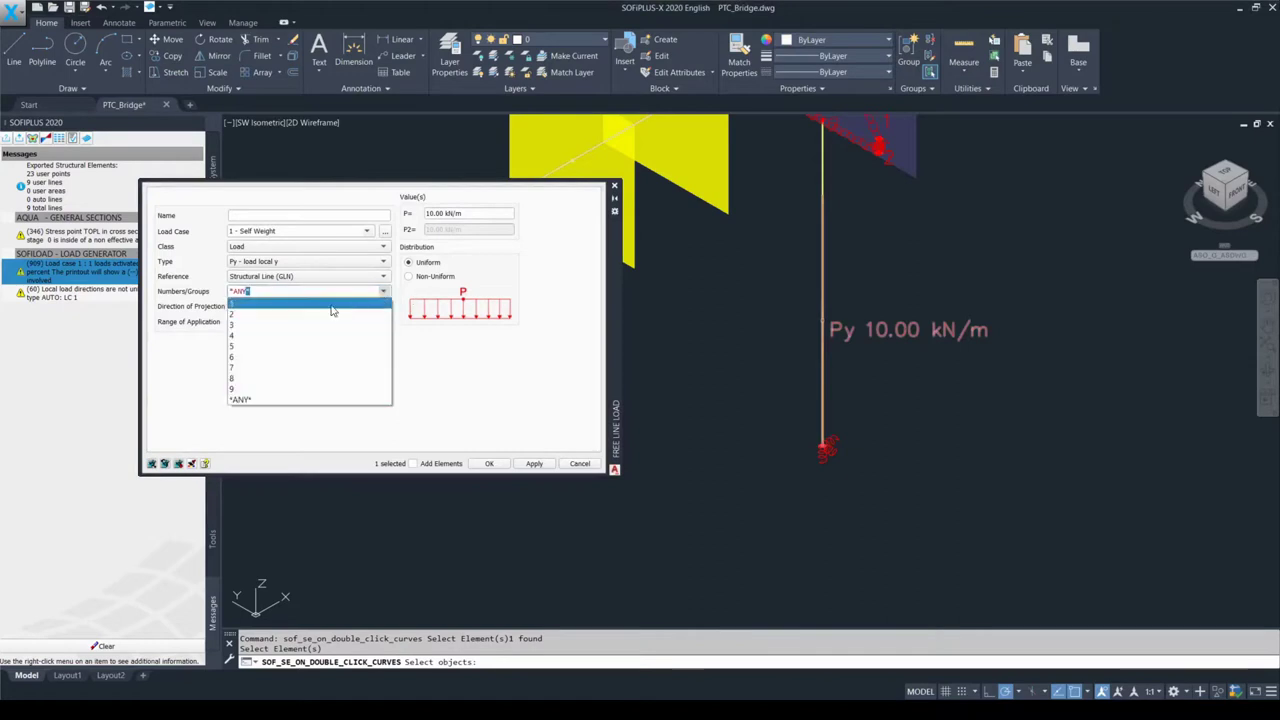
pyautogui.click(280, 395)
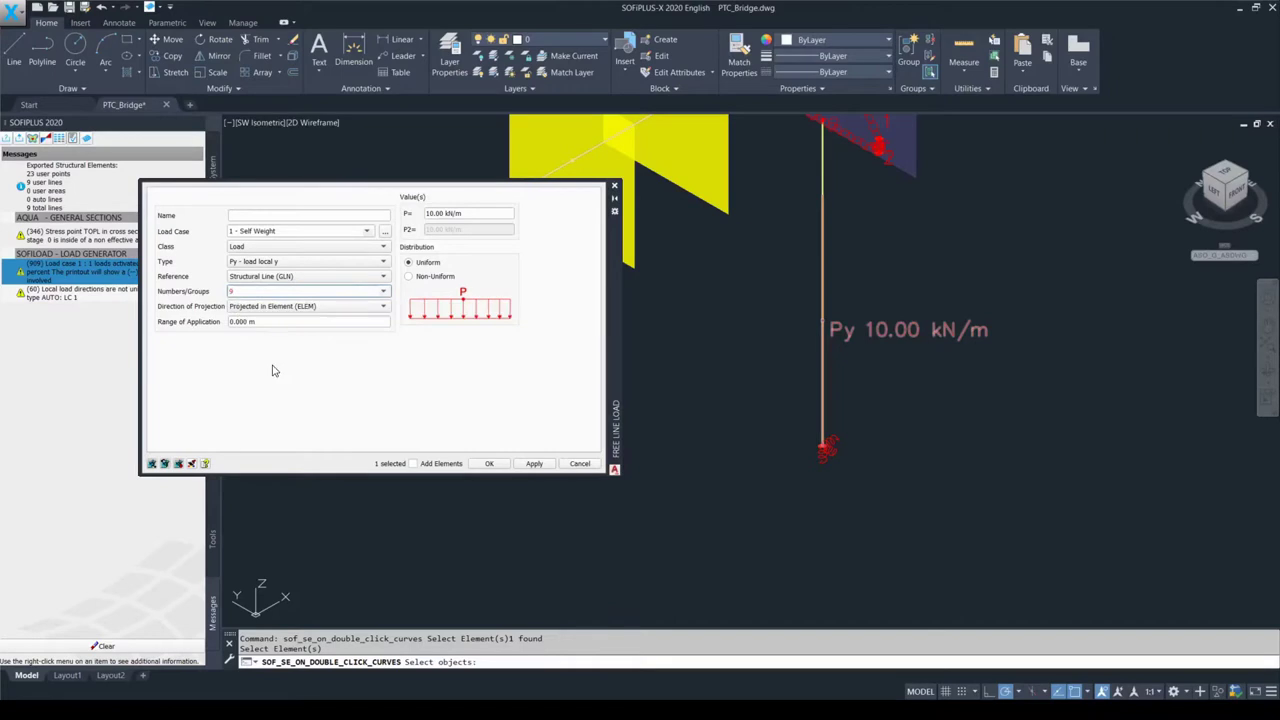
pyautogui.click(530, 464)
pyautogui.click(490, 464)
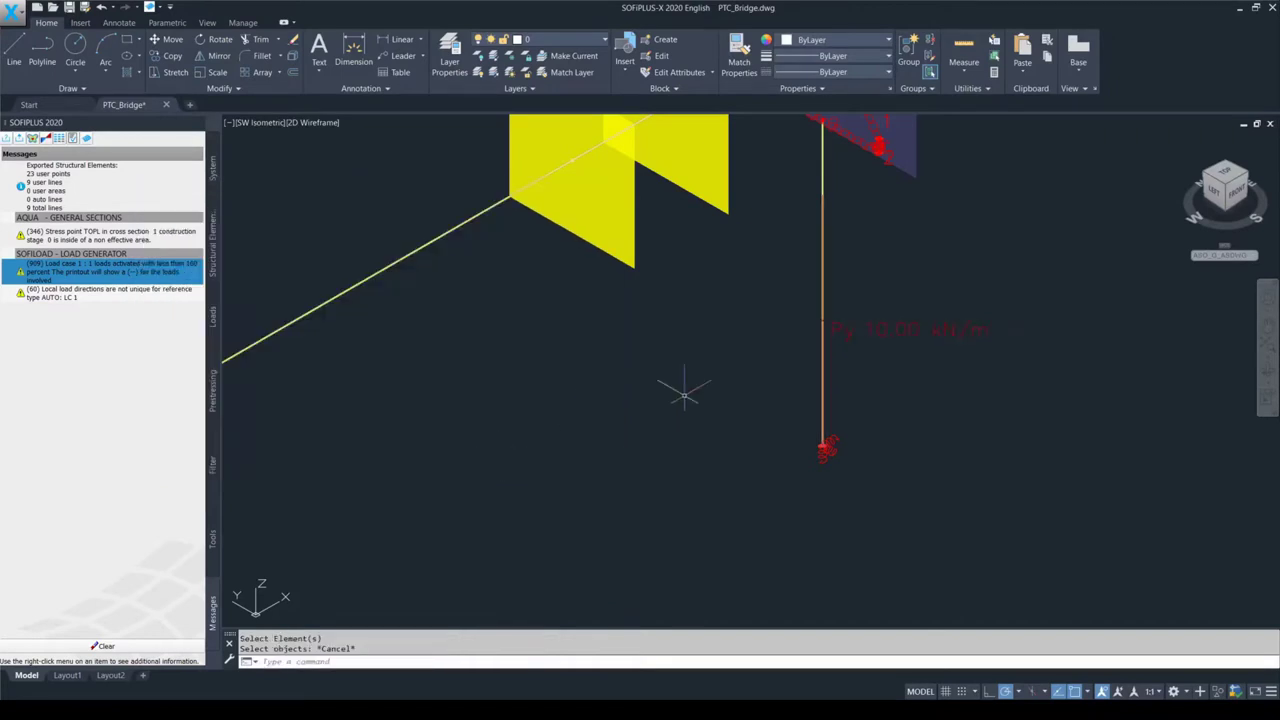
# Step: Export and process the system with the line-referenced column load, keeping the unused load cases
pyautogui.click(20, 140)
pyautogui.click(726, 370)
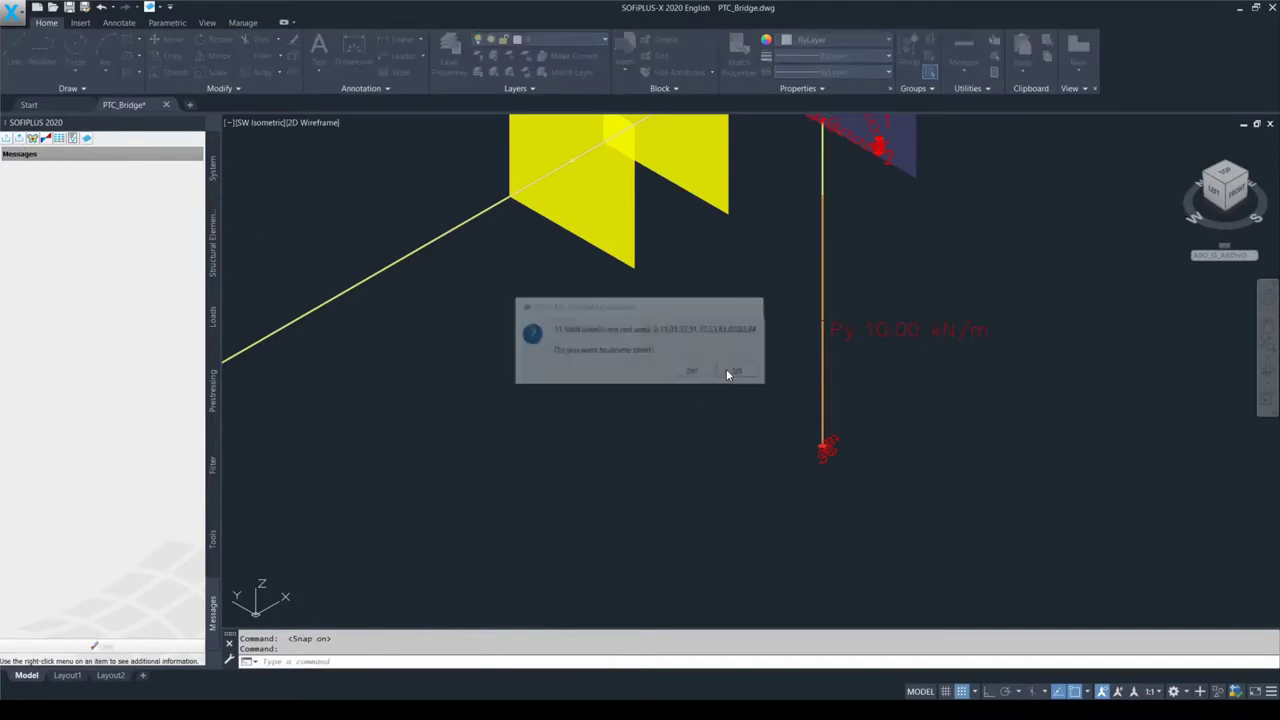
pyautogui.click(801, 598)
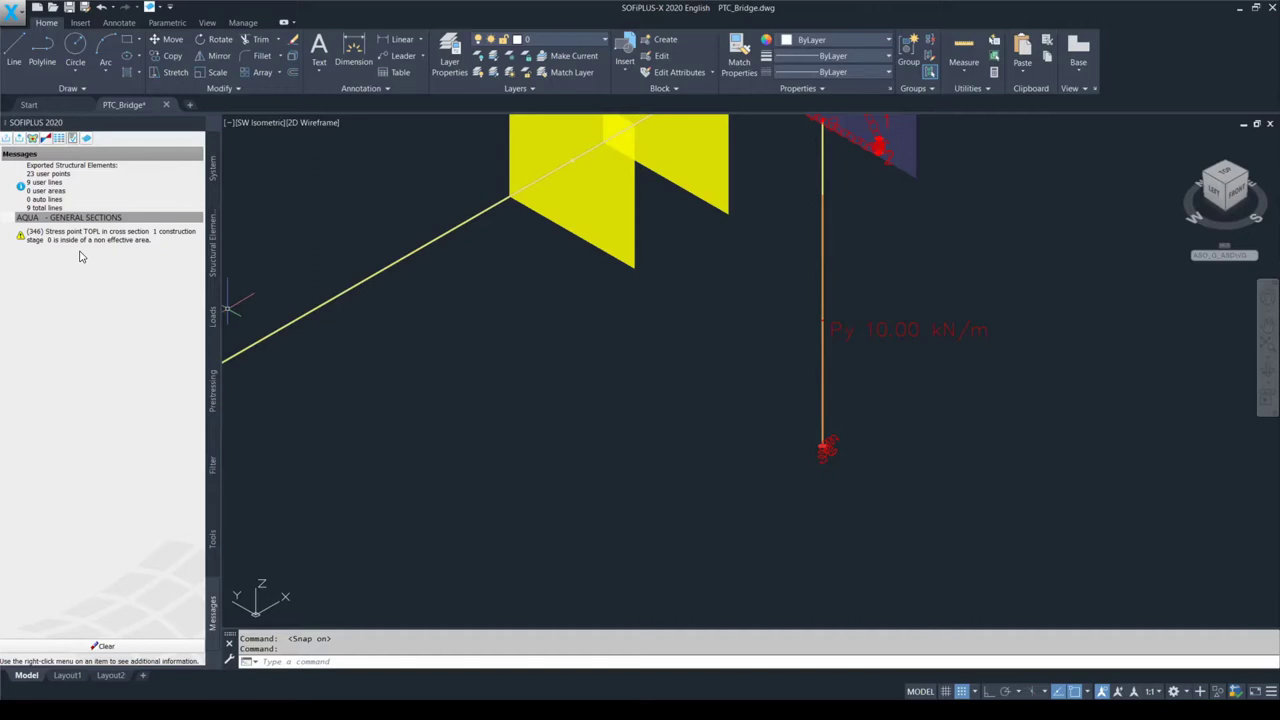
pyautogui.press('F10')
pyautogui.press('F9')
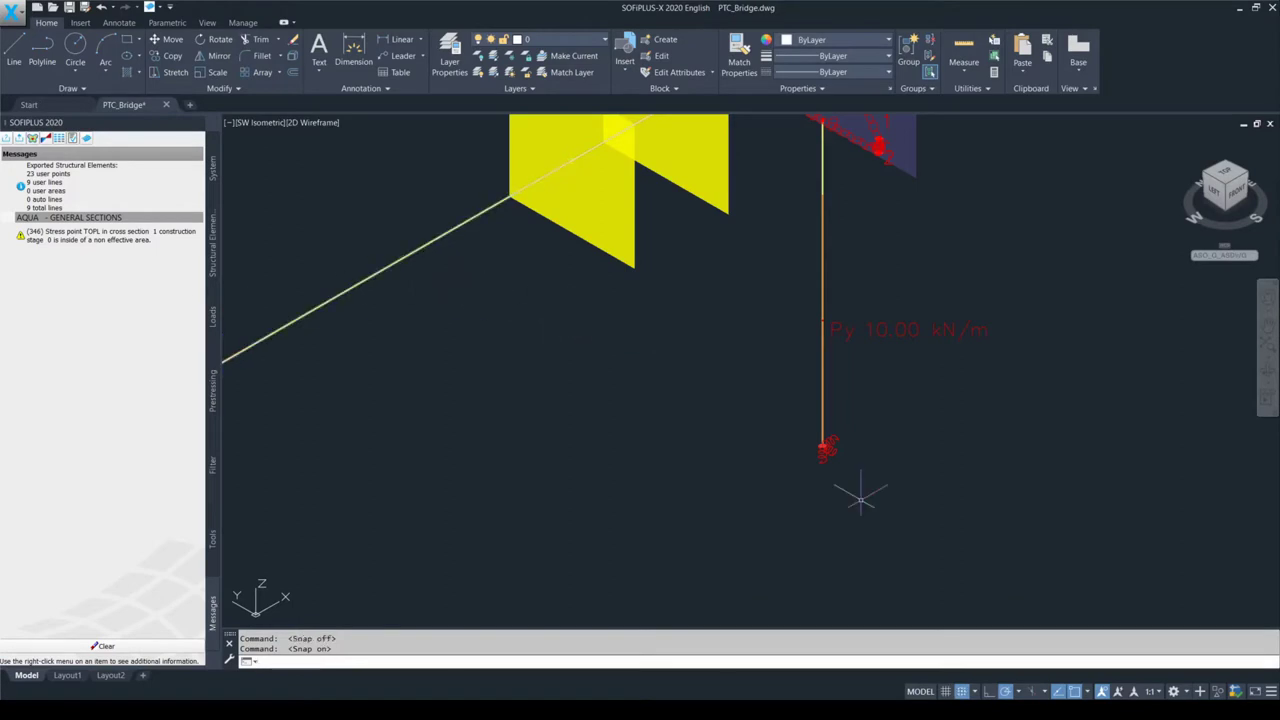
pyautogui.press('F9')
pyautogui.click(860, 497)
pyautogui.click(877, 491)
pyautogui.press('F9')
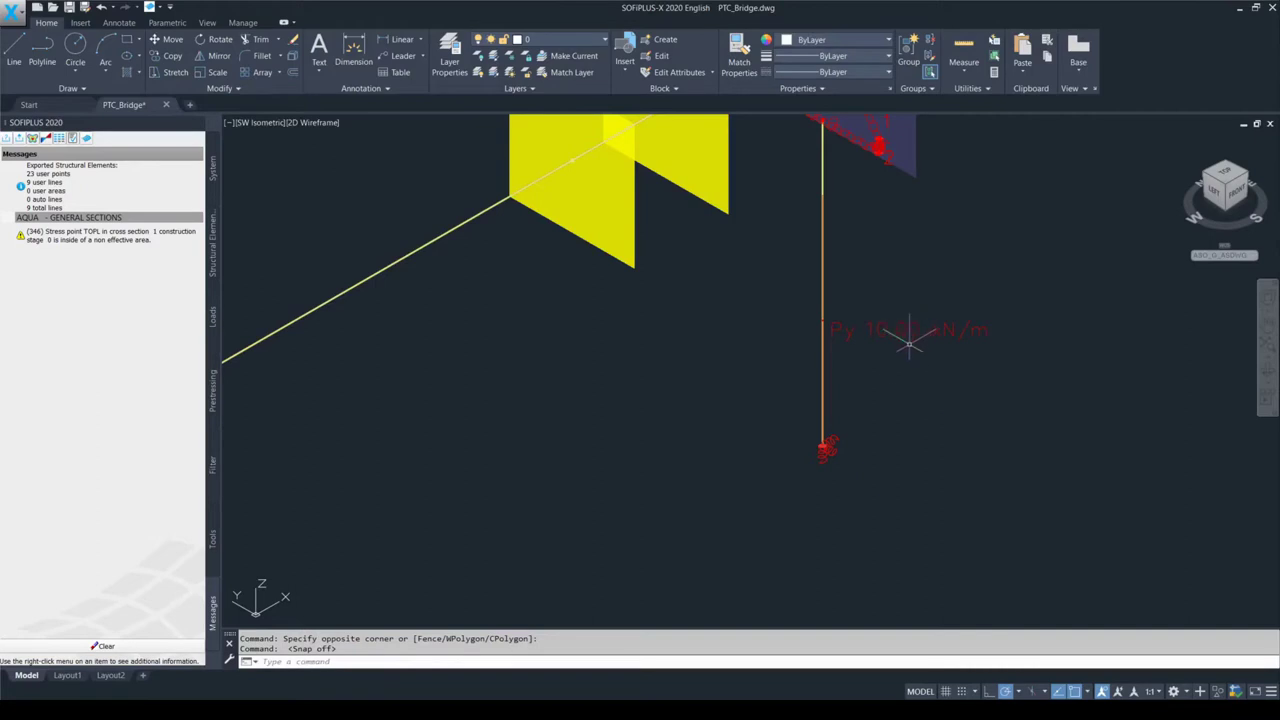
pyautogui.press('F10')
pyautogui.press('F9')
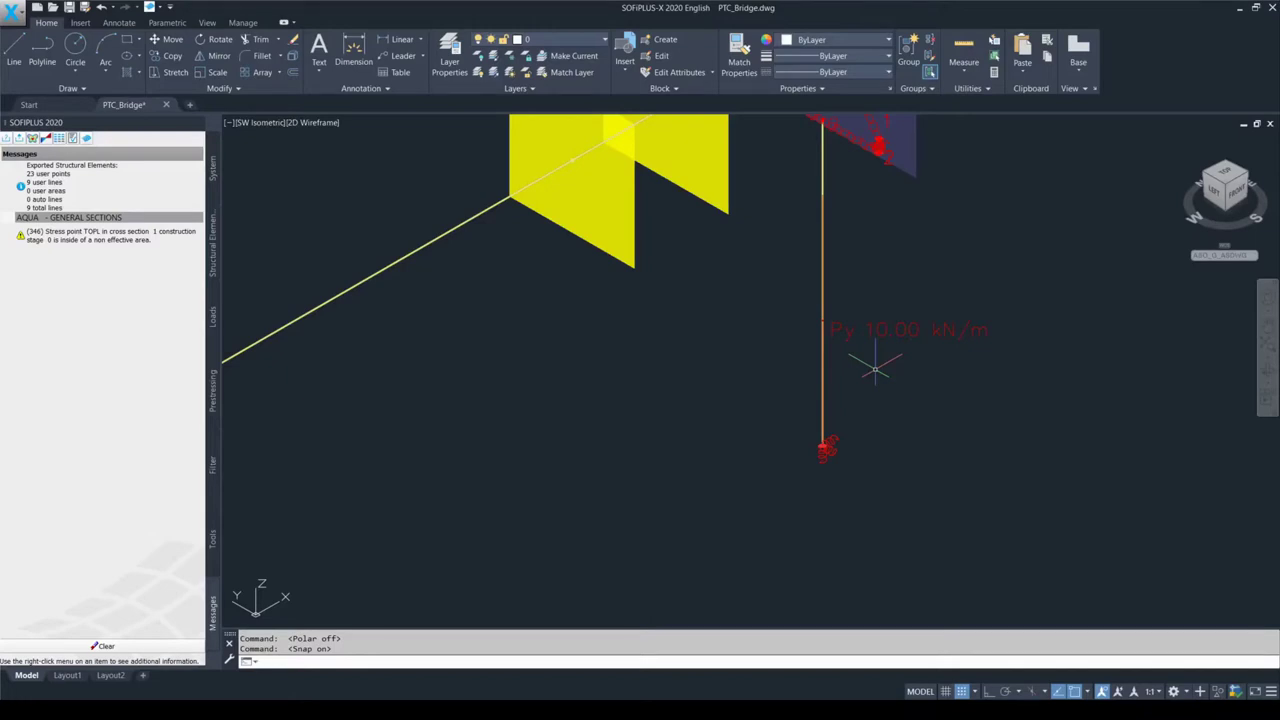
pyautogui.press('F9')
pyautogui.press('F9')
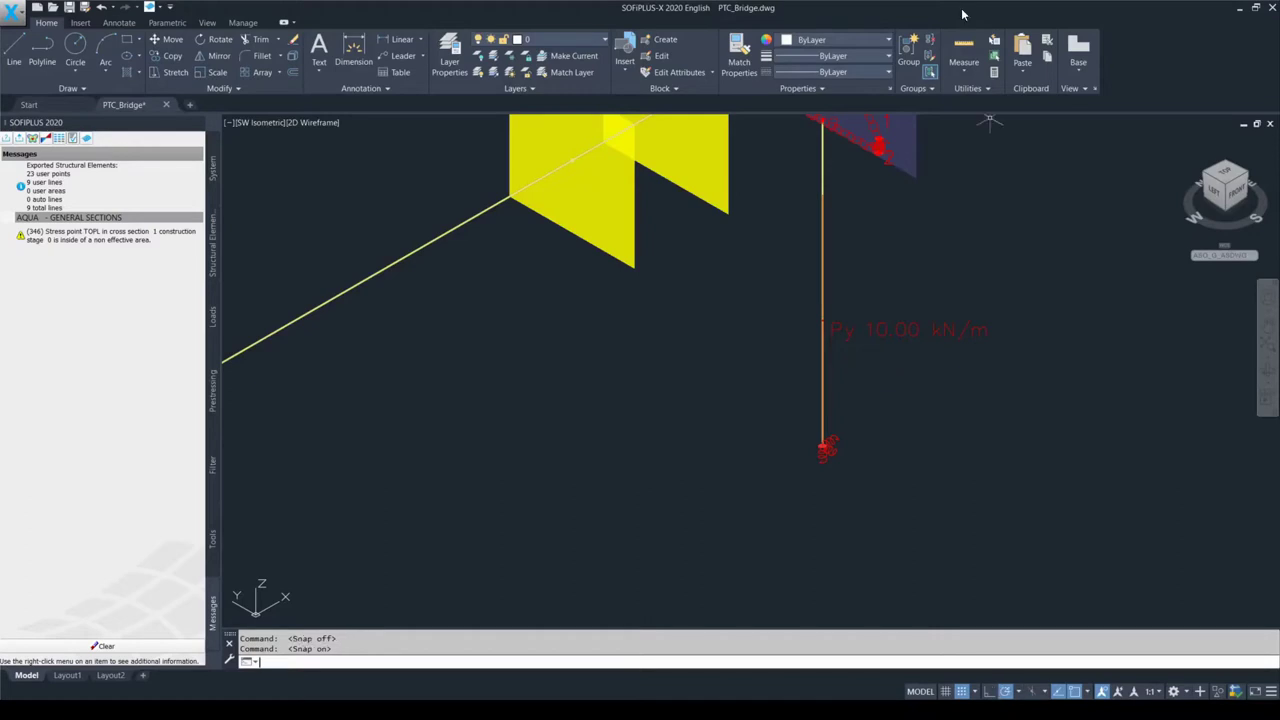
# Step: Move the Py 10 kN/m free line load from the column base by 2 m along the 270° polar direction, with grid snap off
pyautogui.click(173, 46)
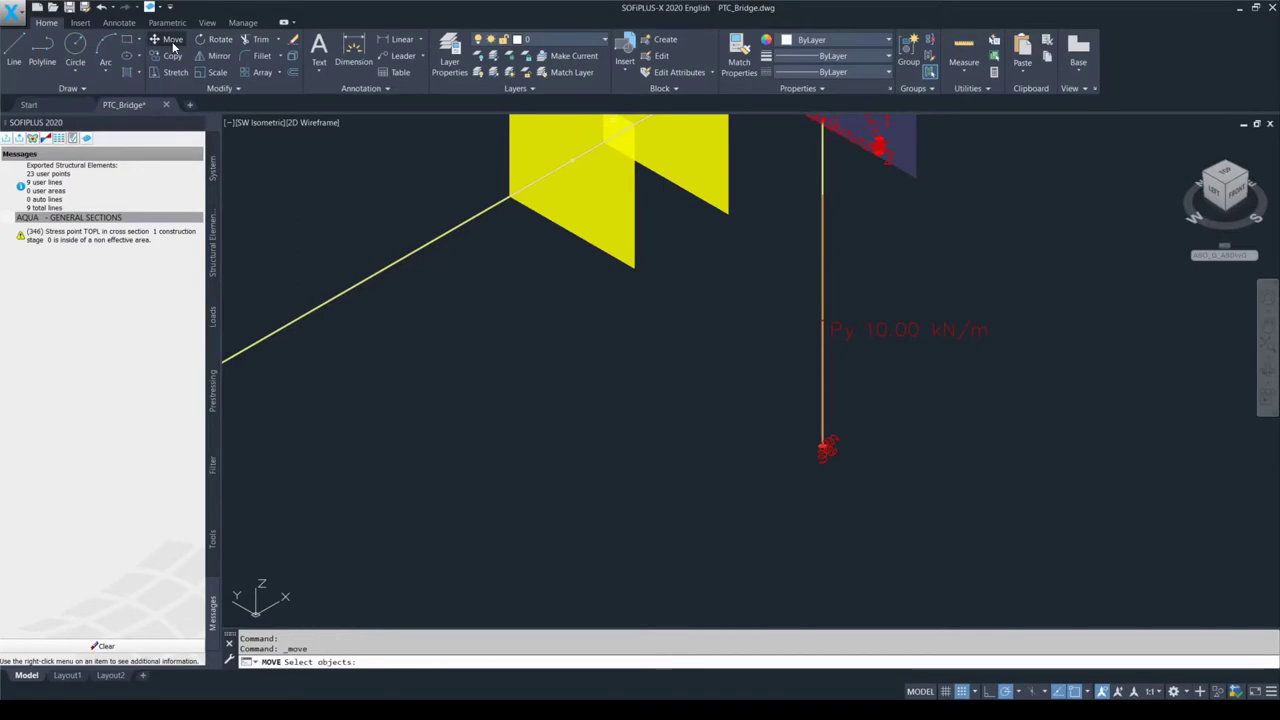
pyautogui.click(911, 333)
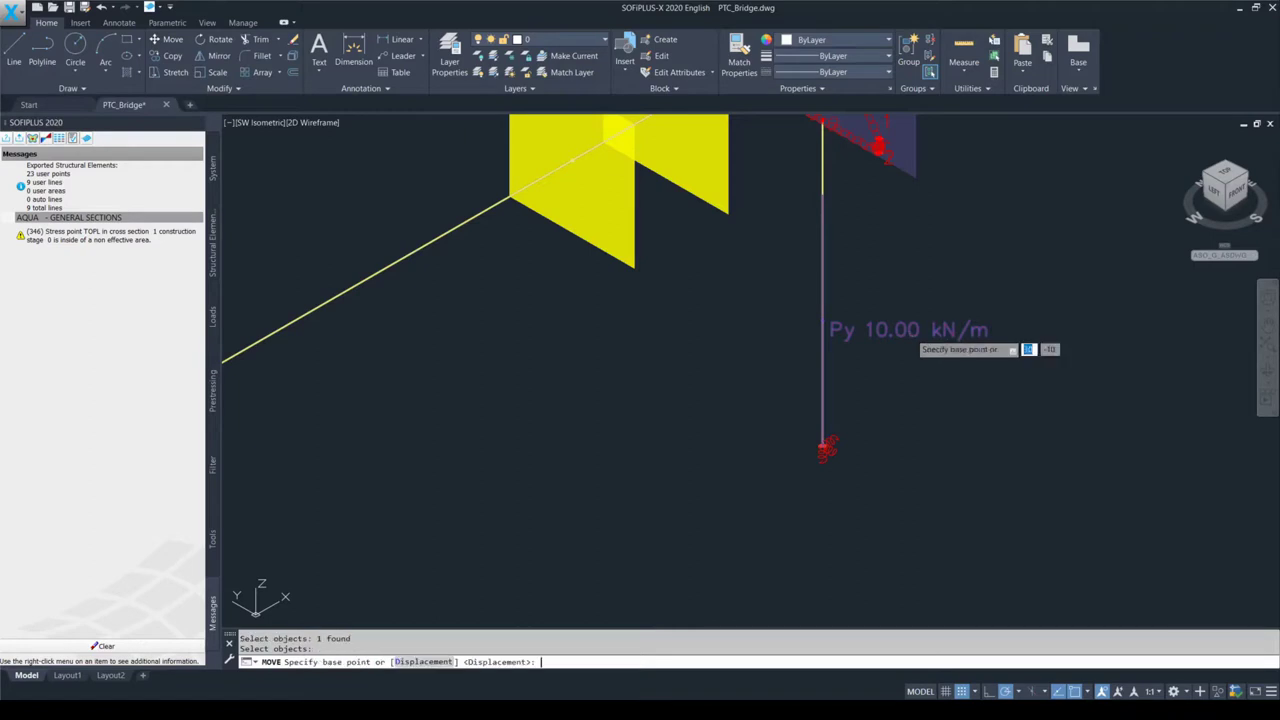
pyautogui.press('Return')
pyautogui.click(963, 692)
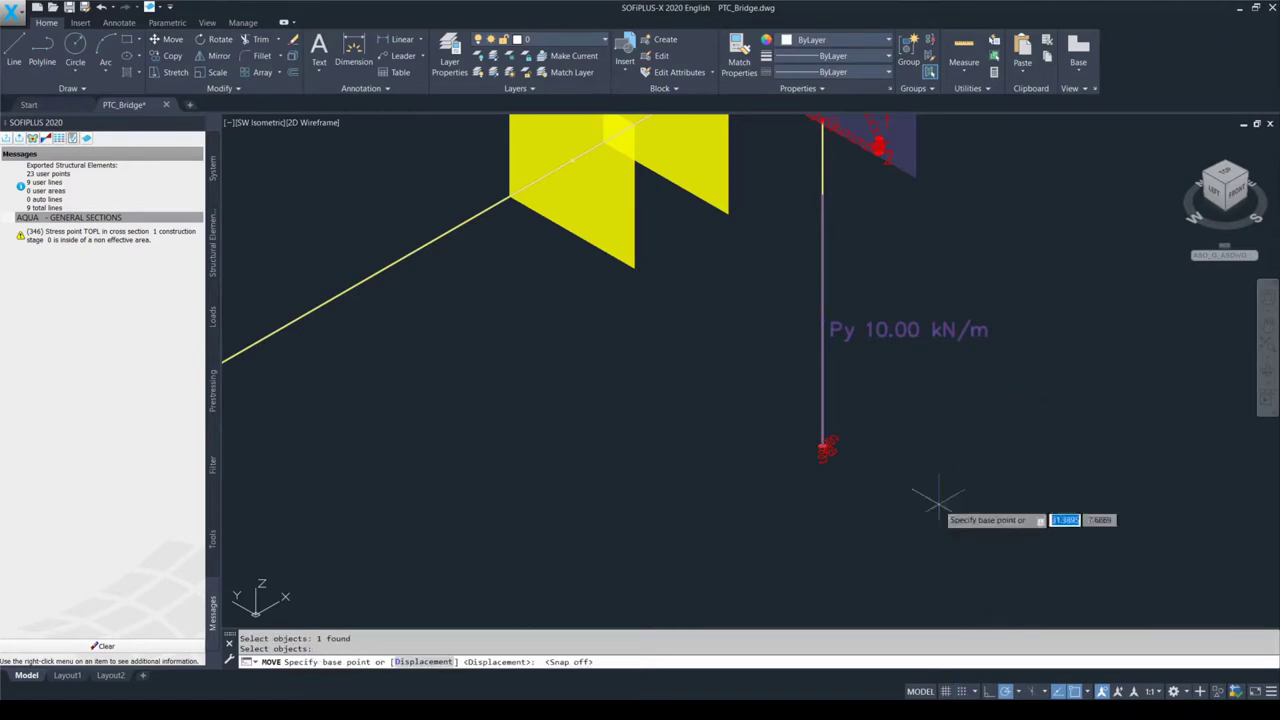
pyautogui.click(823, 449)
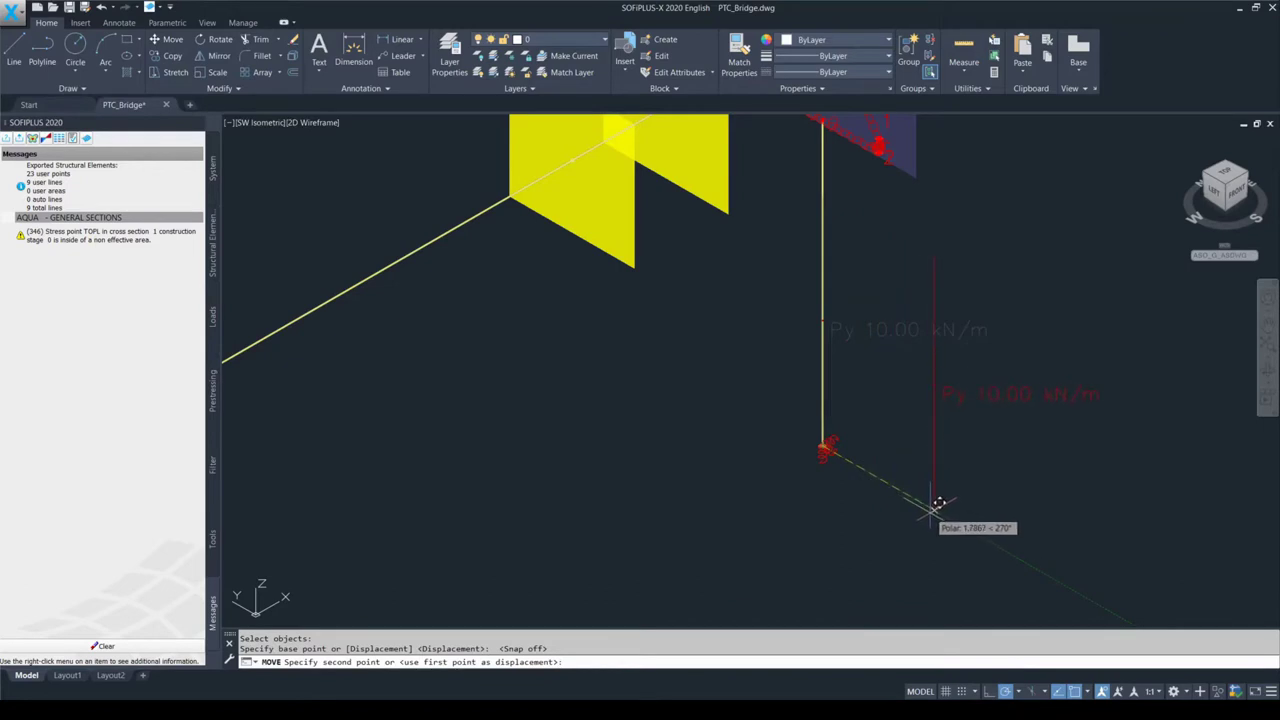
pyautogui.write('2')
pyautogui.press('Return')
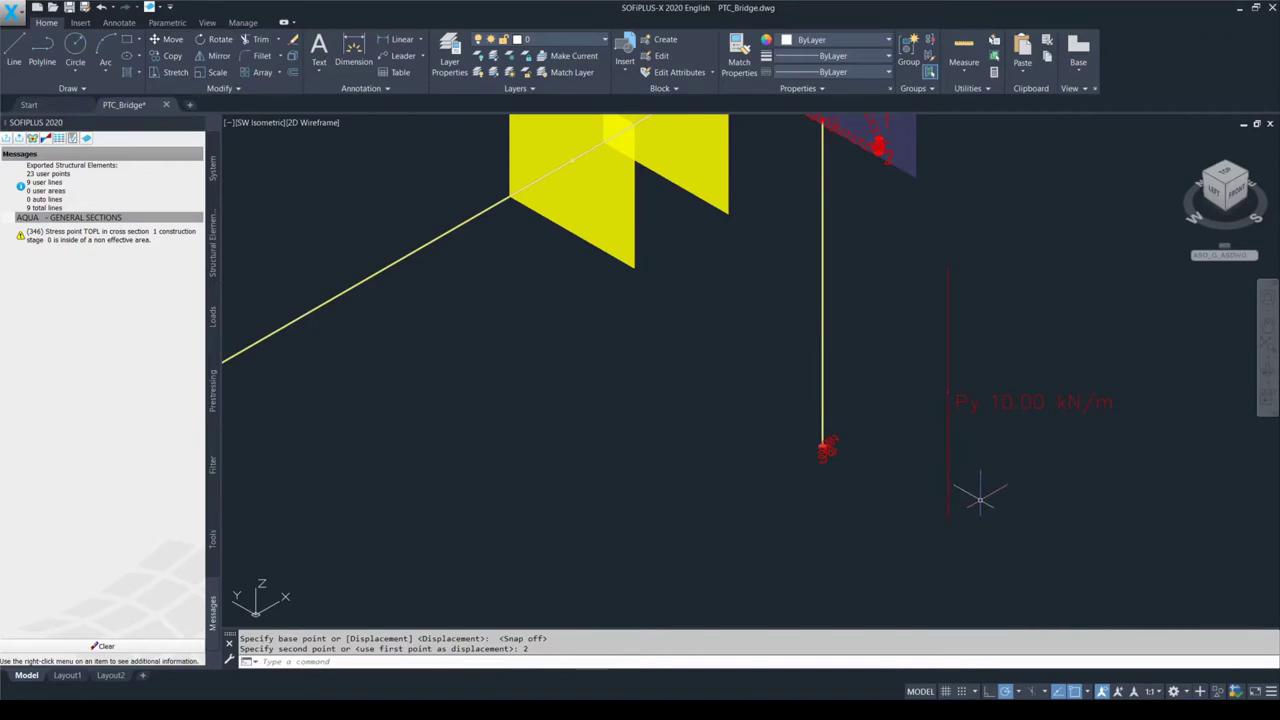
# Step: Open the moved free line load's properties and set its range of application to 2 m
pyautogui.doubleClick(1039, 406)
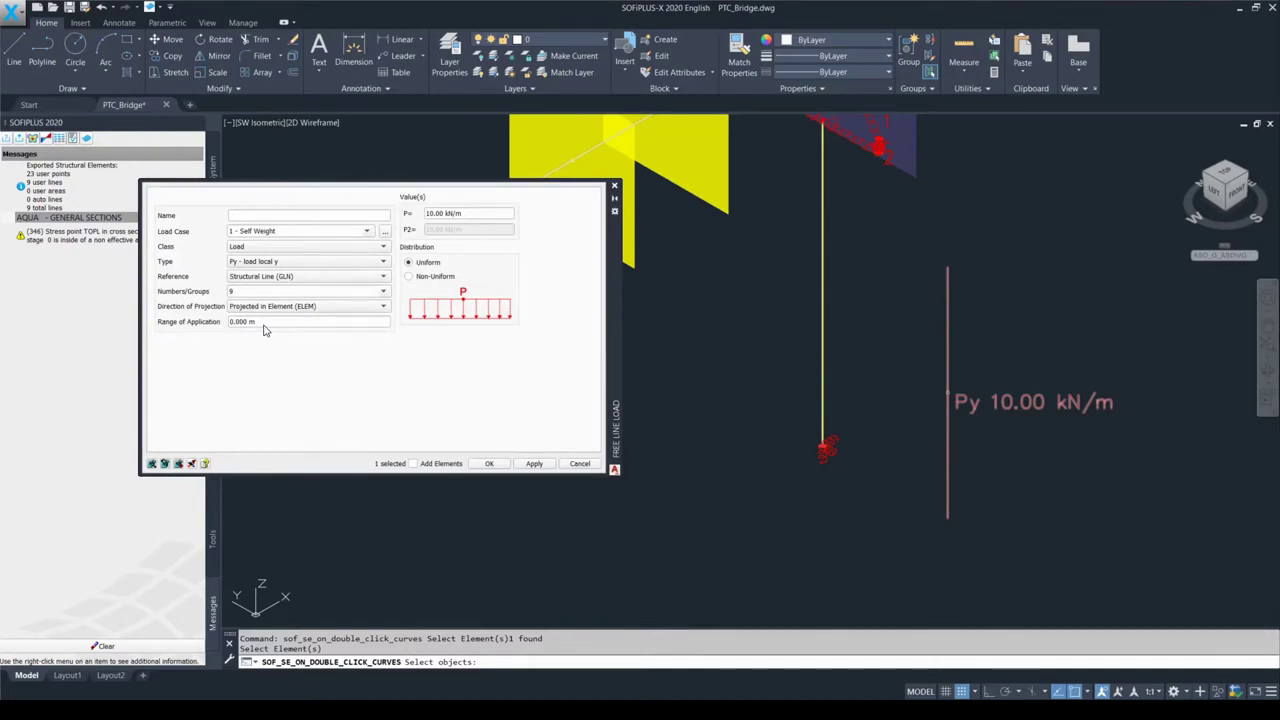
pyautogui.press('F10')
pyautogui.click(233, 324)
pyautogui.press('Delete')
pyautogui.press('Delete')
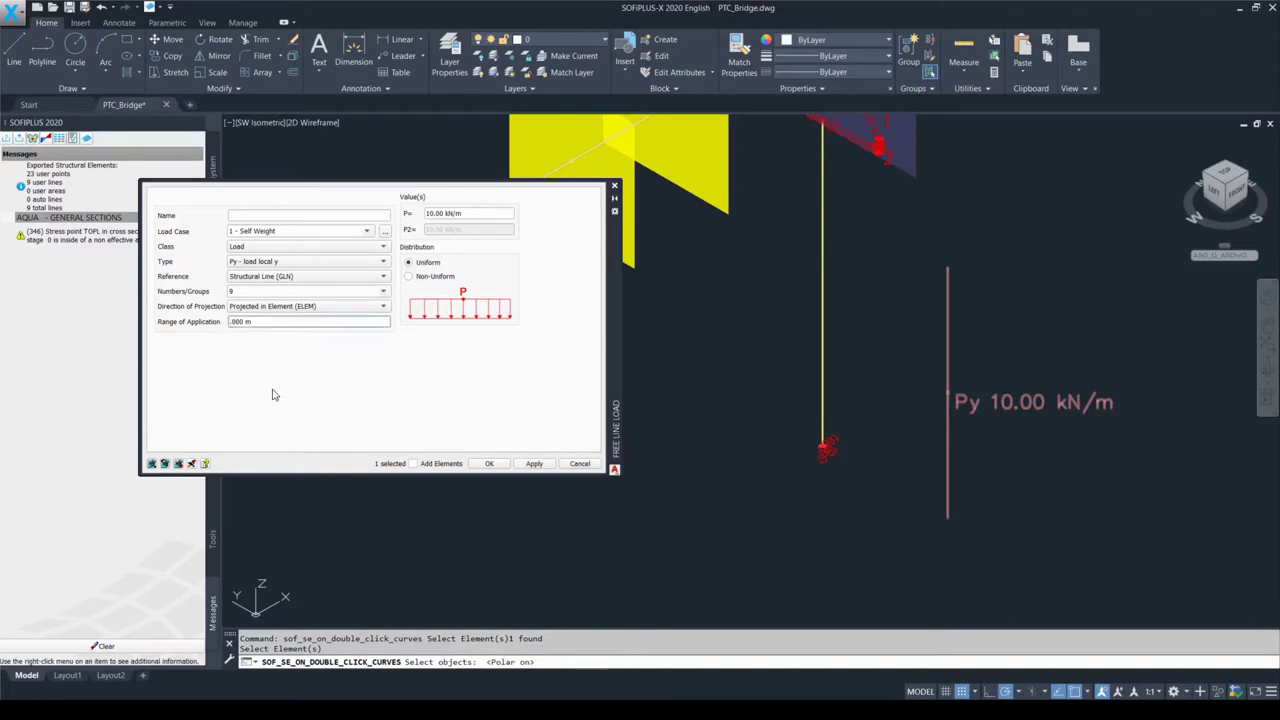
pyautogui.write('2')
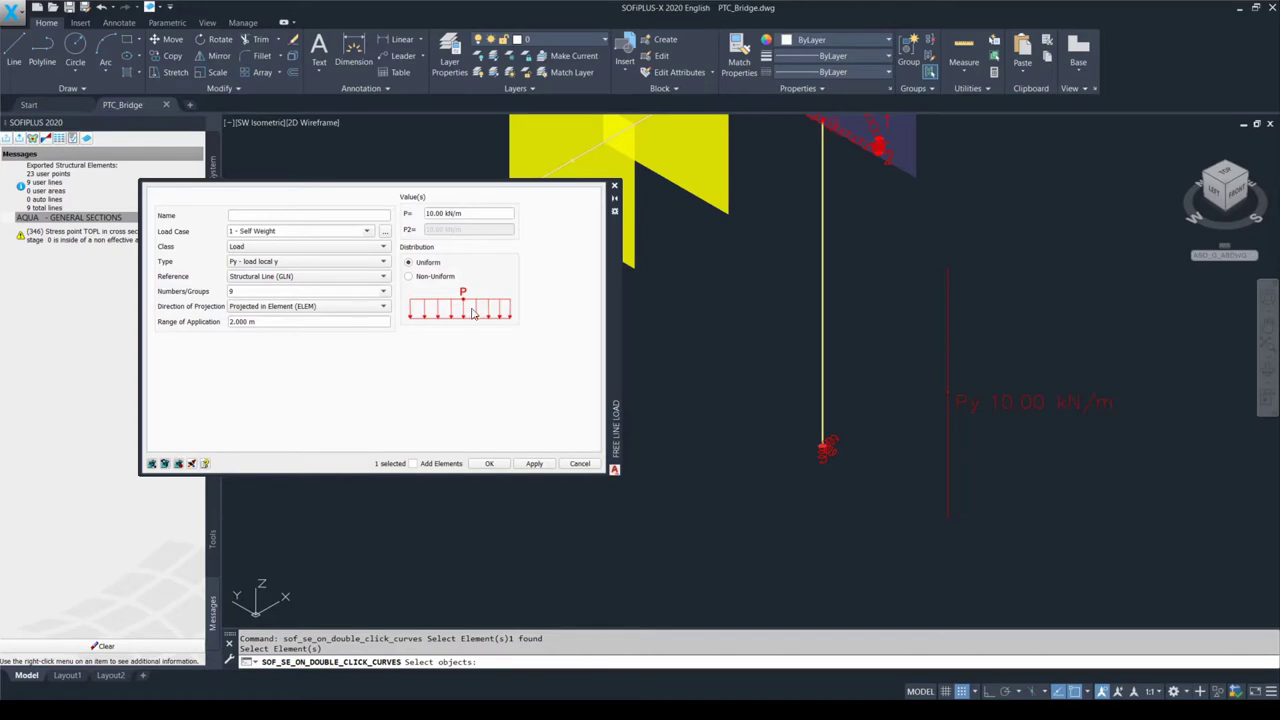
# Step: Change the free line load to type PXX - load global X, projected in Z-X (YY), and apply the changes
pyautogui.click(239, 266)
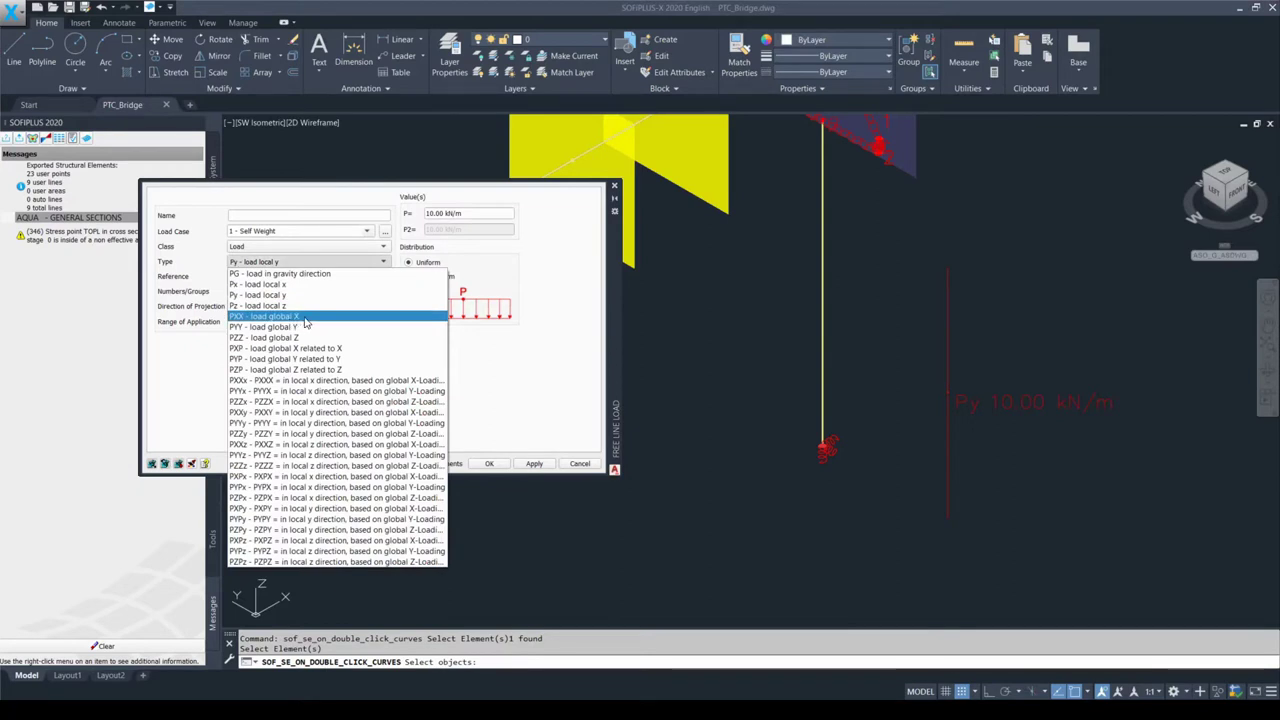
pyautogui.click(306, 318)
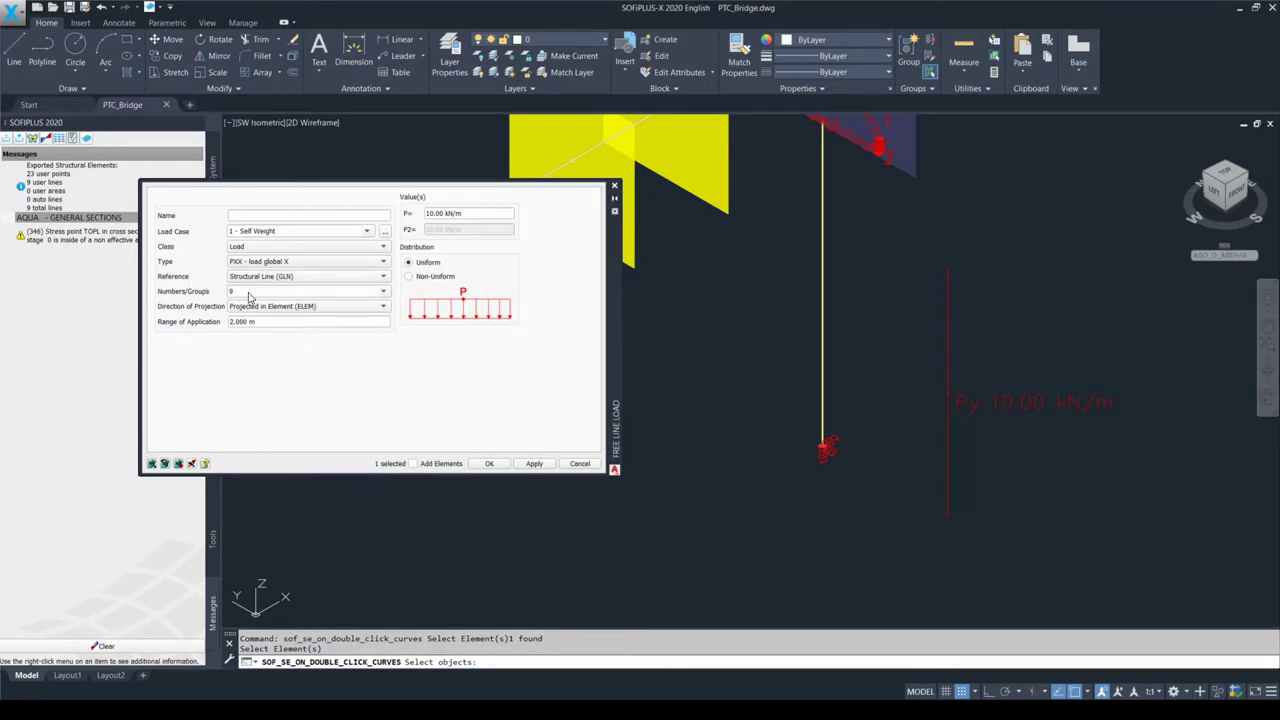
pyautogui.click(275, 309)
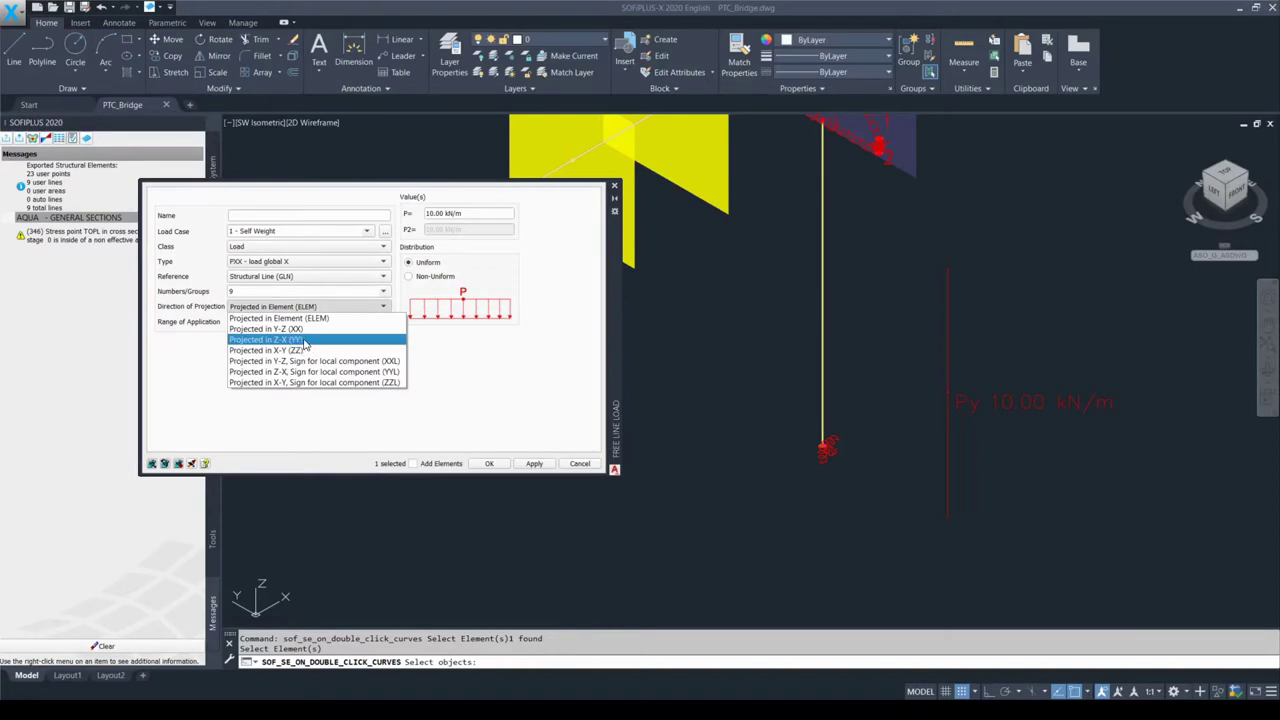
pyautogui.click(305, 341)
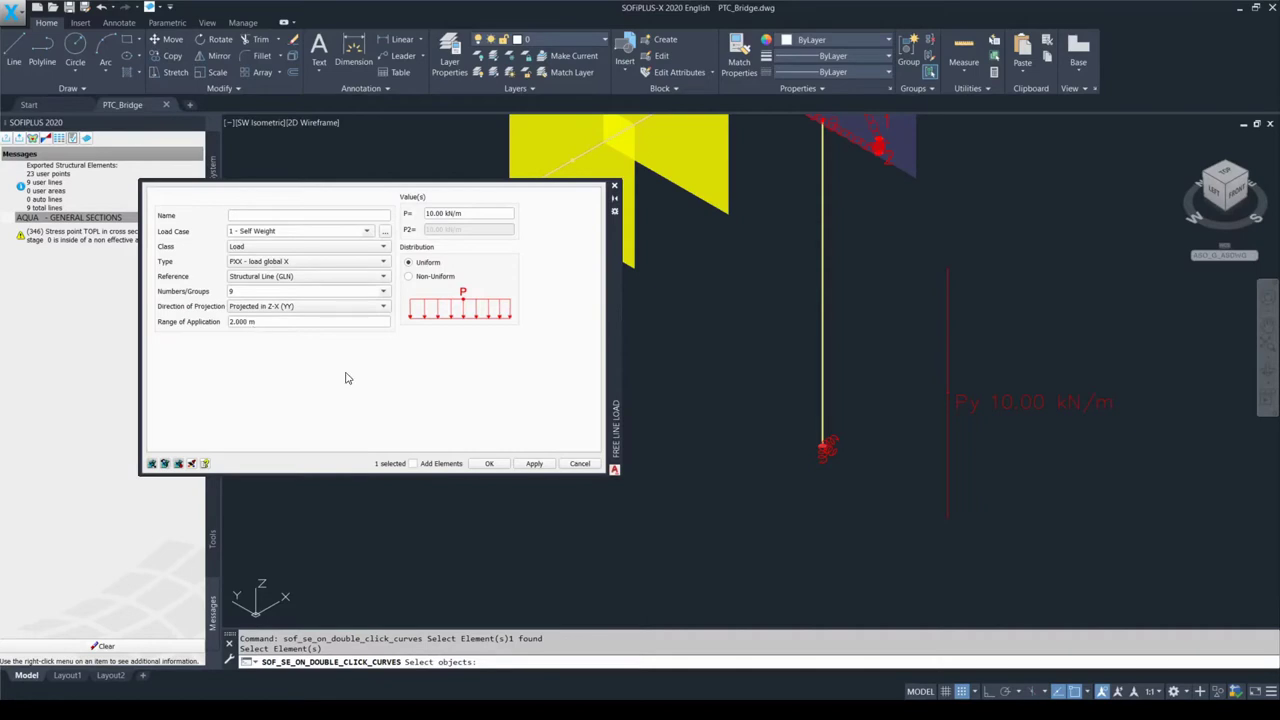
pyautogui.click(534, 463)
pyautogui.click(489, 463)
pyautogui.press('Escape')
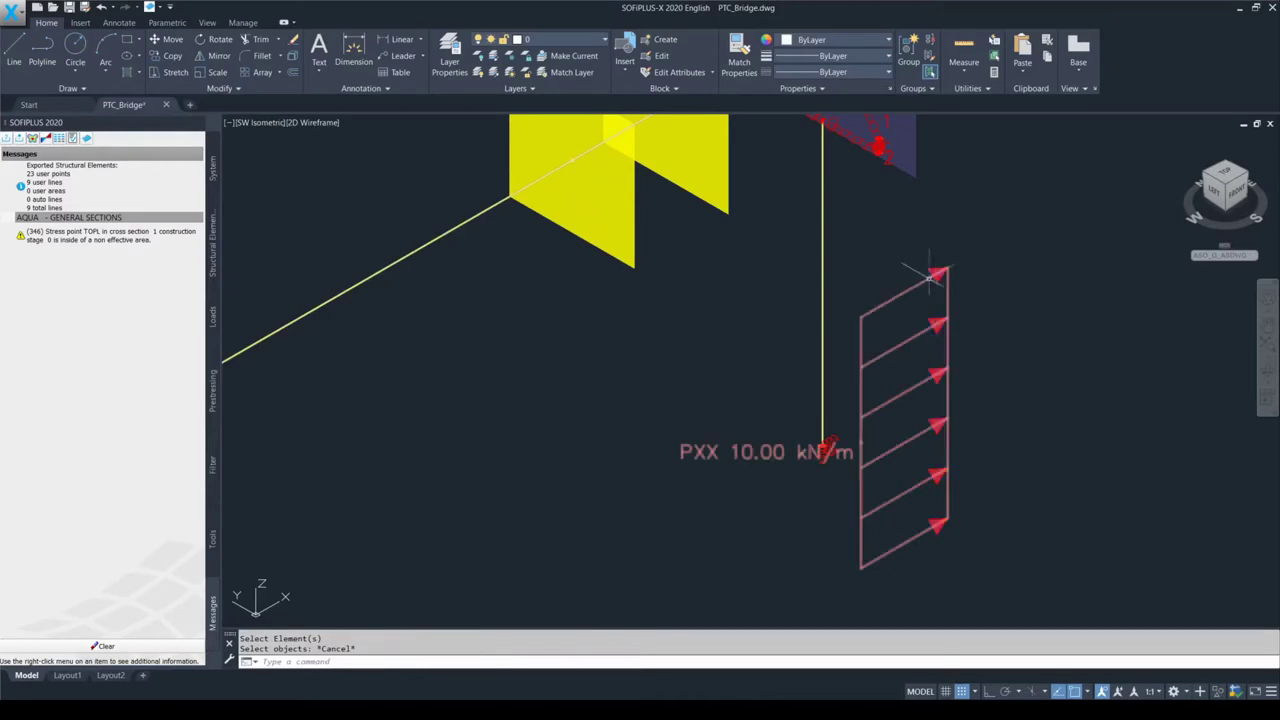
# Step: Export the entire system with its loads, keeping the unused load cases
pyautogui.click(948, 300)
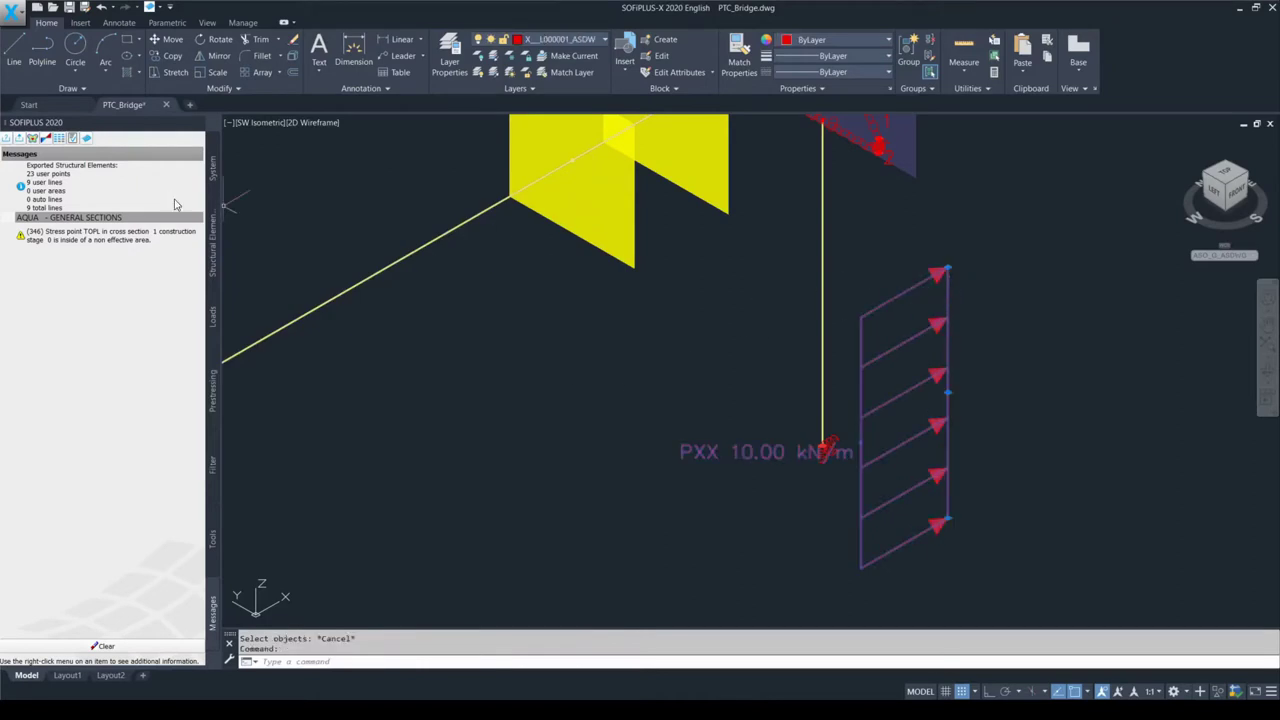
pyautogui.click(26, 142)
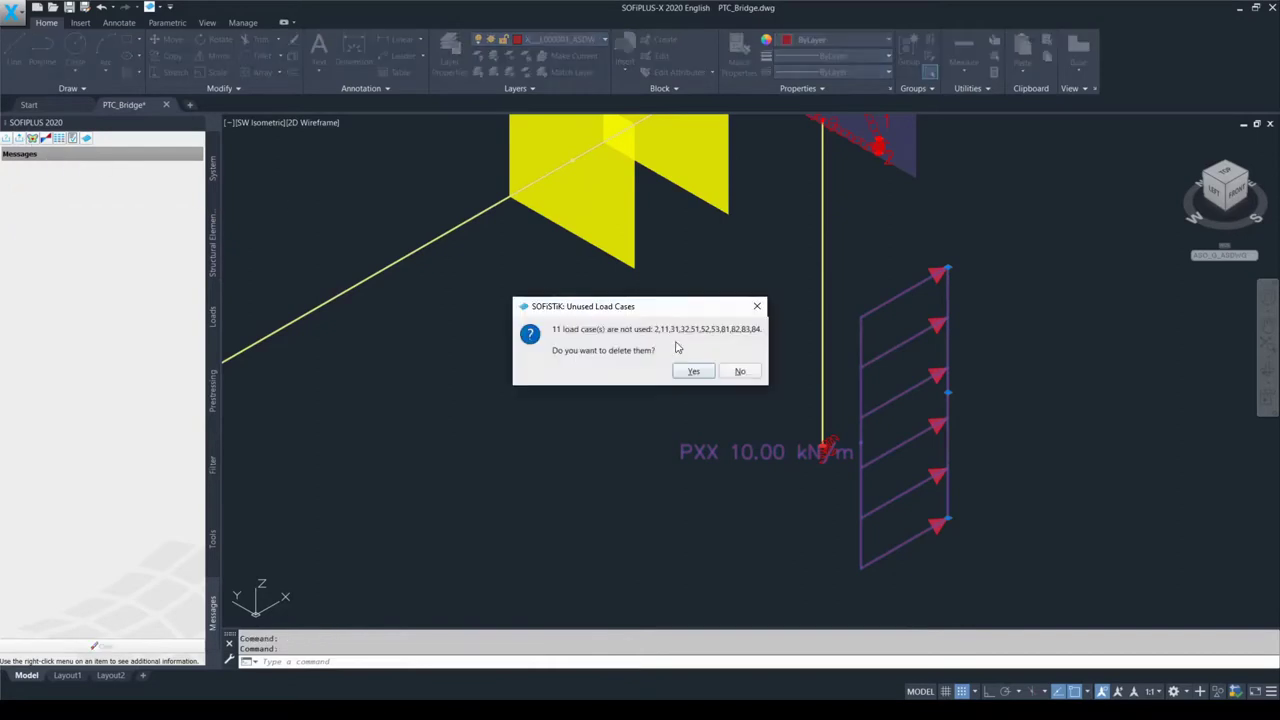
pyautogui.click(746, 372)
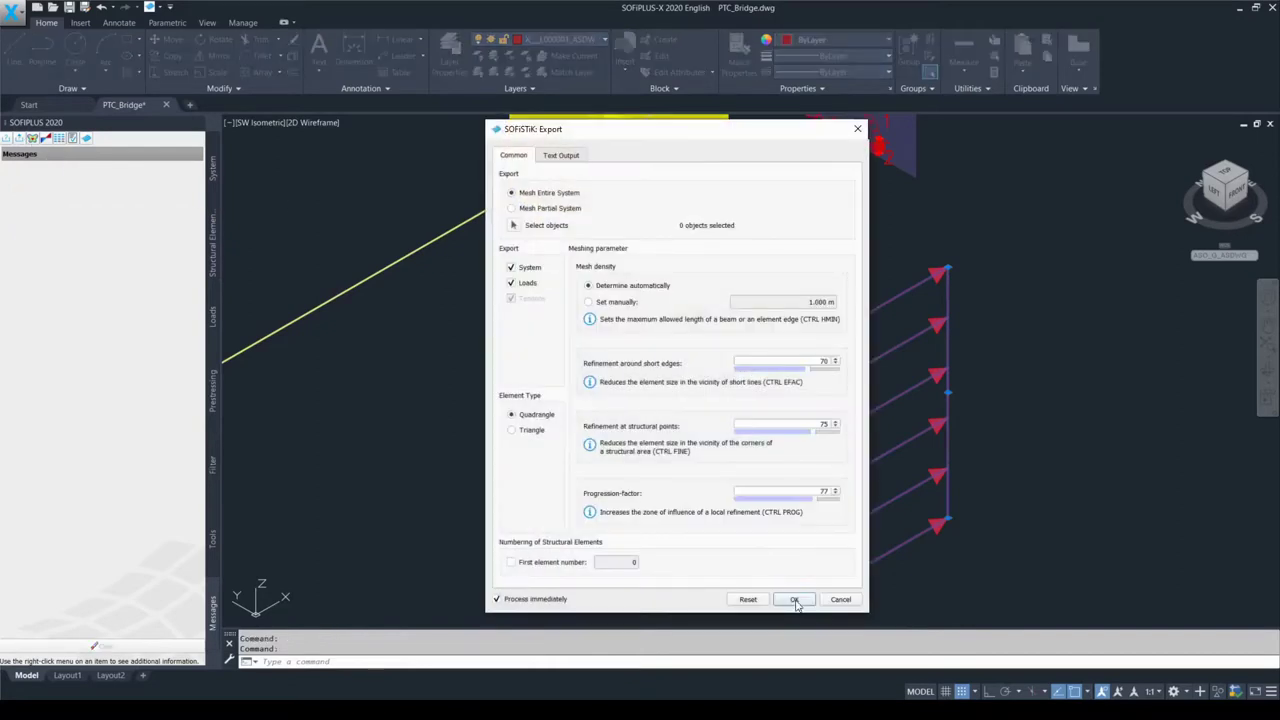
pyautogui.click(792, 593)
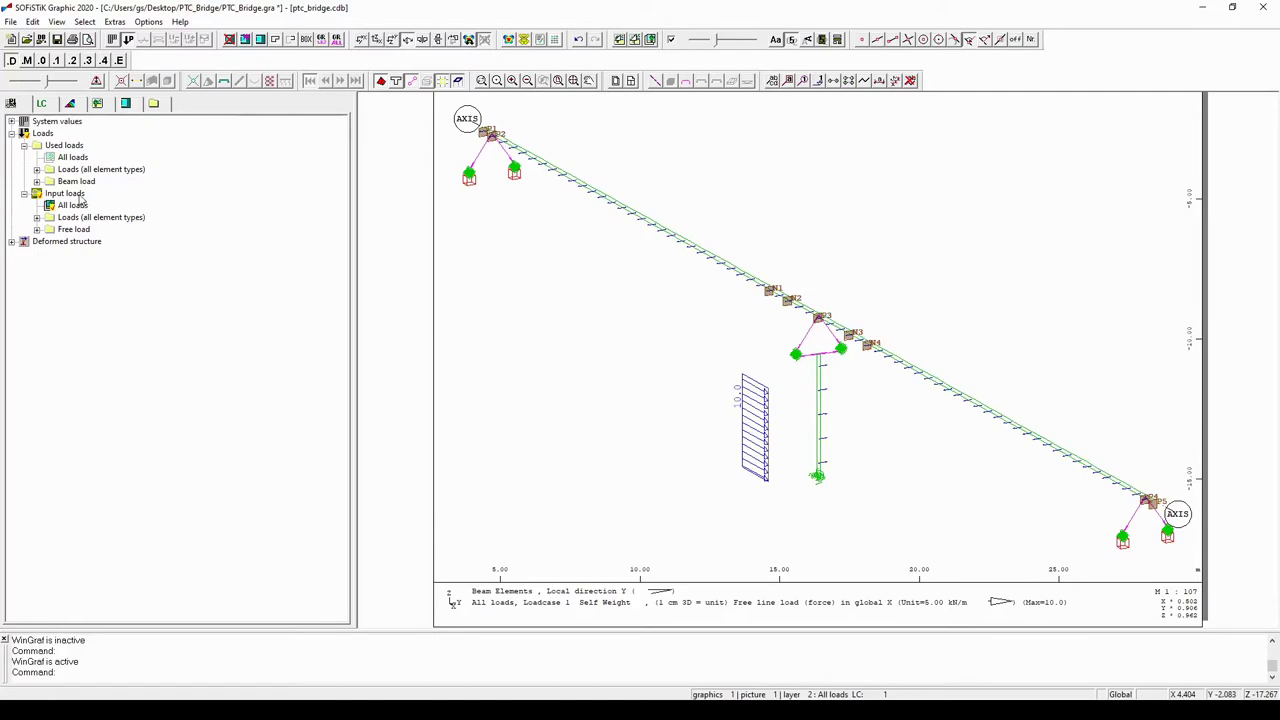
# Step: Compare all input loads with all used loads of load case 1 at the column
pyautogui.click(79, 207)
pyautogui.click(47, 150)
pyautogui.click(66, 158)
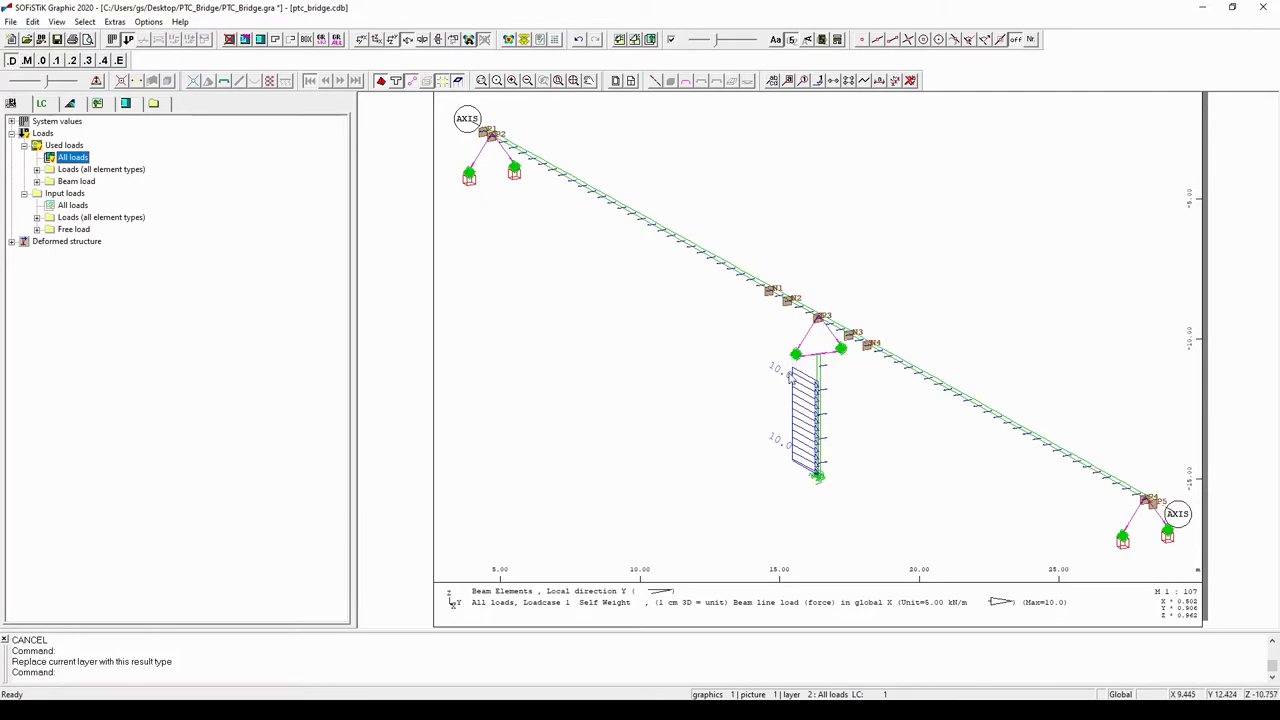
pyautogui.click(820, 397)
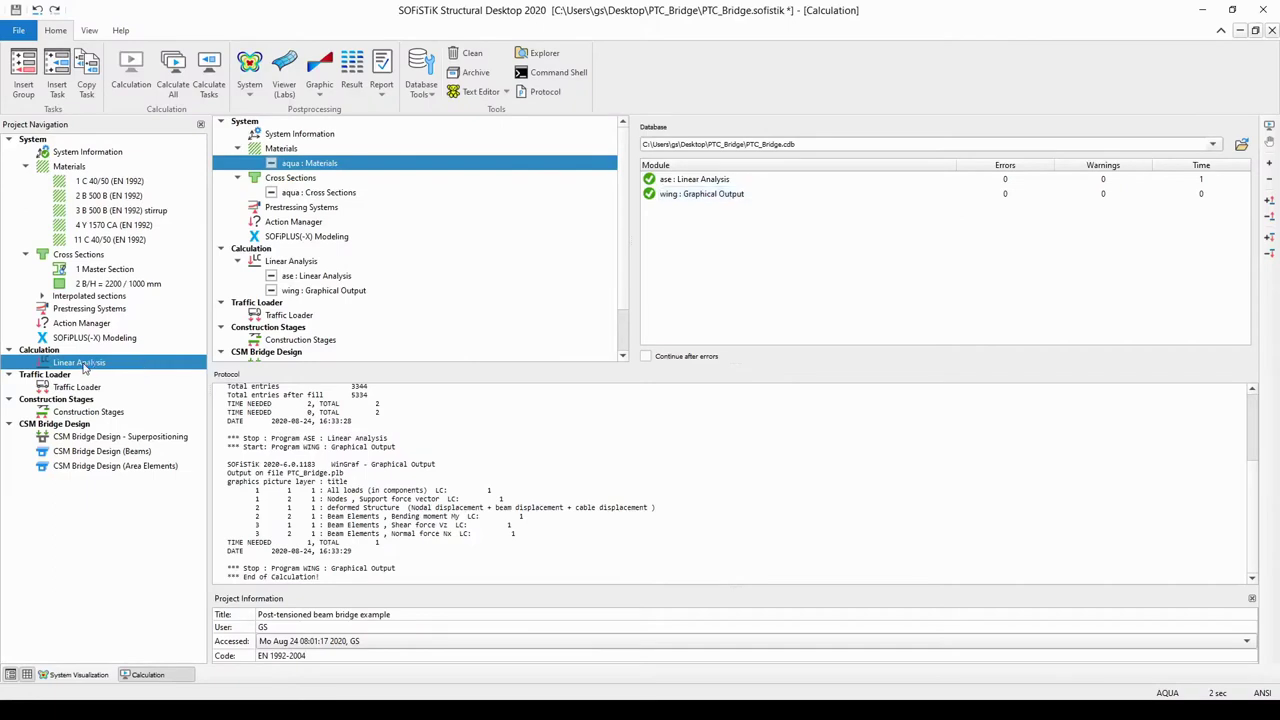
# Step: Rerun the linear analysis with only load case 1, Self Weight, activated manually
pyautogui.doubleClick(84, 364)
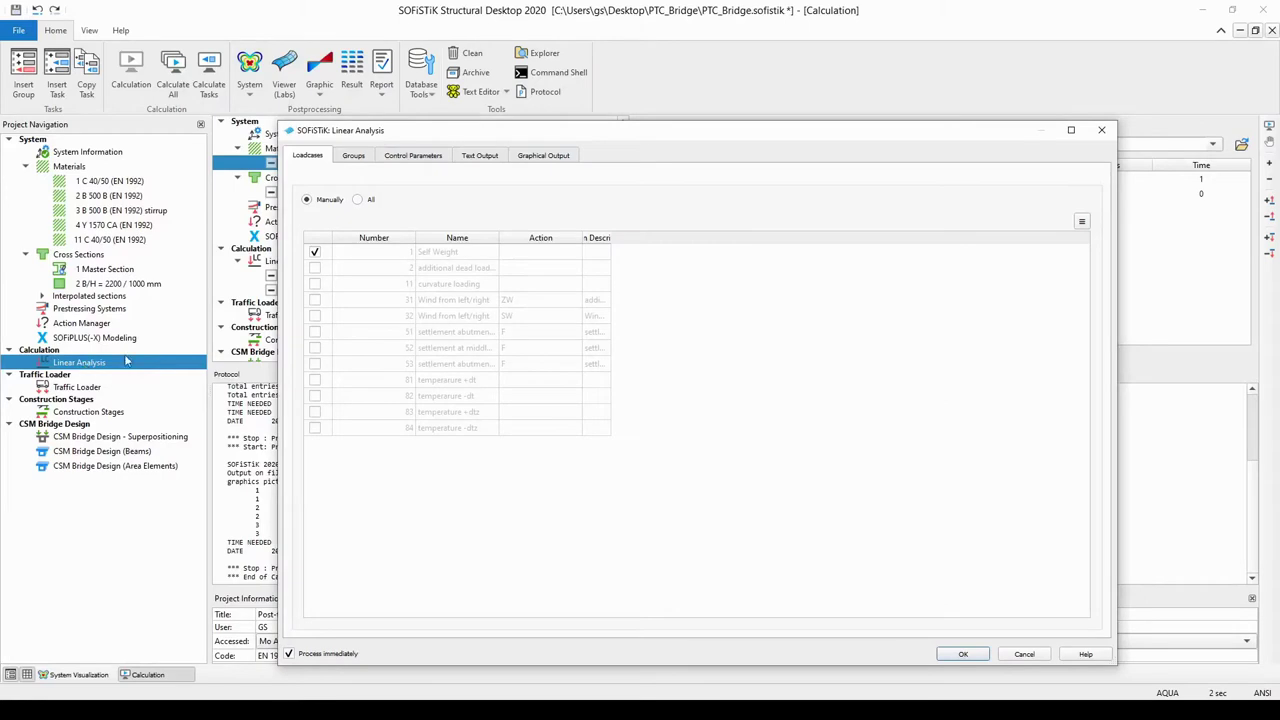
pyautogui.click(359, 200)
pyautogui.click(330, 200)
pyautogui.rightClick(328, 254)
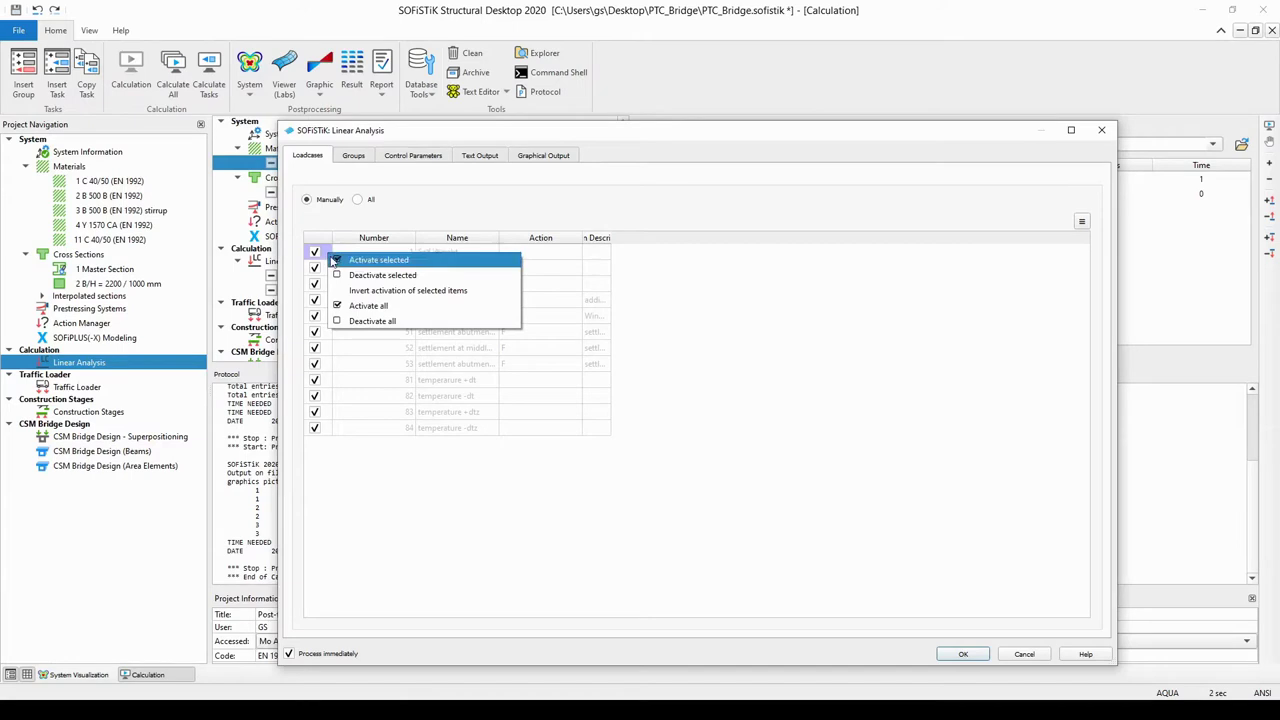
pyautogui.click(370, 321)
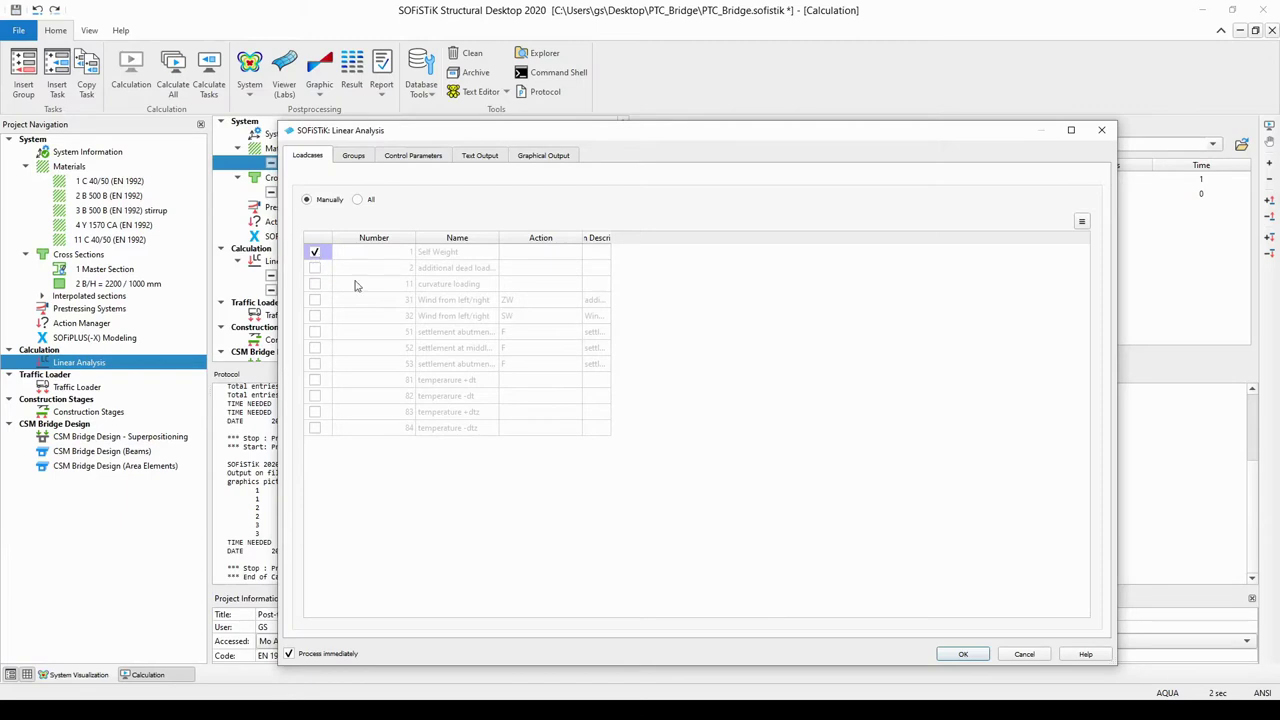
pyautogui.click(962, 655)
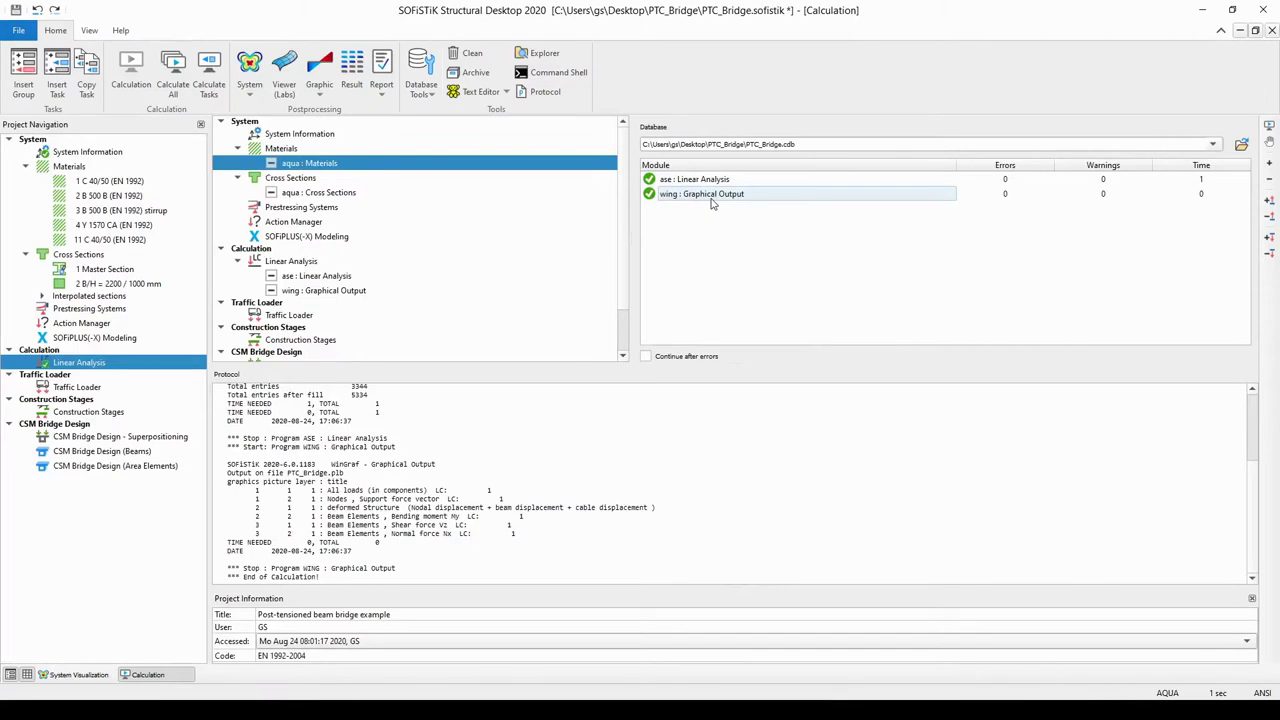
# Step: Switch to SOFiSTiK Graphic and display the total load from the calculation loads of load case 1
pyautogui.click(407, 708)
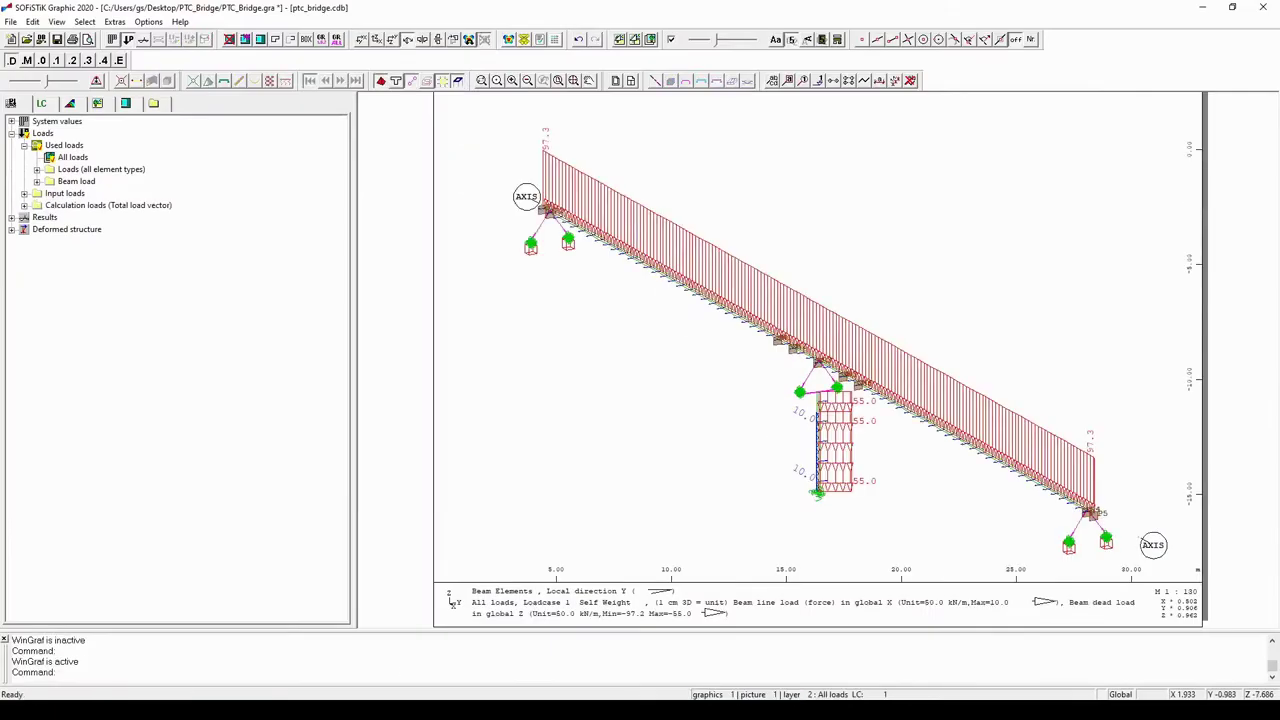
pyautogui.click(75, 206)
pyautogui.click(24, 205)
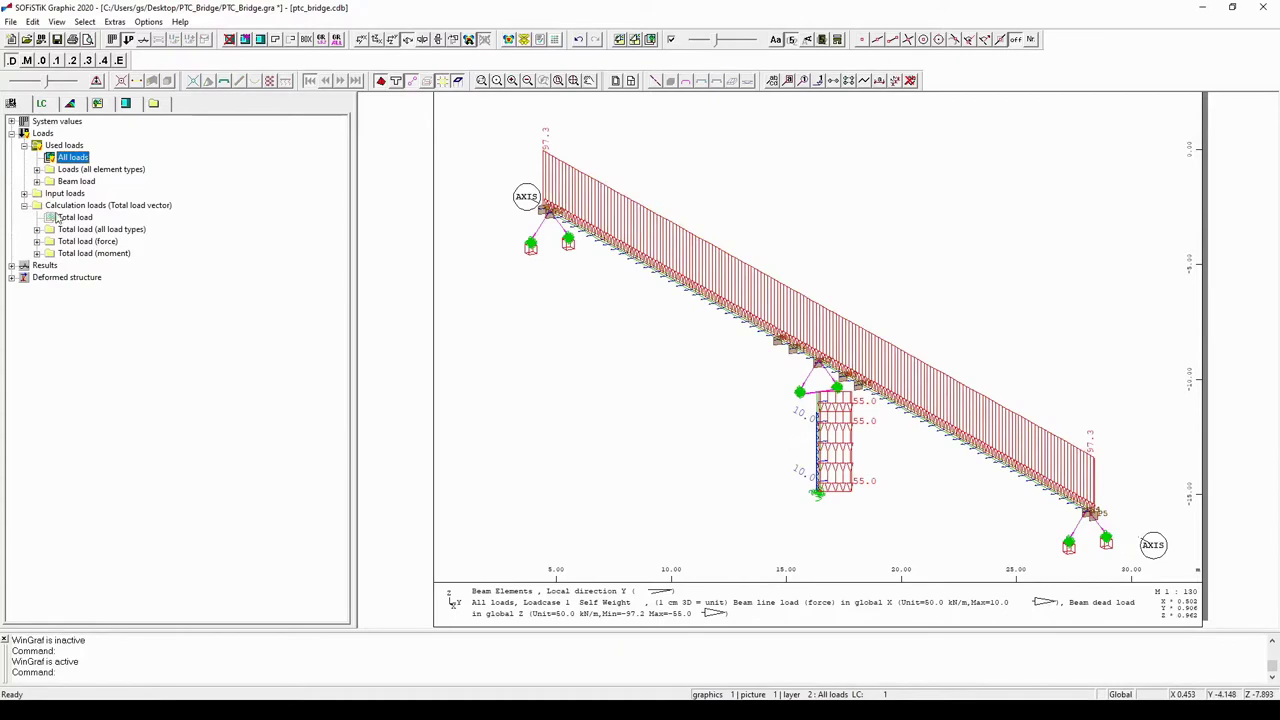
pyautogui.click(72, 217)
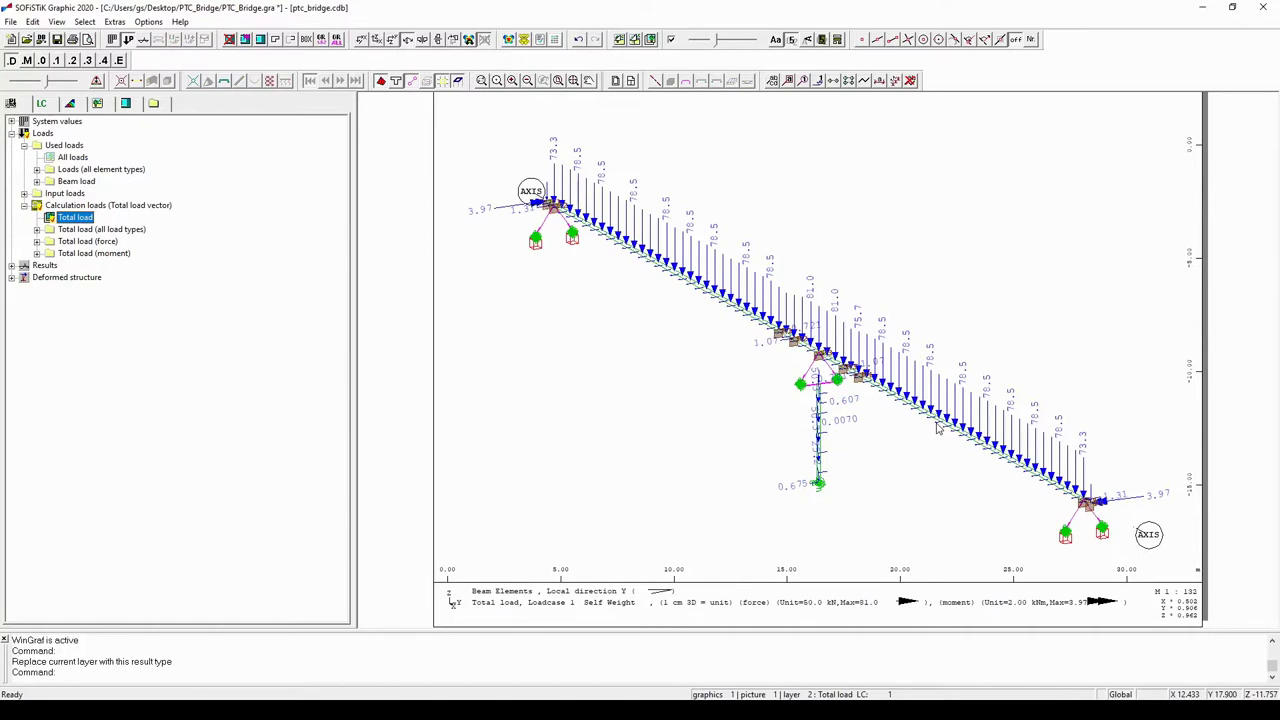
# Step: Show only the total load force in global X for load case 1
pyautogui.press('alt')
pyautogui.click(548, 615)
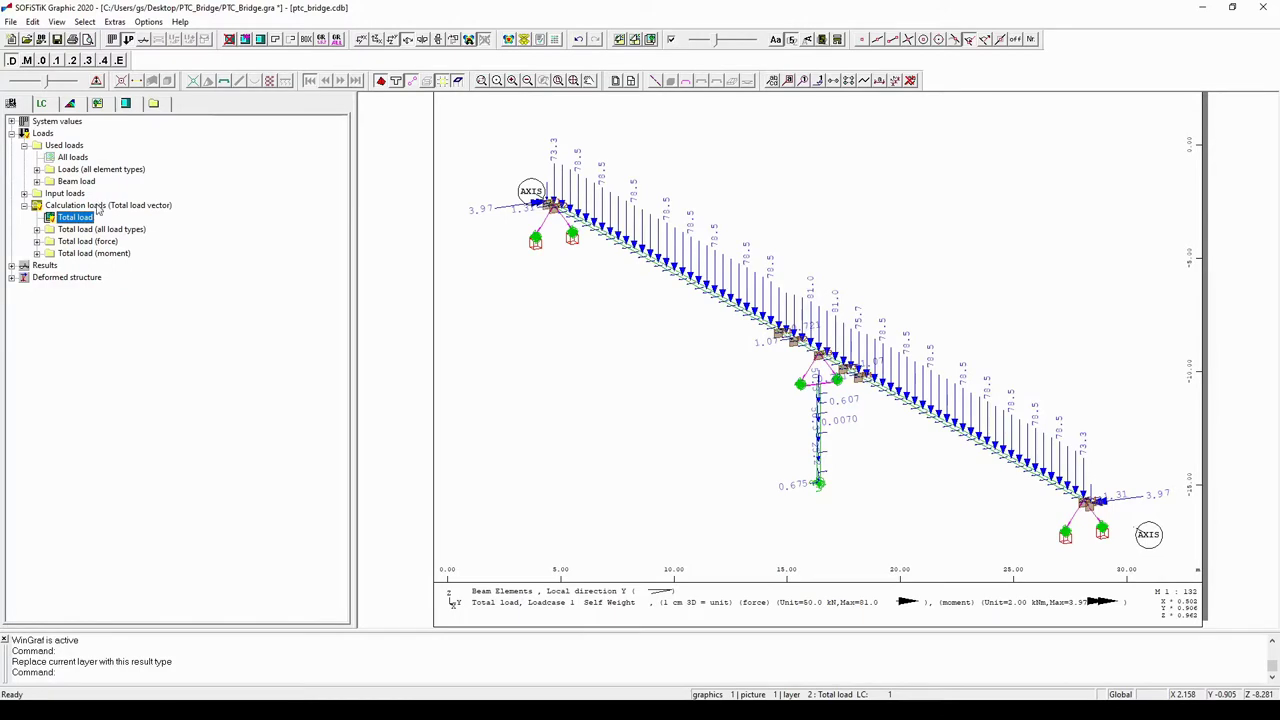
pyautogui.click(36, 242)
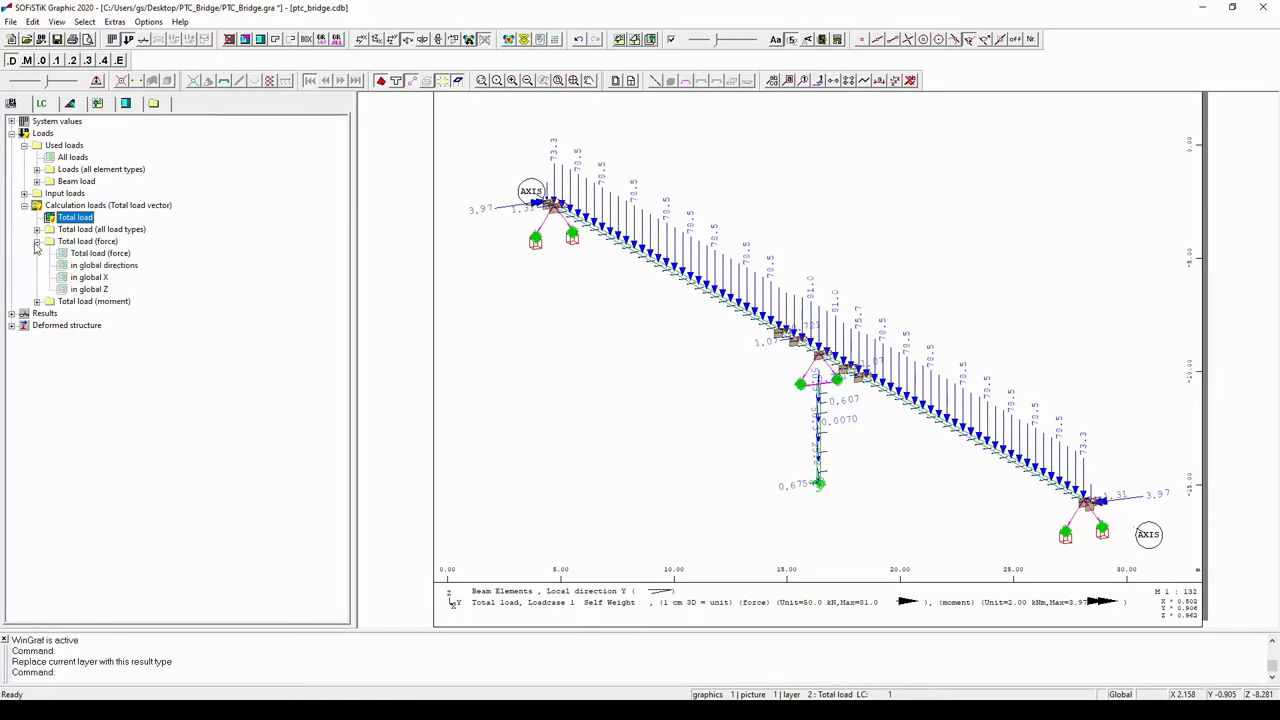
pyautogui.click(92, 277)
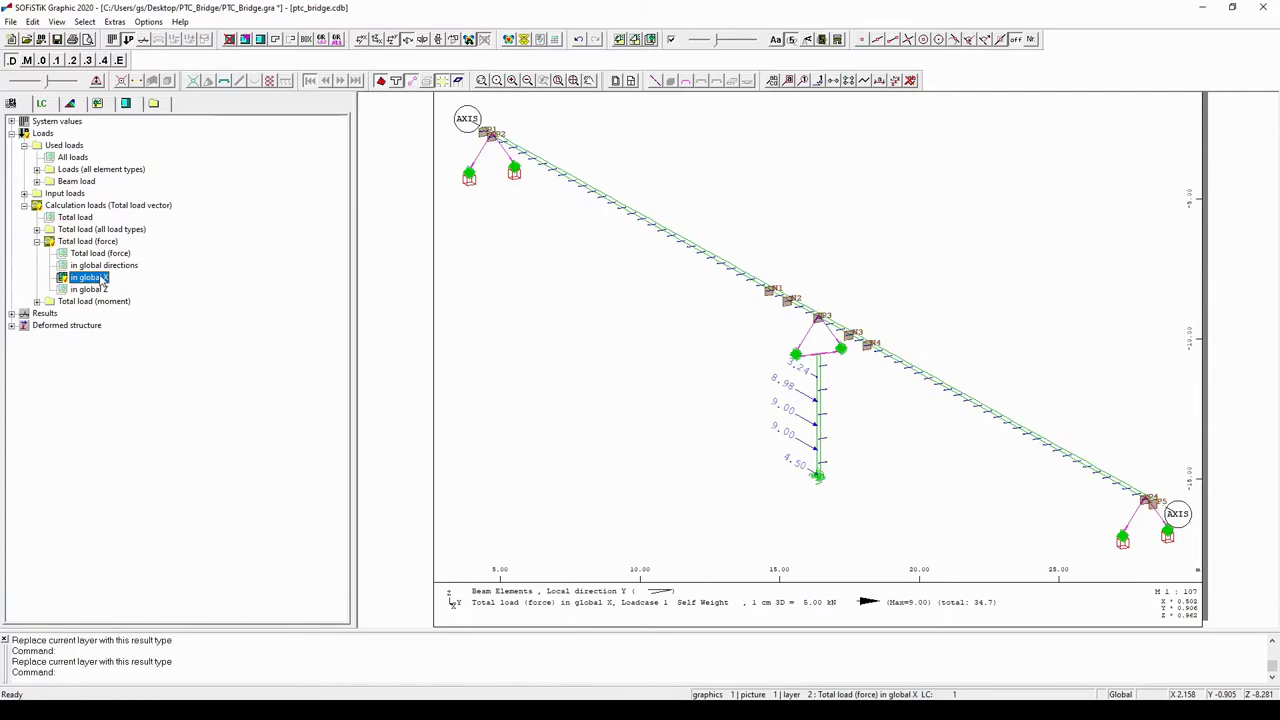
# Step: Switch back to the PTC_Bridge drawing in SOFiPLUS-X and view the free line load beside the column
pyautogui.press('alt')
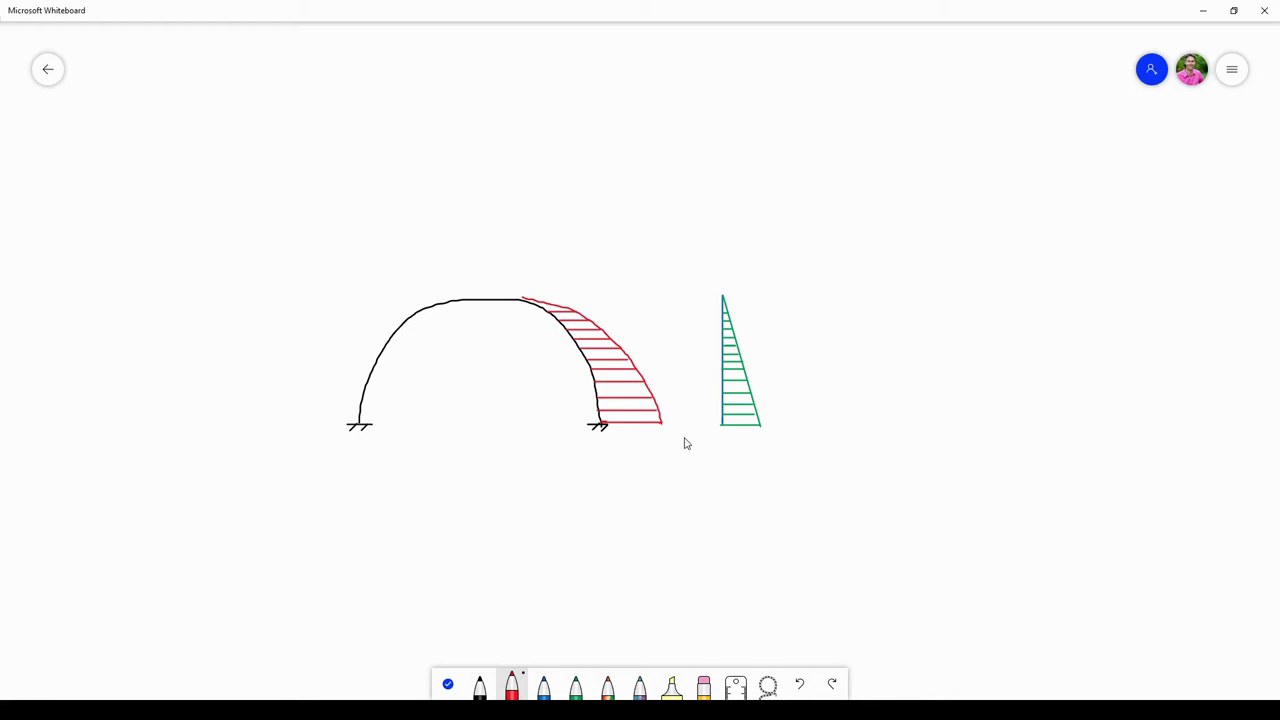
pyautogui.click(309, 697)
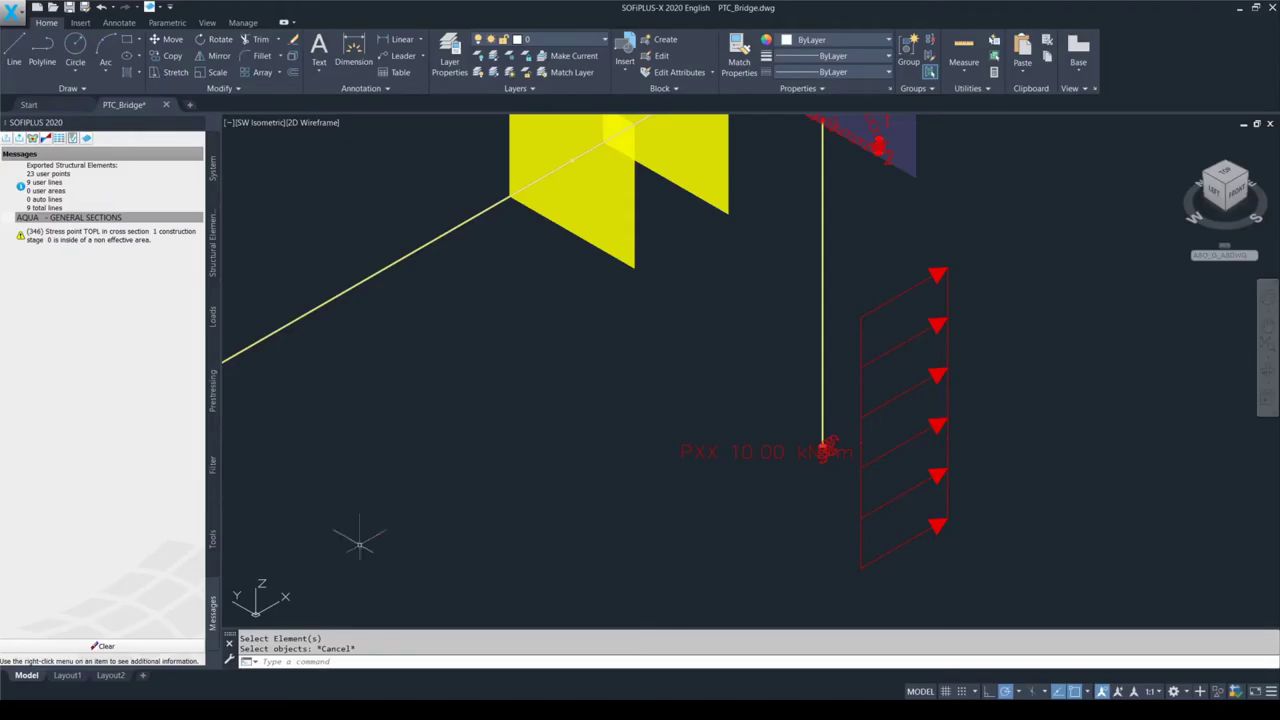
pyautogui.scroll(-2, 566, 410)
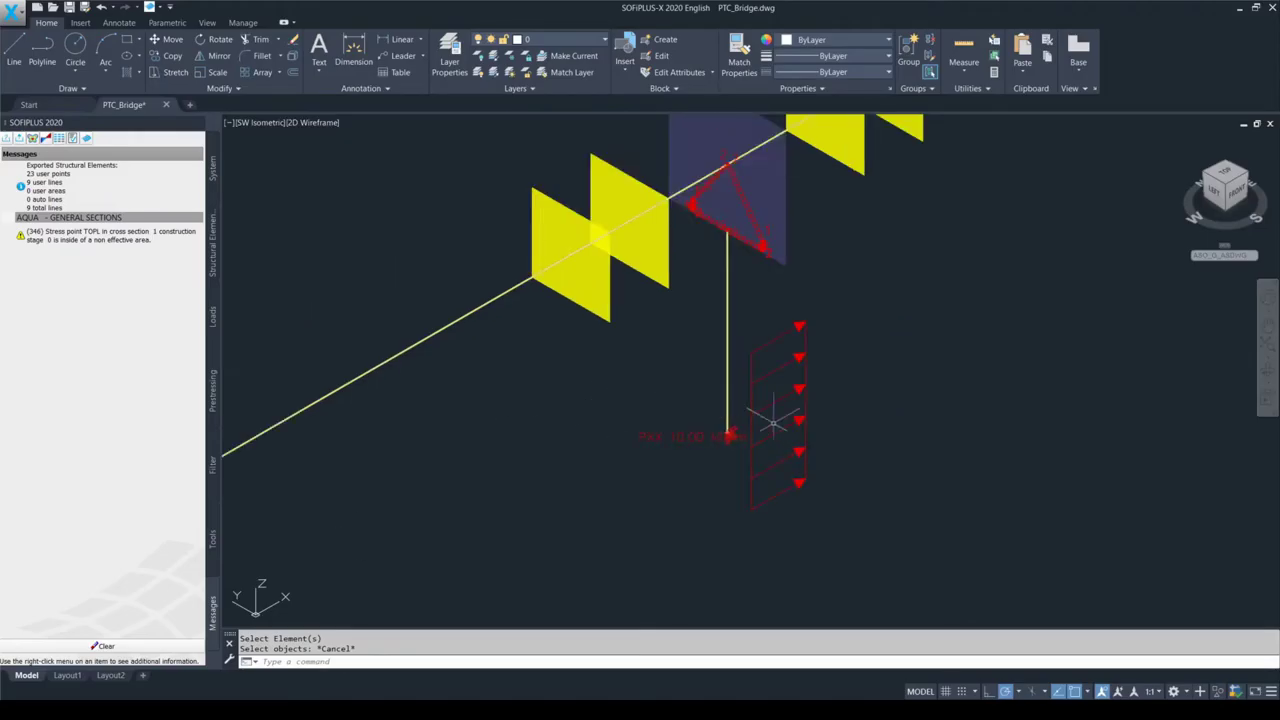
# Step: Erase the free line load beside the bridge column and bring the whole bridge back into view
pyautogui.press('F9')
pyautogui.click(820, 514)
pyautogui.click(790, 322)
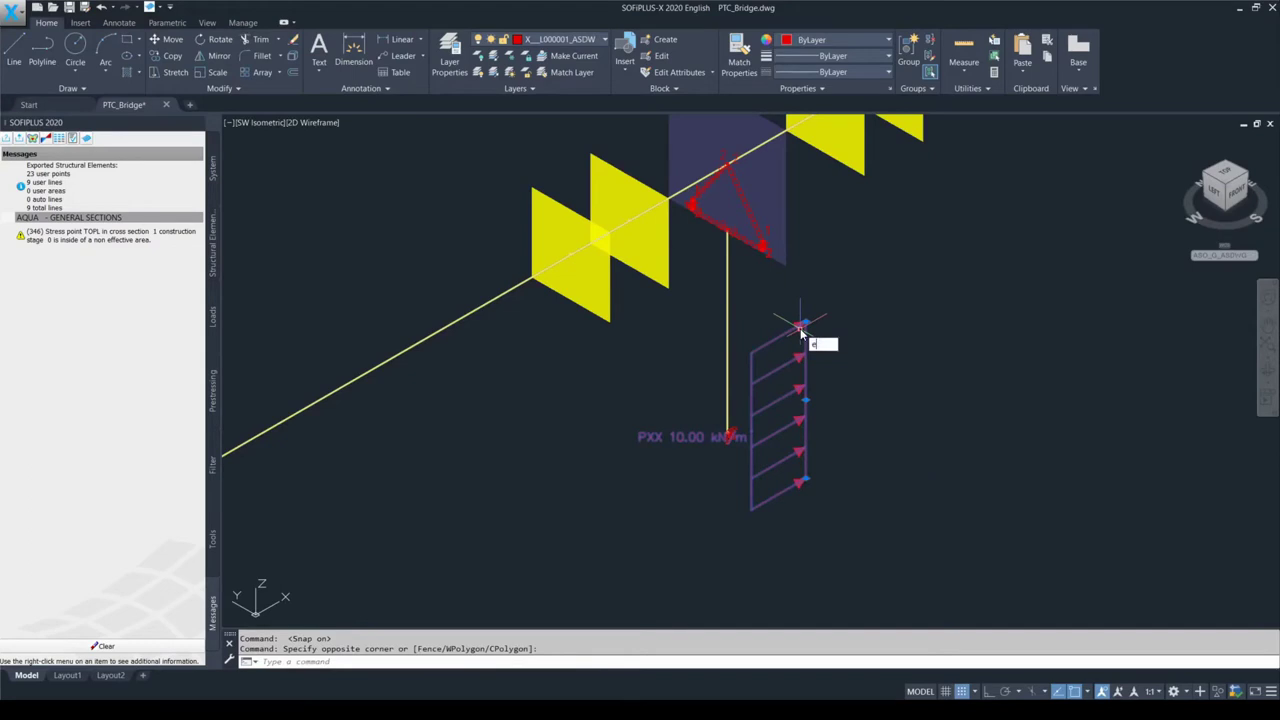
pyautogui.write('e')
pyautogui.press('Return')
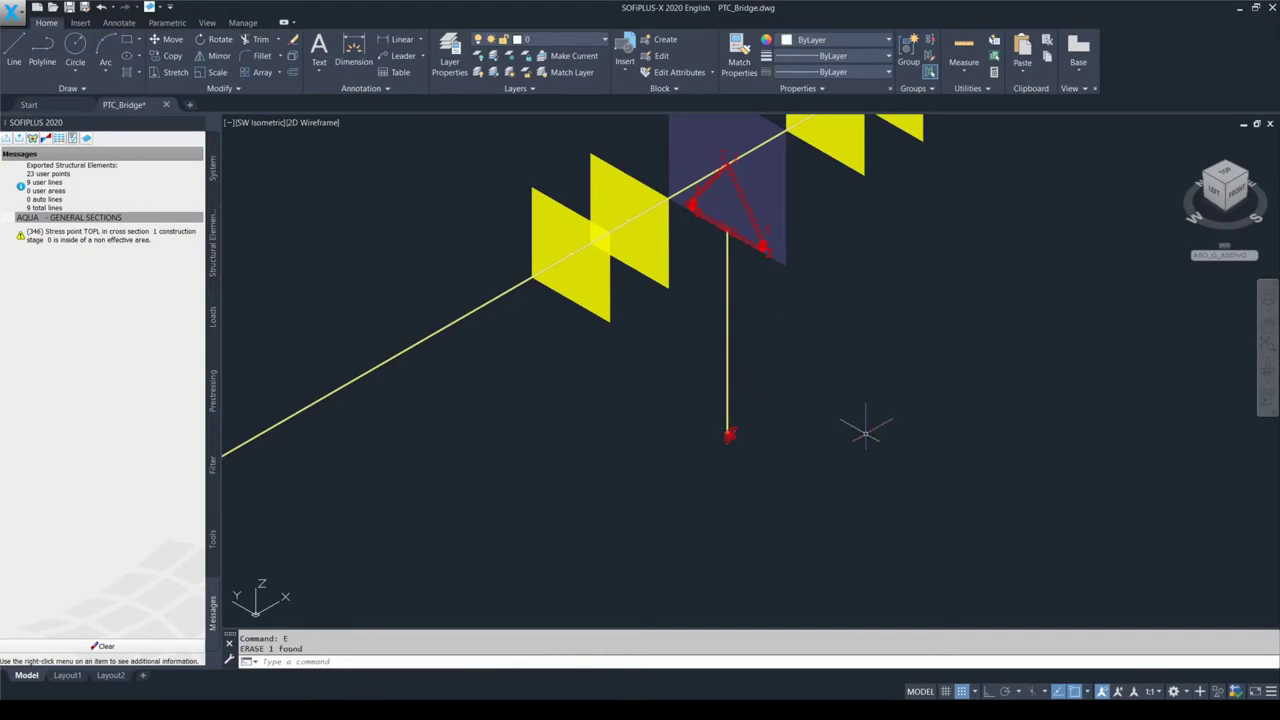
pyautogui.press('F10')
pyautogui.press('F9')
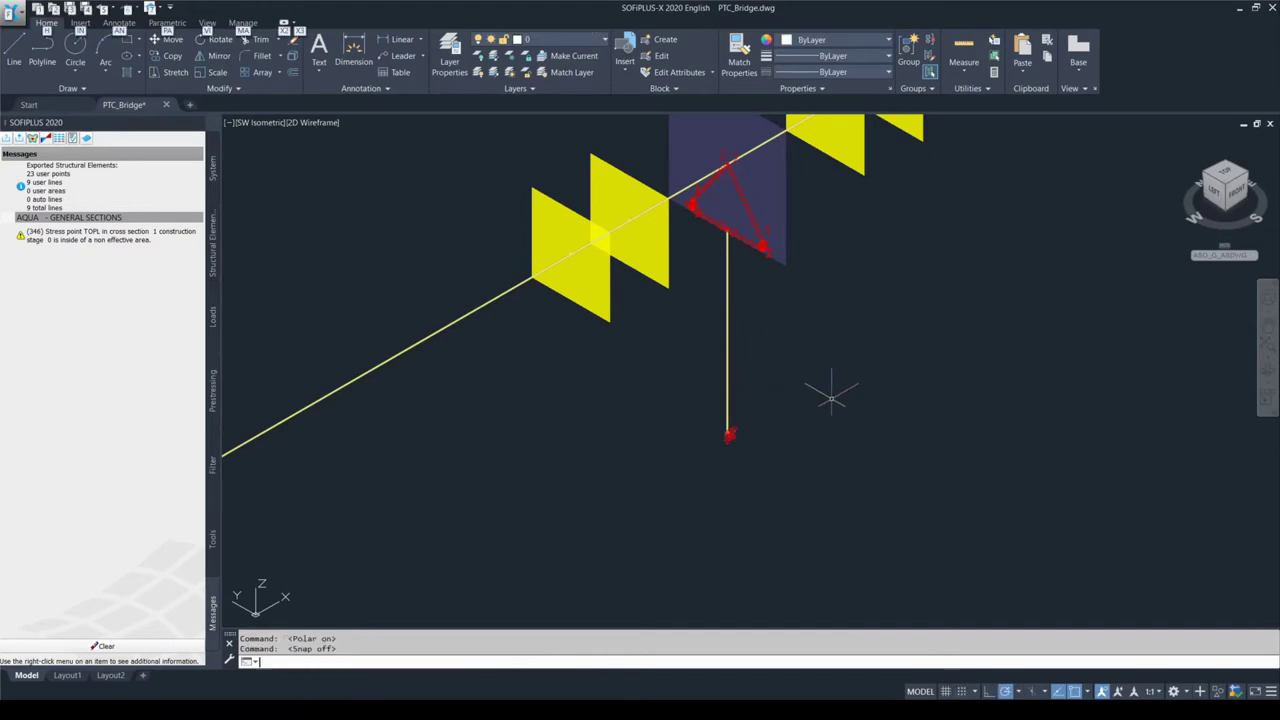
pyautogui.scroll(-6, 831, 396)
pyautogui.middleClick(831, 396)
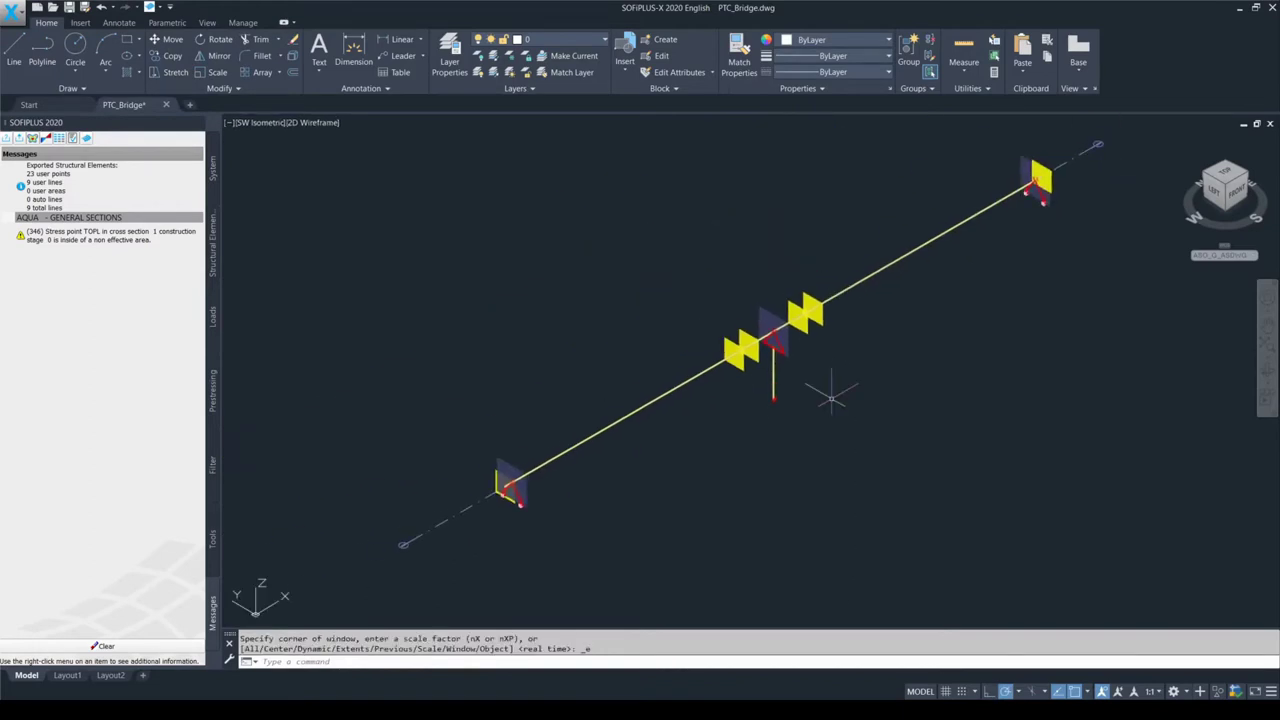
pyautogui.hotkey('ctrl', 's')
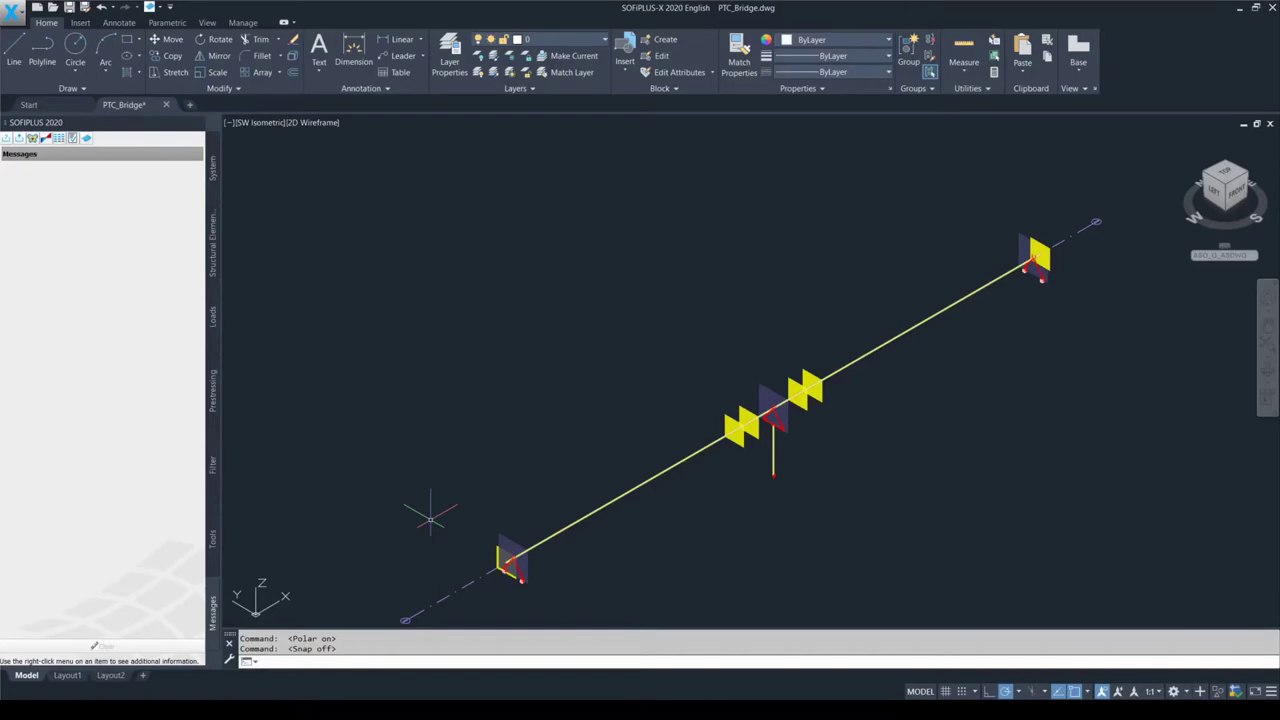
# Step: Start a structural line load on all structural lines of the bridge deck, leaving out the column
pyautogui.click(214, 322)
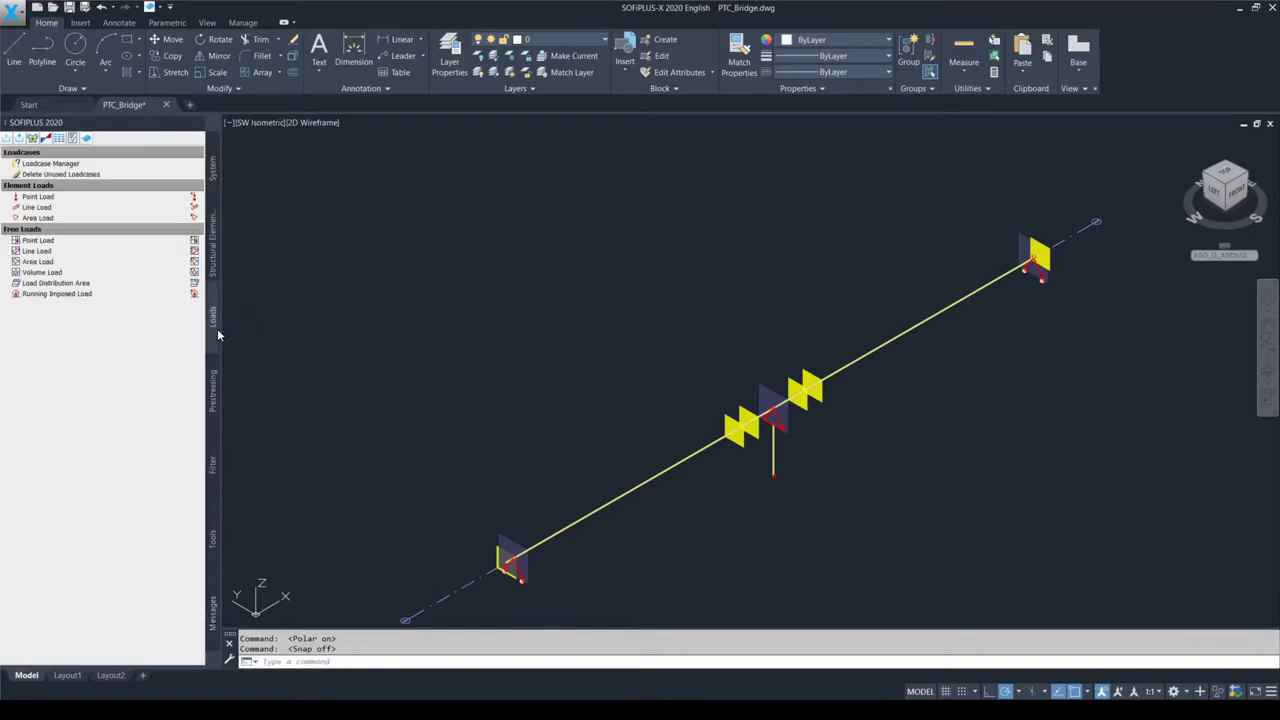
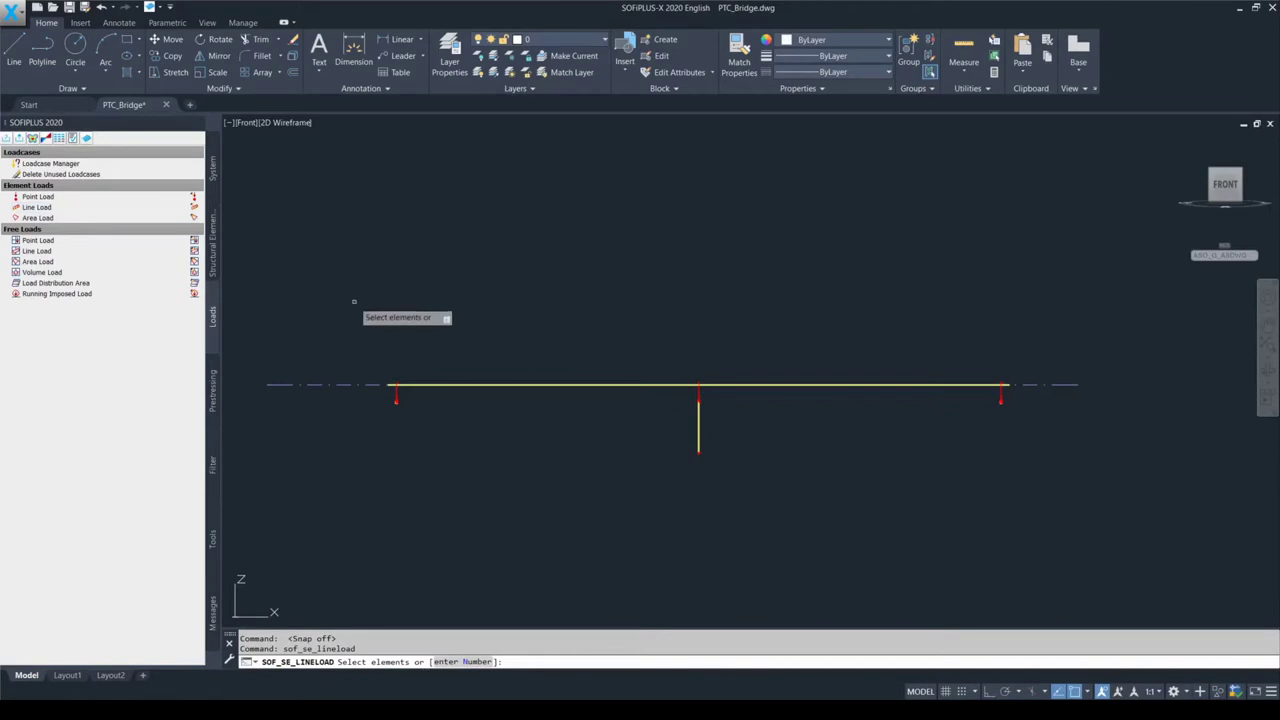
pyautogui.click(1041, 390)
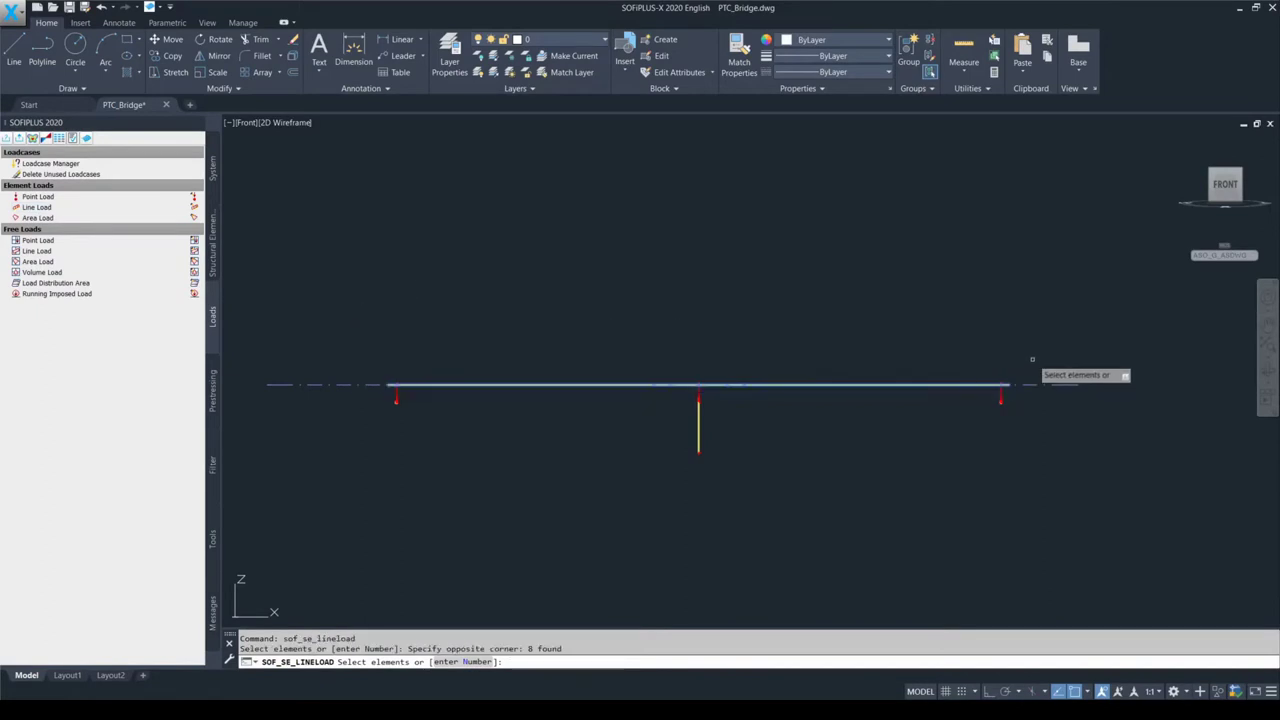
pyautogui.press('Return')
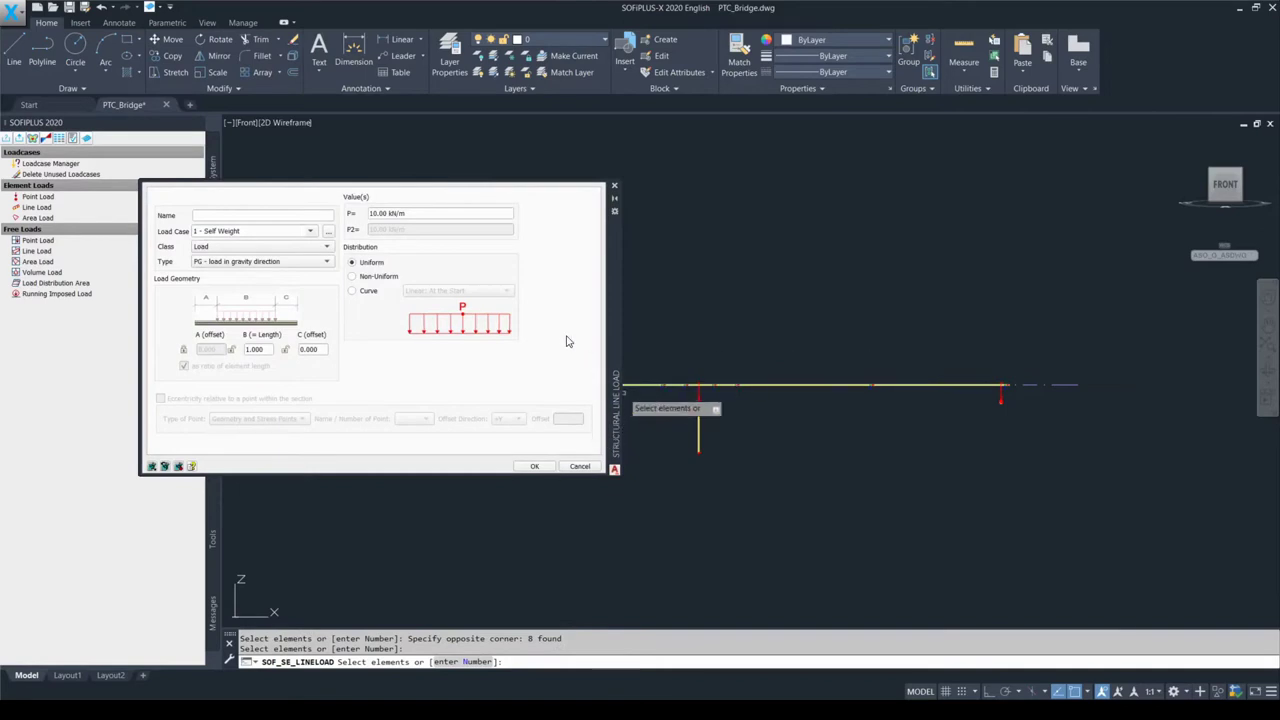
pyautogui.press('F10')
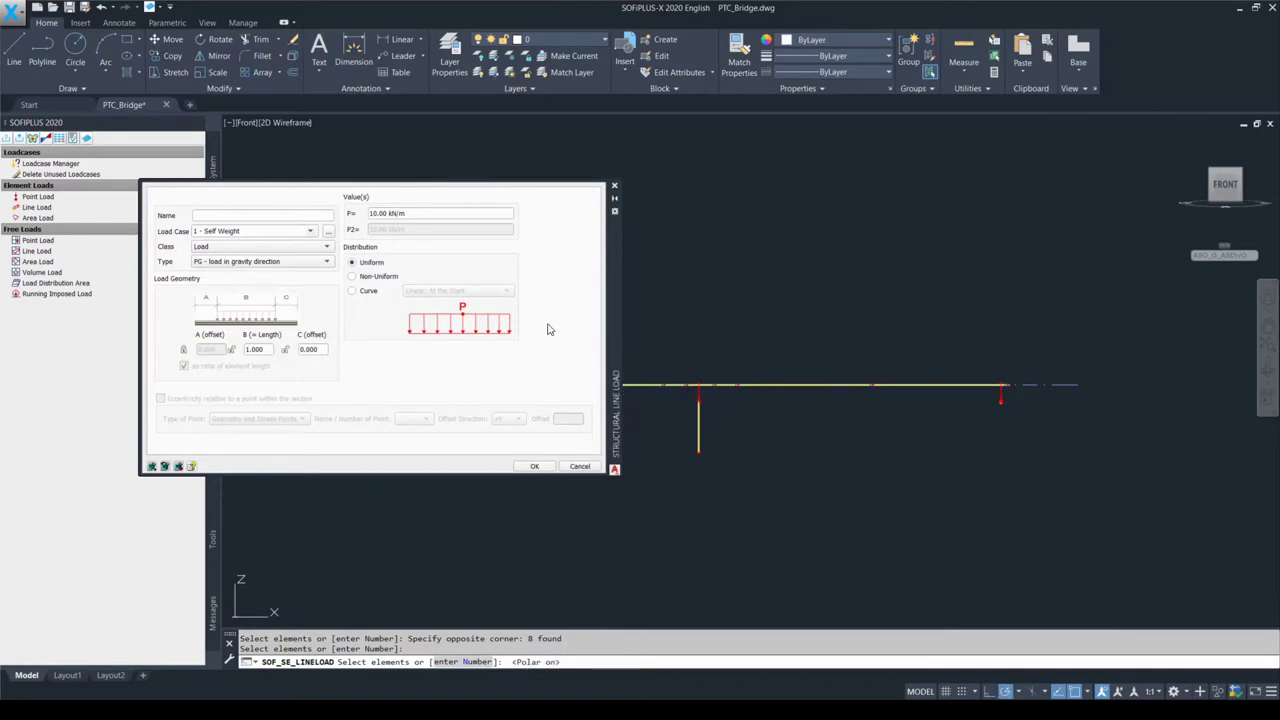
# Step: Name the line load Asphalt layers and assign load case 2 - additional dead load (adl), class Load and type PG - load in gravity direction
pyautogui.click(262, 216)
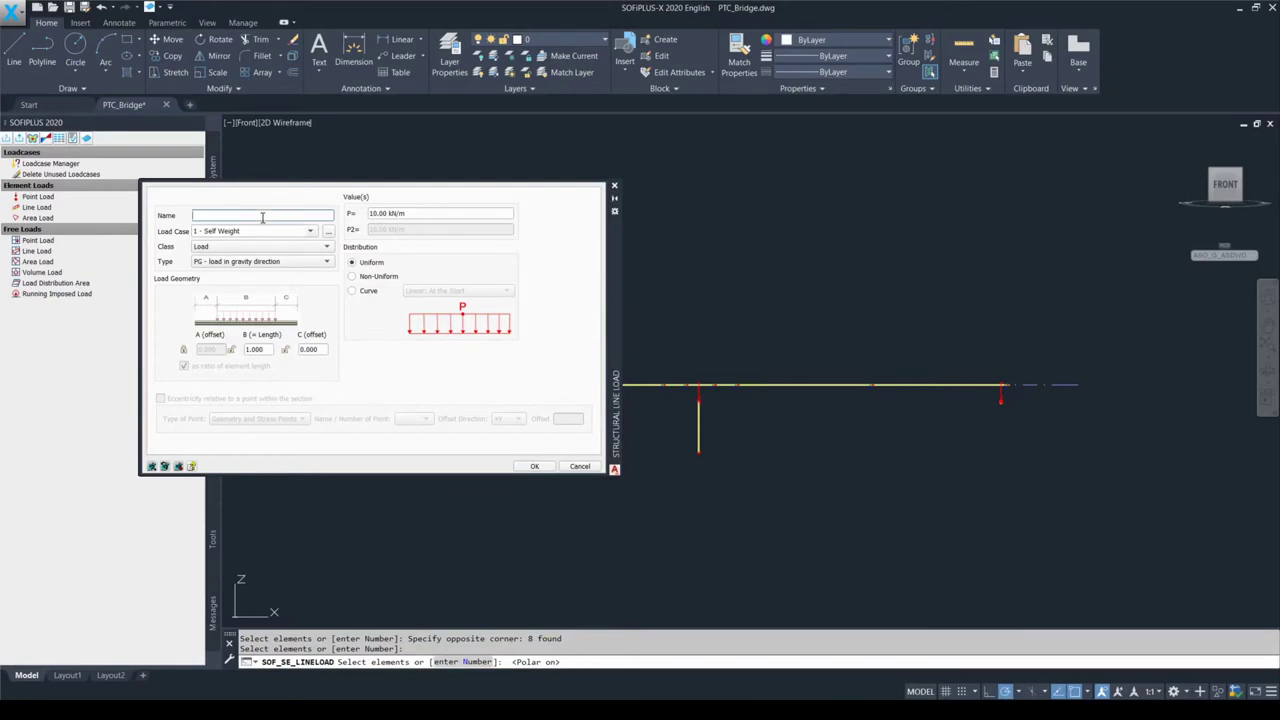
pyautogui.write('Asphalt layers')
pyautogui.click(310, 231)
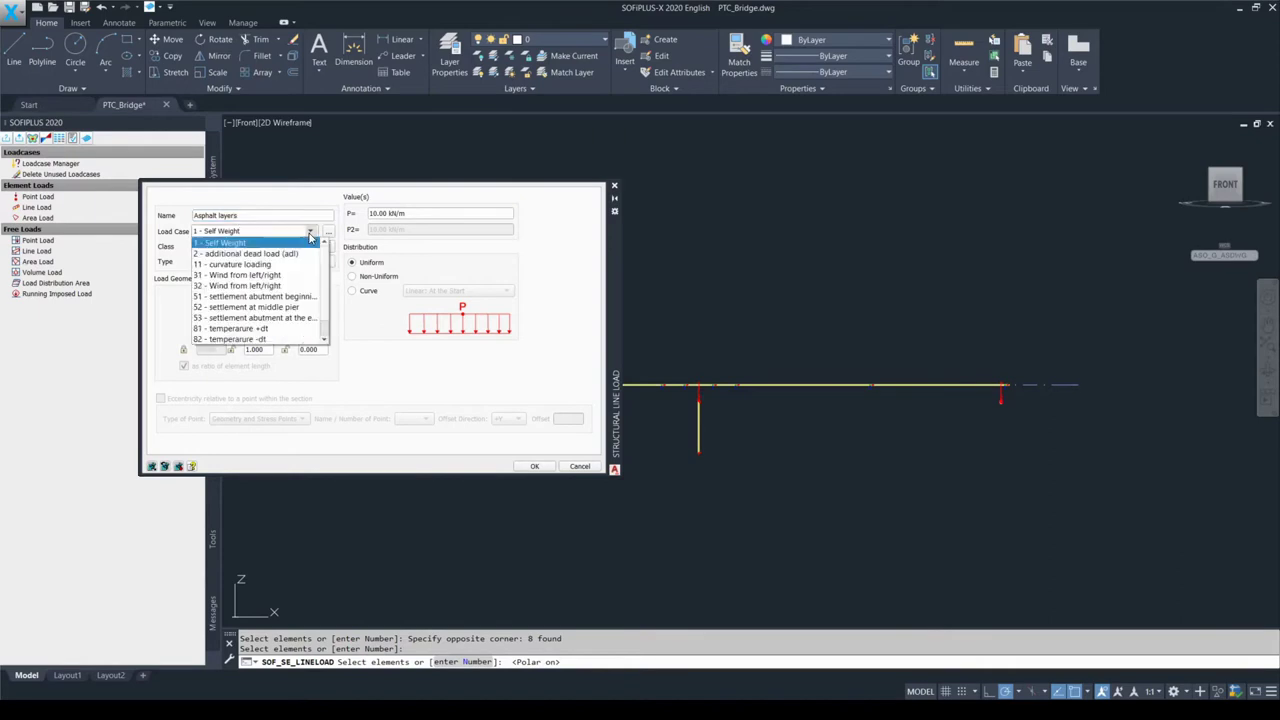
pyautogui.click(307, 256)
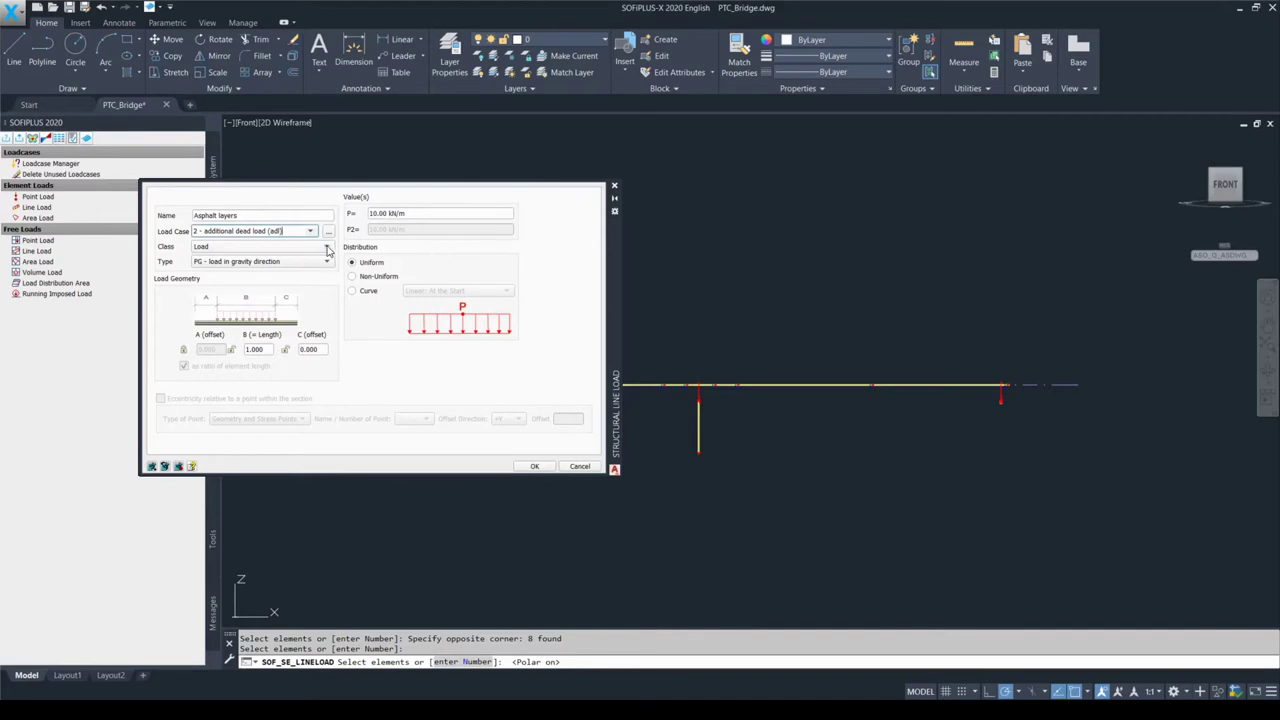
pyautogui.click(325, 248)
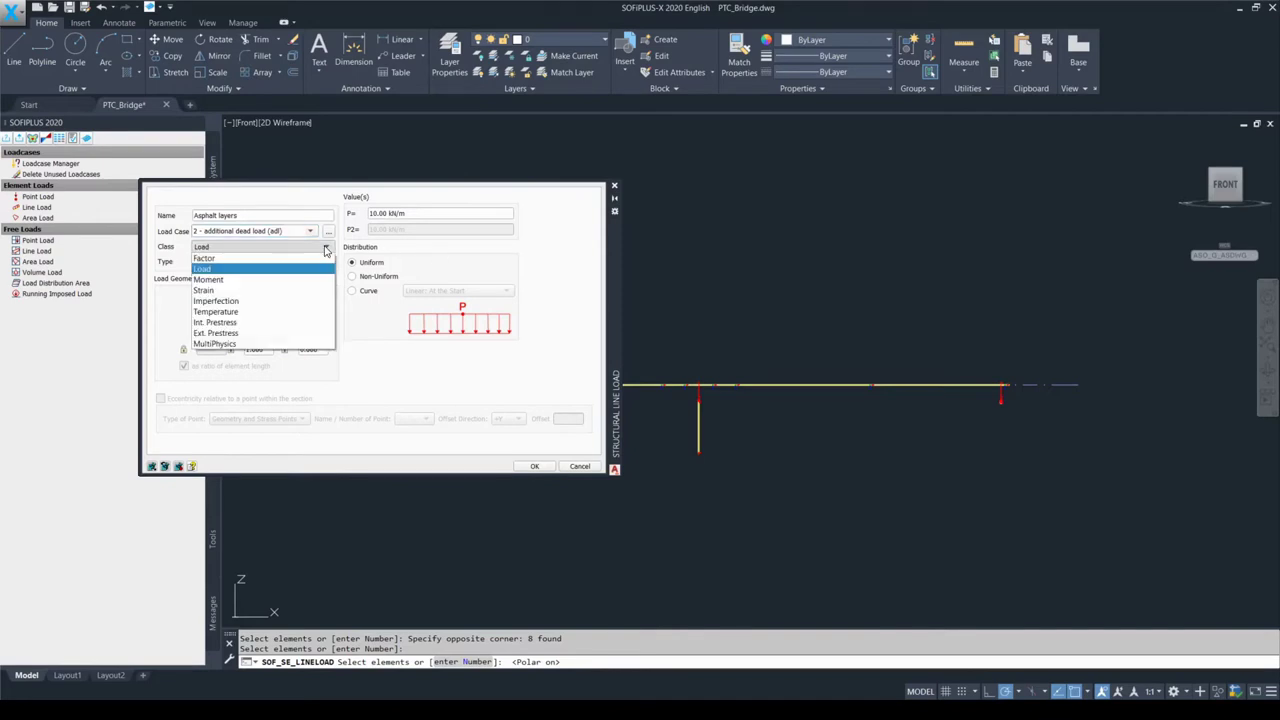
pyautogui.click(322, 269)
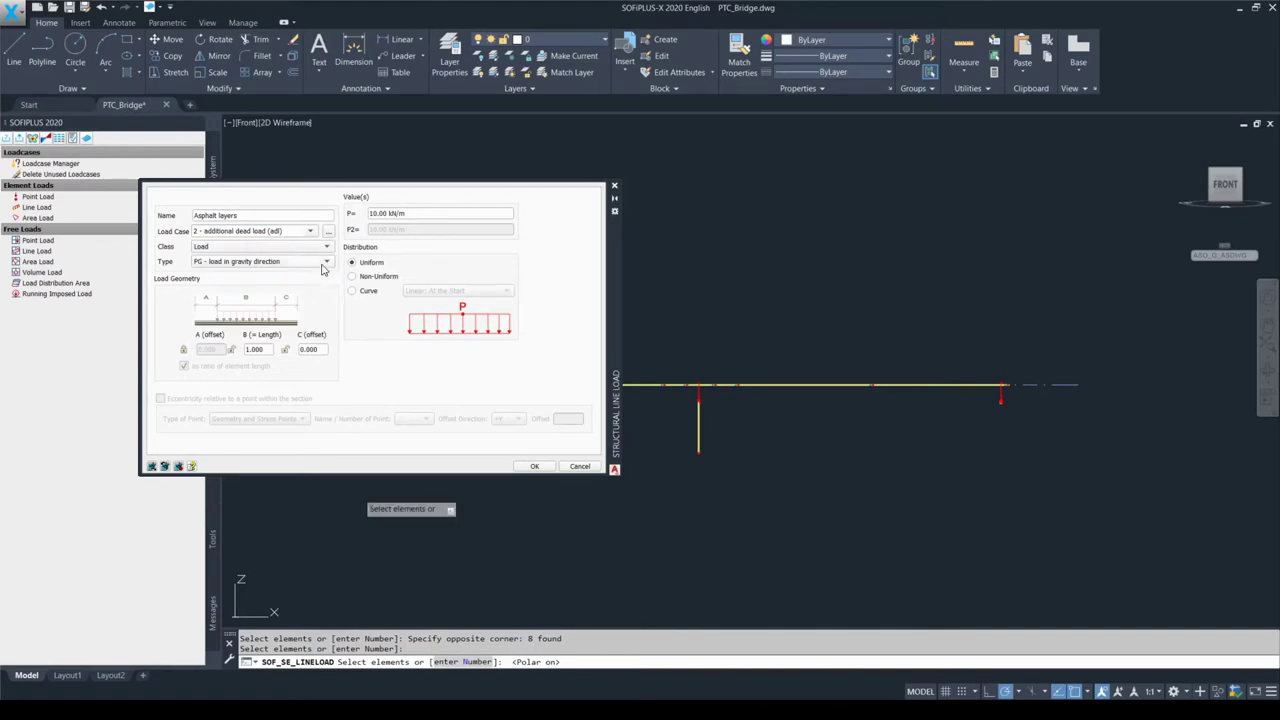
pyautogui.click(324, 262)
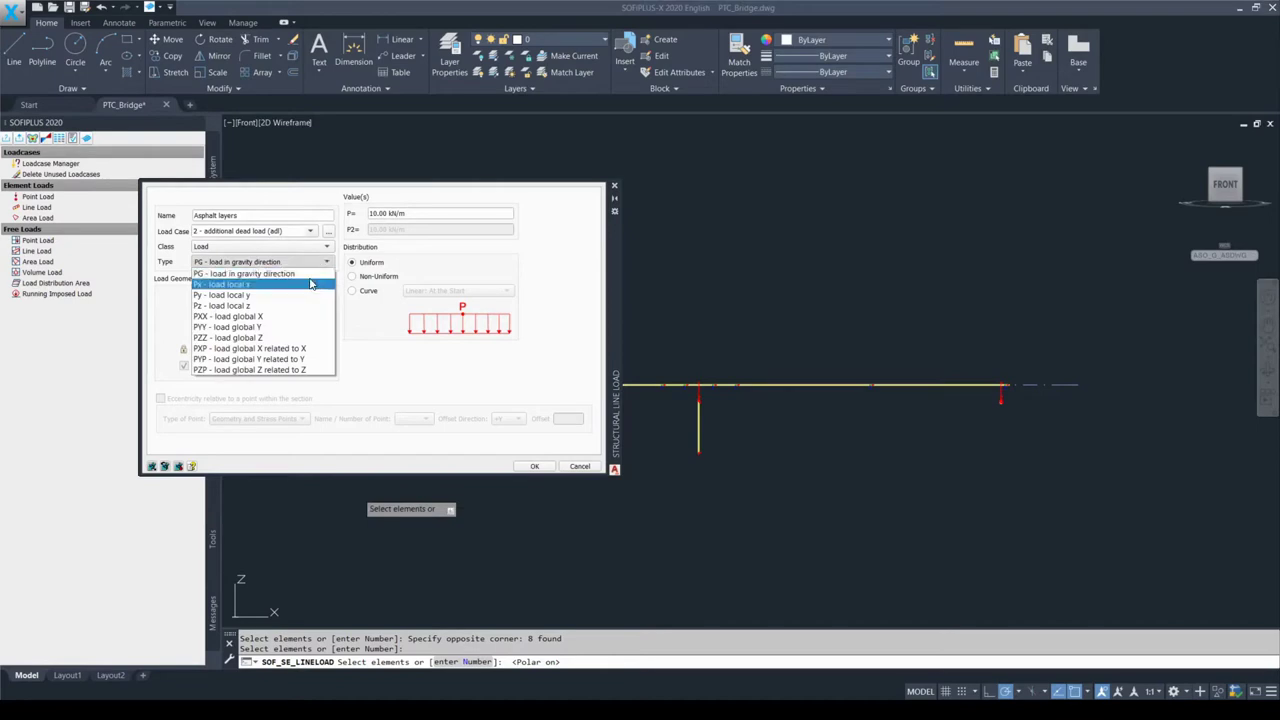
pyautogui.click(308, 274)
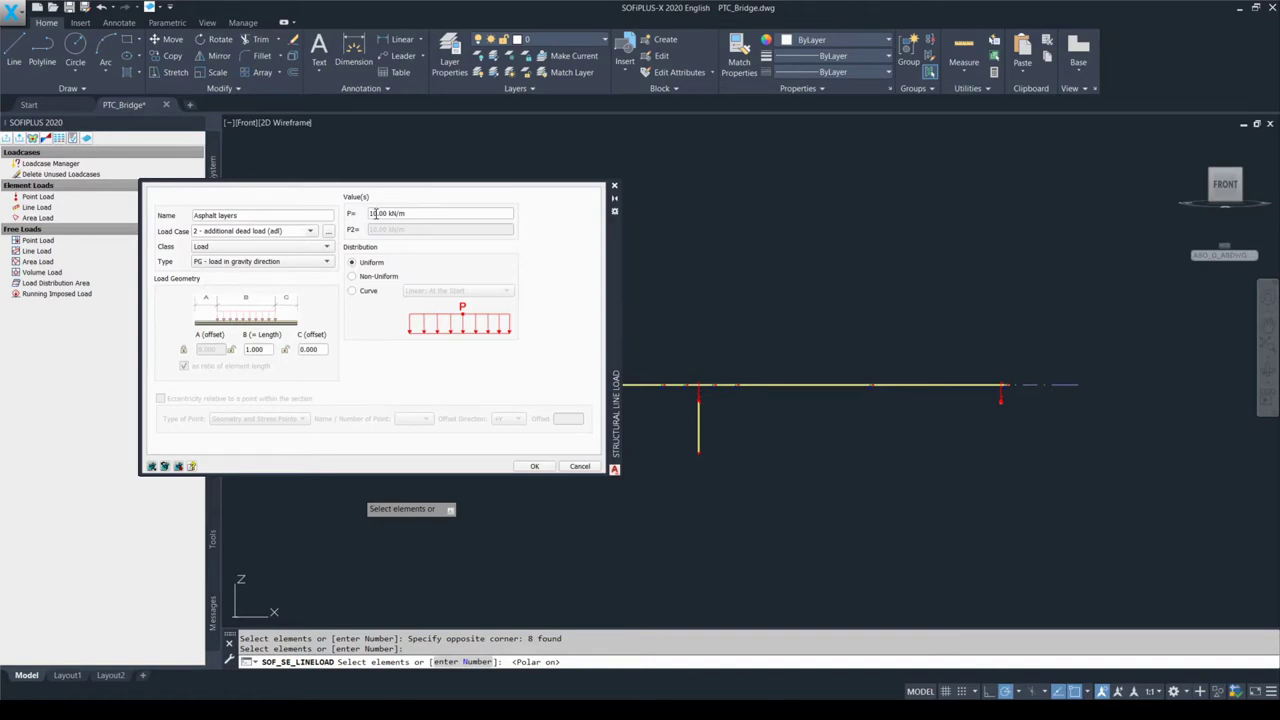
# Step: Set the uniform load value to 15.75 kN/m and apply the asphalt load to the deck lines
pyautogui.moveTo(379, 213); pyautogui.dragTo(368, 213)
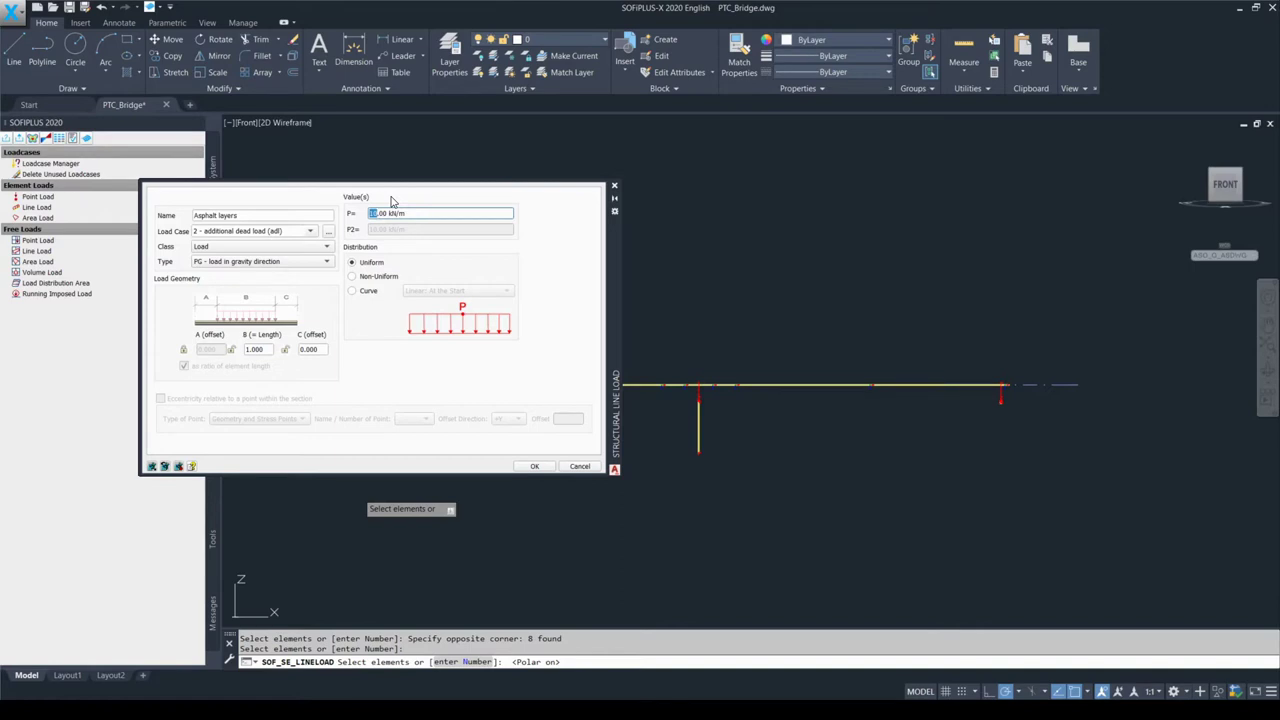
pyautogui.write('15')
pyautogui.press('Delete')
pyautogui.press('Delete')
pyautogui.write('75')
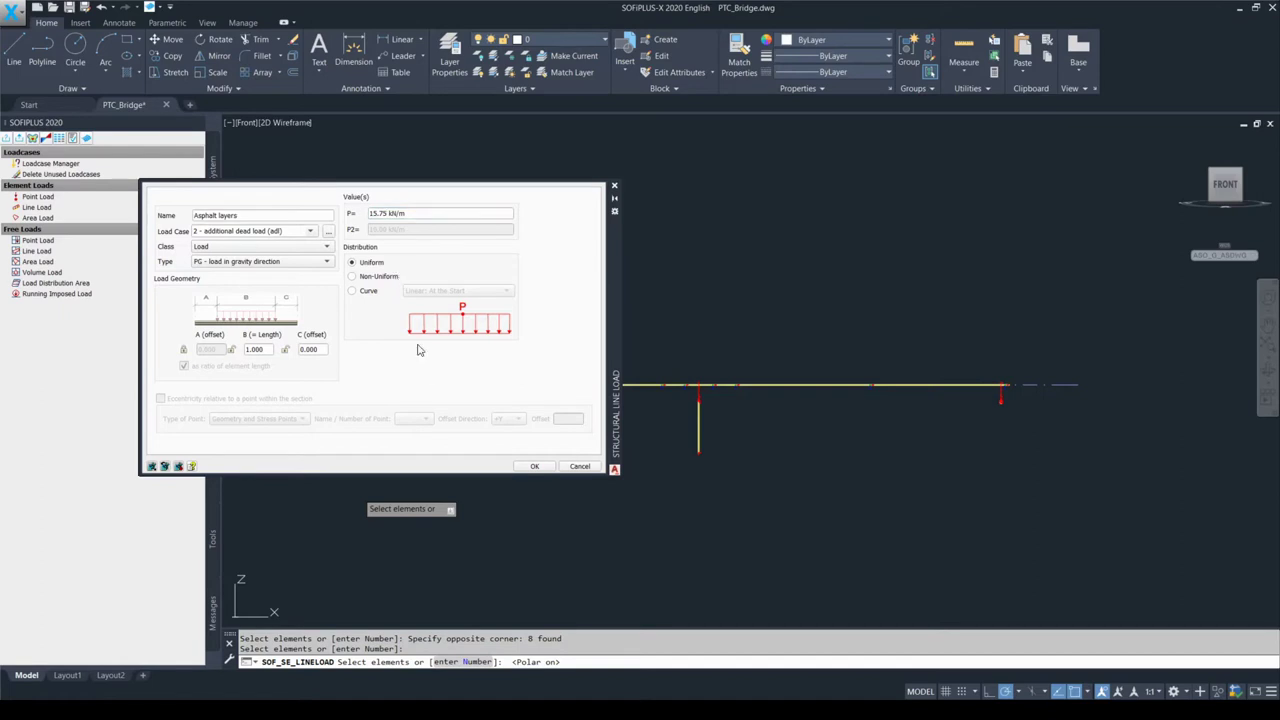
pyautogui.click(534, 466)
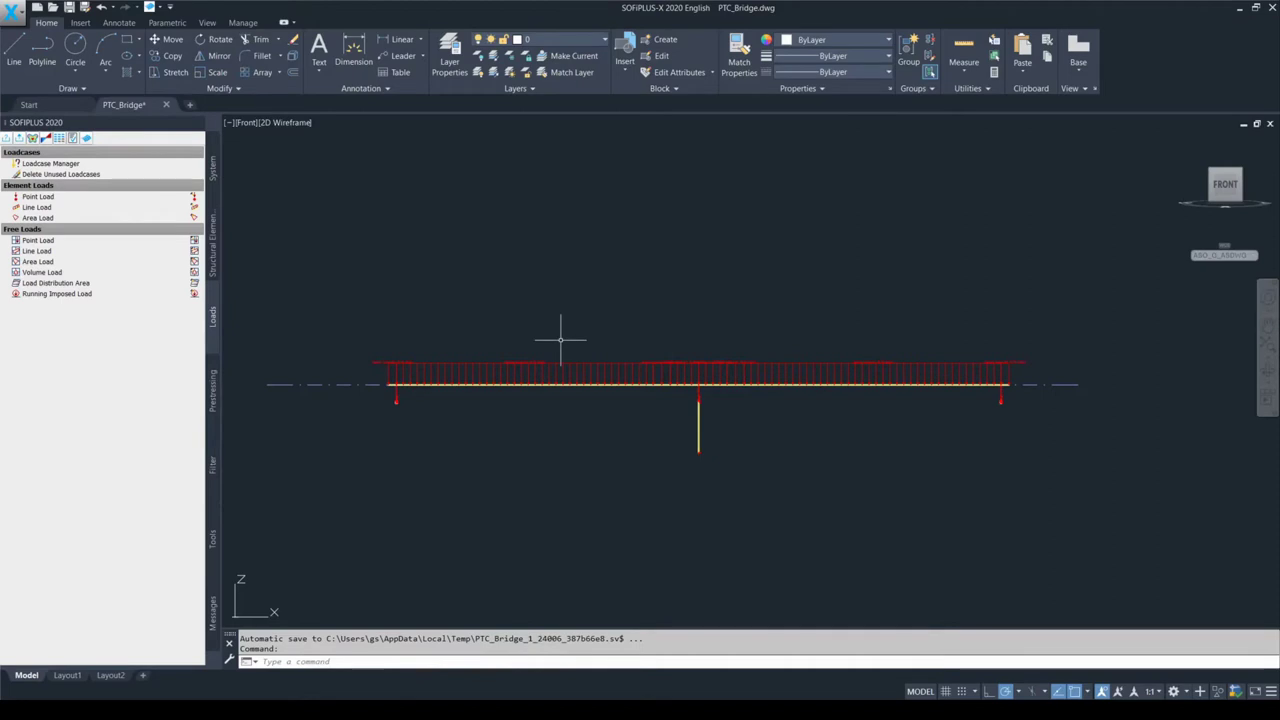
pyautogui.press('F9')
pyautogui.press('F9')
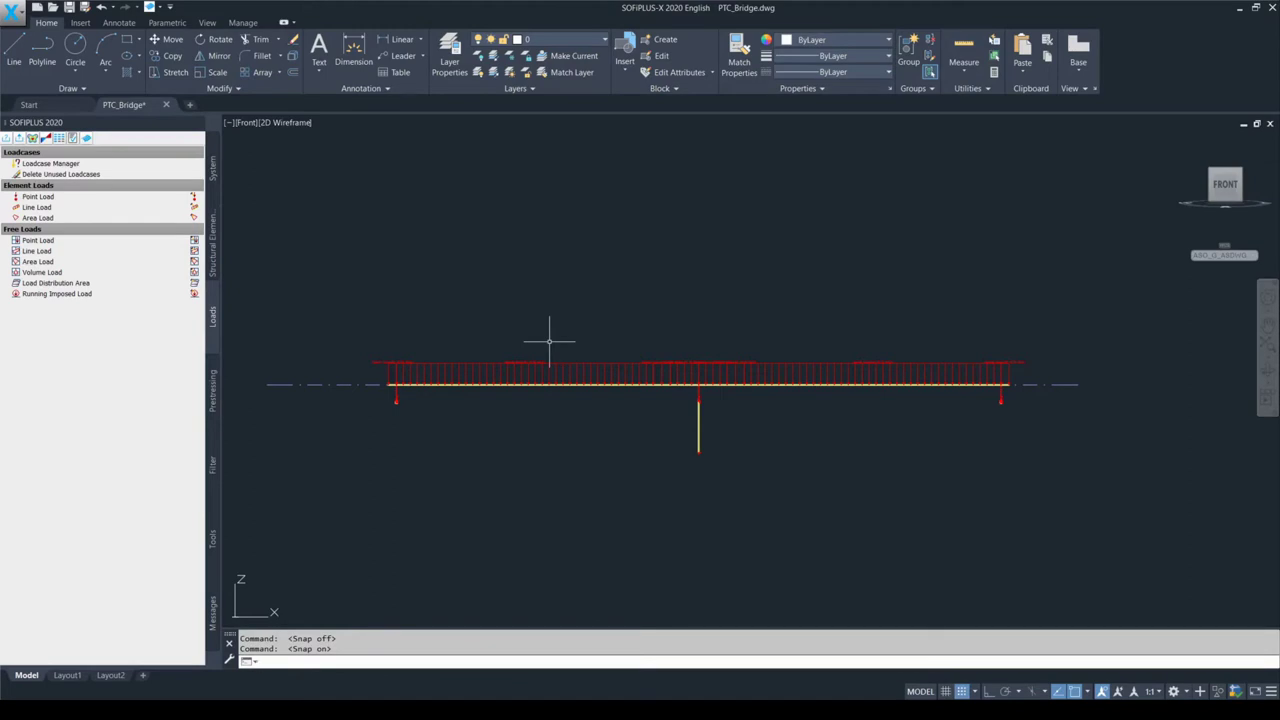
pyautogui.click(549, 341)
pyautogui.press('F9')
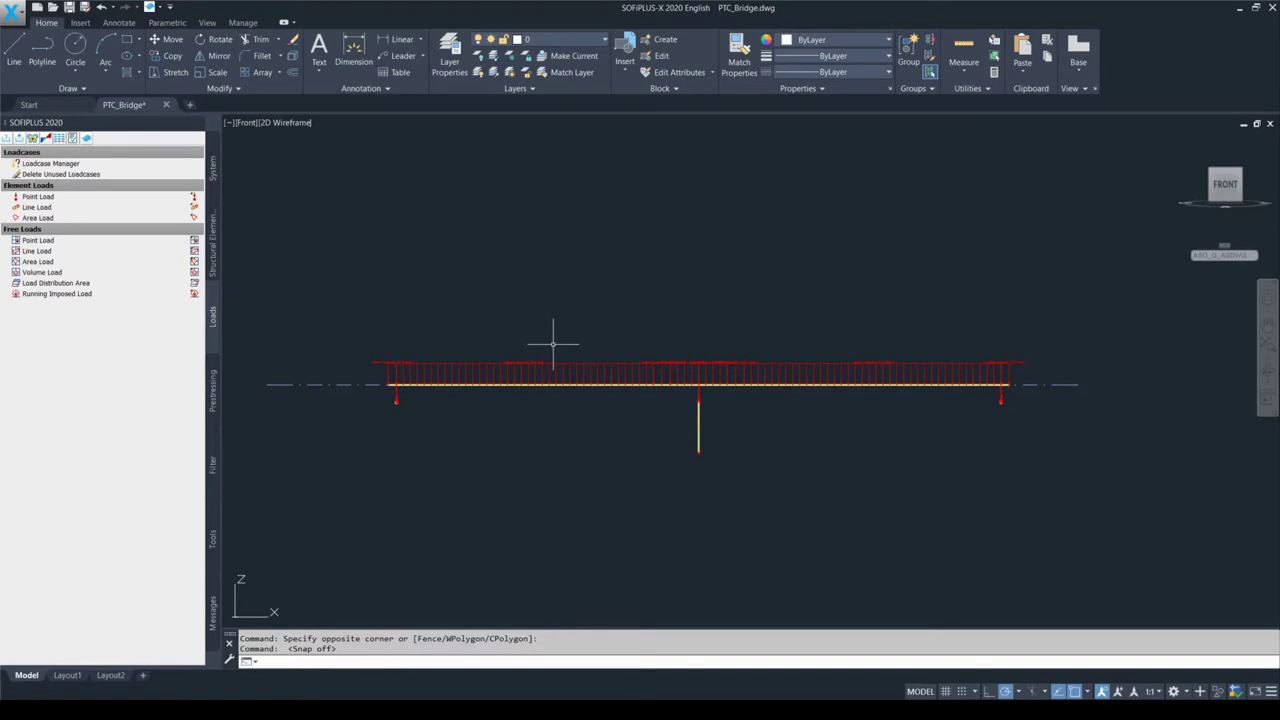
pyautogui.press('F10')
pyautogui.press('F9')
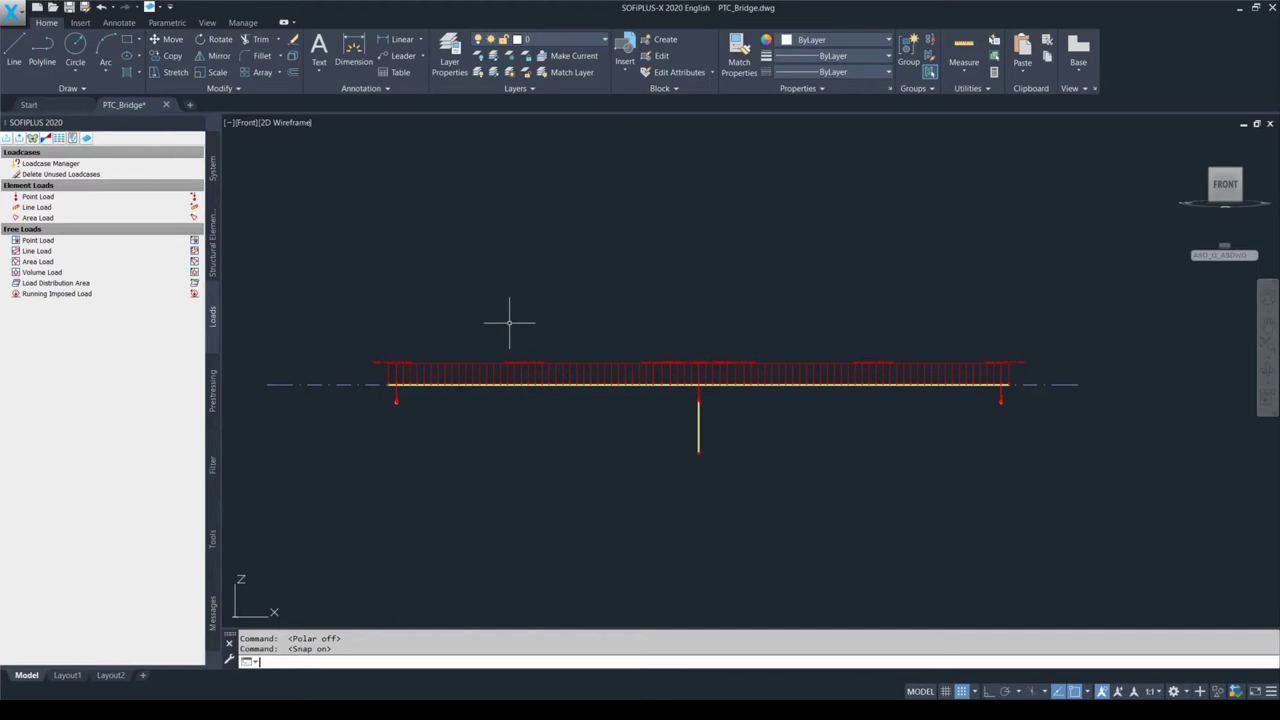
pyautogui.press('Escape')
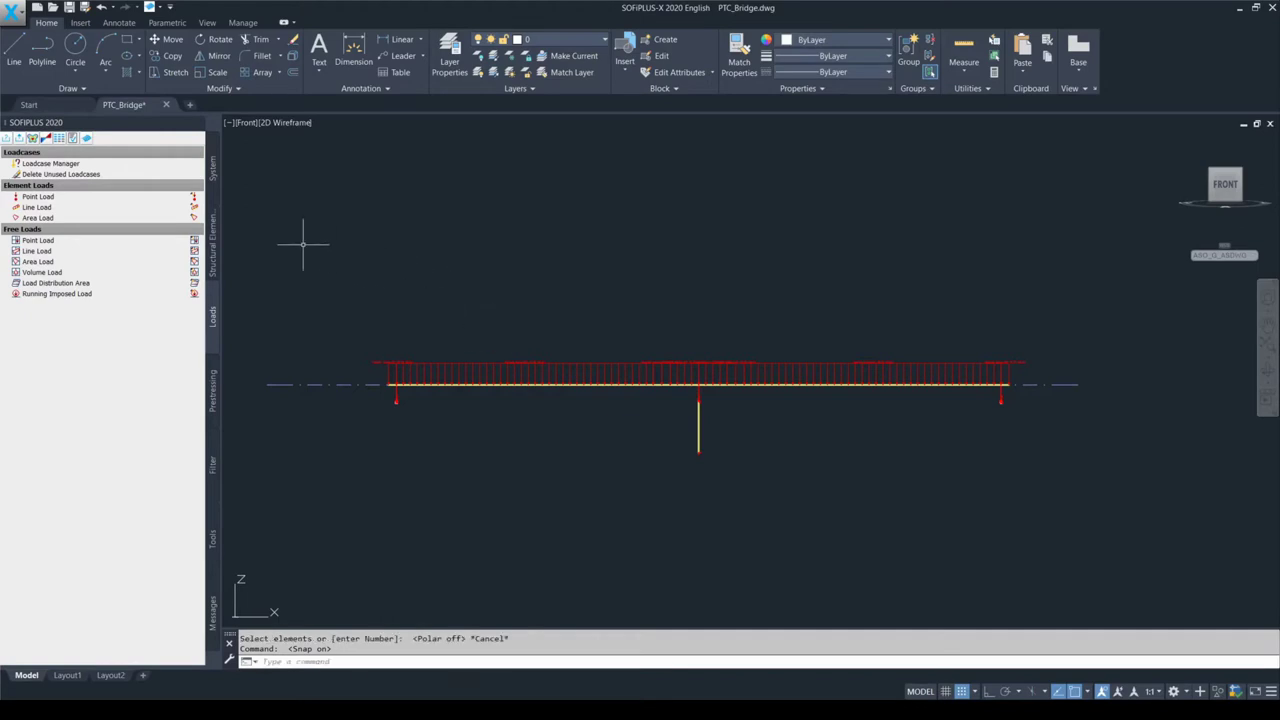
# Step: Open the deck's structural lines for modification and show all columns of their load list
pyautogui.click(214, 258)
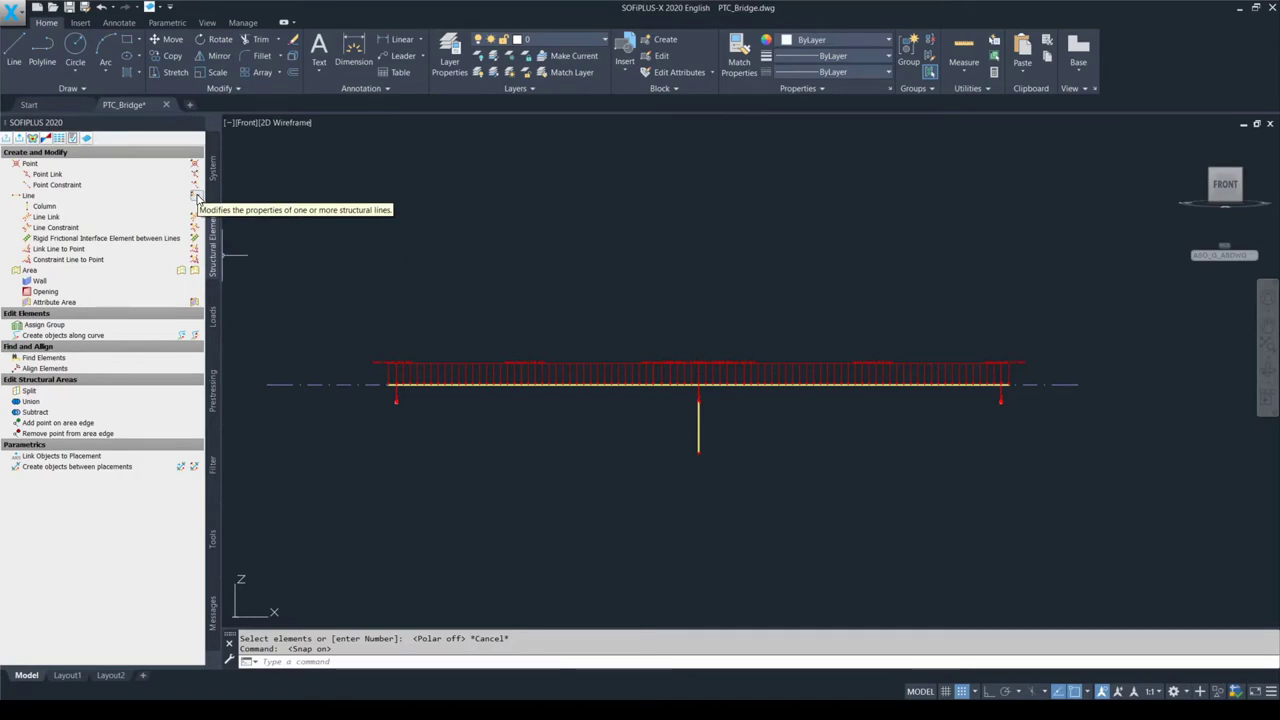
pyautogui.click(197, 197)
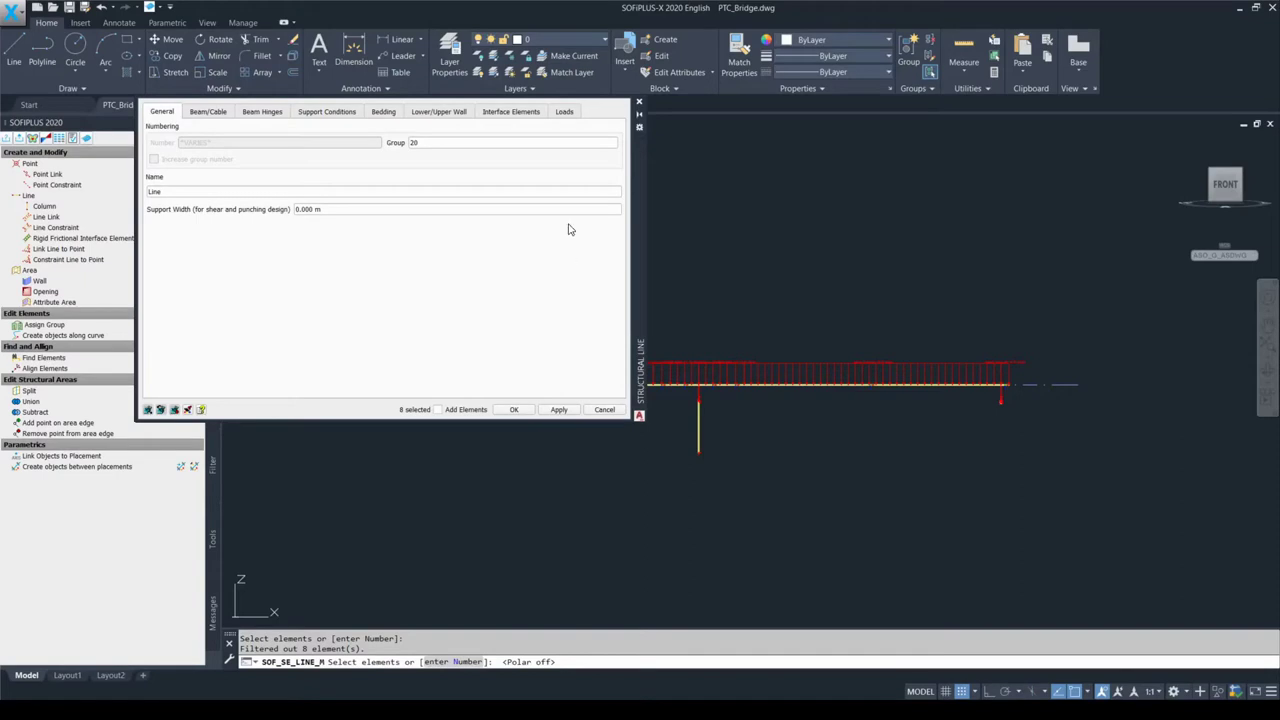
pyautogui.click(566, 112)
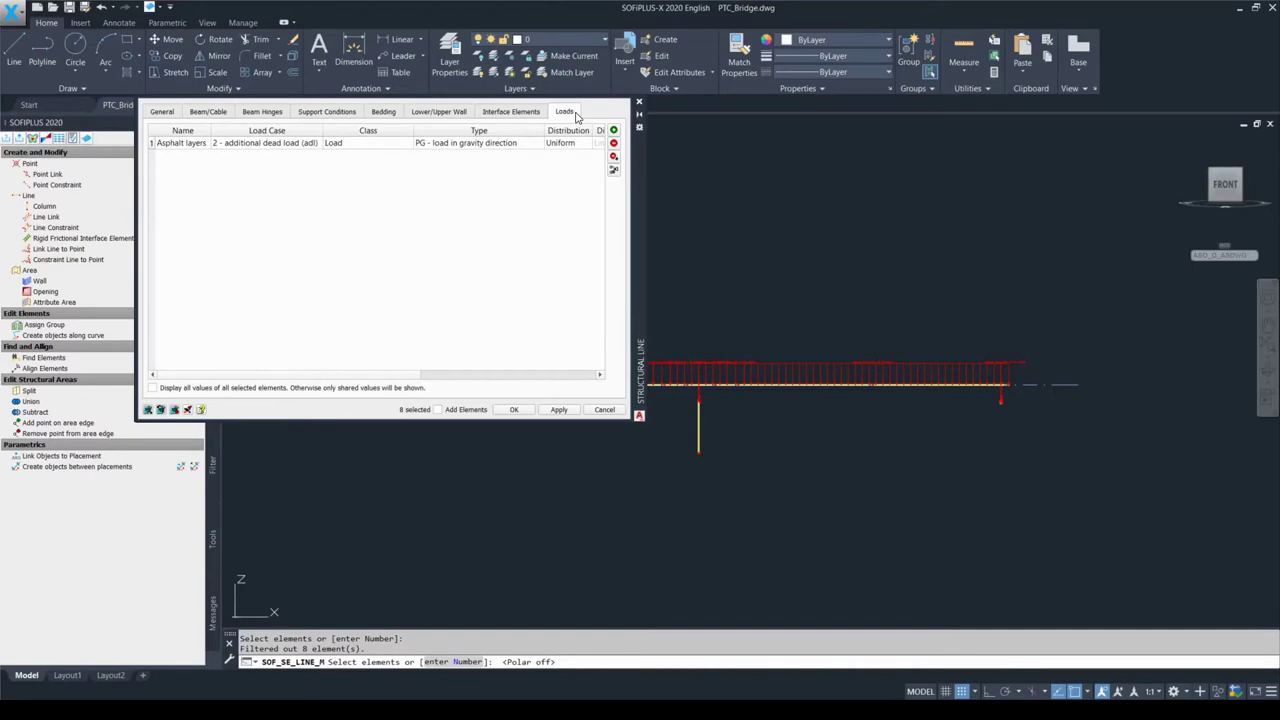
pyautogui.click(639, 416)
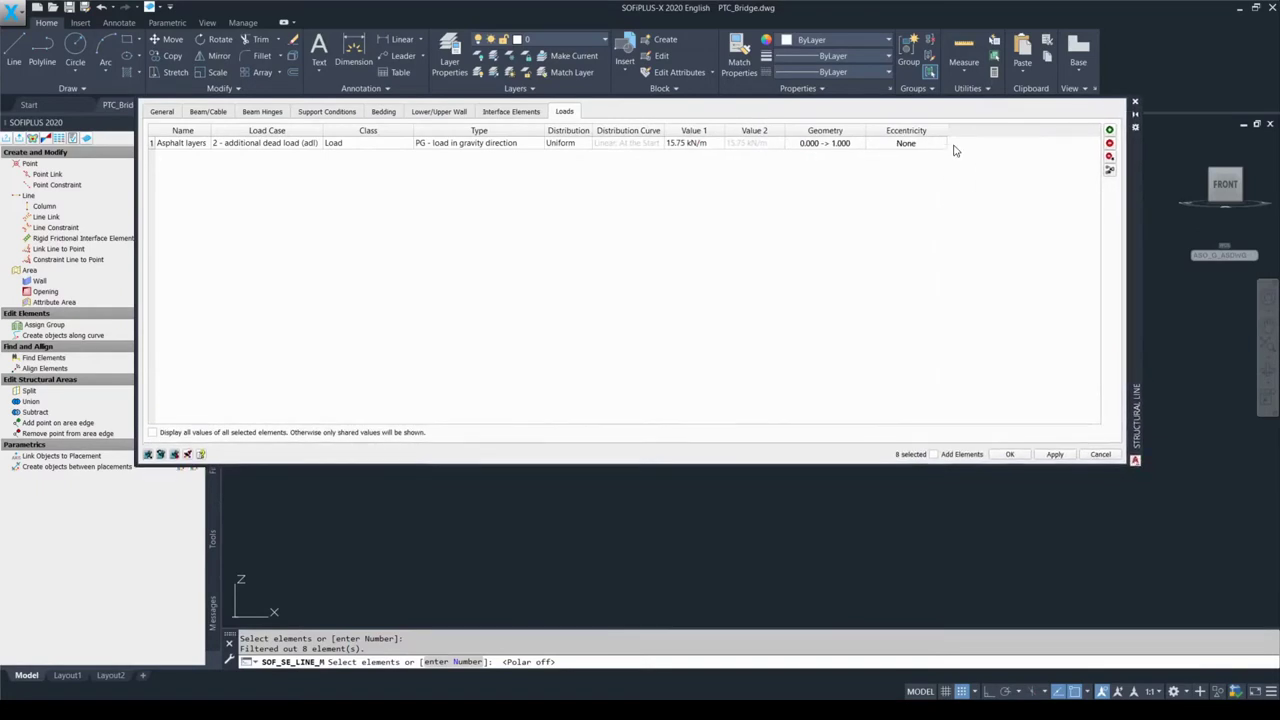
pyautogui.press('F9')
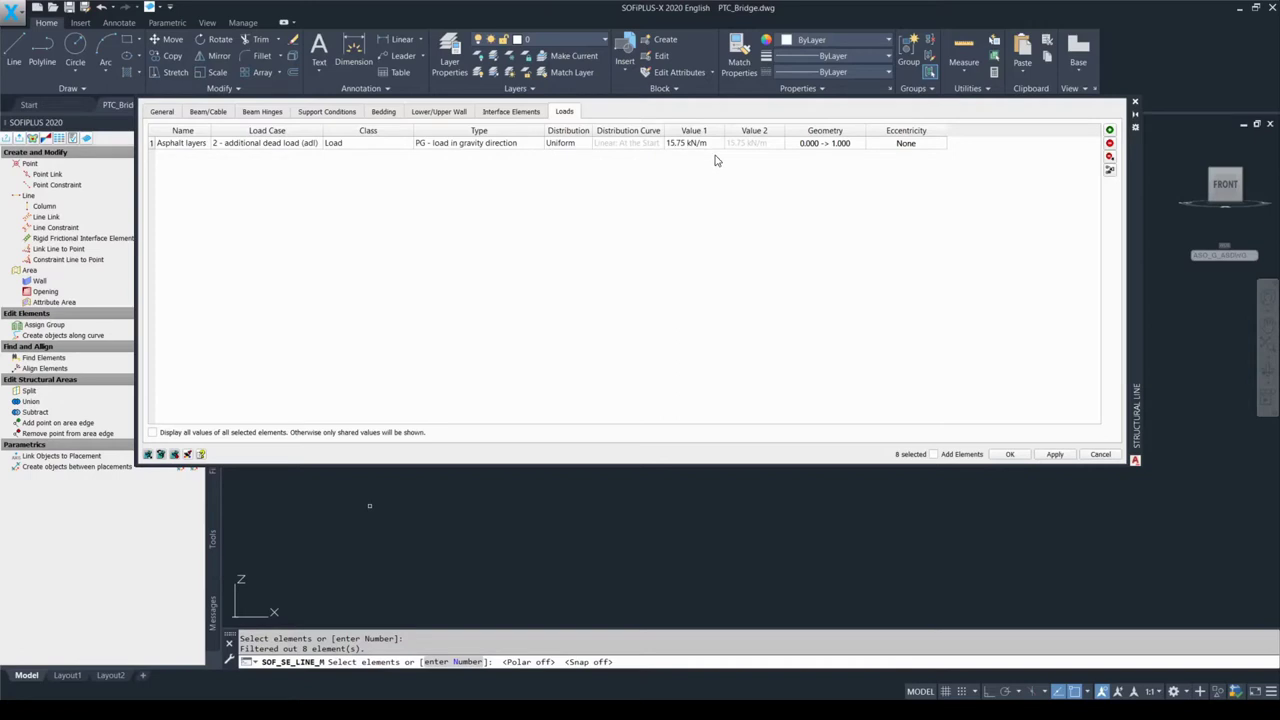
# Step: Add a second load to the deck lines' load list and assign it to load case 31 - Wind from left/right
pyautogui.press('F9')
pyautogui.click(1109, 130)
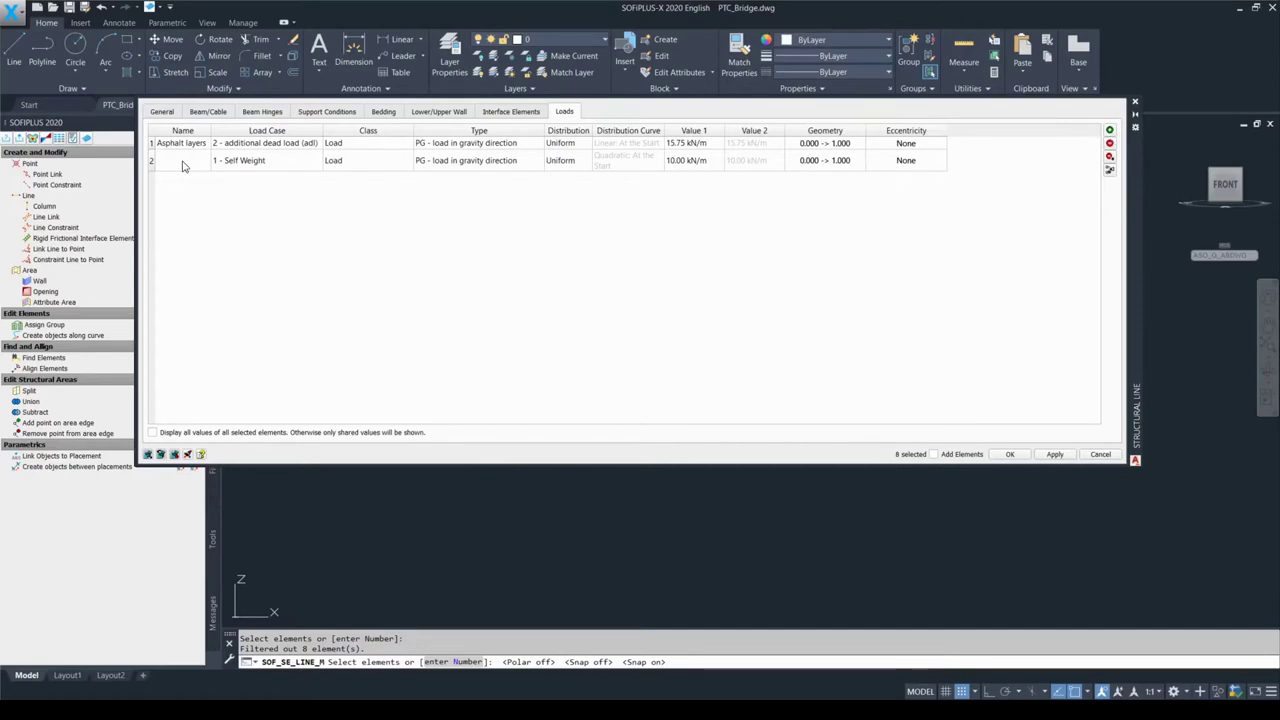
pyautogui.press('F9')
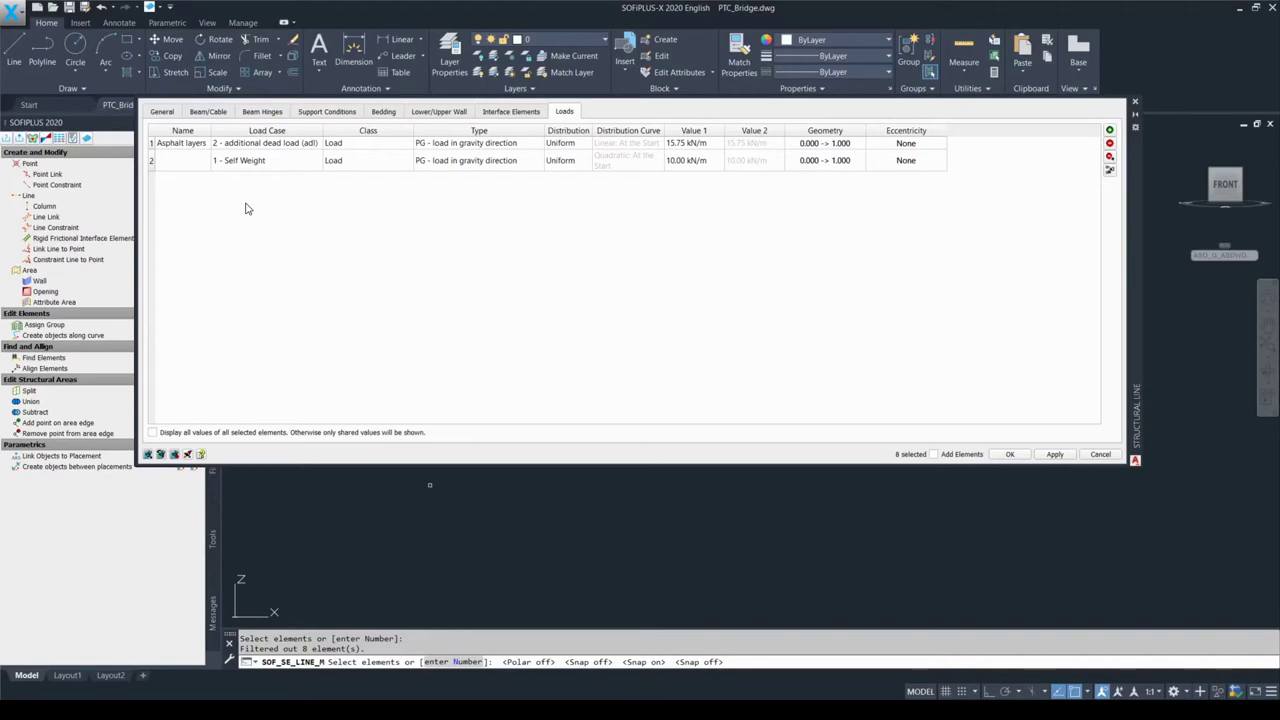
pyautogui.click(305, 166)
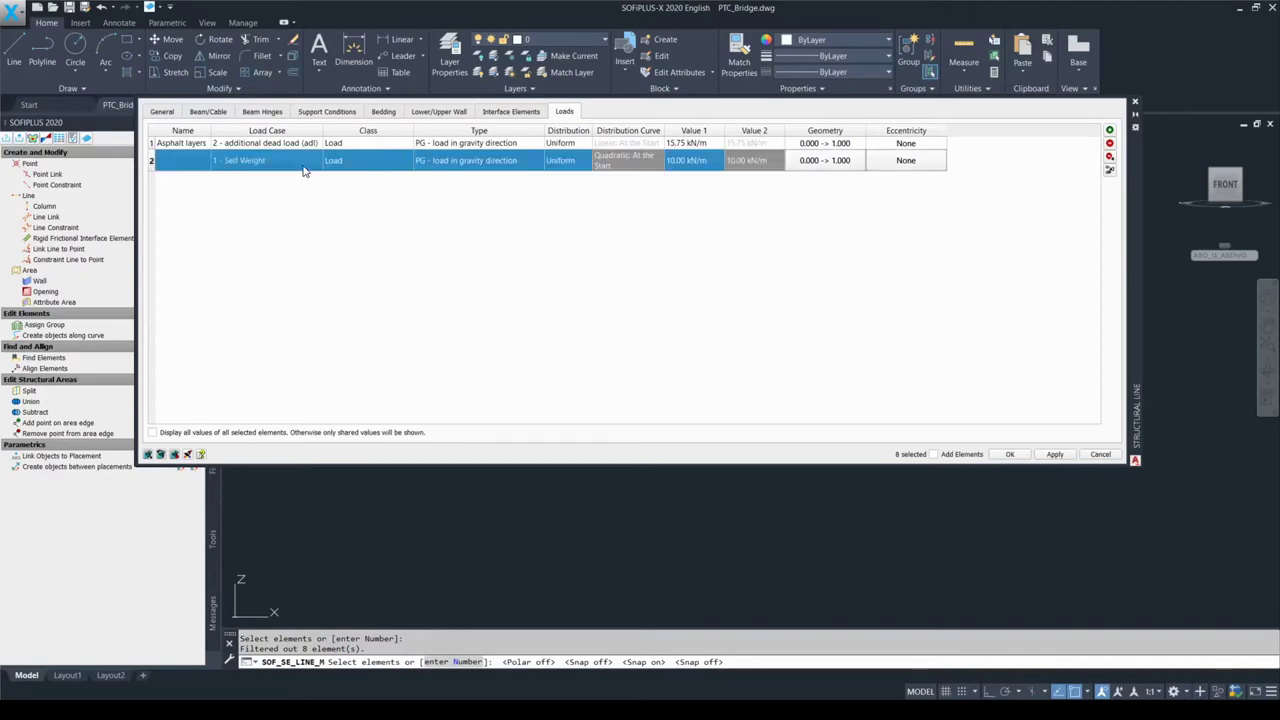
pyautogui.click(305, 170)
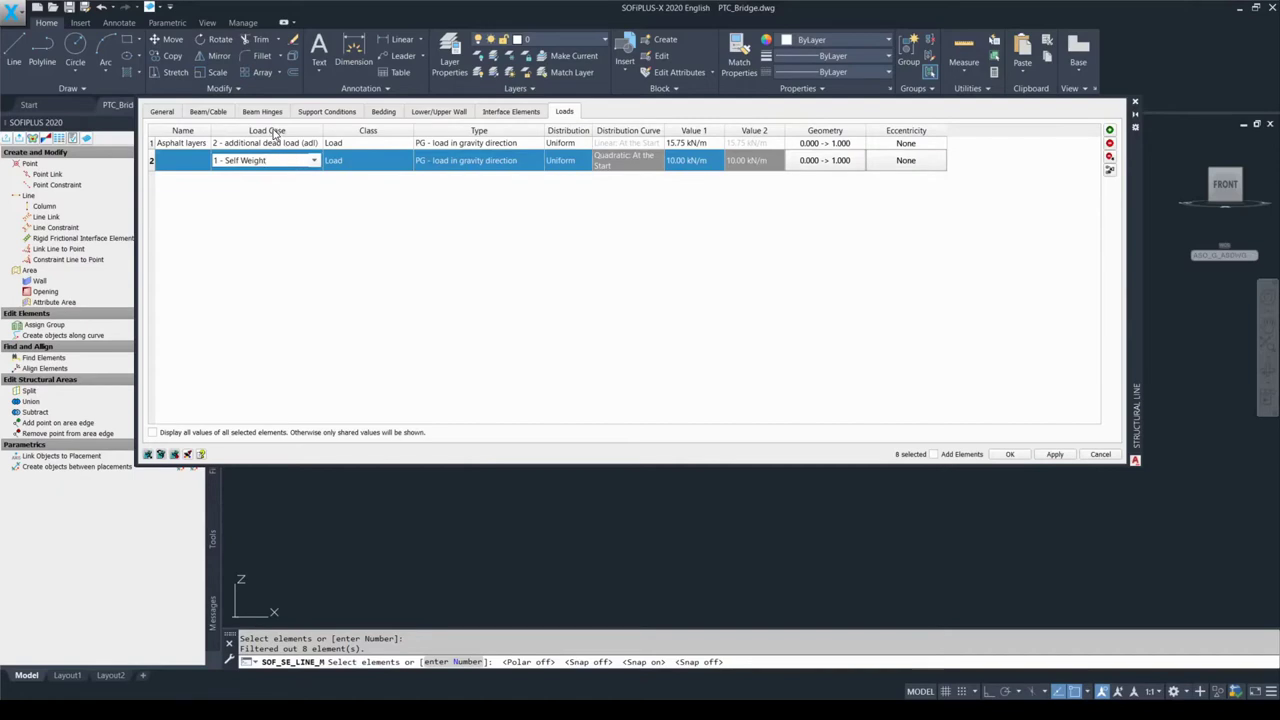
pyautogui.click(314, 163)
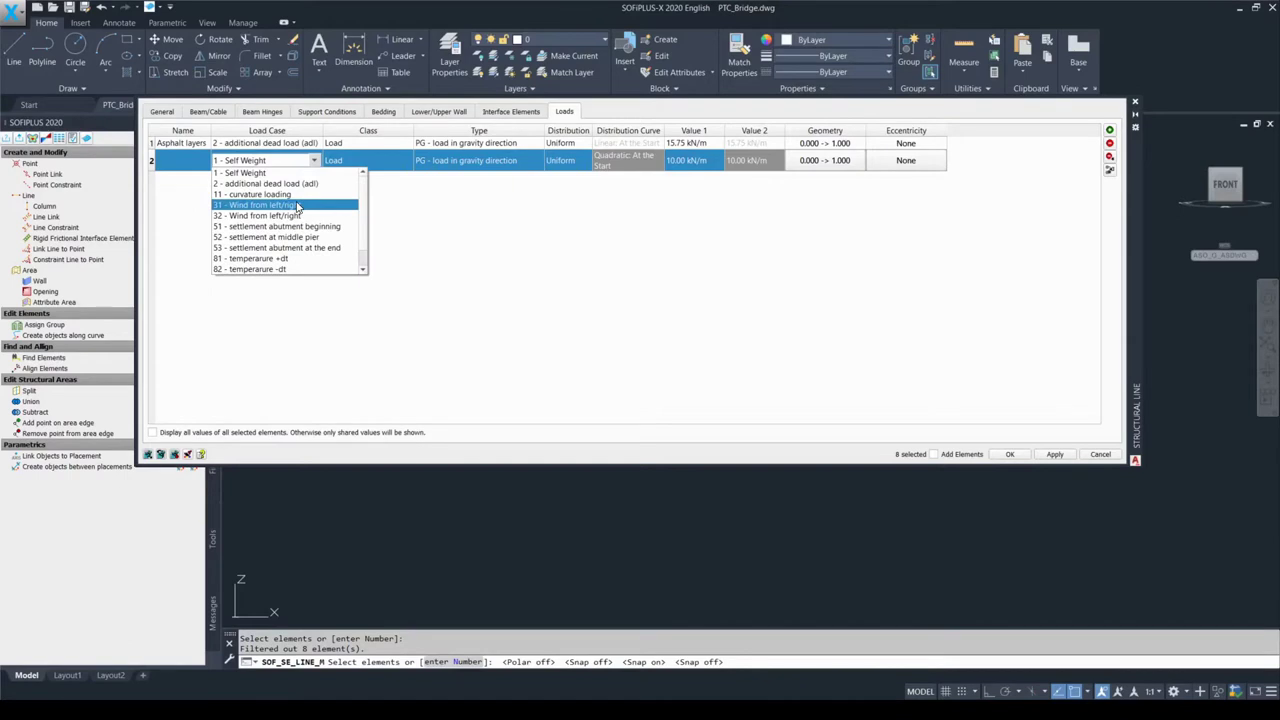
pyautogui.click(297, 206)
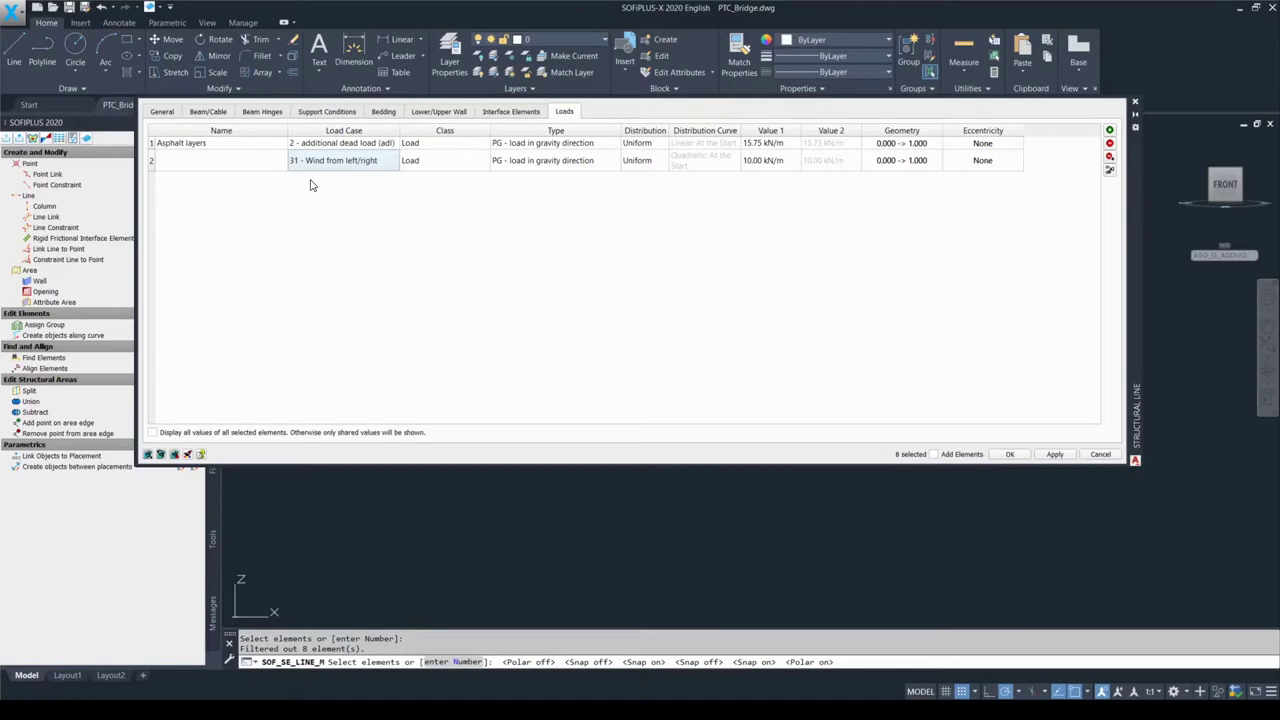
# Step: Name the second load in the deck lines' load list Wind+Traffic
pyautogui.click(270, 162)
pyautogui.click(265, 162)
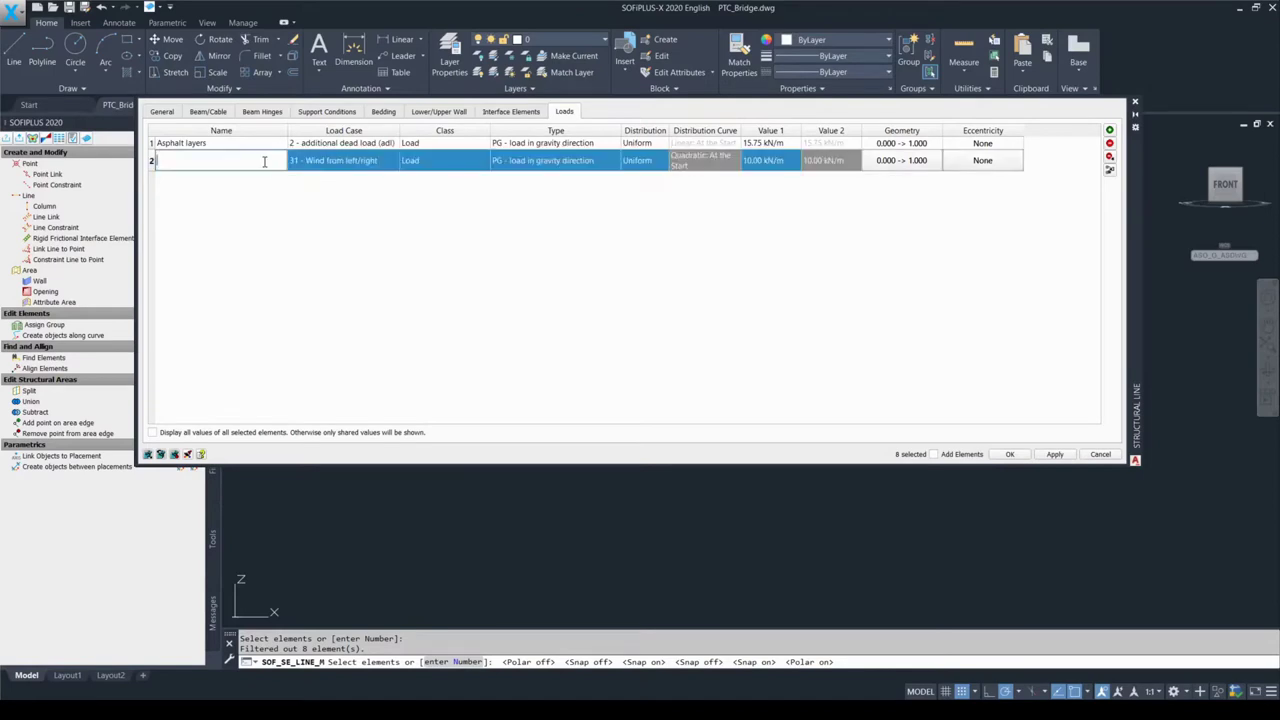
pyautogui.write('Wind+Traffic')
pyautogui.press('Tab')
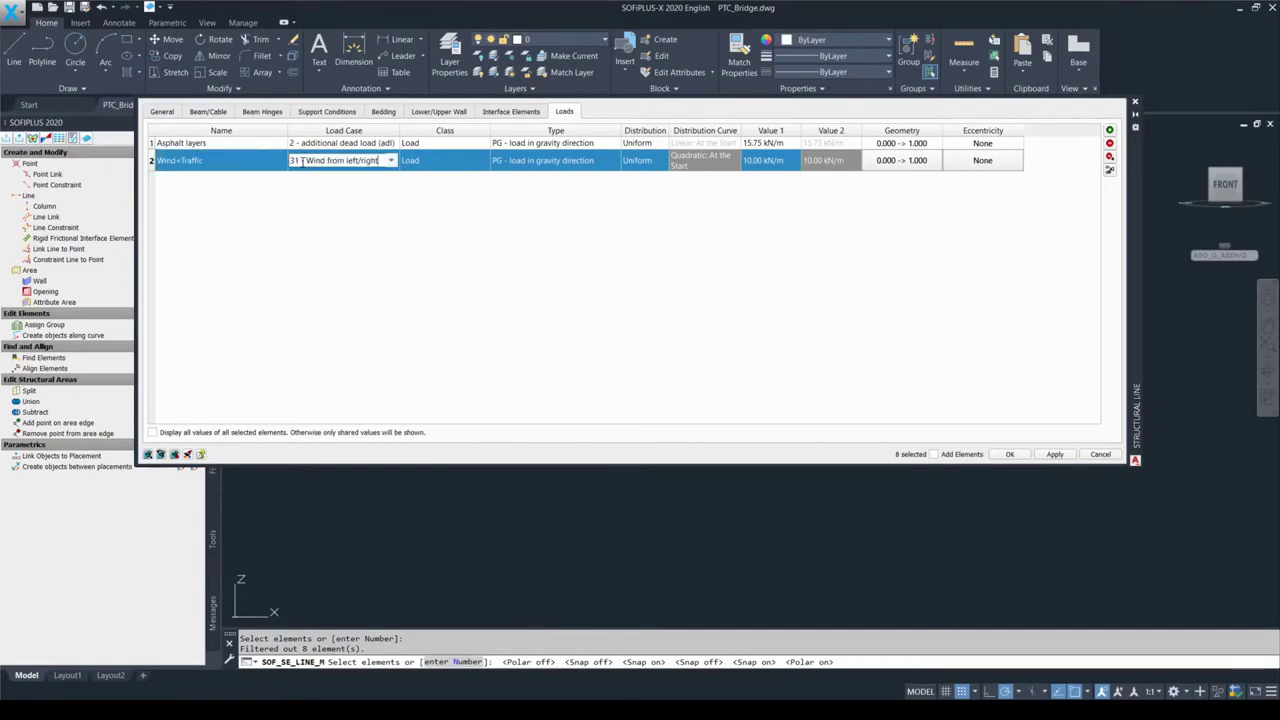
pyautogui.click(241, 170)
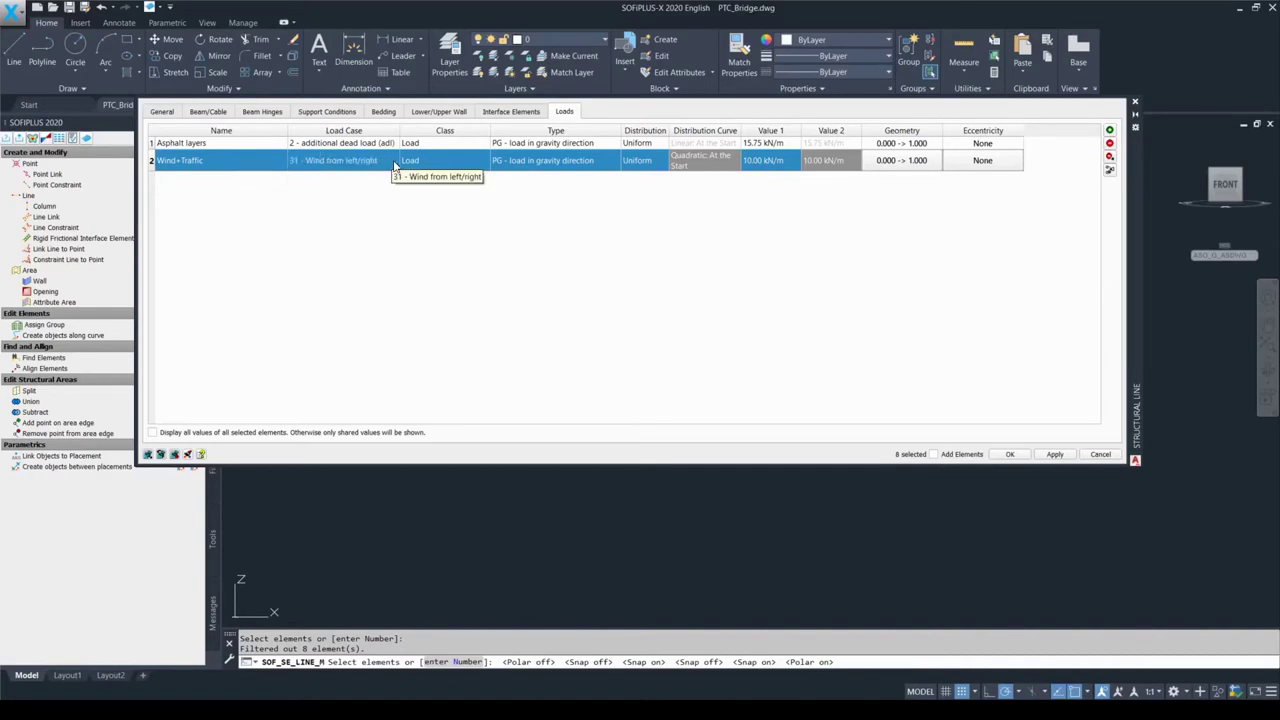
# Step: Set the Wind+Traffic load's type to Py - load local y and its uniform value to 3 kN/m
pyautogui.click(583, 165)
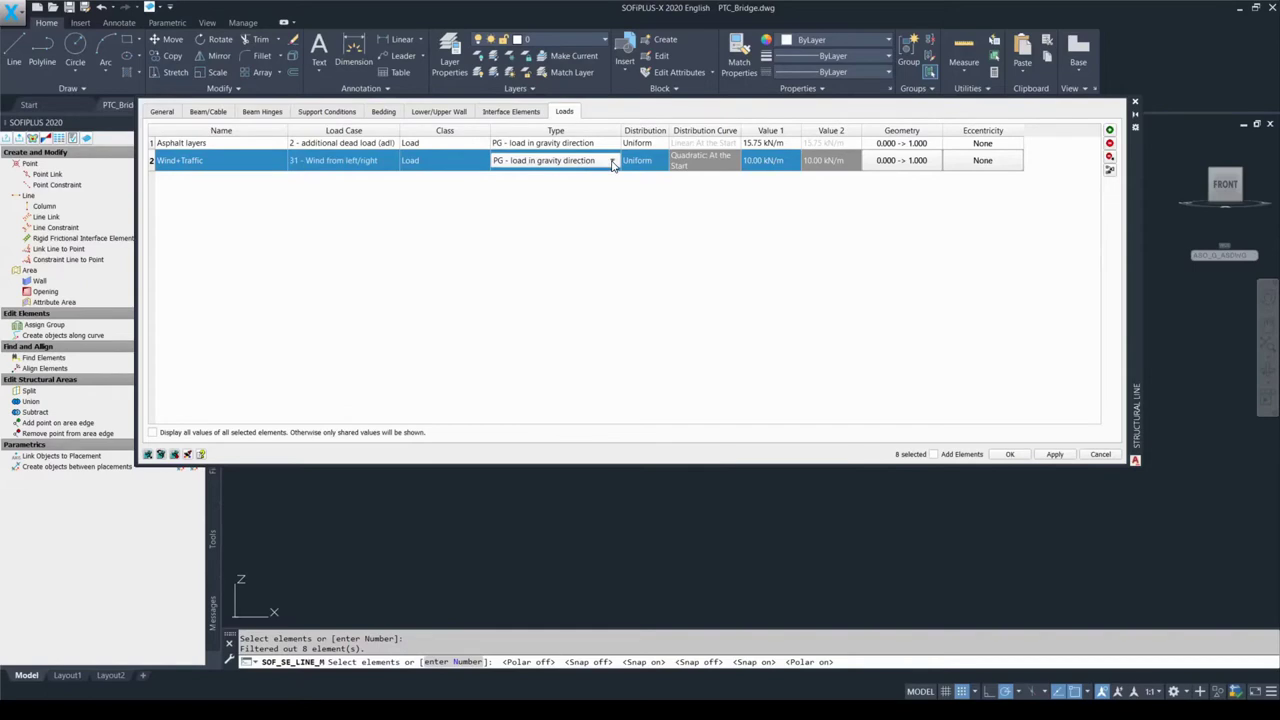
pyautogui.click(613, 163)
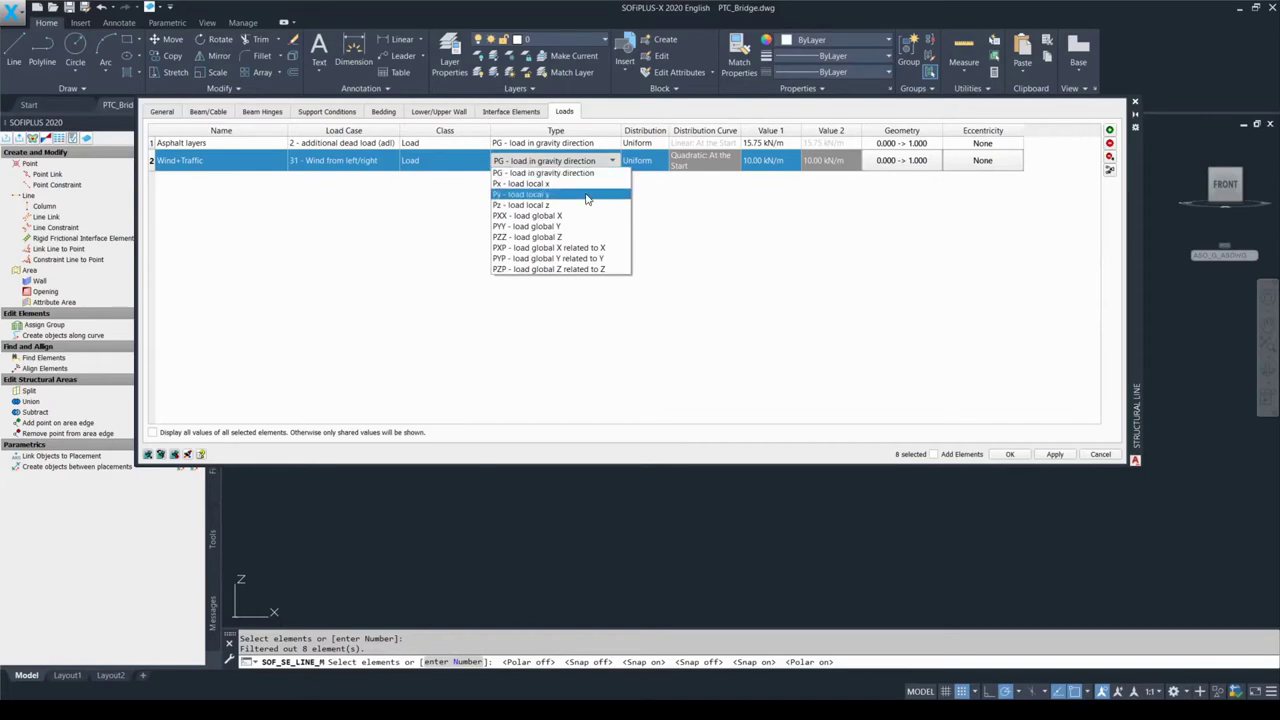
pyautogui.click(587, 195)
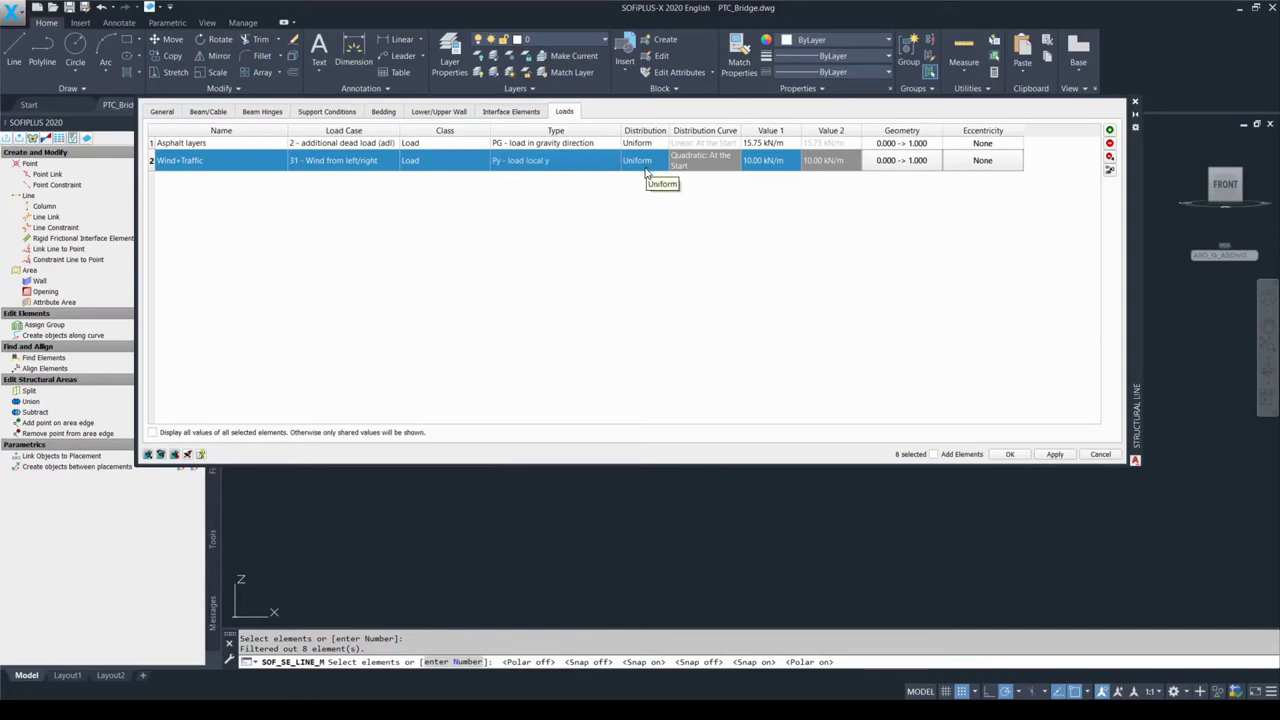
pyautogui.click(757, 163)
pyautogui.doubleClick(757, 163)
pyautogui.write('3')
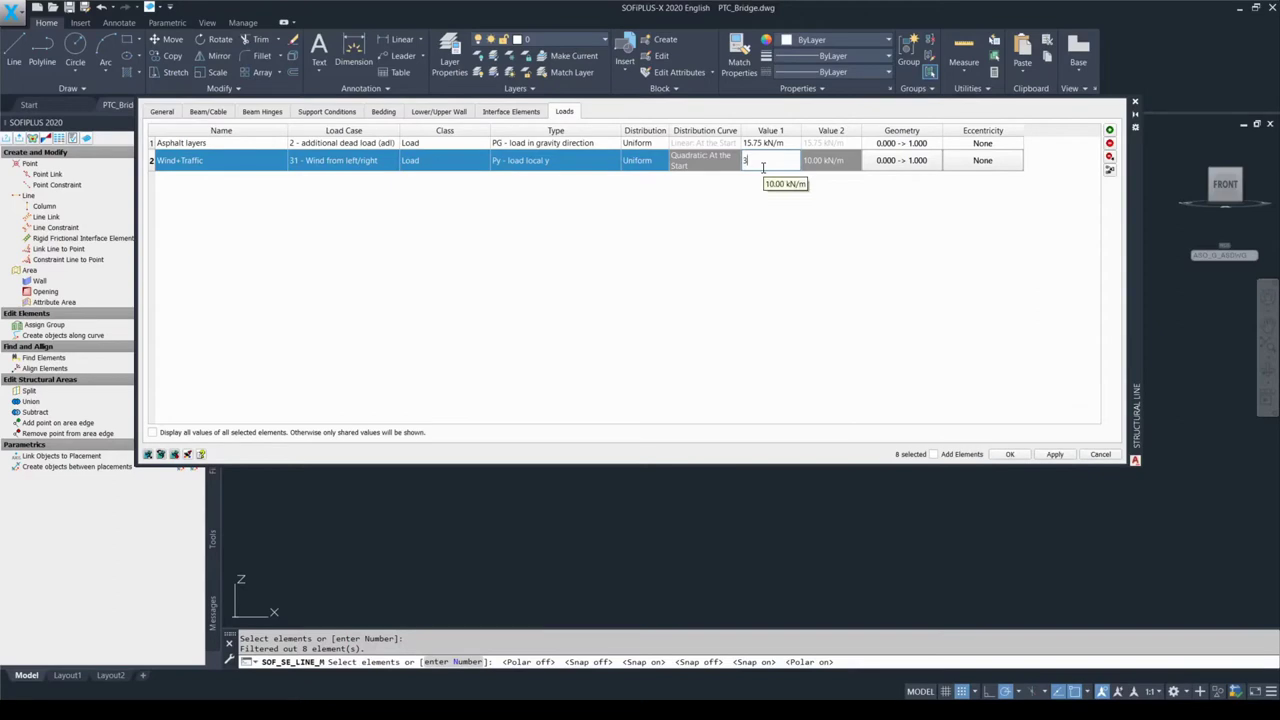
pyautogui.press('Return')
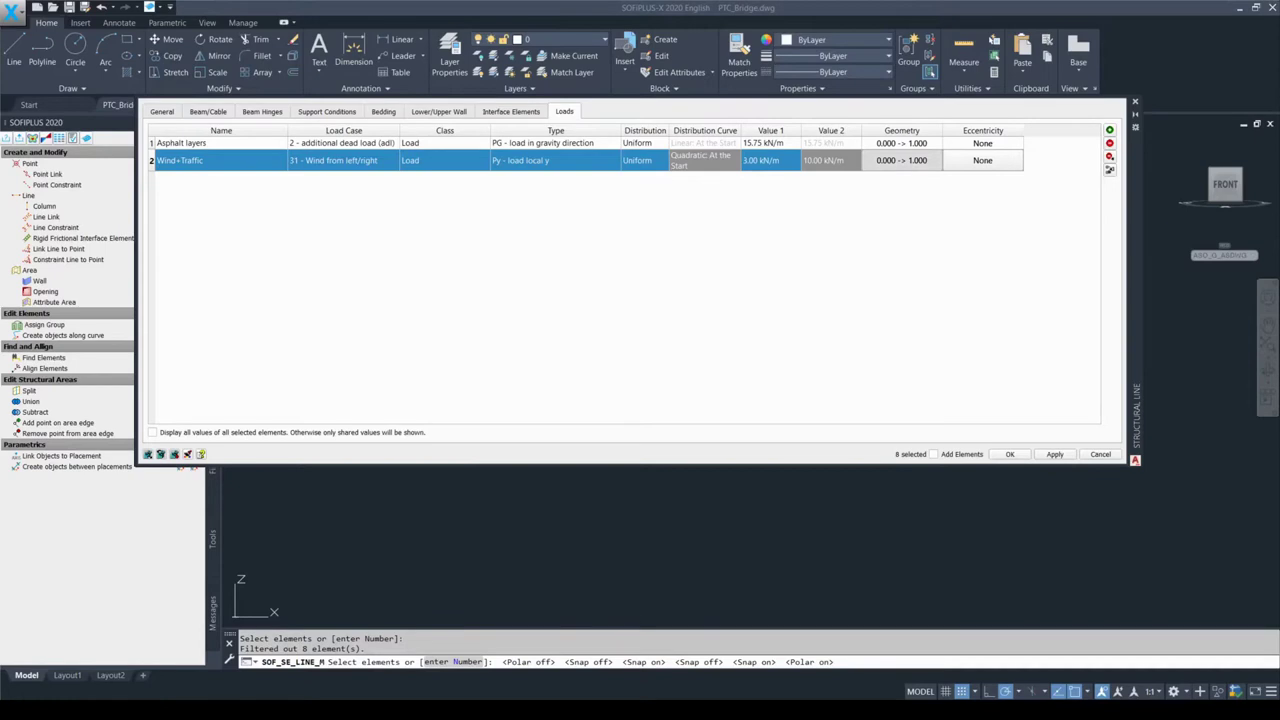
pyautogui.moveTo(660, 430); pyautogui.dragTo(667, 230)
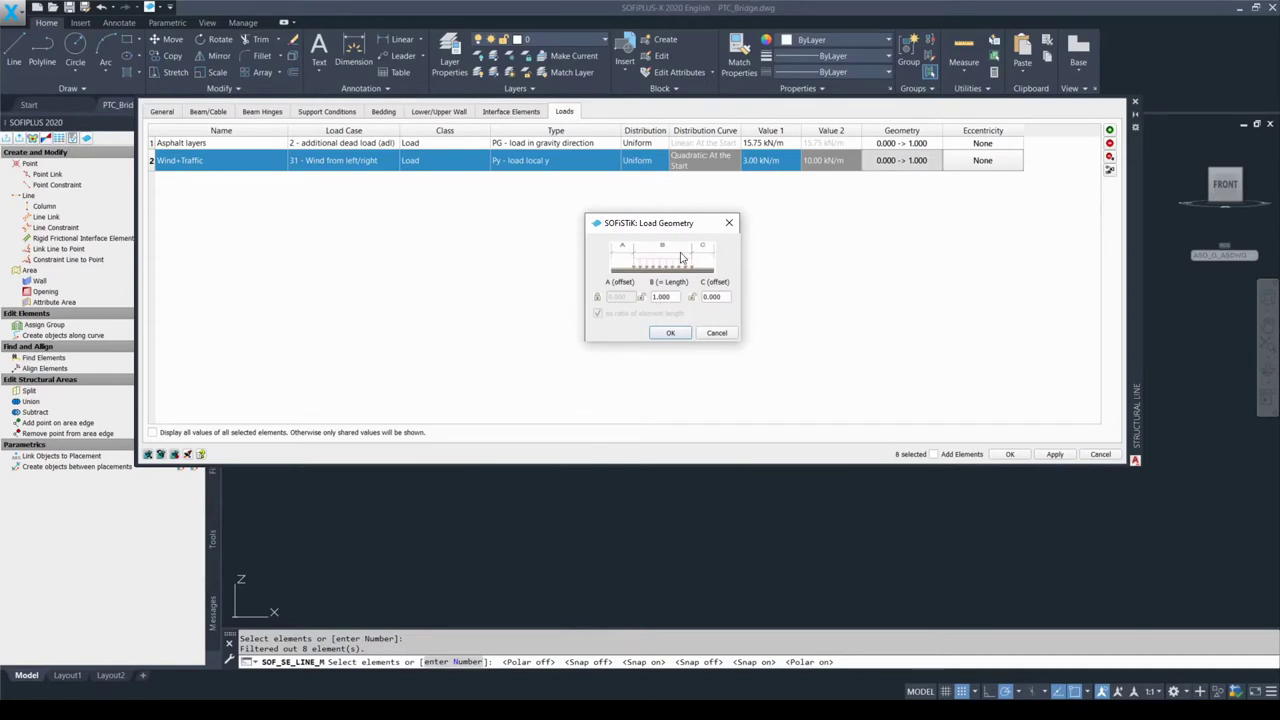
pyautogui.click(671, 334)
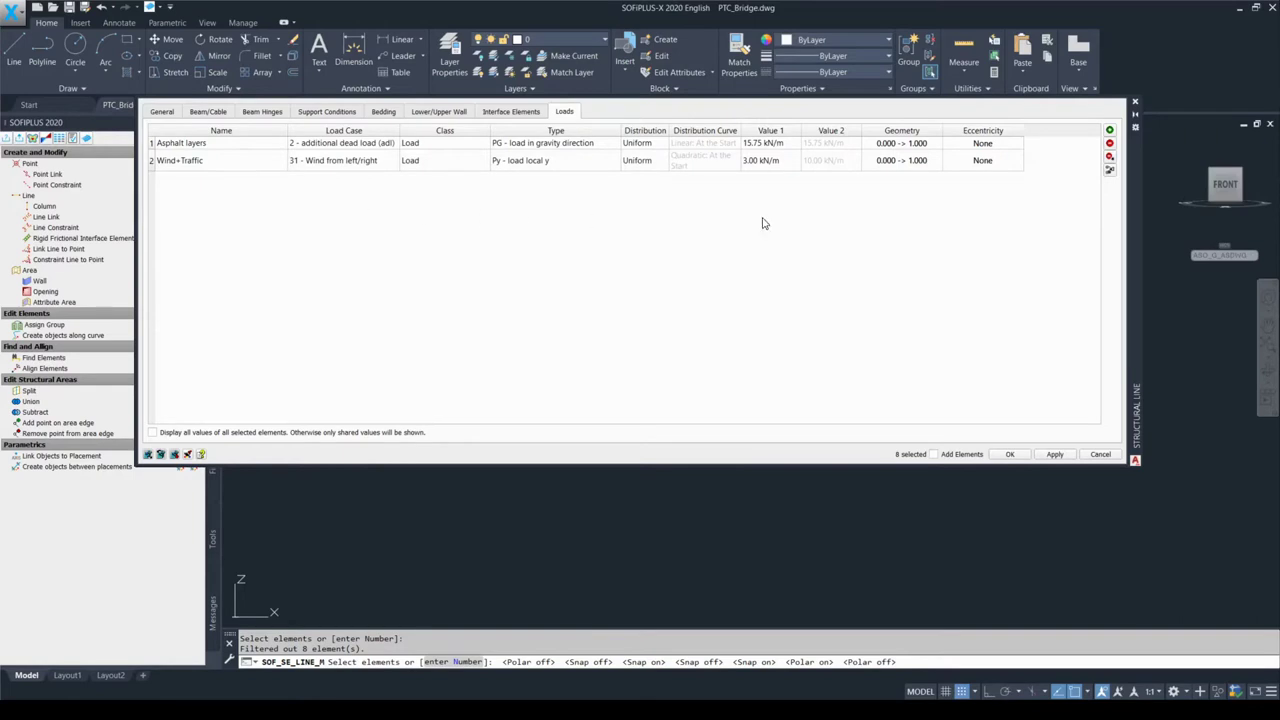
# Step: Add a third load named Wind in CS and assign it to load case 32 - Wind from left/right
pyautogui.click(1110, 133)
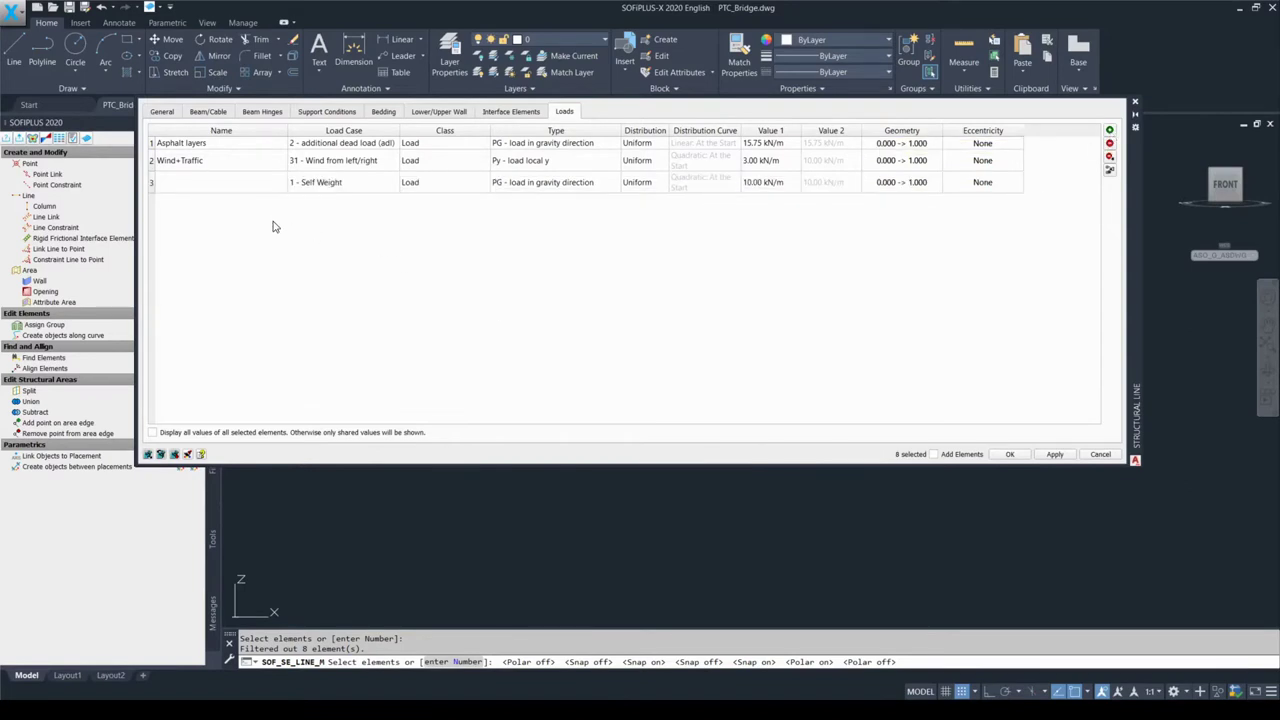
pyautogui.click(212, 182)
pyautogui.click(212, 182)
pyautogui.write('Wind')
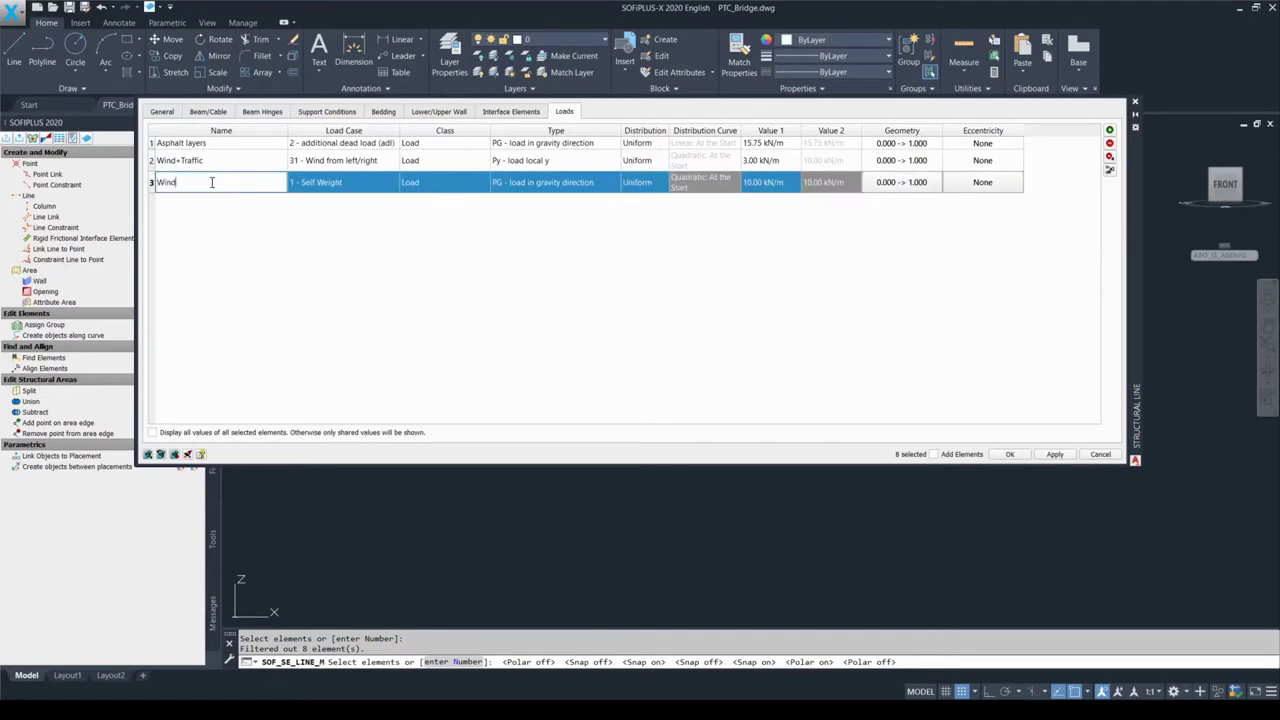
pyautogui.write(' in CS')
pyautogui.click(333, 186)
pyautogui.moveTo(318, 182); pyautogui.dragTo(379, 182)
pyautogui.click(391, 182)
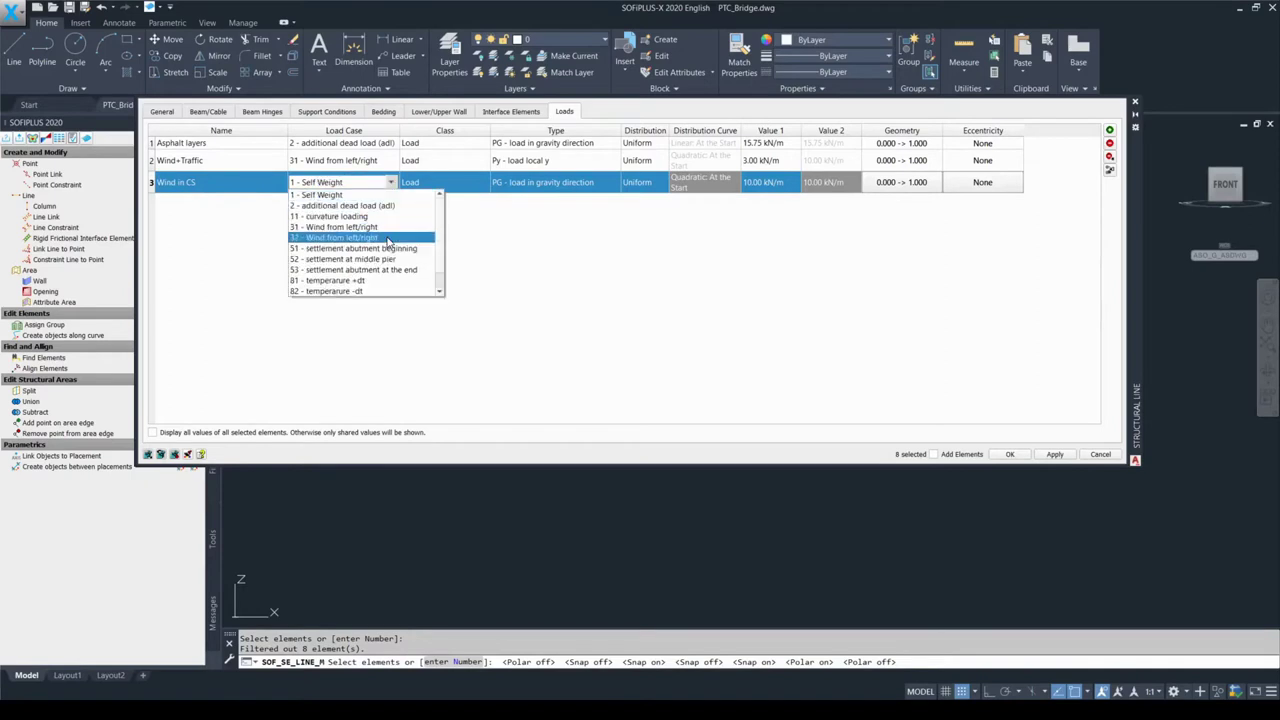
pyautogui.click(389, 240)
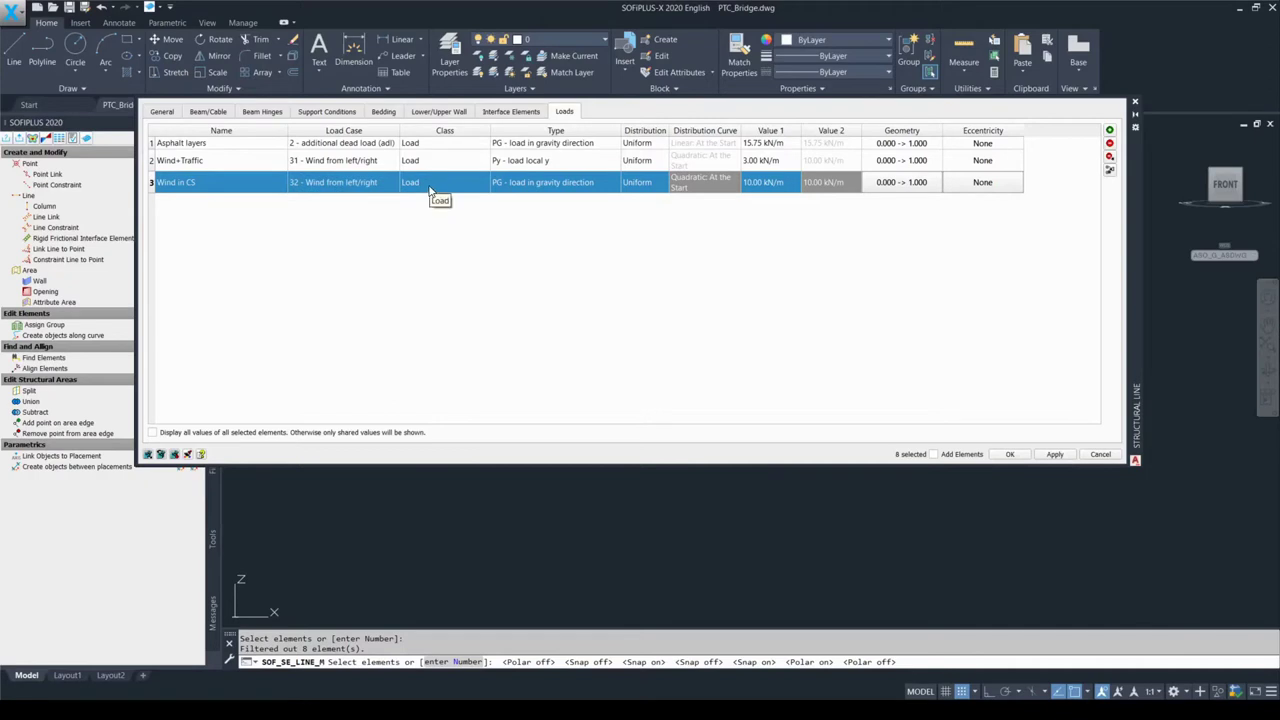
# Step: Set the Wind in CS load's type to Py - load local y and its uniform value to 3 kN/m
pyautogui.click(540, 186)
pyautogui.click(541, 187)
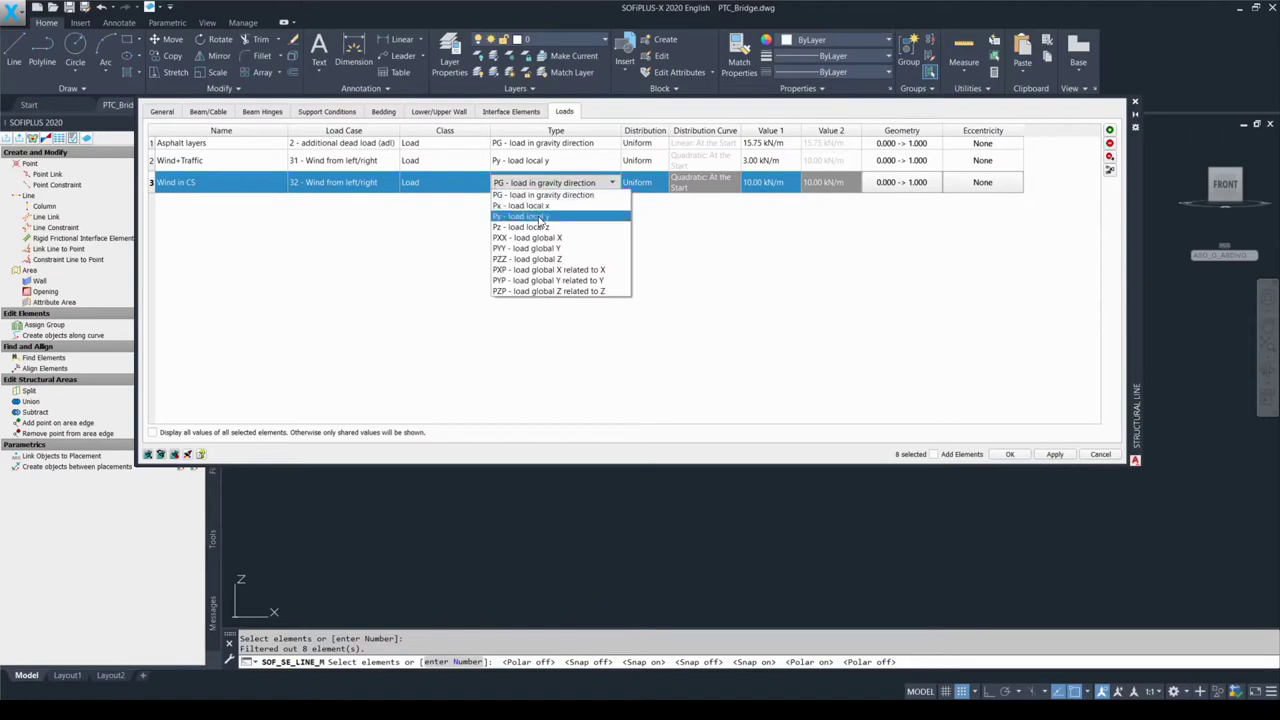
pyautogui.click(540, 216)
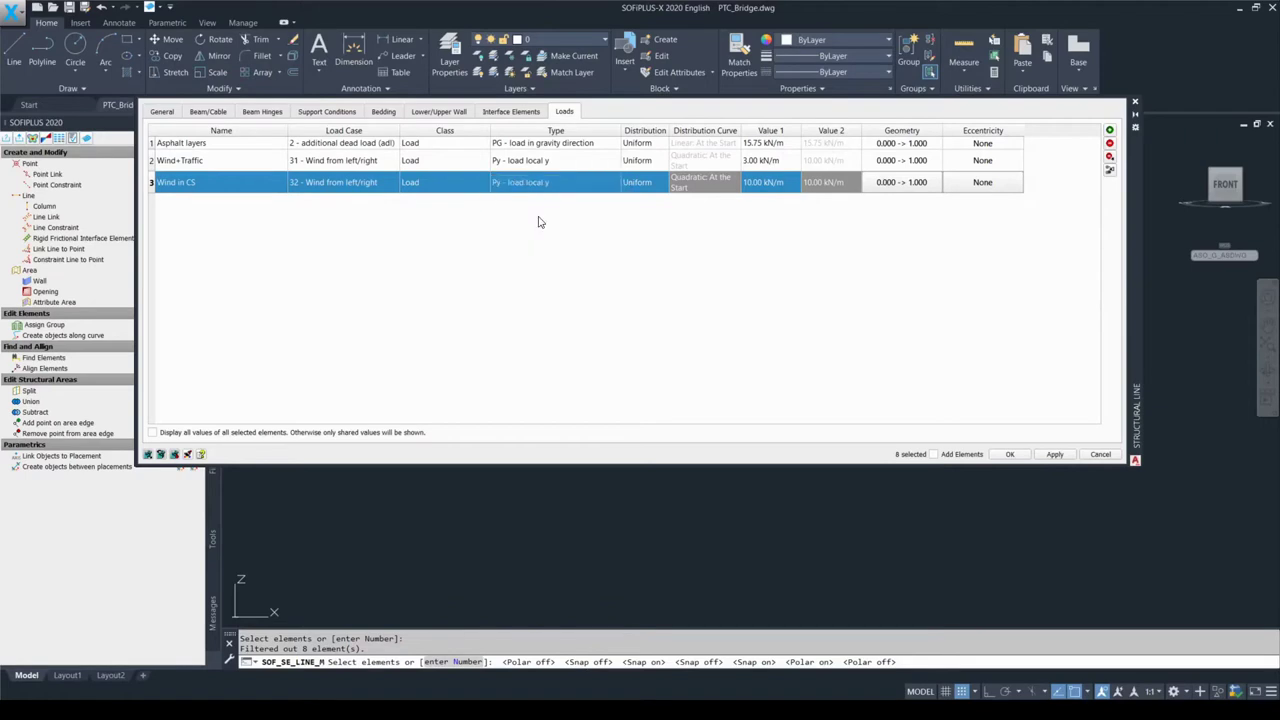
pyautogui.click(756, 189)
pyautogui.write('3')
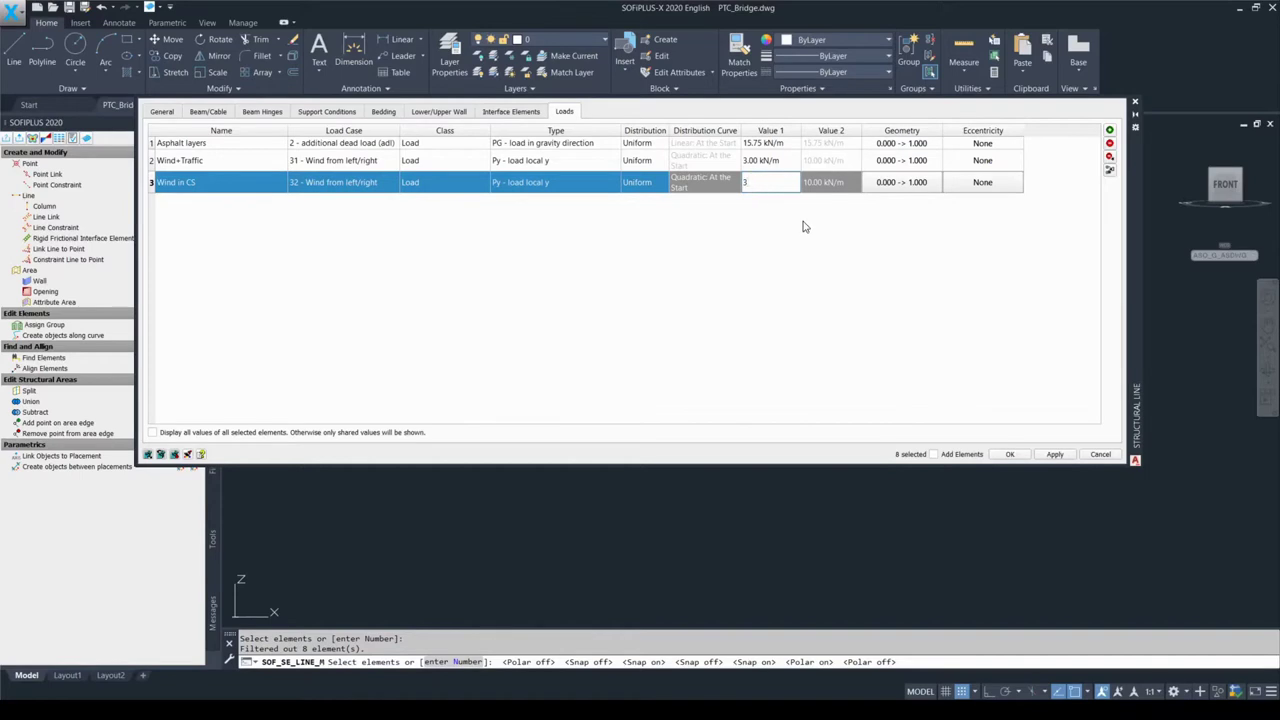
pyautogui.click(792, 222)
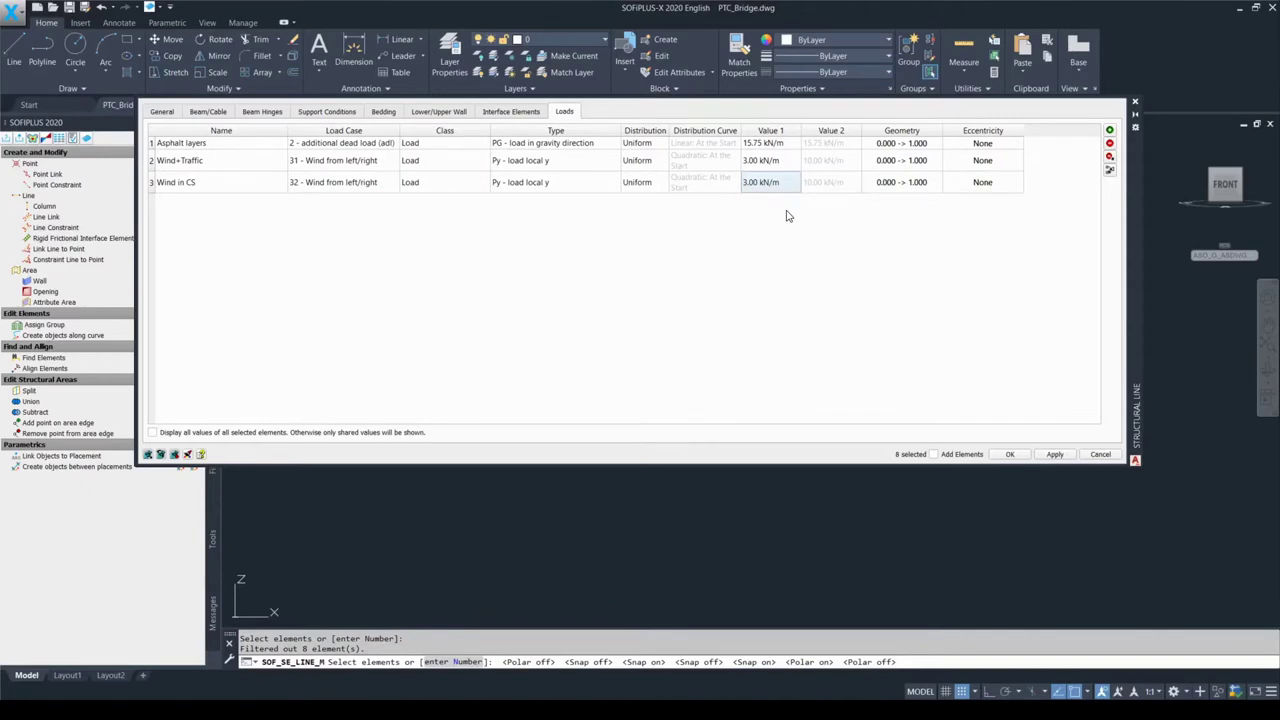
# Step: Add a fourth load to the deck lines' load list and assign it to load case 81 - temperarure +dt
pyautogui.click(1109, 131)
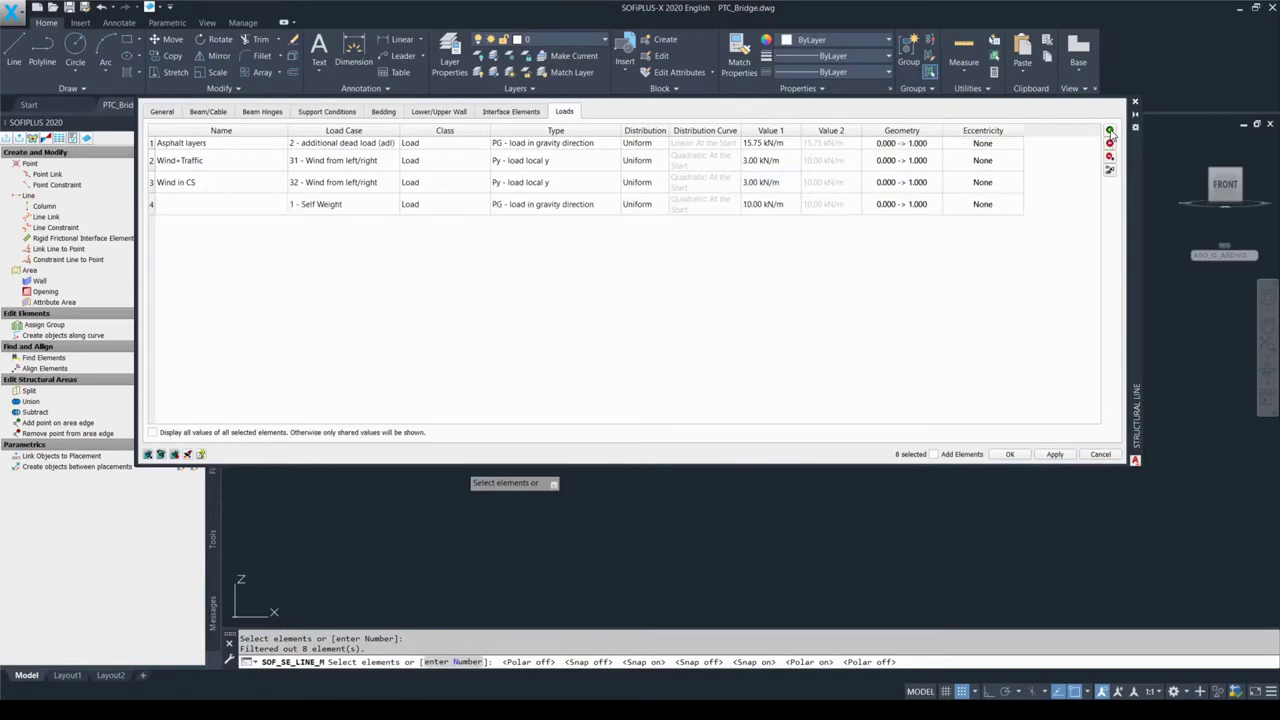
pyautogui.click(336, 214)
pyautogui.click(340, 206)
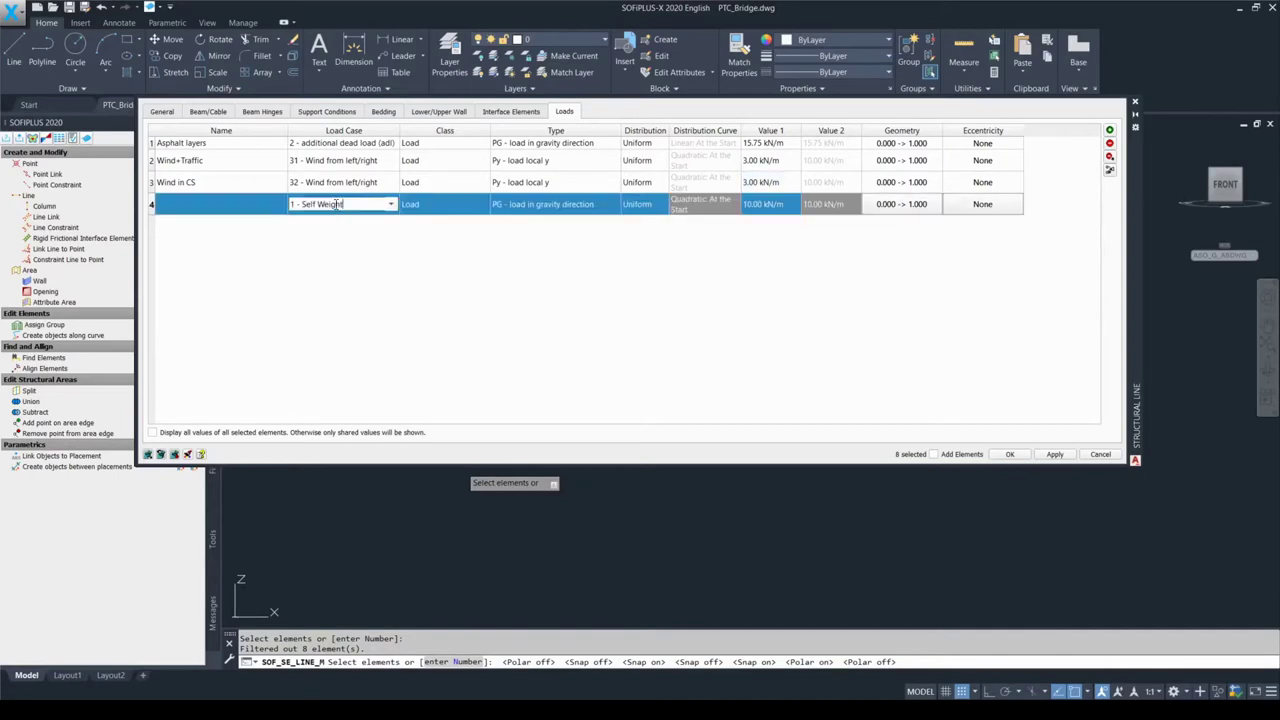
pyautogui.click(391, 204)
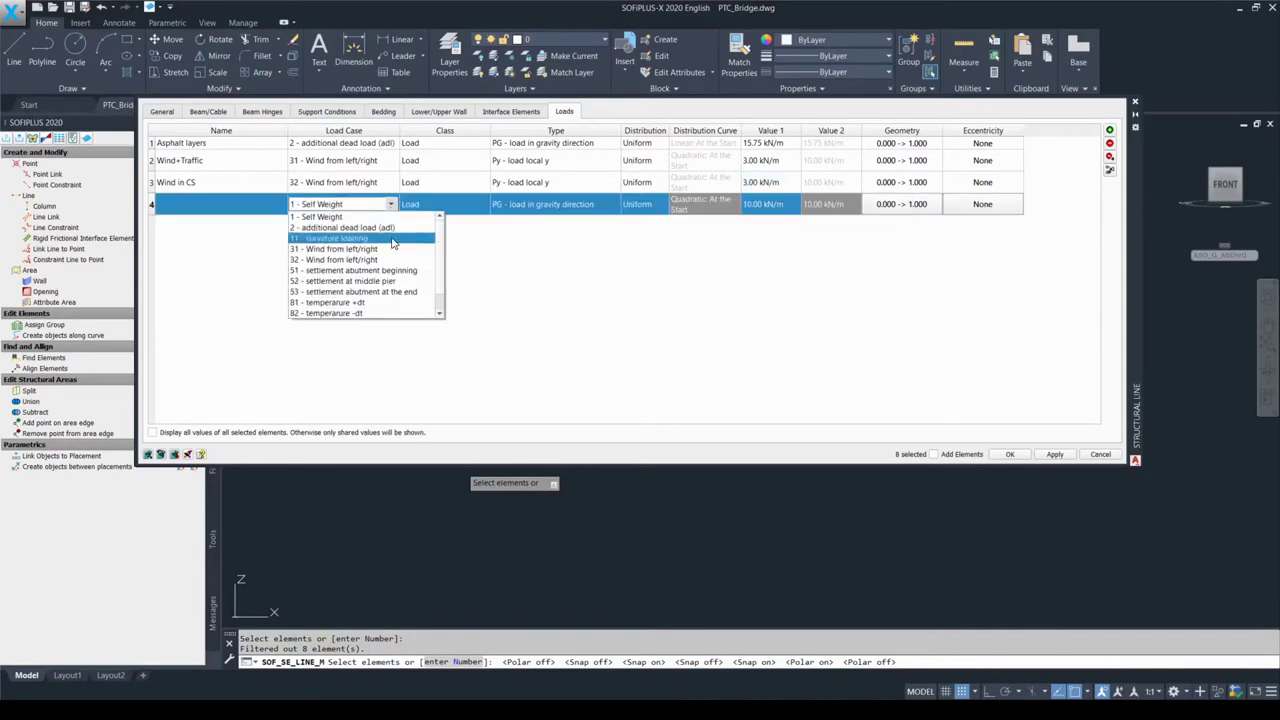
pyautogui.click(370, 302)
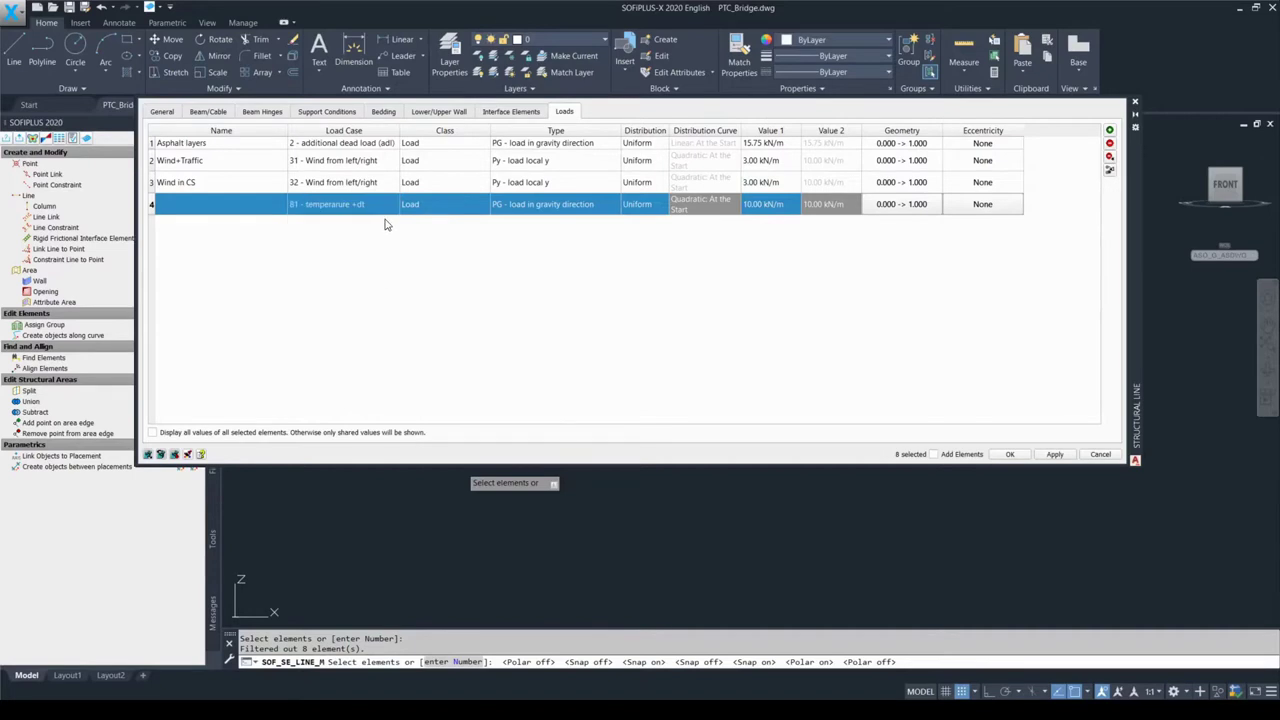
# Step: Set the load in load case 81 to class Temperature, type dT - Temperature difference, with a value of 20 °C
pyautogui.click(440, 212)
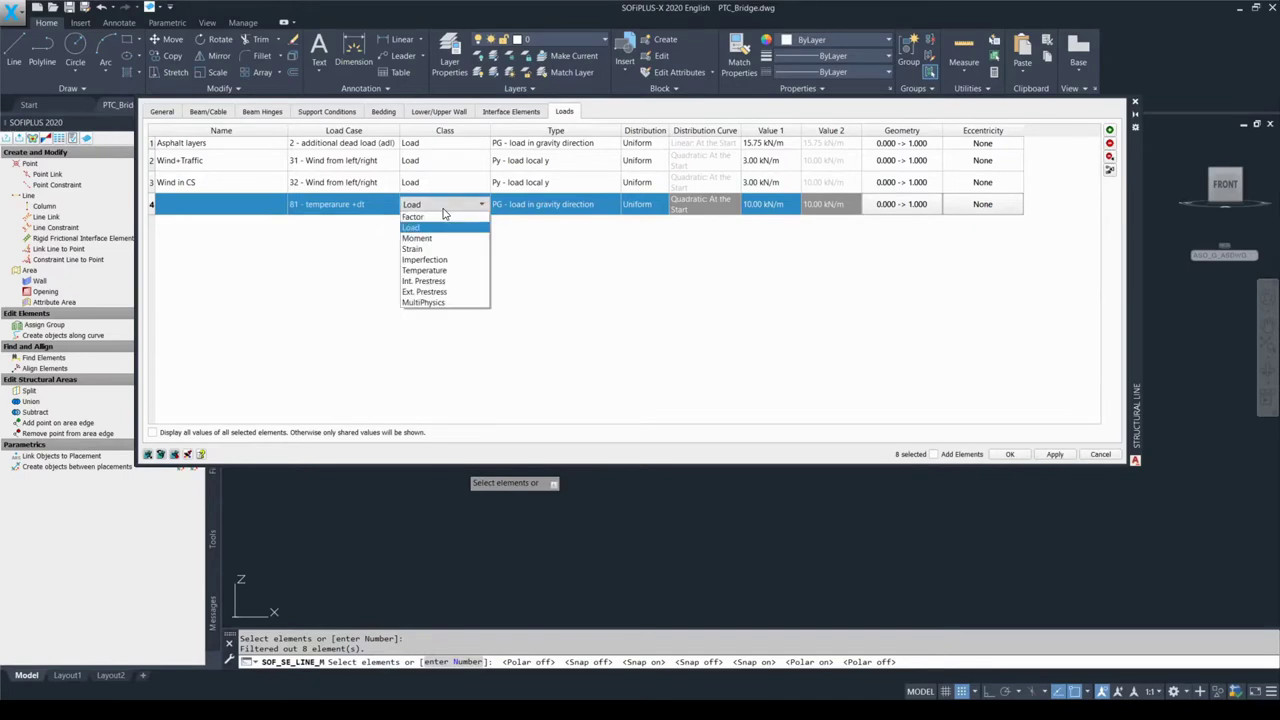
pyautogui.click(440, 270)
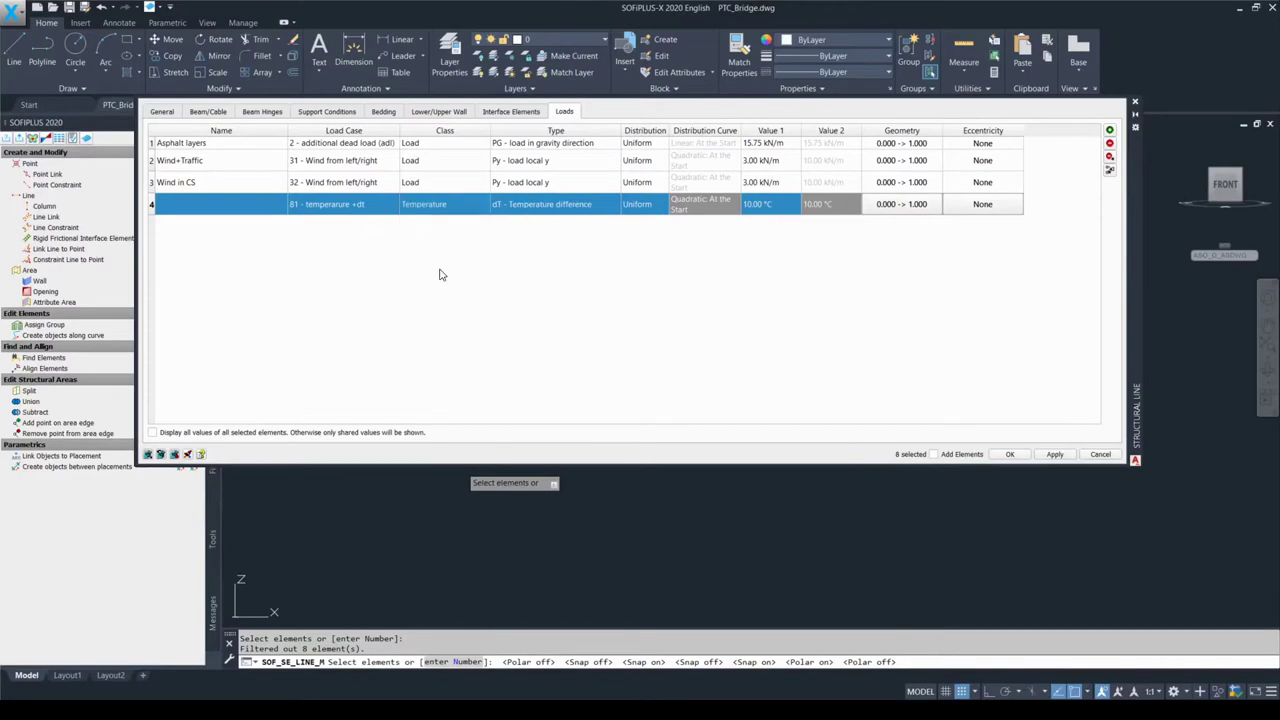
pyautogui.click(567, 206)
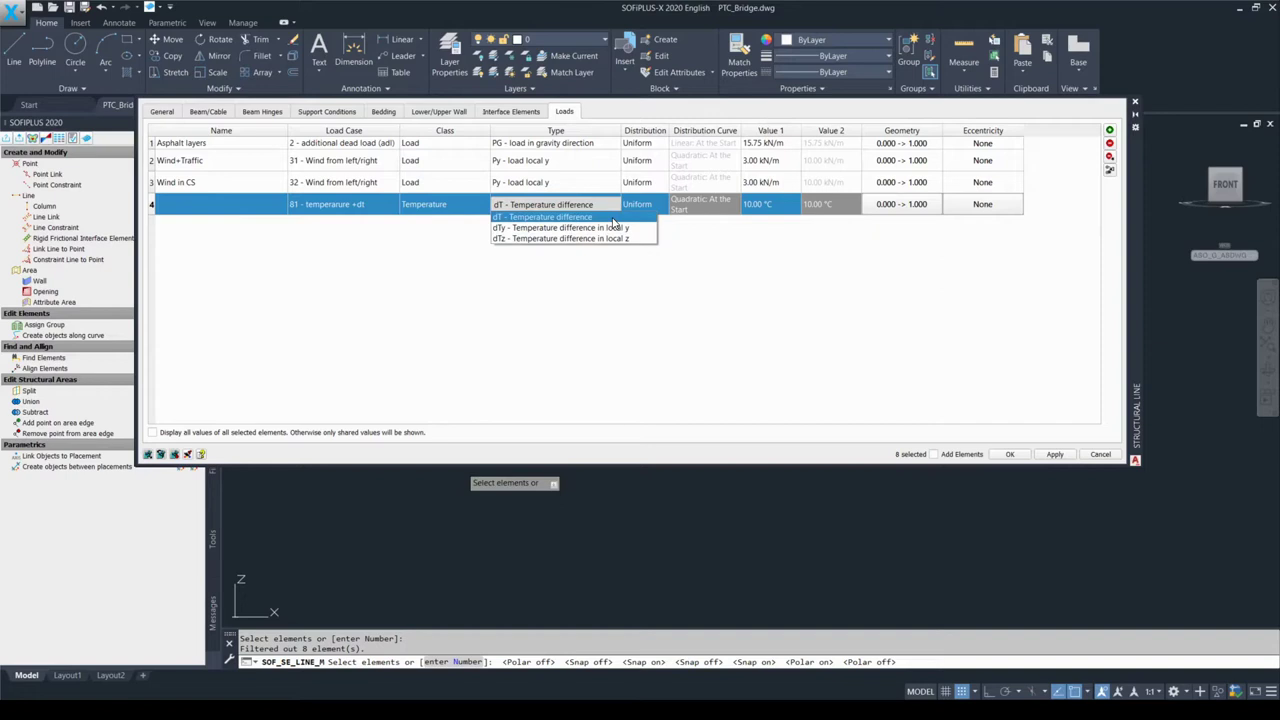
pyautogui.click(613, 222)
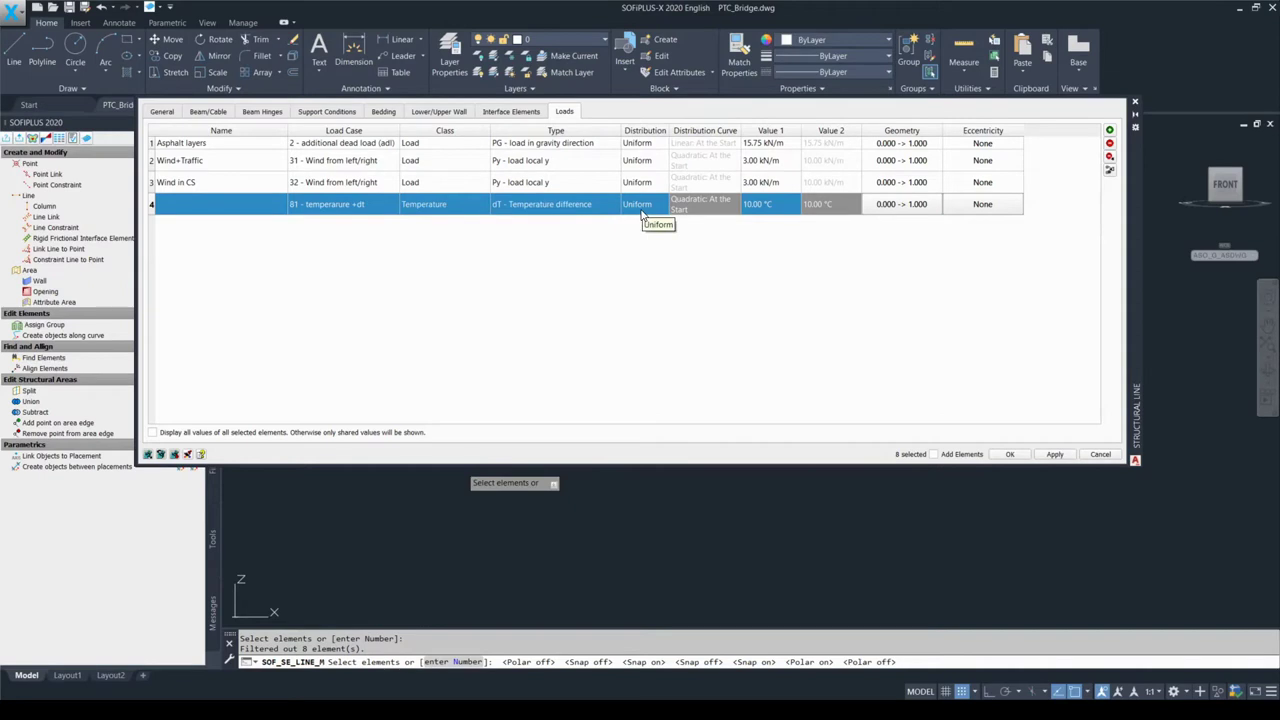
pyautogui.click(771, 206)
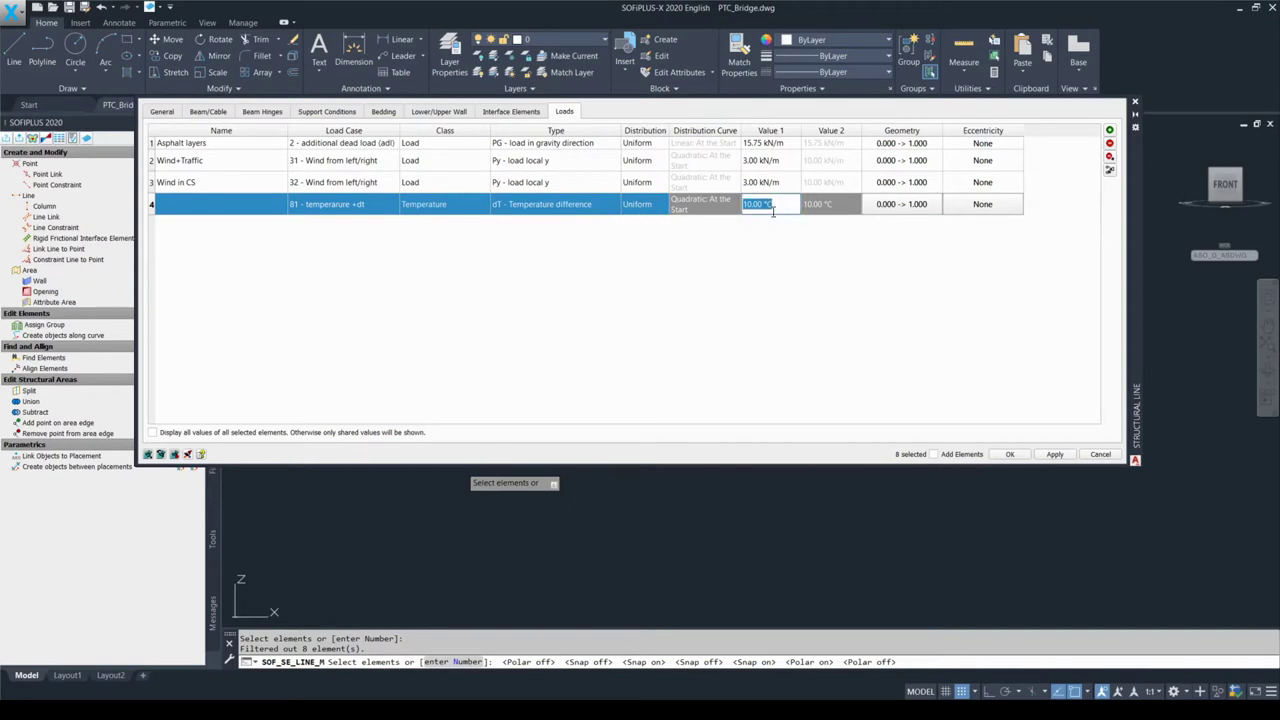
pyautogui.write('20')
pyautogui.click(799, 235)
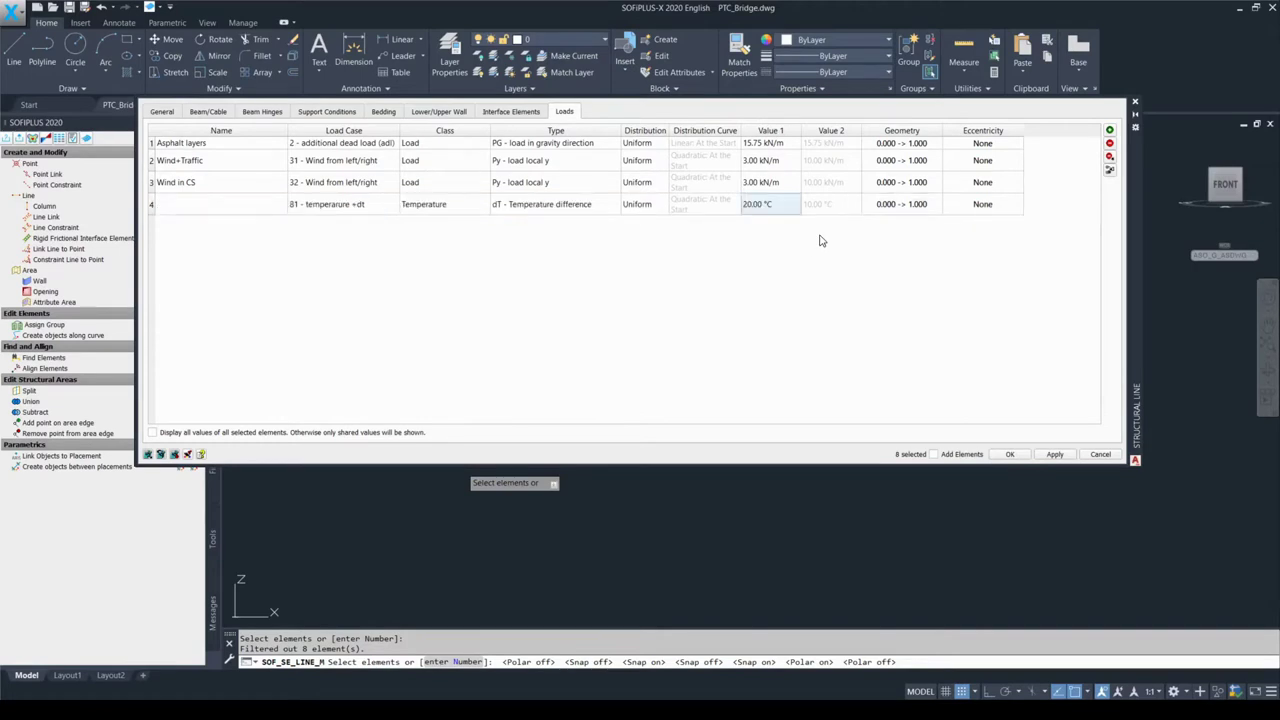
# Step: Add a fifth load, assign it to load case 82 - temperarure -dt and set its class to Temperature
pyautogui.click(1110, 131)
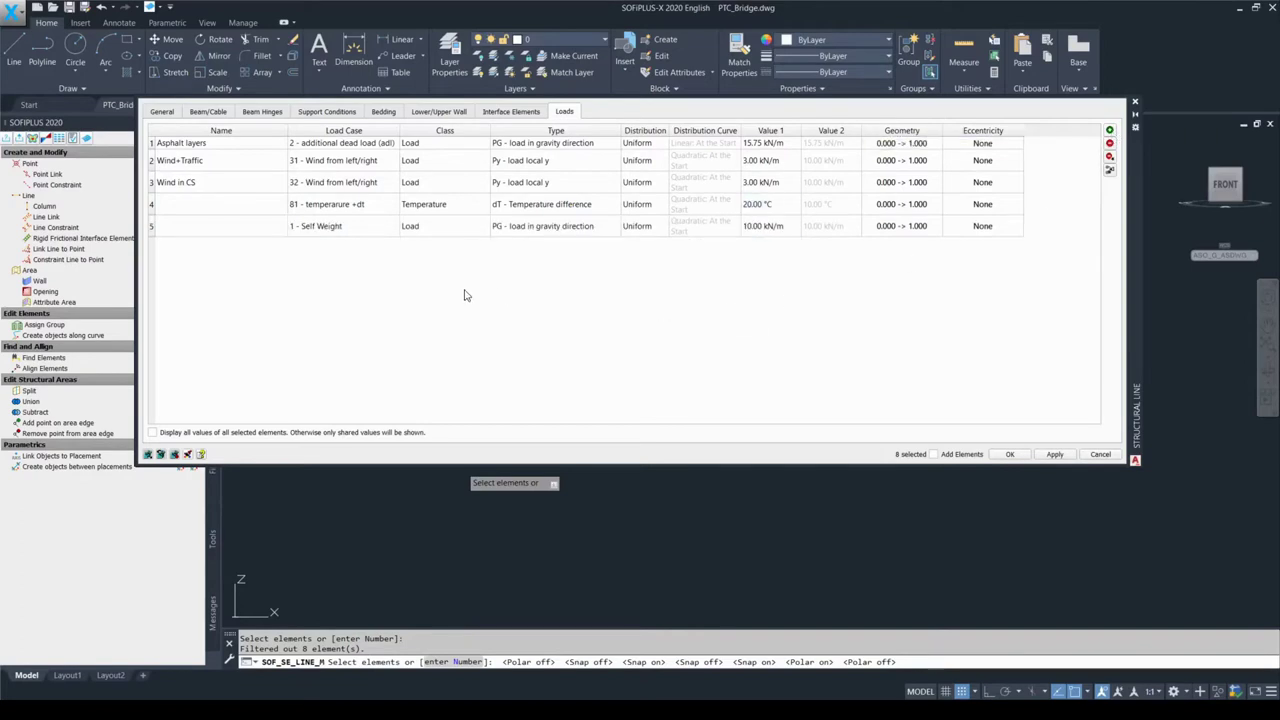
pyautogui.click(373, 227)
pyautogui.click(373, 227)
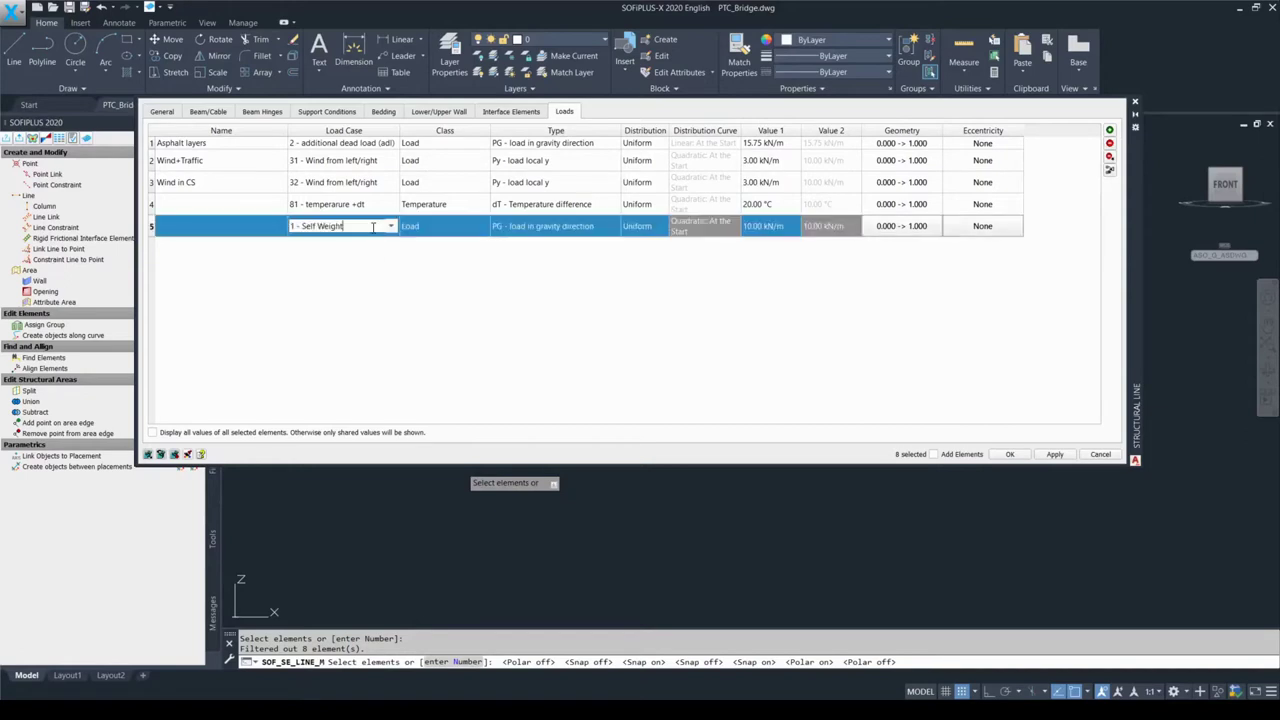
pyautogui.click(392, 227)
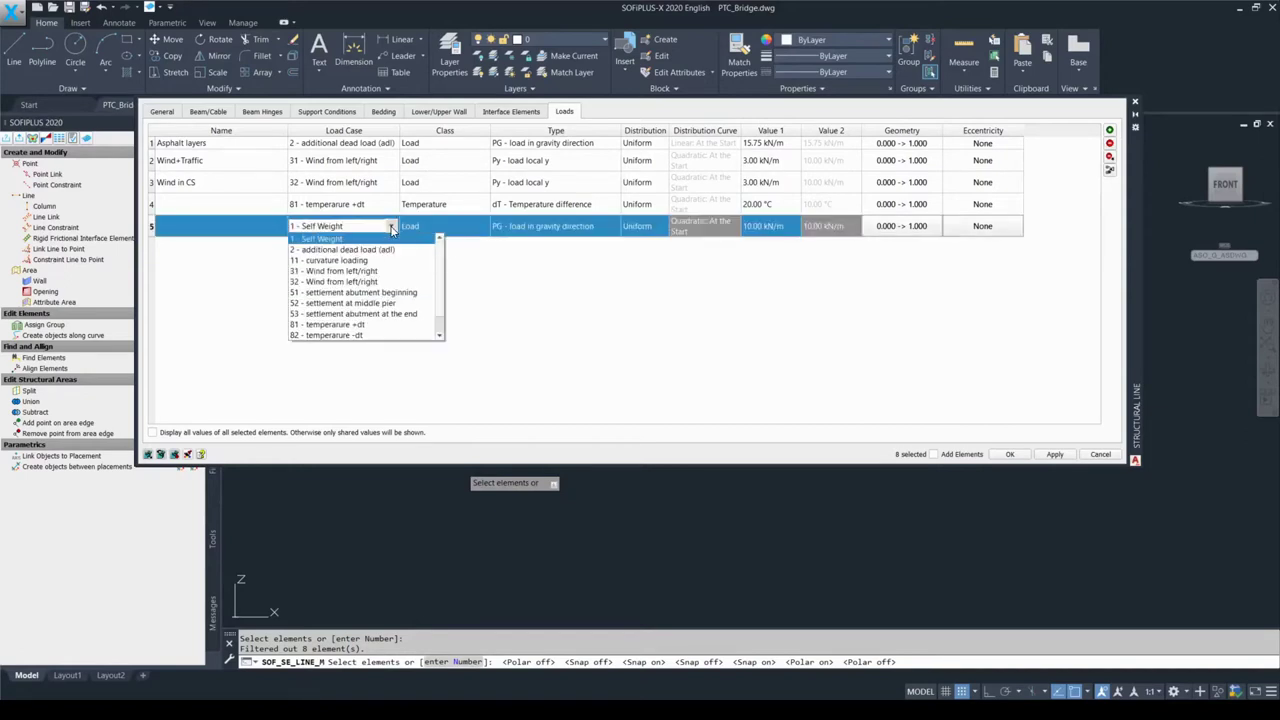
pyautogui.click(362, 336)
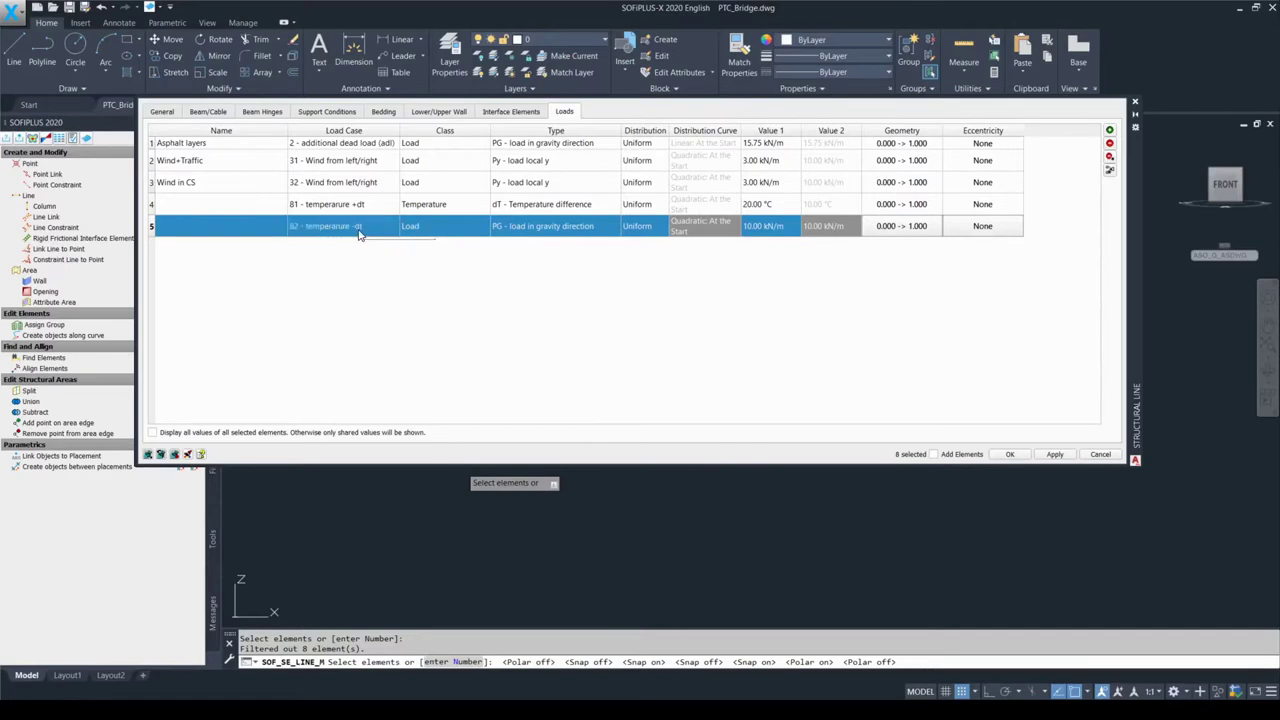
pyautogui.click(456, 232)
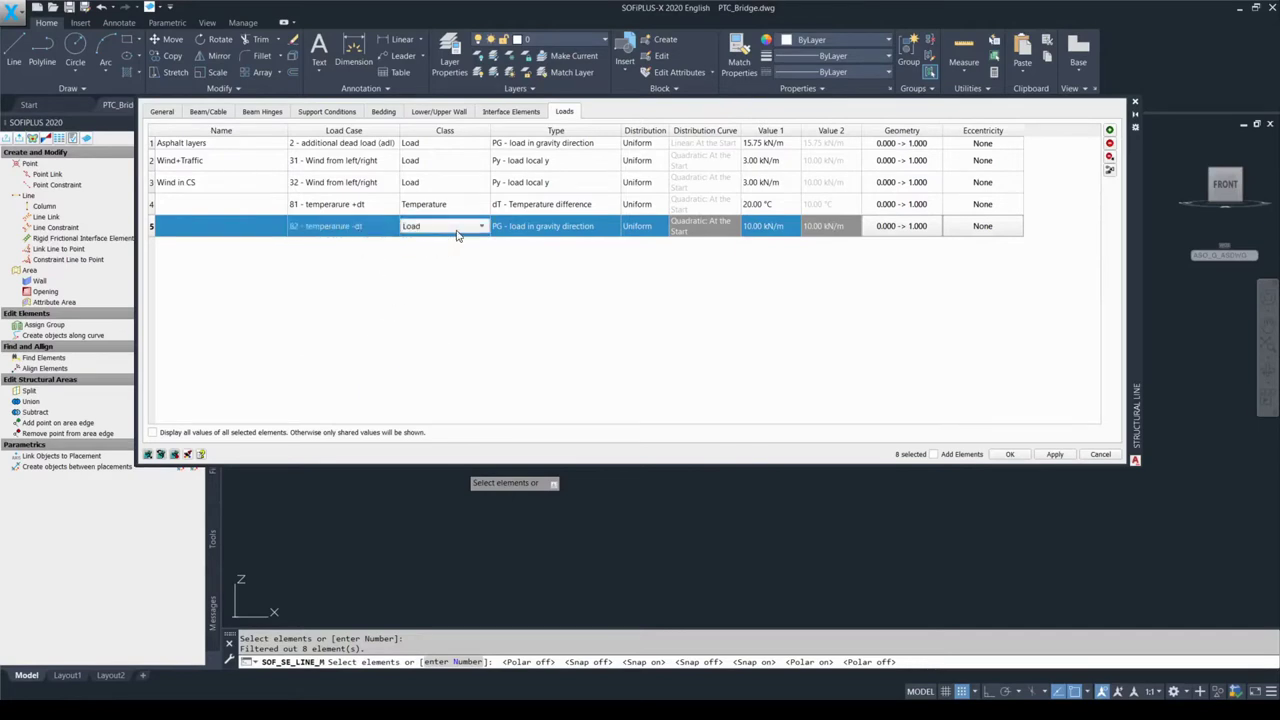
pyautogui.click(457, 234)
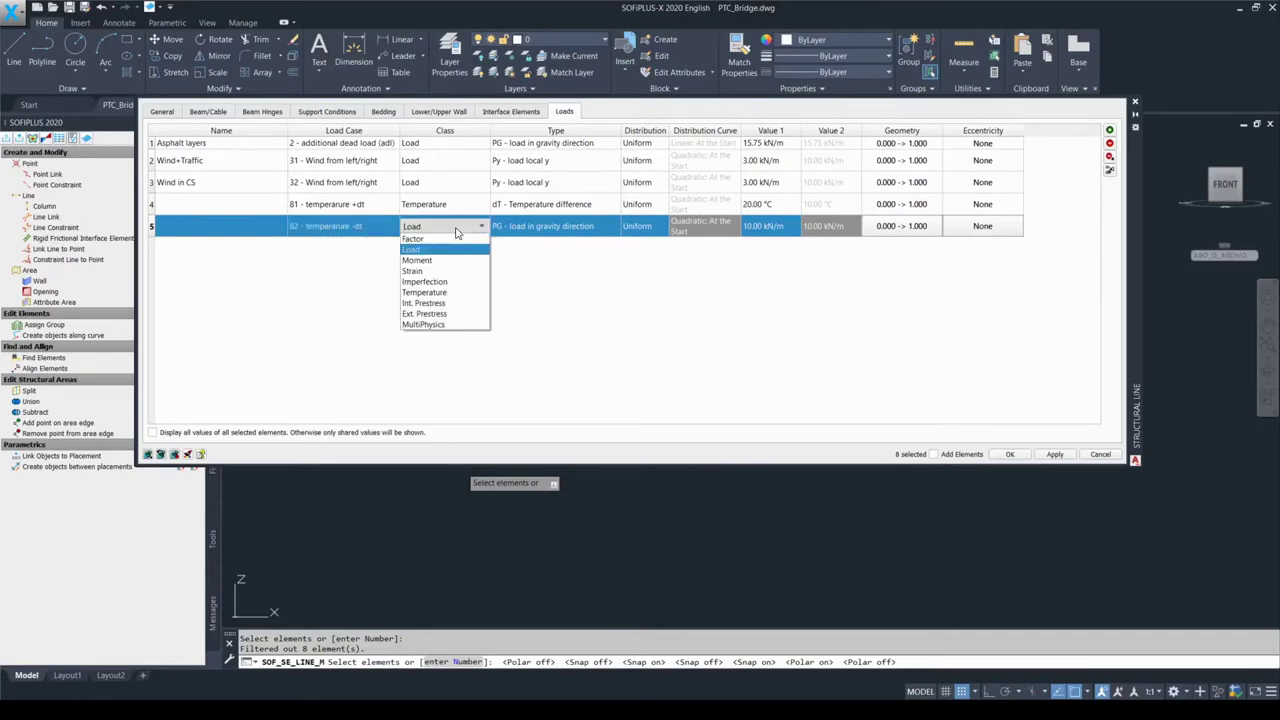
pyautogui.click(456, 292)
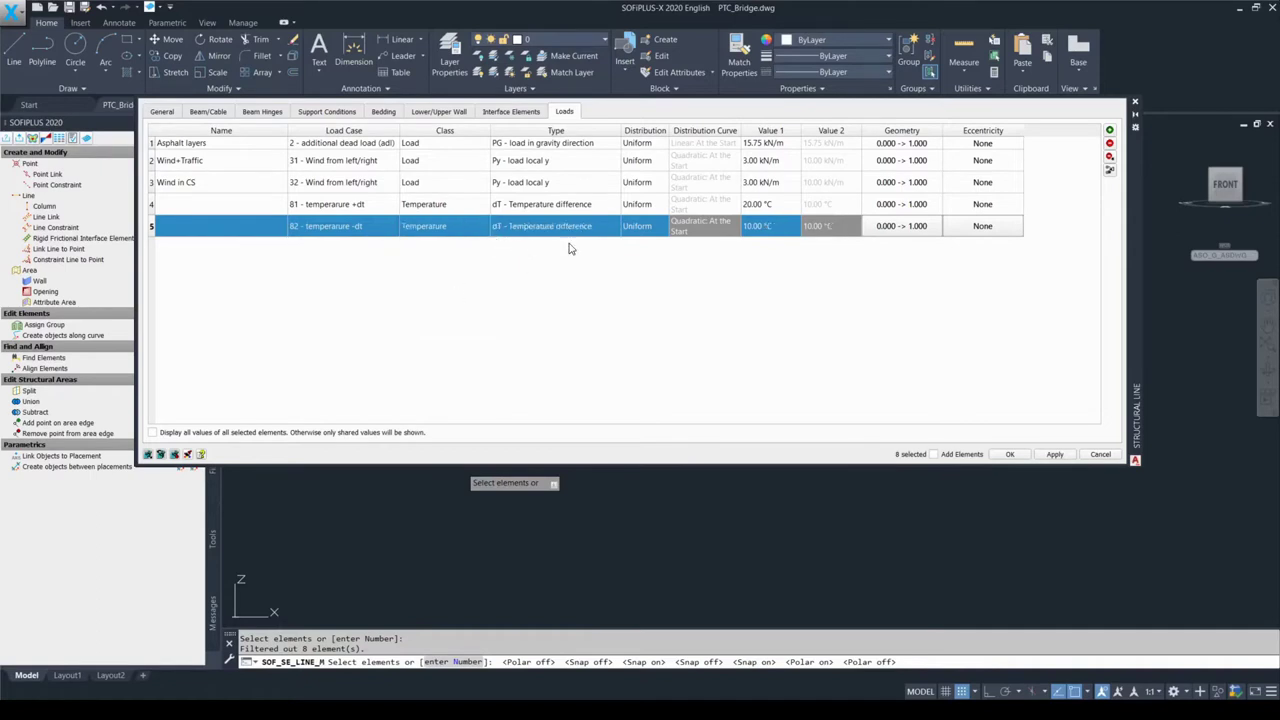
# Step: Set the value of the temperature load in load case 82 to -20 °C
pyautogui.click(760, 228)
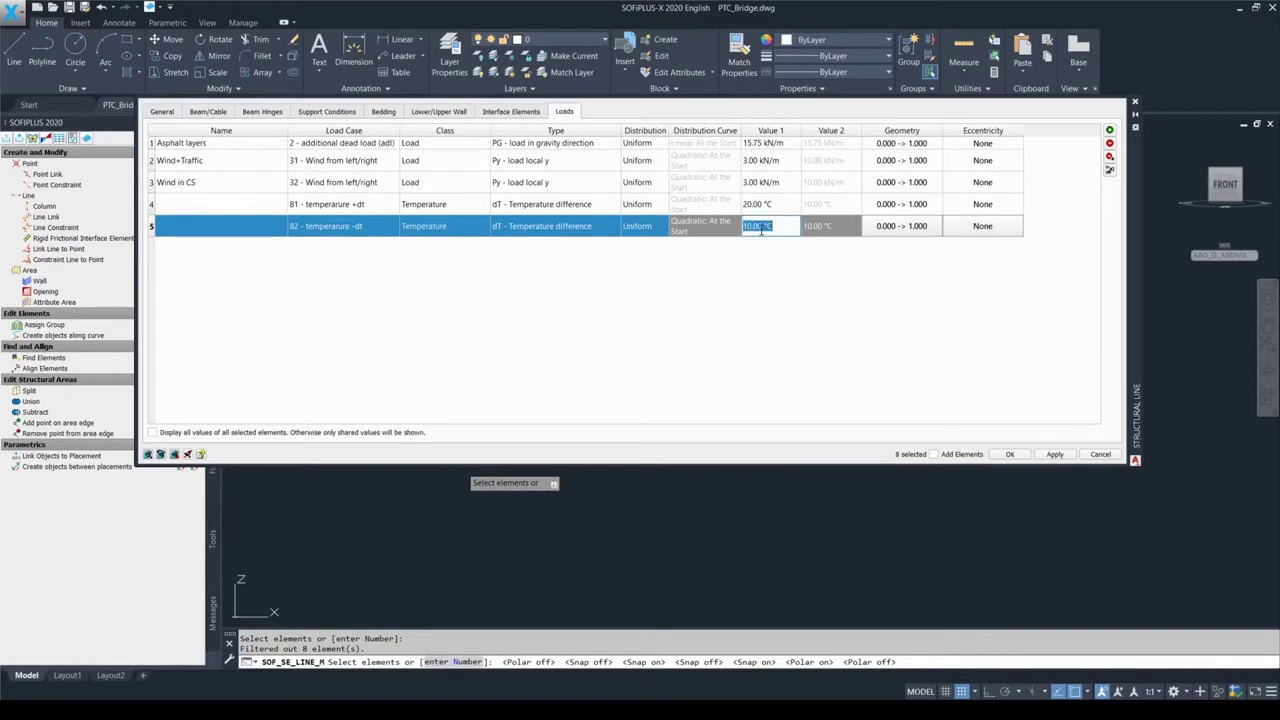
pyautogui.write('-20')
pyautogui.click(777, 267)
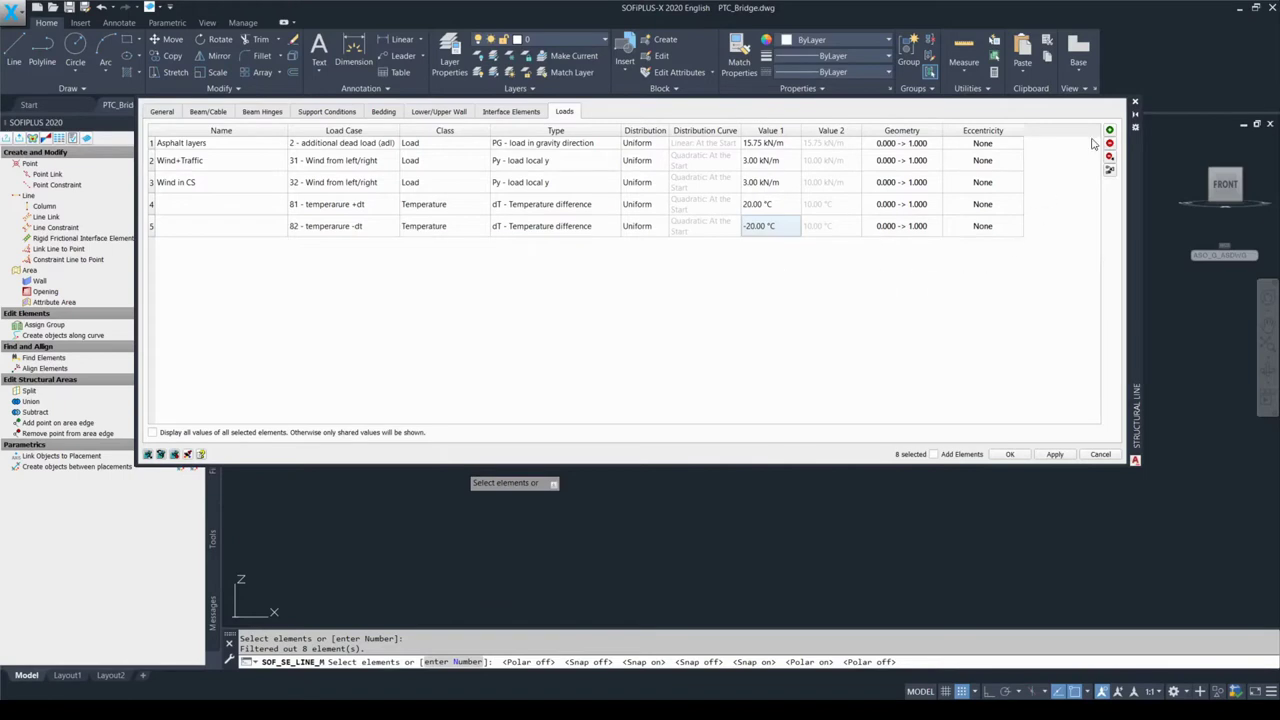
# Step: Add a sixth load to the deck lines' load list and assign it to load case 83 - temperature +dtz
pyautogui.click(1110, 132)
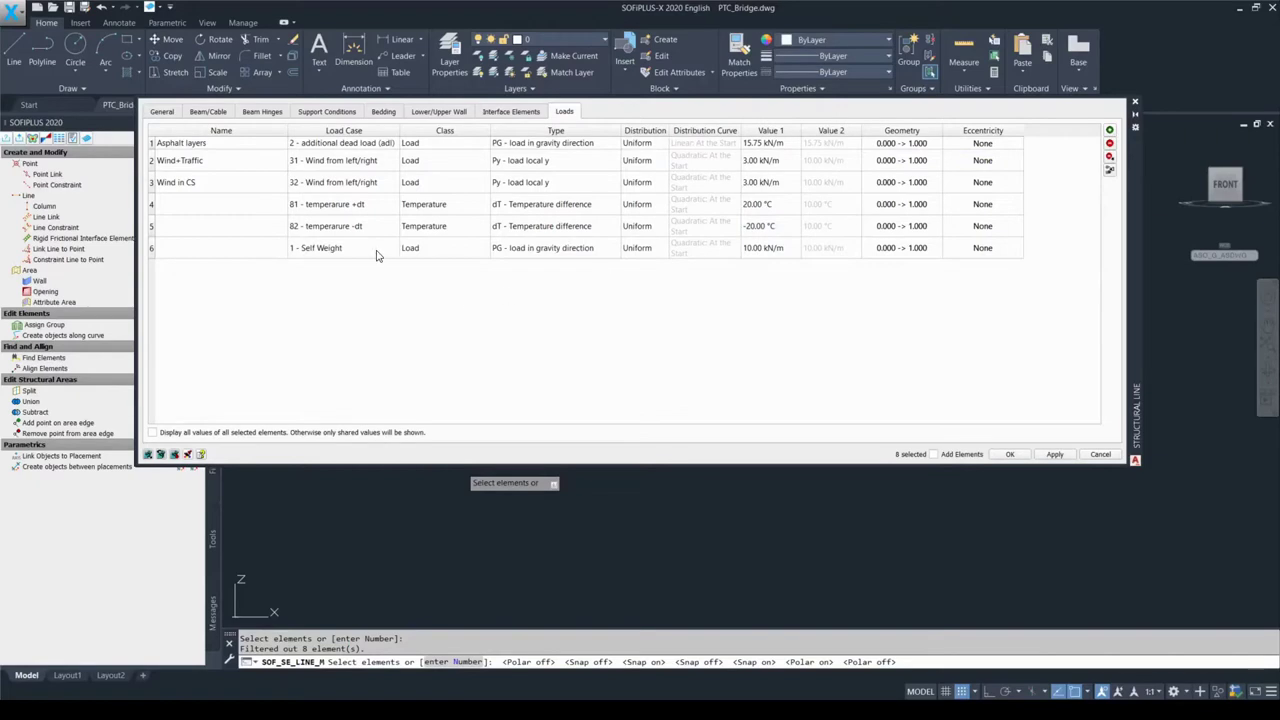
pyautogui.click(378, 255)
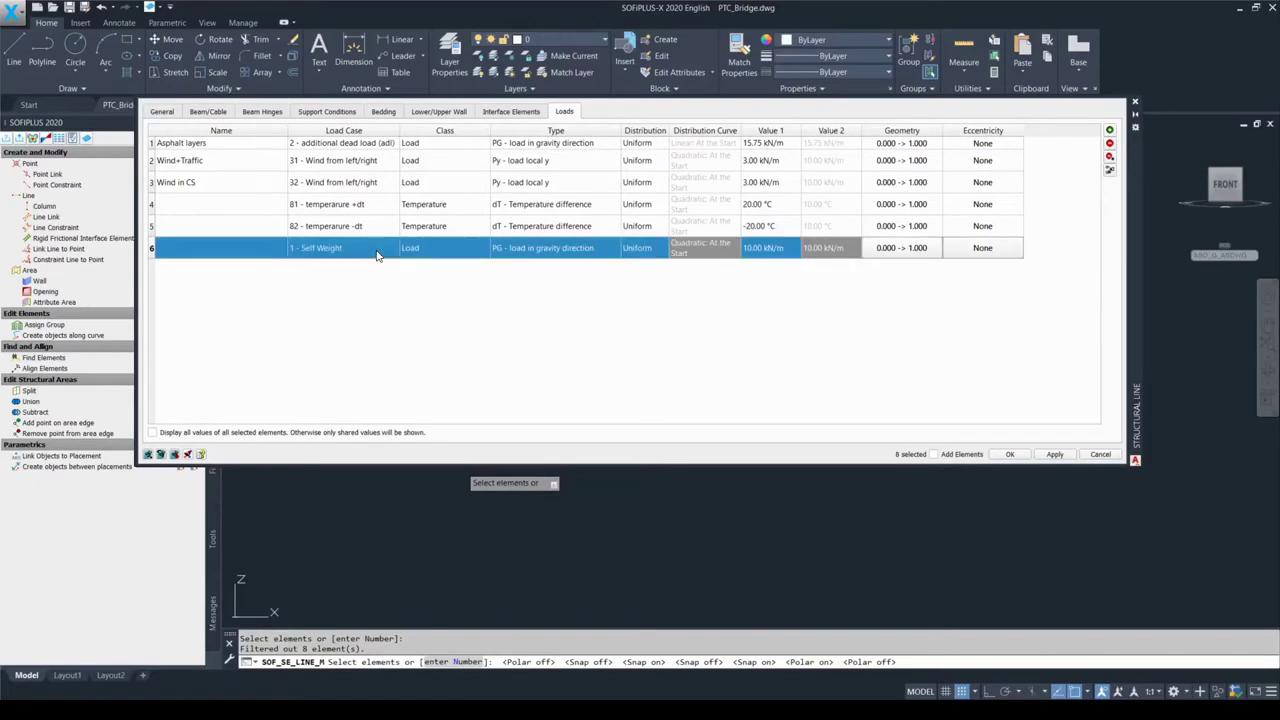
pyautogui.click(377, 250)
pyautogui.click(391, 248)
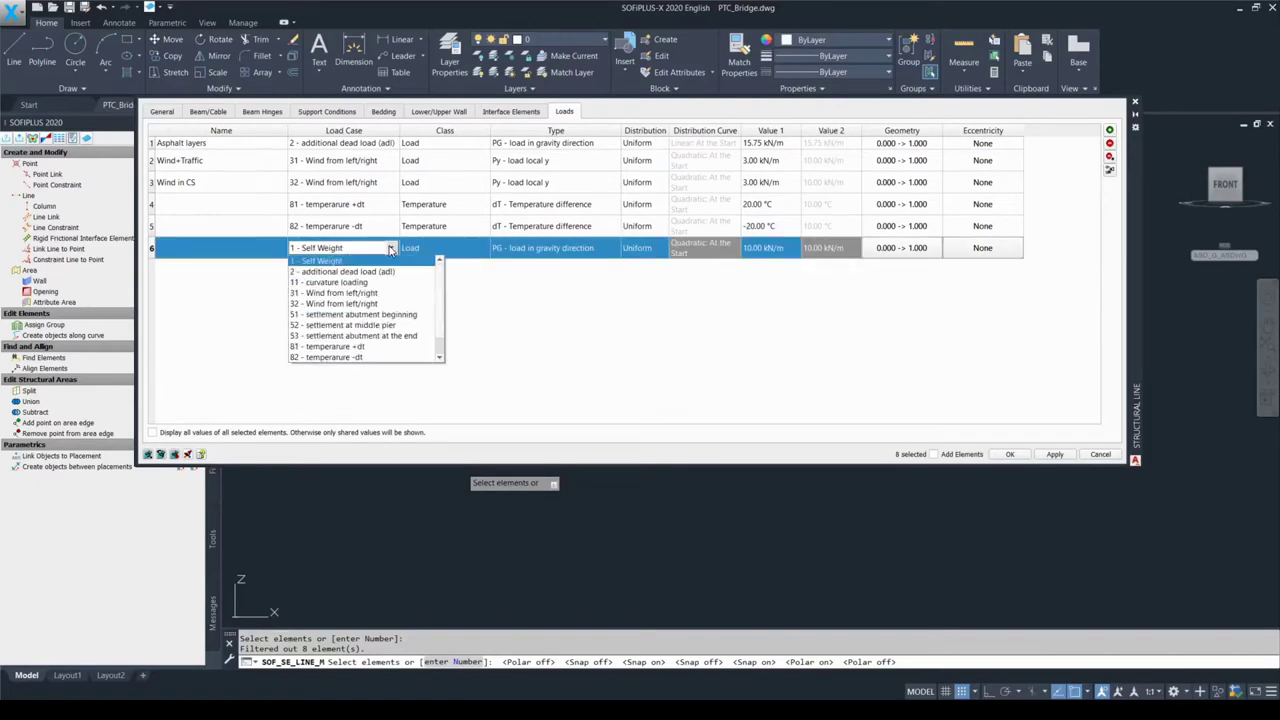
pyautogui.scroll(-1, 418, 362)
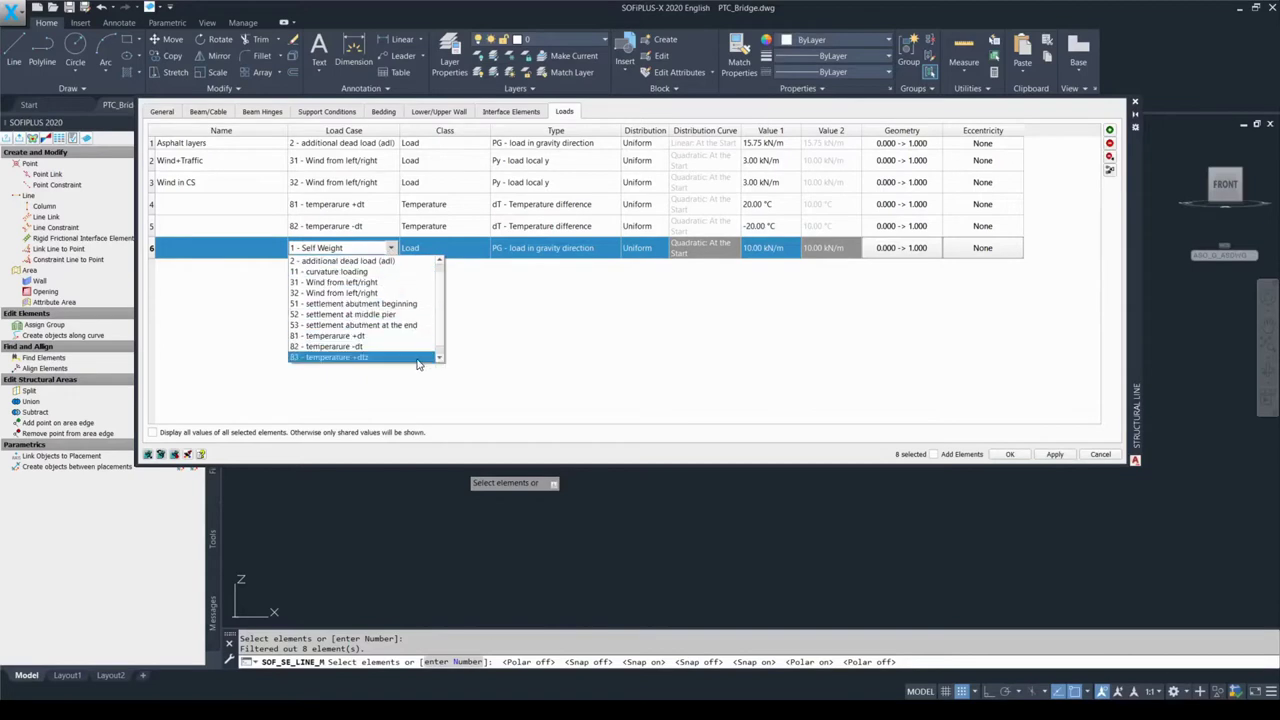
pyautogui.click(418, 358)
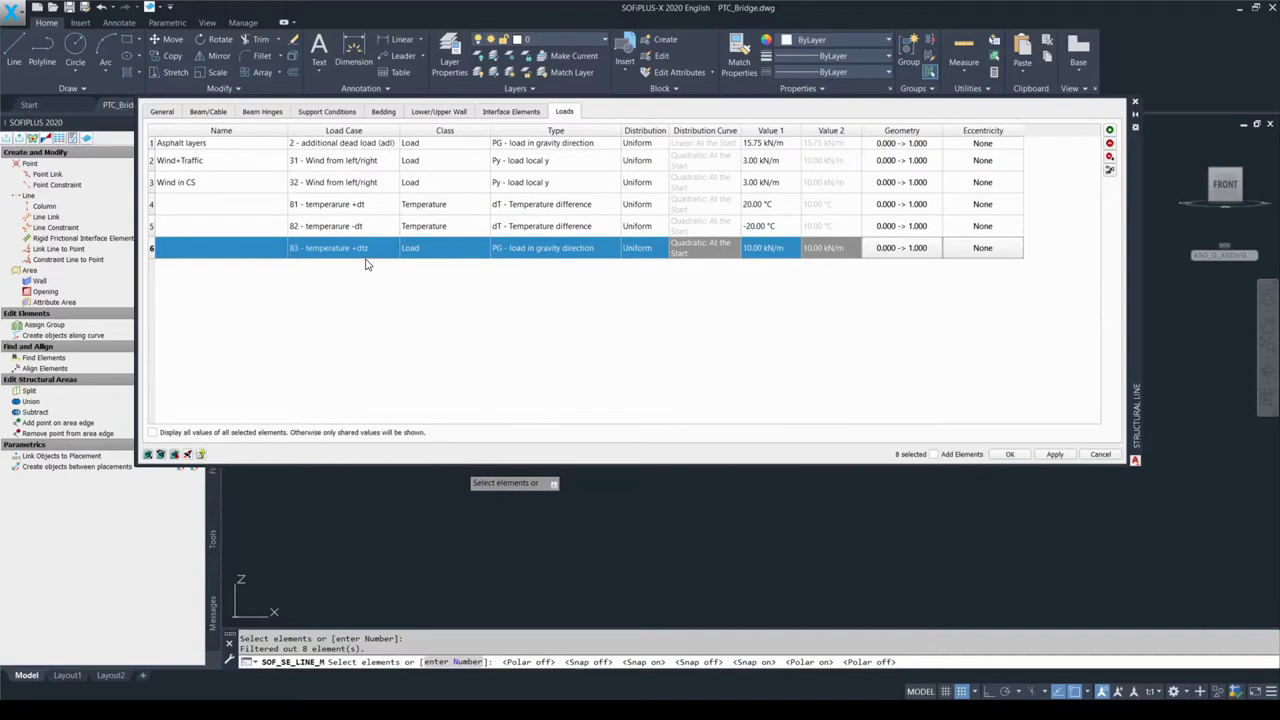
# Step: Set the load in load case 83 to class Temperature and type dTz - Temperature difference in local z
pyautogui.click(458, 250)
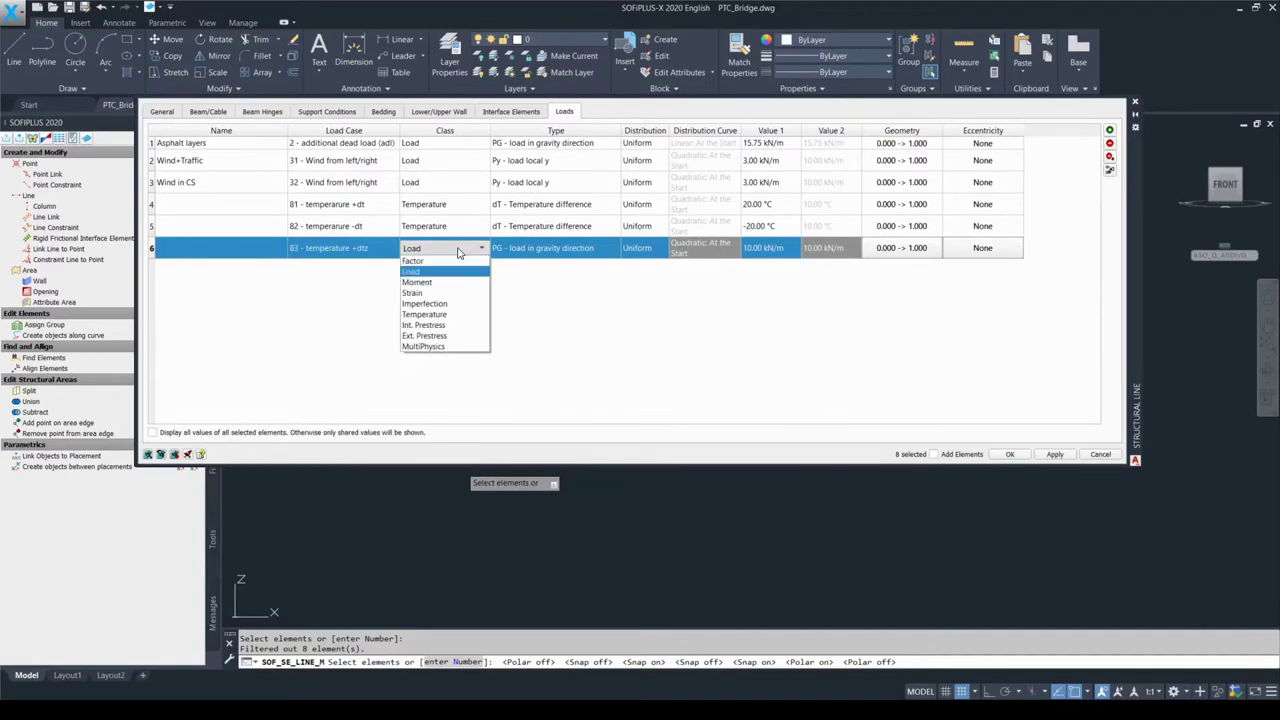
pyautogui.click(450, 314)
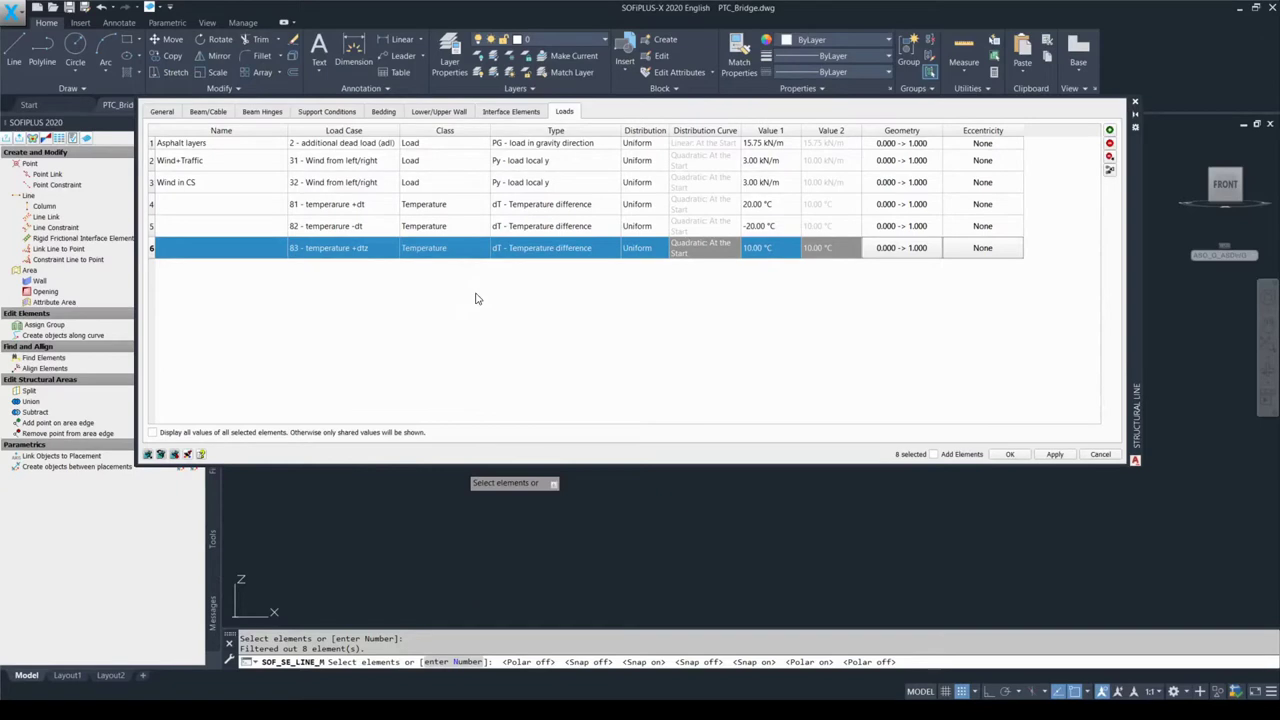
pyautogui.click(566, 250)
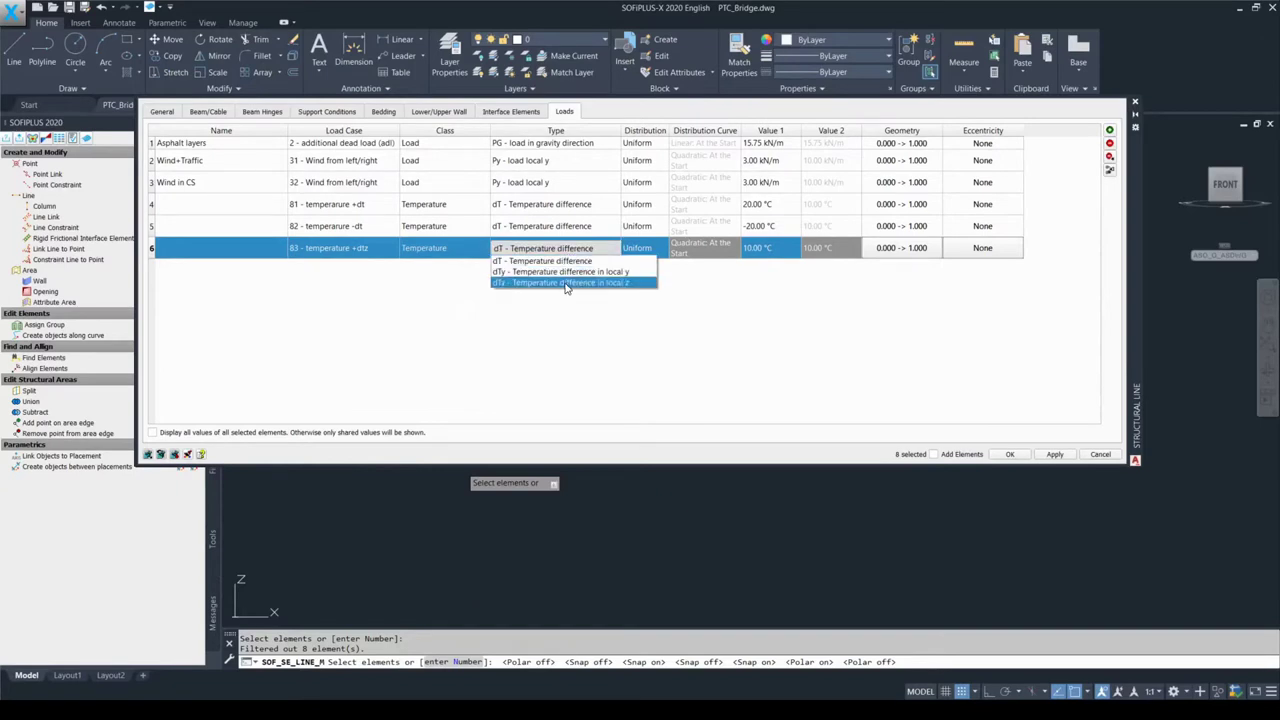
pyautogui.click(578, 284)
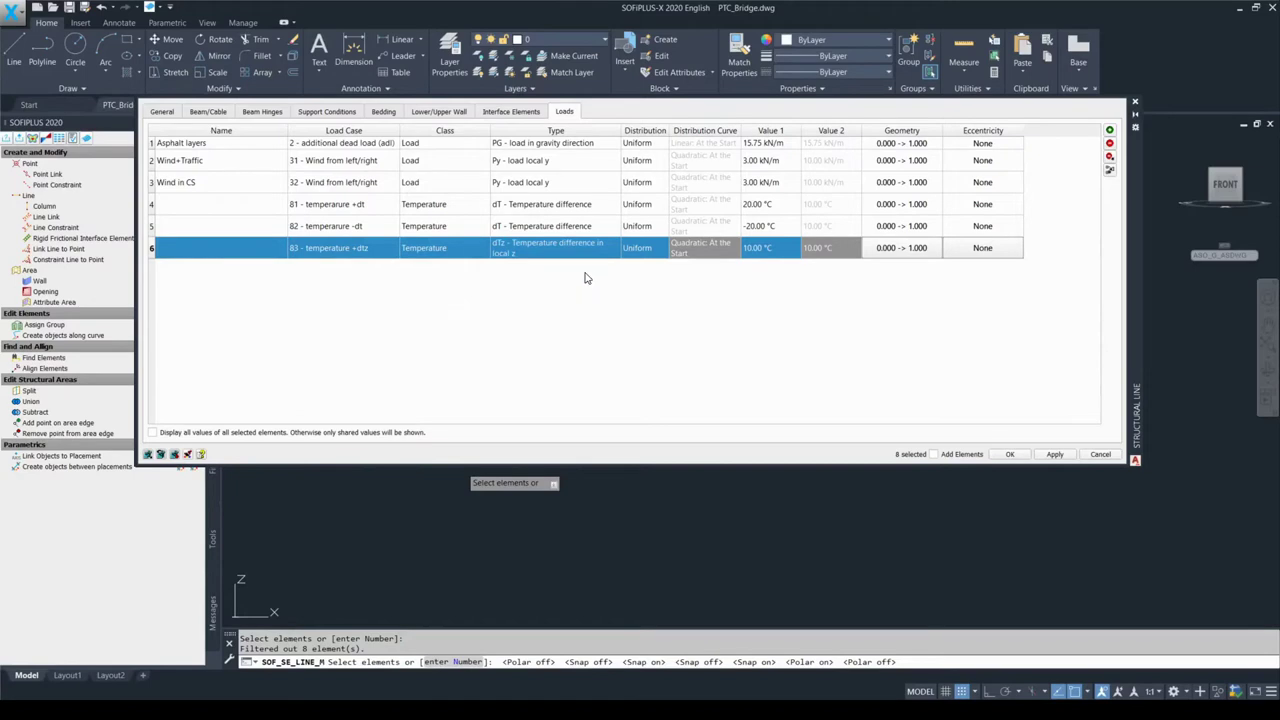
pyautogui.click(701, 275)
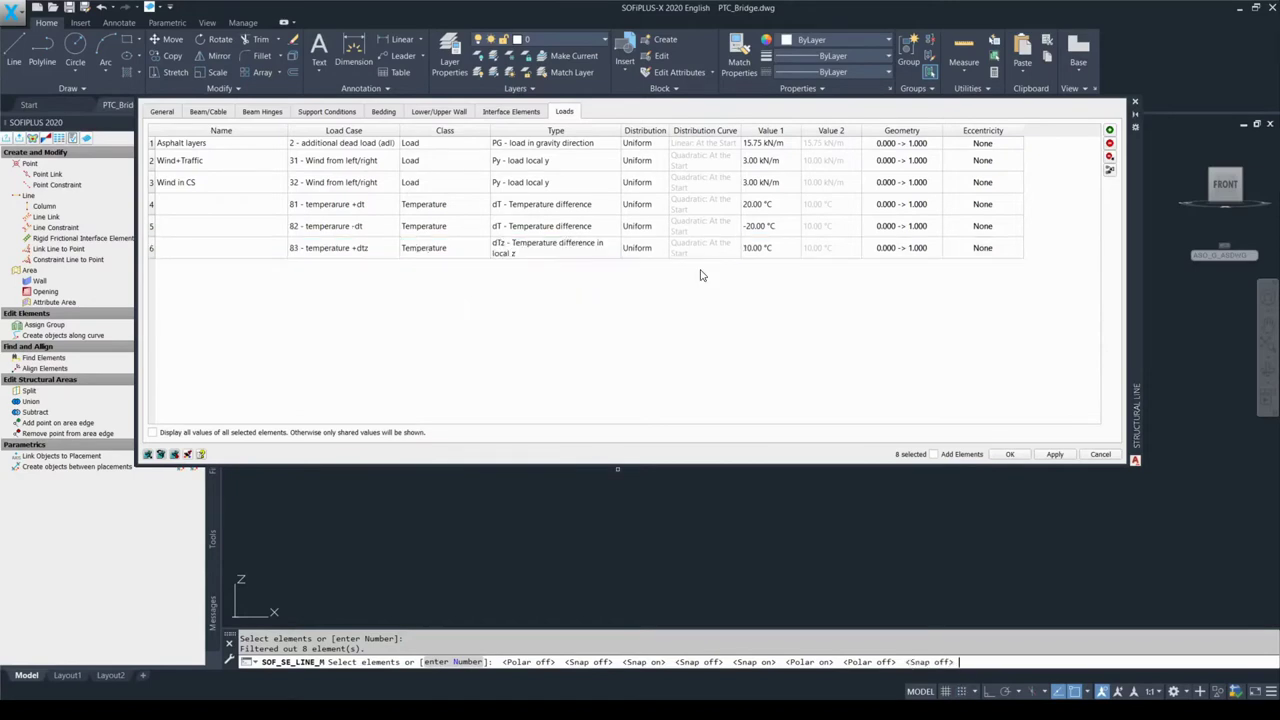
# Step: Set the value of the temperature load in load case 83 to 8 °C
pyautogui.click(755, 250)
pyautogui.click(755, 250)
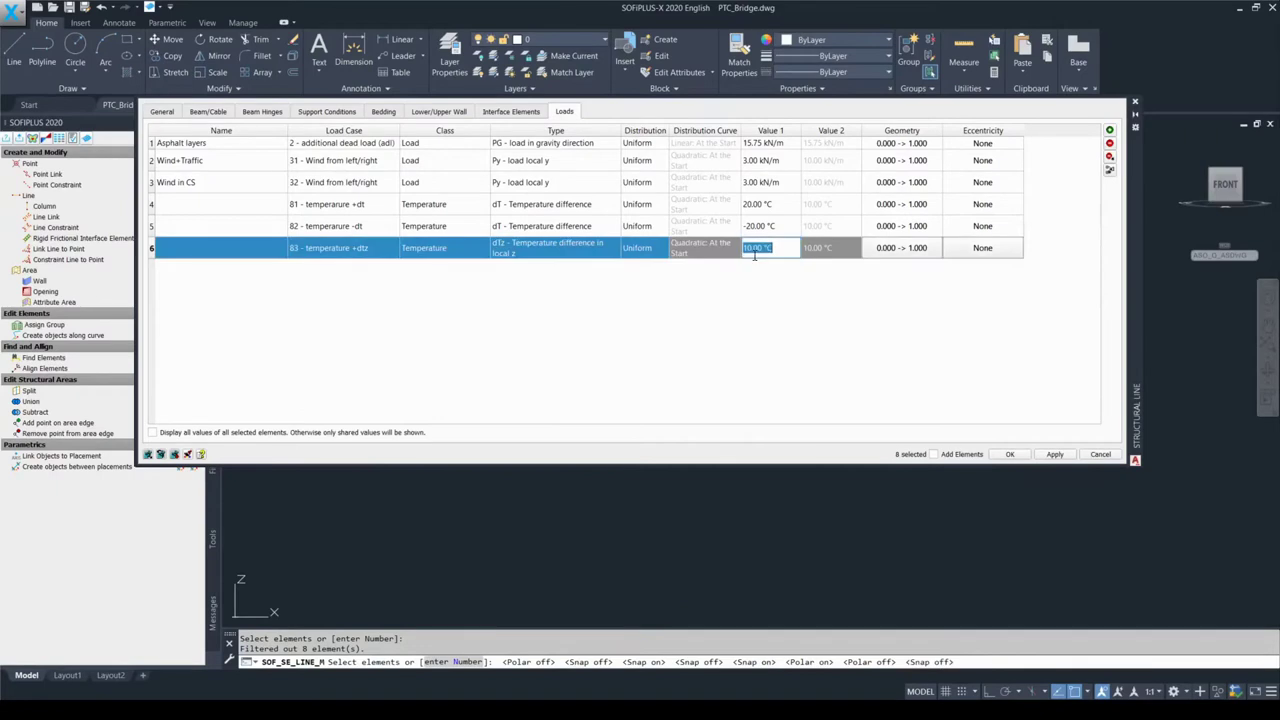
pyautogui.write('+8')
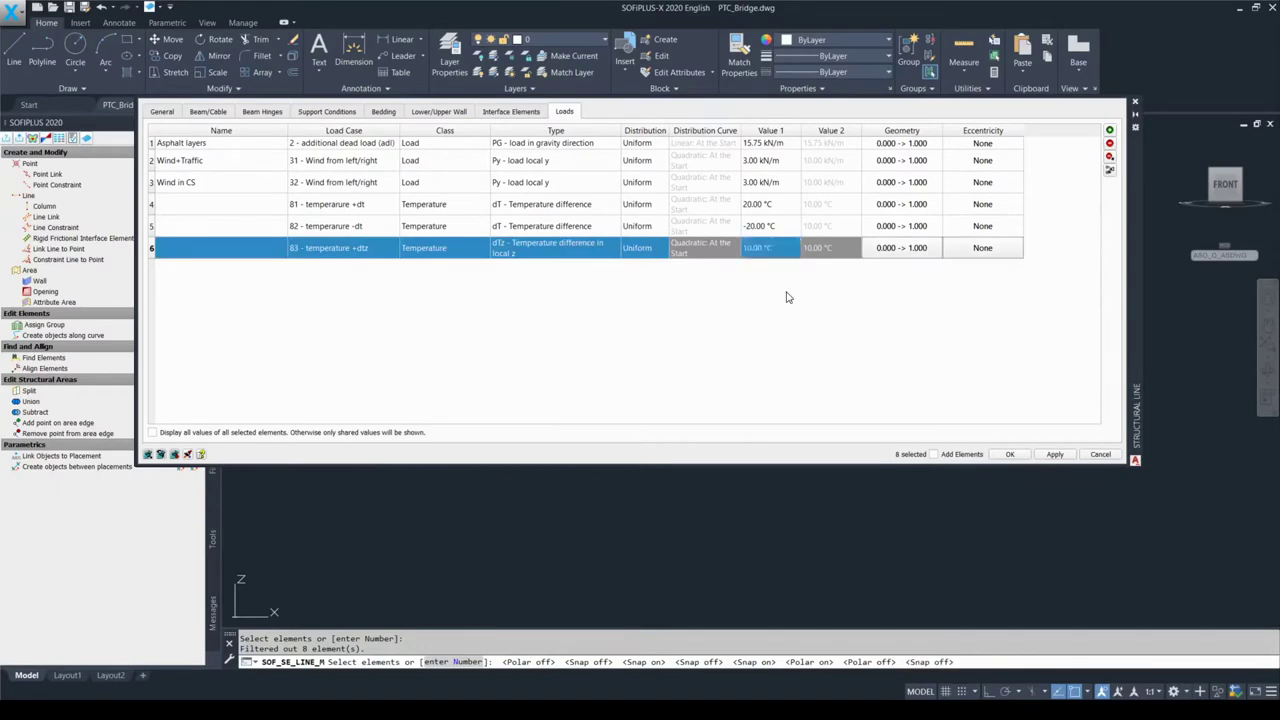
pyautogui.click(786, 291)
pyautogui.click(780, 257)
pyautogui.click(763, 256)
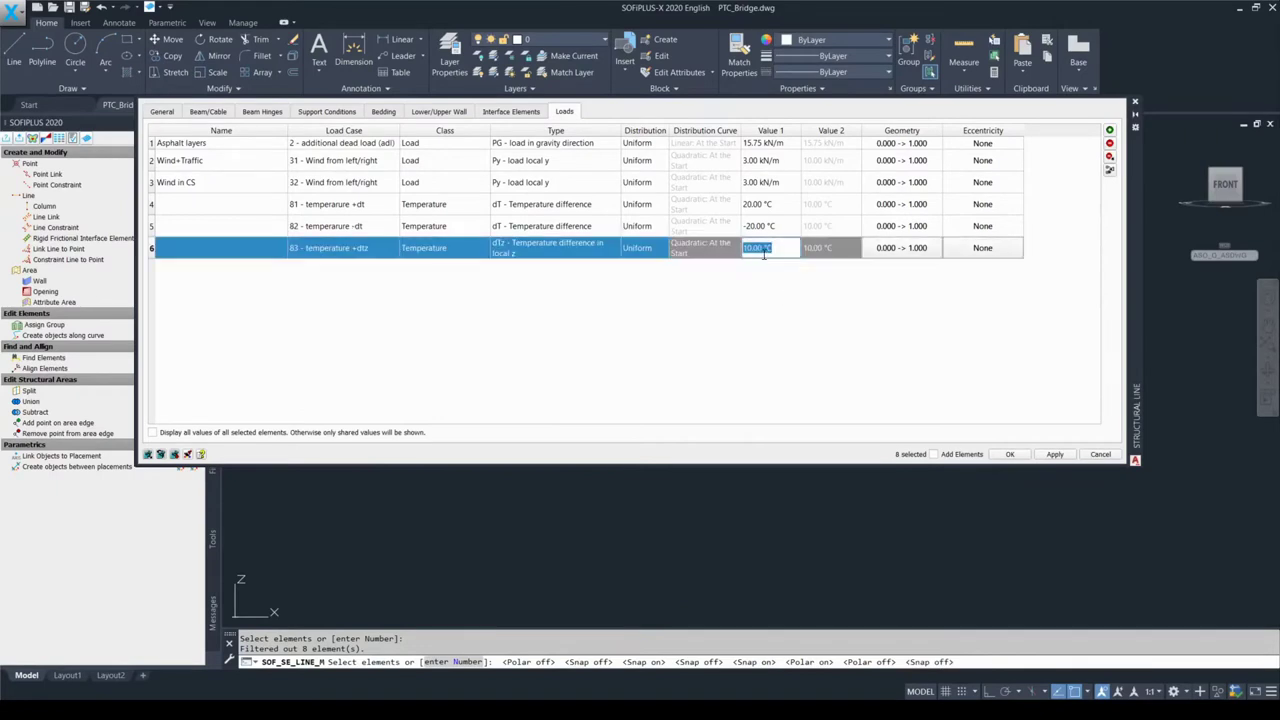
pyautogui.write('8')
pyautogui.click(770, 286)
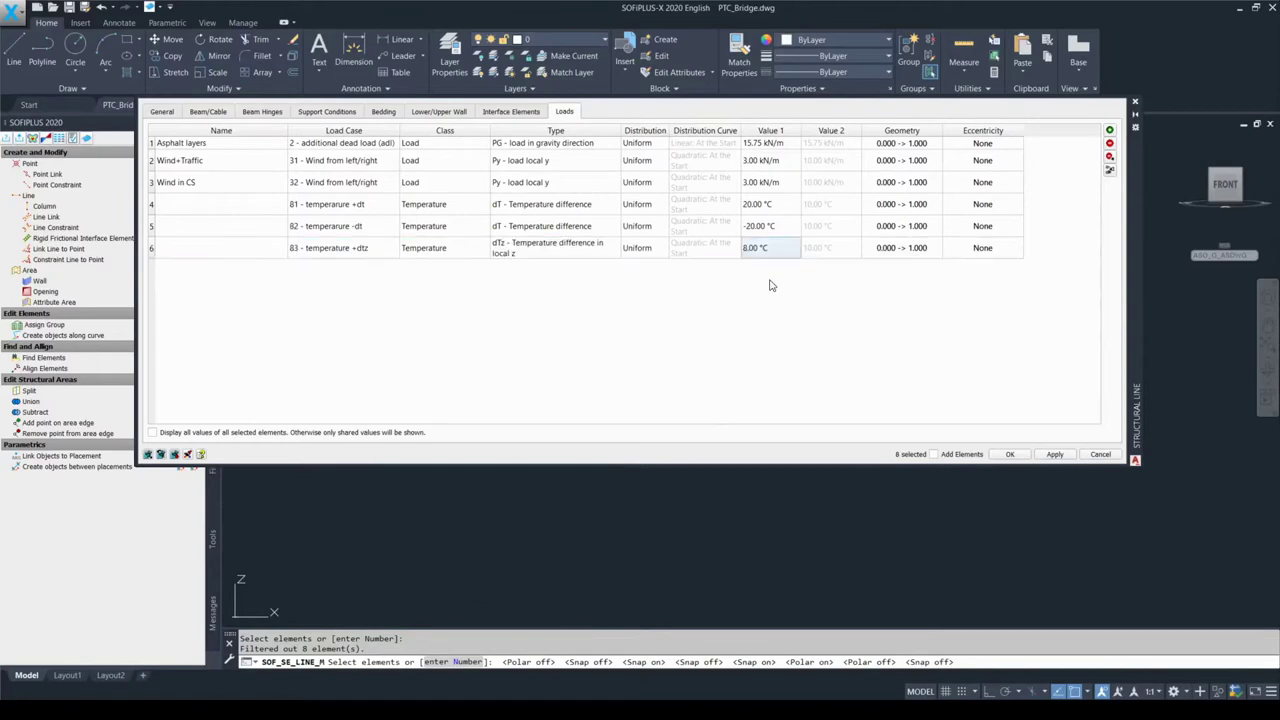
# Step: Add a seventh load to the deck lines' load list and assign it to load case 84 - temperature -dtz
pyautogui.click(1111, 131)
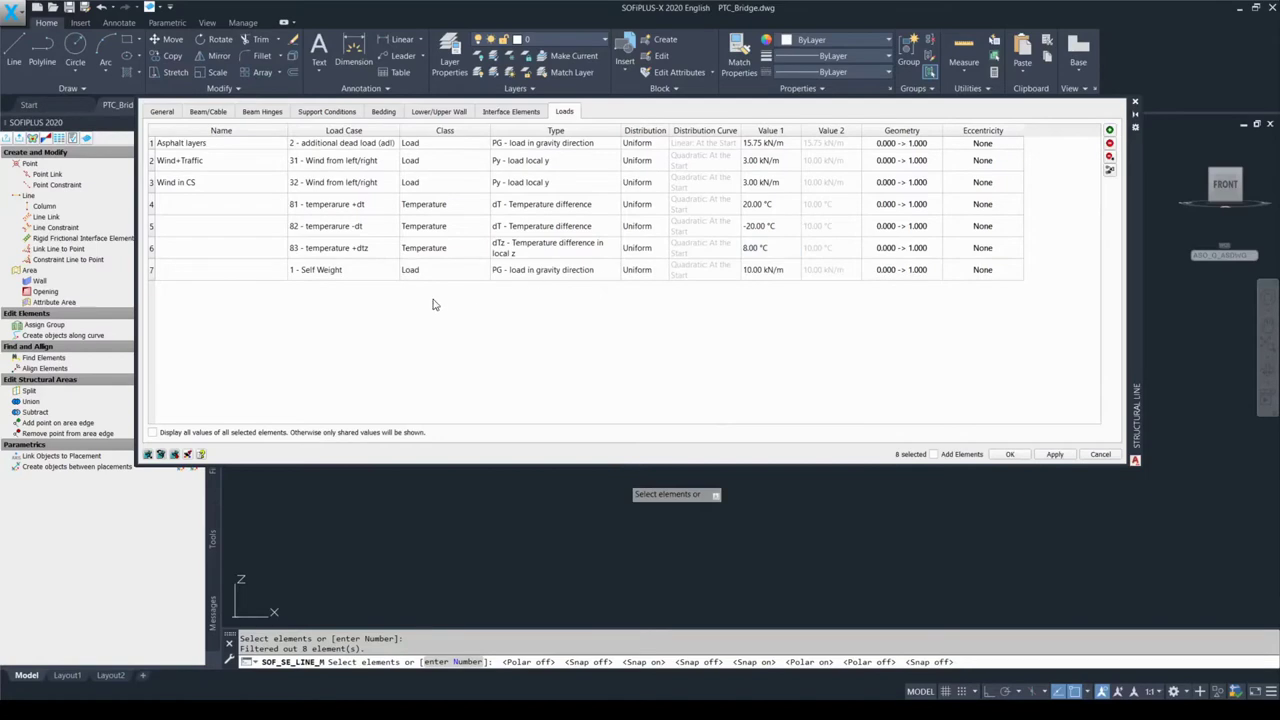
pyautogui.click(386, 278)
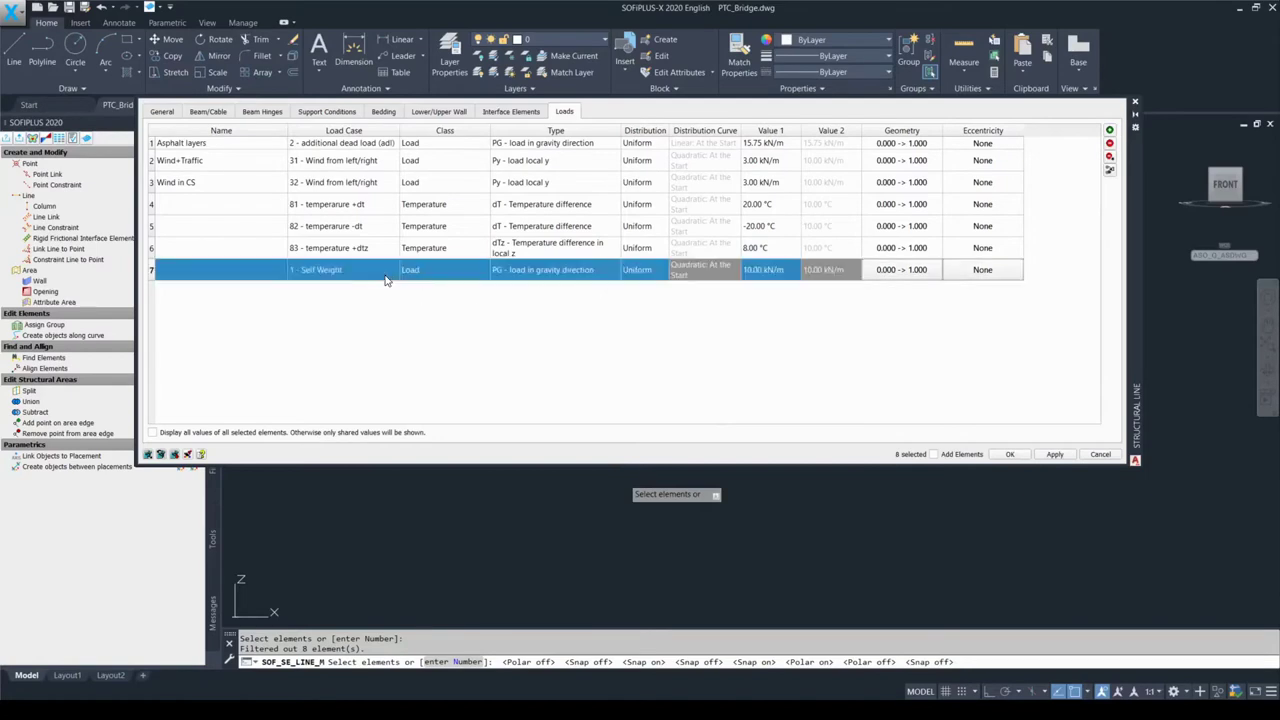
pyautogui.click(386, 279)
pyautogui.click(391, 270)
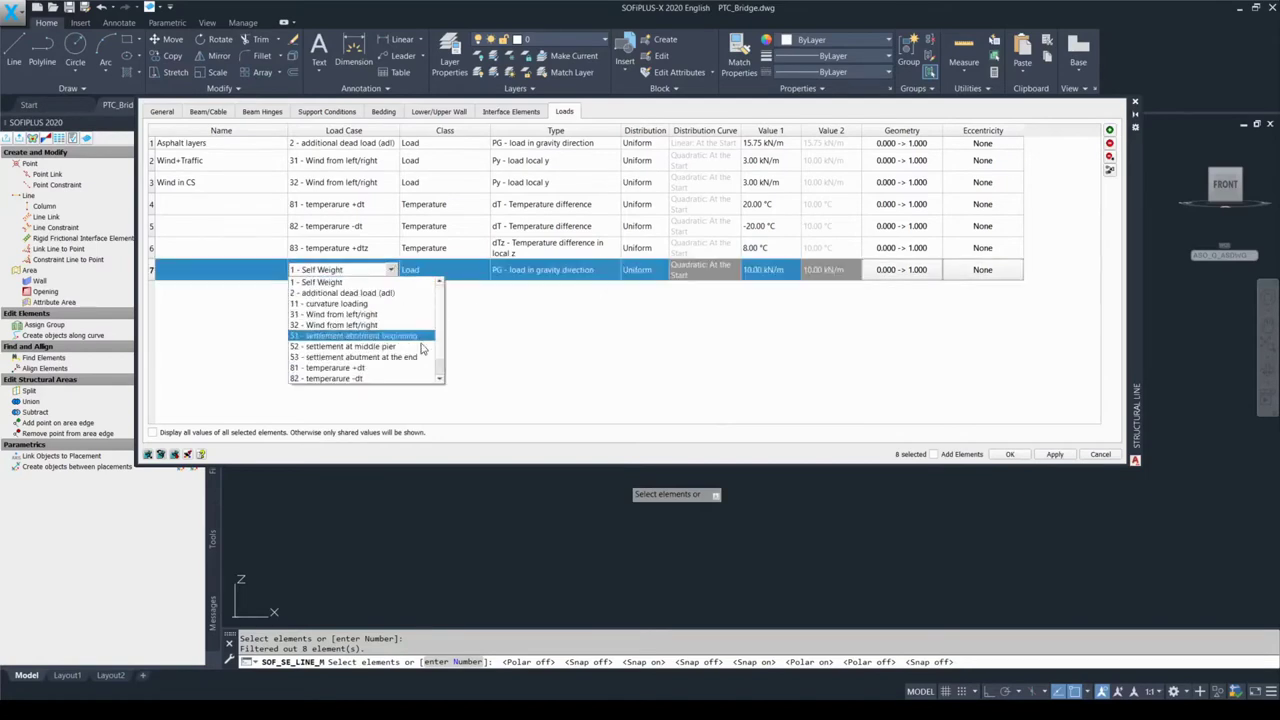
pyautogui.scroll(-1, 446, 356)
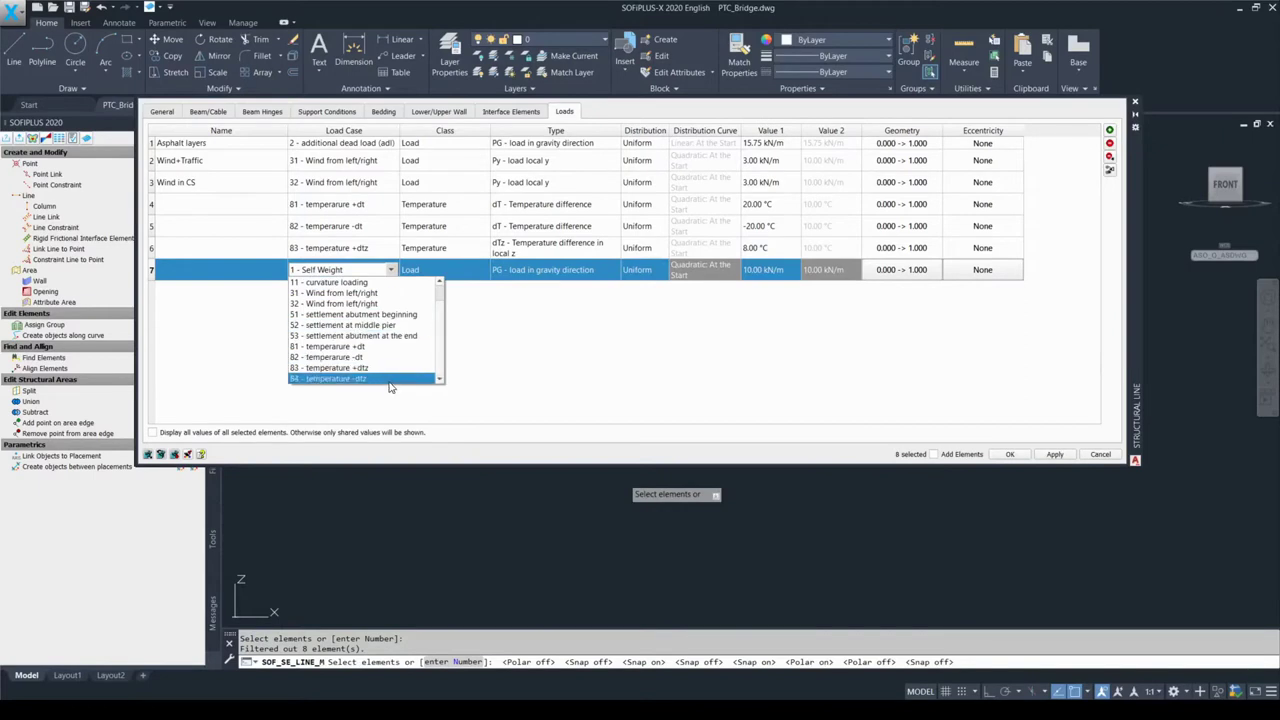
pyautogui.click(391, 379)
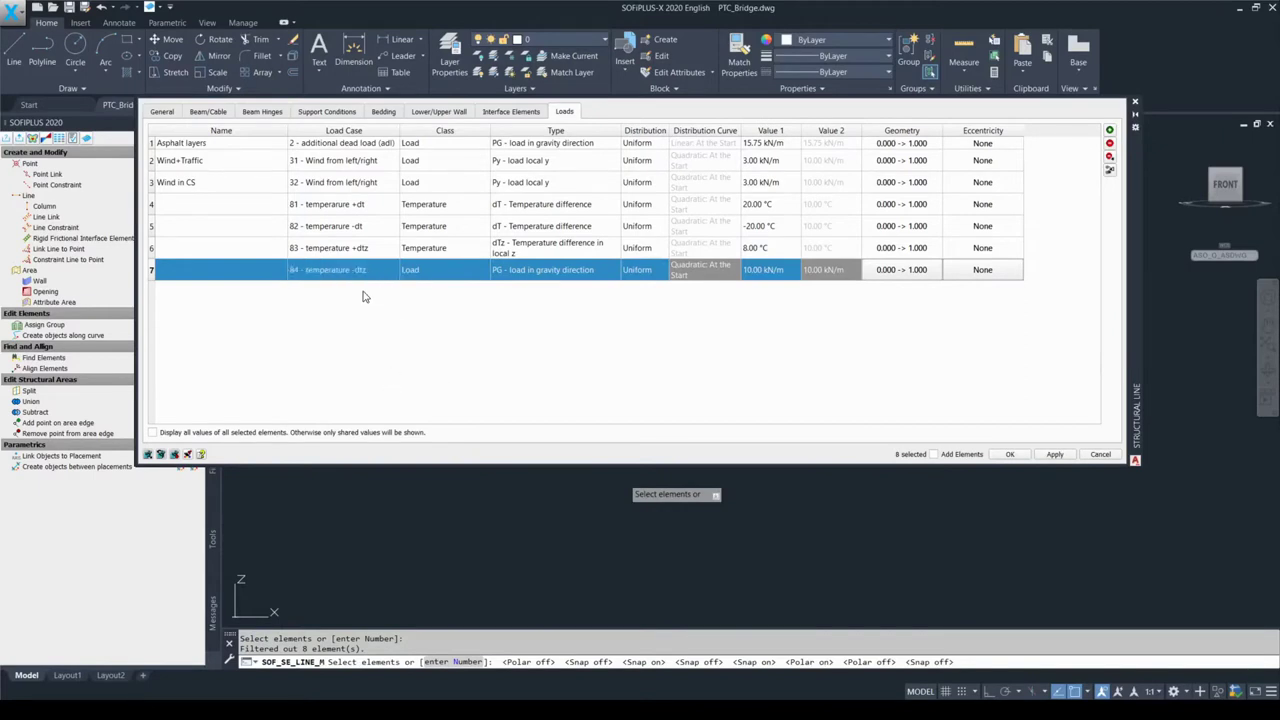
# Step: Set the load in load case 84 to class Temperature and type dTz - Temperature difference in local z
pyautogui.click(463, 272)
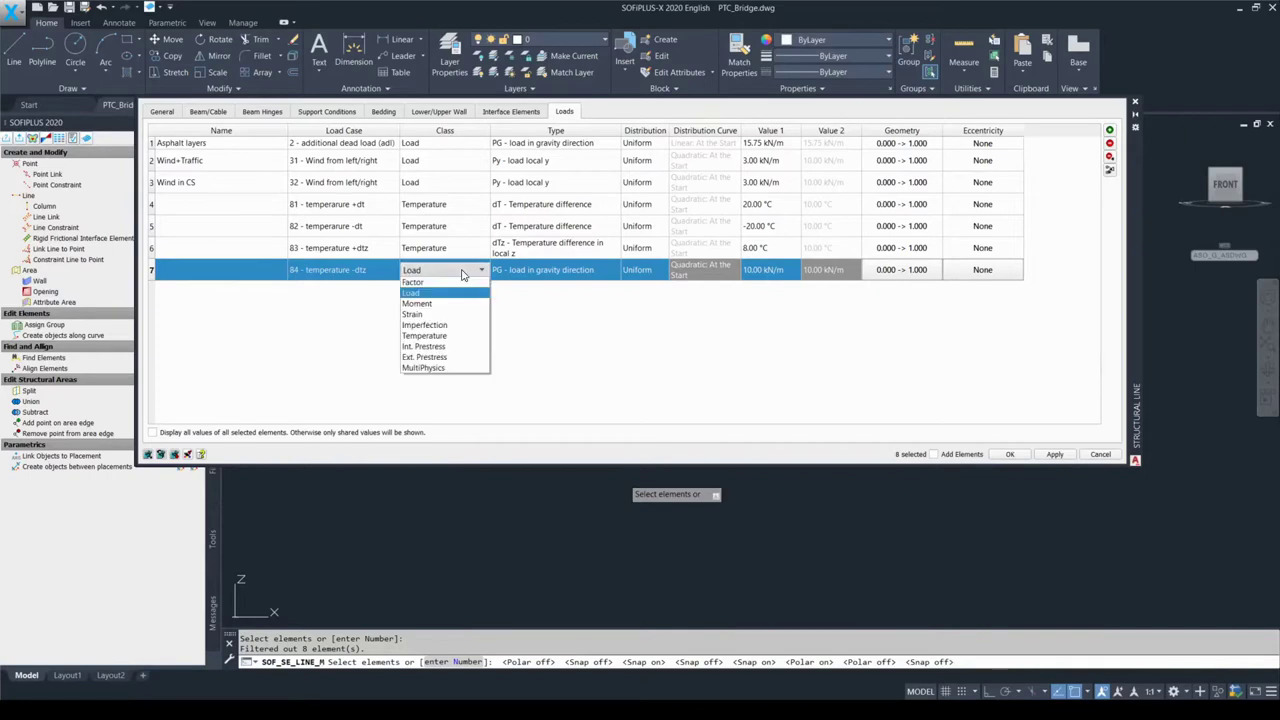
pyautogui.click(457, 335)
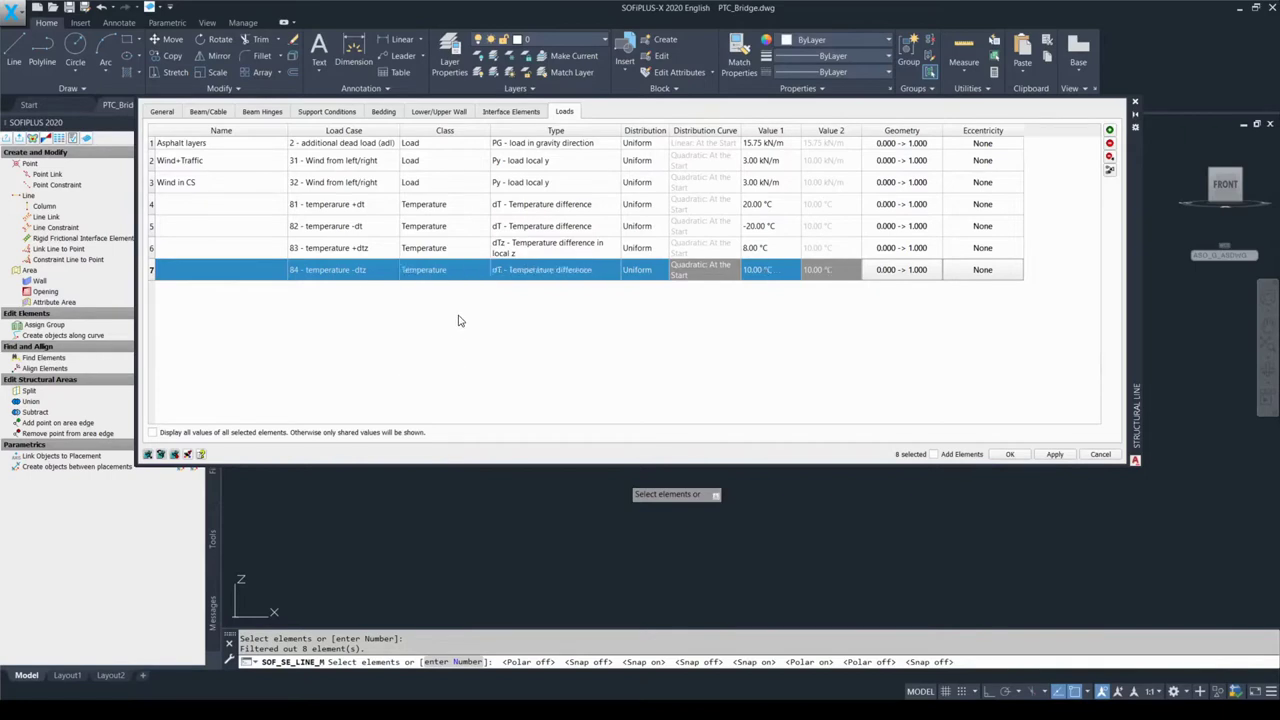
pyautogui.click(585, 280)
pyautogui.click(585, 272)
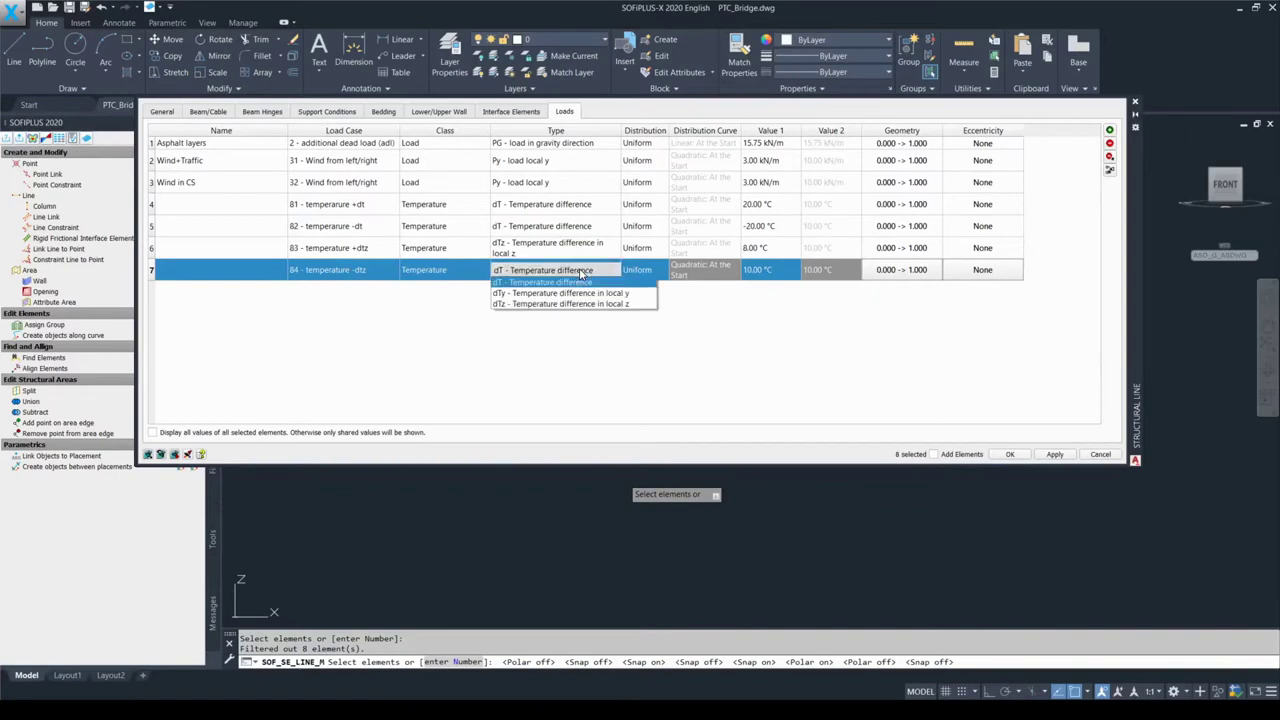
pyautogui.click(580, 306)
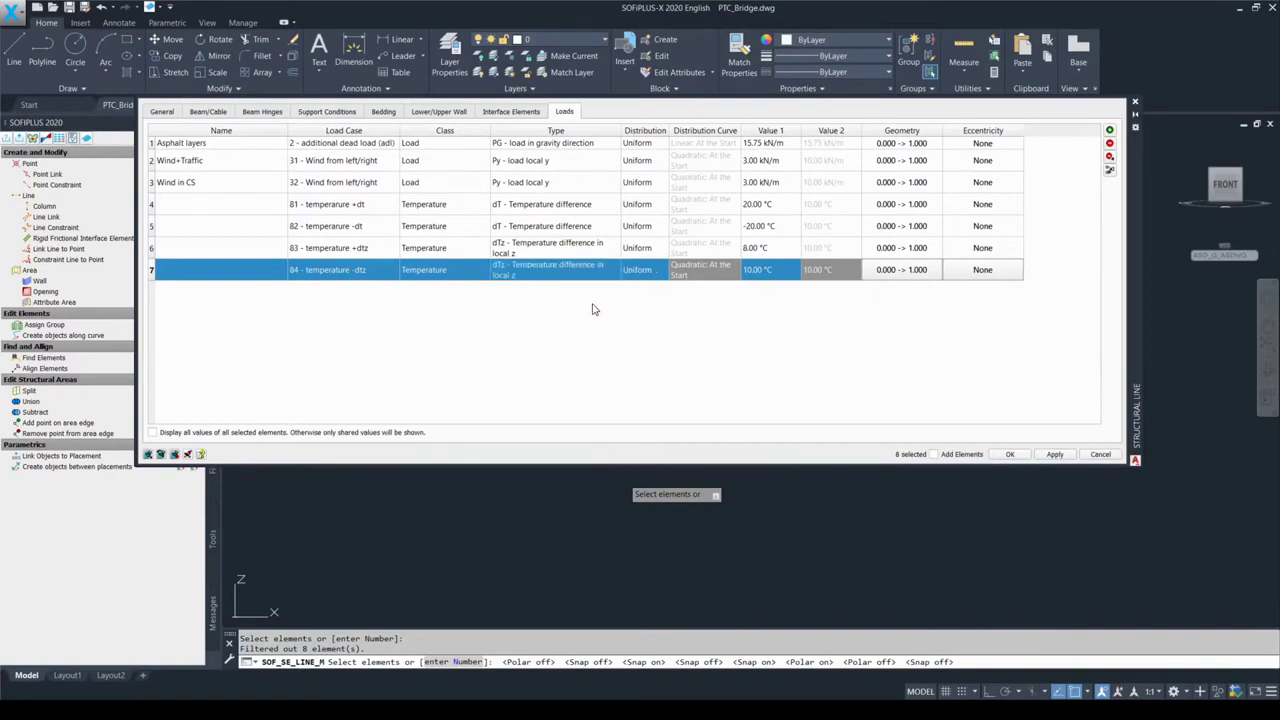
# Step: Set the load in load case 84 to -12.3 °C and apply the complete load list to the selected deck lines
pyautogui.click(759, 278)
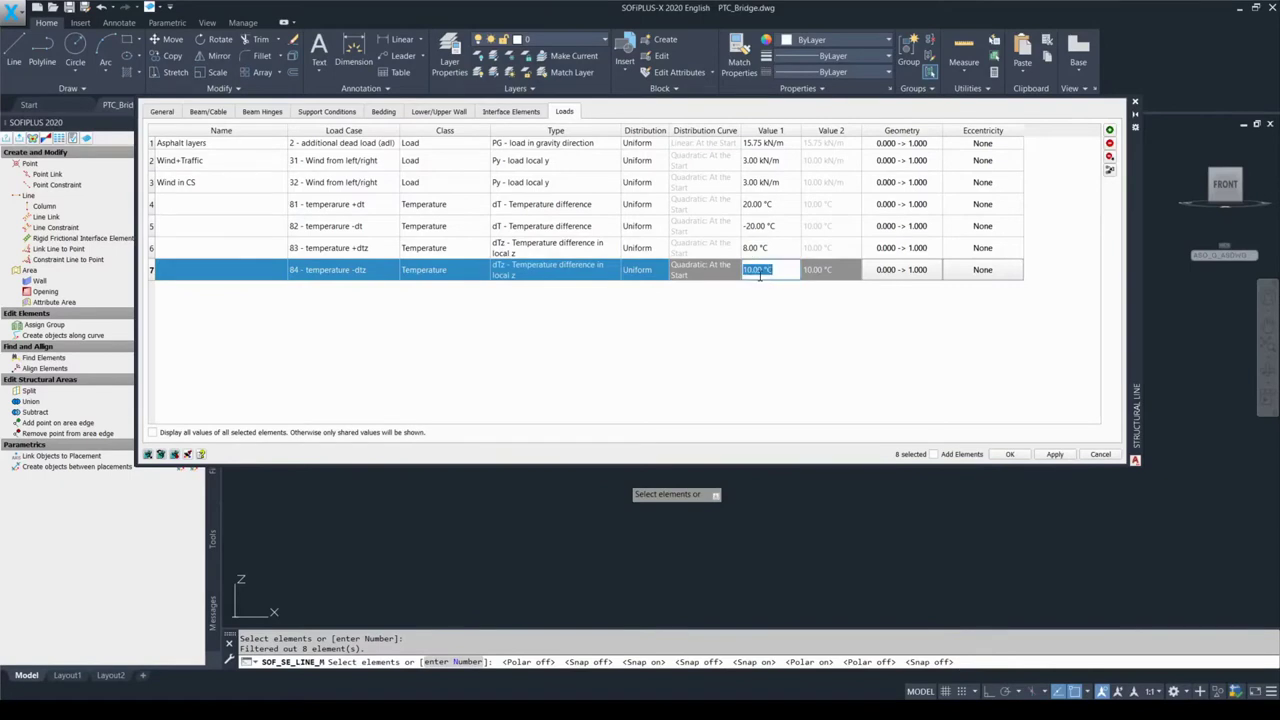
pyautogui.write('-12.3')
pyautogui.click(787, 311)
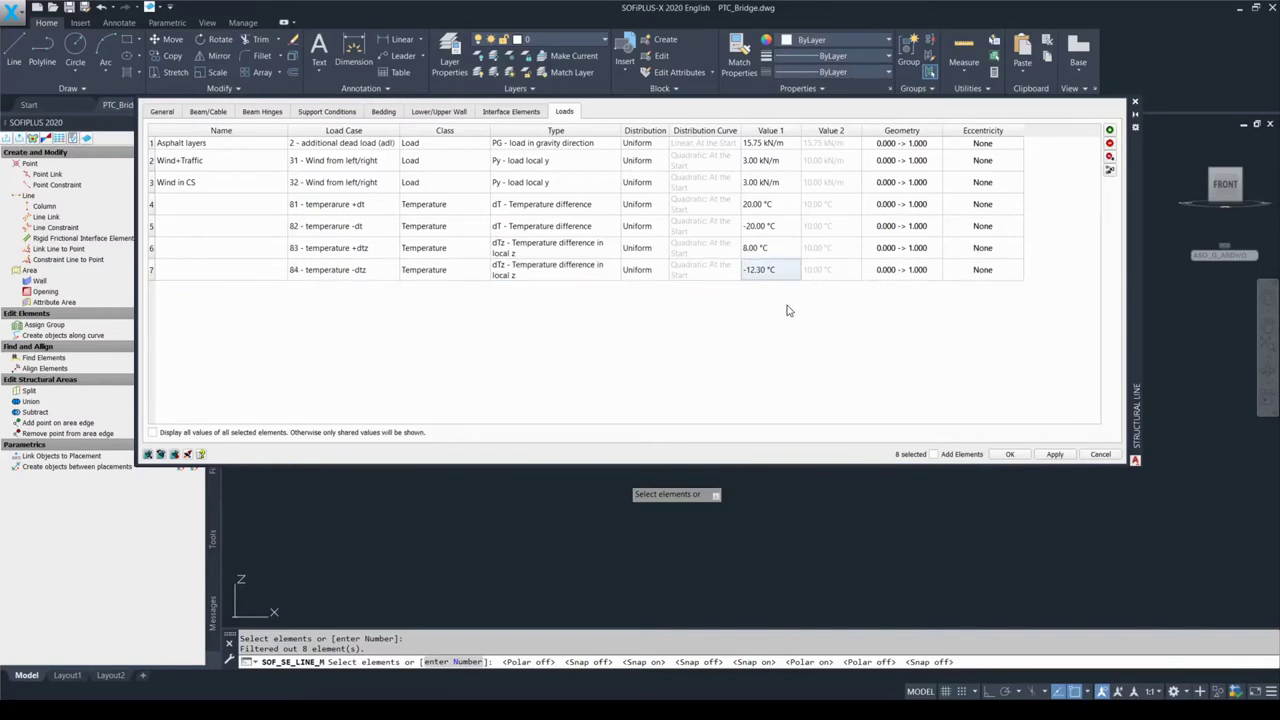
pyautogui.press('alt')
pyautogui.click(1015, 455)
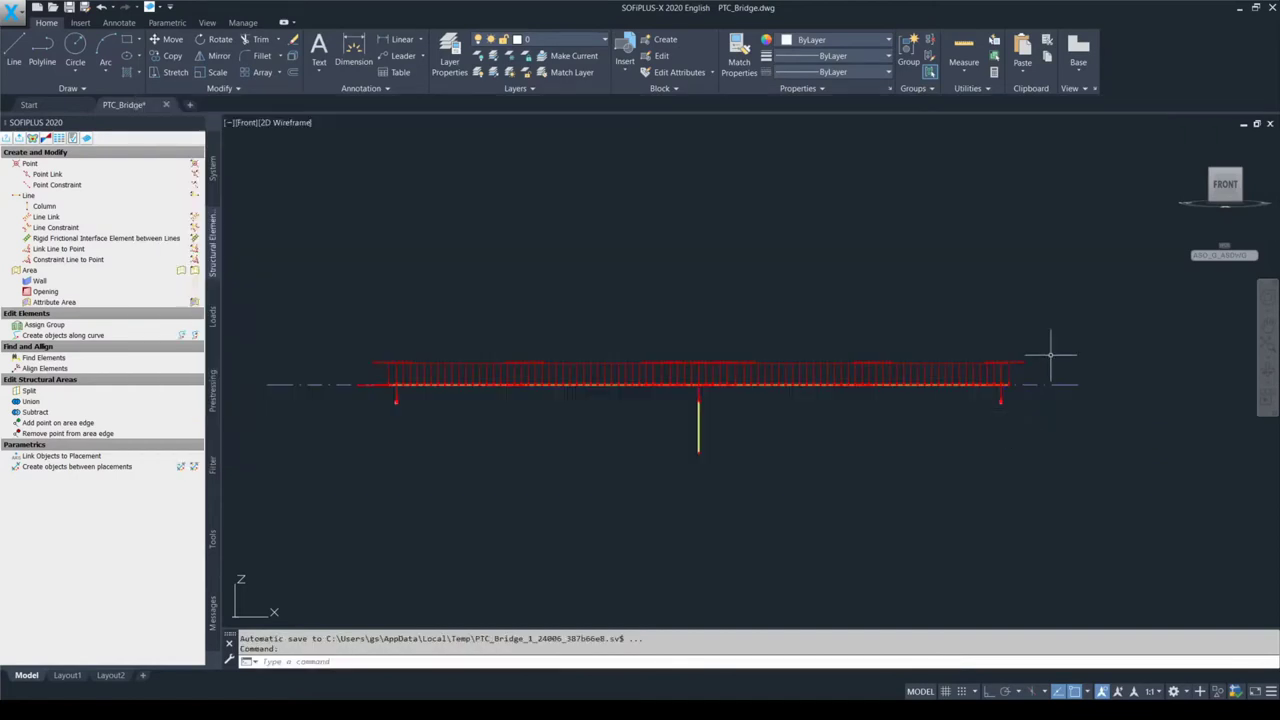
# Step: Examine the load symbols and labels along the bridge deck in the SW Isometric view, close up at the abutment and over the whole bridge
pyautogui.click(1205, 200)
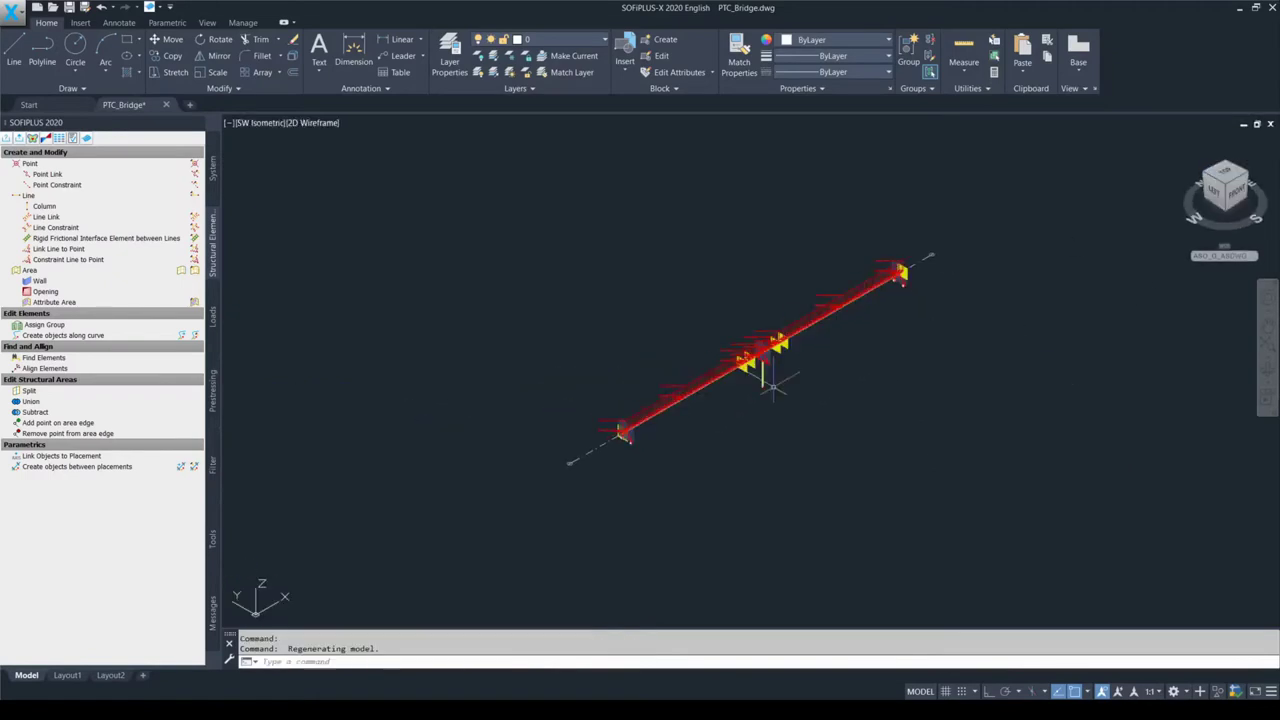
pyautogui.scroll(6, 620, 428)
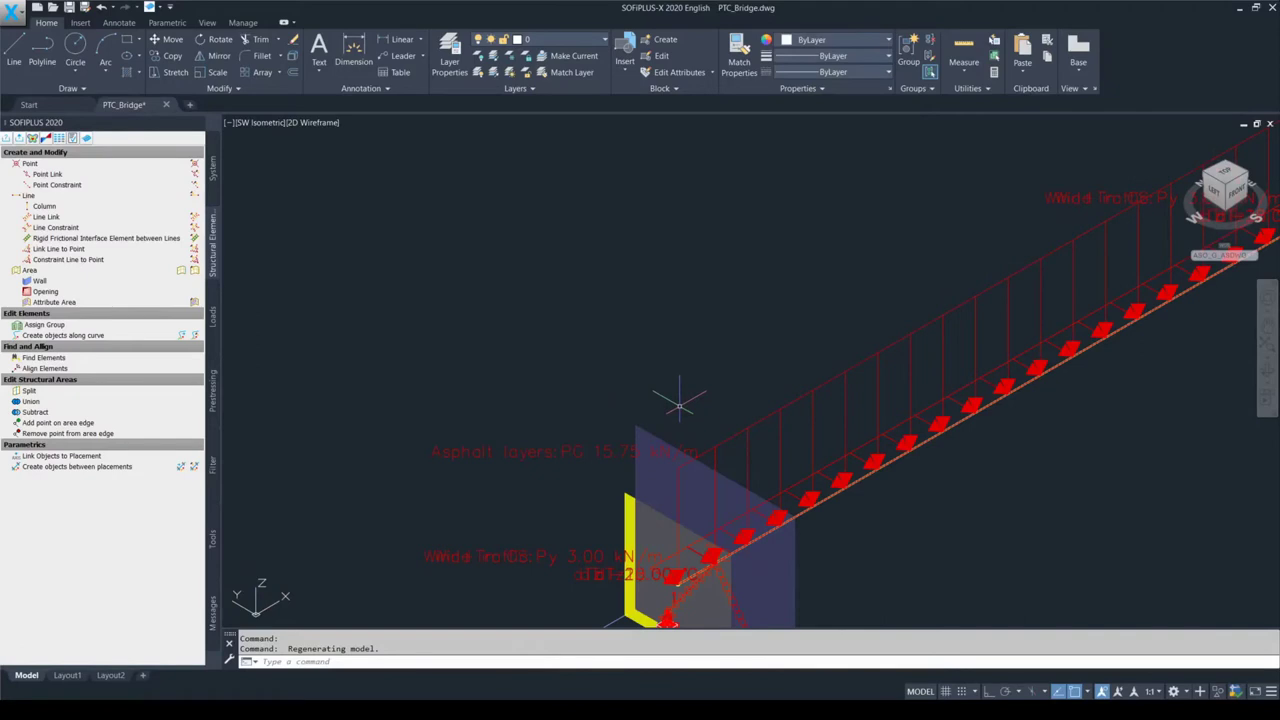
pyautogui.click(551, 488)
pyautogui.press('F9')
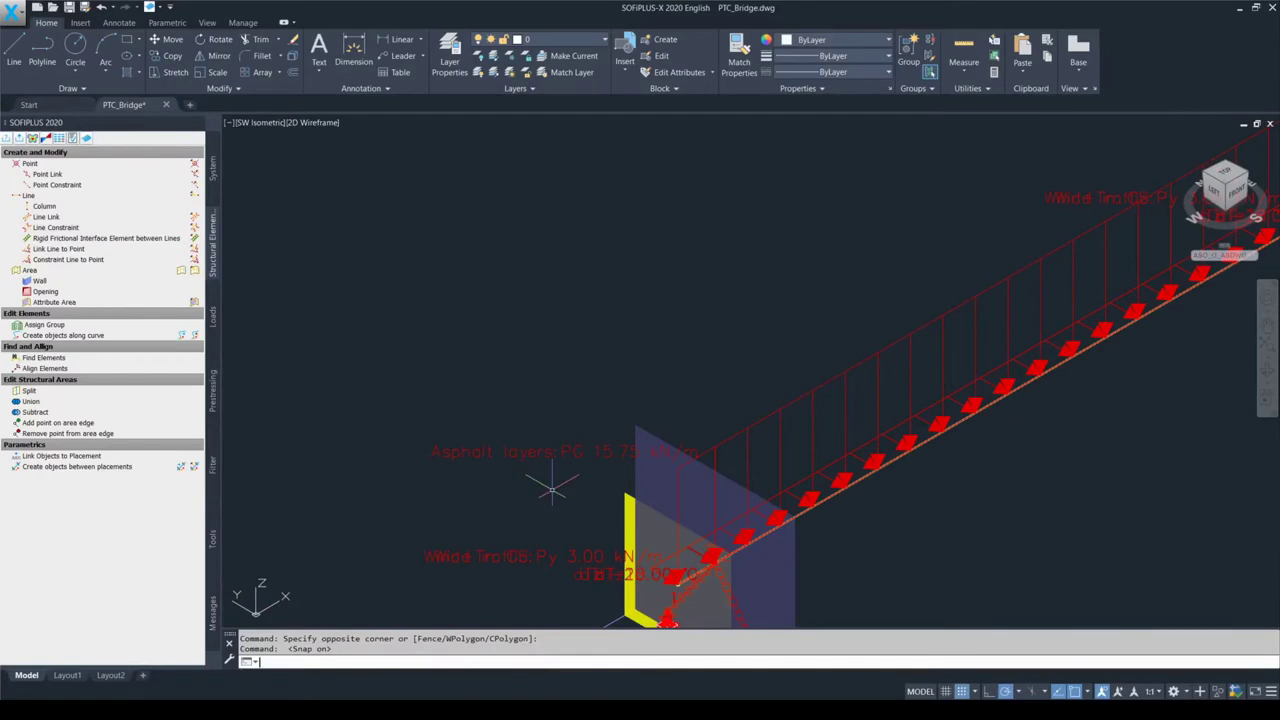
pyautogui.press('F9')
pyautogui.press('F9')
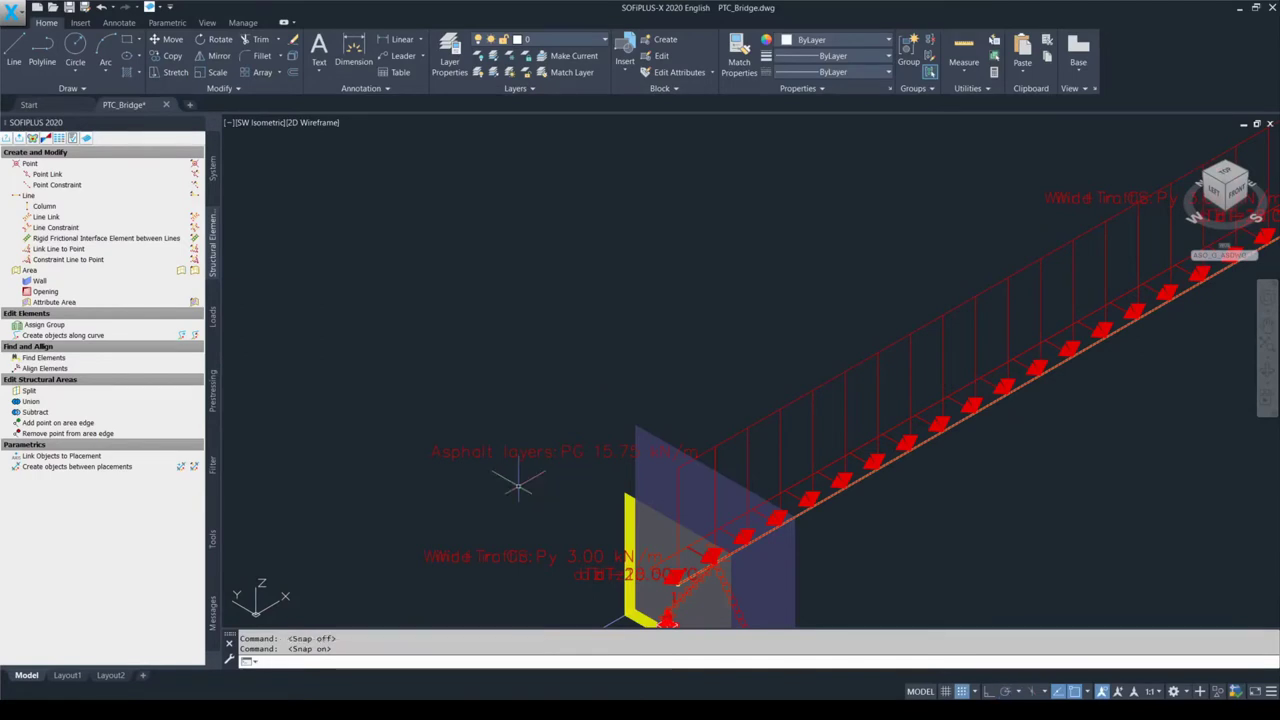
pyautogui.press('F10')
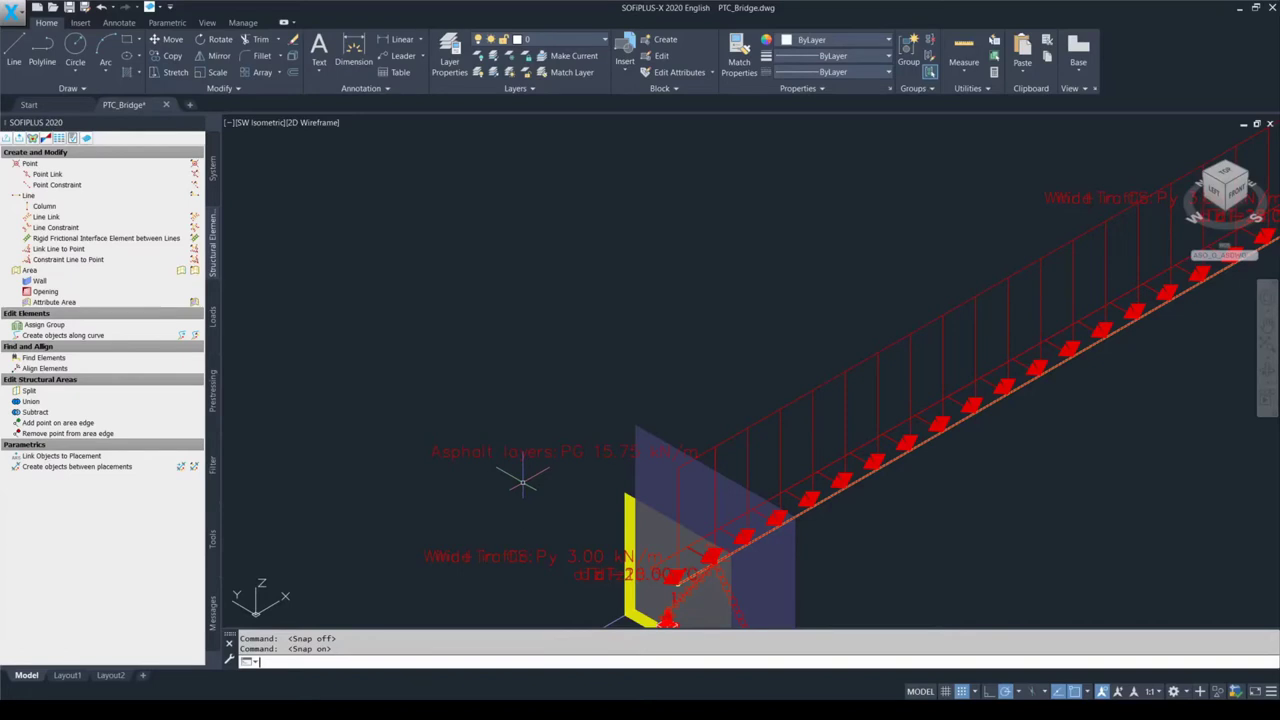
pyautogui.press('F10')
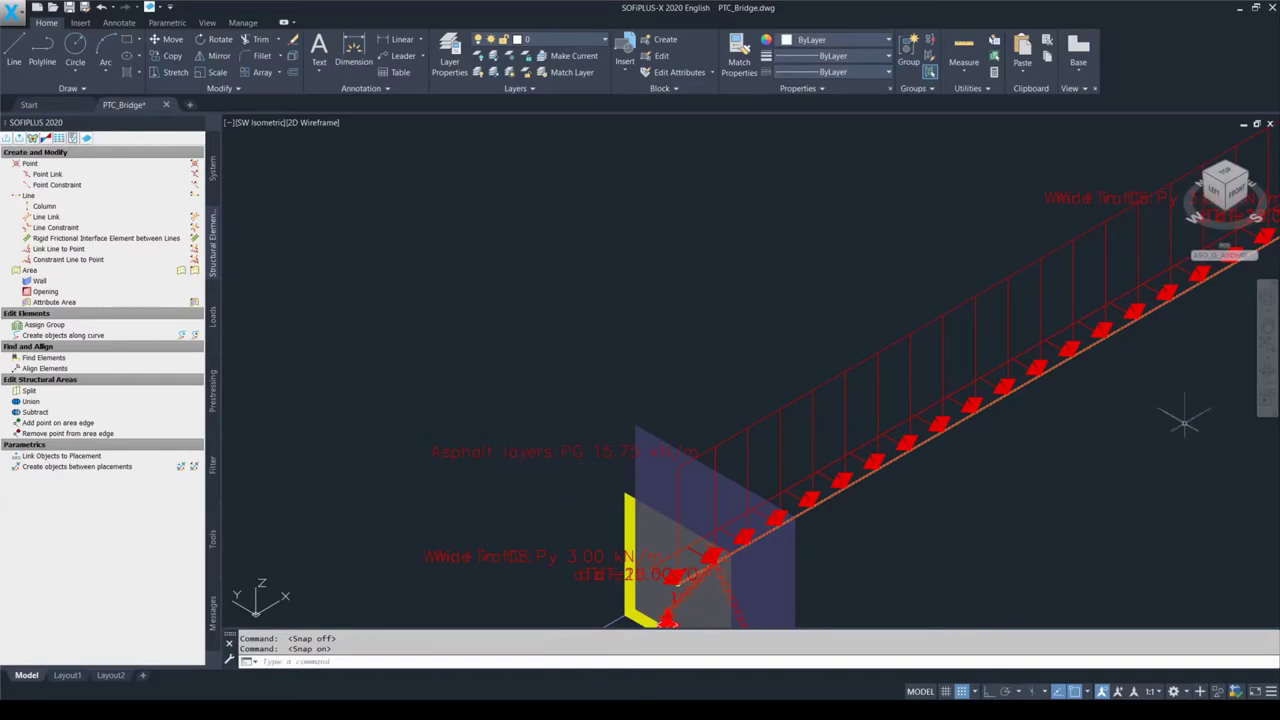
pyautogui.scroll(-2, 1268, 352)
pyautogui.middleClick(1268, 352)
pyautogui.middleClick(1268, 352)
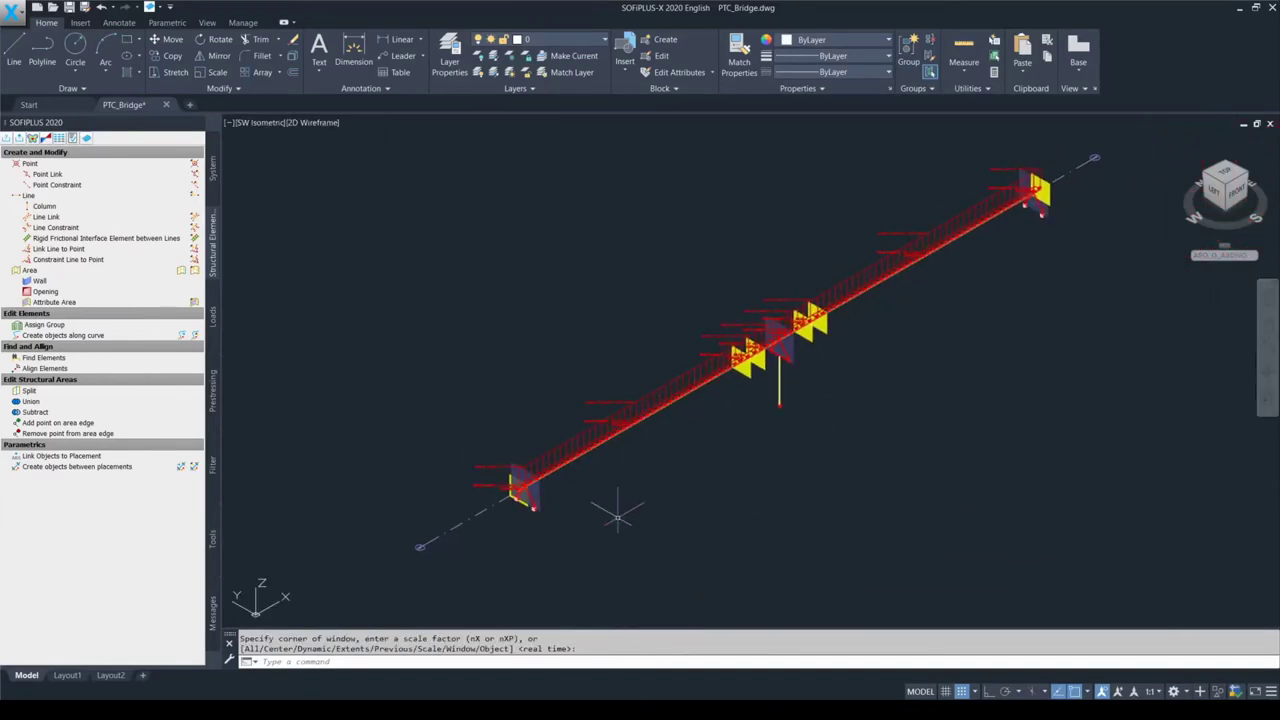
# Step: Open the two support points under the beginning abutment together for modification of their structural point properties
pyautogui.press('F9')
pyautogui.press('F9')
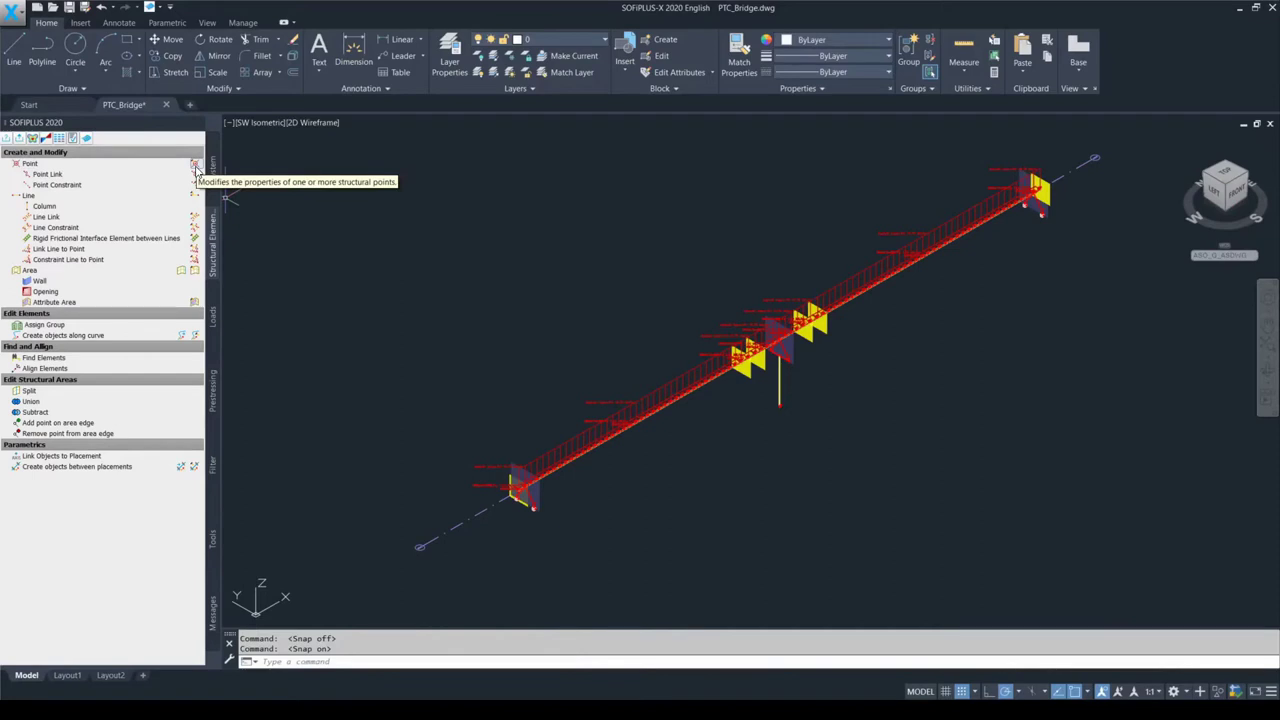
pyautogui.click(196, 172)
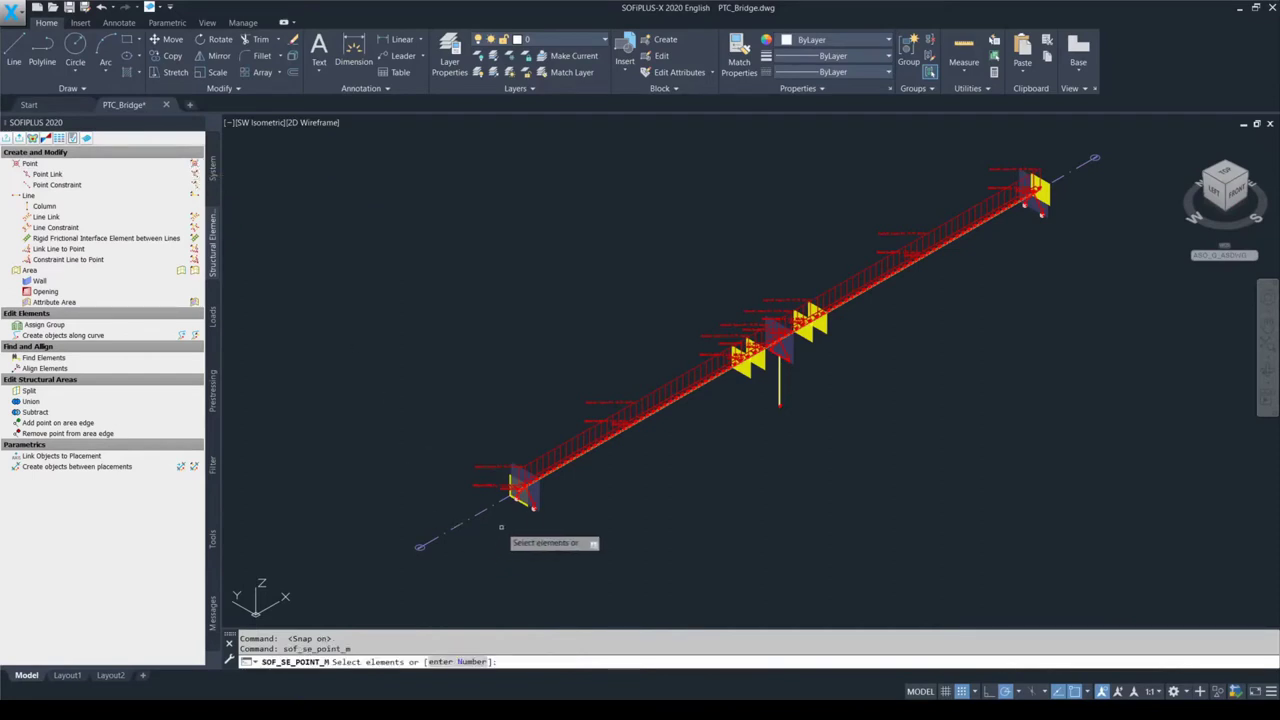
pyautogui.scroll(5, 503, 520)
pyautogui.scroll(4, 551, 500)
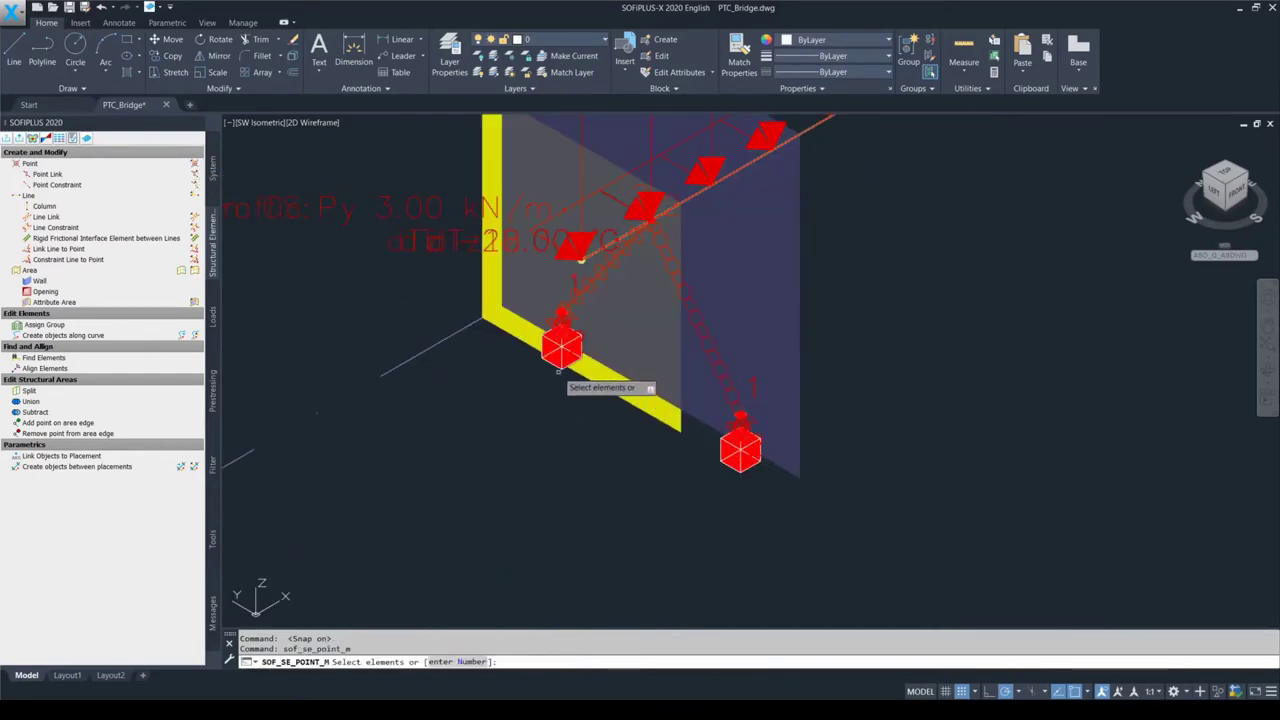
pyautogui.click(559, 362)
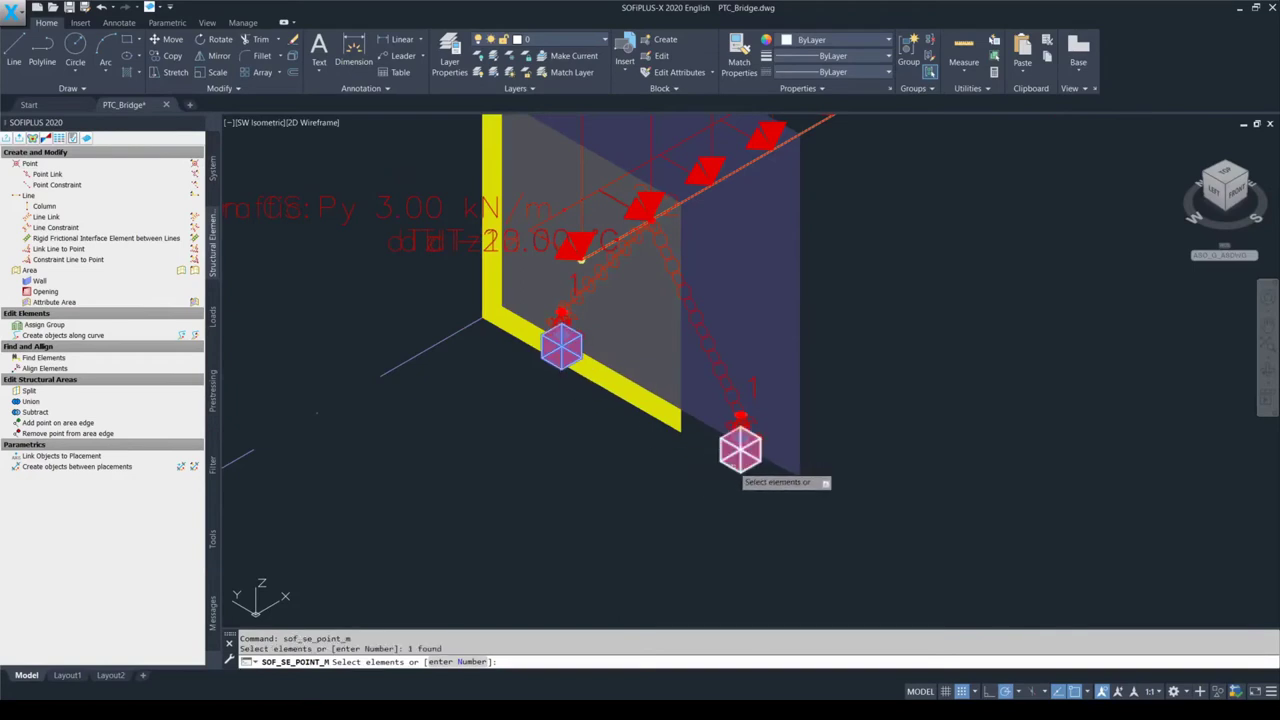
pyautogui.click(740, 452)
pyautogui.press('F9')
pyautogui.press('F9')
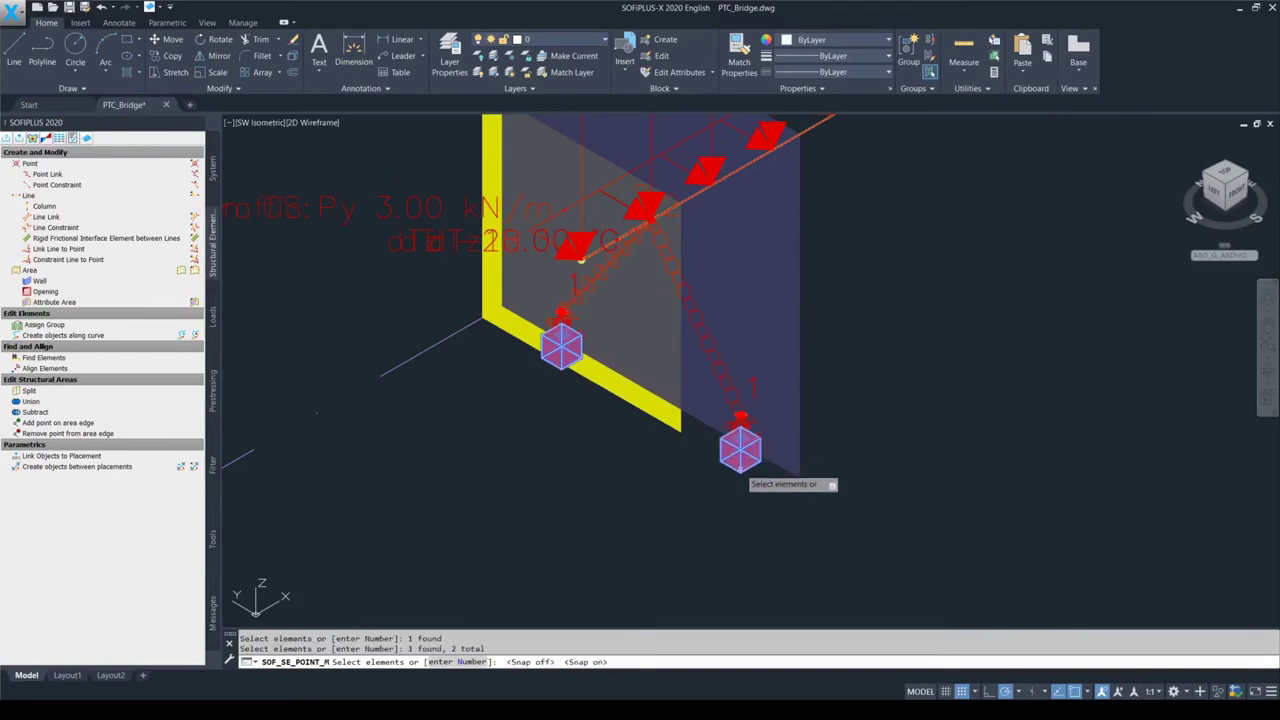
pyautogui.press('Return')
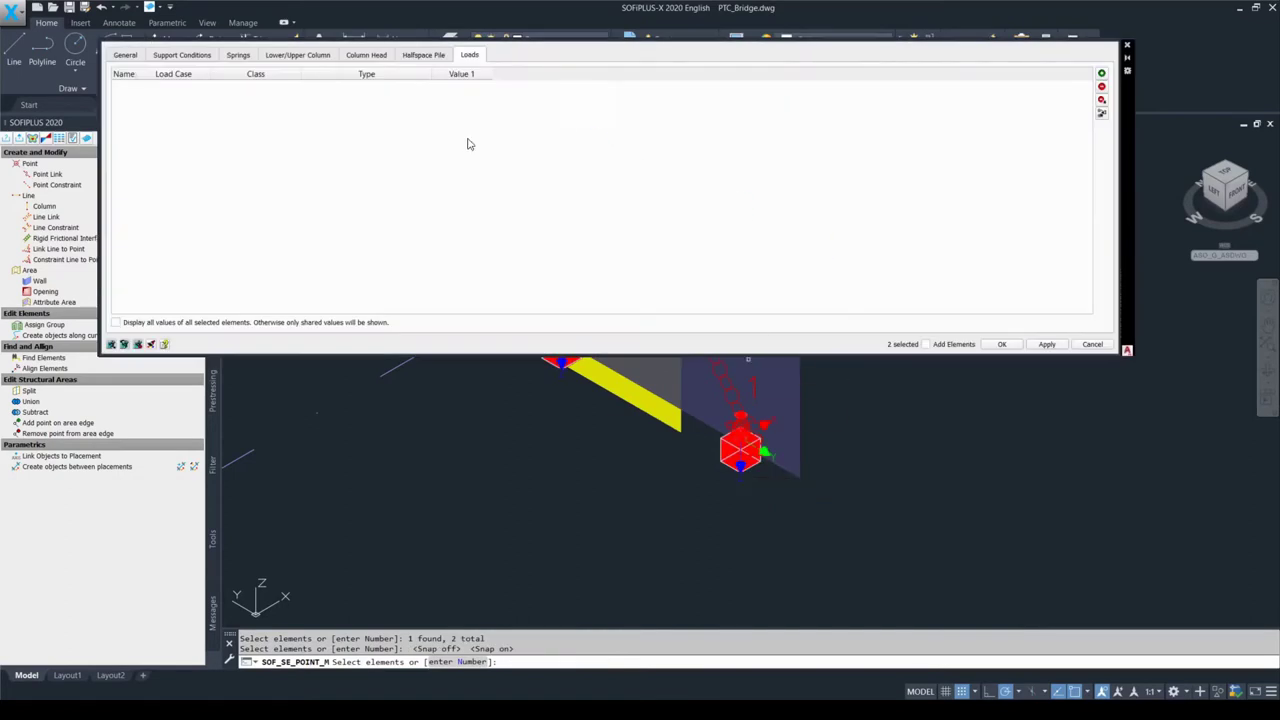
# Step: Add a load to the two abutment support points and assign it to load case 51 - settlement abutment beginning
pyautogui.click(137, 58)
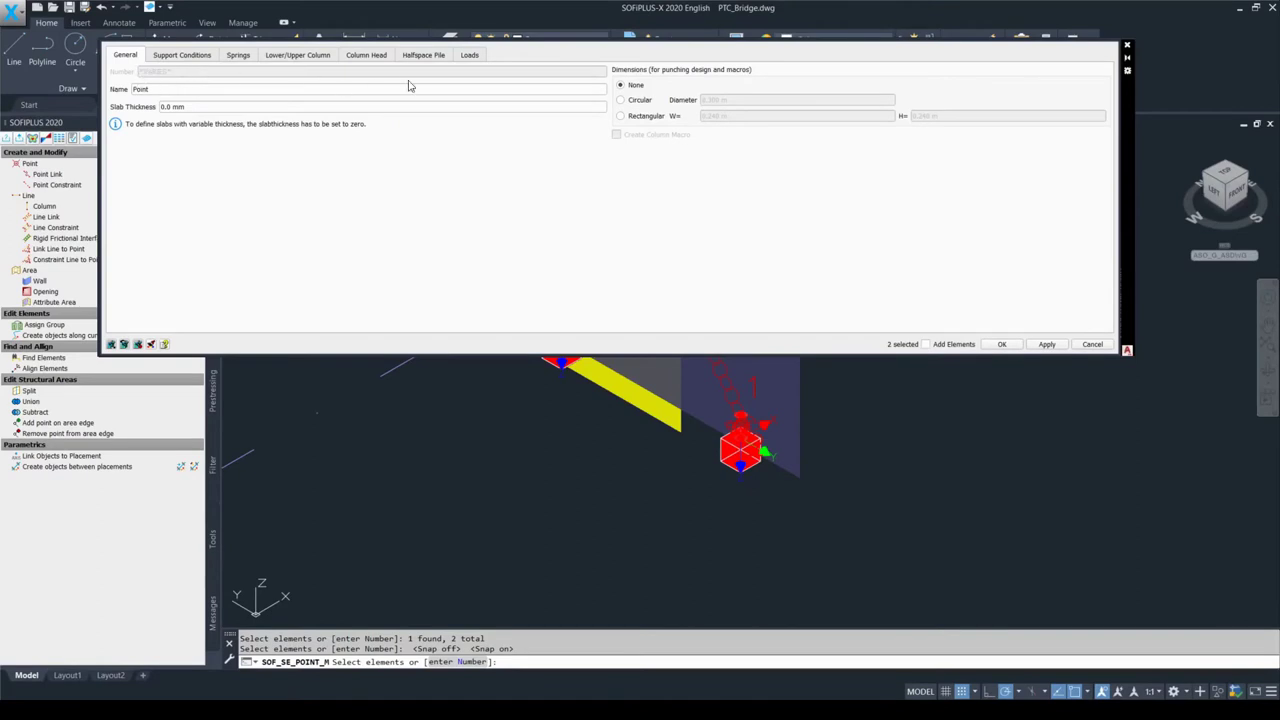
pyautogui.click(470, 56)
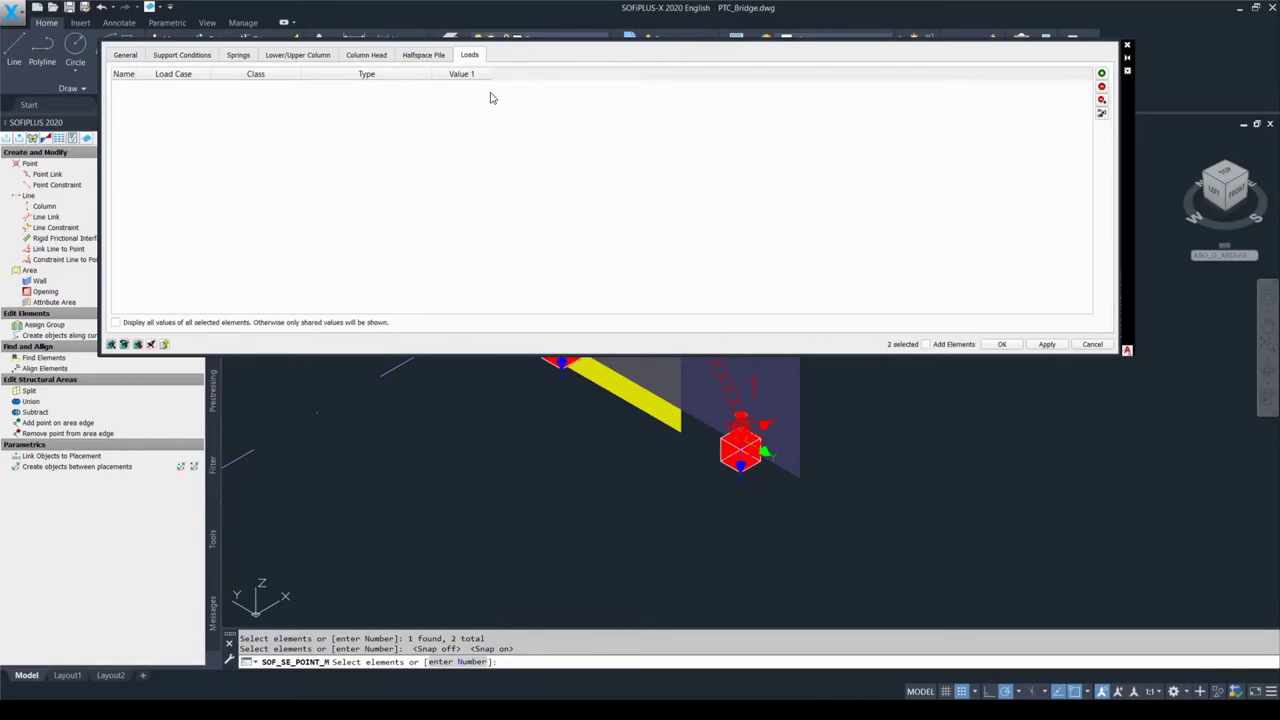
pyautogui.click(1102, 75)
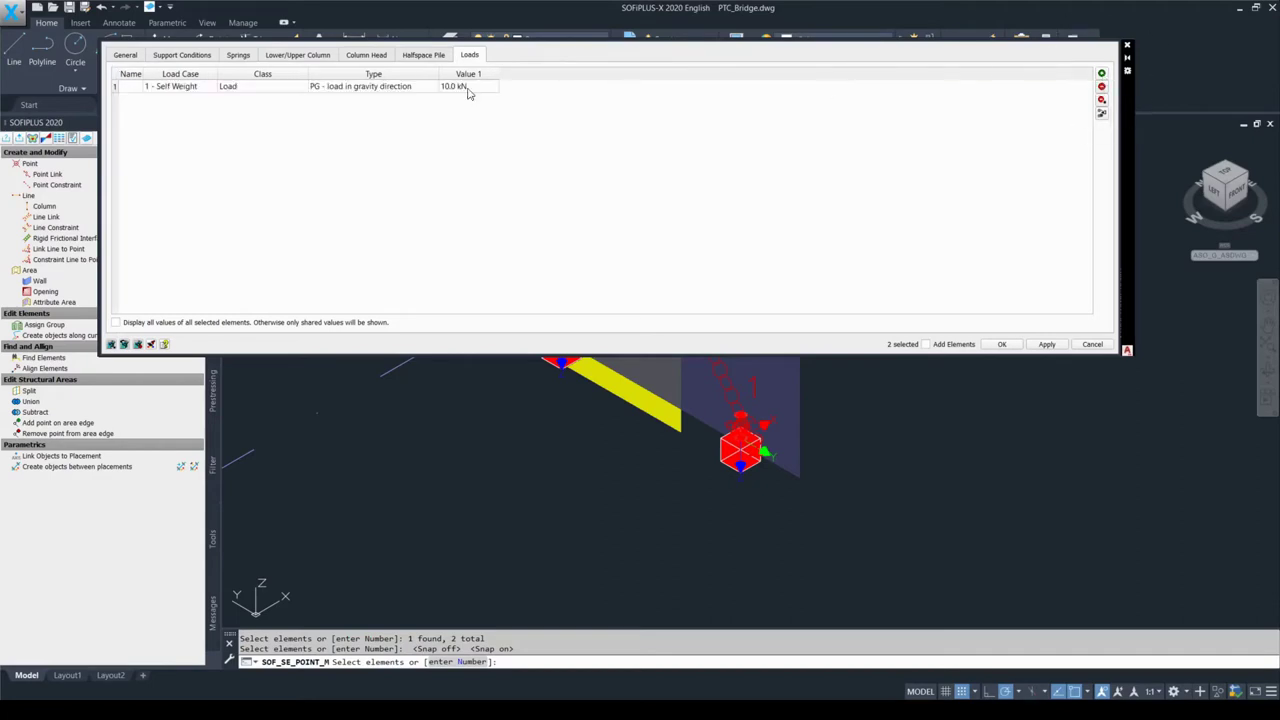
pyautogui.click(208, 93)
pyautogui.click(208, 92)
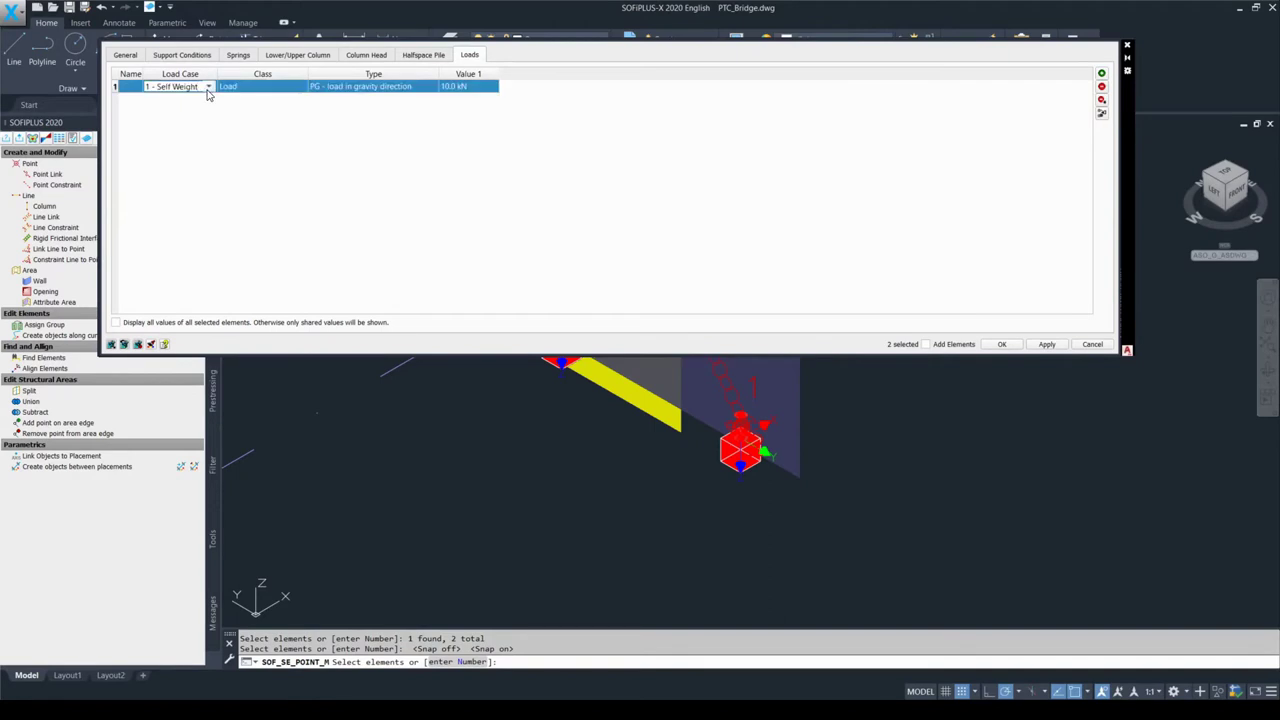
pyautogui.click(208, 87)
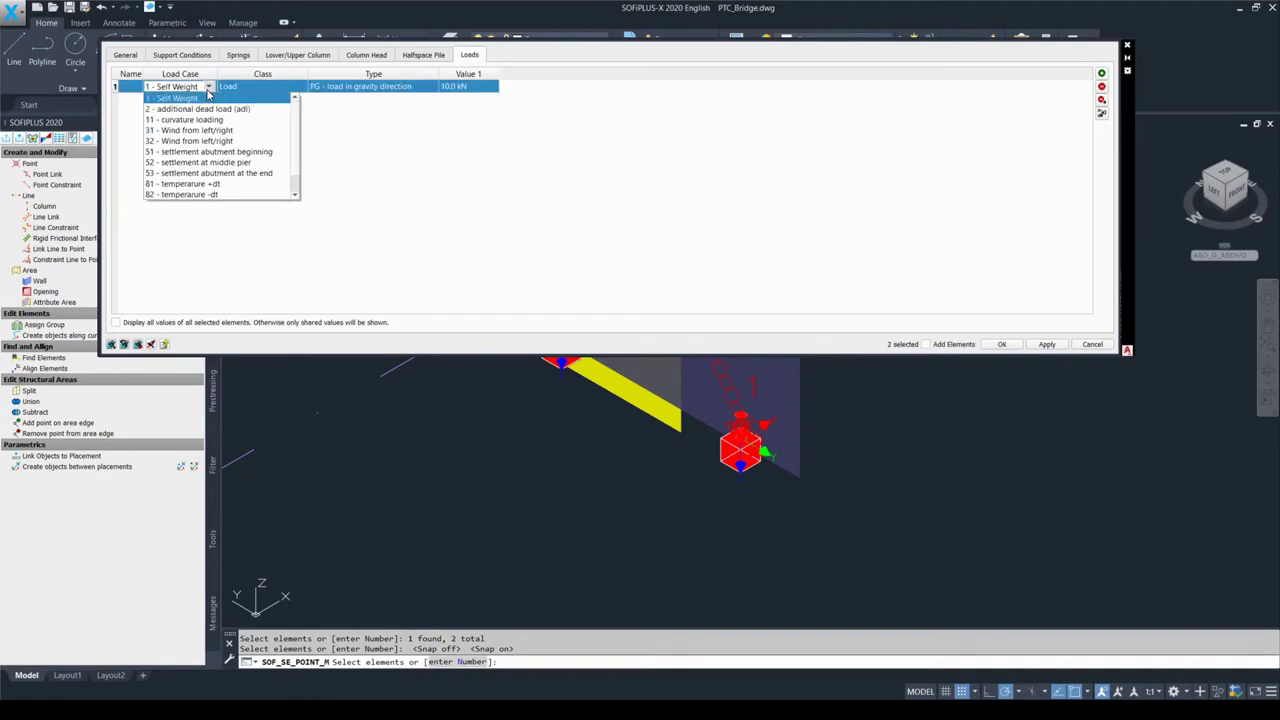
pyautogui.click(219, 152)
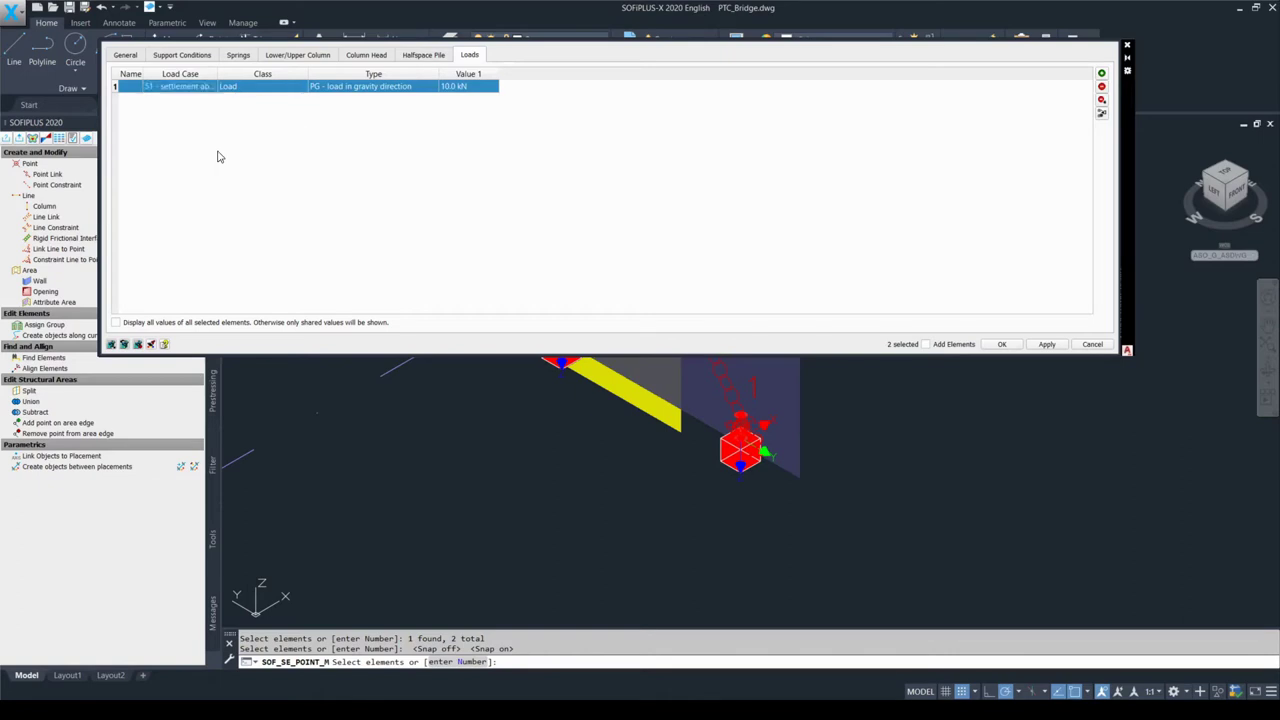
# Step: Set the load in load case 51 to class Displacement and type WZZ - displacement global z
pyautogui.click(283, 89)
pyautogui.click(283, 89)
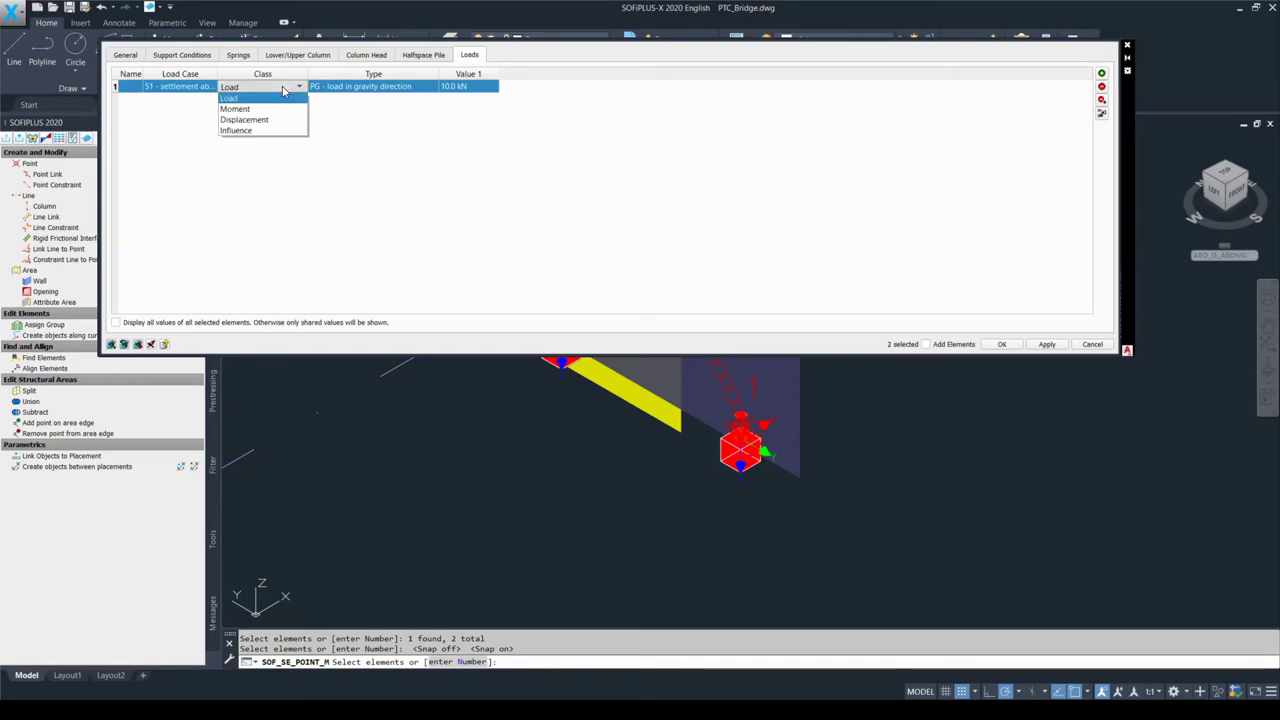
pyautogui.click(272, 119)
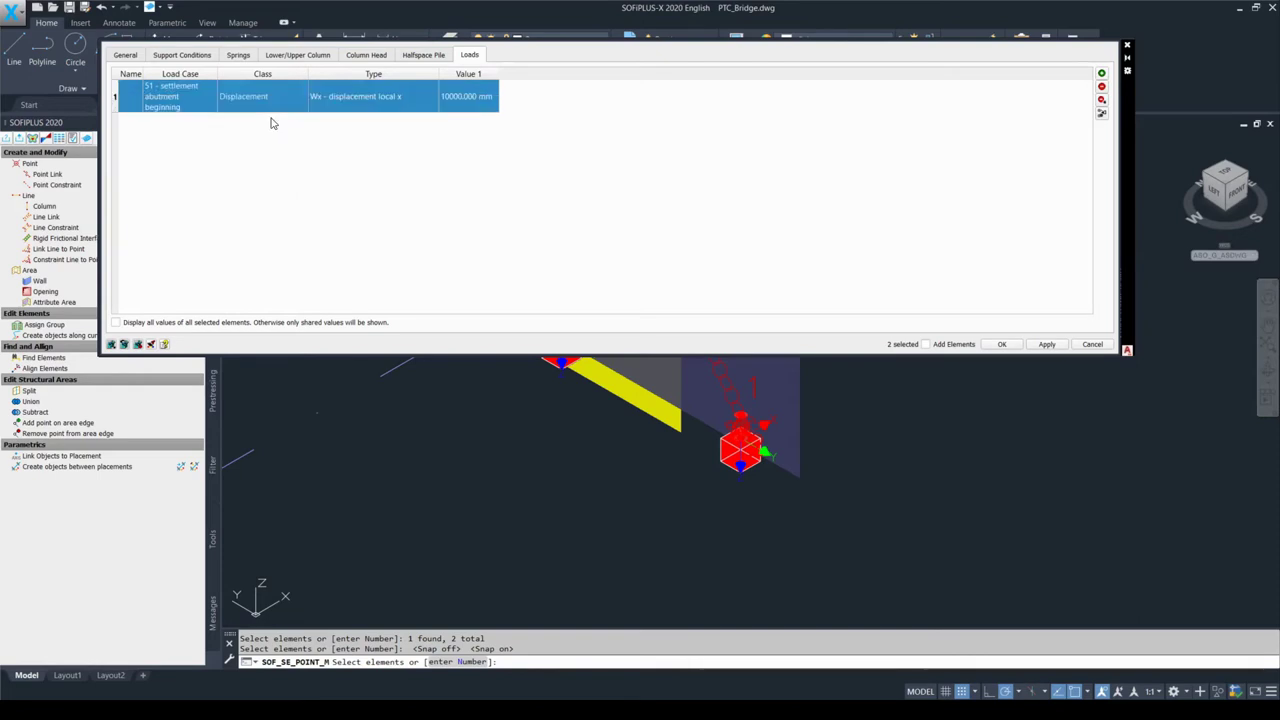
pyautogui.click(399, 101)
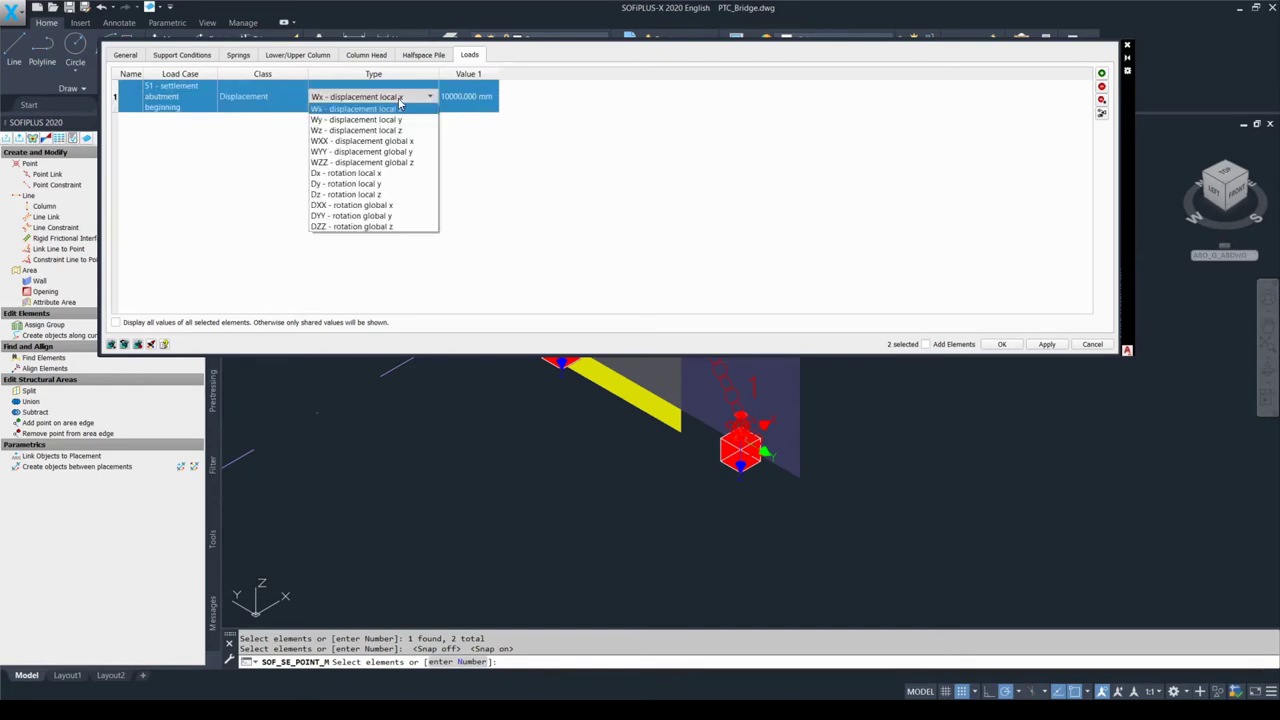
pyautogui.click(405, 162)
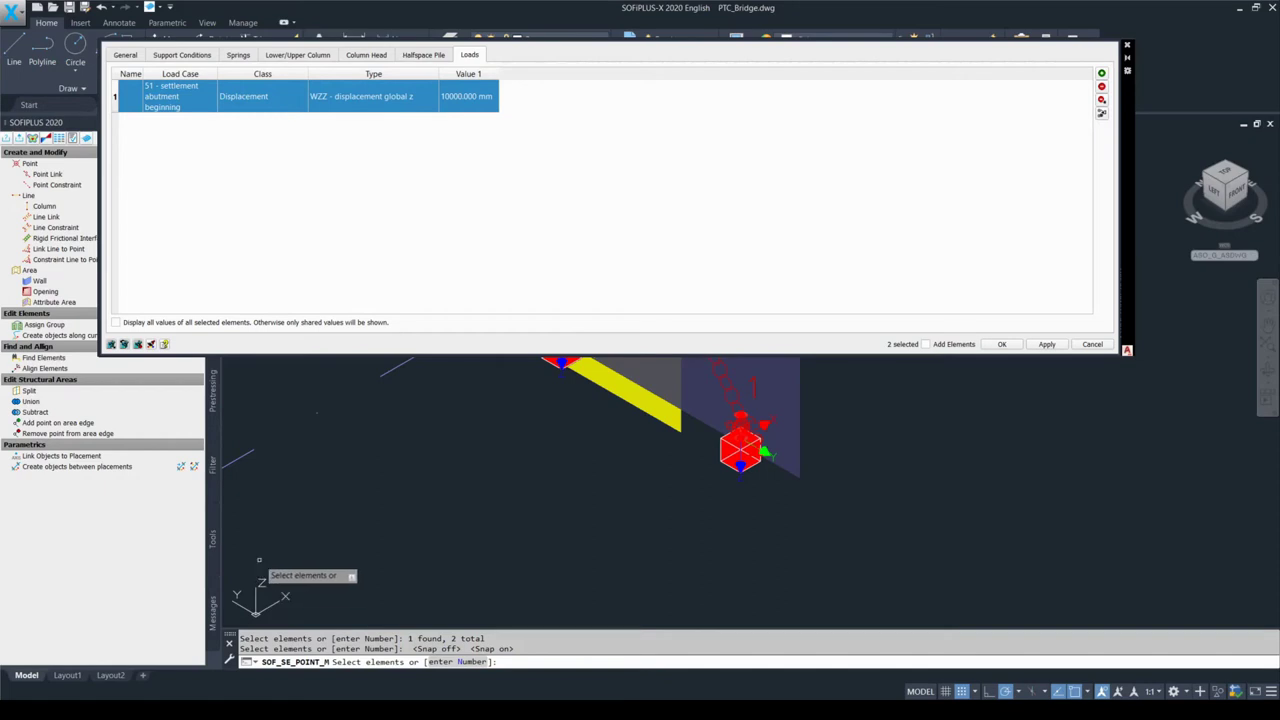
# Step: Set the displacement in load case 51 to -10 mm and apply it to both abutment support points
pyautogui.click(453, 100)
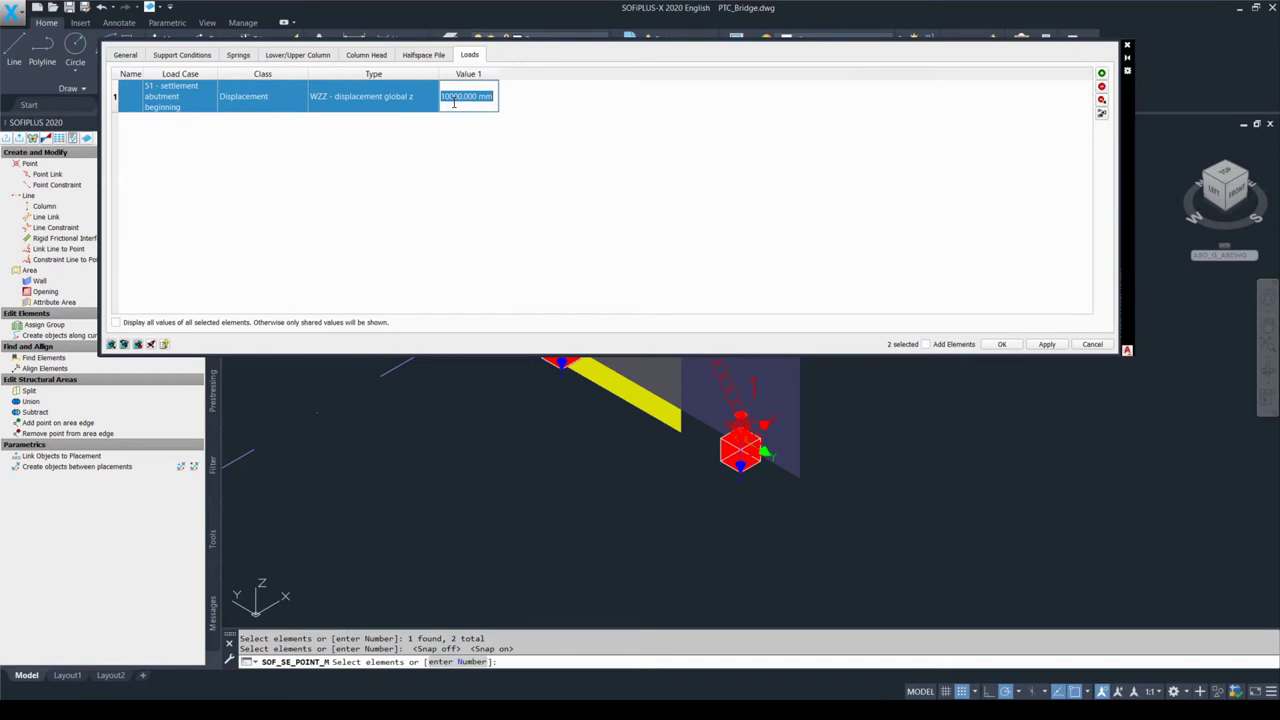
pyautogui.press('BackSpace')
pyautogui.write('-10')
pyautogui.click(477, 155)
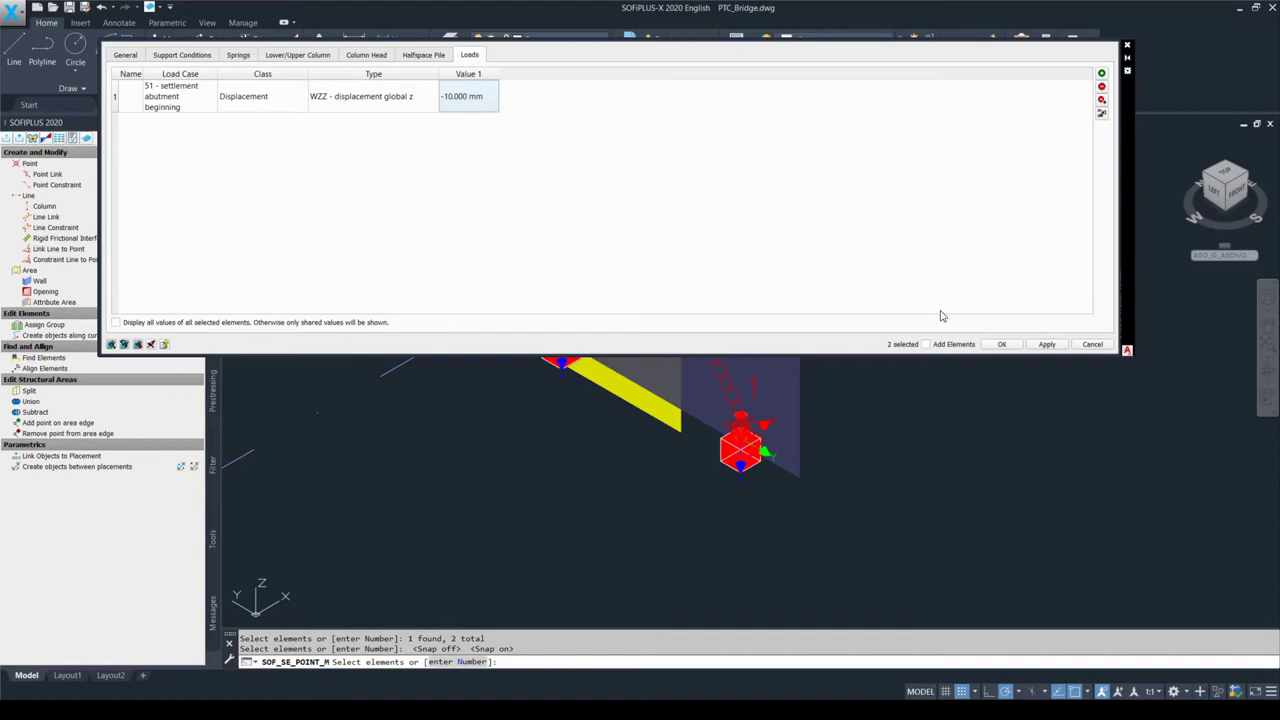
pyautogui.click(1001, 344)
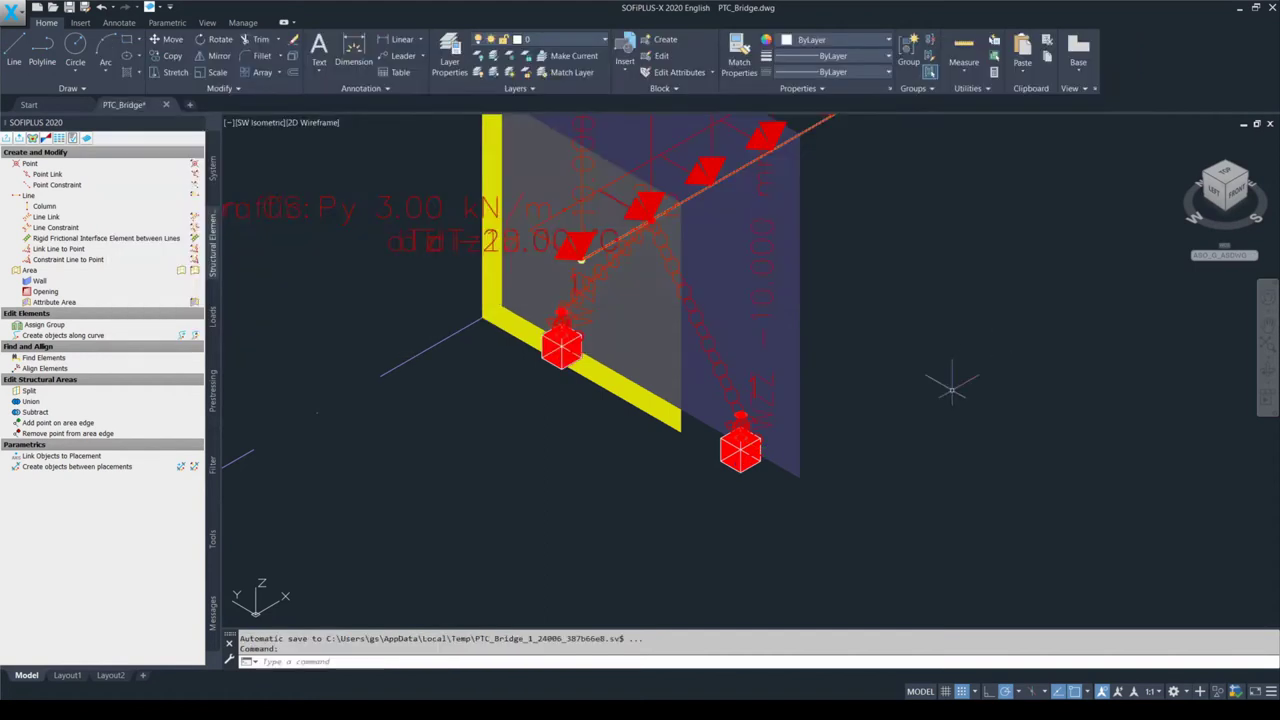
# Step: Examine the displacement load labels at the two support points of the beginning abutment
pyautogui.press('F10')
pyautogui.press('F9')
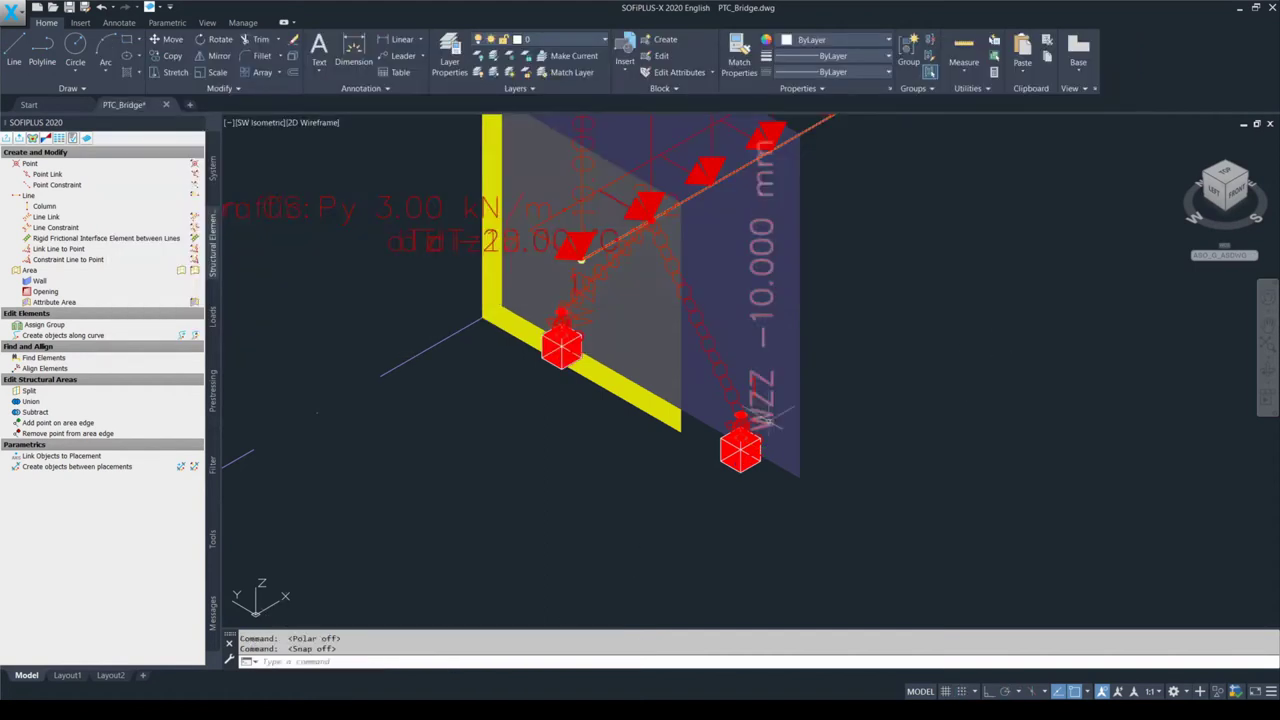
pyautogui.click(765, 405)
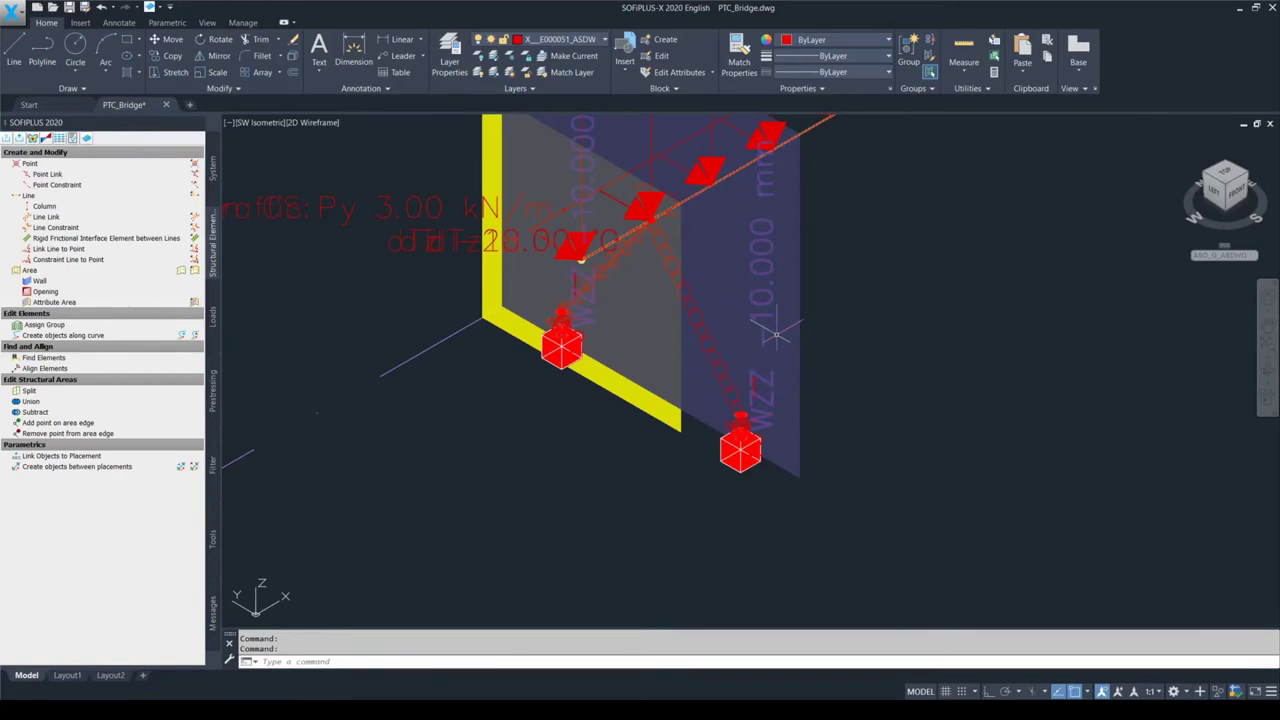
pyautogui.press('F10')
pyautogui.press('F9')
pyautogui.press('Escape')
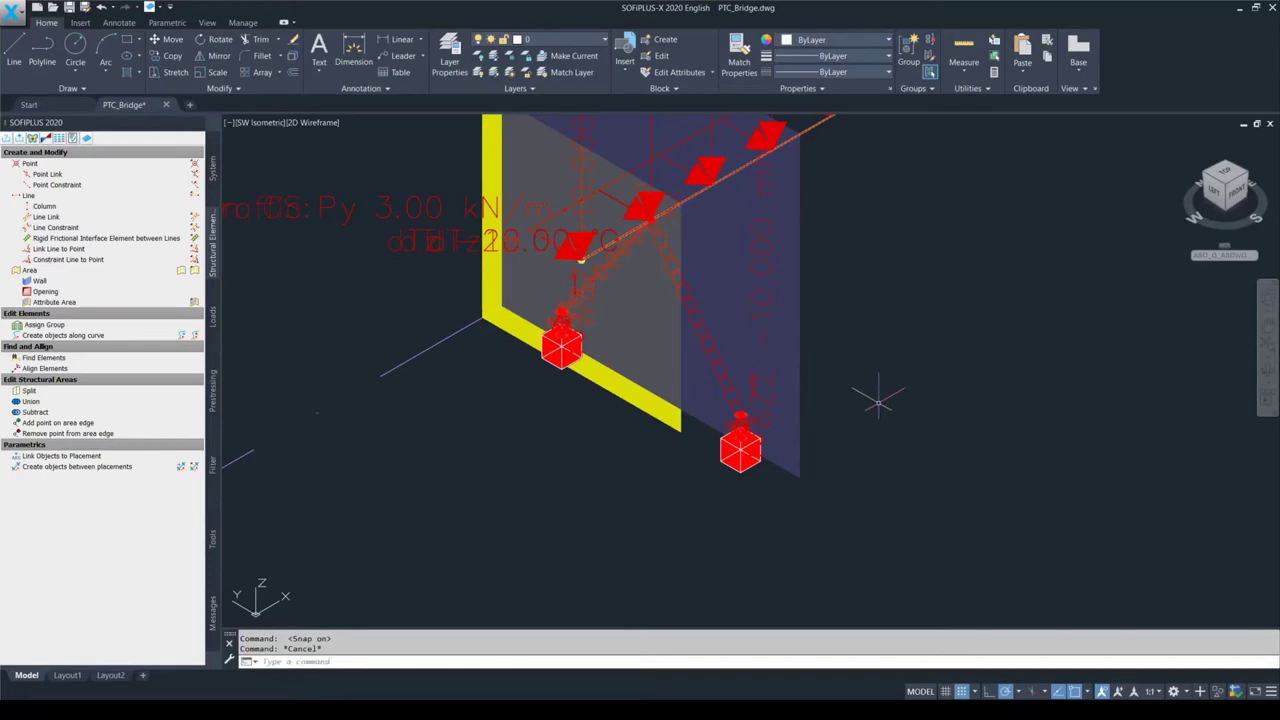
# Step: Open the support point at the base of the middle pier for modification of its loads
pyautogui.press('F10')
pyautogui.press('F9')
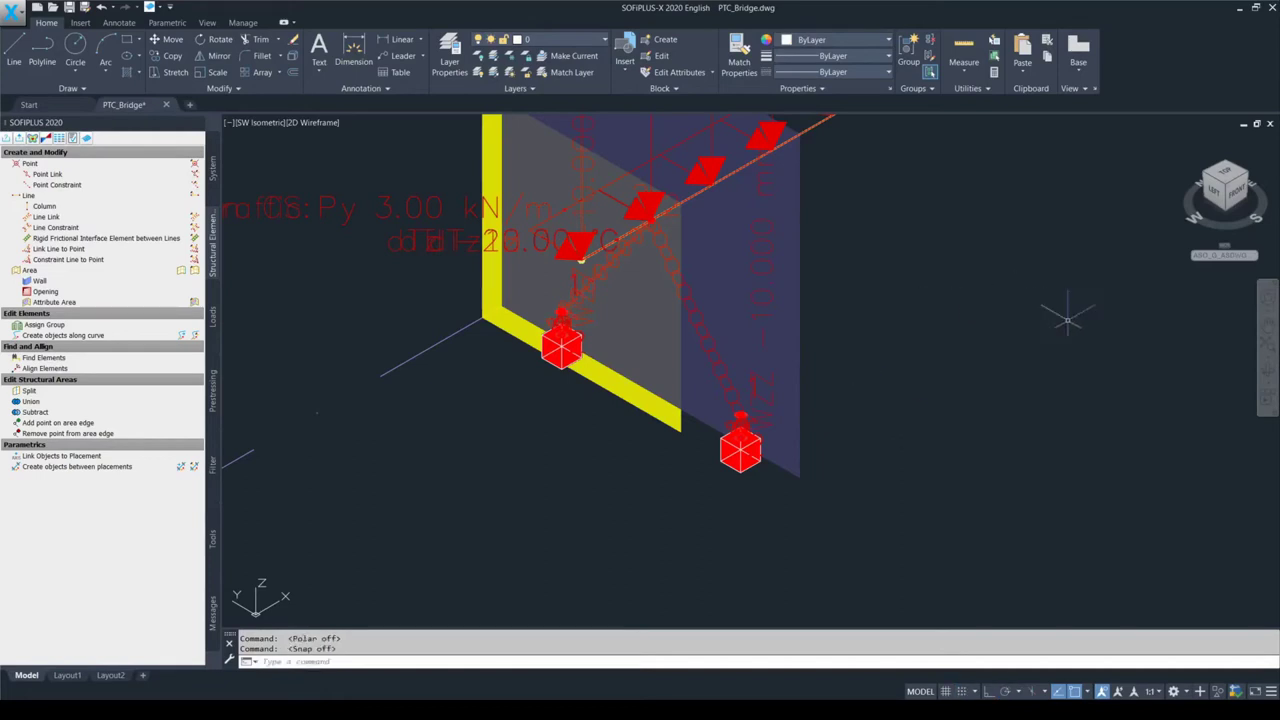
pyautogui.click(1268, 346)
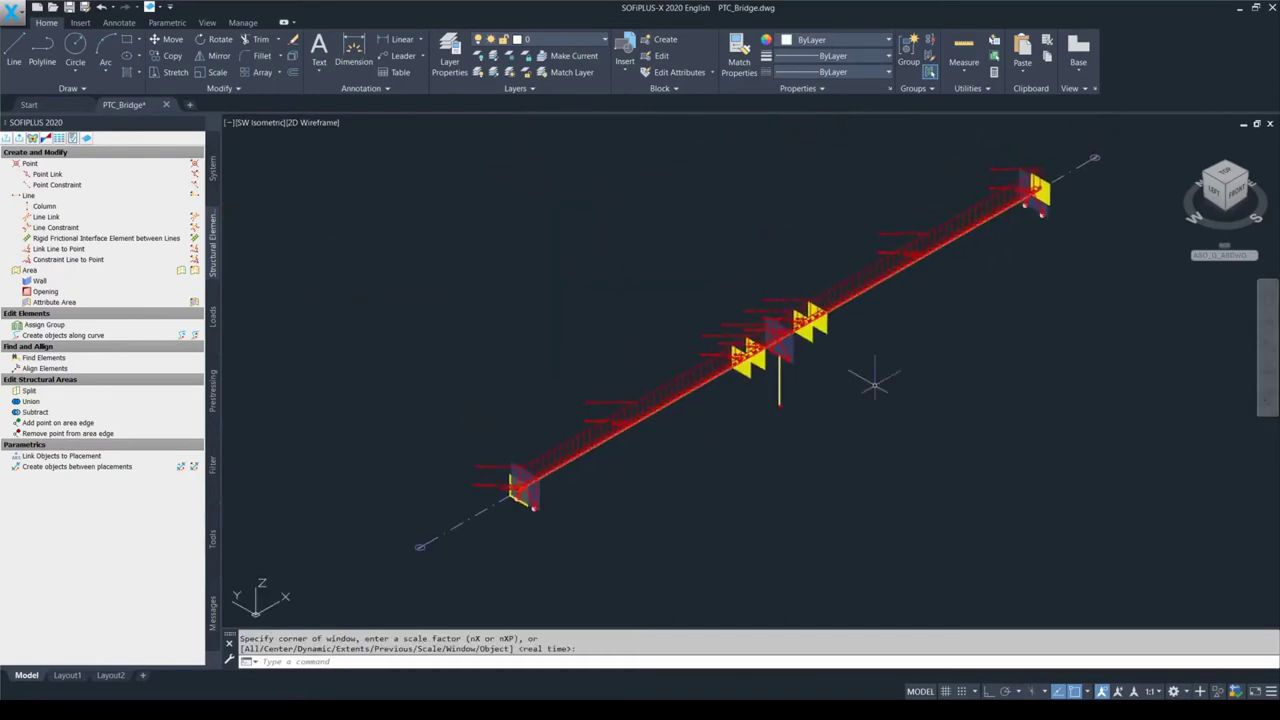
pyautogui.scroll(3, 785, 405)
pyautogui.scroll(2, 785, 405)
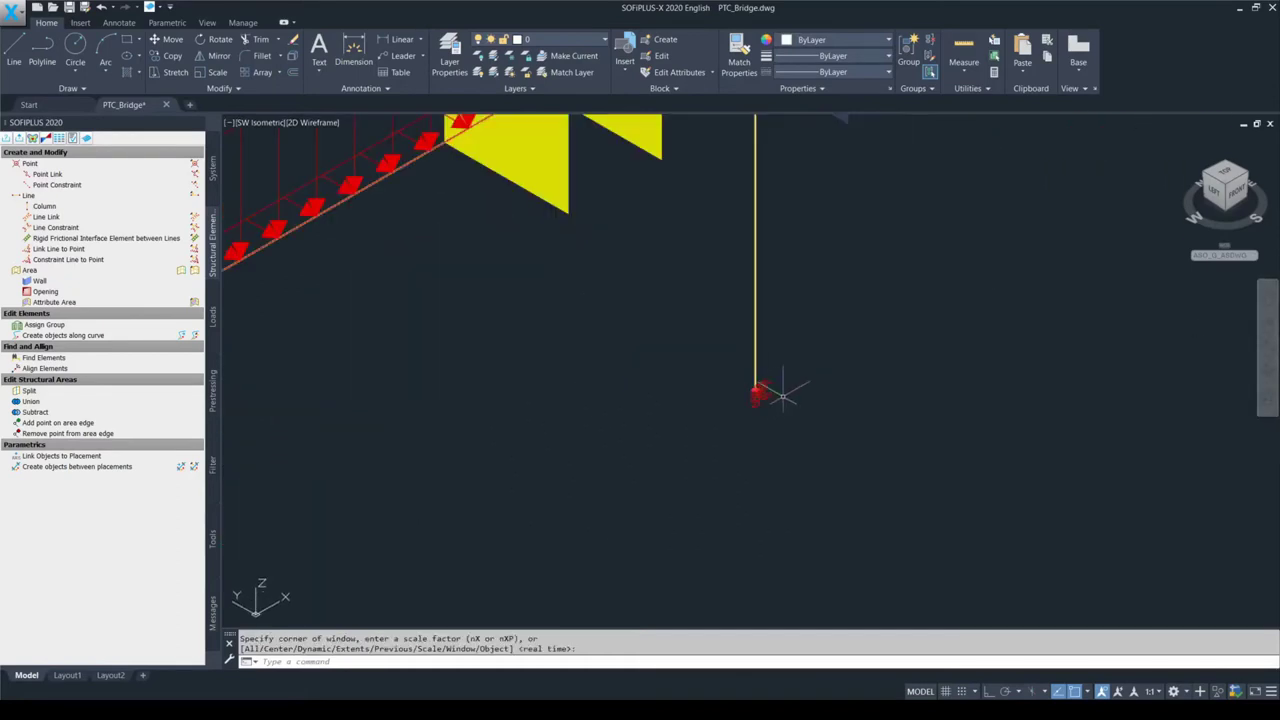
pyautogui.press('F10')
pyautogui.press('F9')
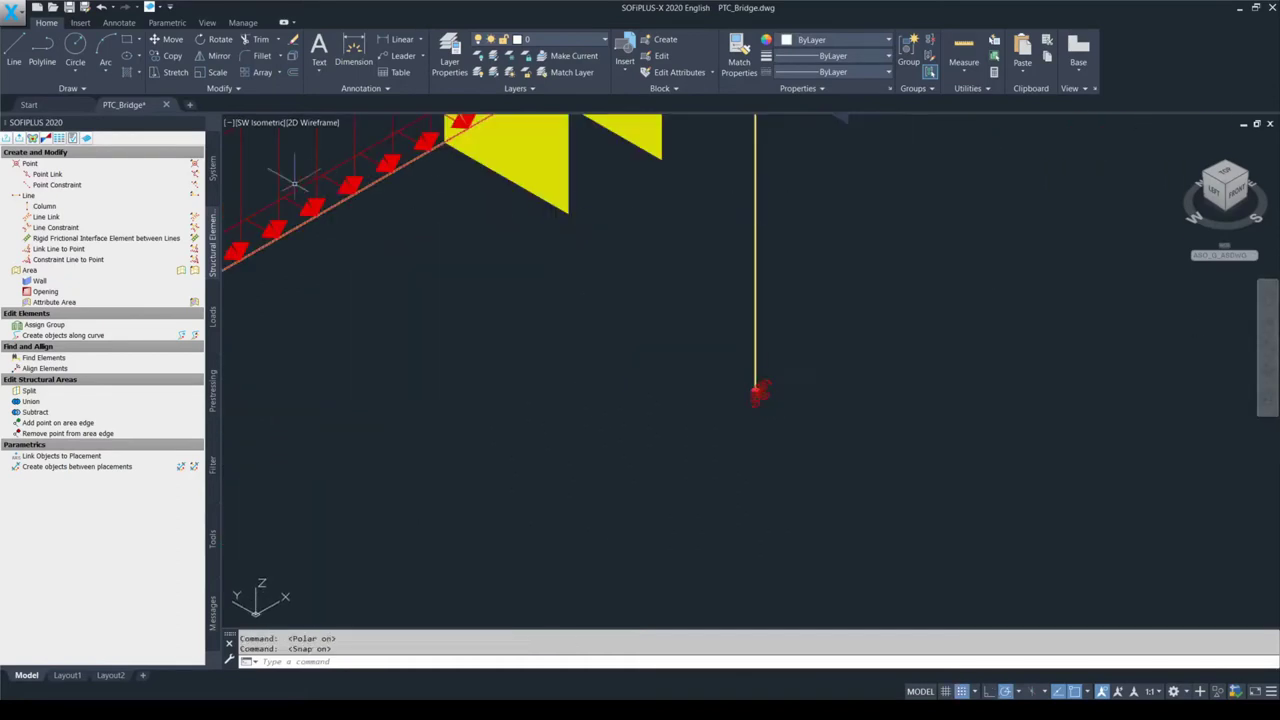
pyautogui.click(195, 167)
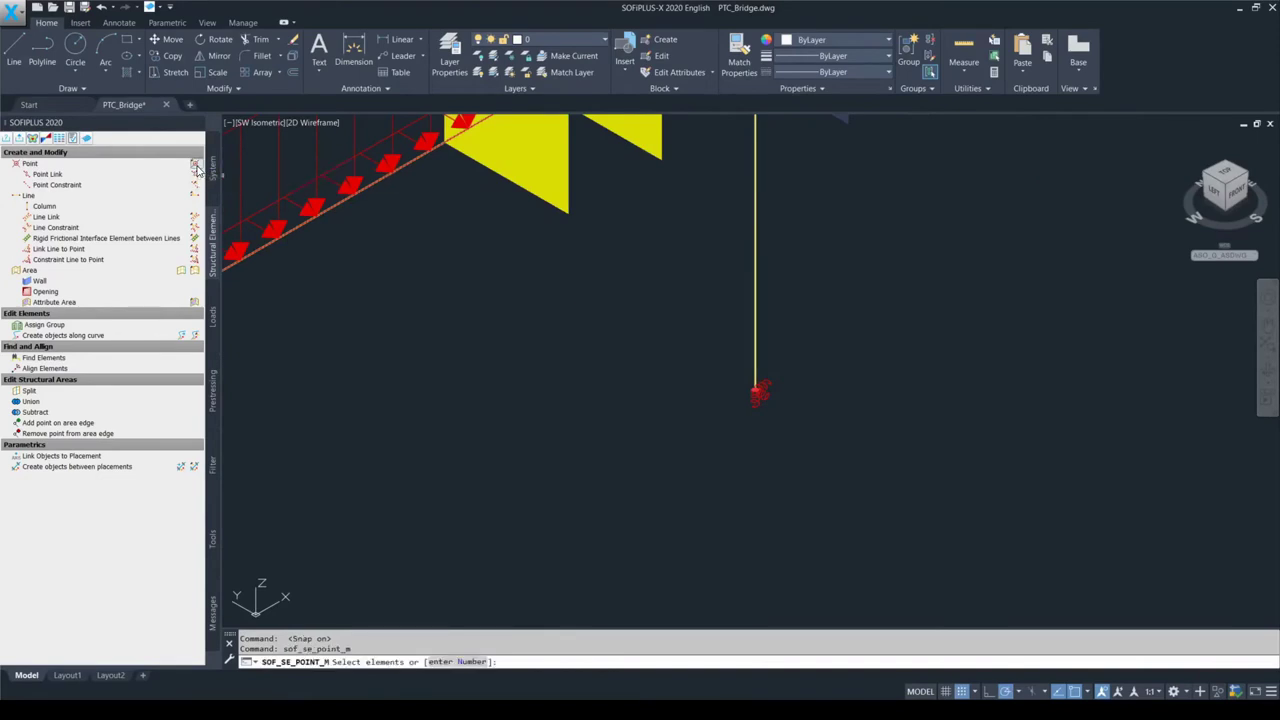
pyautogui.click(767, 397)
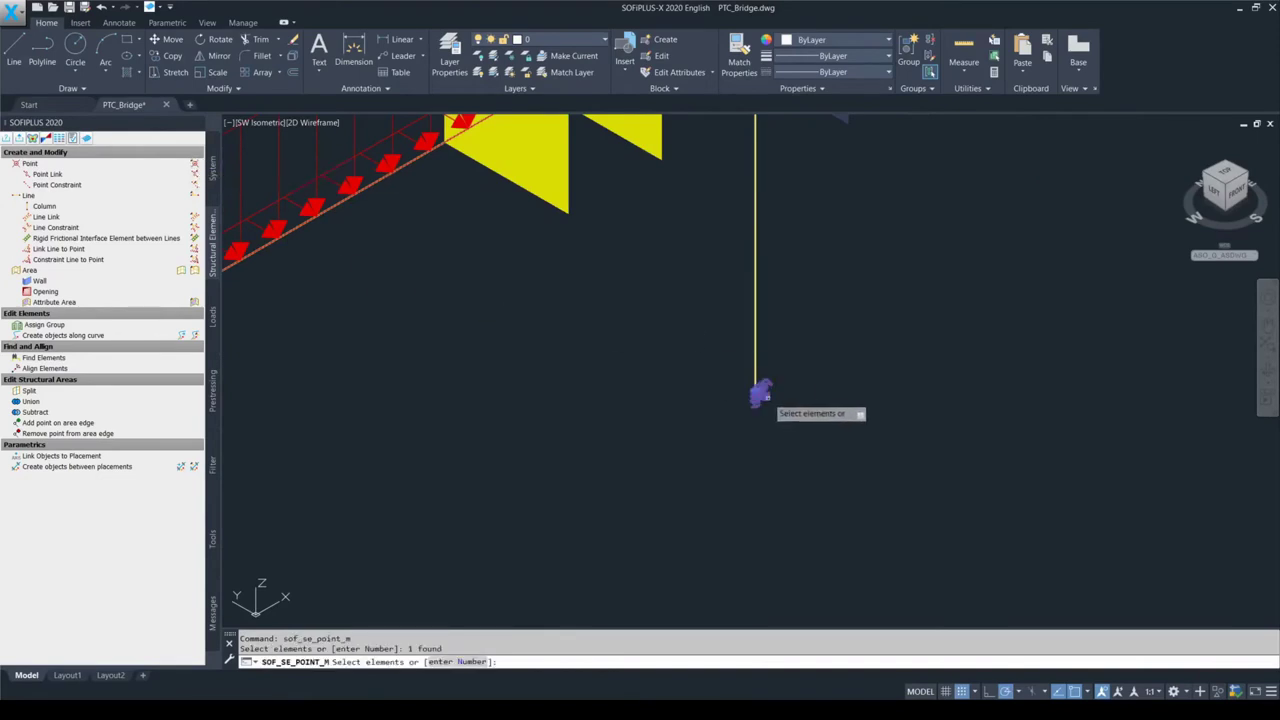
pyautogui.press('Return')
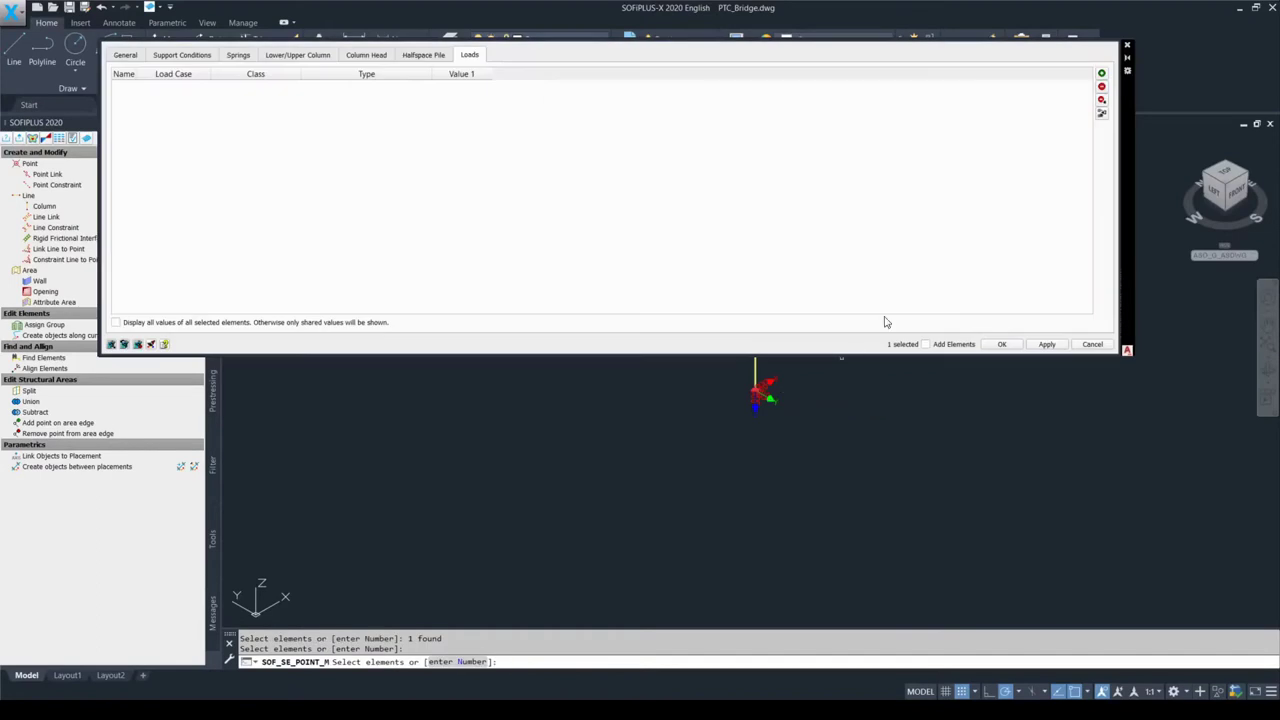
# Step: Add a load to the pier base point and assign it to load case 52 - settlement at middle pier
pyautogui.click(1101, 73)
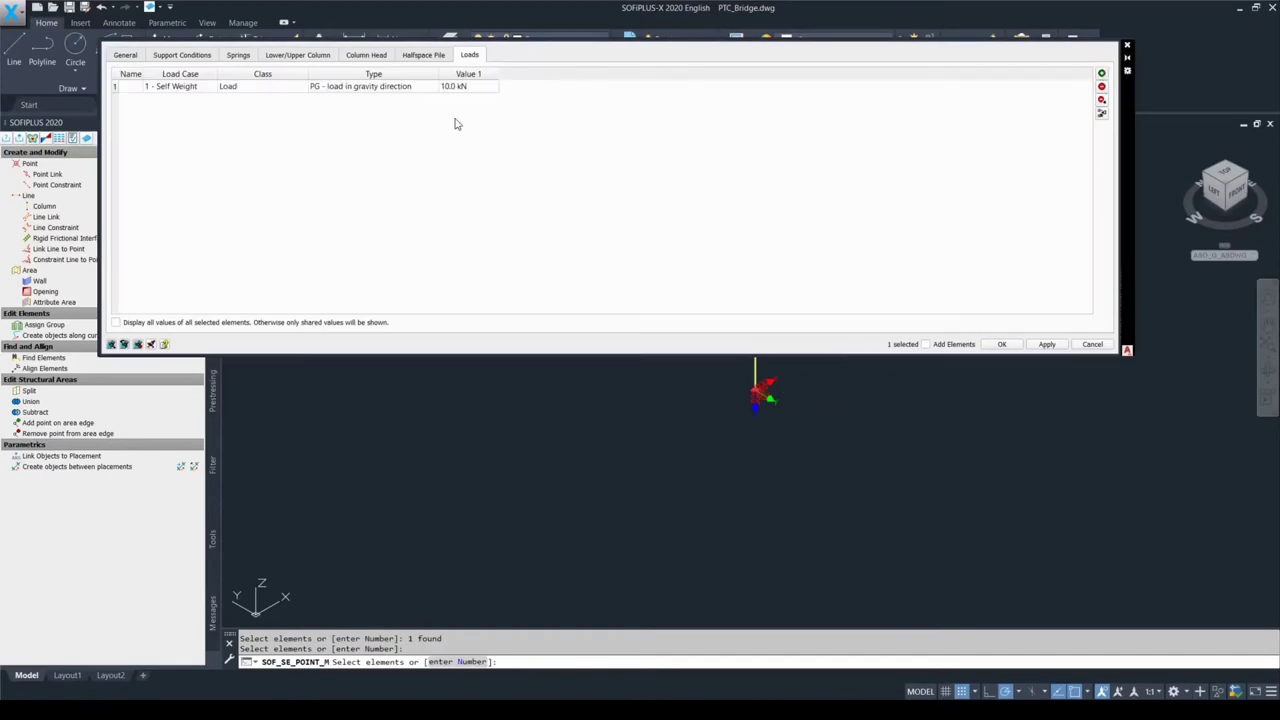
pyautogui.click(163, 87)
pyautogui.click(207, 86)
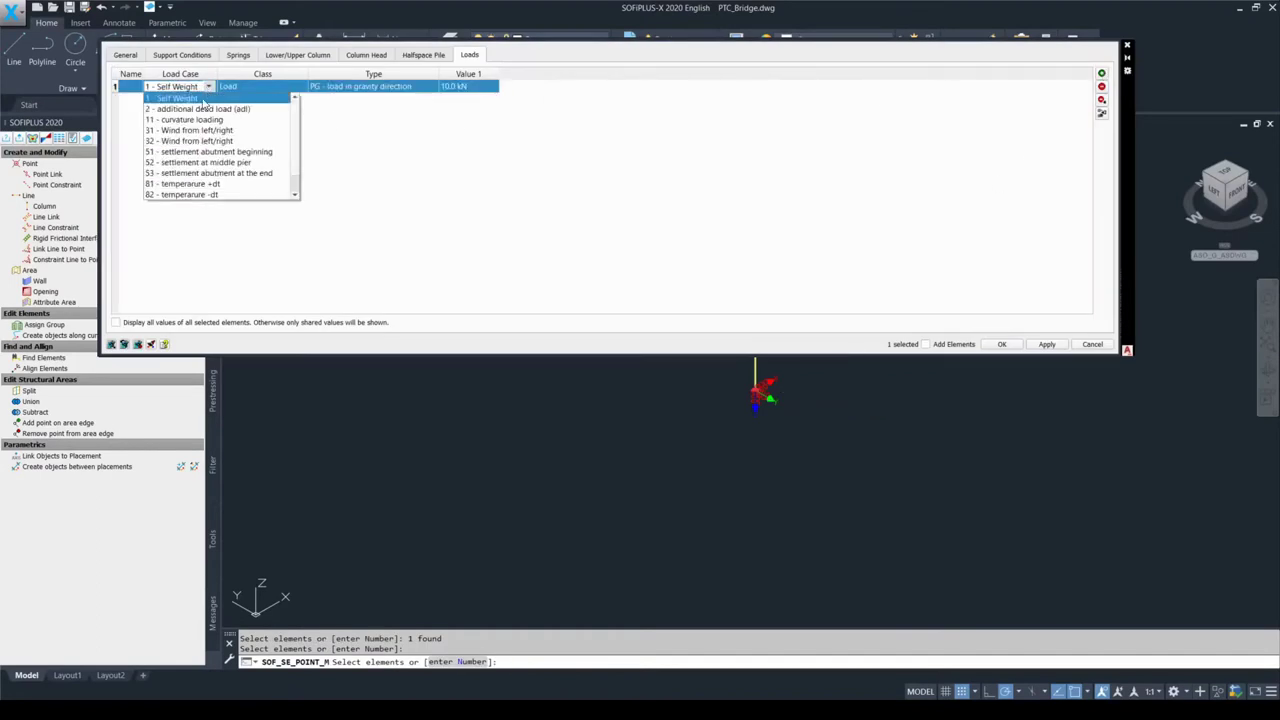
pyautogui.click(198, 168)
# Step: Set the load in load case 52 to class Displacement and type WZZ - displacement global z
pyautogui.click(292, 88)
pyautogui.click(297, 87)
pyautogui.click(284, 119)
pyautogui.click(366, 93)
pyautogui.click(367, 93)
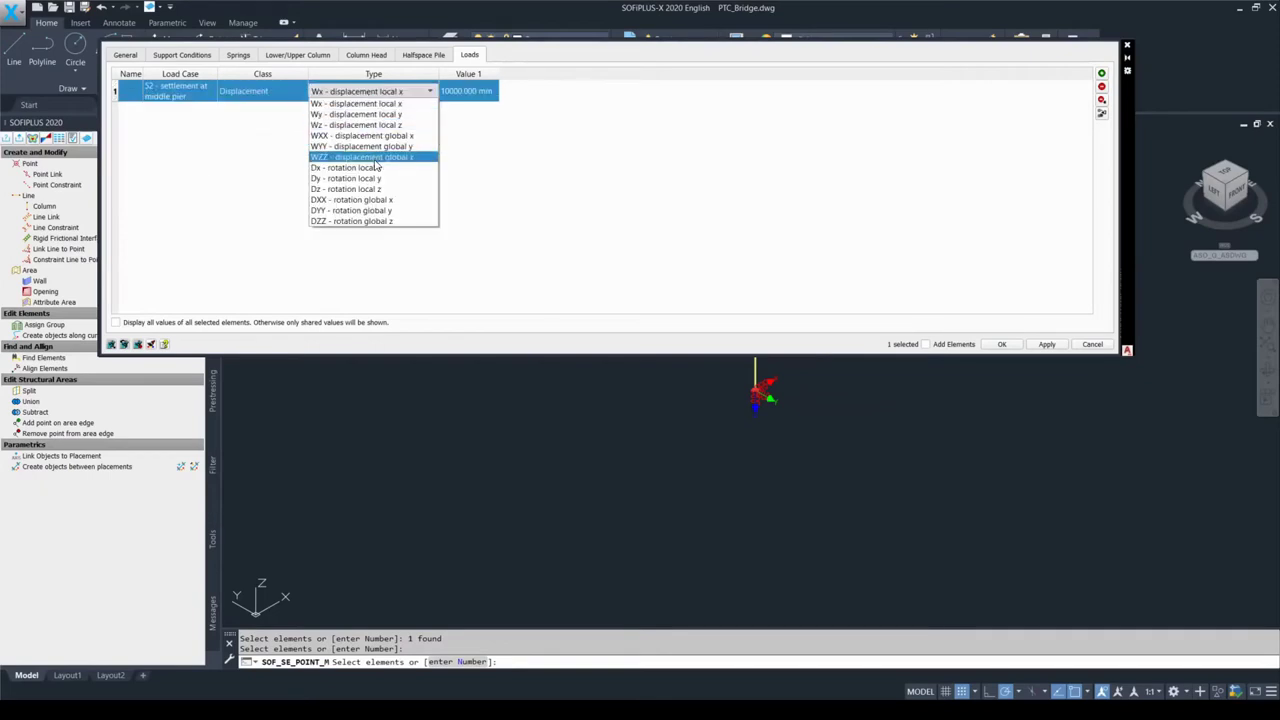
pyautogui.click(360, 157)
# Step: Set the displacement in load case 52 to -10 mm and apply it to the pier base point
pyautogui.click(466, 93)
pyautogui.press('BackSpace')
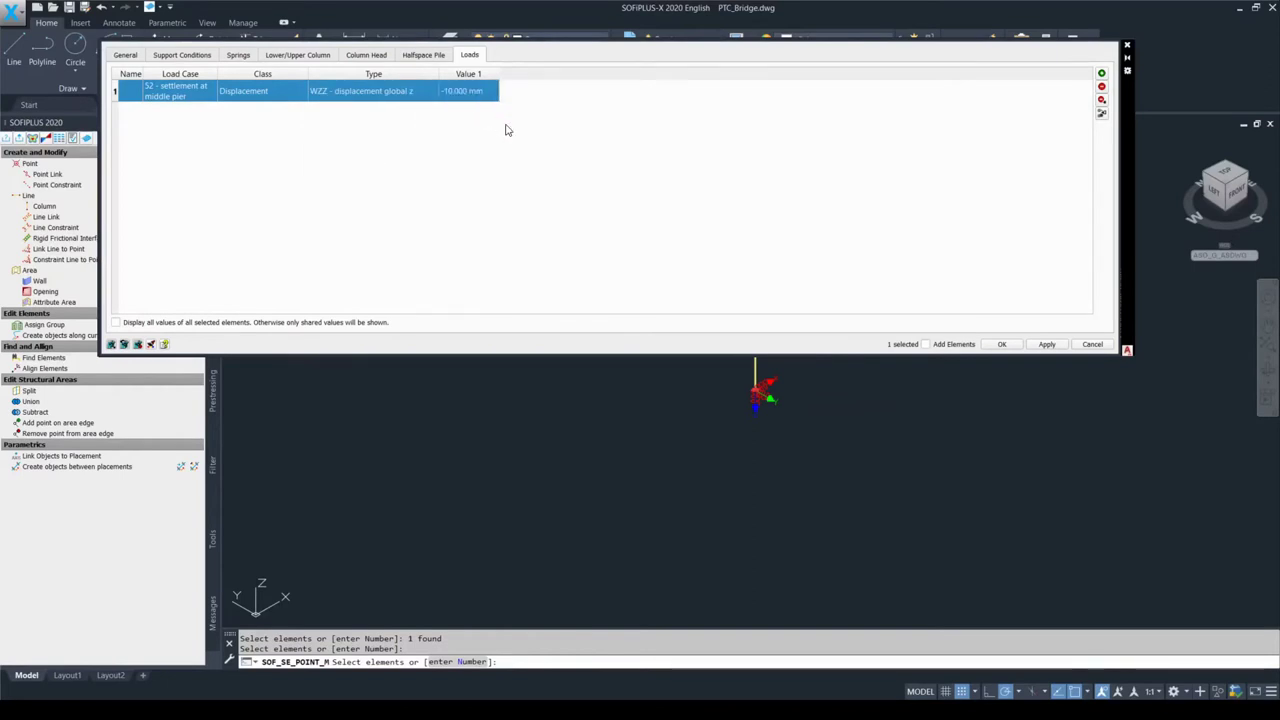
pyautogui.click(506, 130)
pyautogui.click(1001, 344)
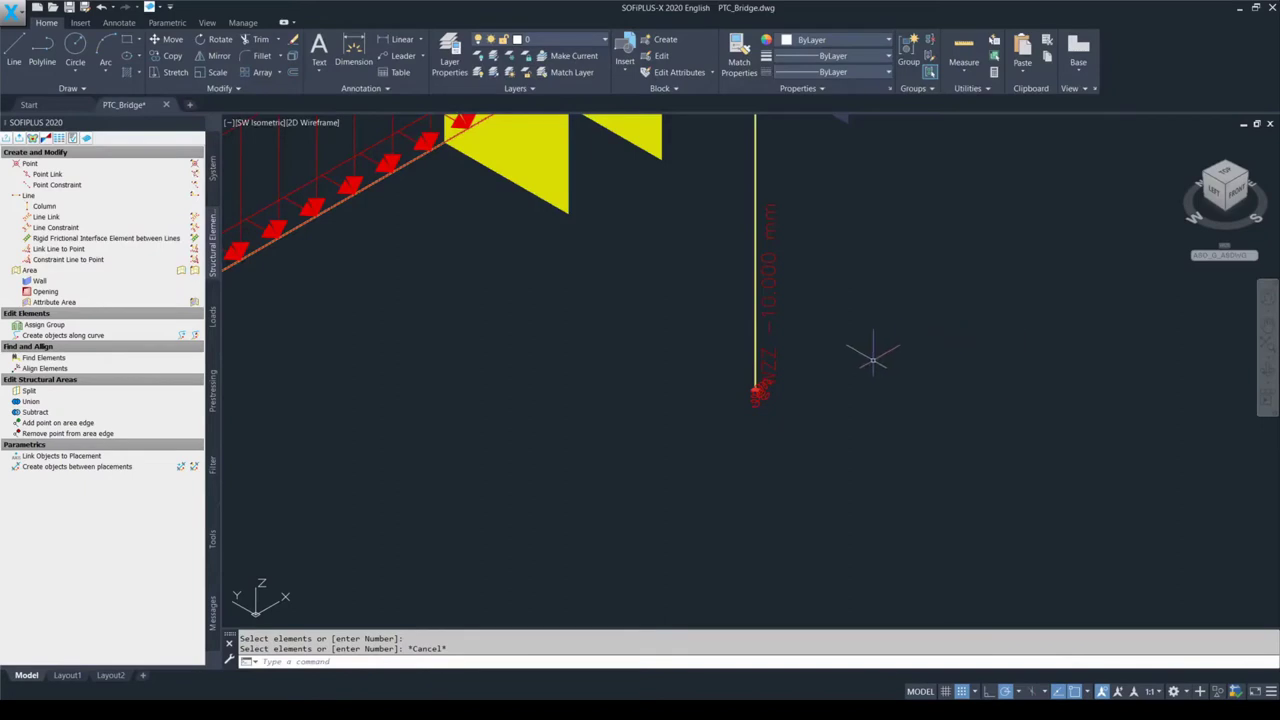
# Step: Open both support points at the bridge's end abutment together for modification of their loads
pyautogui.press('F9')
pyautogui.press('F9')
pyautogui.middleClick(1266, 352)
pyautogui.middleClick(1266, 352)
pyautogui.scroll(5, 1058, 188)
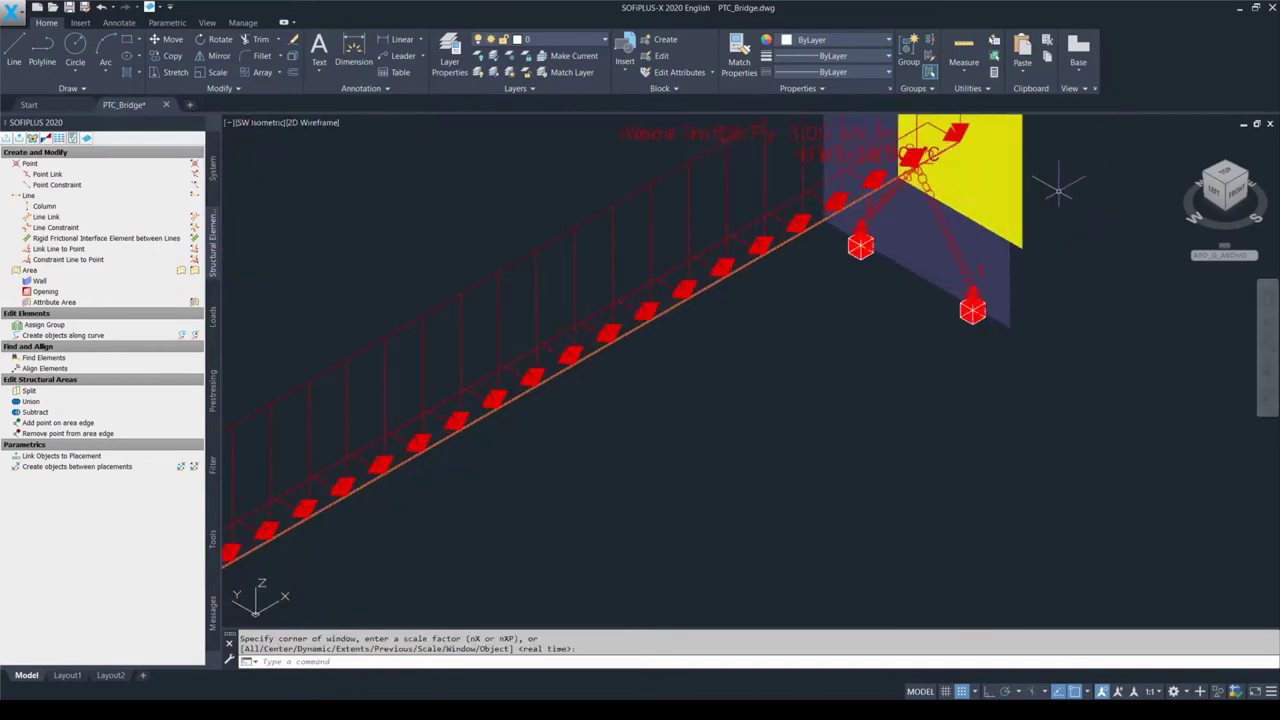
pyautogui.scroll(2, 1058, 188)
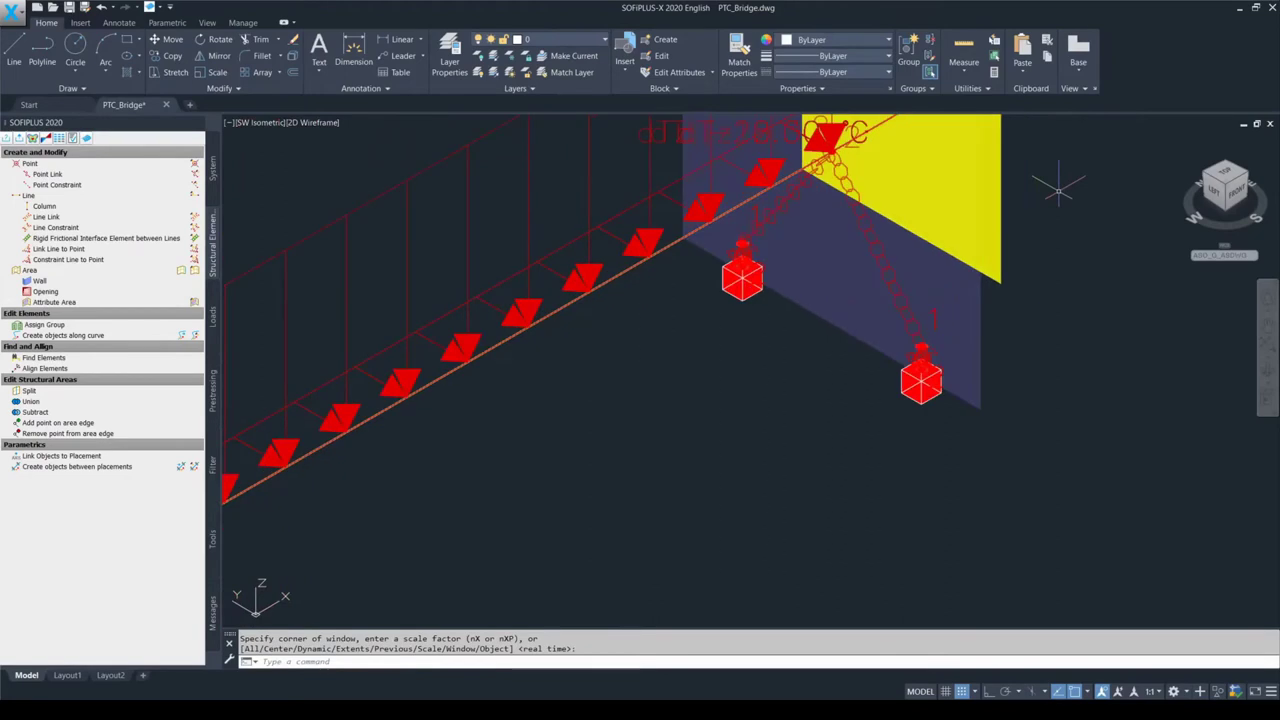
pyautogui.click(195, 166)
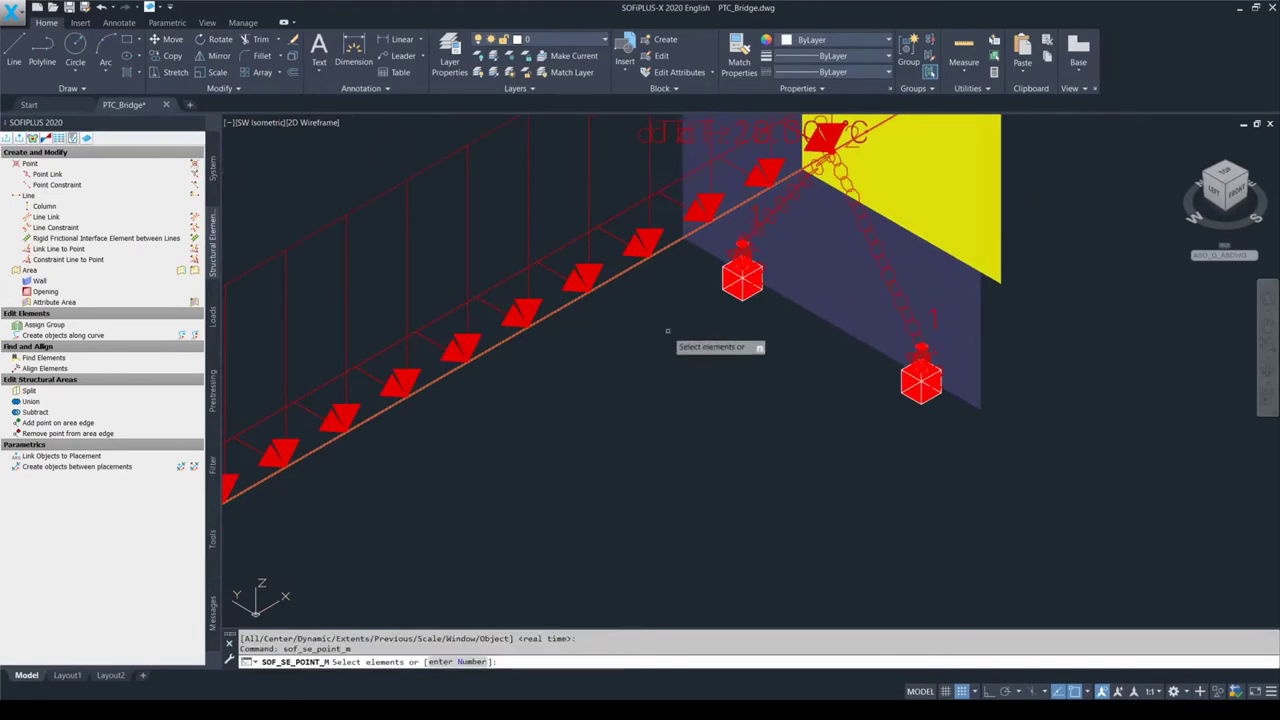
pyautogui.click(741, 290)
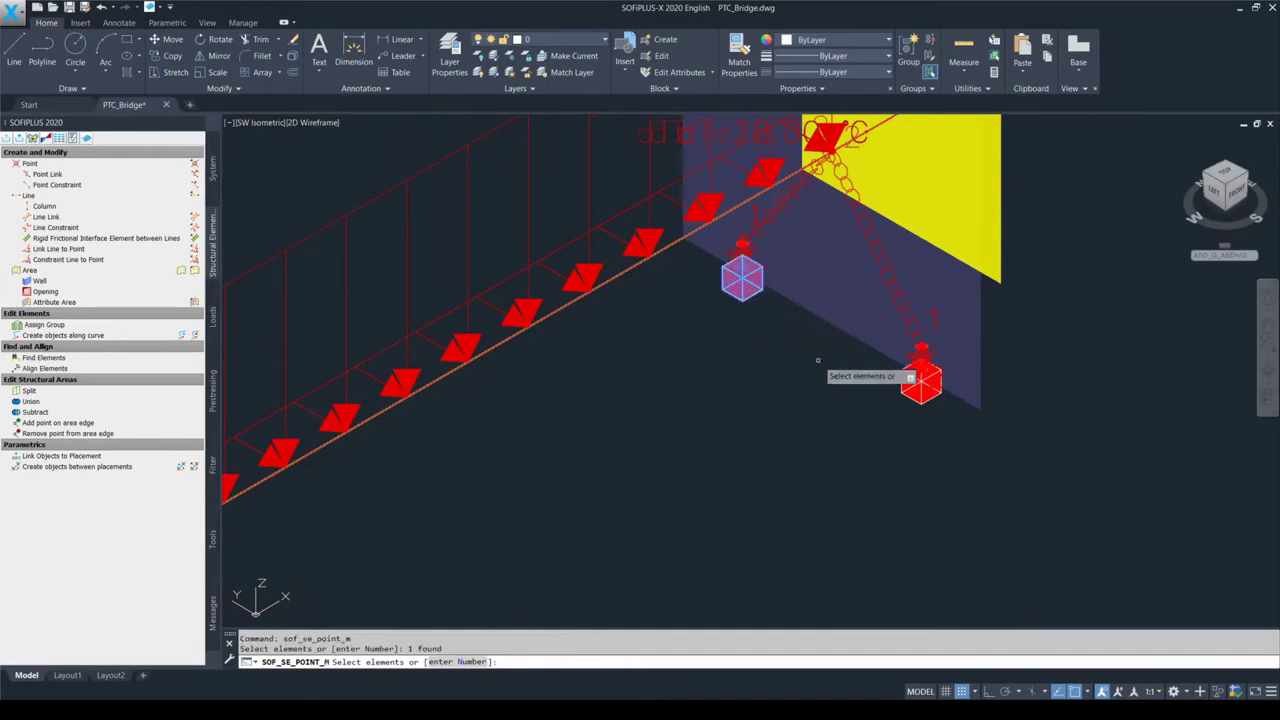
pyautogui.click(921, 392)
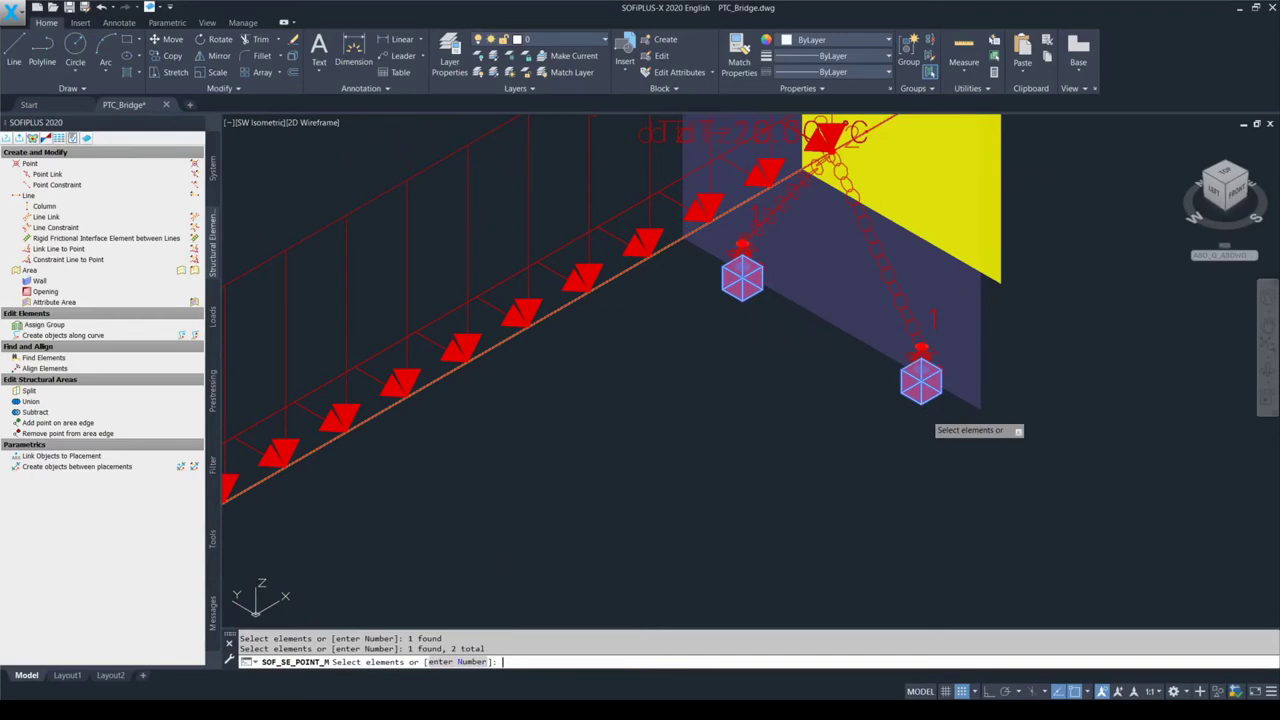
pyautogui.press('Return')
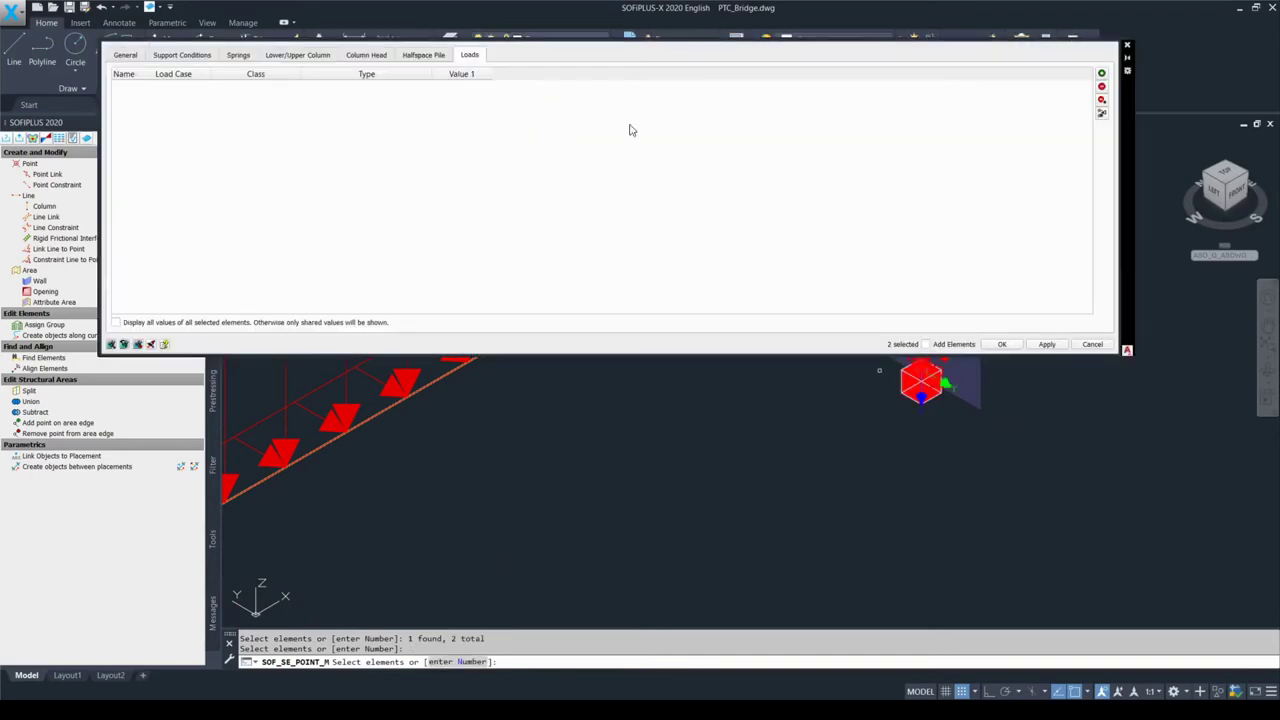
# Step: Add a load to the two end abutment supports and assign it to load case 53 - settlement abutment at the end
pyautogui.click(1101, 73)
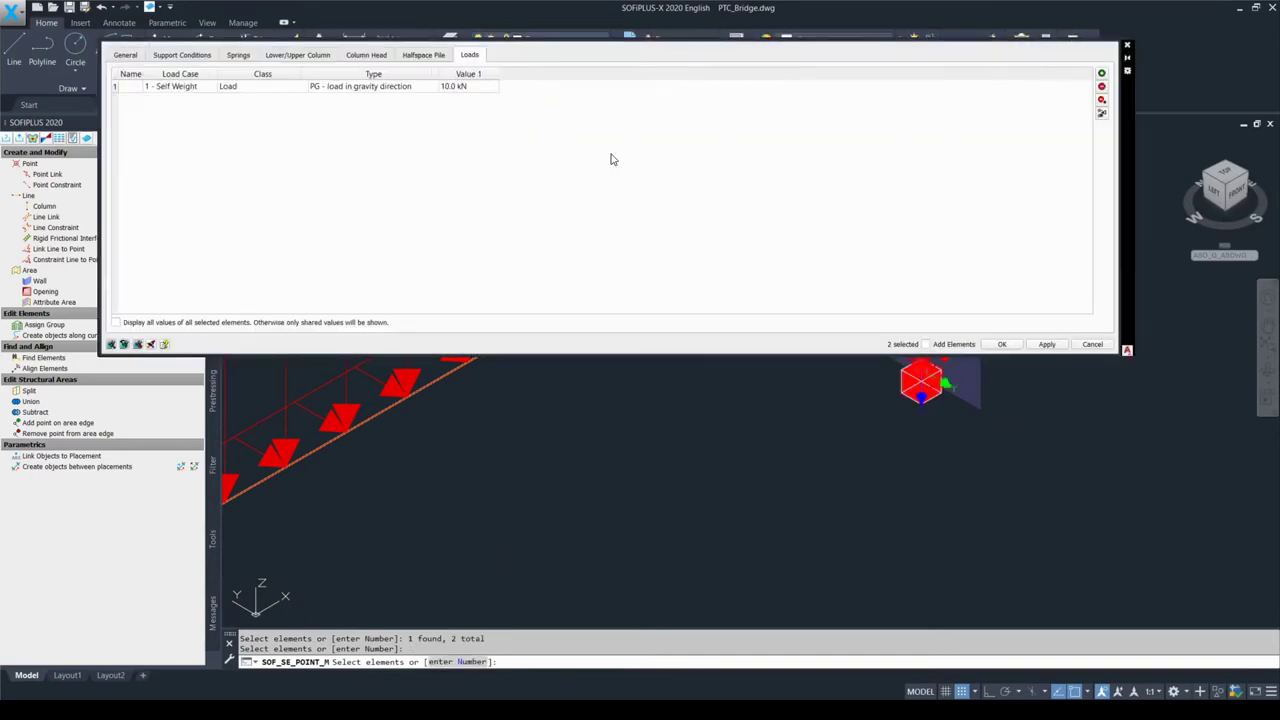
pyautogui.click(198, 90)
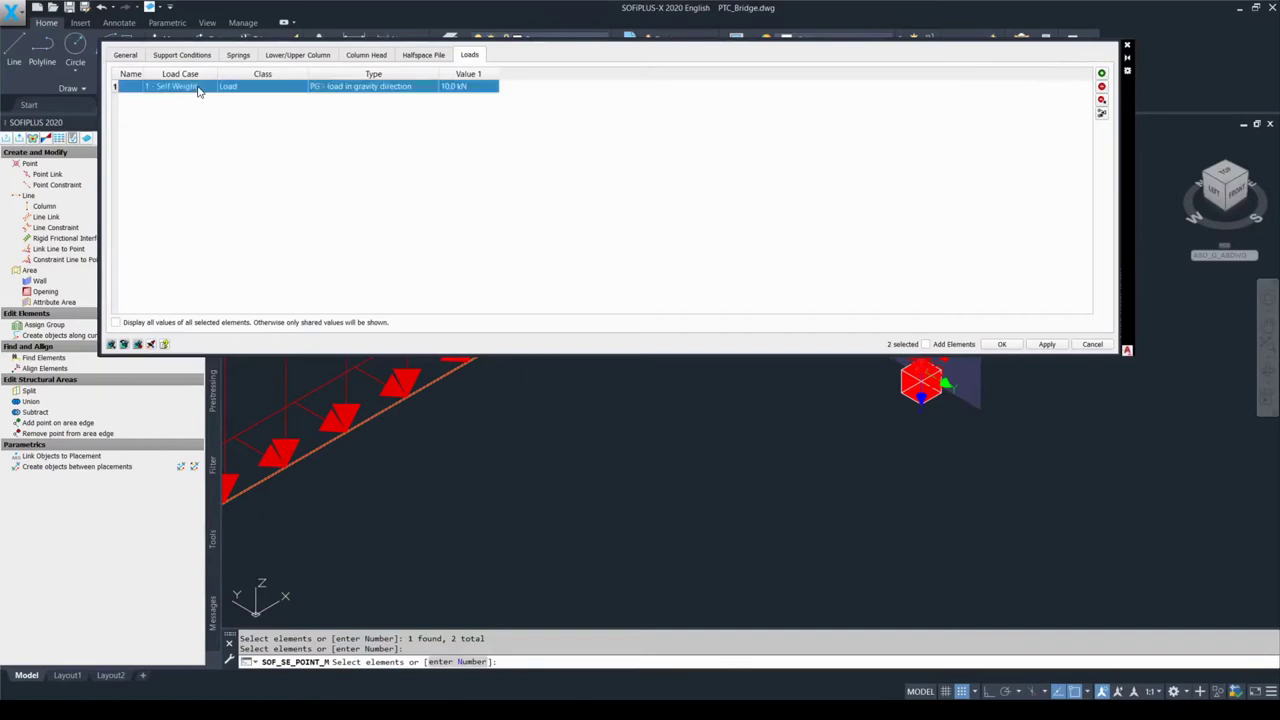
pyautogui.click(198, 88)
pyautogui.click(208, 87)
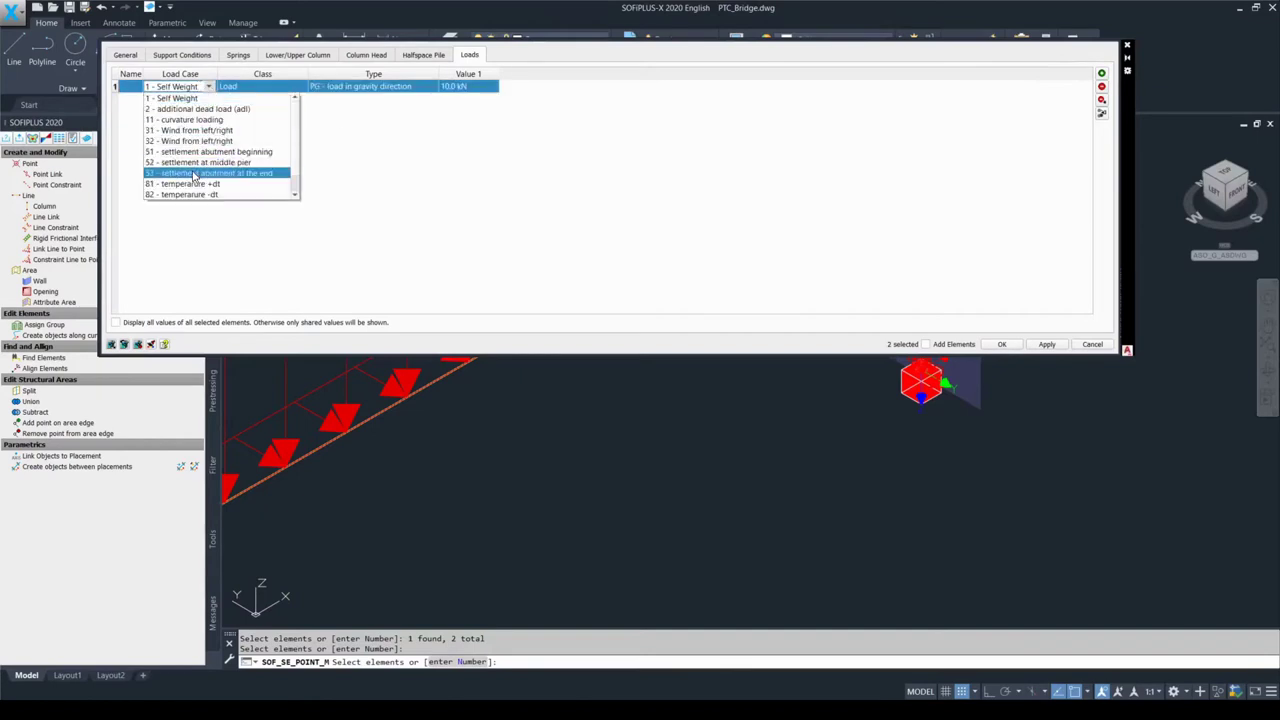
pyautogui.click(193, 174)
# Step: Set the load in load case 53 to class Displacement and type WZZ - displacement global z
pyautogui.click(287, 89)
pyautogui.click(297, 87)
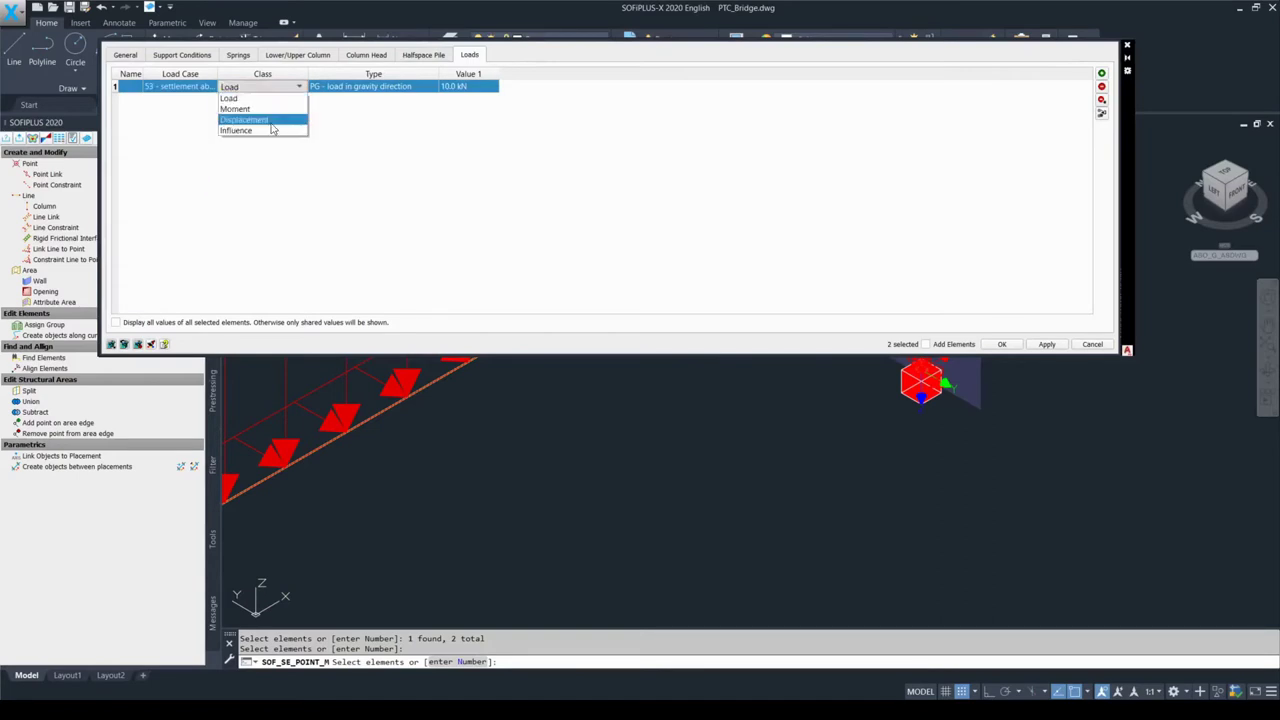
pyautogui.click(262, 120)
pyautogui.click(377, 102)
pyautogui.click(379, 100)
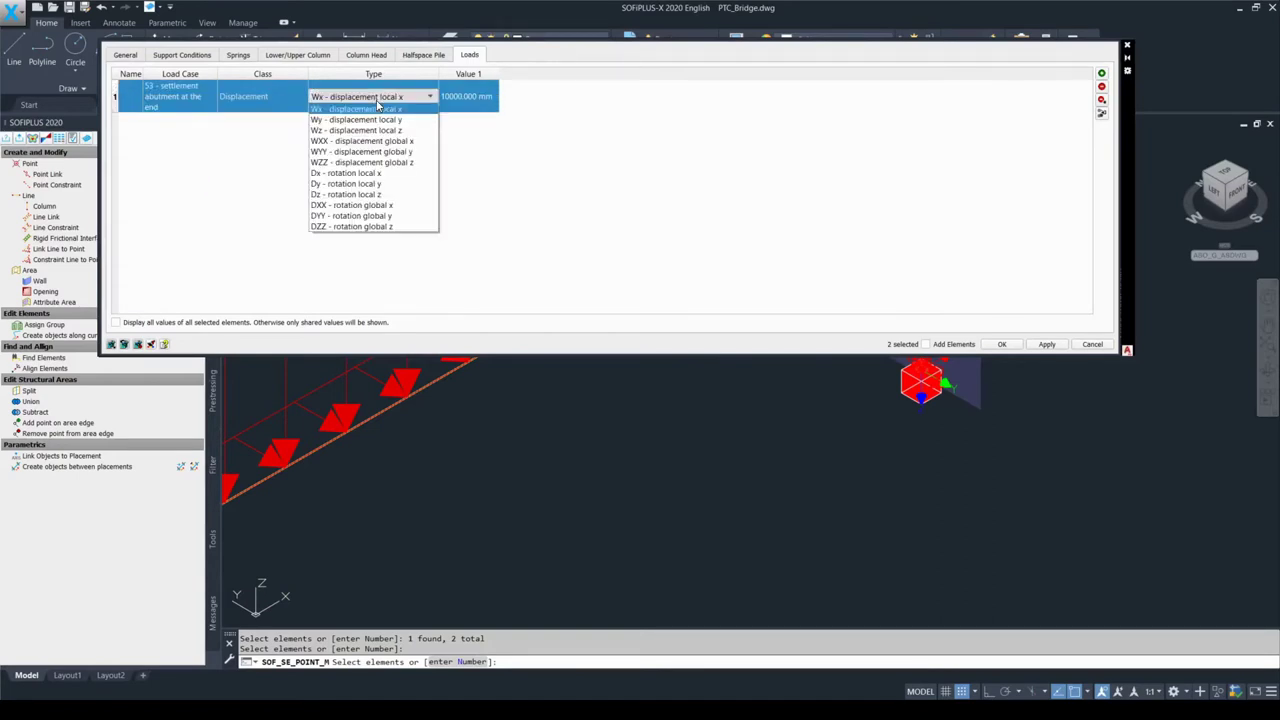
pyautogui.click(376, 170)
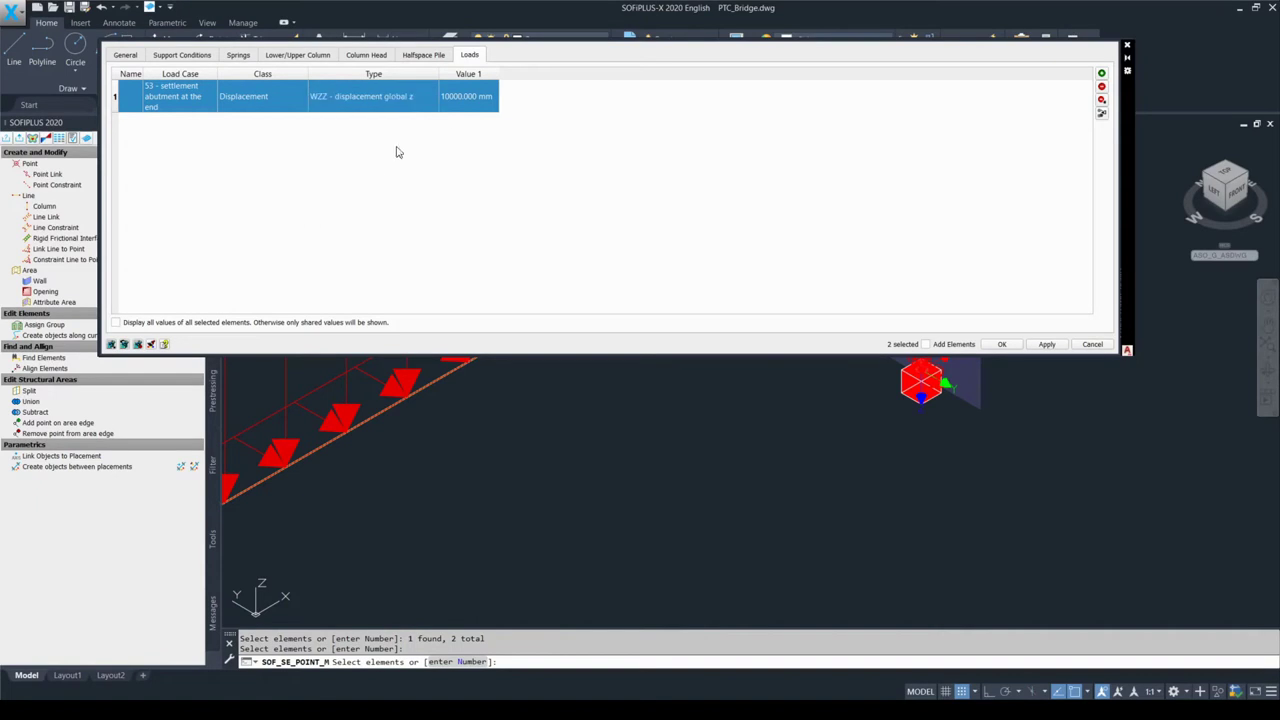
# Step: Set the displacement in load case 53 to -10 mm and apply it to both end abutment supports
pyautogui.click(462, 103)
pyautogui.write('-10')
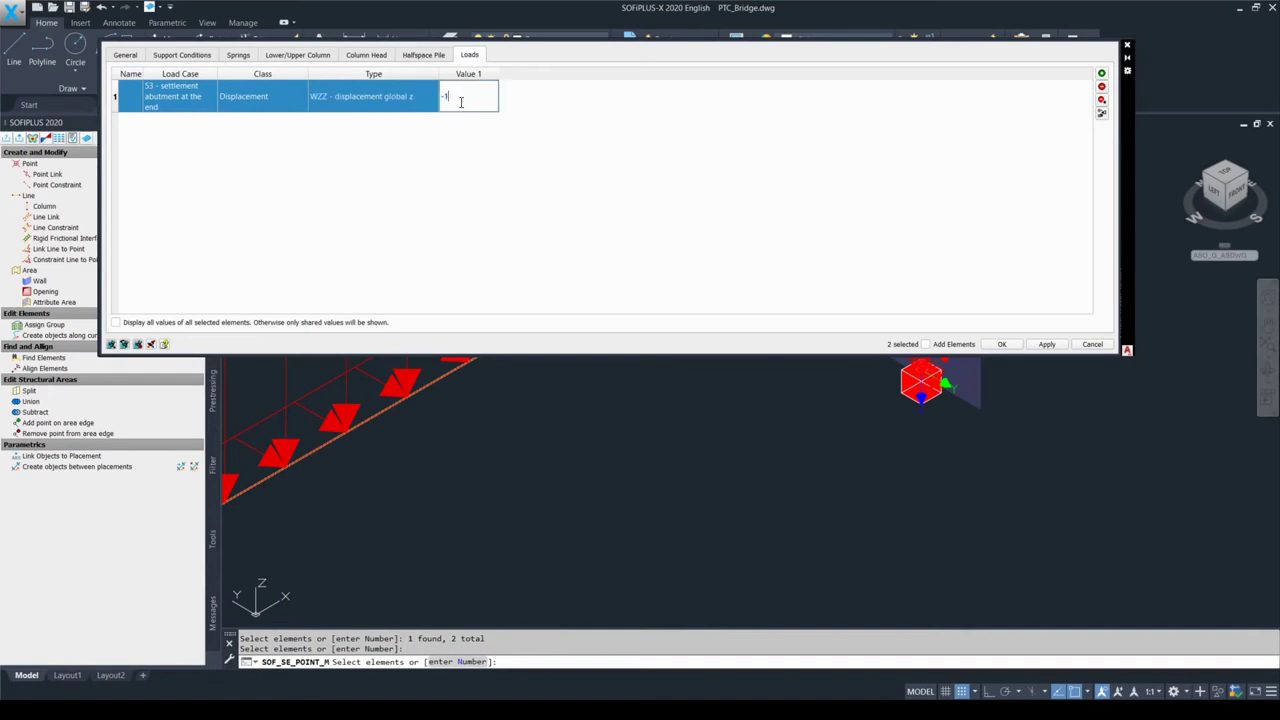
pyautogui.click(714, 226)
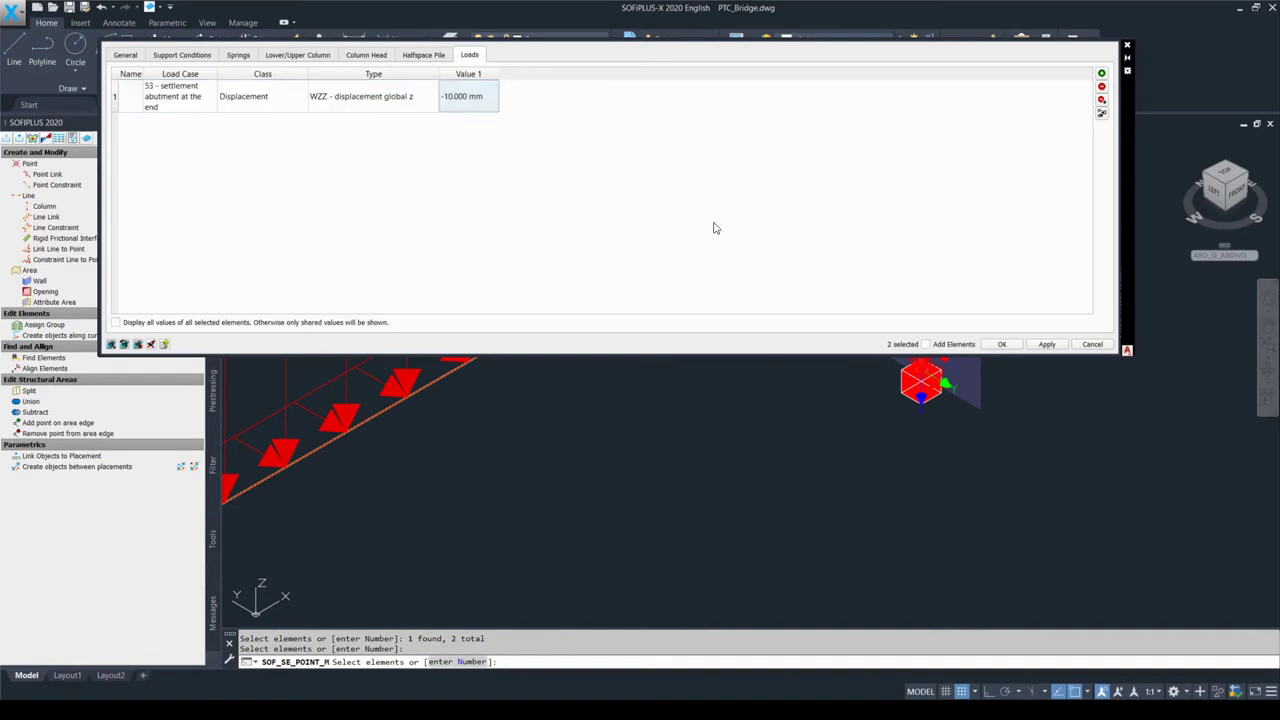
pyautogui.click(1001, 344)
pyautogui.press('F9')
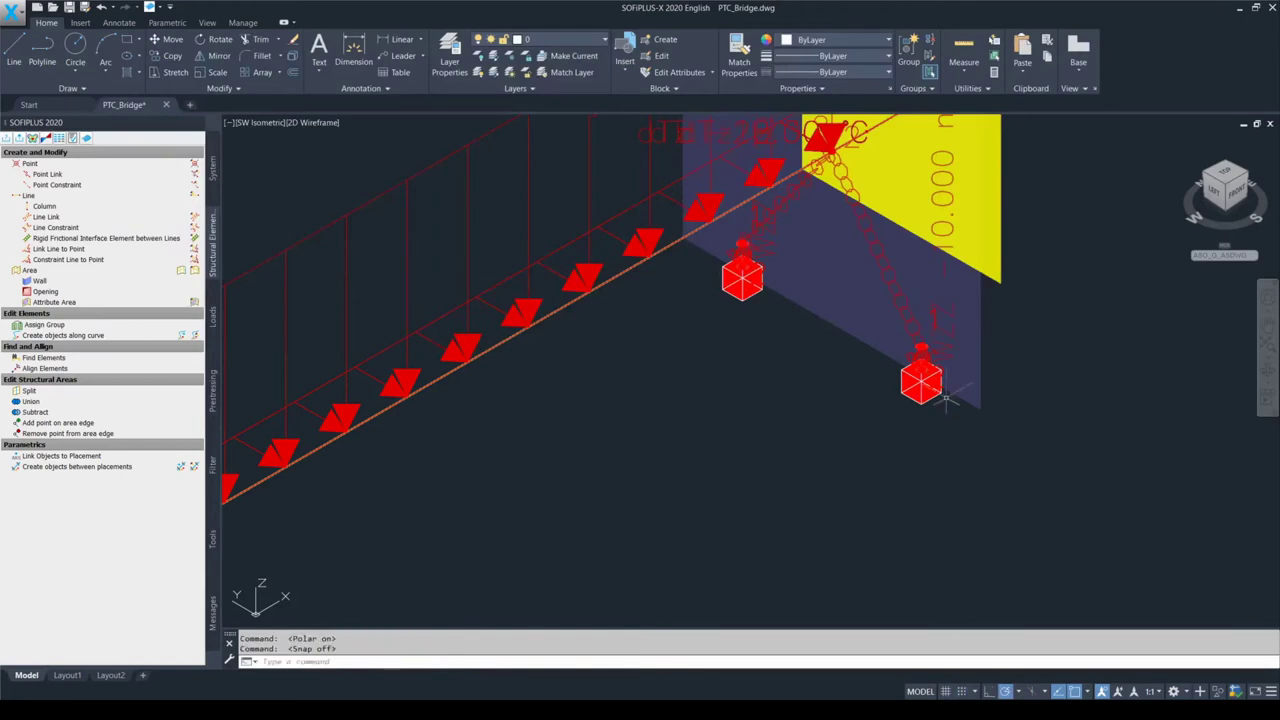
pyautogui.click(946, 352)
pyautogui.press('Escape')
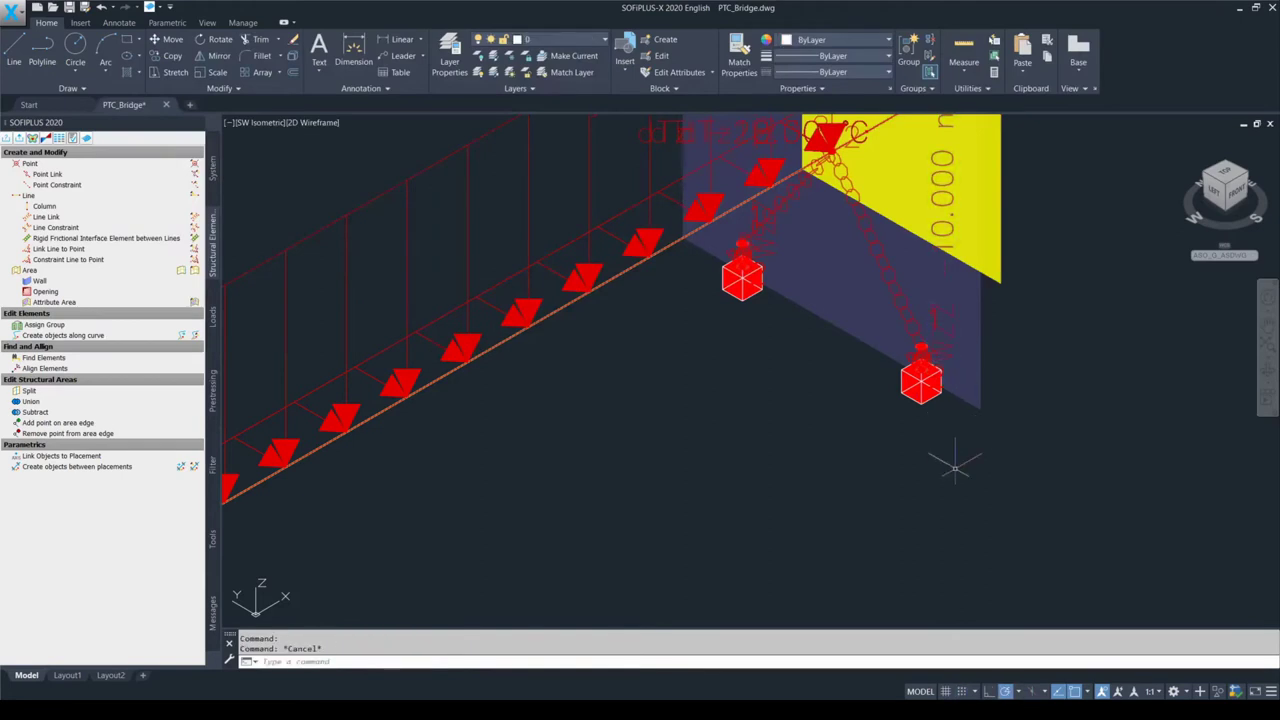
# Step: Export and mesh the entire system with its loads, keeping the unused load case 11
pyautogui.click(1268, 343)
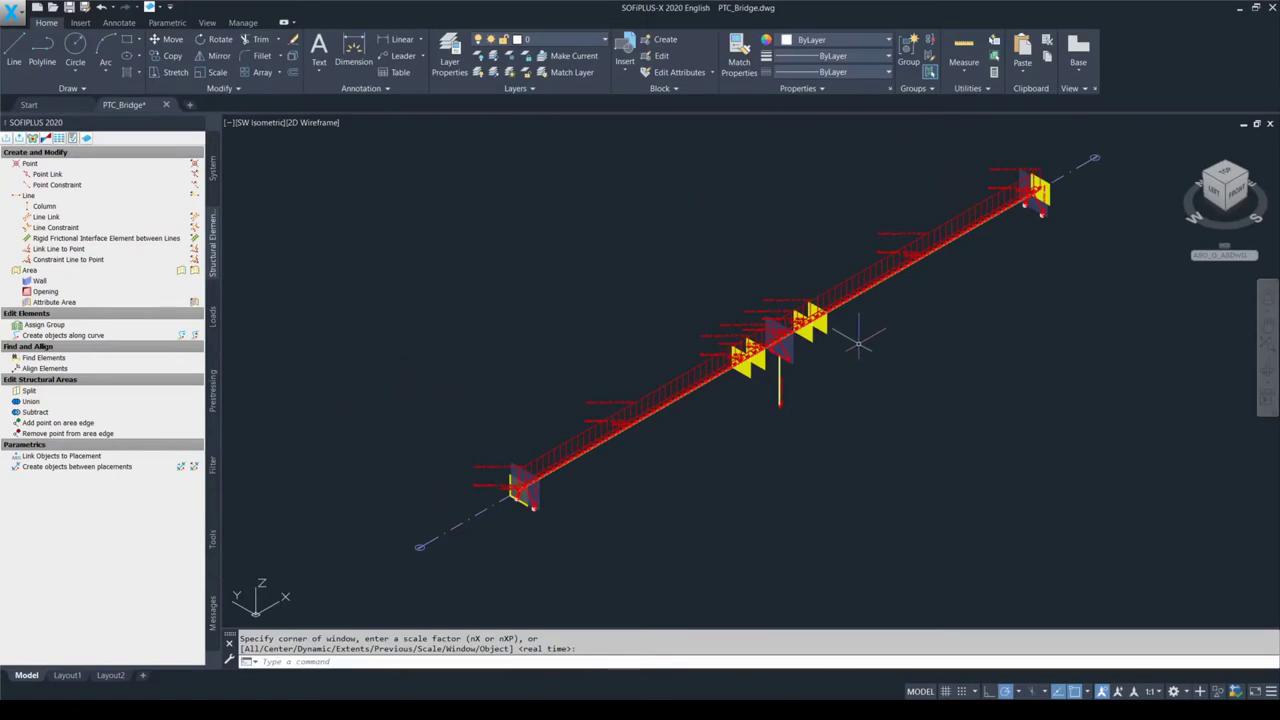
pyautogui.press('F10')
pyautogui.press('F9')
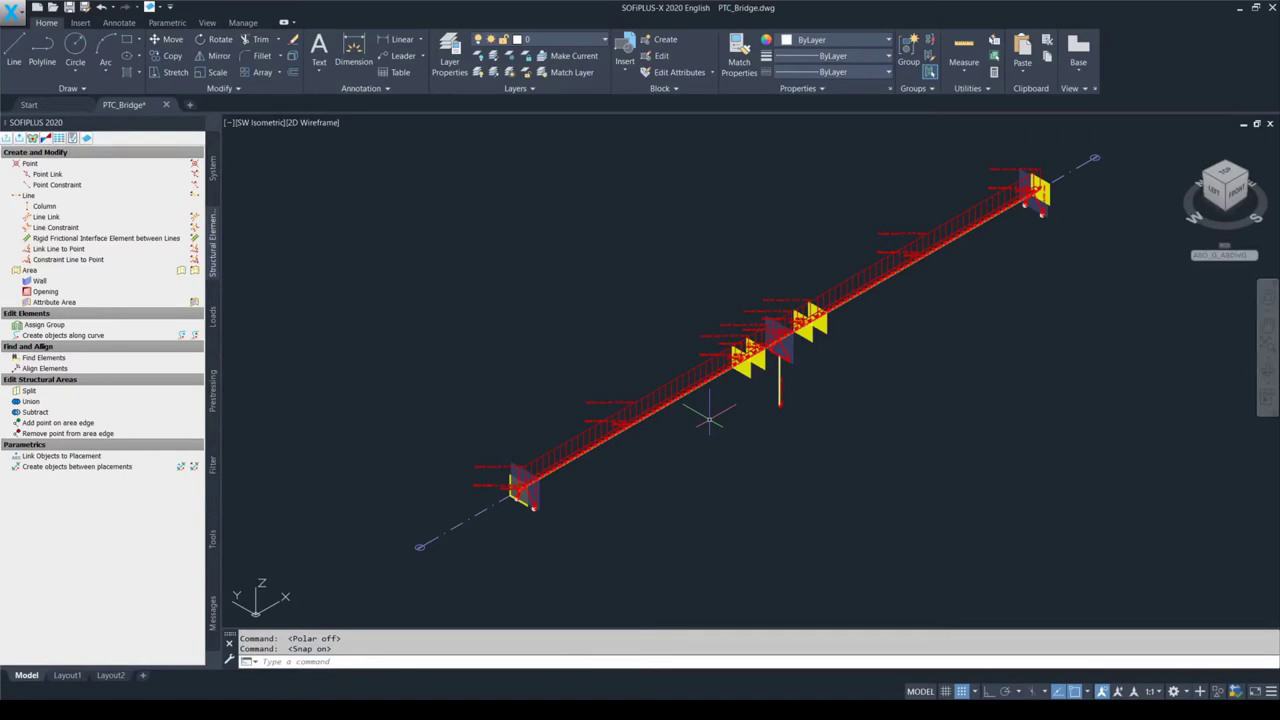
pyautogui.press('F9')
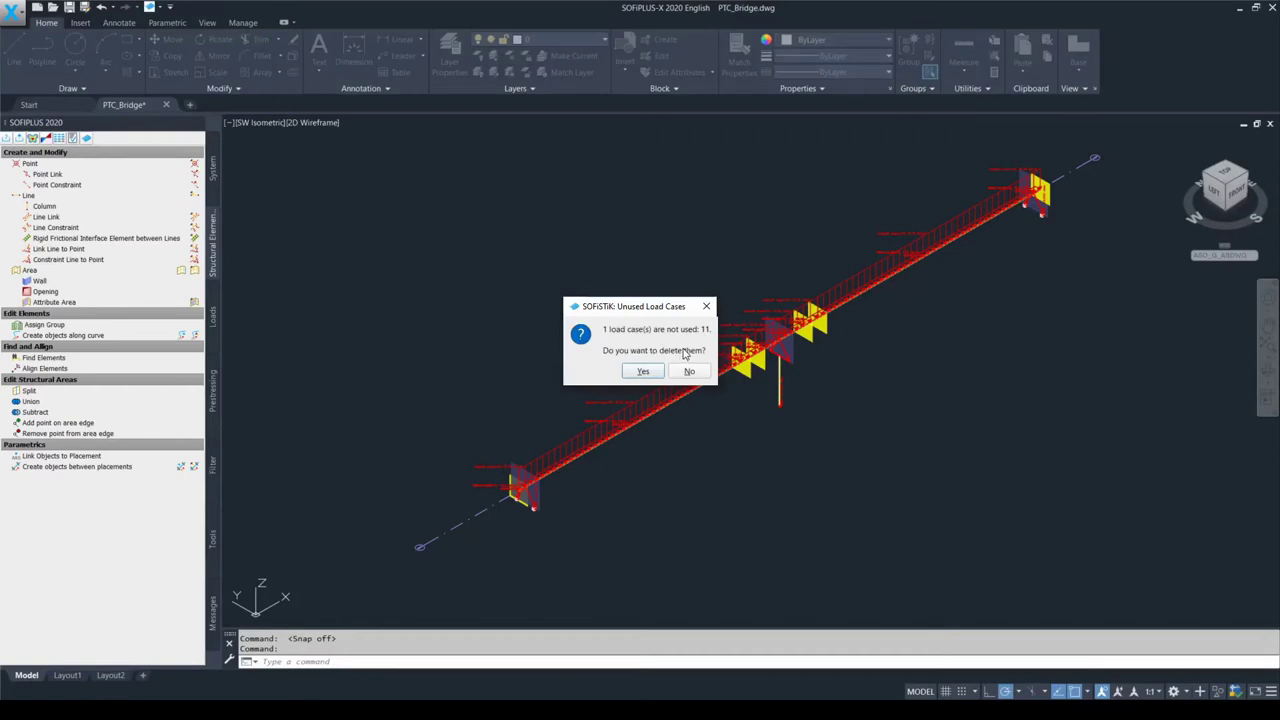
pyautogui.click(689, 372)
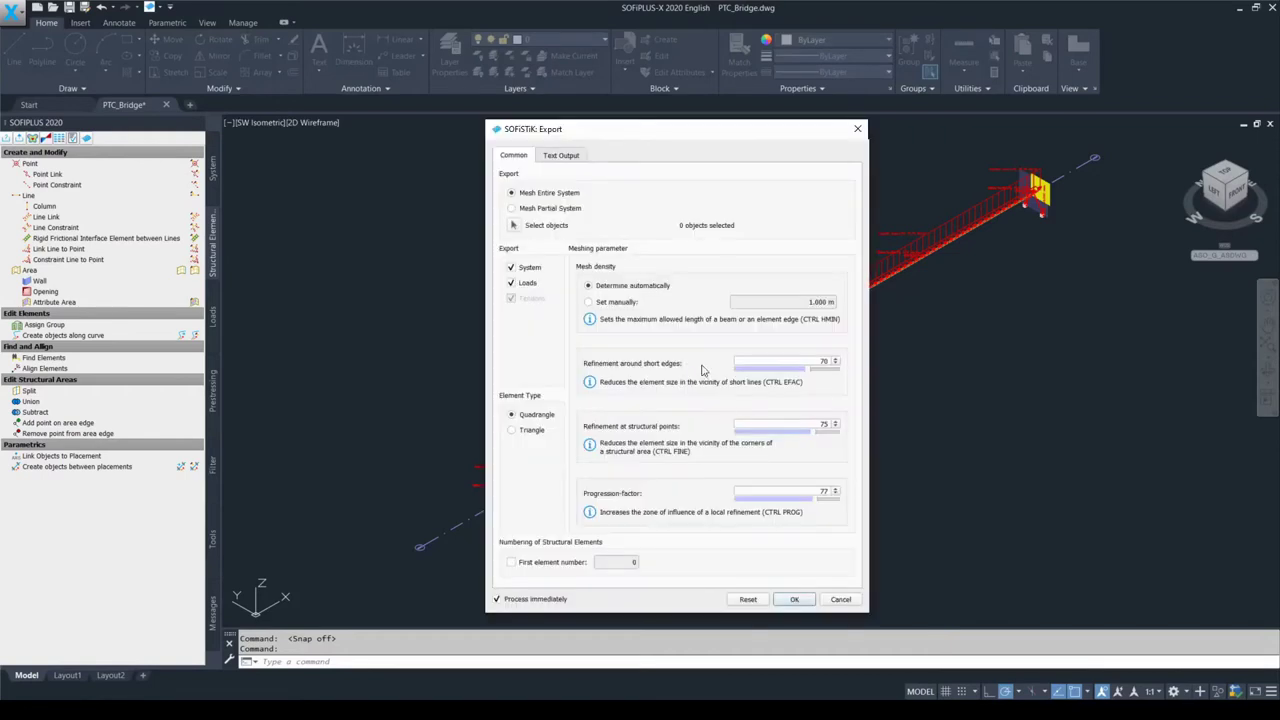
pyautogui.click(795, 600)
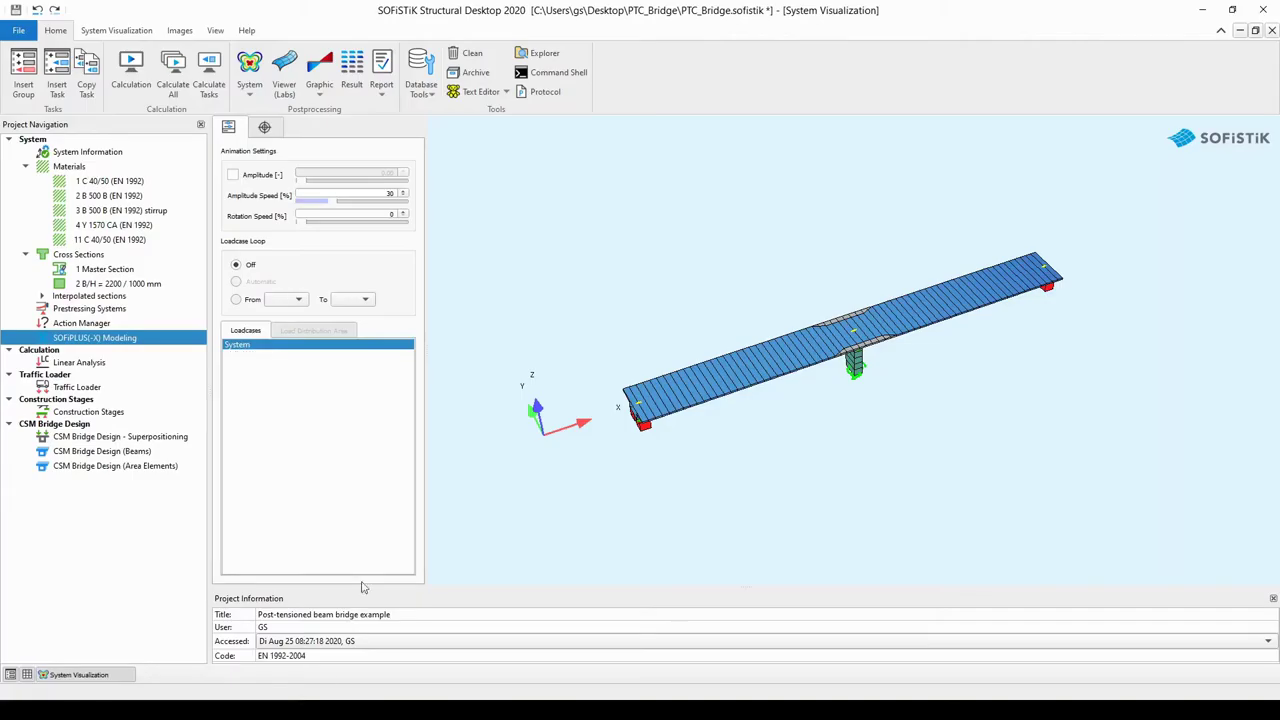
# Step: Run the Linear Analysis task in SOFiSTiK Structural Desktop for all load cases
pyautogui.click(110, 365)
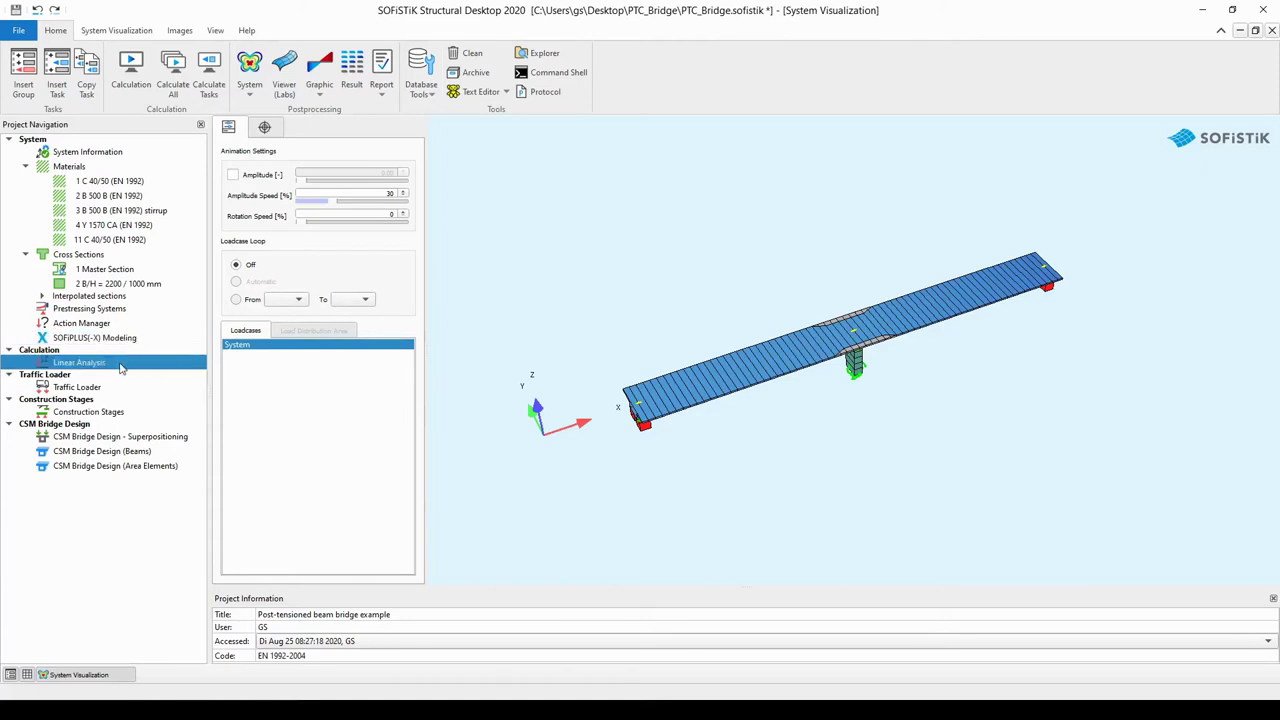
pyautogui.doubleClick(120, 368)
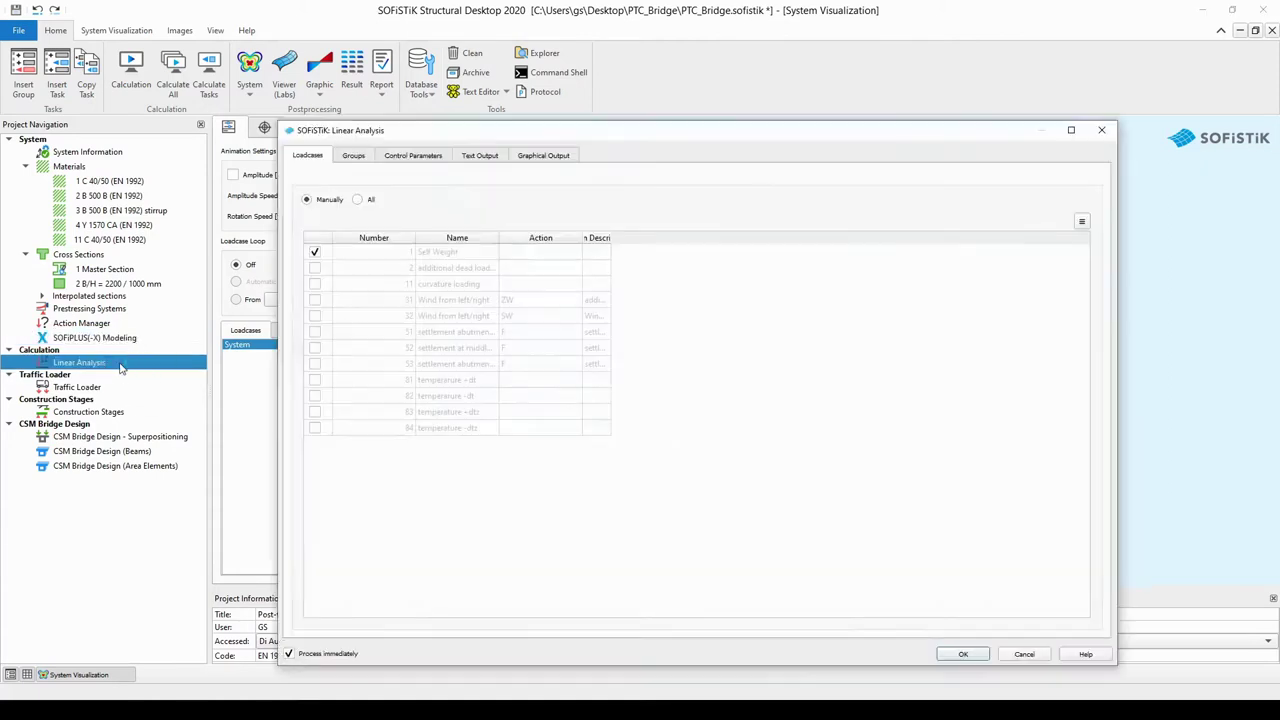
pyautogui.click(358, 200)
pyautogui.click(307, 202)
pyautogui.click(961, 655)
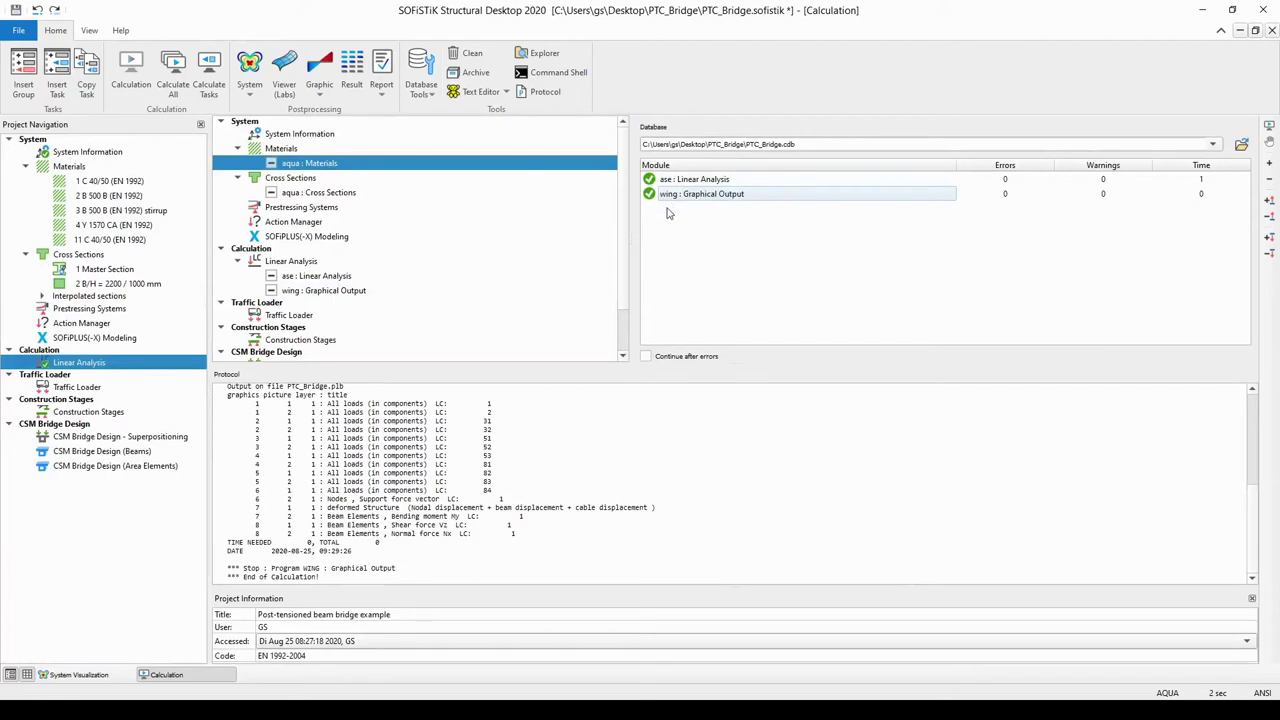
# Step: Show the deformed bridge for load case 1 Self Weight in System Visualization and freeze the animation in its deflected state
pyautogui.click(80, 675)
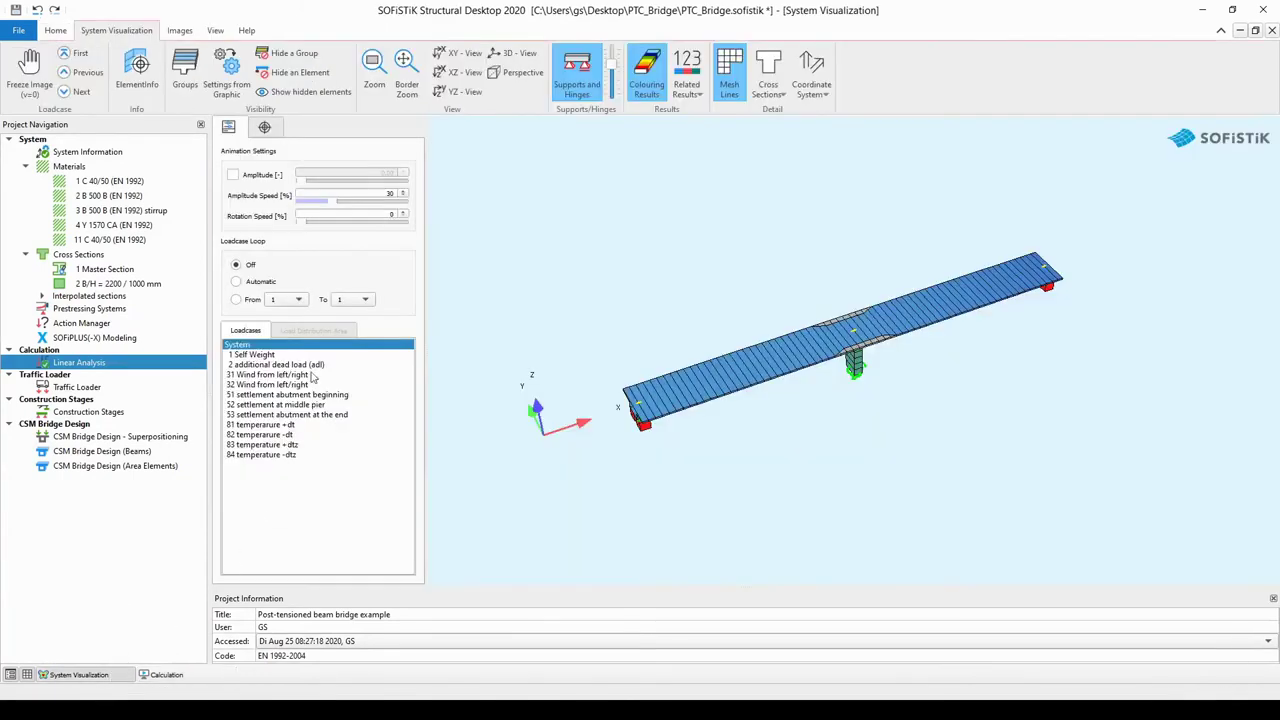
pyautogui.click(252, 354)
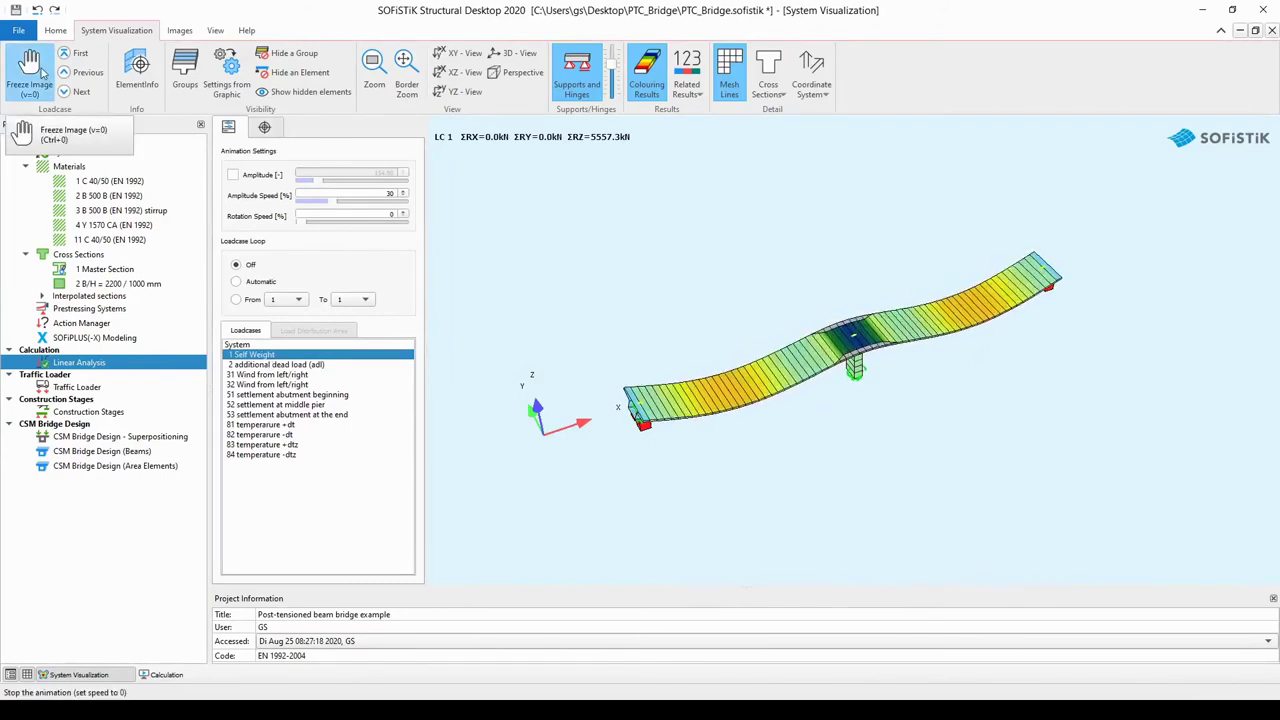
pyautogui.click(40, 70)
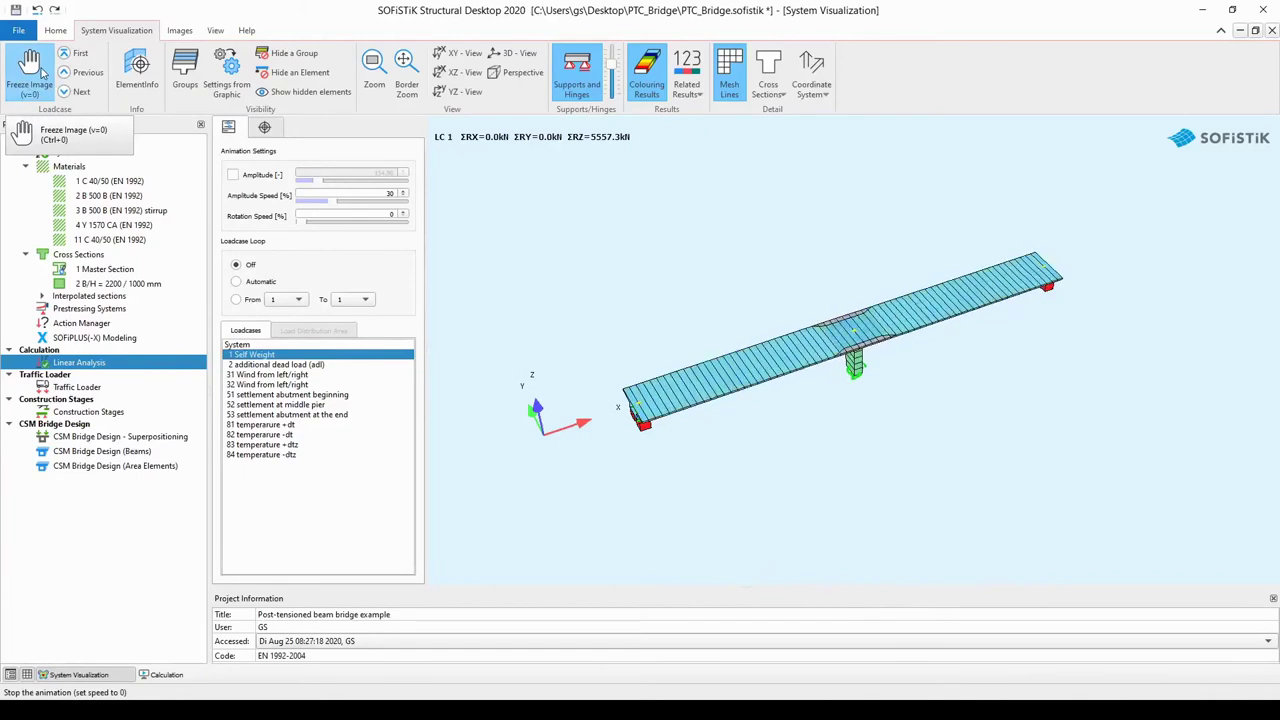
pyautogui.click(40, 70)
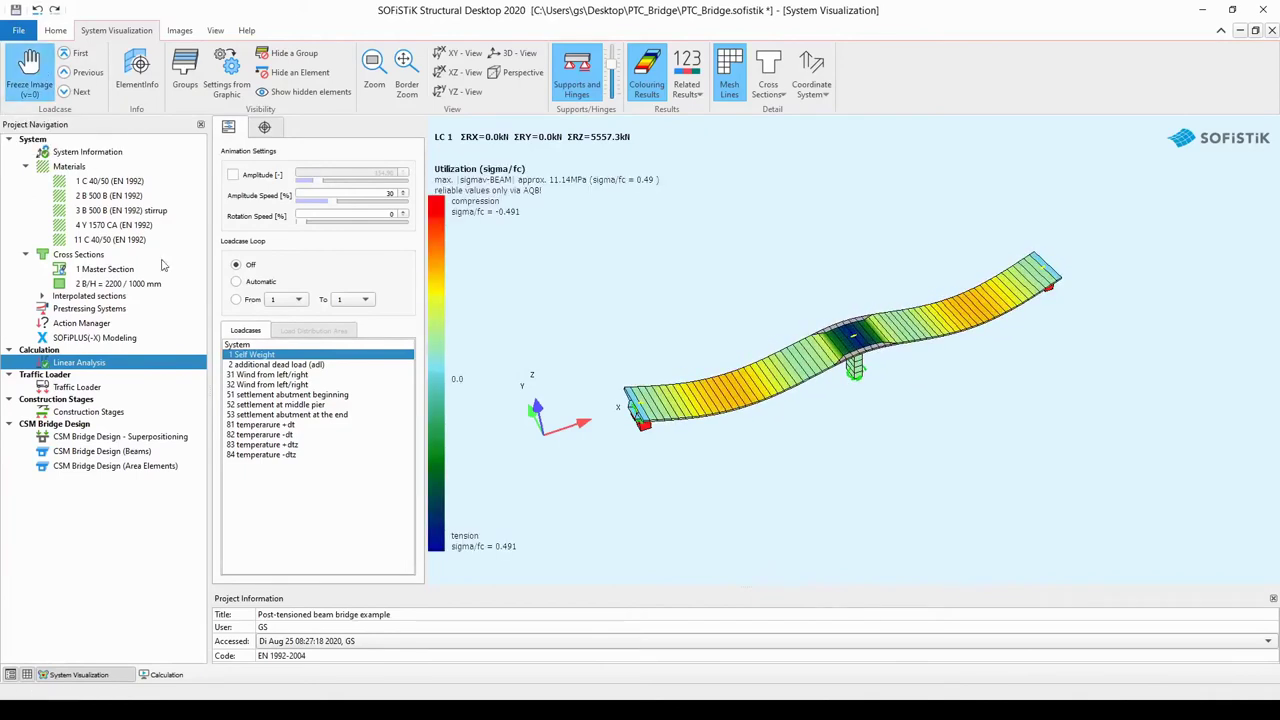
# Step: Examine the deformation for load case 2 additional dead load and load case 31 wind from several viewing angles
pyautogui.click(306, 365)
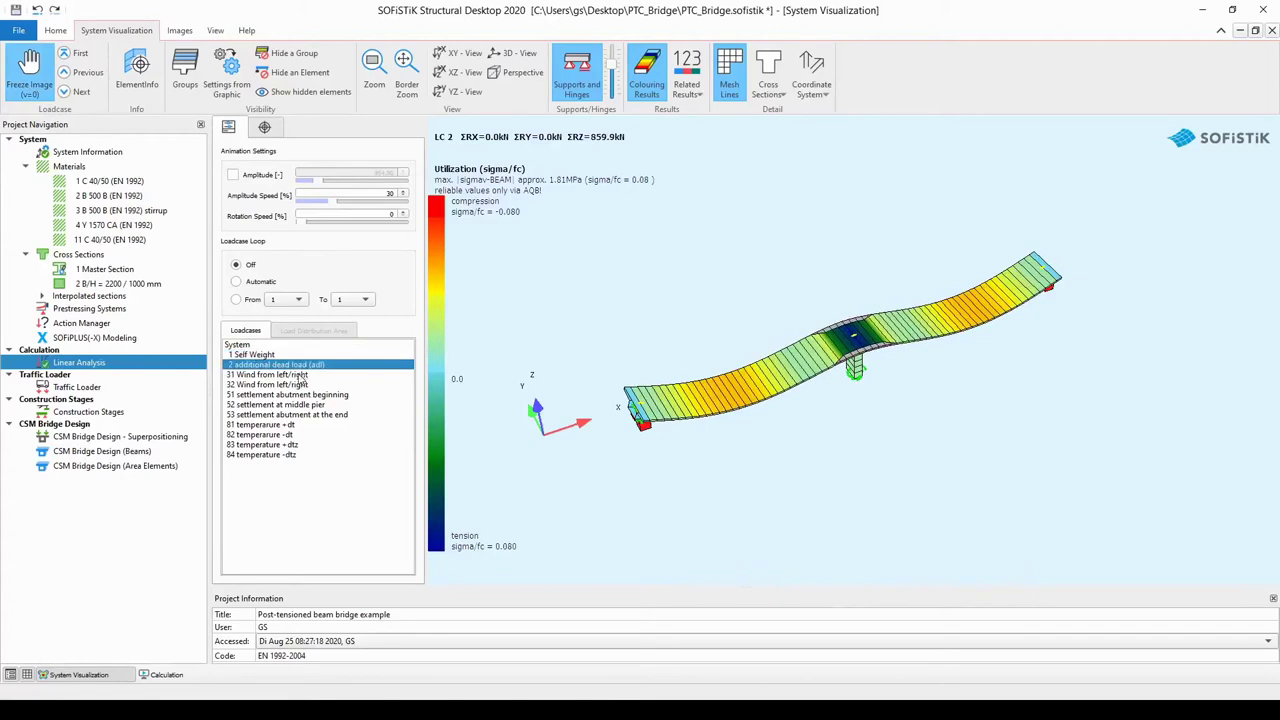
pyautogui.click(302, 376)
pyautogui.moveTo(567, 440); pyautogui.dragTo(681, 378)
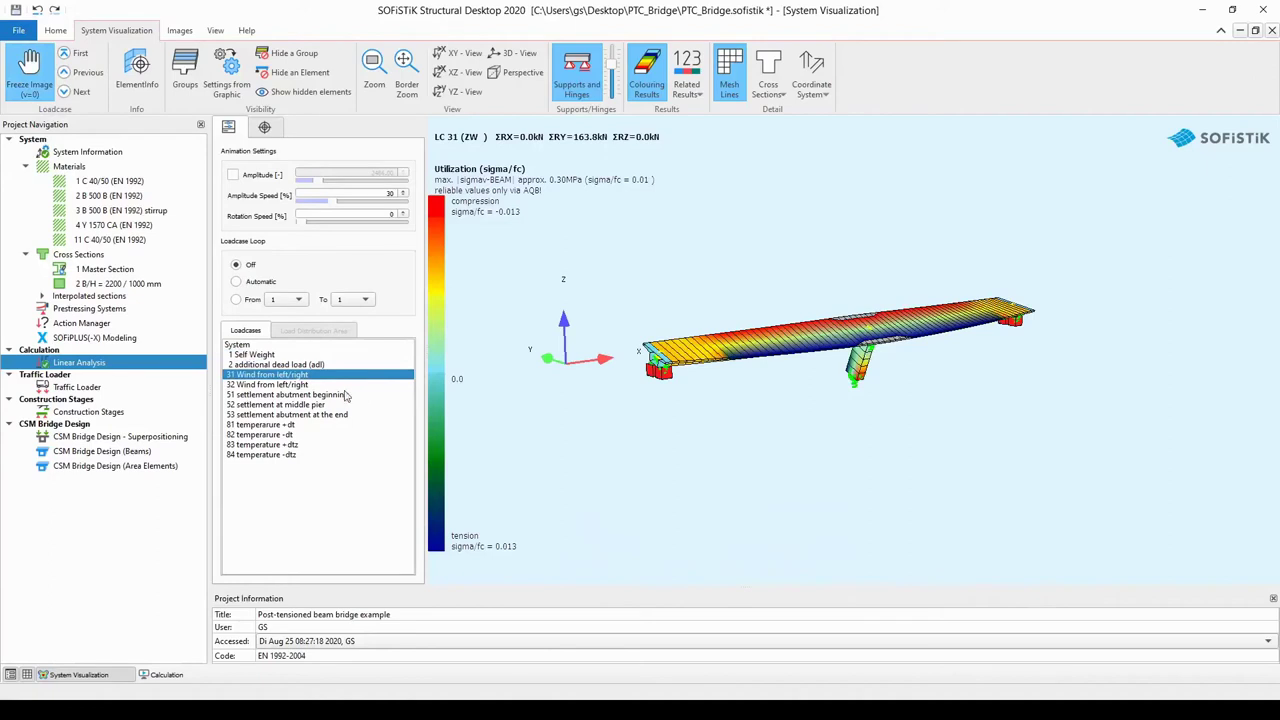
pyautogui.moveTo(611, 431); pyautogui.dragTo(676, 441)
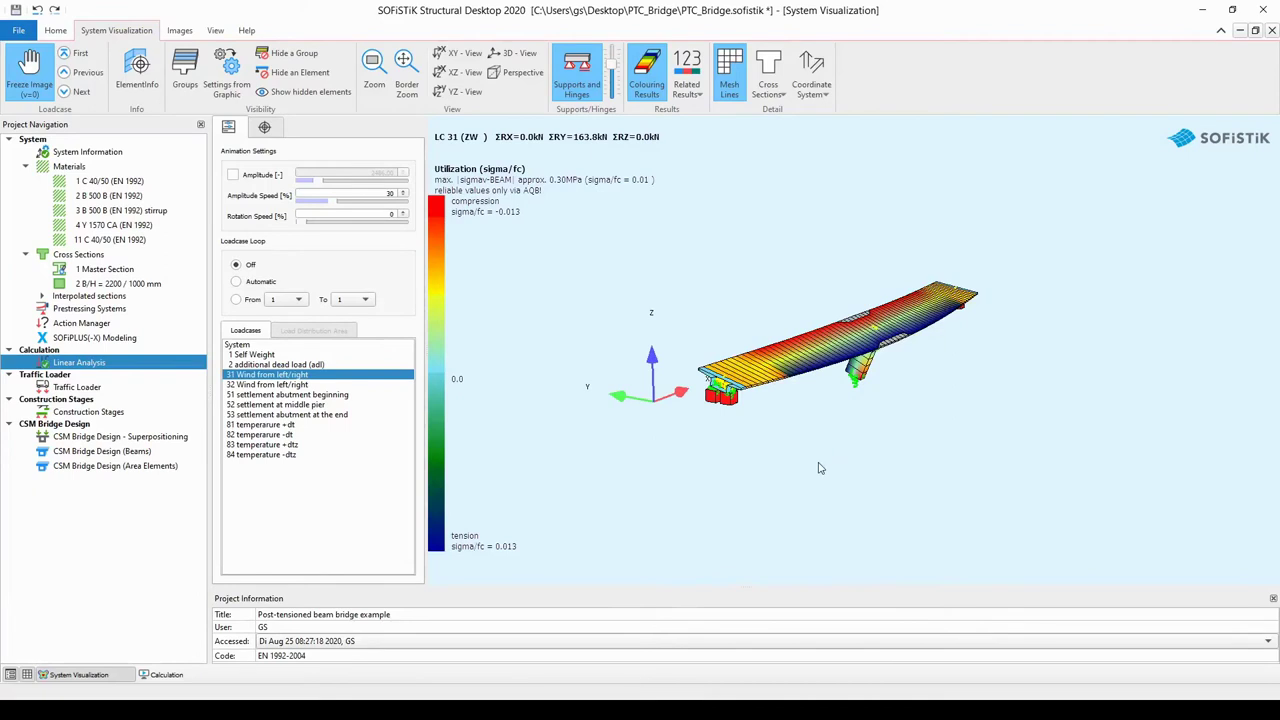
# Step: Fix the deformation amplitude at 500 and display load case 1 Self Weight with it
pyautogui.click(233, 175)
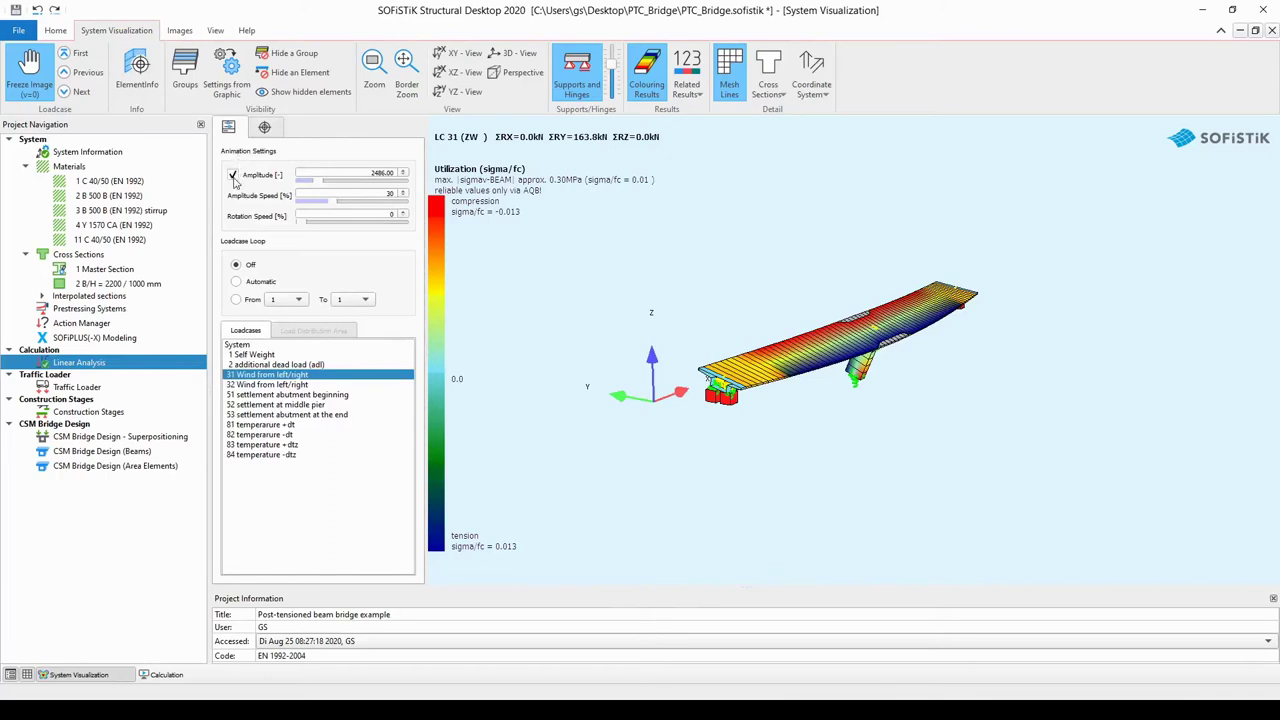
pyautogui.doubleClick(372, 174)
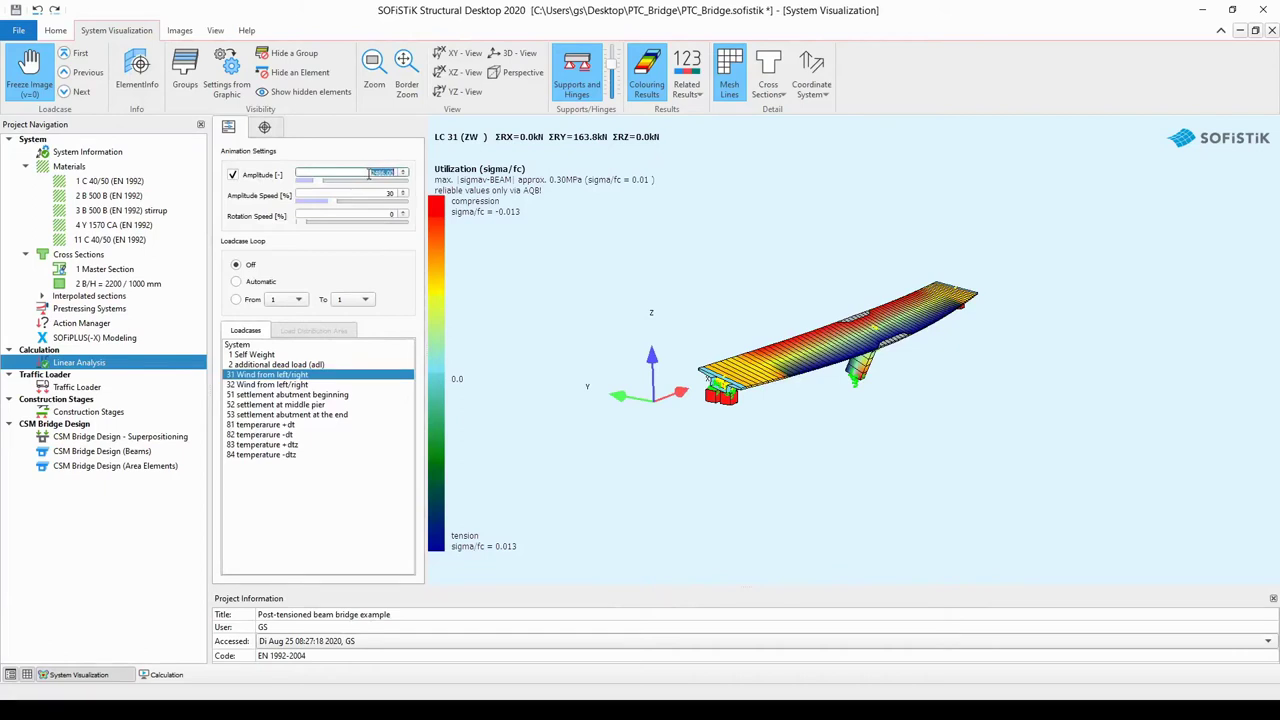
pyautogui.write('500')
pyautogui.press('Return')
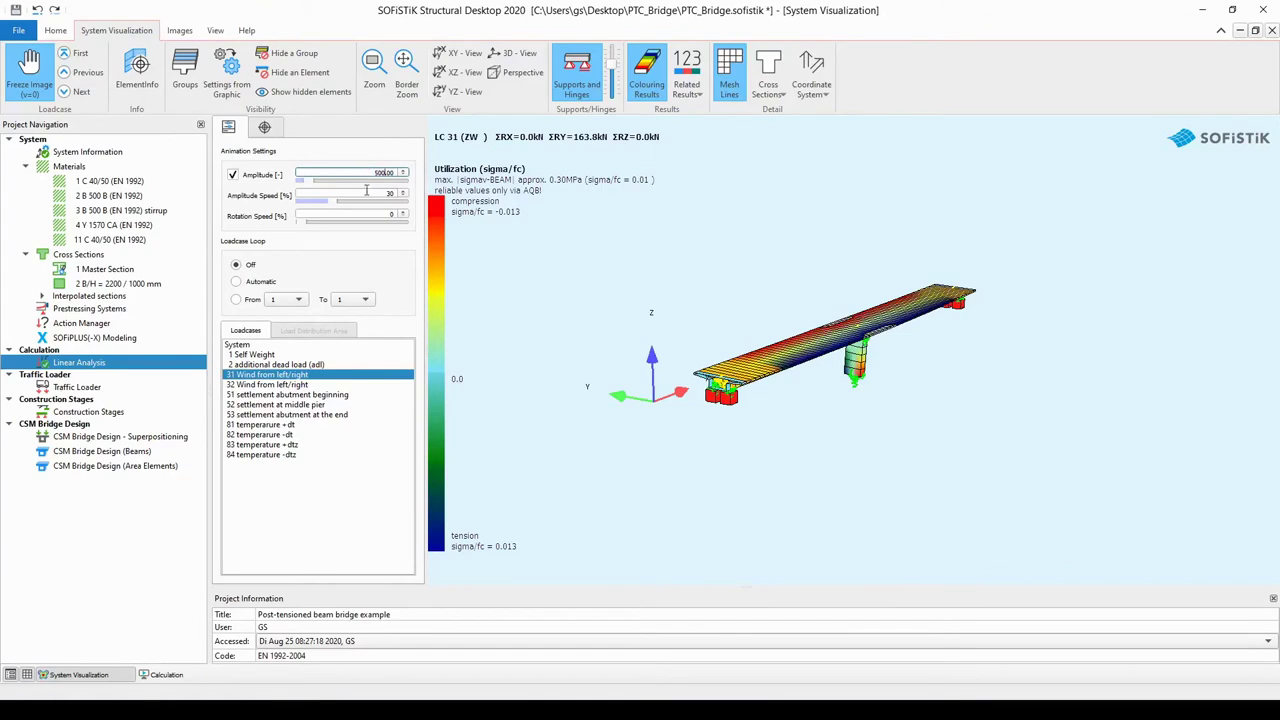
pyautogui.click(286, 355)
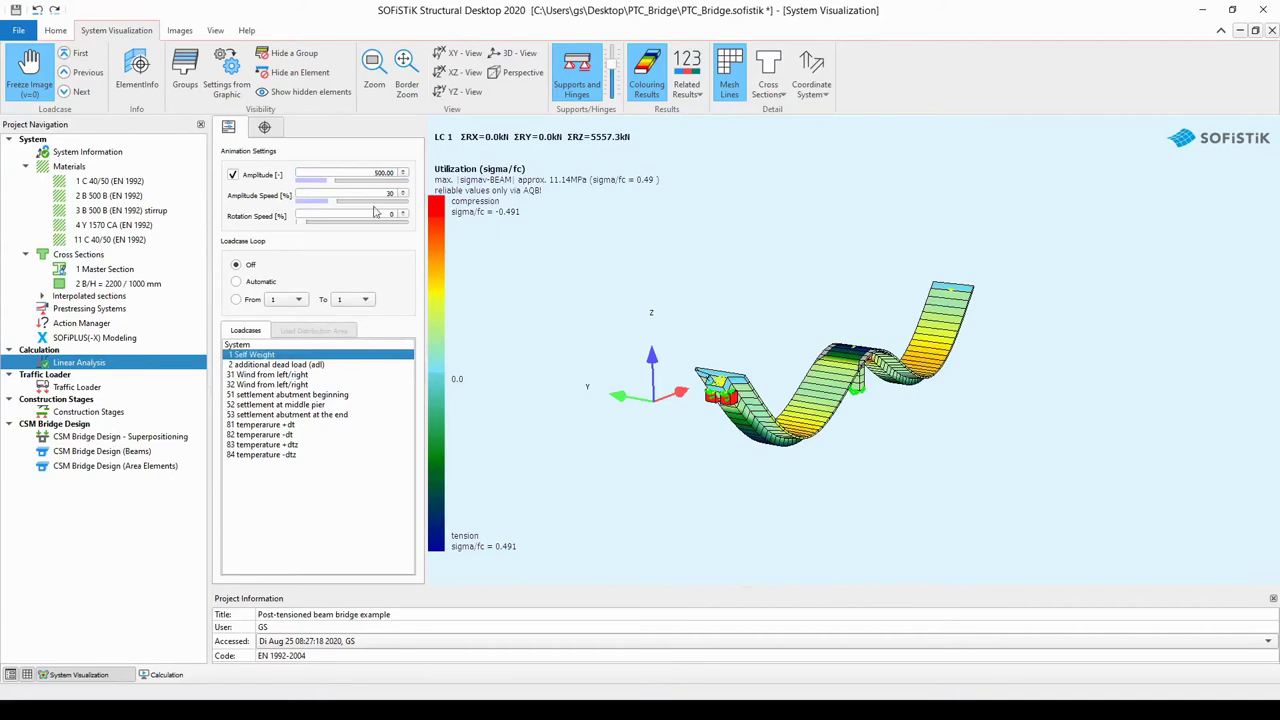
# Step: Compare the deformed bridge for load cases 2, 31 and 32 and the settlement load cases 51, 52 and 53
pyautogui.click(322, 366)
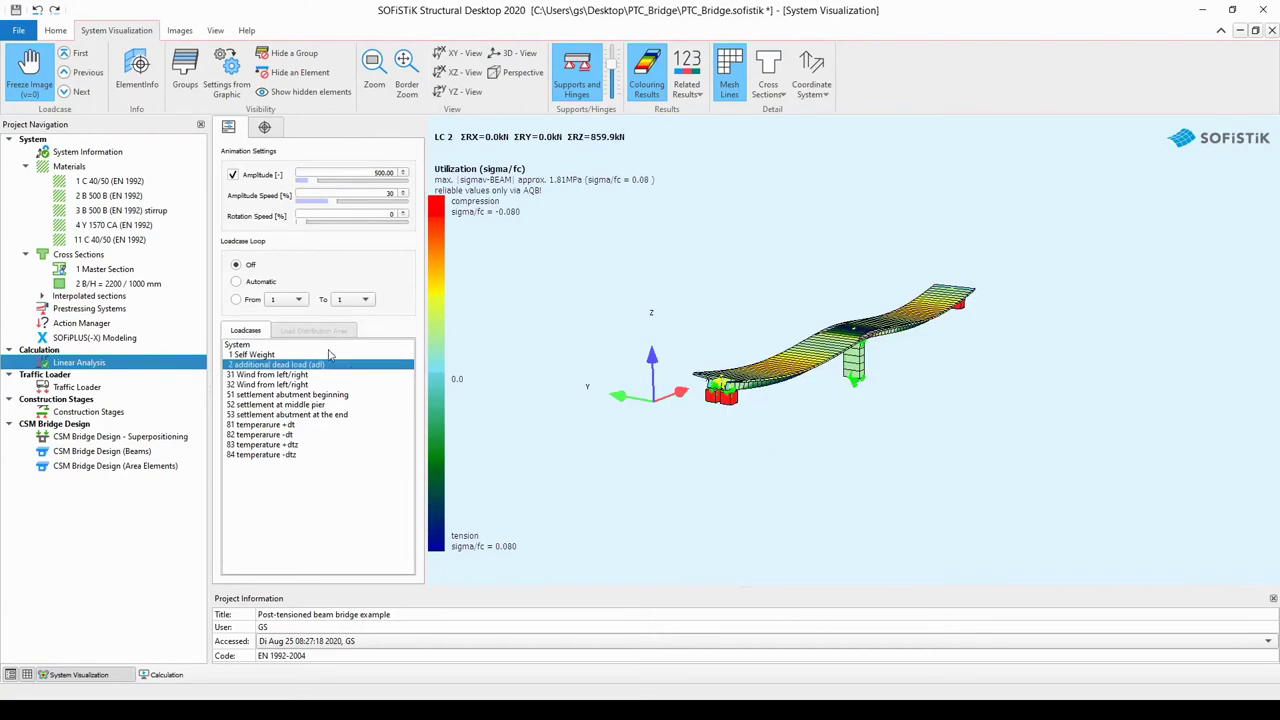
pyautogui.press('Down')
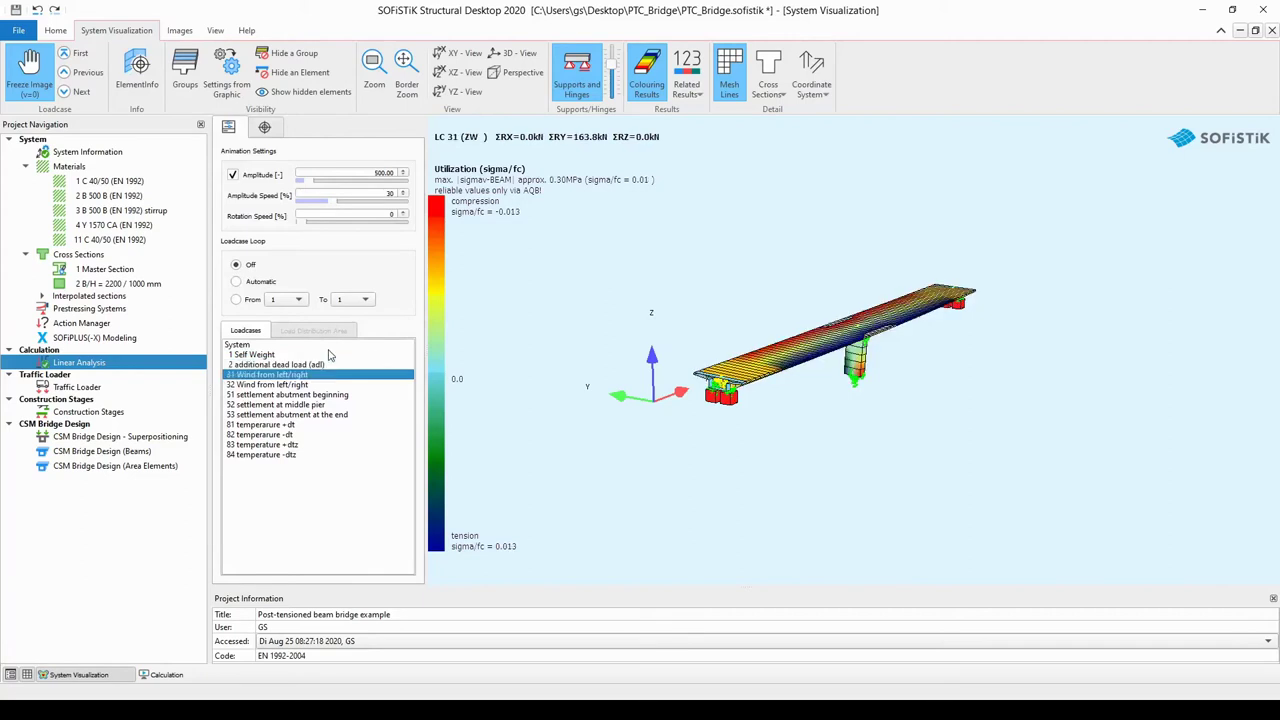
pyautogui.press('Down')
pyautogui.press('Down')
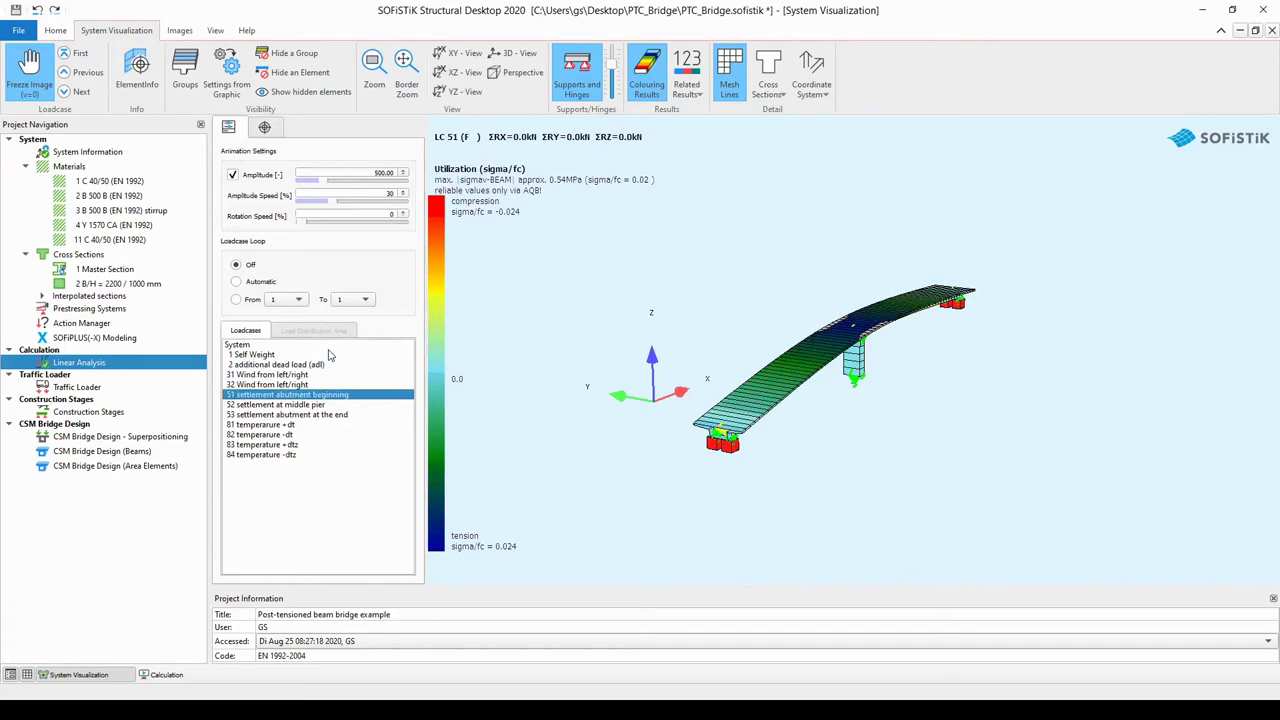
pyautogui.press('Down')
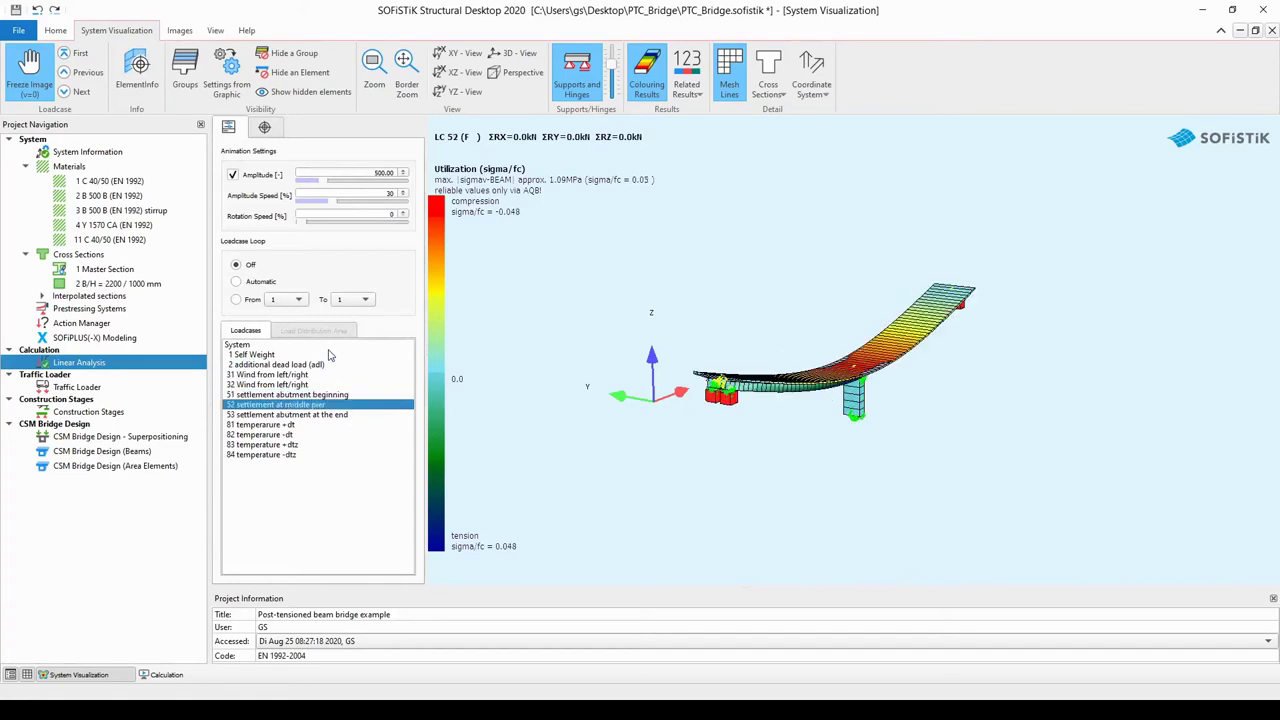
pyautogui.press('Down')
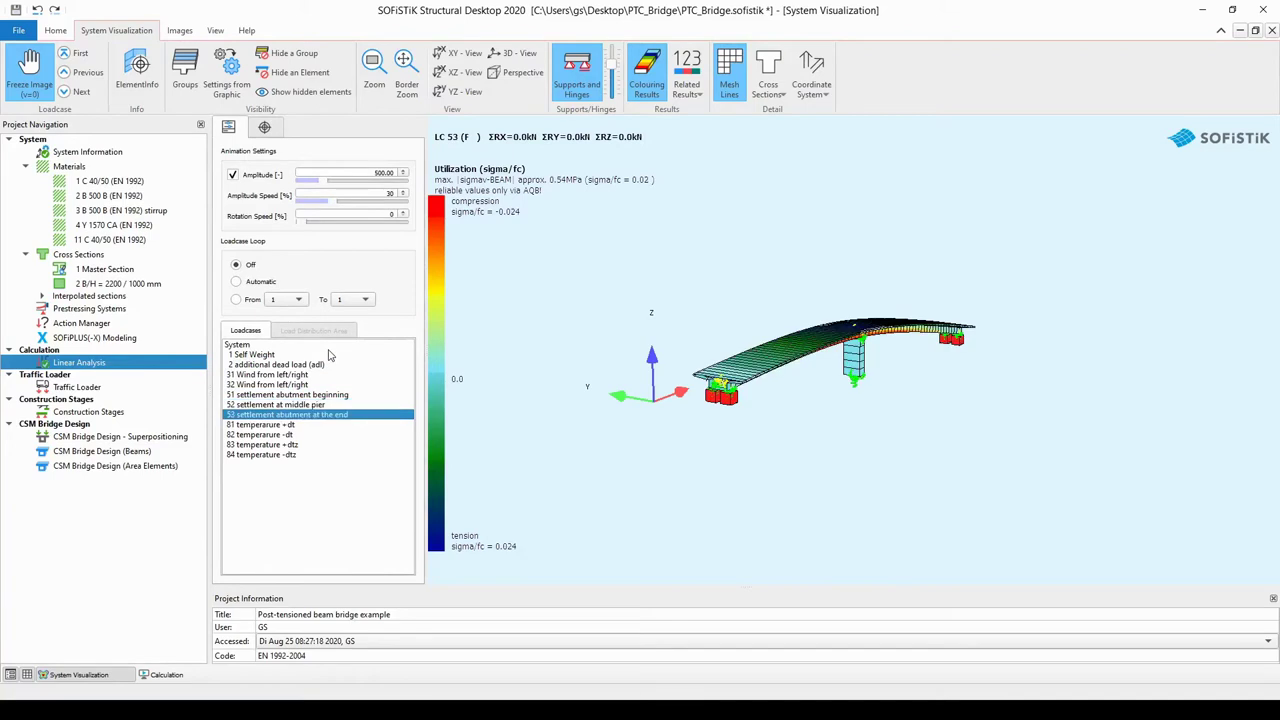
# Step: Examine the deformations for the temperature load cases 81 to 84, viewing load case 84 from another angle
pyautogui.press('Down')
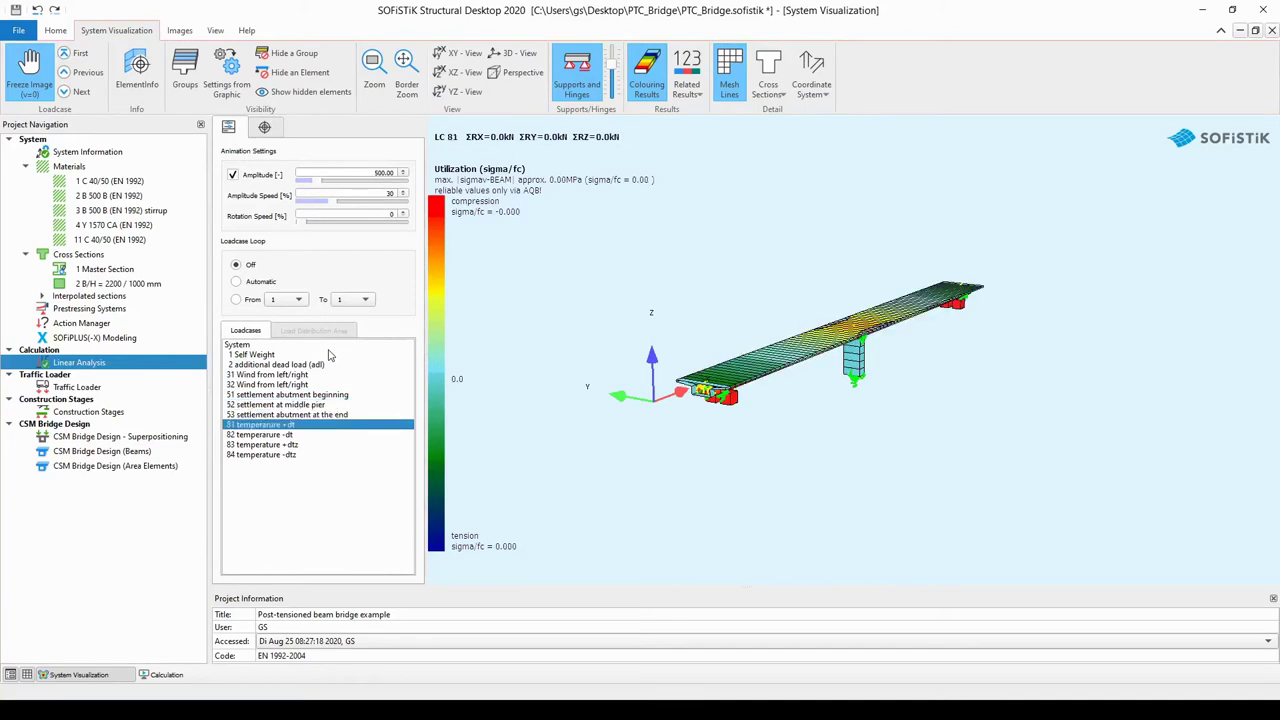
pyautogui.press('Down')
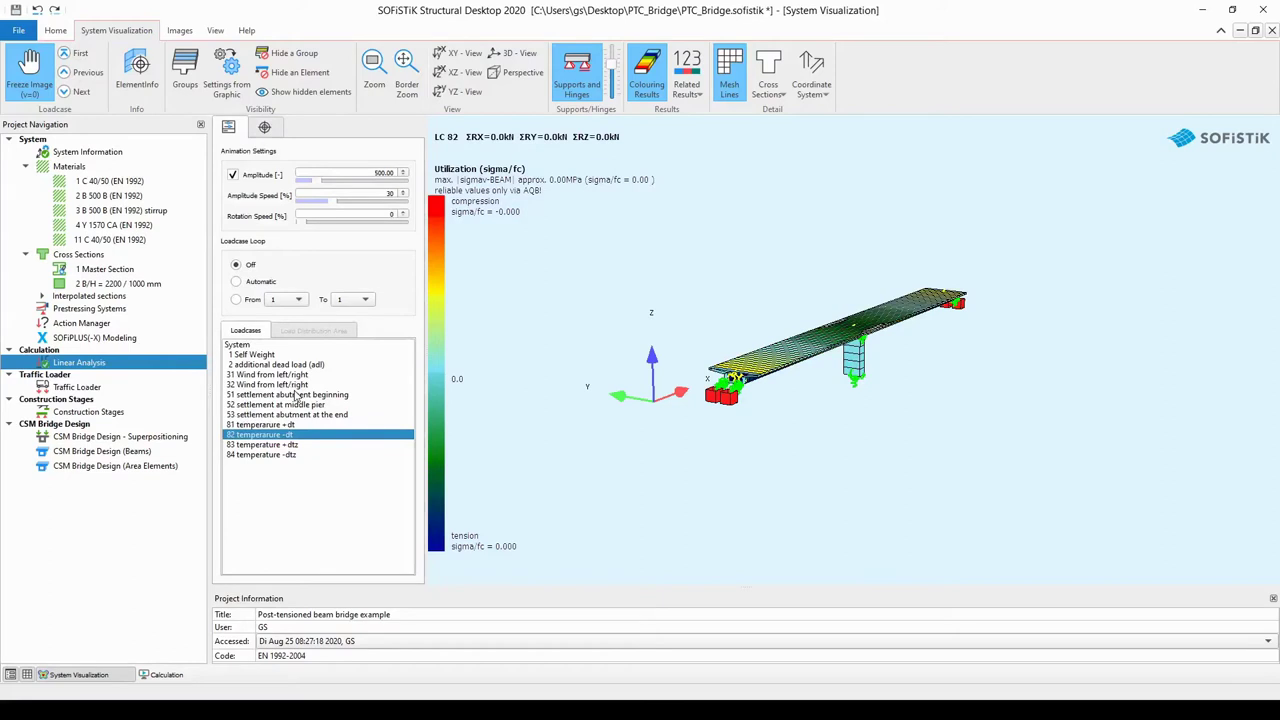
pyautogui.press('Down')
pyautogui.press('Down')
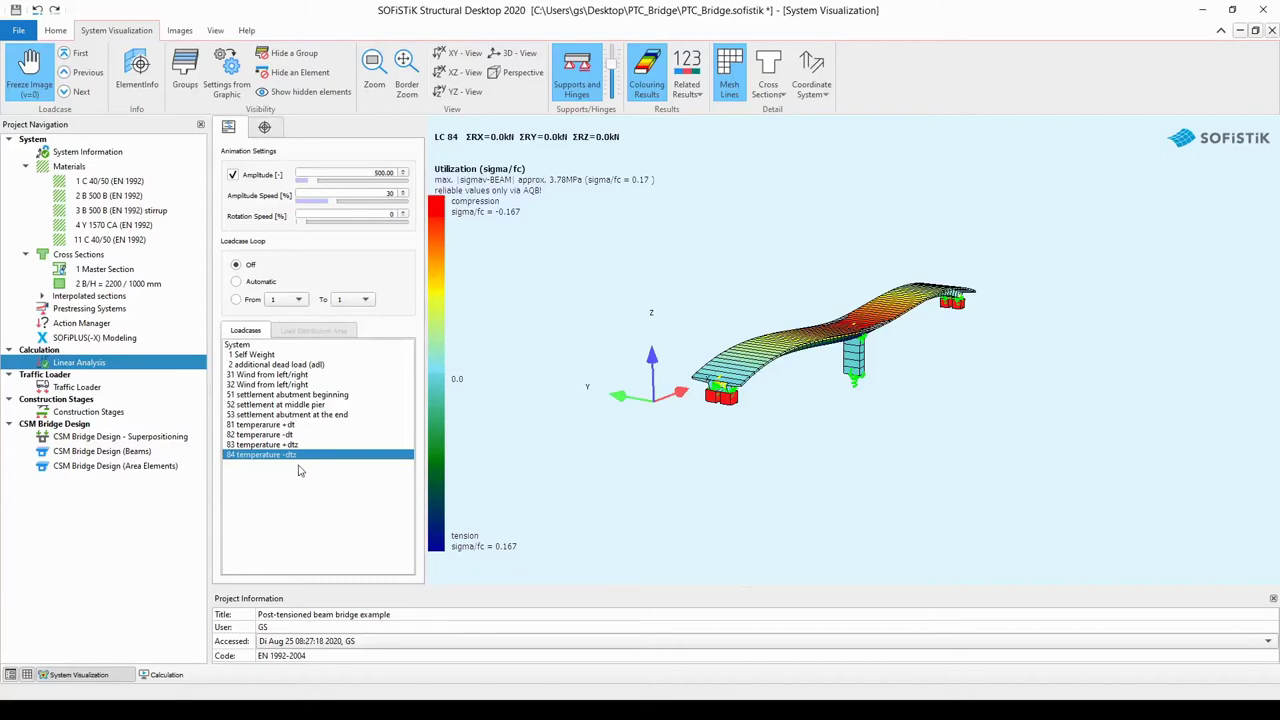
pyautogui.moveTo(717, 441); pyautogui.dragTo(684, 440)
pyautogui.moveTo(748, 381); pyautogui.dragTo(743, 361)
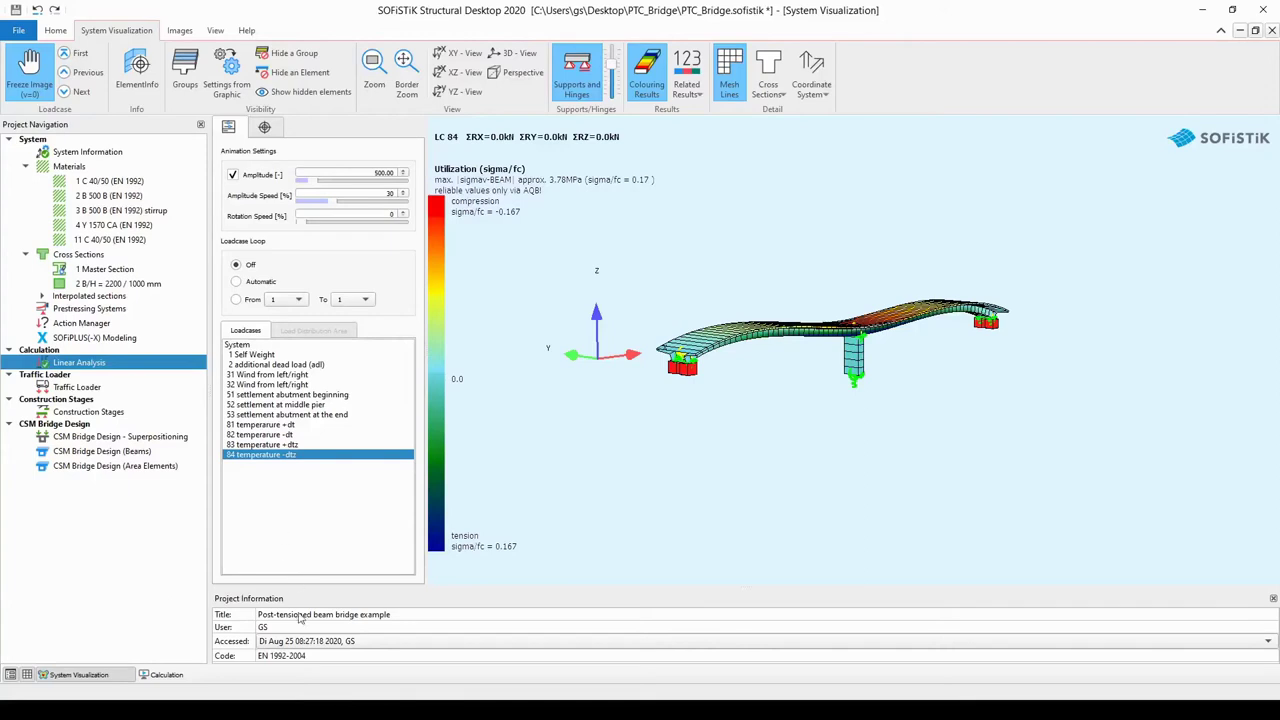
# Step: Switch to SOFiPLUS-X and enable the built-in structure filter by type and group
pyautogui.click(322, 712)
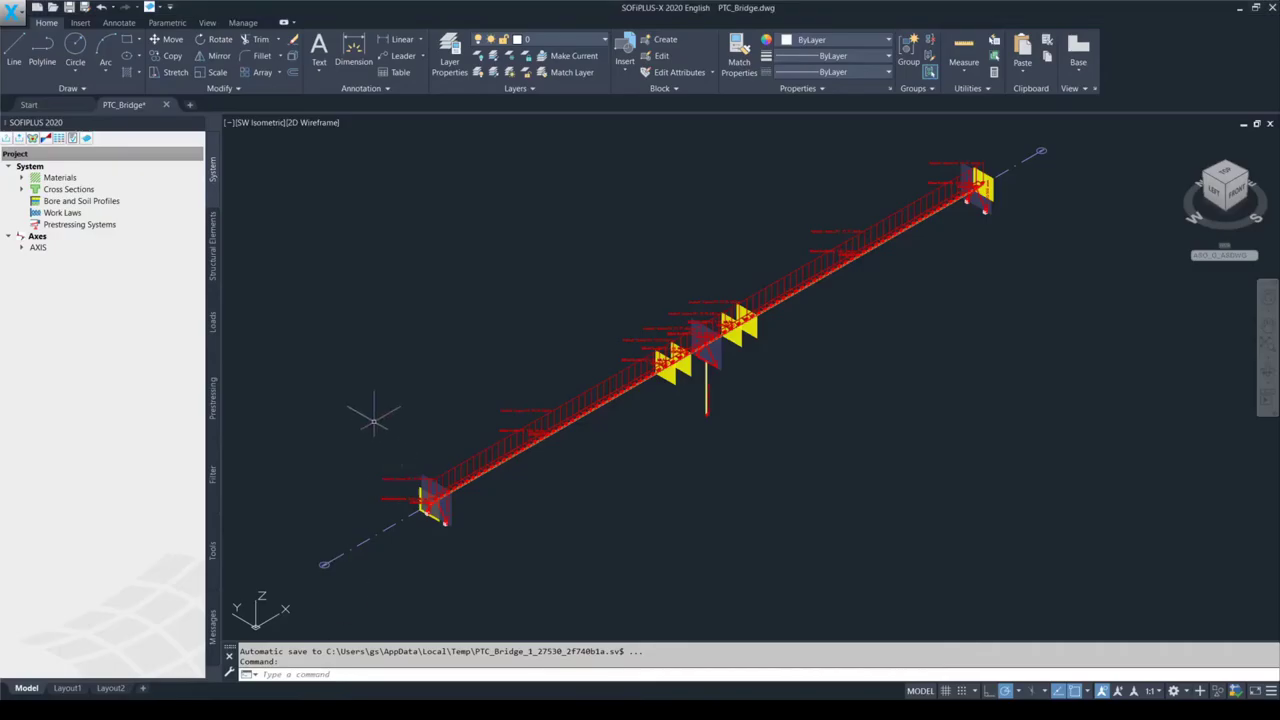
pyautogui.click(214, 476)
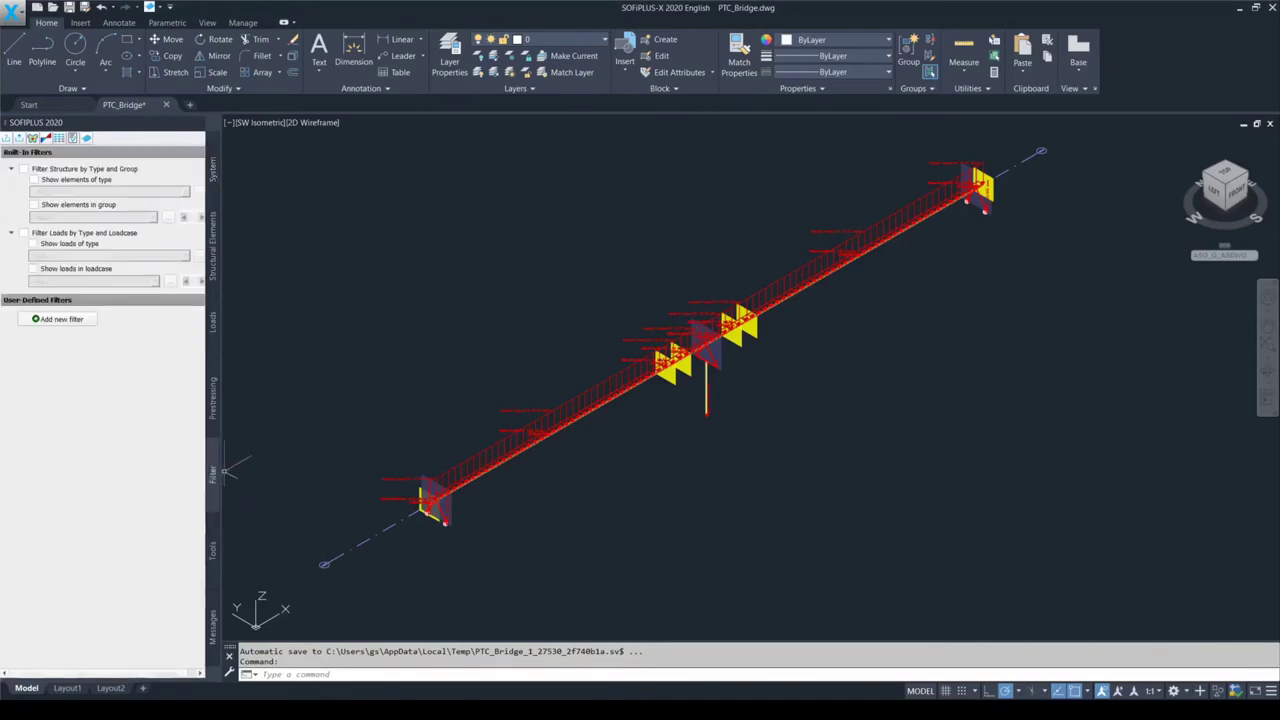
pyautogui.press('F10')
pyautogui.press('F9')
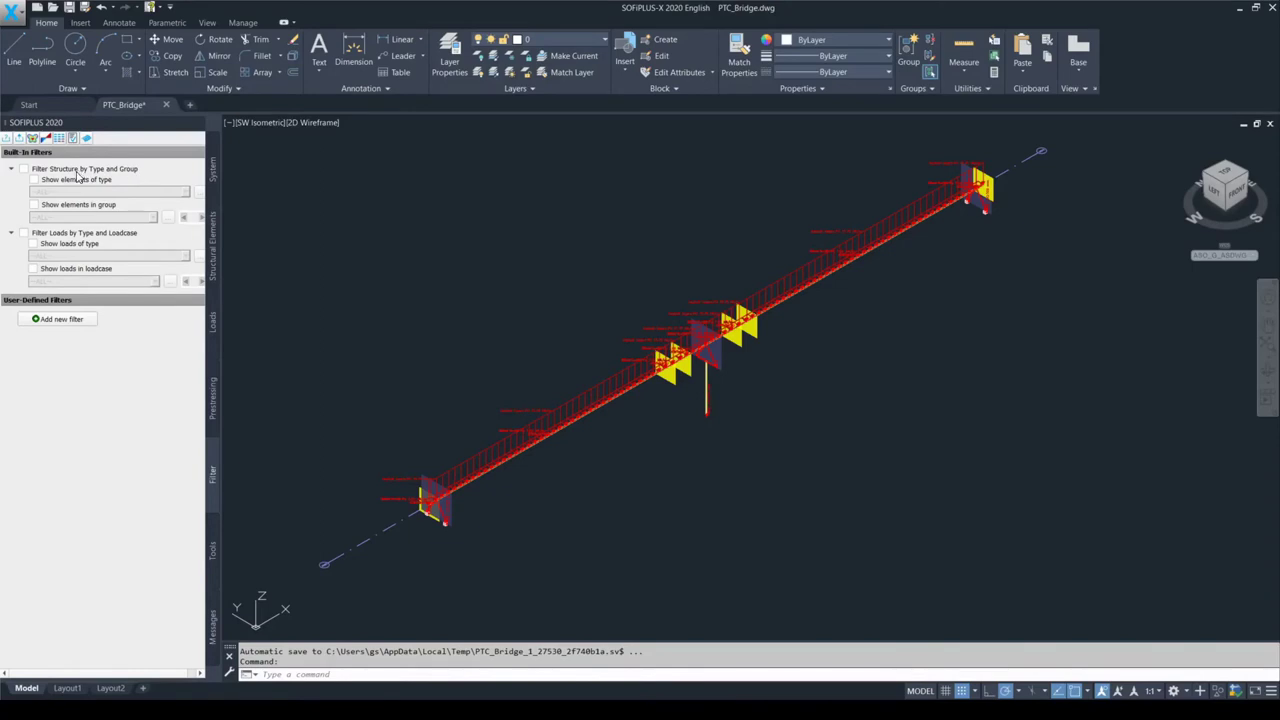
pyautogui.click(25, 170)
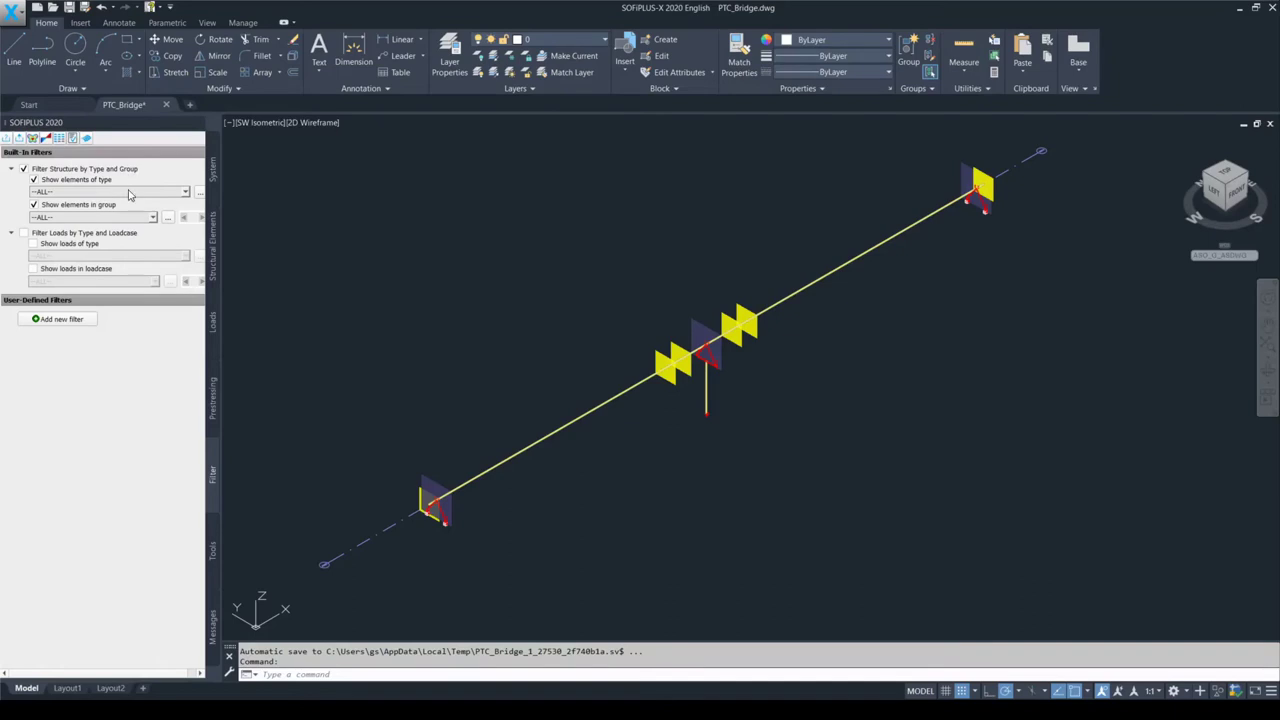
# Step: Clear all element types in the structure filter, try Point Constraint alone, and then show only Line elements
pyautogui.click(130, 192)
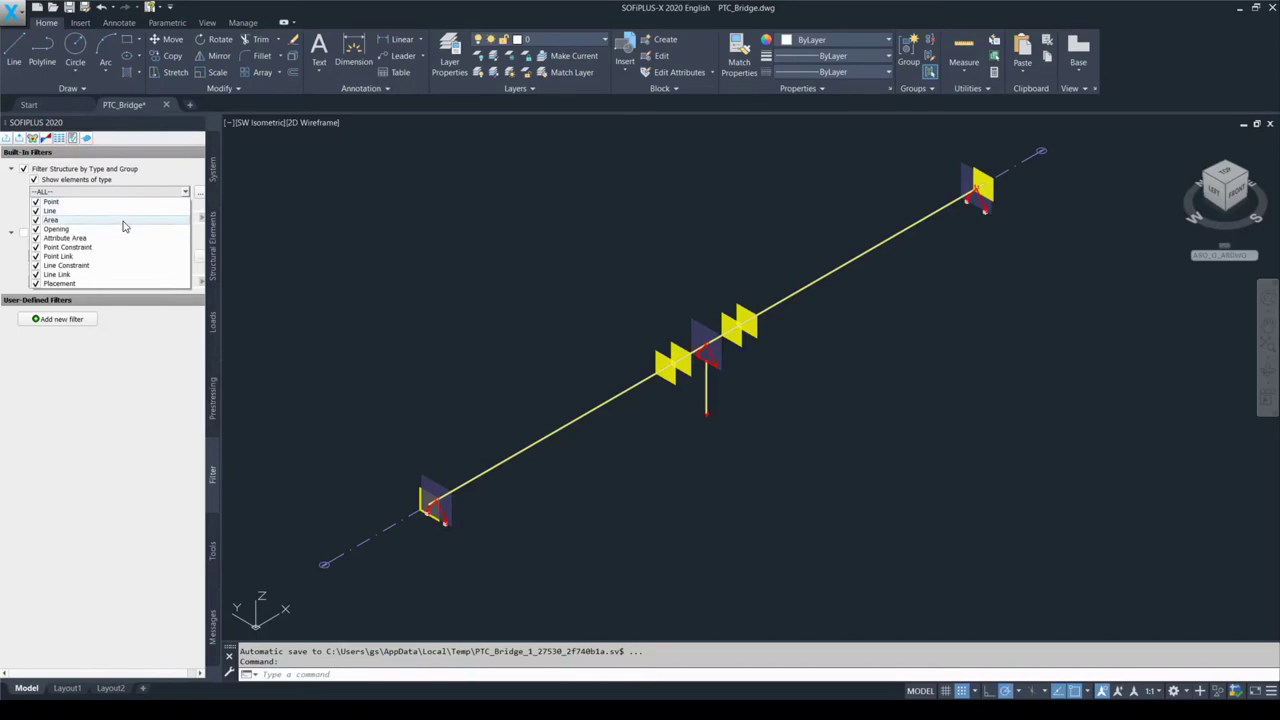
pyautogui.rightClick(123, 226)
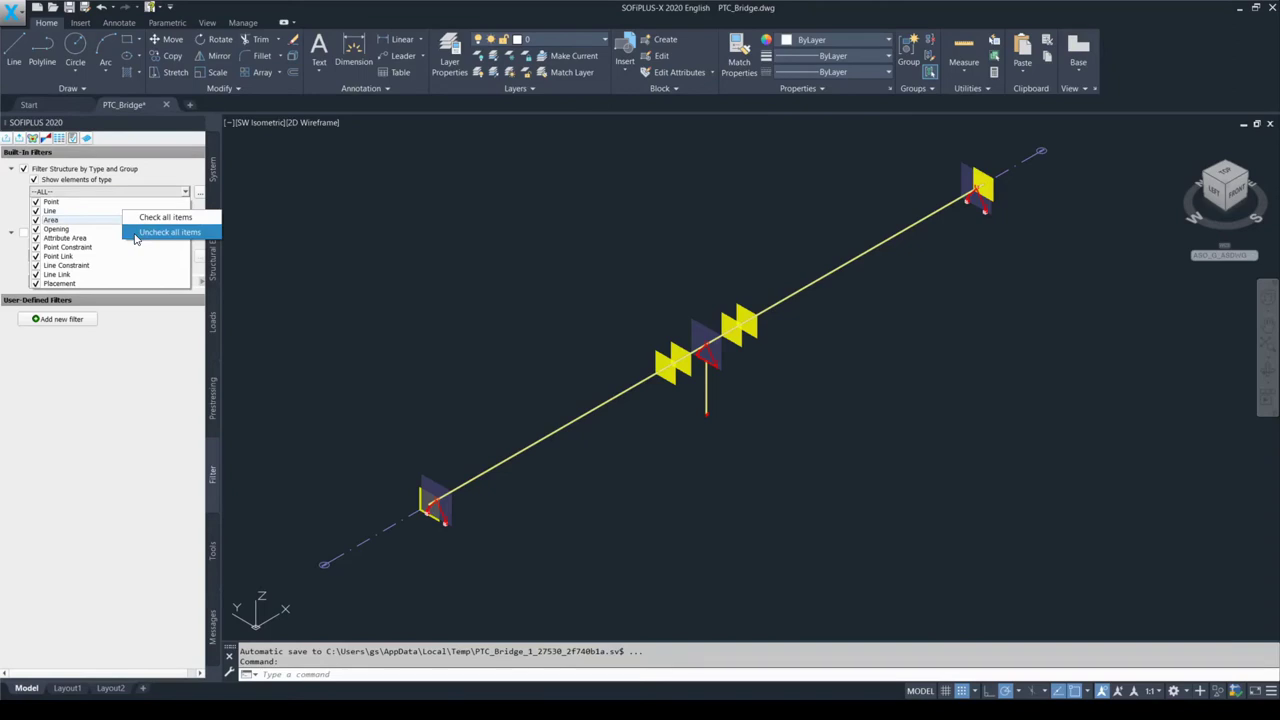
pyautogui.click(136, 233)
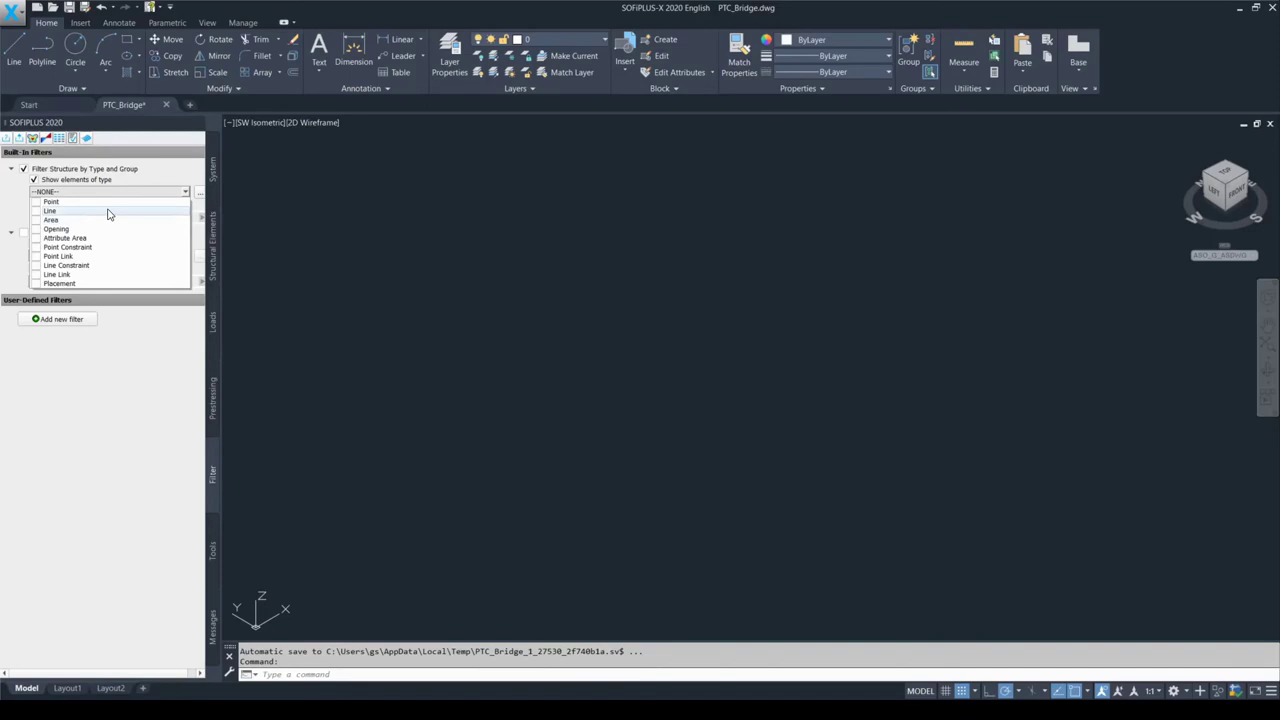
pyautogui.click(36, 248)
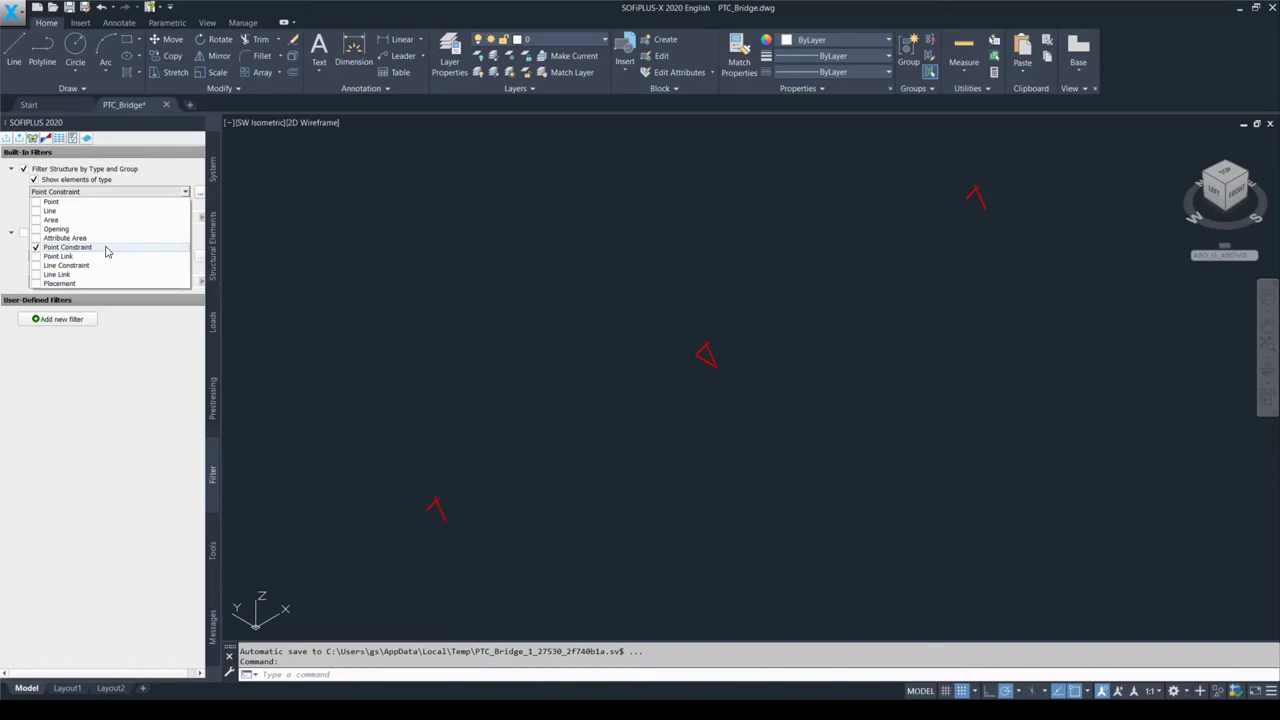
pyautogui.click(36, 248)
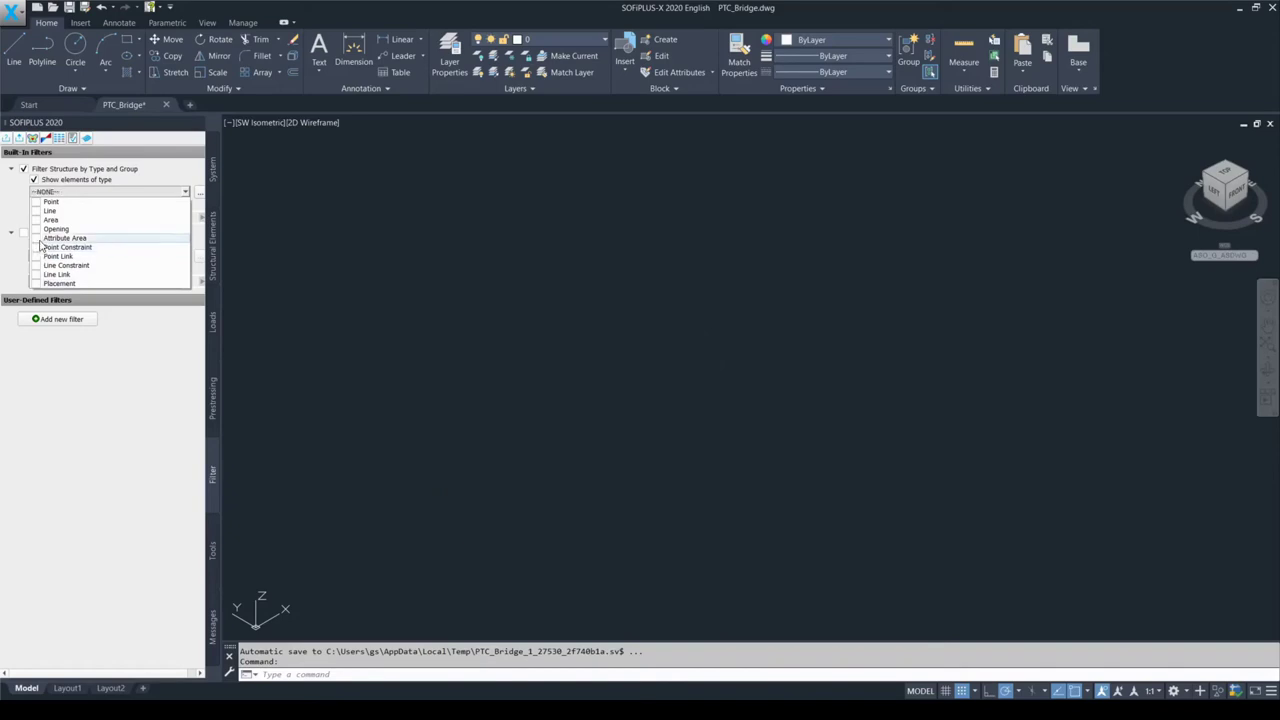
pyautogui.click(36, 211)
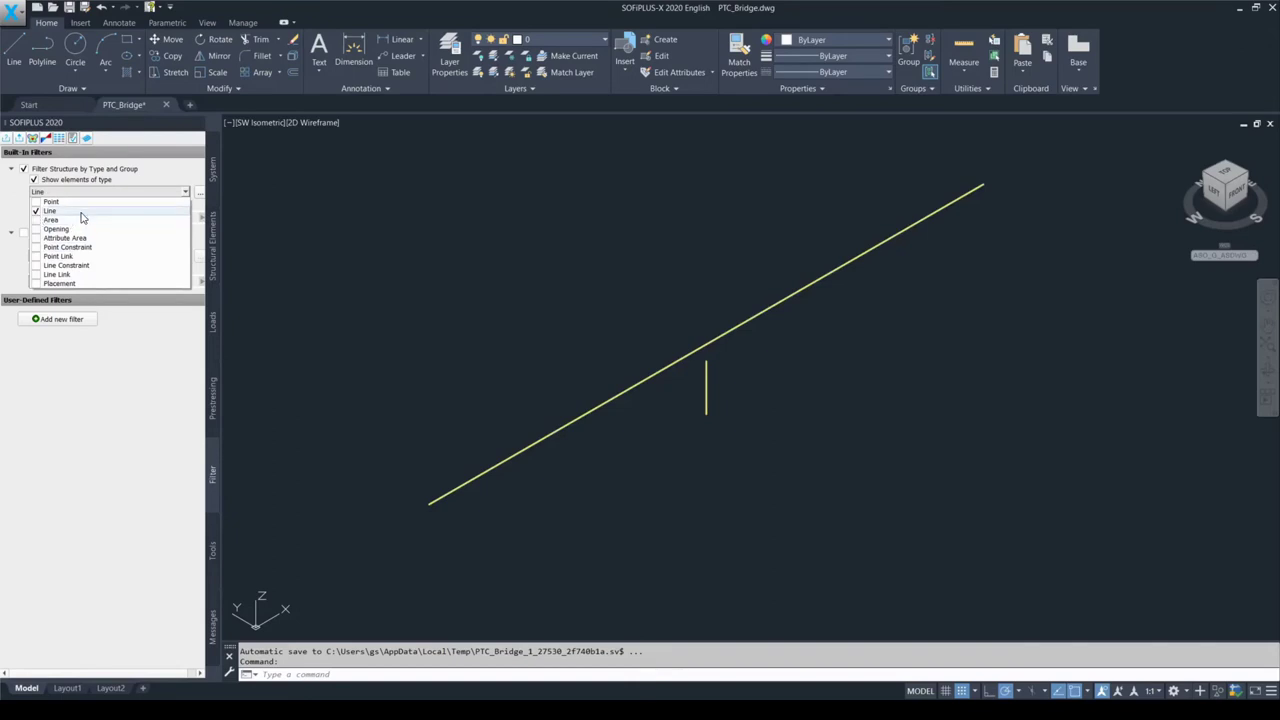
pyautogui.click(6, 212)
# Step: Select all element types from Point through Path for the structure filter using its list selection
pyautogui.press('F10')
pyautogui.press('F9')
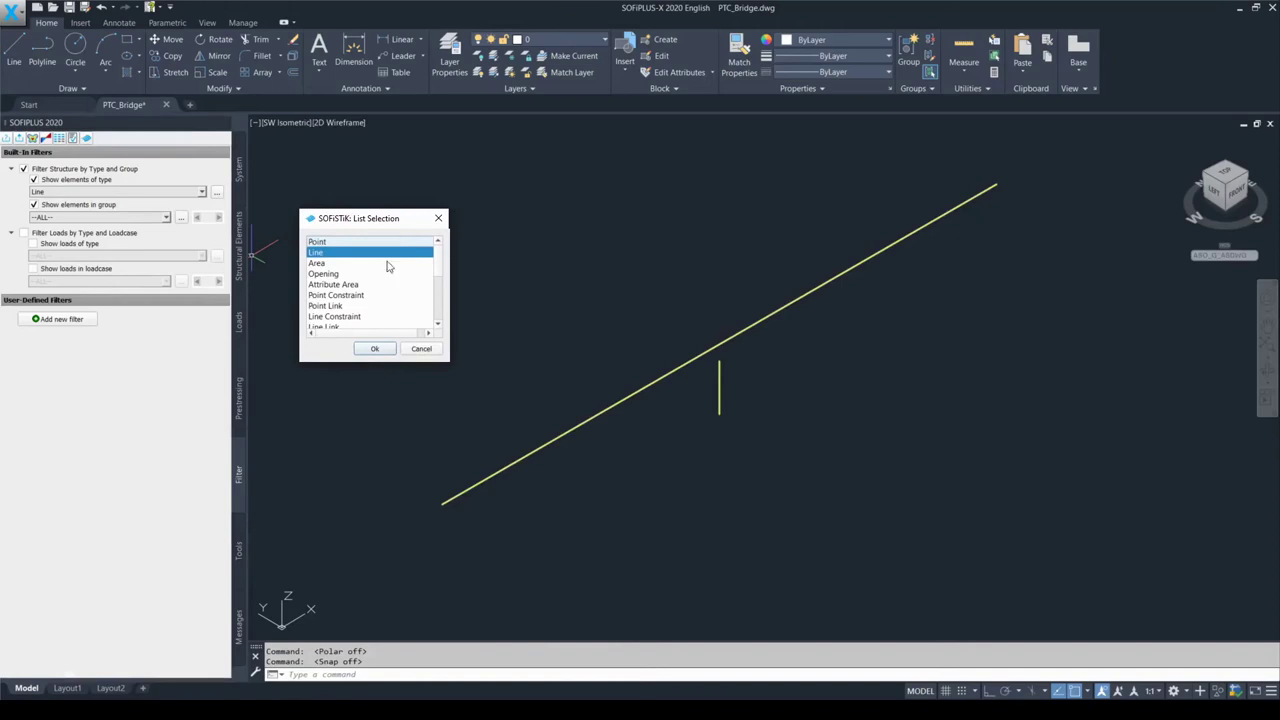
pyautogui.scroll(-3, 372, 272)
pyautogui.scroll(3, 370, 272)
pyautogui.click(355, 244)
pyautogui.scroll(-5, 350, 272)
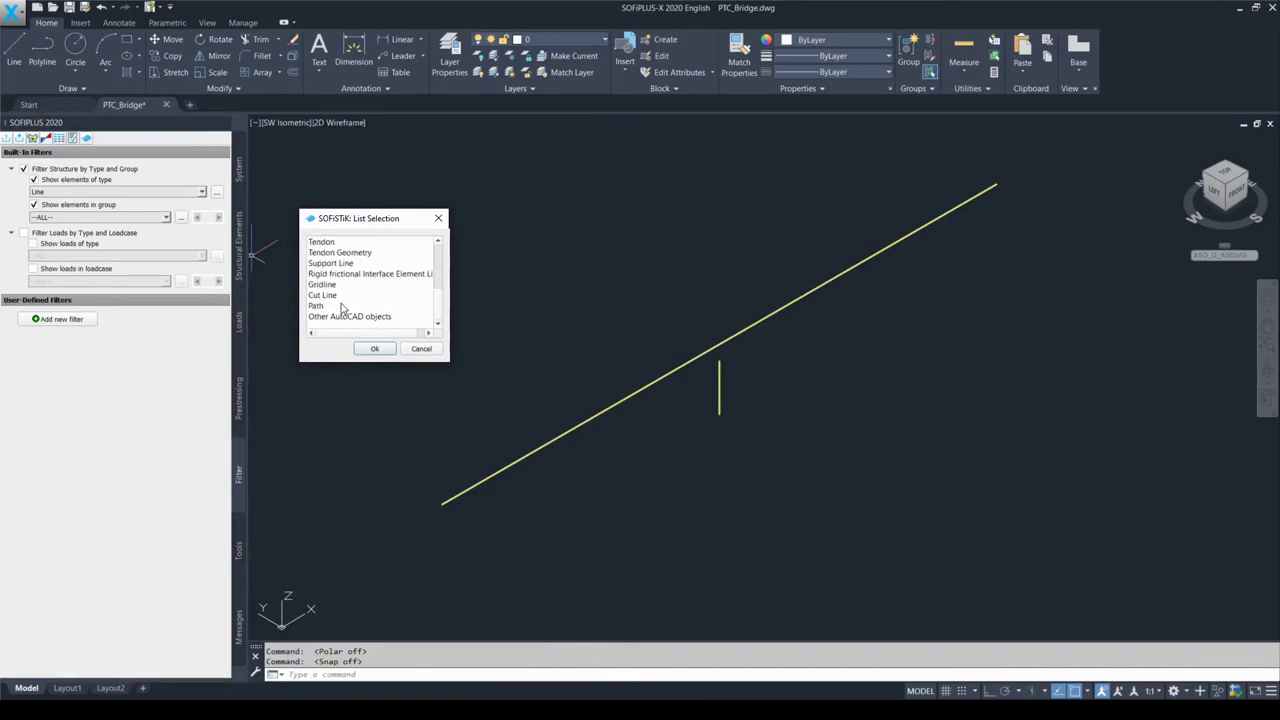
pyautogui.keyDown('shift'); pyautogui.click(342, 305); pyautogui.keyUp('shift')
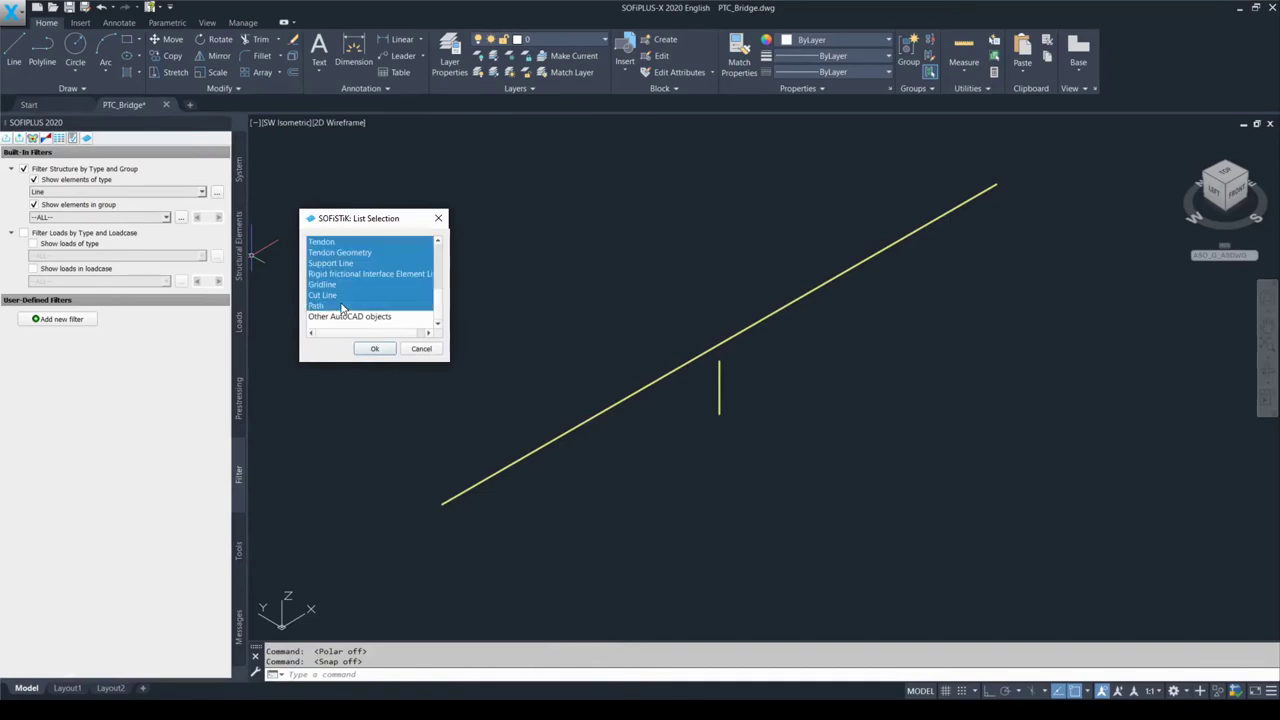
pyautogui.click(375, 349)
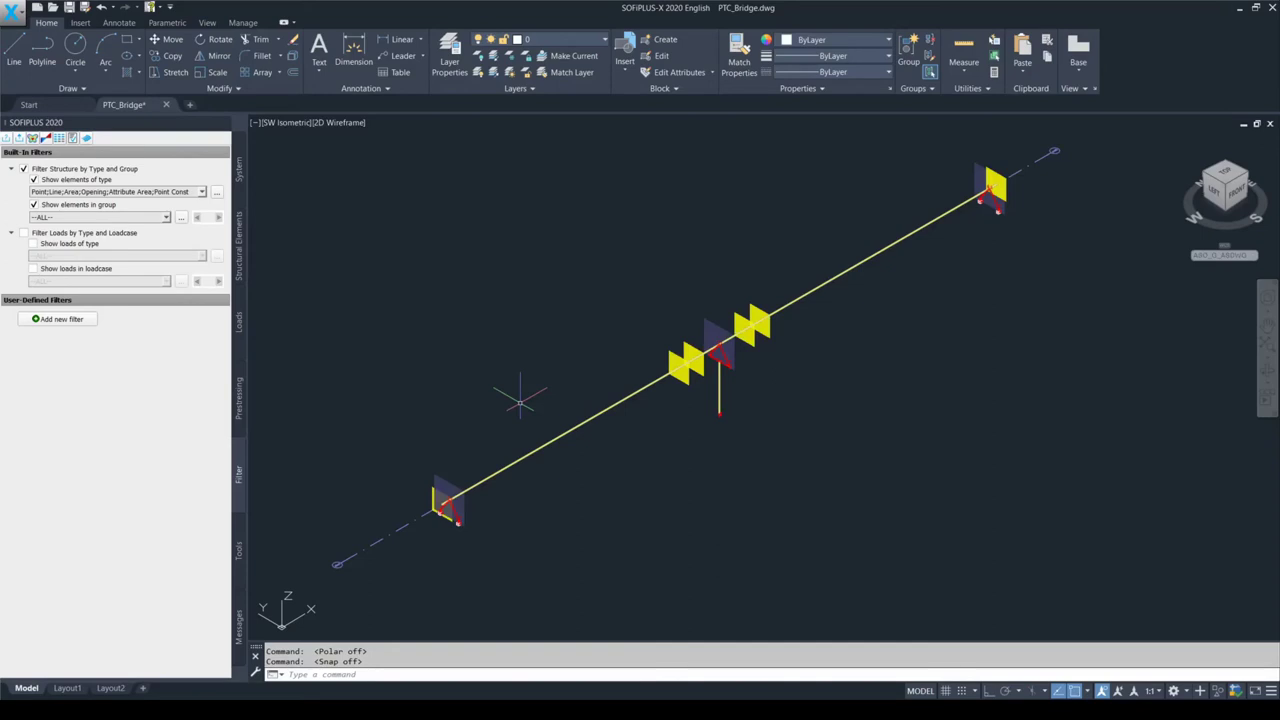
# Step: Hide the Placement elements by excluding that type from the structure filter
pyautogui.press('F9')
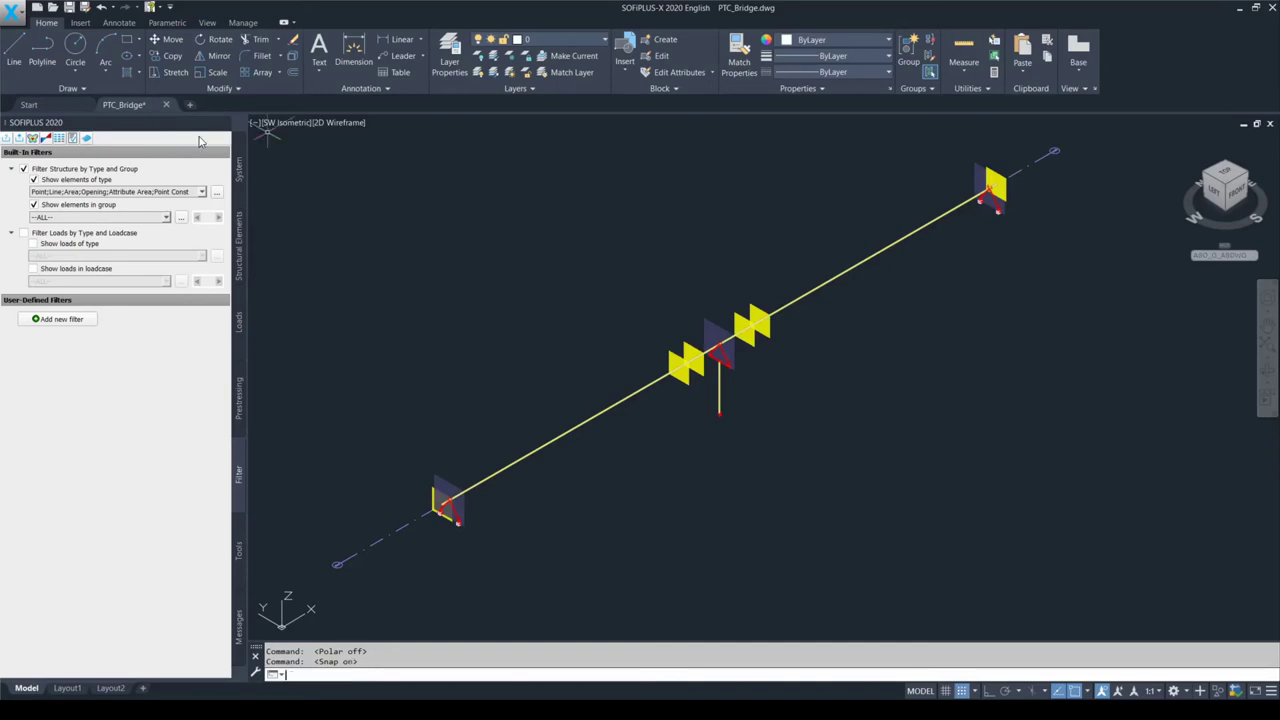
pyautogui.click(202, 192)
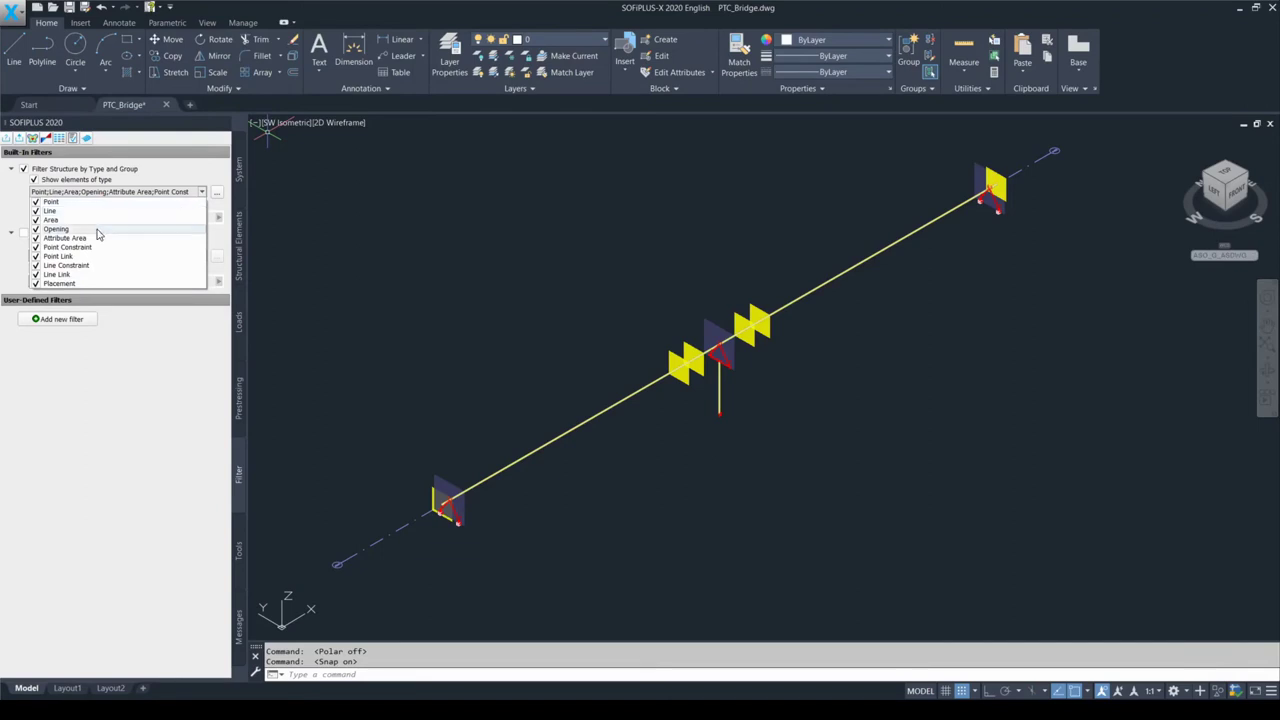
pyautogui.click(37, 284)
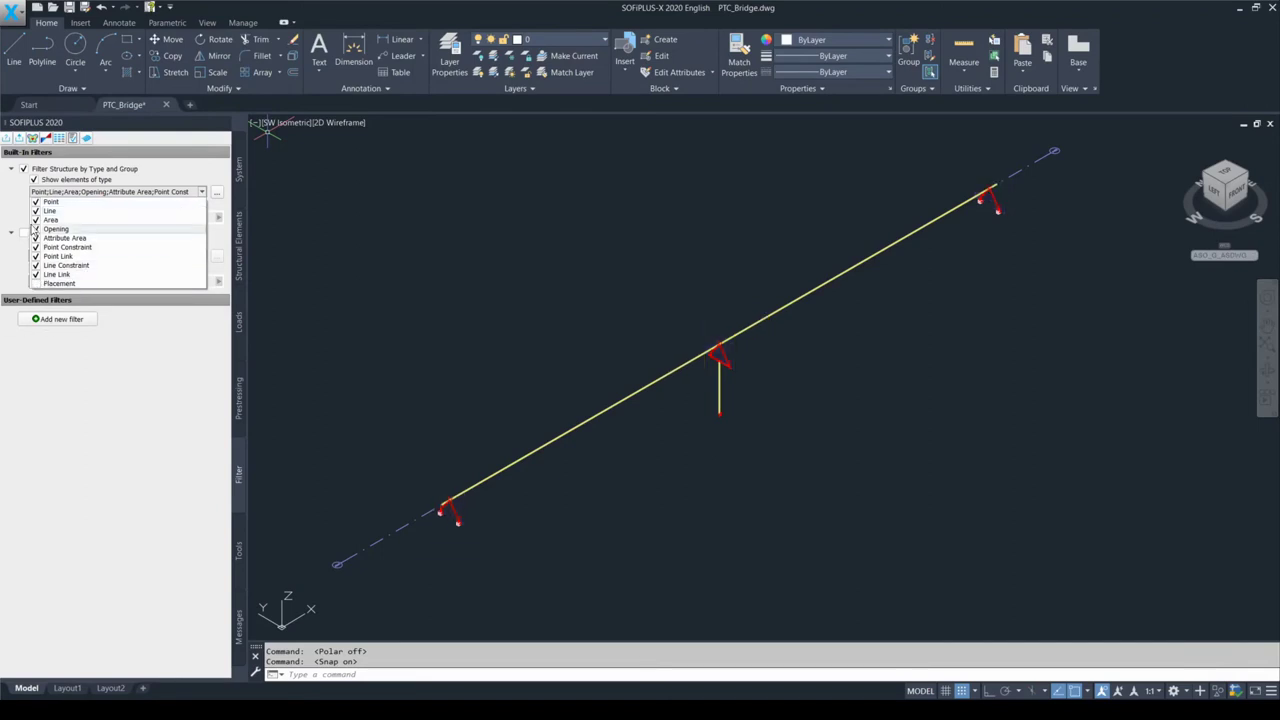
pyautogui.click(12, 198)
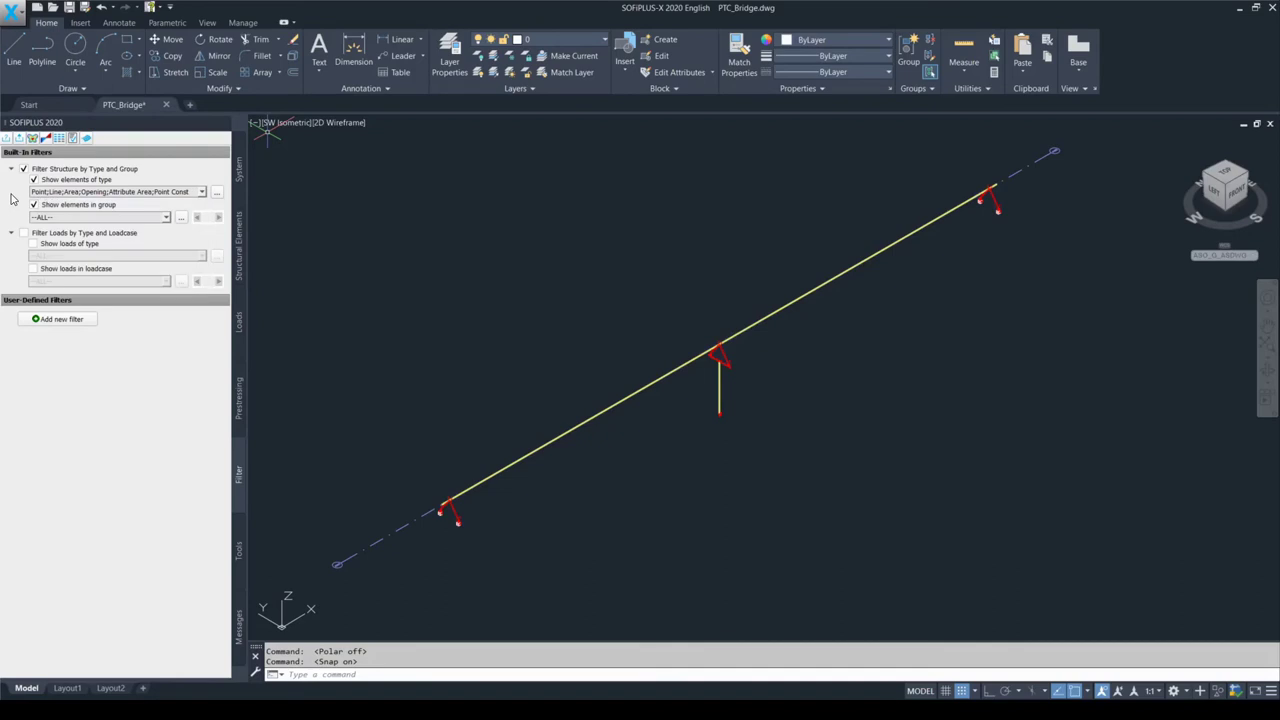
pyautogui.press('alt')
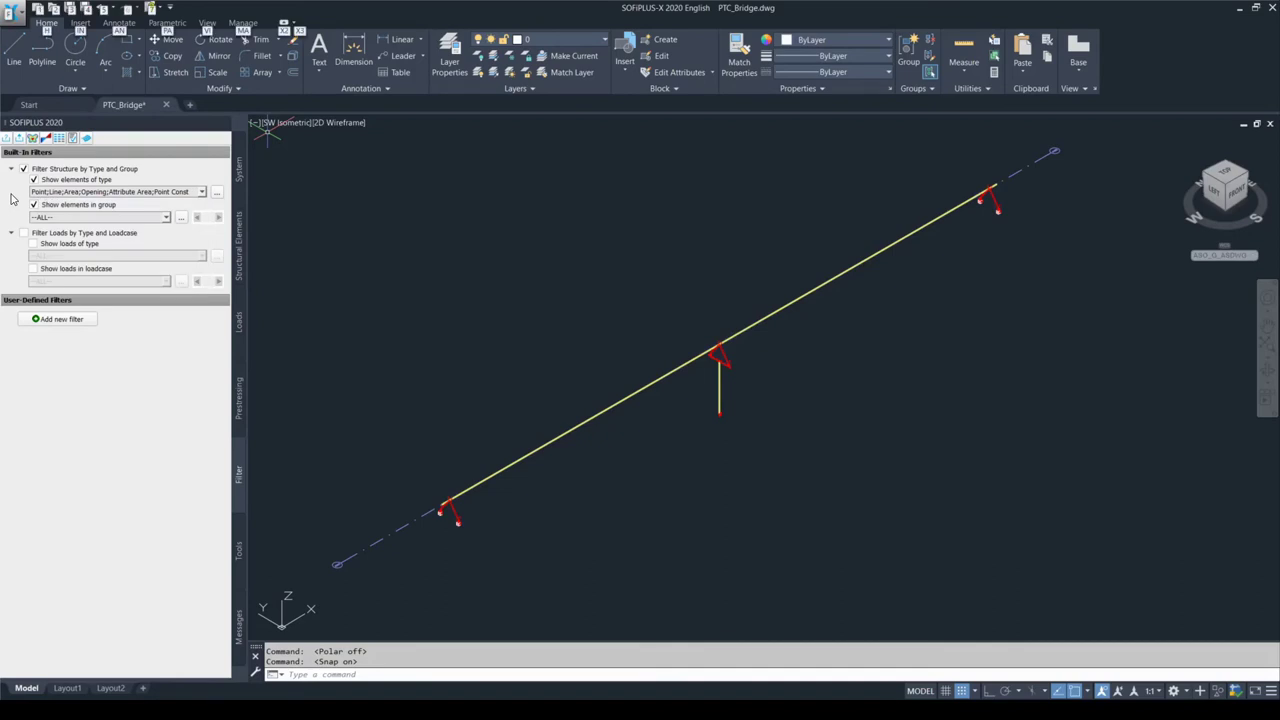
pyautogui.press('alt')
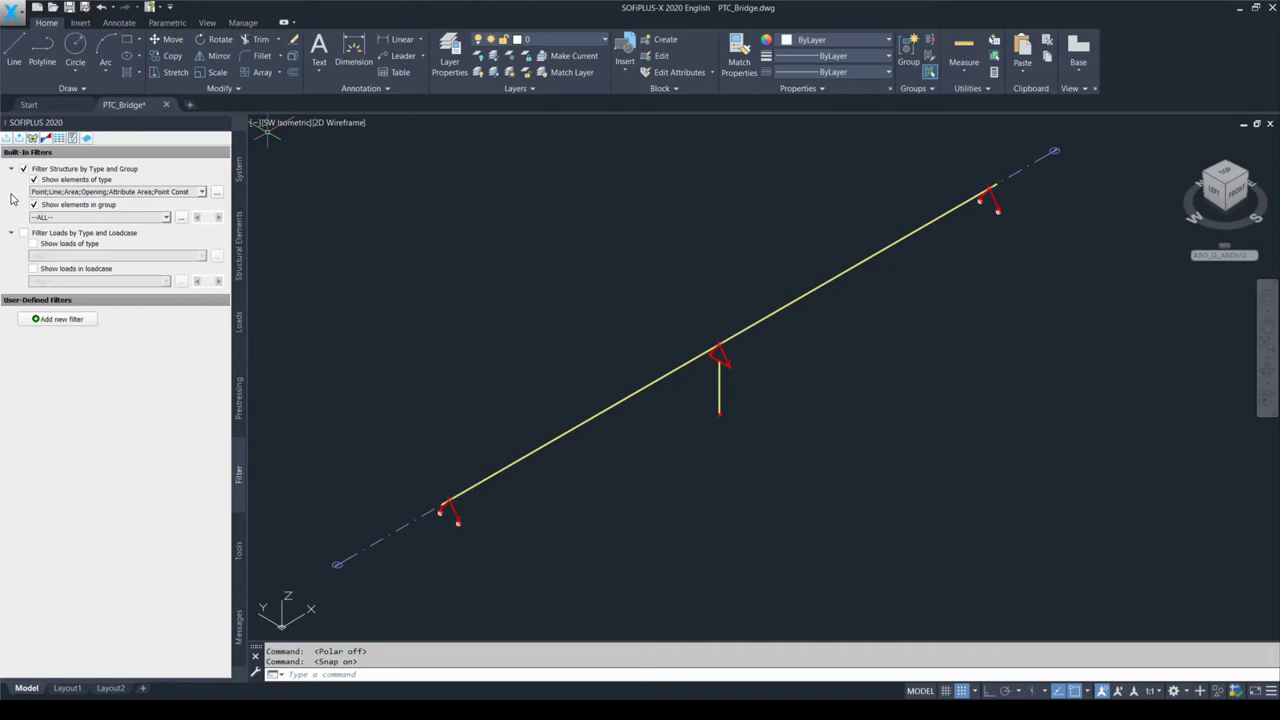
# Step: Enable the load filter by type and loadcase and limit the displayed load types to Line Load
pyautogui.click(24, 233)
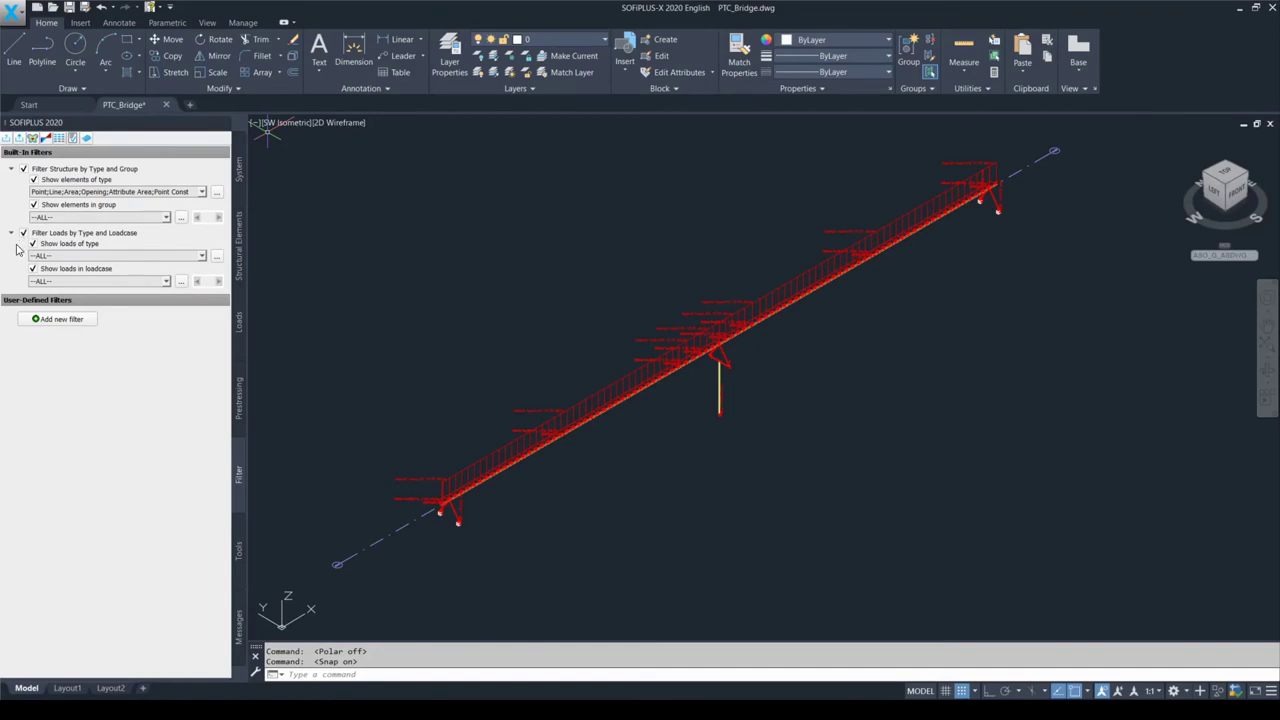
pyautogui.click(145, 257)
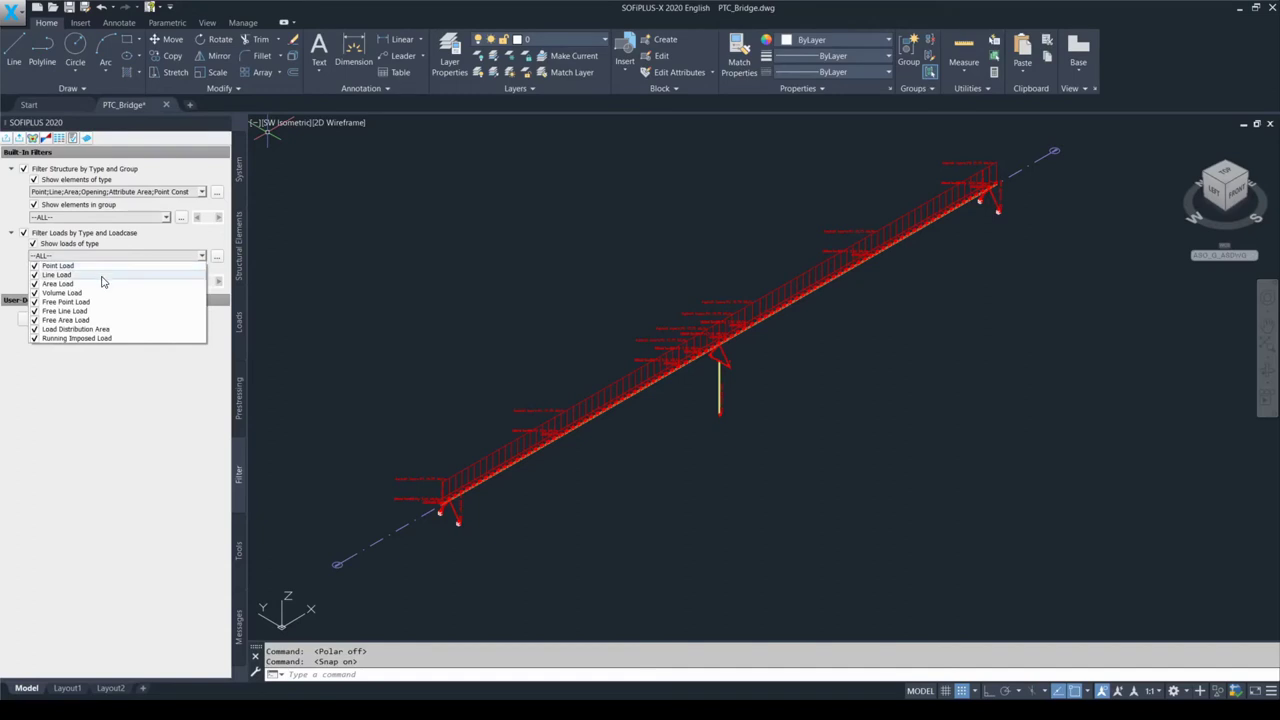
pyautogui.rightClick(103, 279)
pyautogui.click(125, 289)
pyautogui.click(35, 275)
pyautogui.click(15, 275)
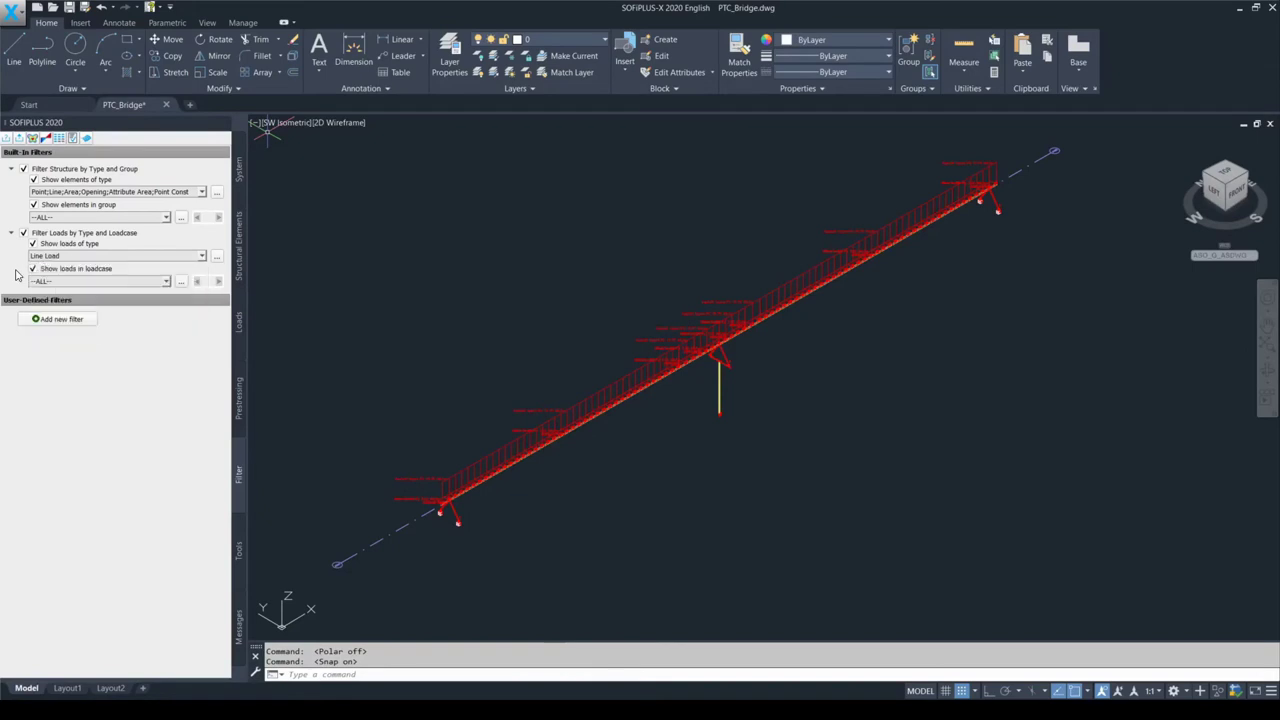
pyautogui.press('alt')
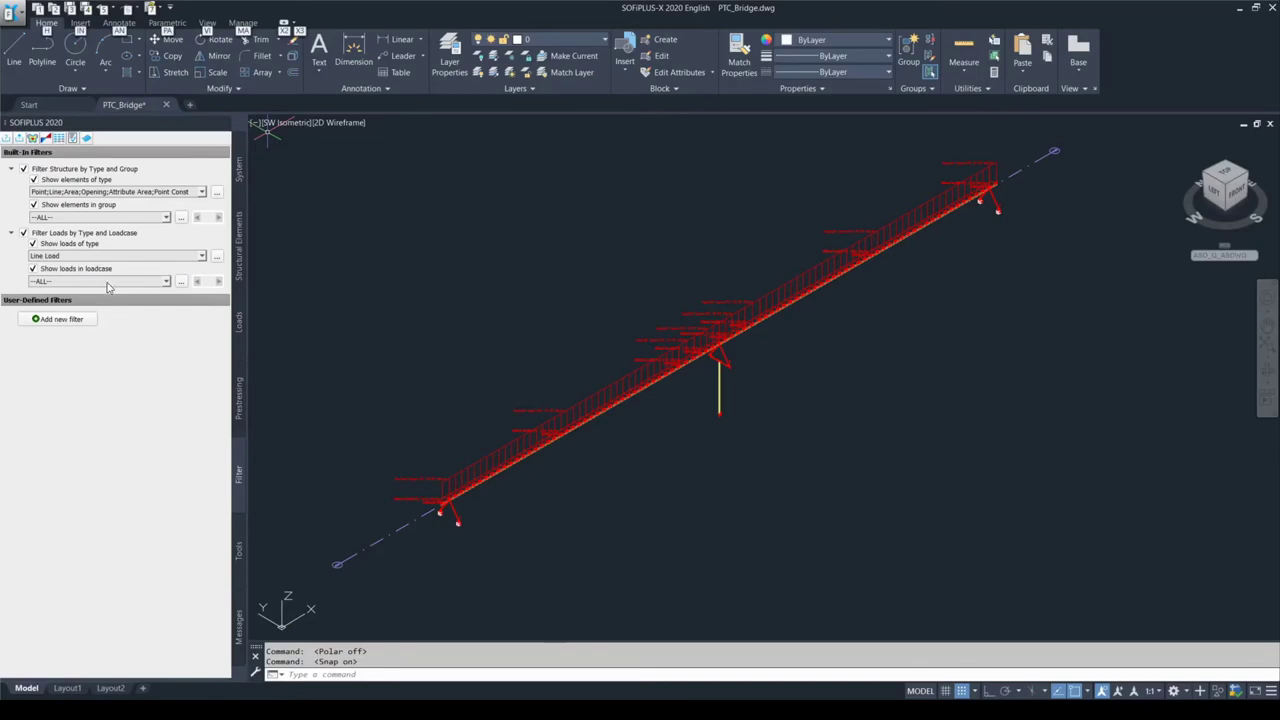
pyautogui.scroll(6, 725, 320)
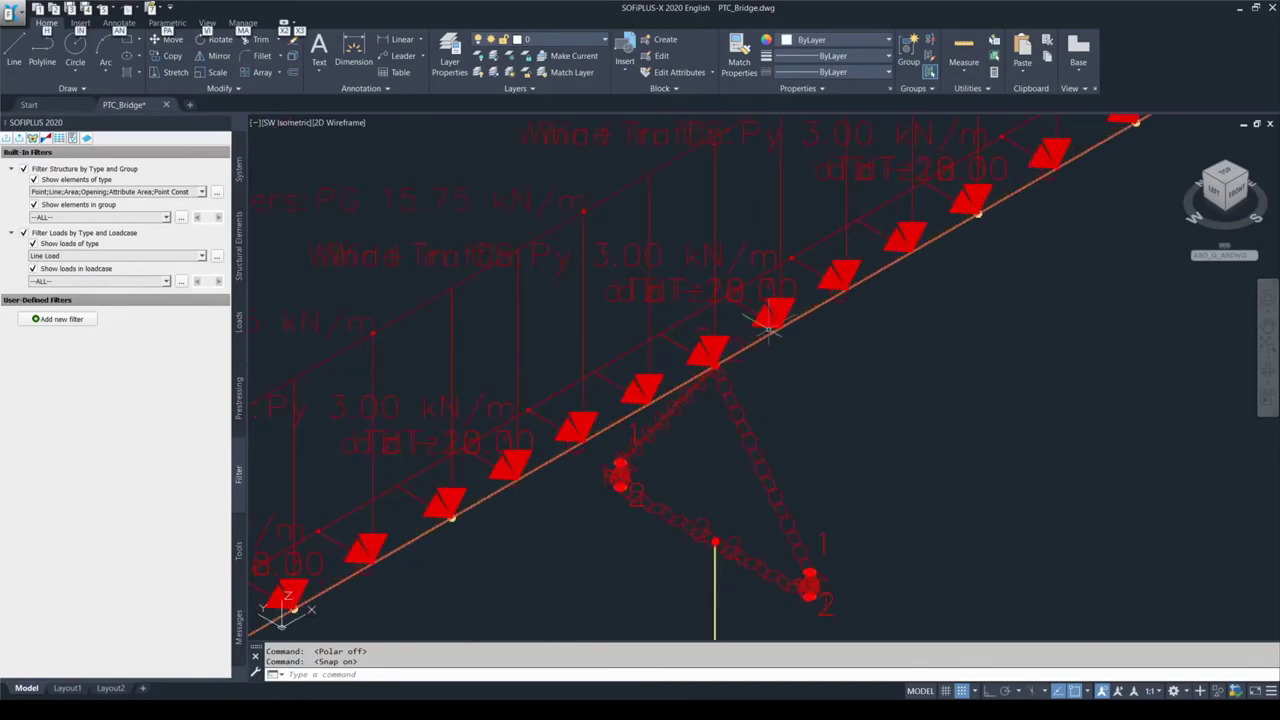
pyautogui.scroll(-5, 770, 320)
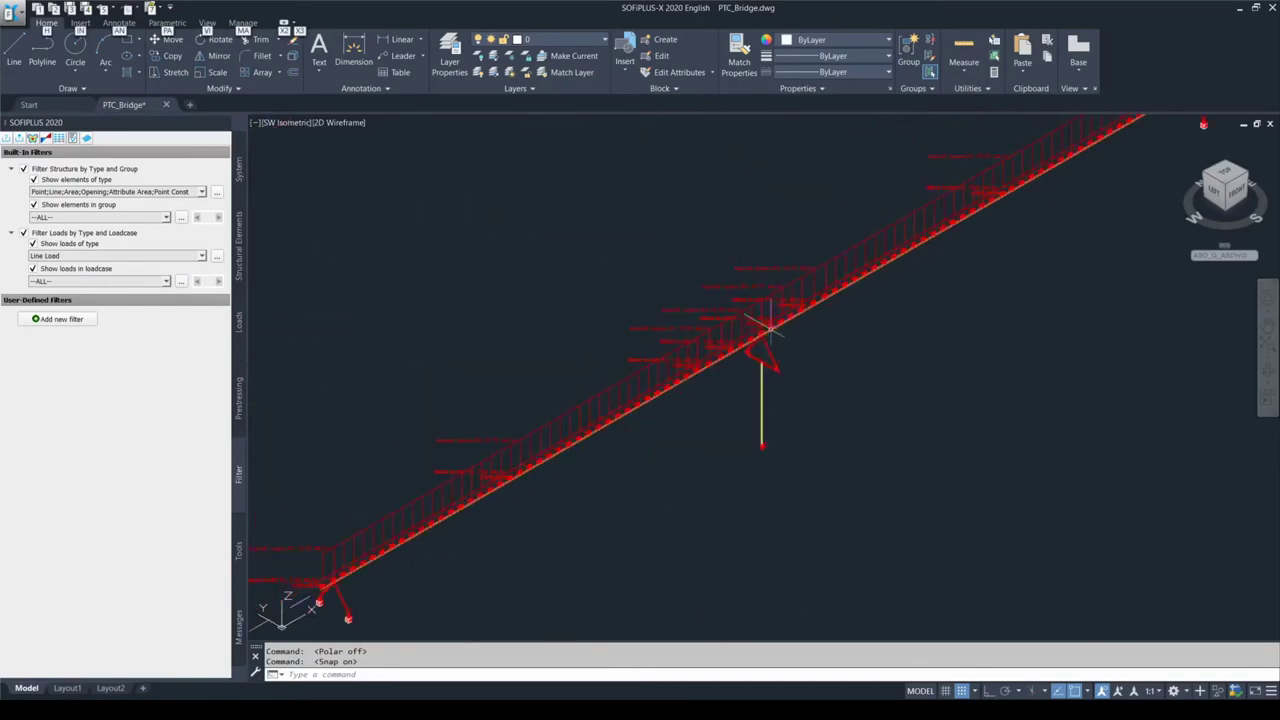
# Step: Limit the displayed line loads to loadcase 2 - additional dead load (adl) by clearing all loadcases and selecting only that one
pyautogui.scroll(8, 751, 429)
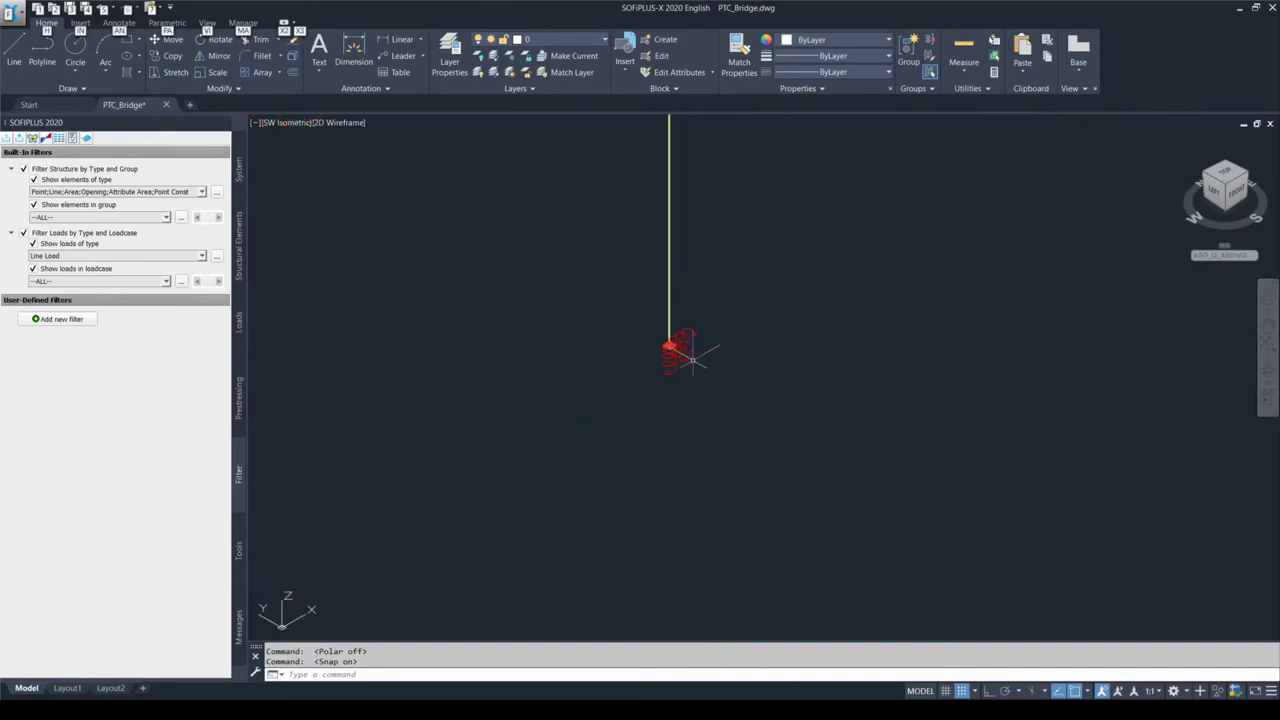
pyautogui.scroll(-5, 692, 358)
pyautogui.scroll(-2, 647, 344)
pyautogui.press('F10')
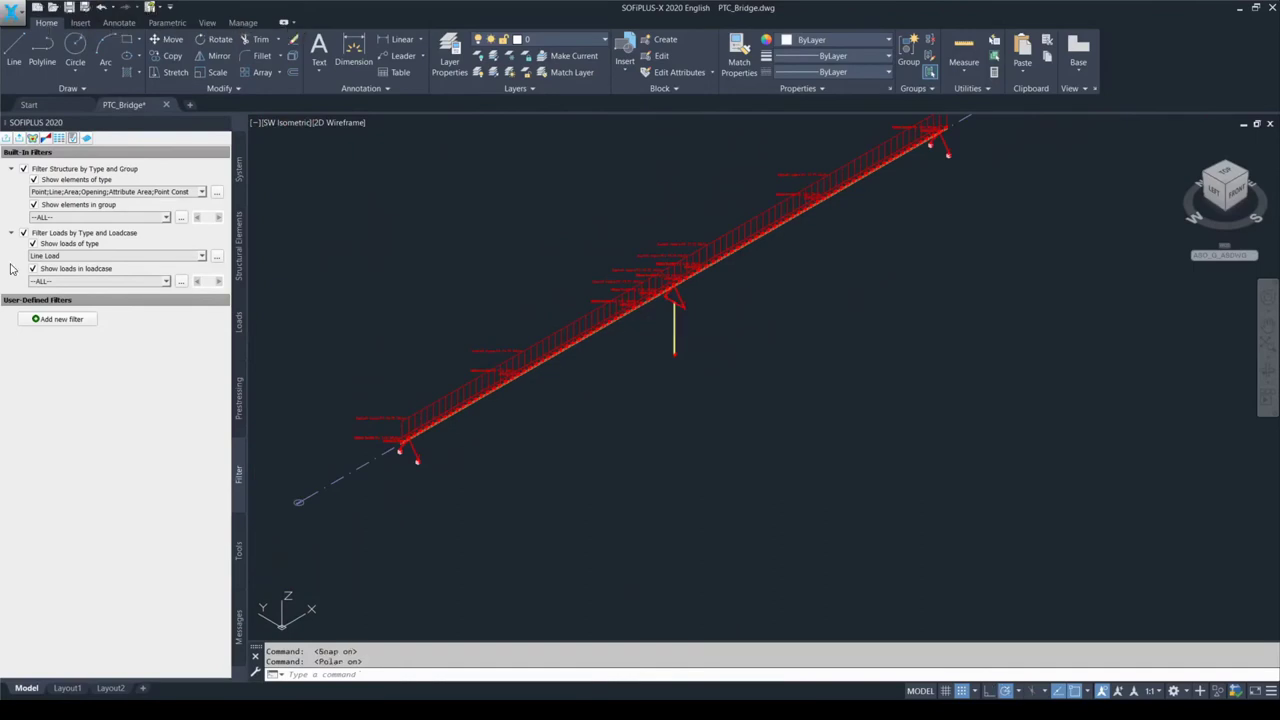
pyautogui.click(166, 281)
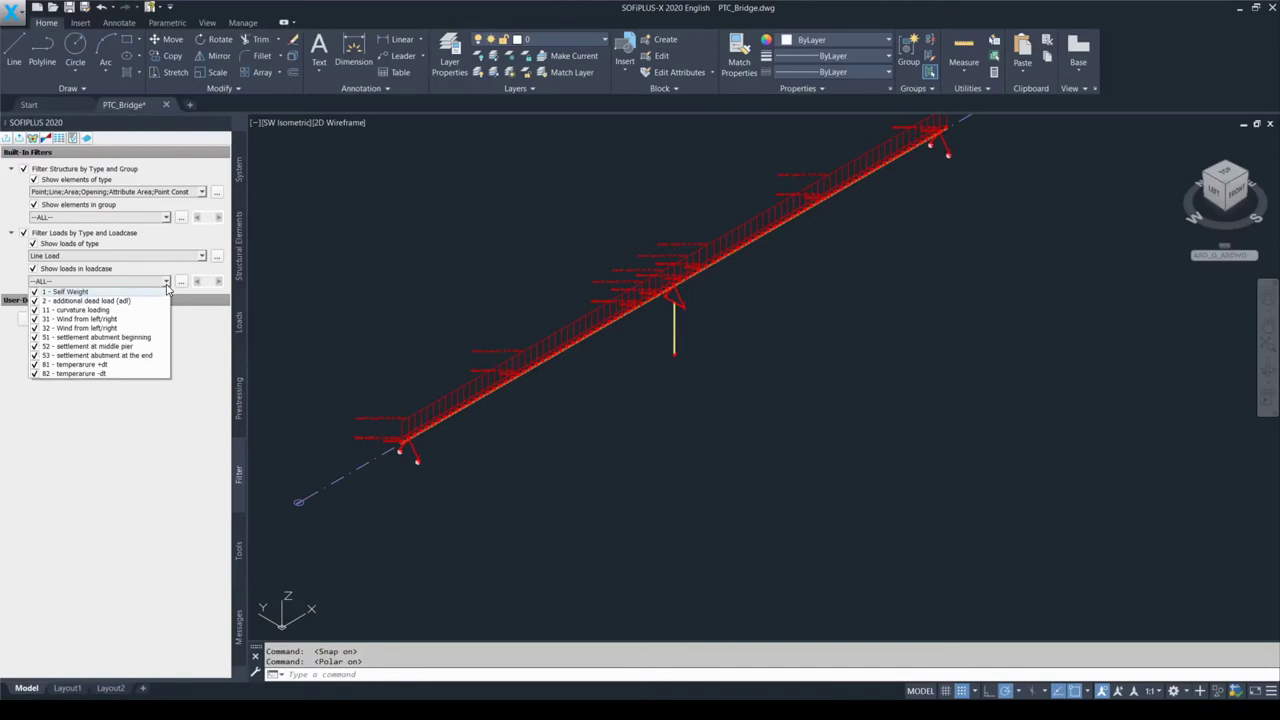
pyautogui.rightClick(158, 301)
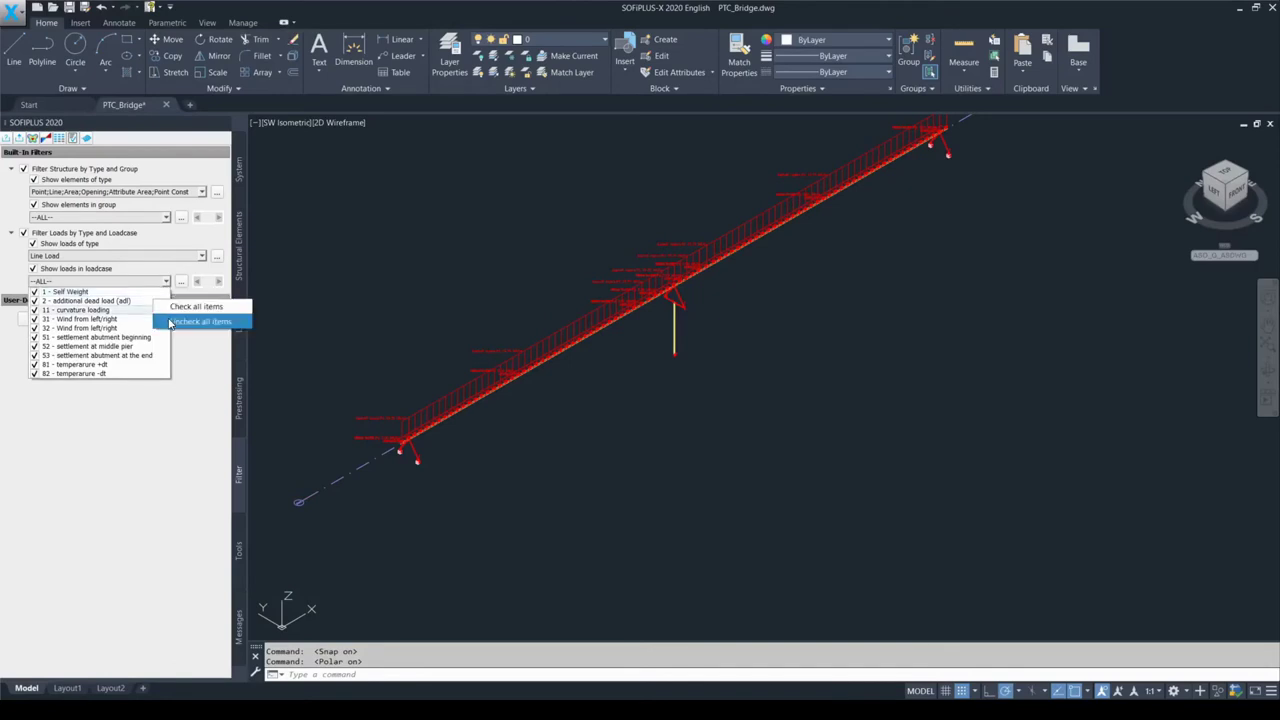
pyautogui.click(171, 321)
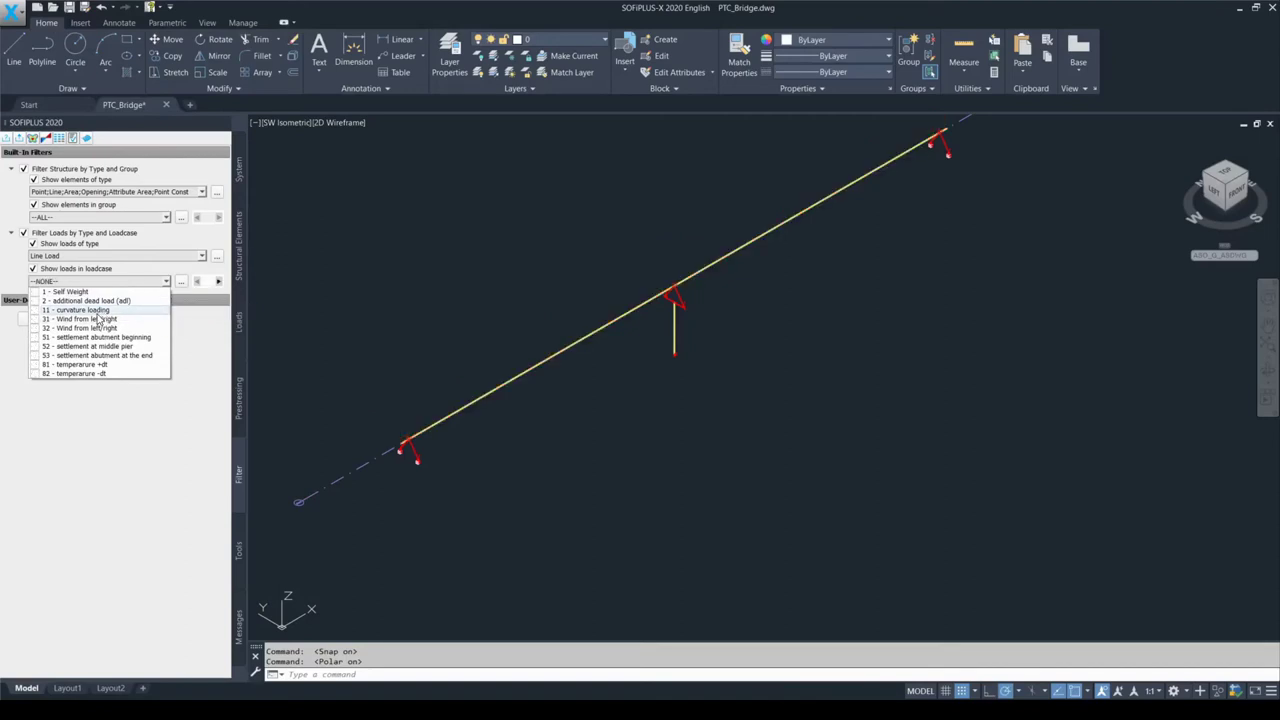
pyautogui.click(35, 301)
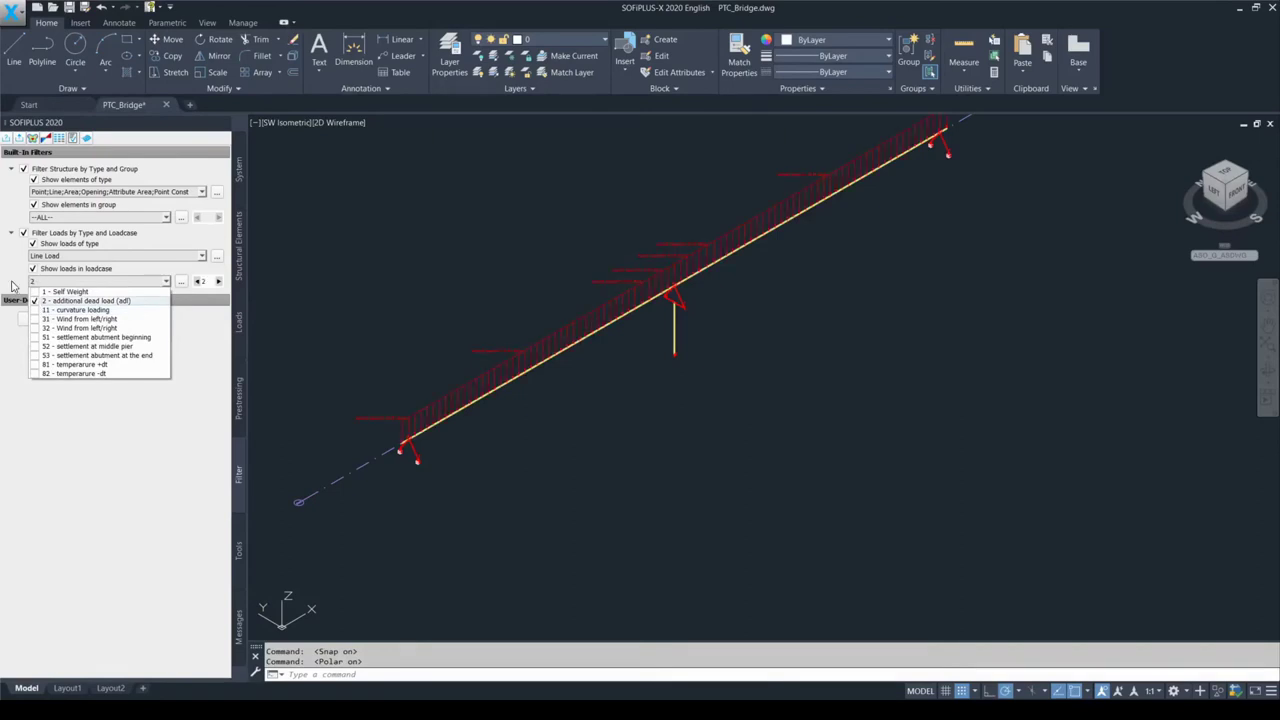
pyautogui.click(12, 283)
pyautogui.scroll(3, 390, 480)
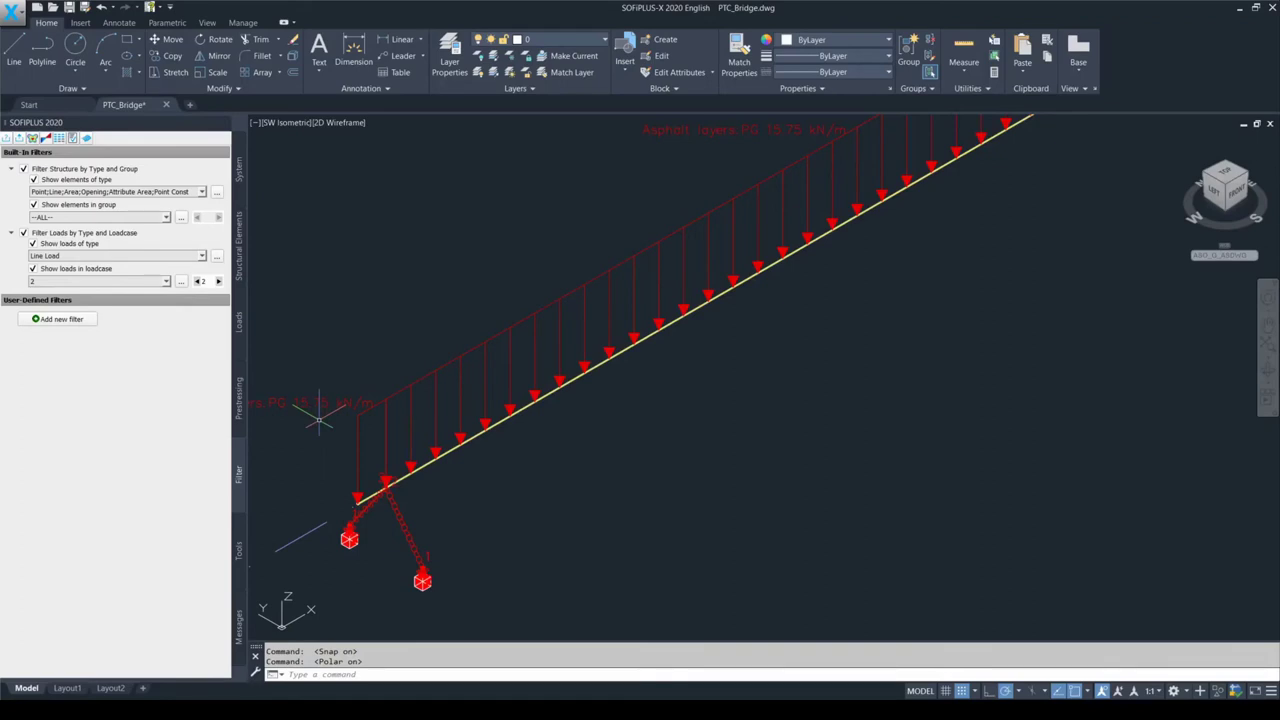
pyautogui.press('F10')
# Step: Step the load filter forward from loadcase 2 to loadcase 31 and inspect its line loads along the bridge
pyautogui.click(219, 282)
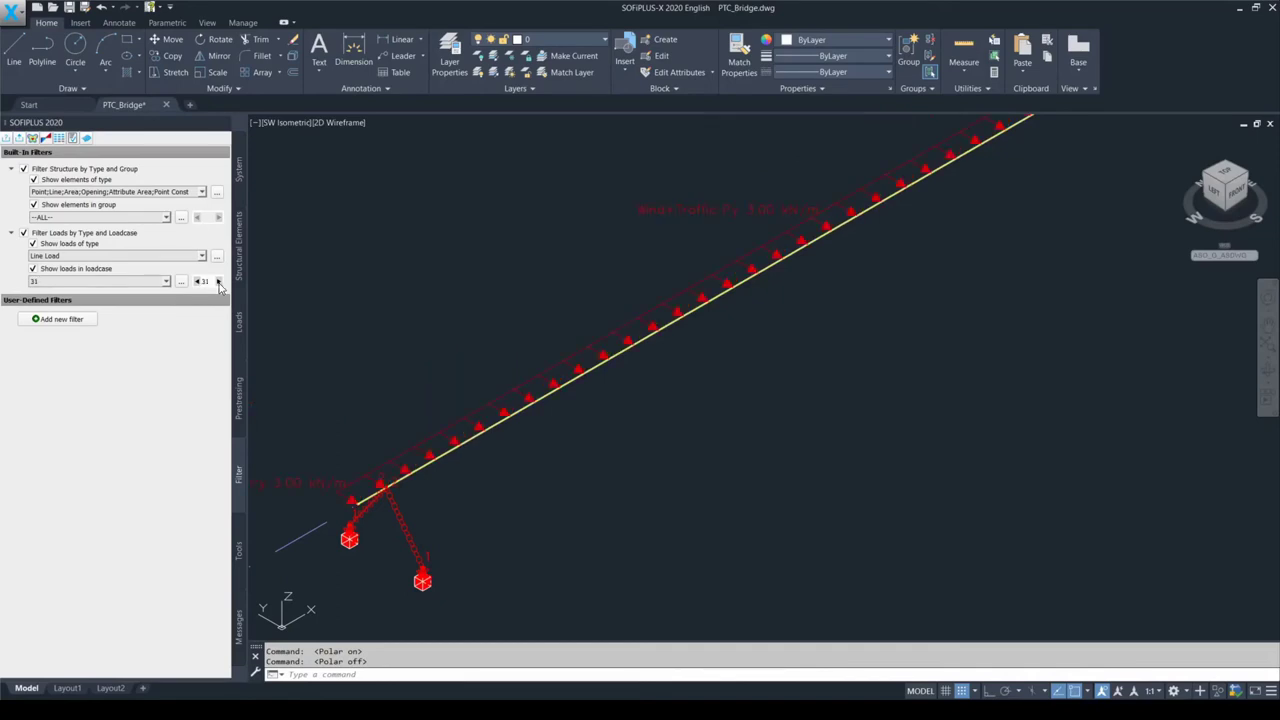
pyautogui.click(219, 282)
pyautogui.scroll(-3, 417, 397)
pyautogui.moveTo(452, 293); pyautogui.dragTo(455, 348, button='middle')
pyautogui.scroll(2, 600, 336)
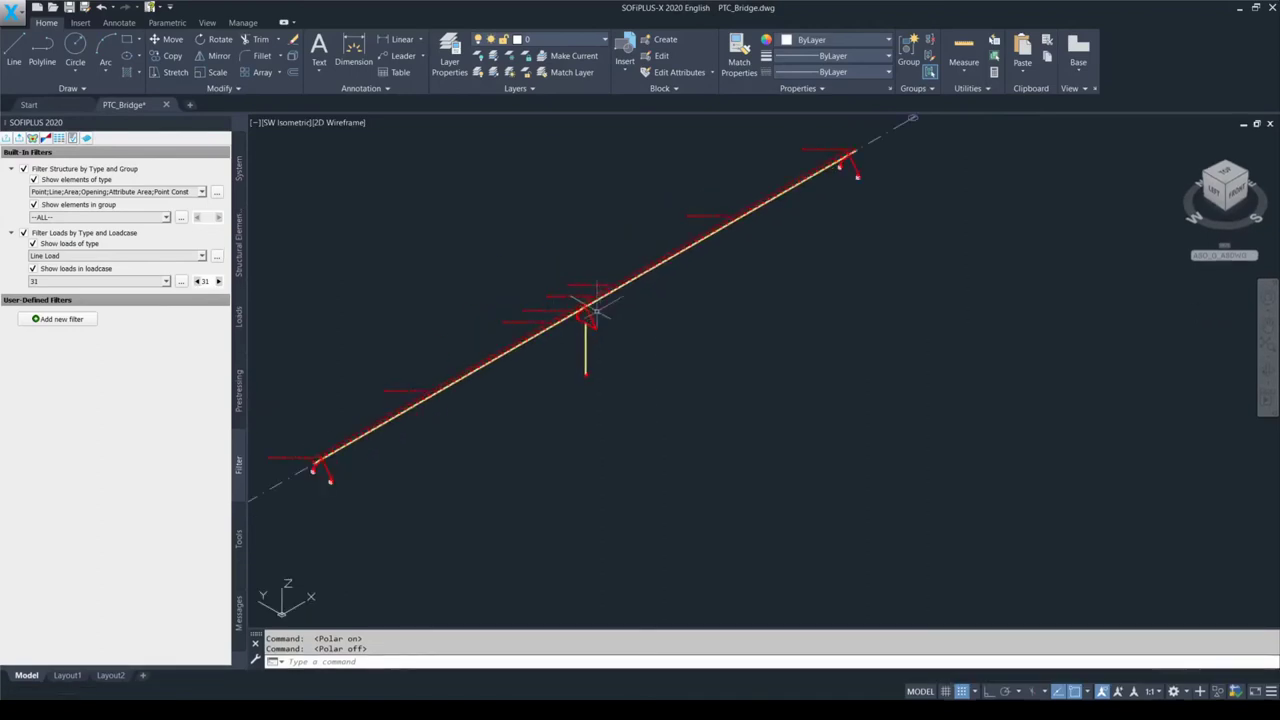
pyautogui.press('F10')
# Step: Hide element group 10 in the structure filter so only group 20 is shown, and inspect the bridge
pyautogui.click(155, 222)
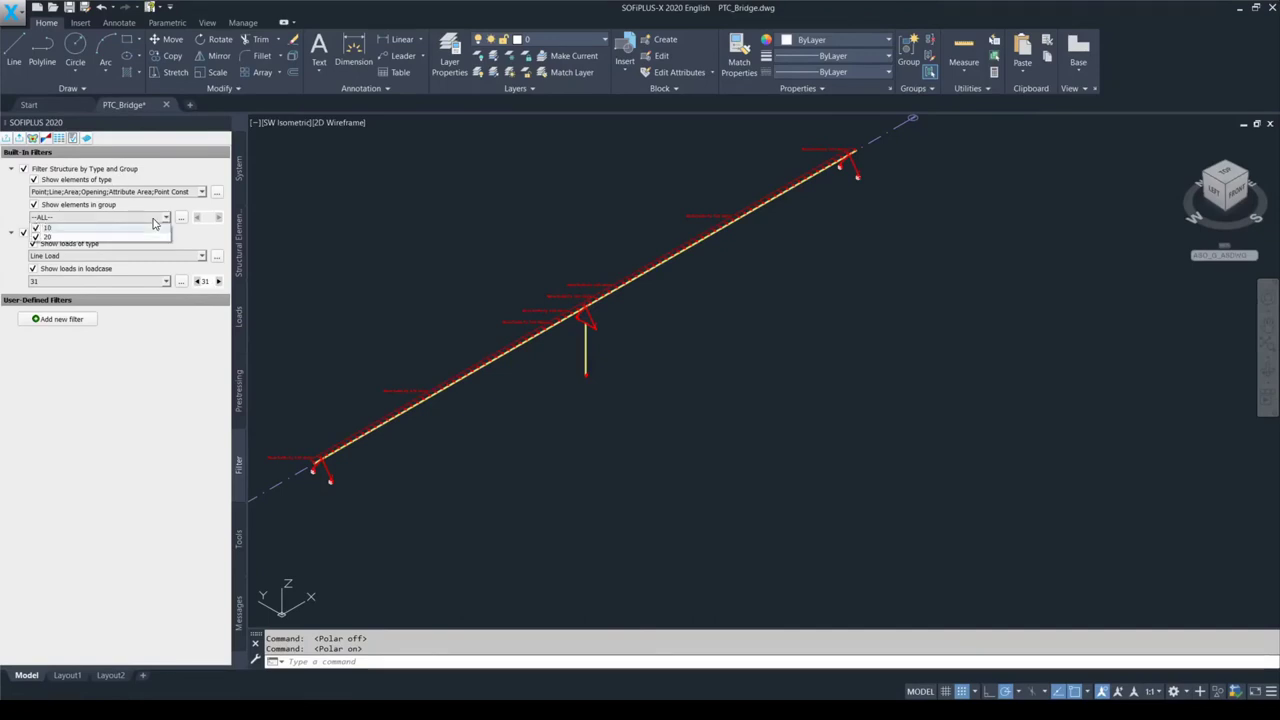
pyautogui.click(36, 229)
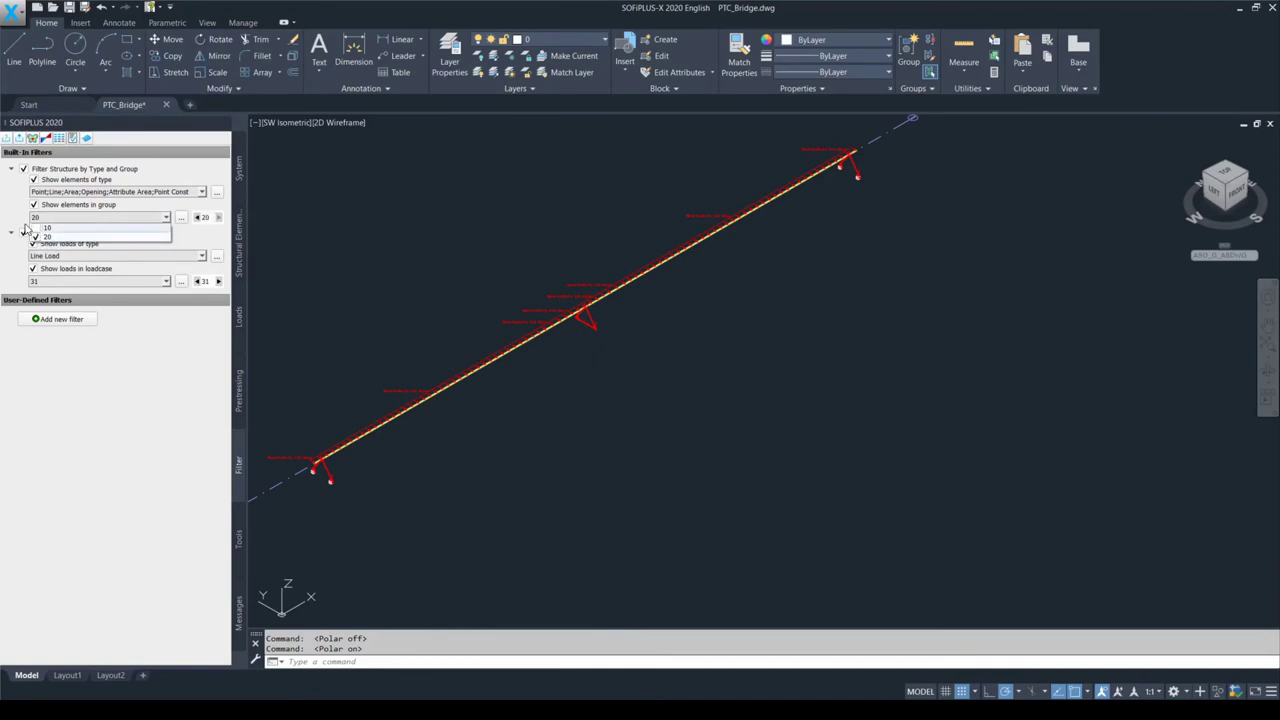
pyautogui.click(13, 221)
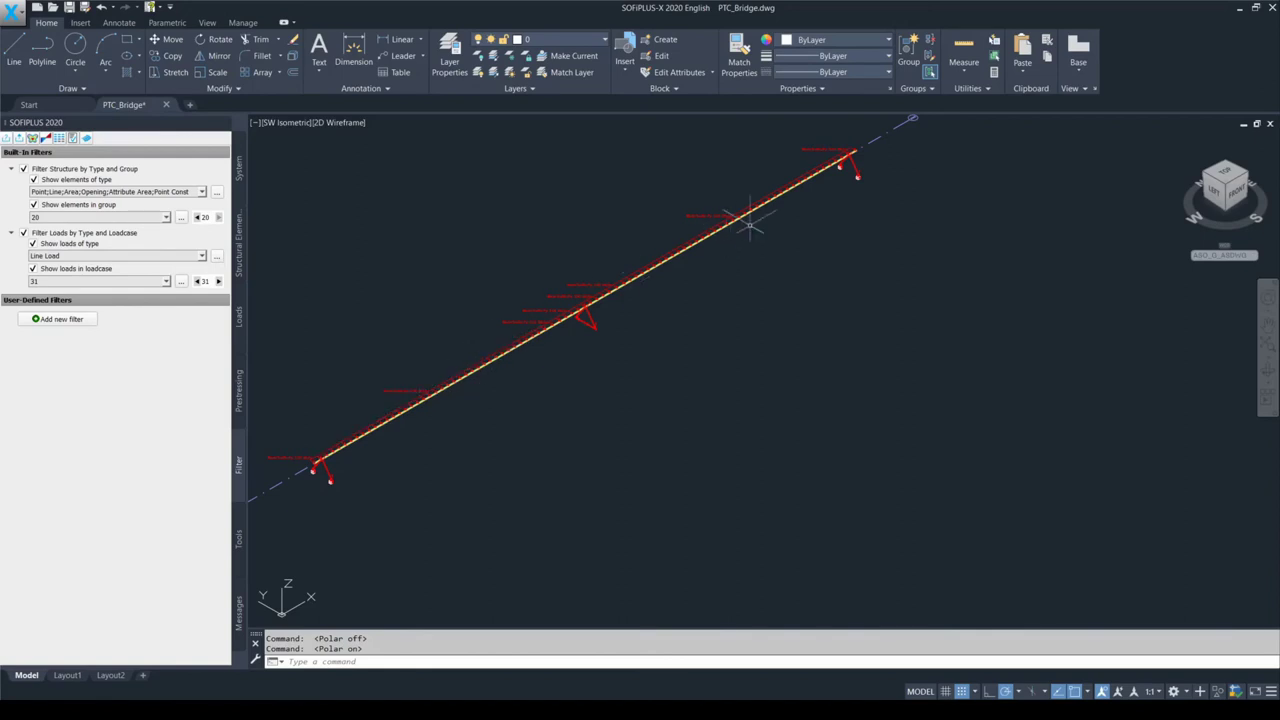
pyautogui.scroll(2, 845, 175)
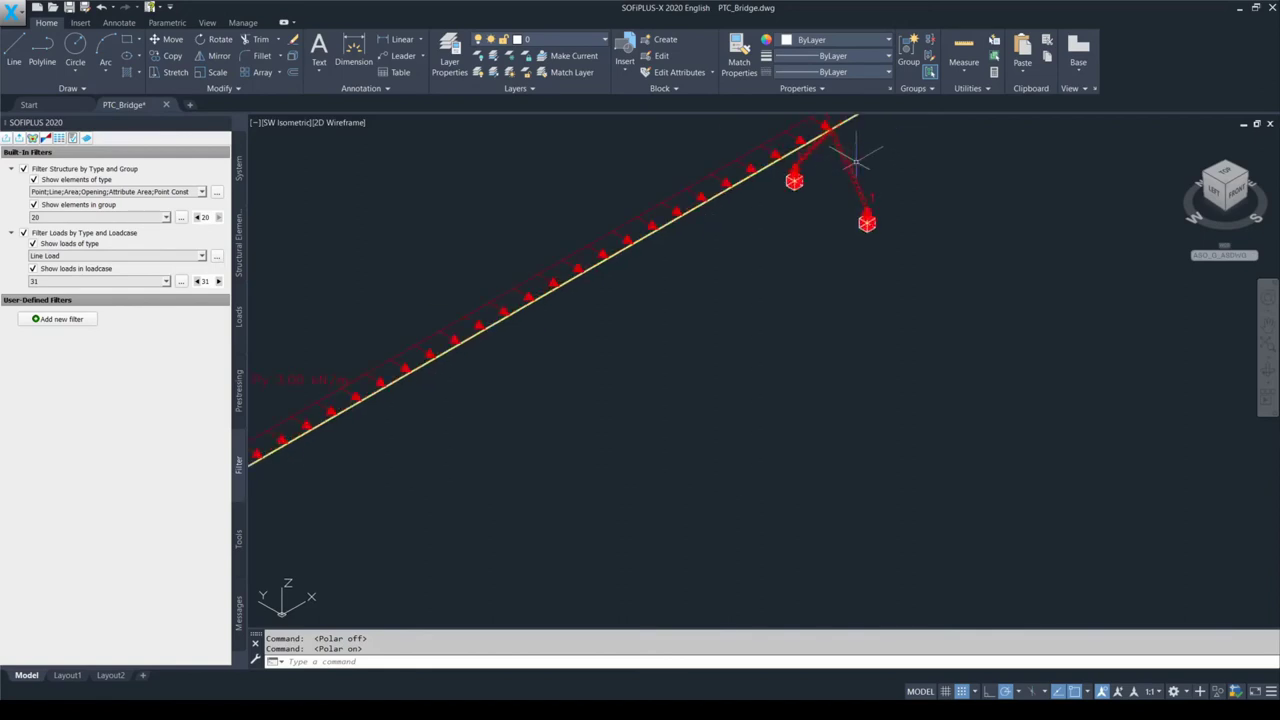
pyautogui.scroll(1, 848, 186)
pyautogui.press('F10')
pyautogui.press('alt')
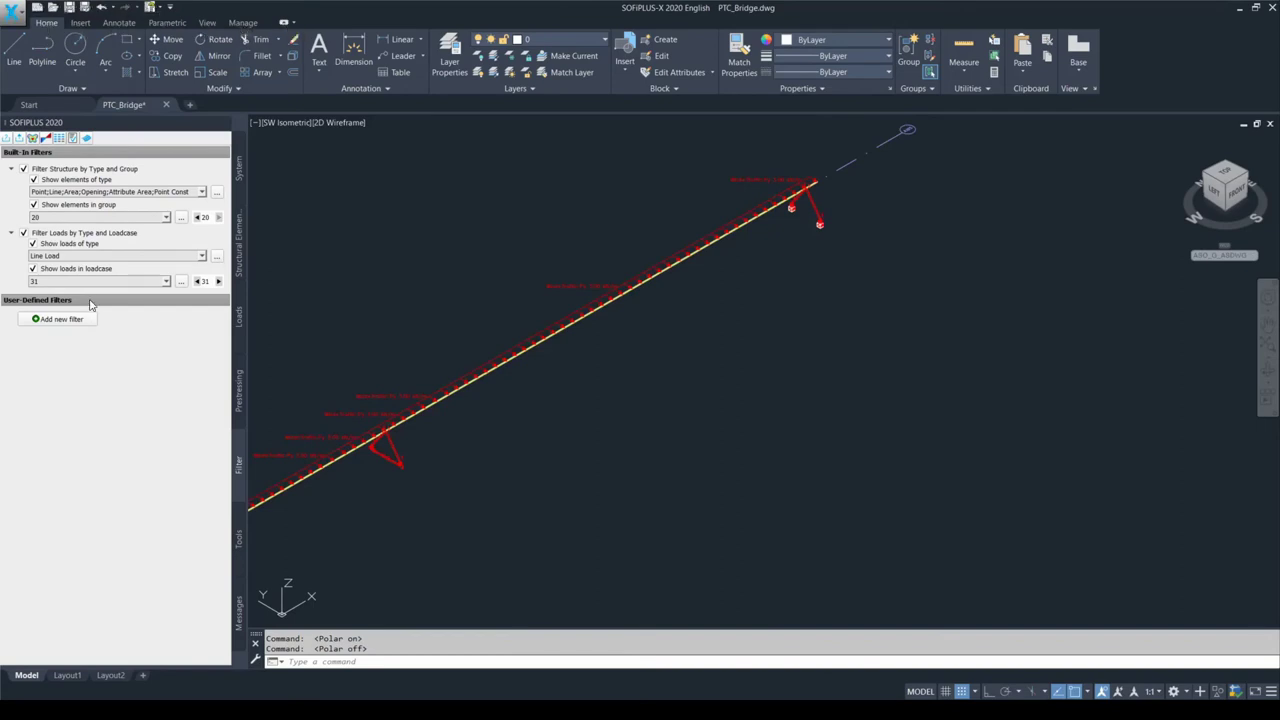
# Step: Turn off both built-in filters for structure and loads and fit the whole bridge in the view
pyautogui.click(24, 232)
pyautogui.click(24, 170)
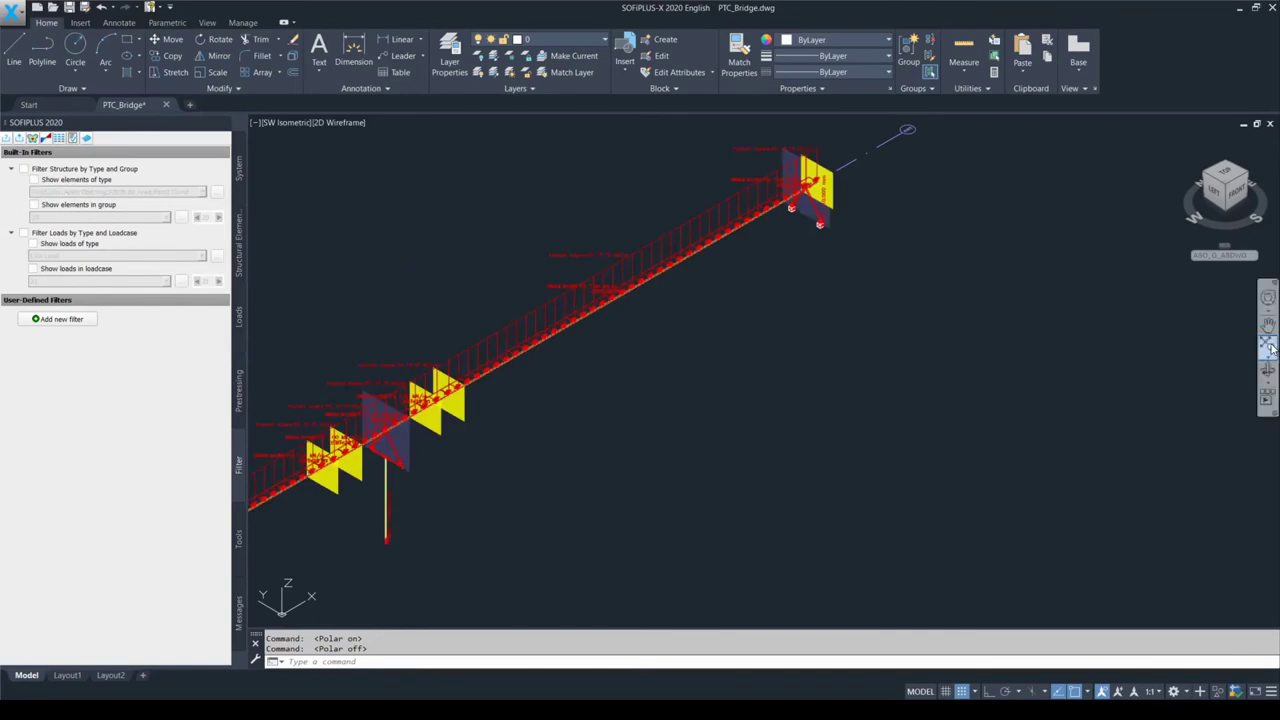
pyautogui.click(1223, 390)
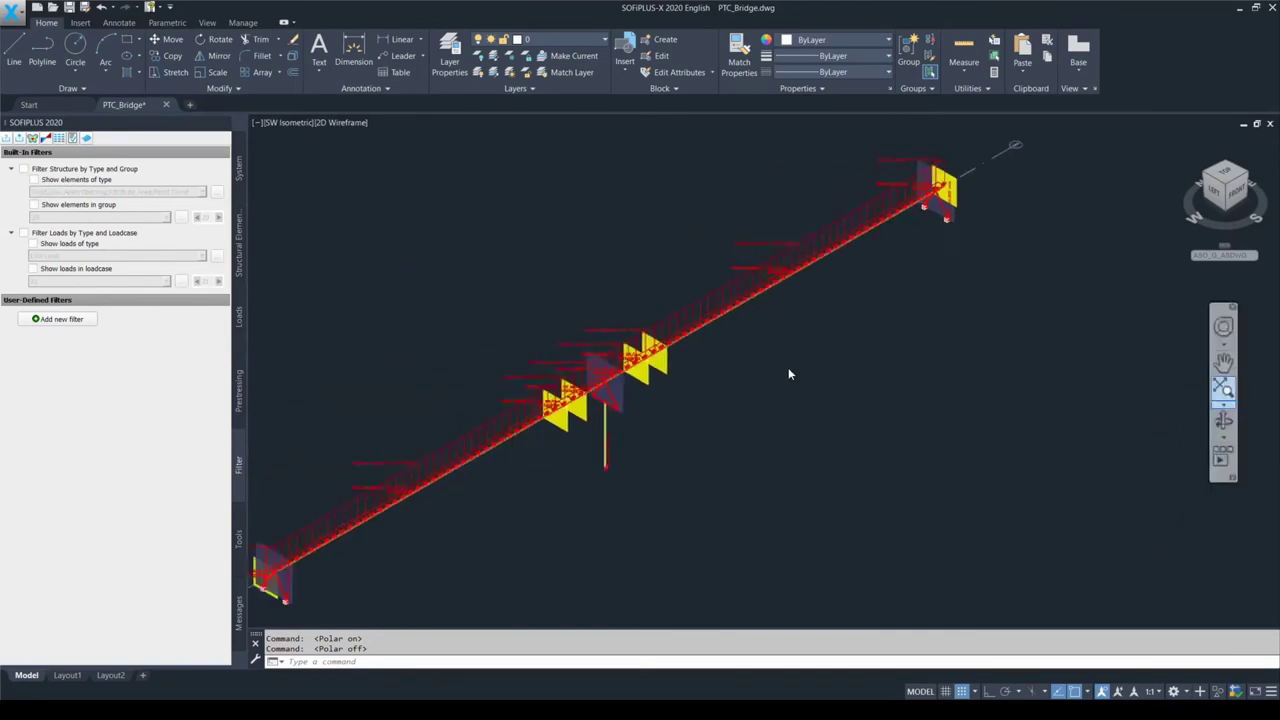
pyautogui.click(557, 322)
pyautogui.press('F9')
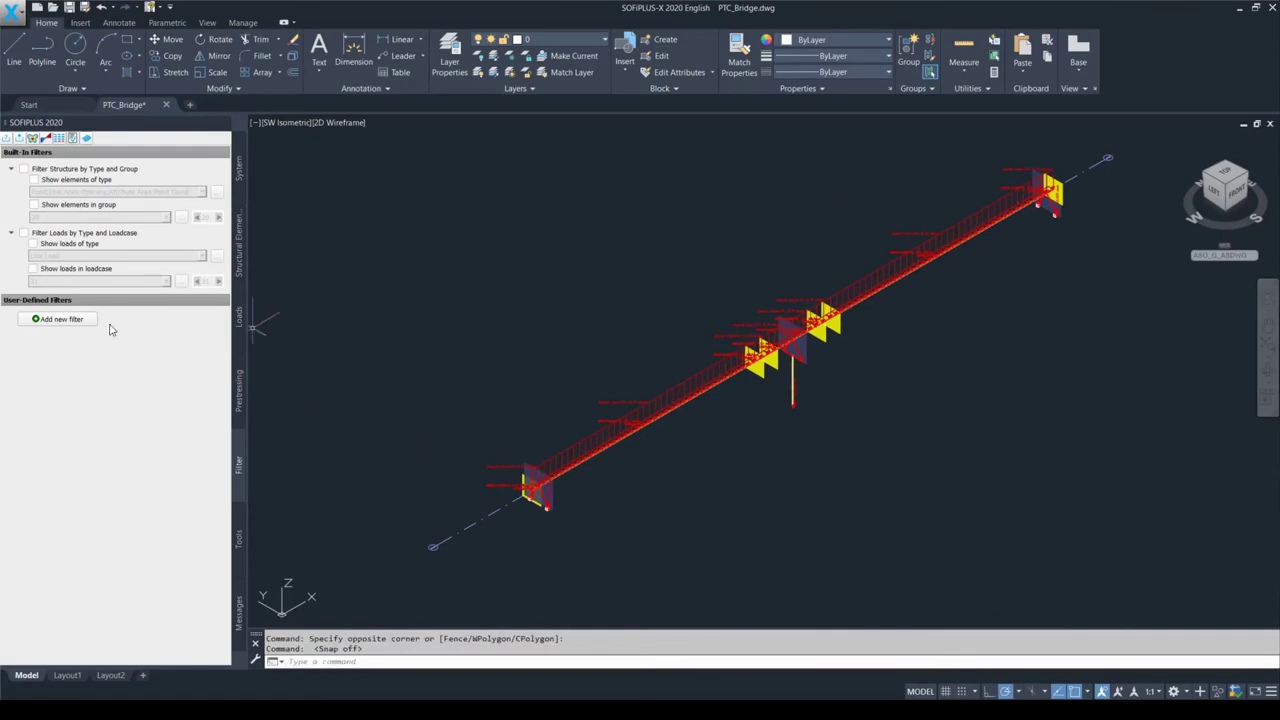
# Step: Add a user-defined filter named SYSTEM and activate it
pyautogui.click(75, 322)
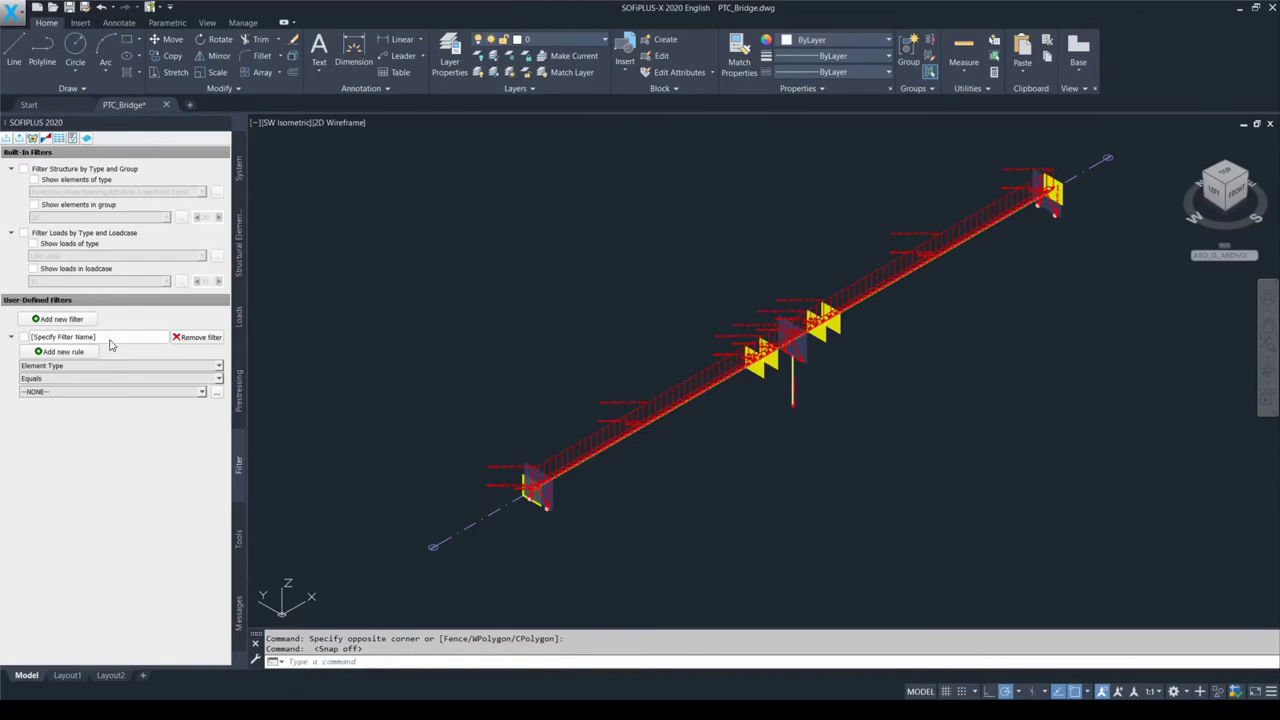
pyautogui.click(111, 345)
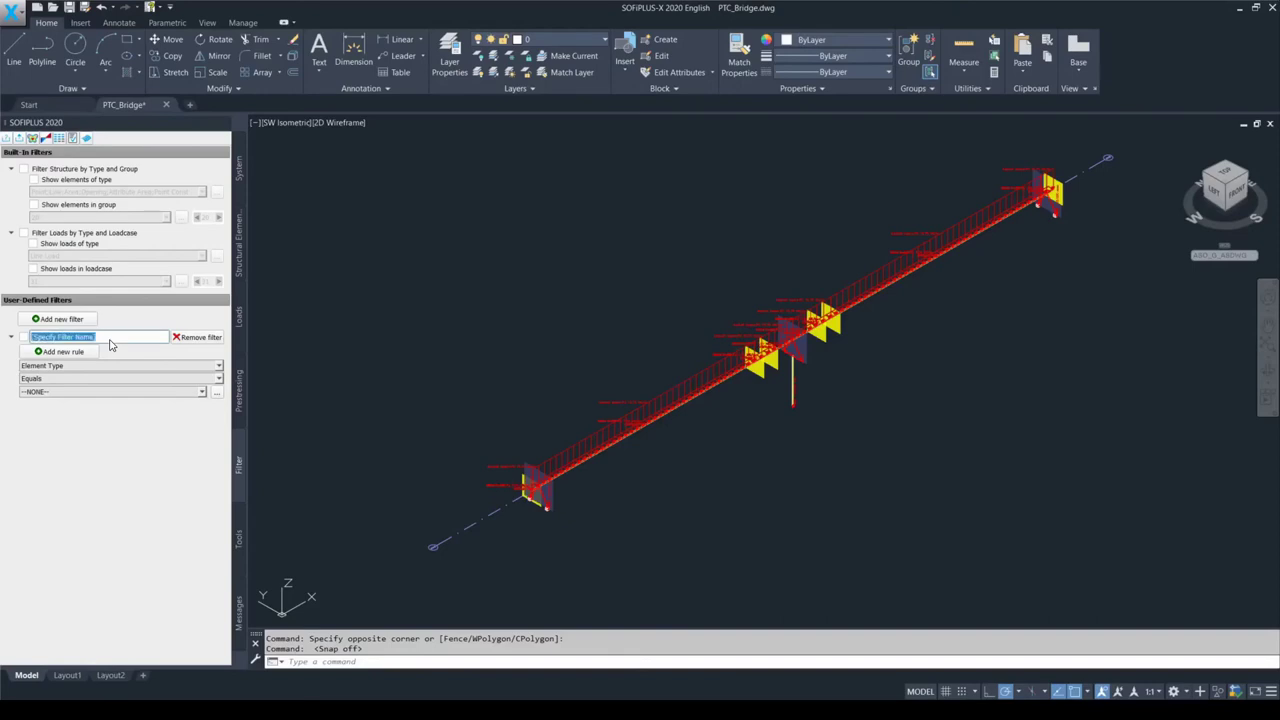
pyautogui.write('SW')
pyautogui.write('STEM')
pyautogui.click(23, 337)
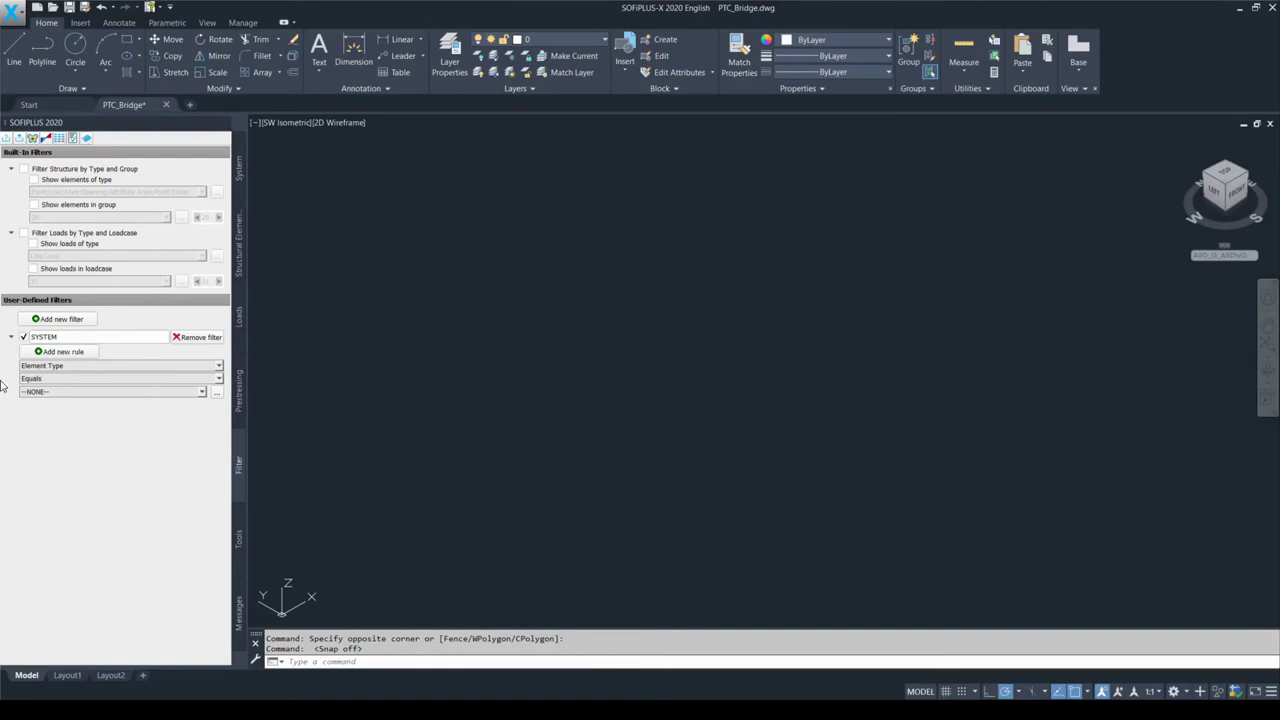
# Step: Browse the available rule properties for the SYSTEM filter and set its rule to Element Type with the Equals condition
pyautogui.click(108, 366)
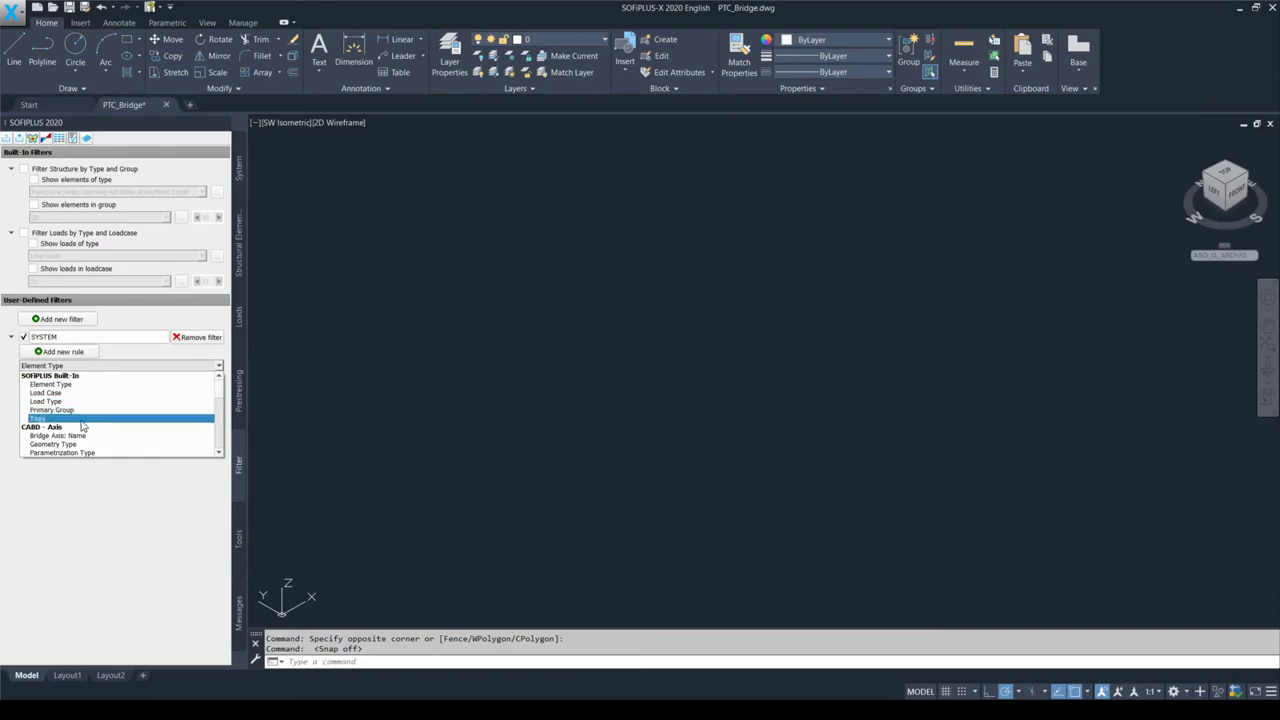
pyautogui.scroll(-1, 96, 416)
pyautogui.scroll(-5, 96, 416)
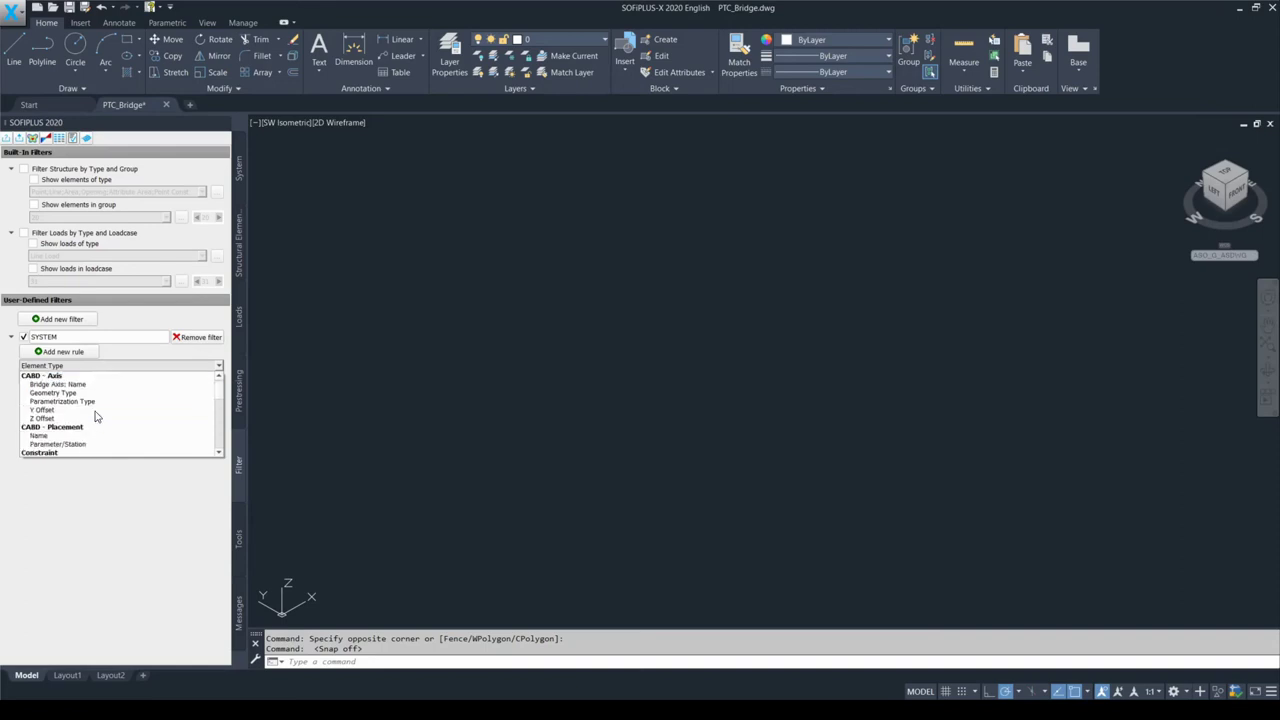
pyautogui.scroll(-4, 96, 416)
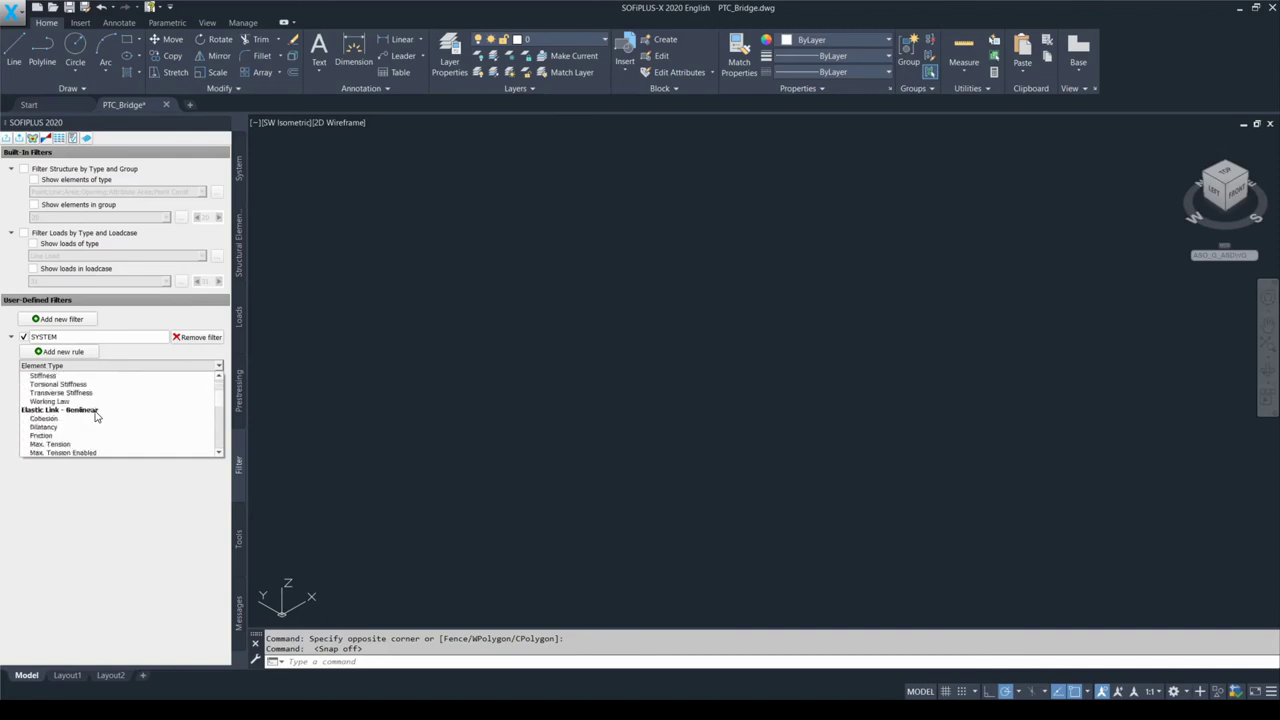
pyautogui.scroll(10, 221, 413)
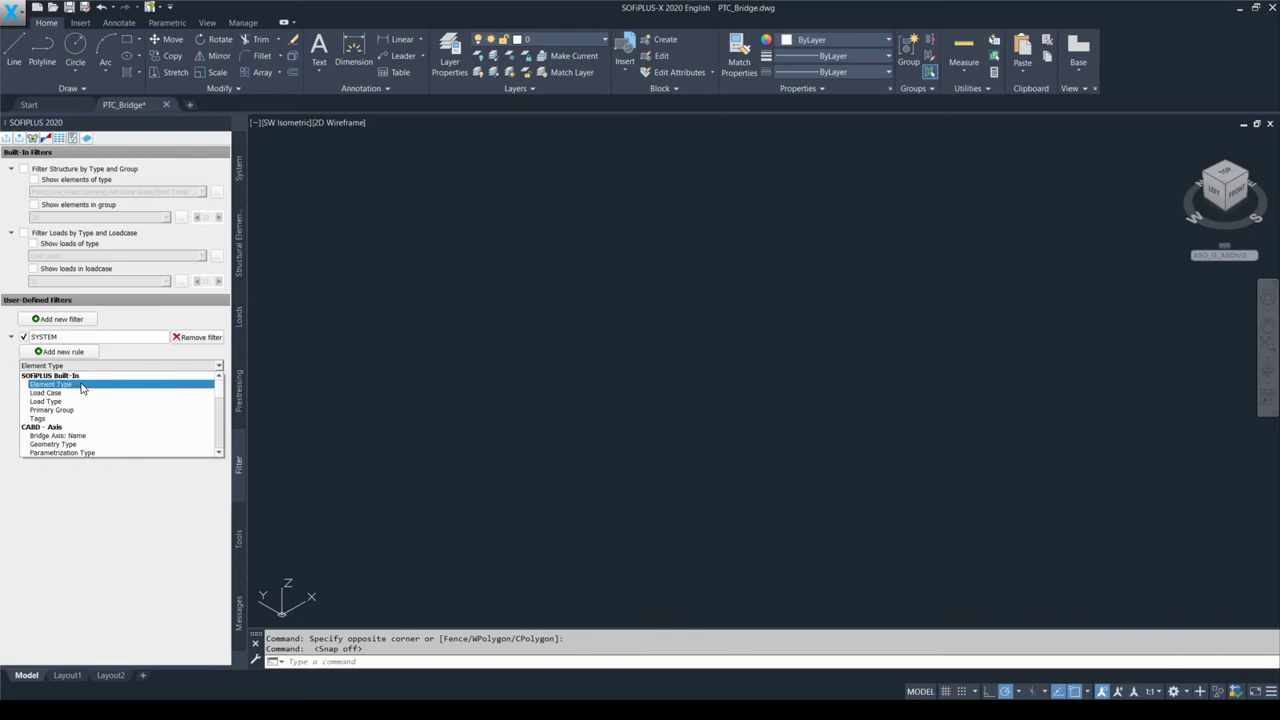
pyautogui.click(82, 388)
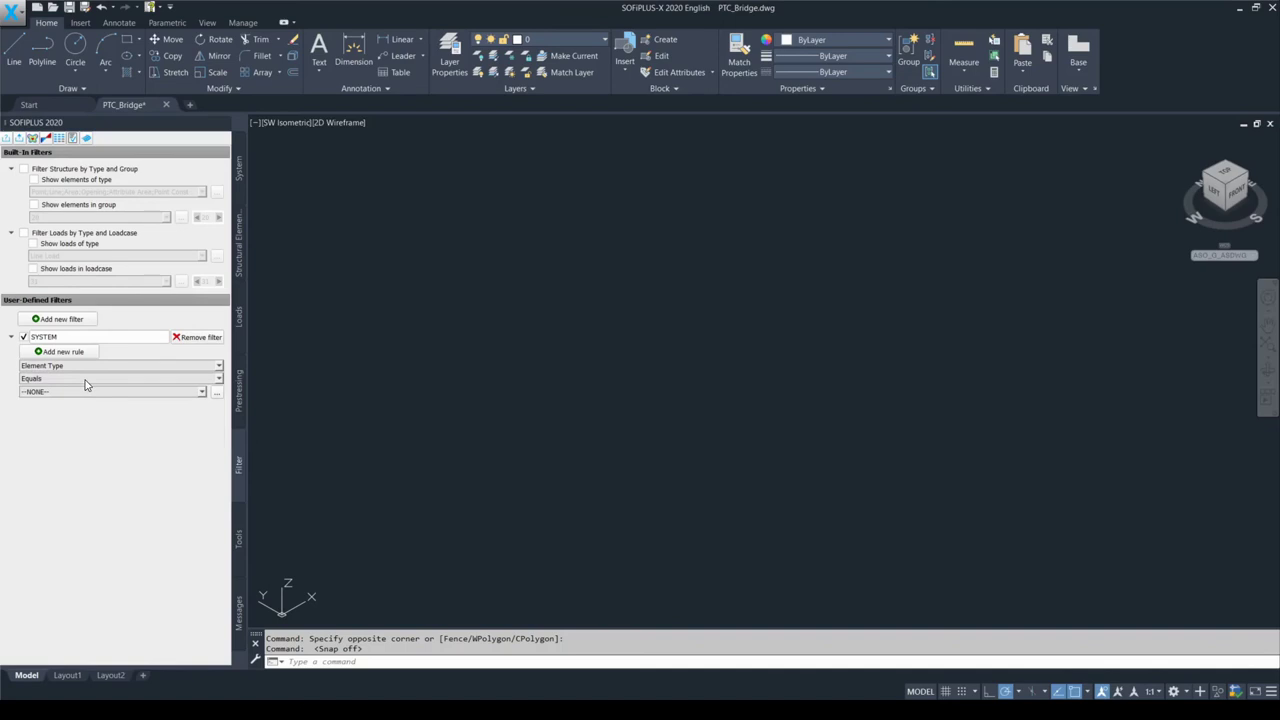
pyautogui.click(85, 379)
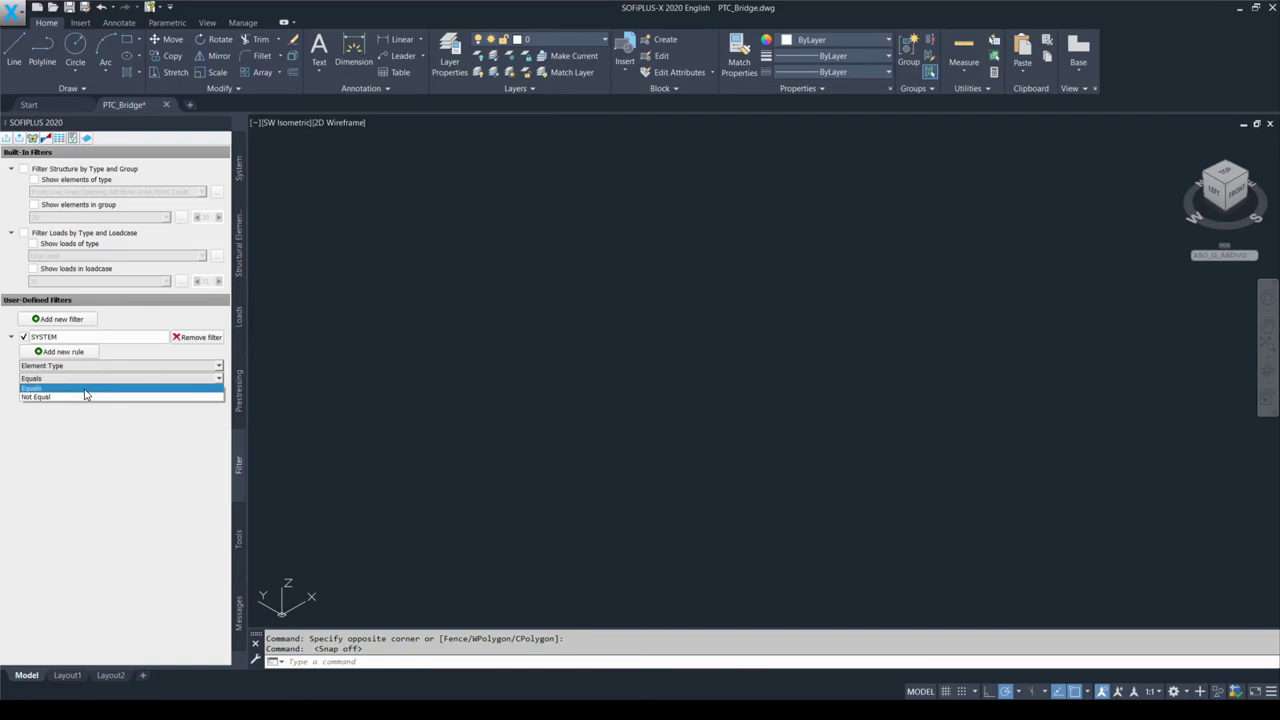
pyautogui.click(86, 389)
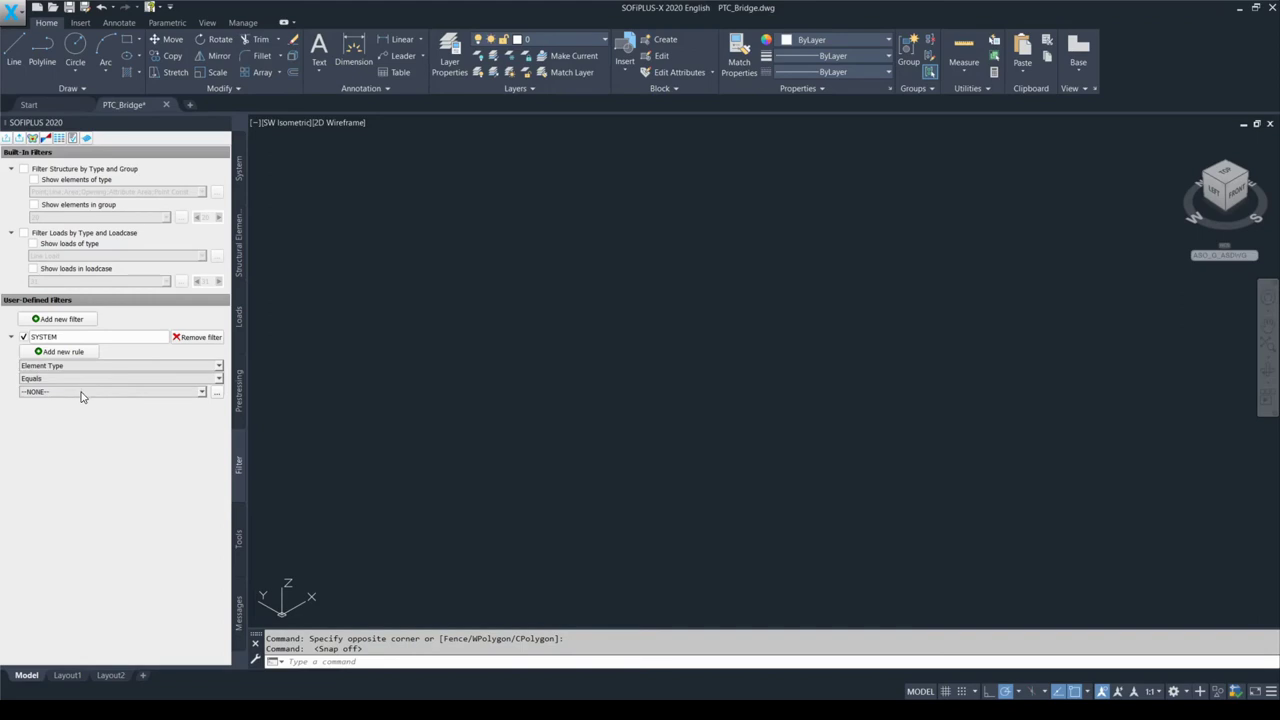
# Step: Select Line, Area and Point Constraint as the element types in the SYSTEM filter's rule
pyautogui.click(82, 398)
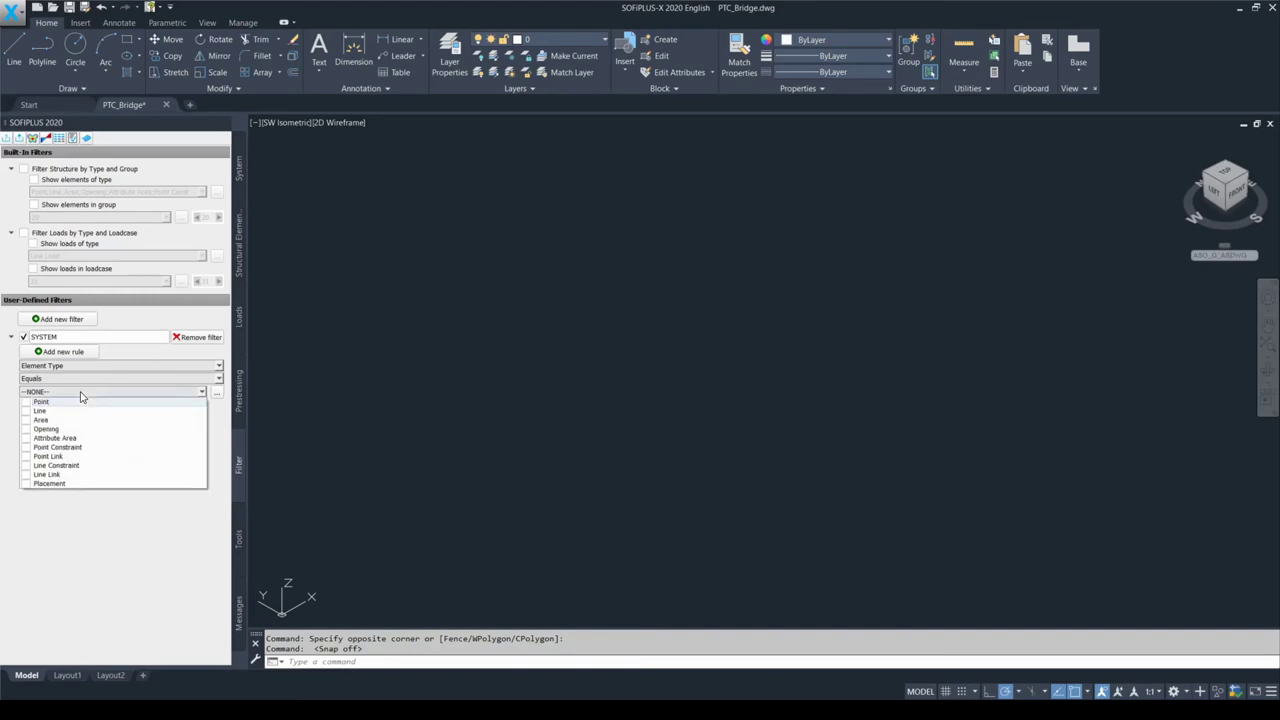
pyautogui.click(26, 412)
pyautogui.click(26, 420)
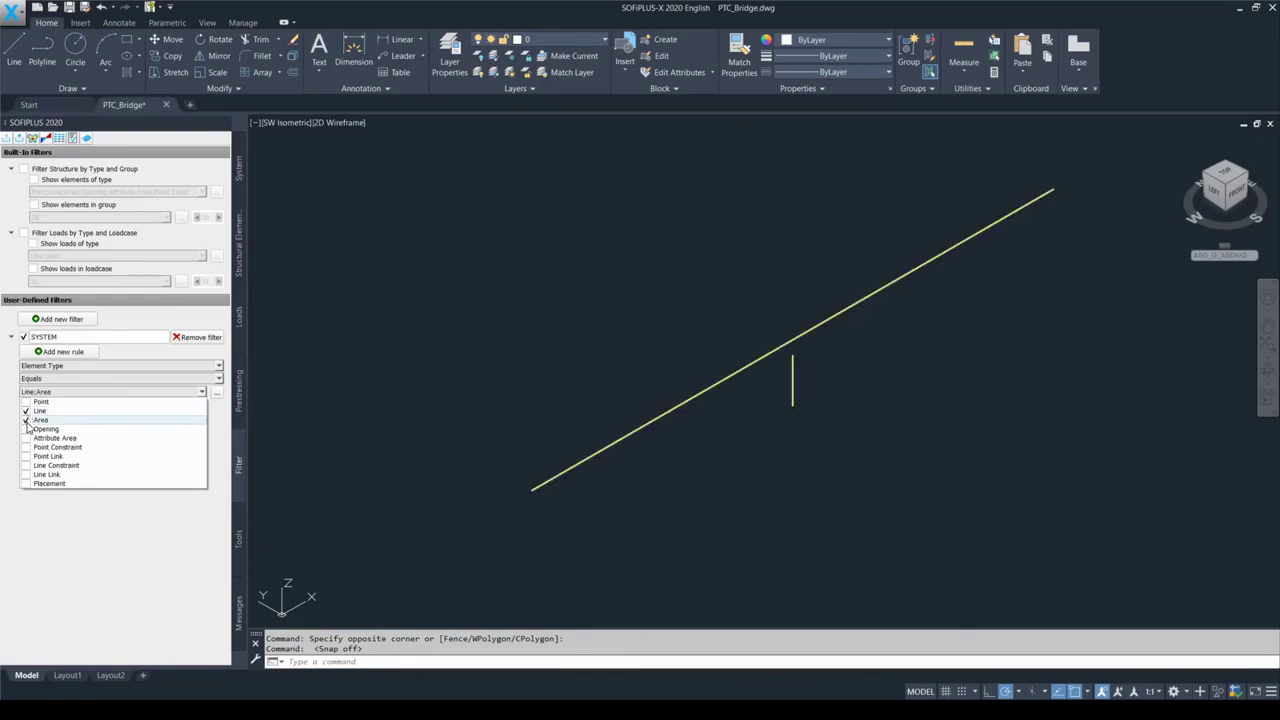
pyautogui.click(27, 448)
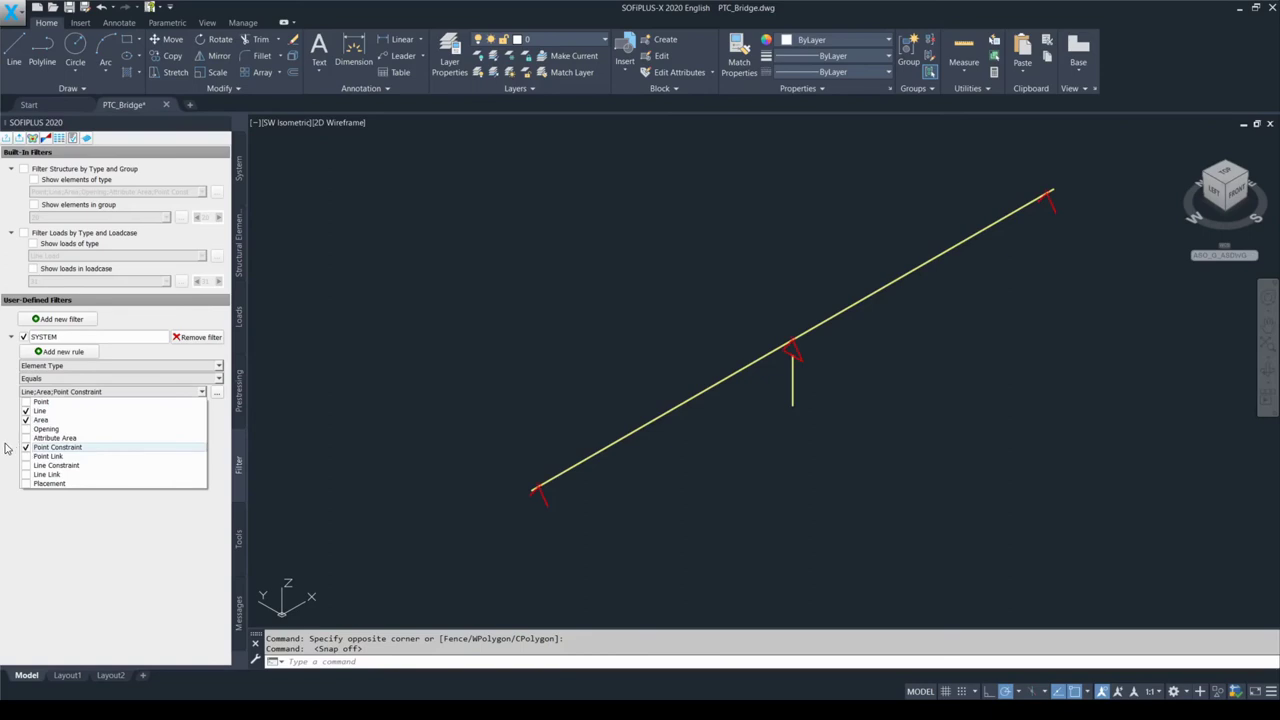
pyautogui.click(7, 449)
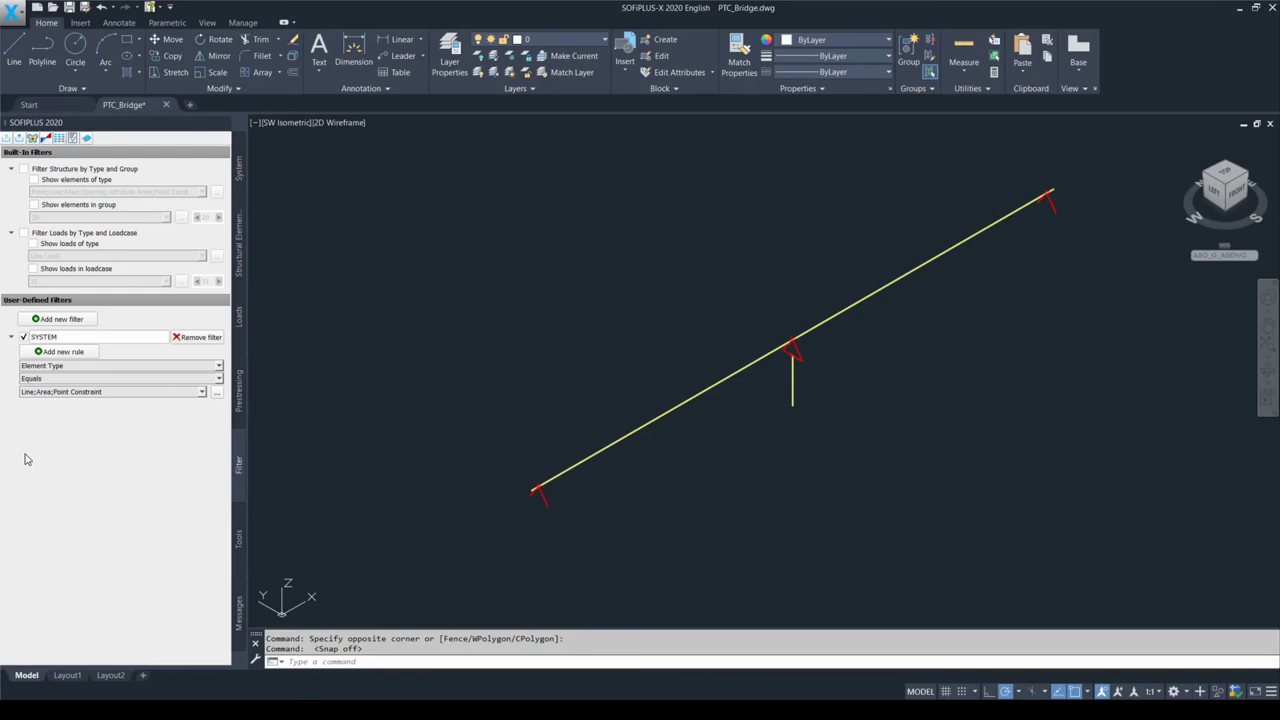
# Step: Toggle the SYSTEM filter off and on to compare the full and filtered model, leaving it active
pyautogui.click(23, 337)
pyautogui.click(23, 337)
pyautogui.click(23, 337)
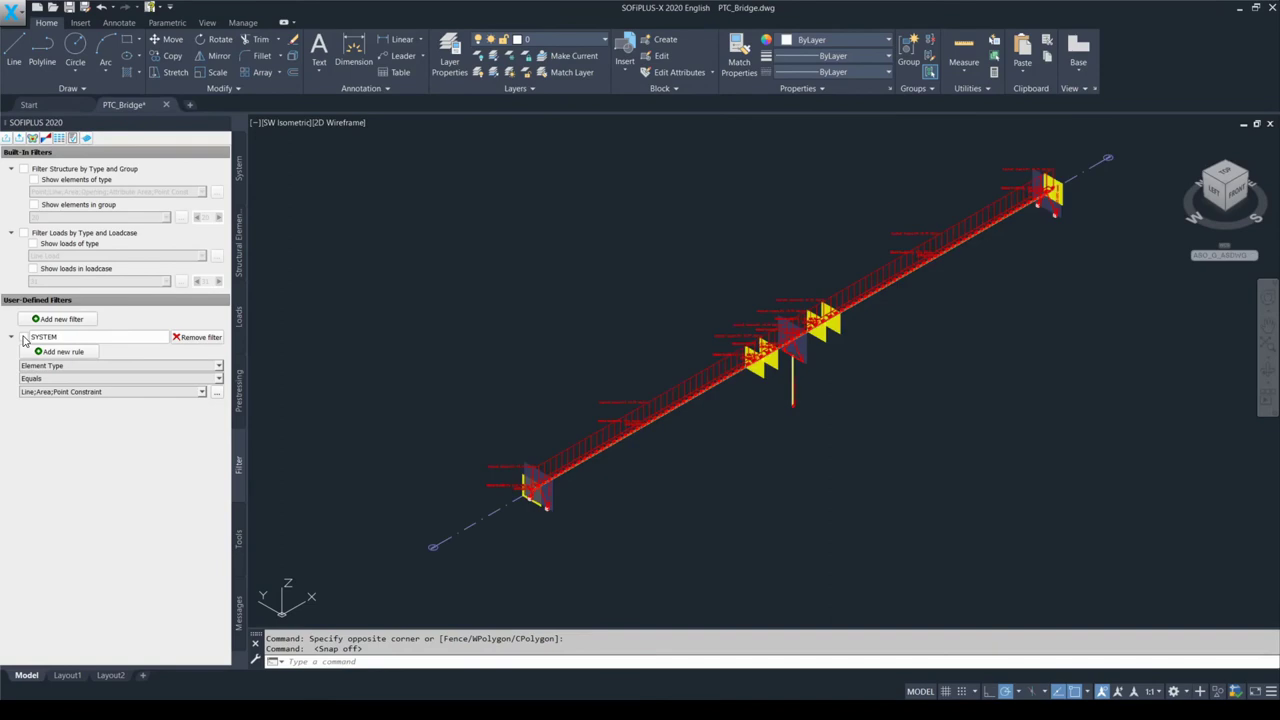
pyautogui.click(23, 337)
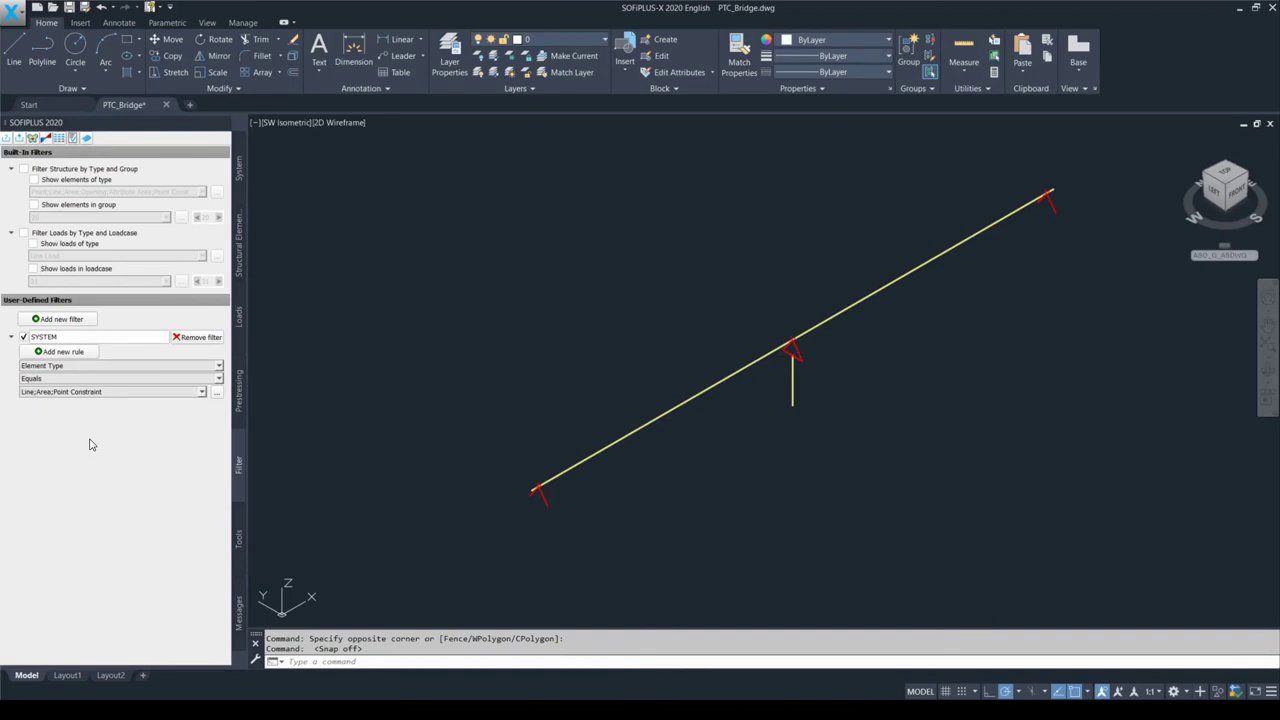
# Step: Add a second user-defined filter named Left Half and activate it in place of the SYSTEM filter
pyautogui.click(57, 320)
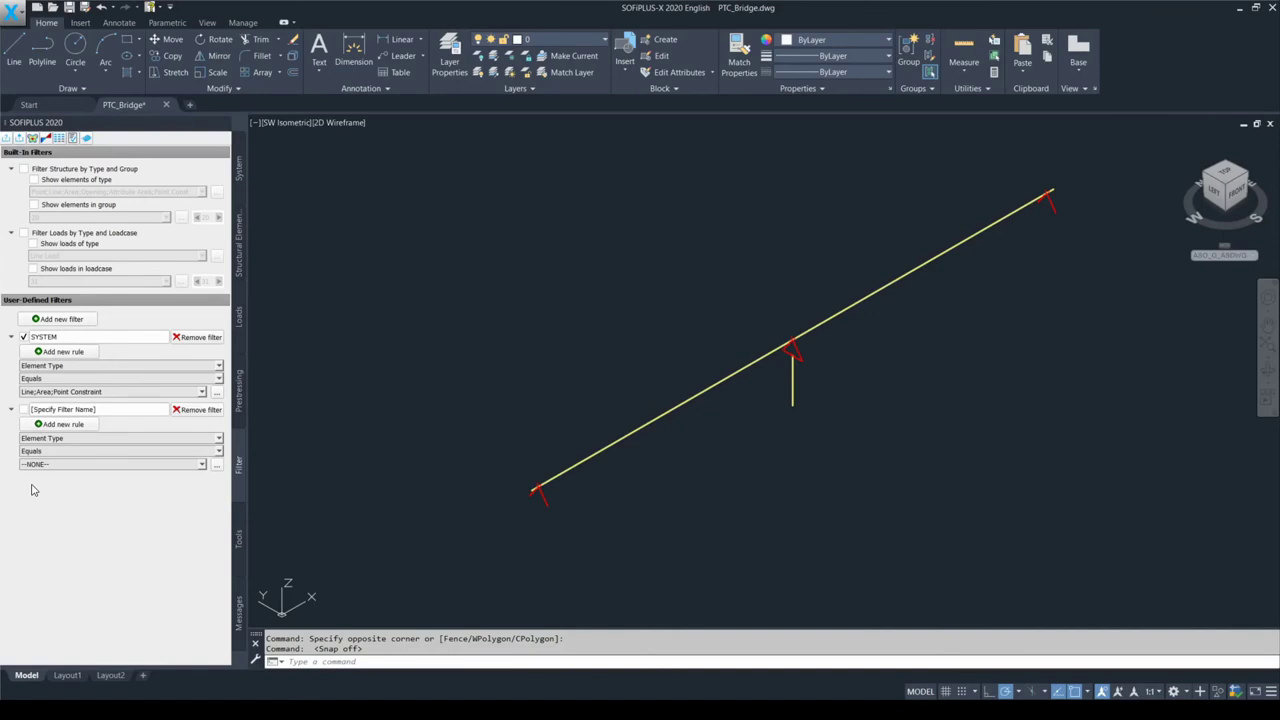
pyautogui.click(24, 338)
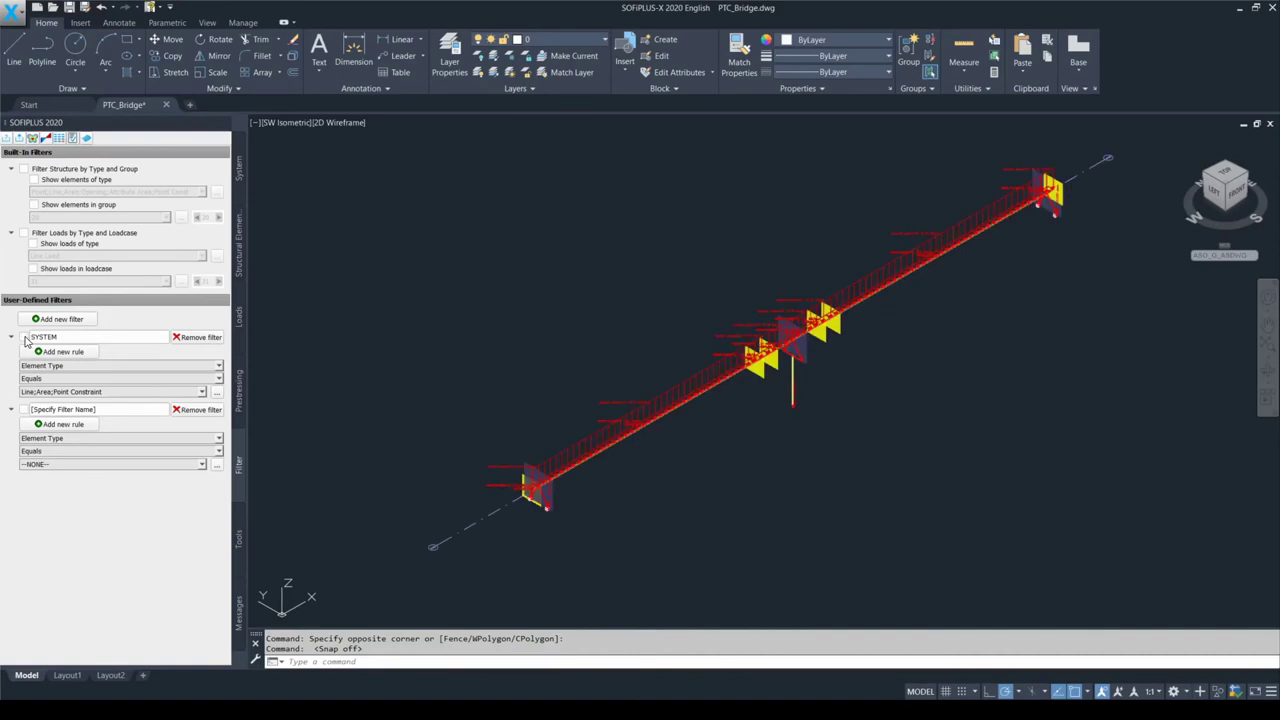
pyautogui.click(25, 410)
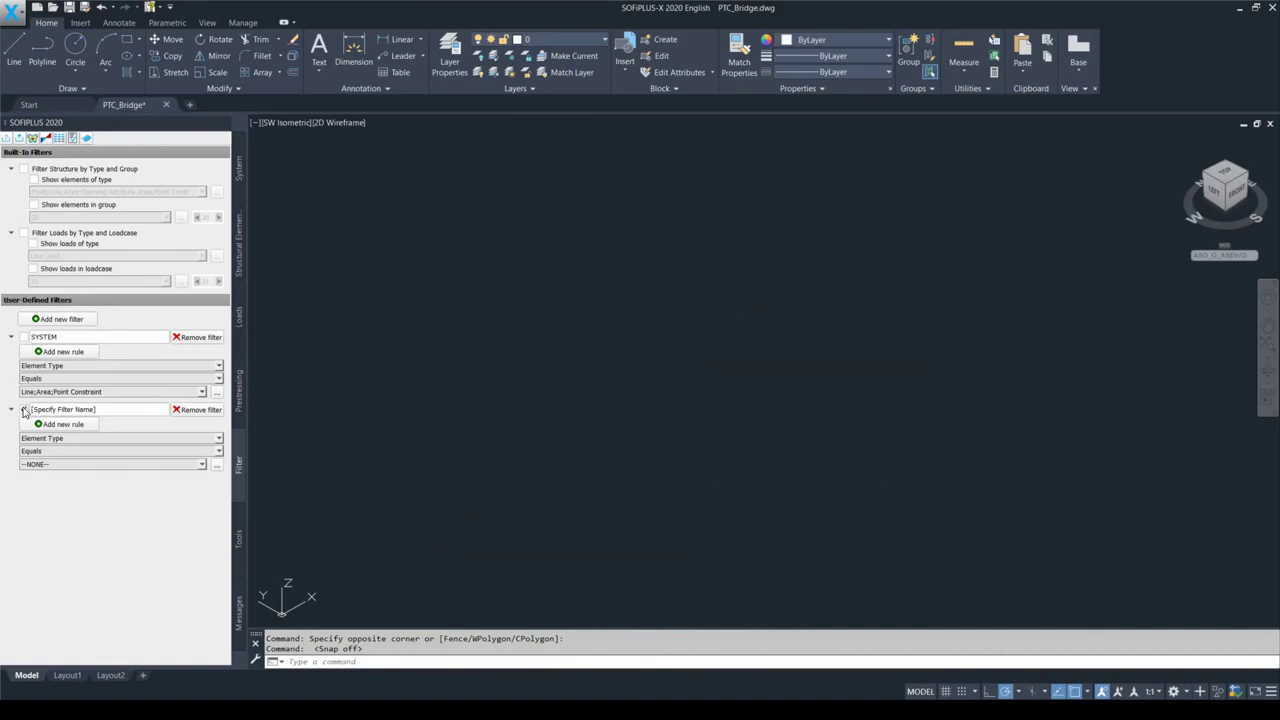
pyautogui.click(101, 414)
pyautogui.tripleClick(101, 414)
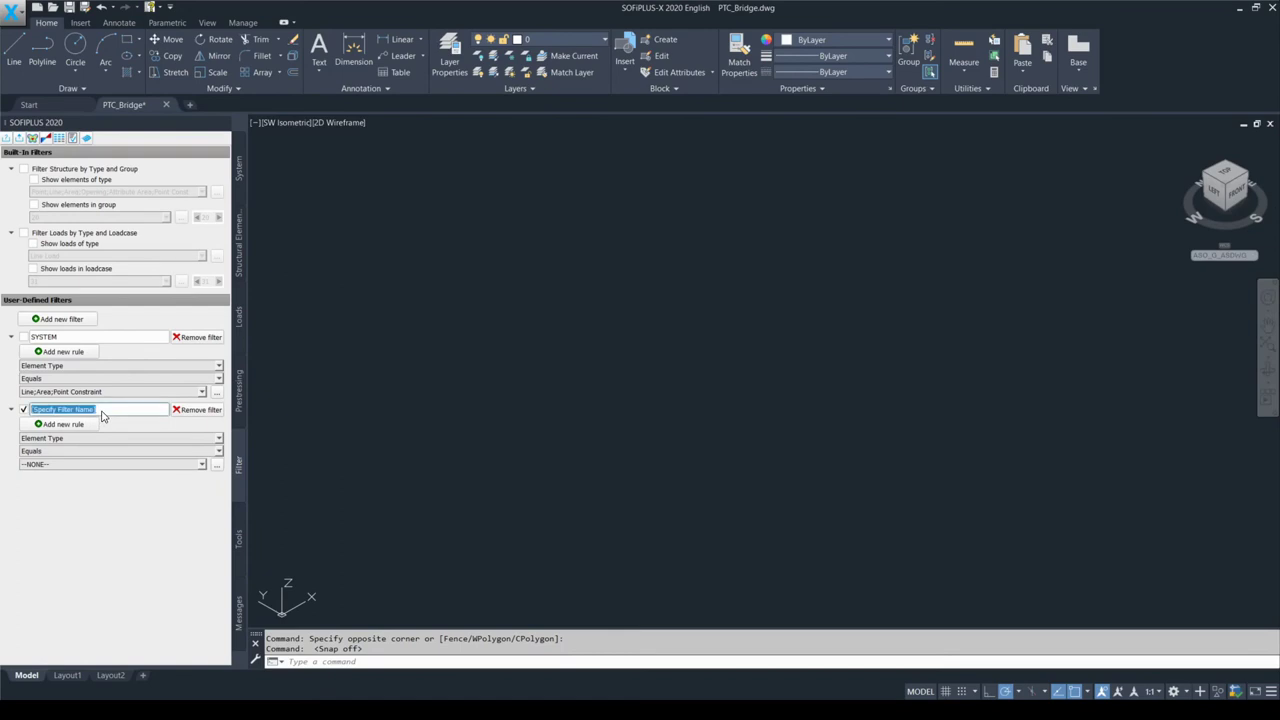
pyautogui.press('BackSpace')
pyautogui.write('Left Half')
pyautogui.press('Return')
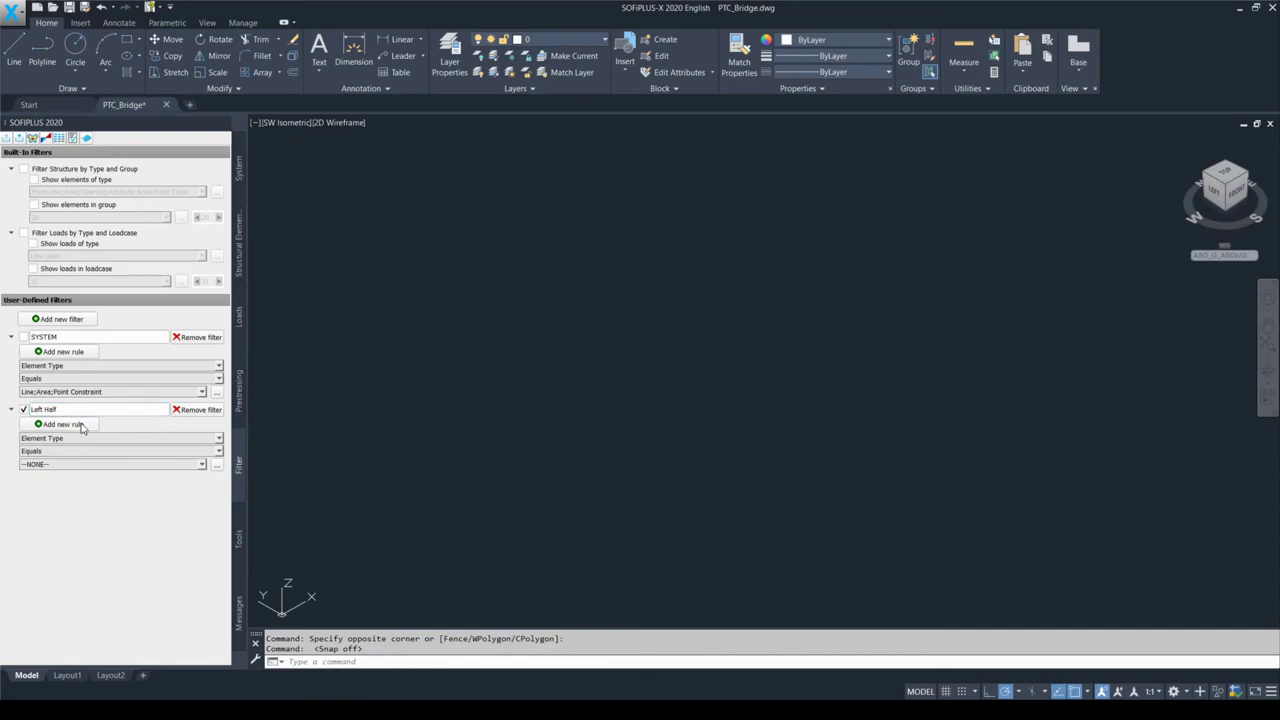
# Step: Set the Left Half filter's rule property to Tags and deactivate the filter
pyautogui.click(107, 441)
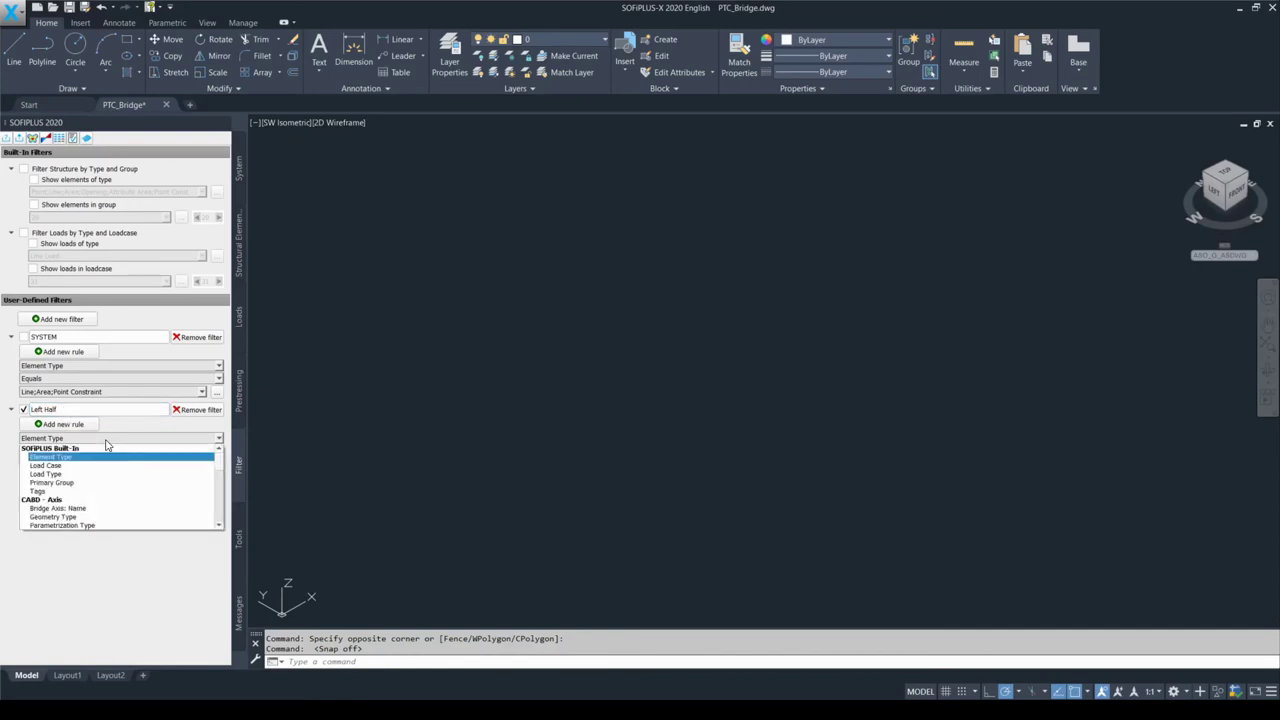
pyautogui.click(77, 491)
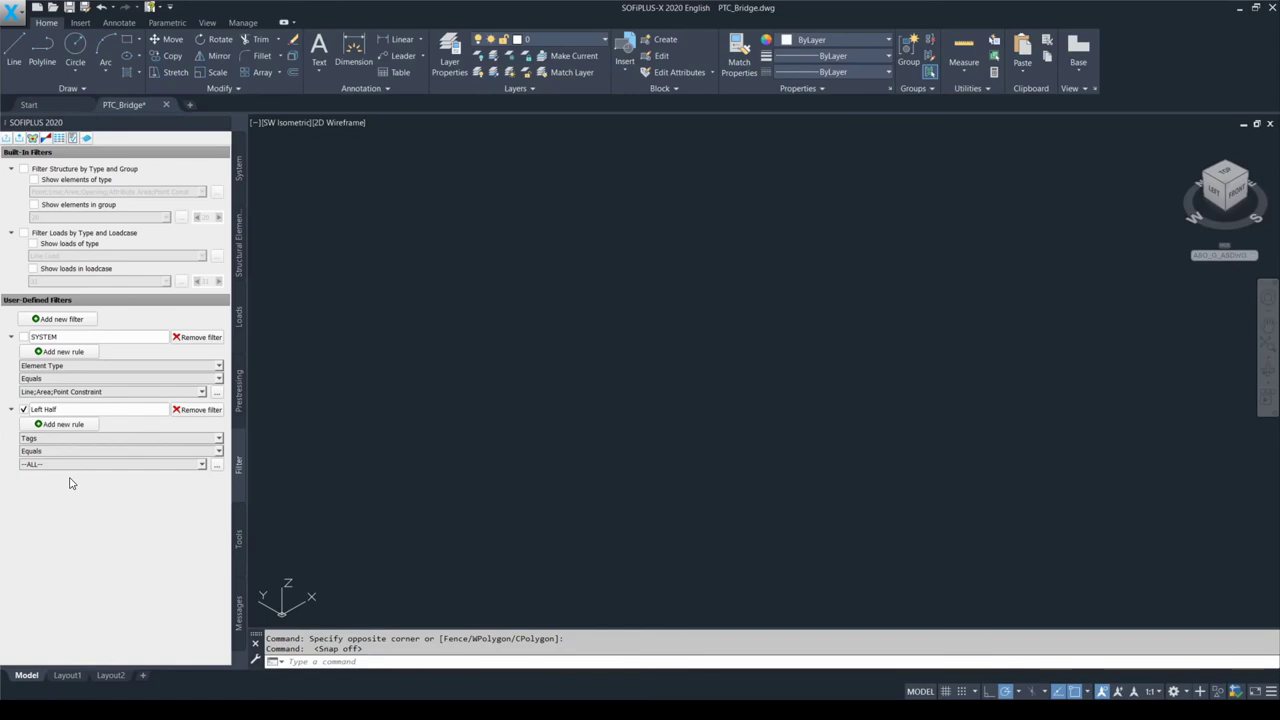
pyautogui.press('F9')
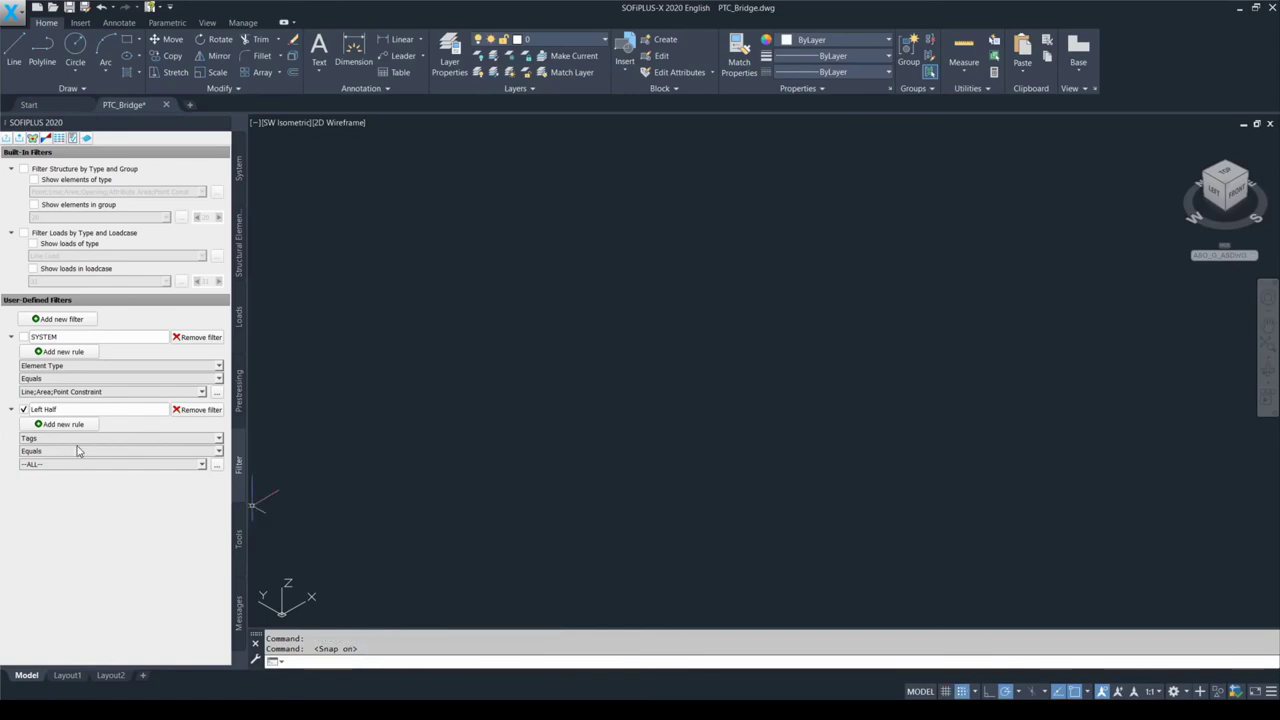
pyautogui.click(24, 410)
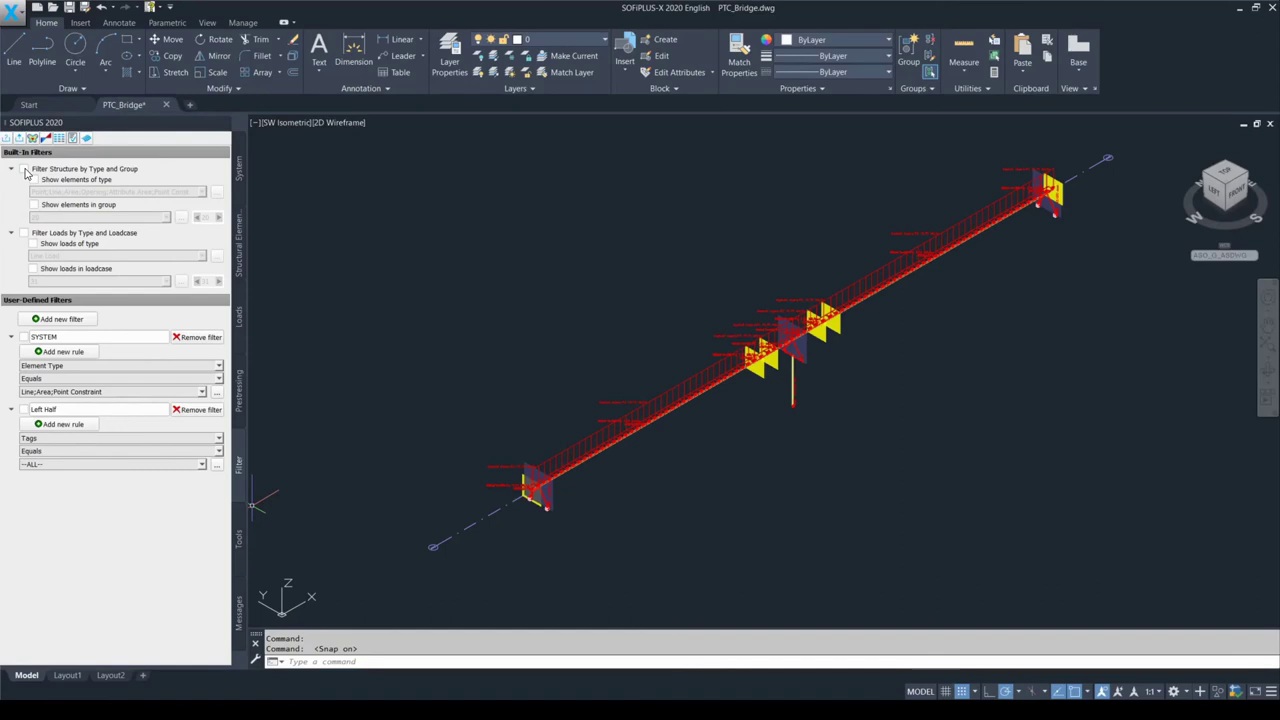
# Step: Activate the built-in structure filter by type and group, and include both groups 10 and 20
pyautogui.click(25, 169)
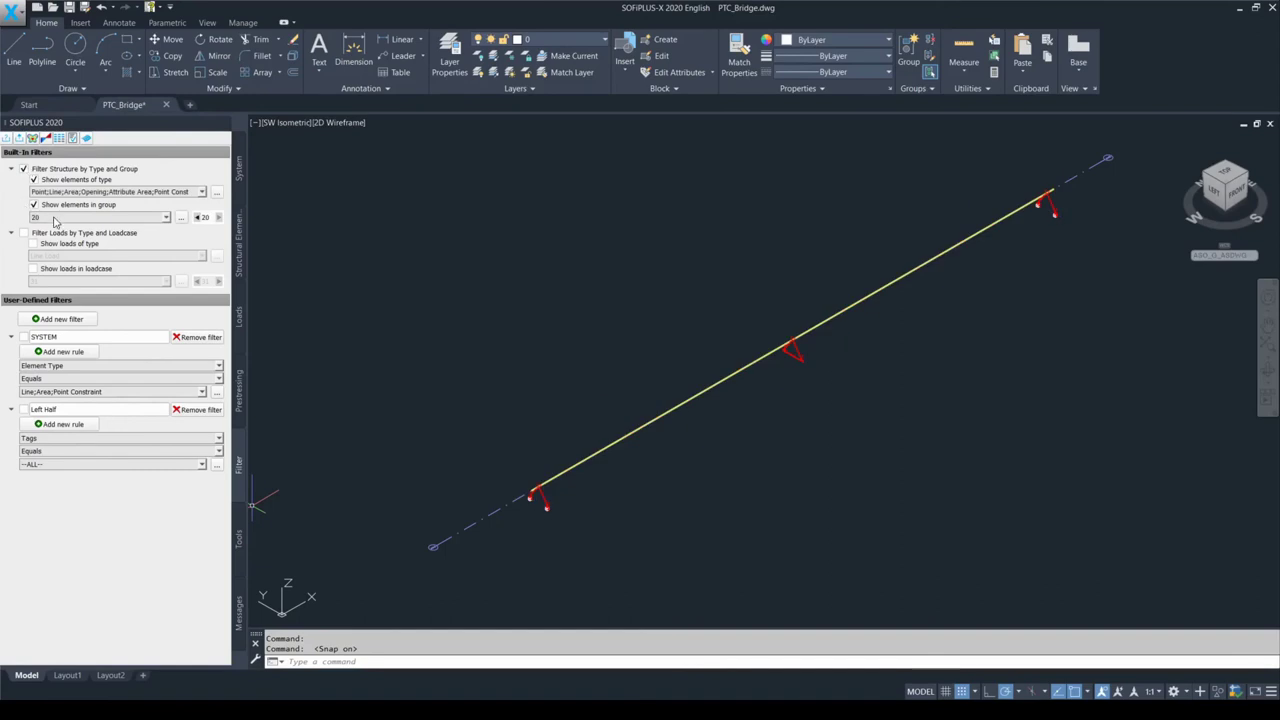
pyautogui.click(49, 220)
pyautogui.click(36, 236)
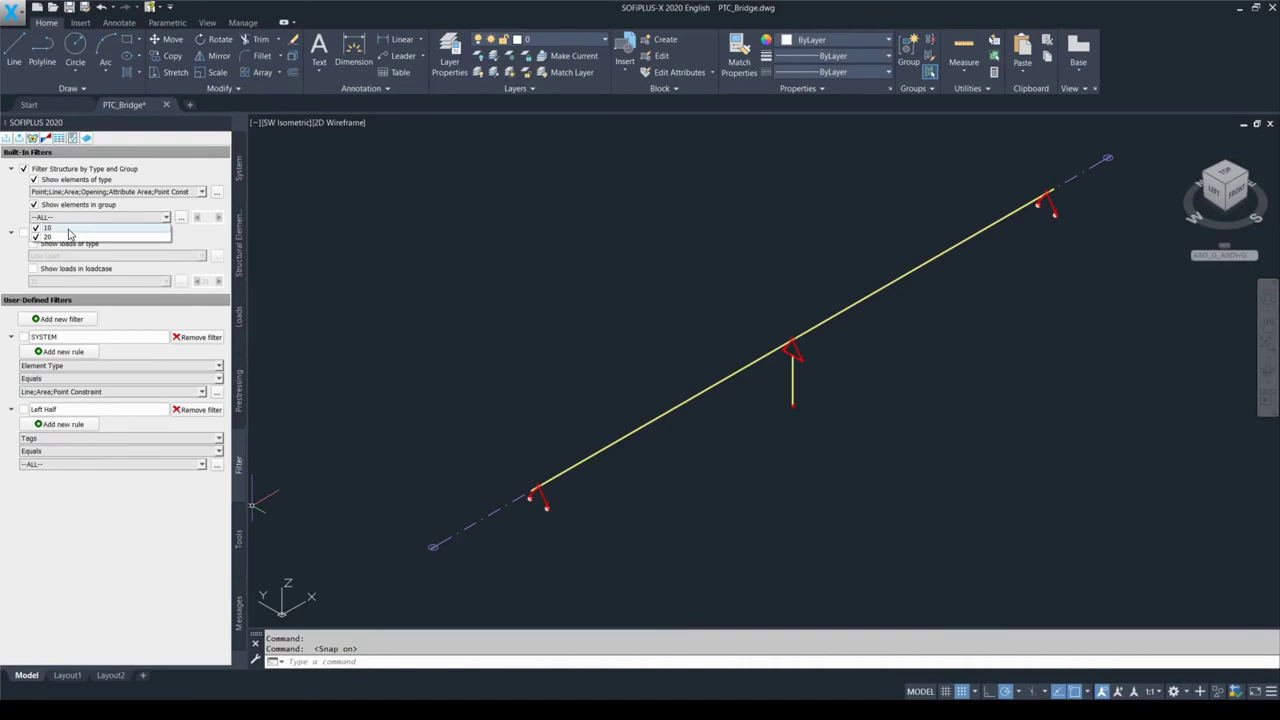
pyautogui.click(19, 217)
# Step: Add Placement to the element types shown by the built-in structure filter
pyautogui.click(77, 192)
pyautogui.scroll(-3, 80, 215)
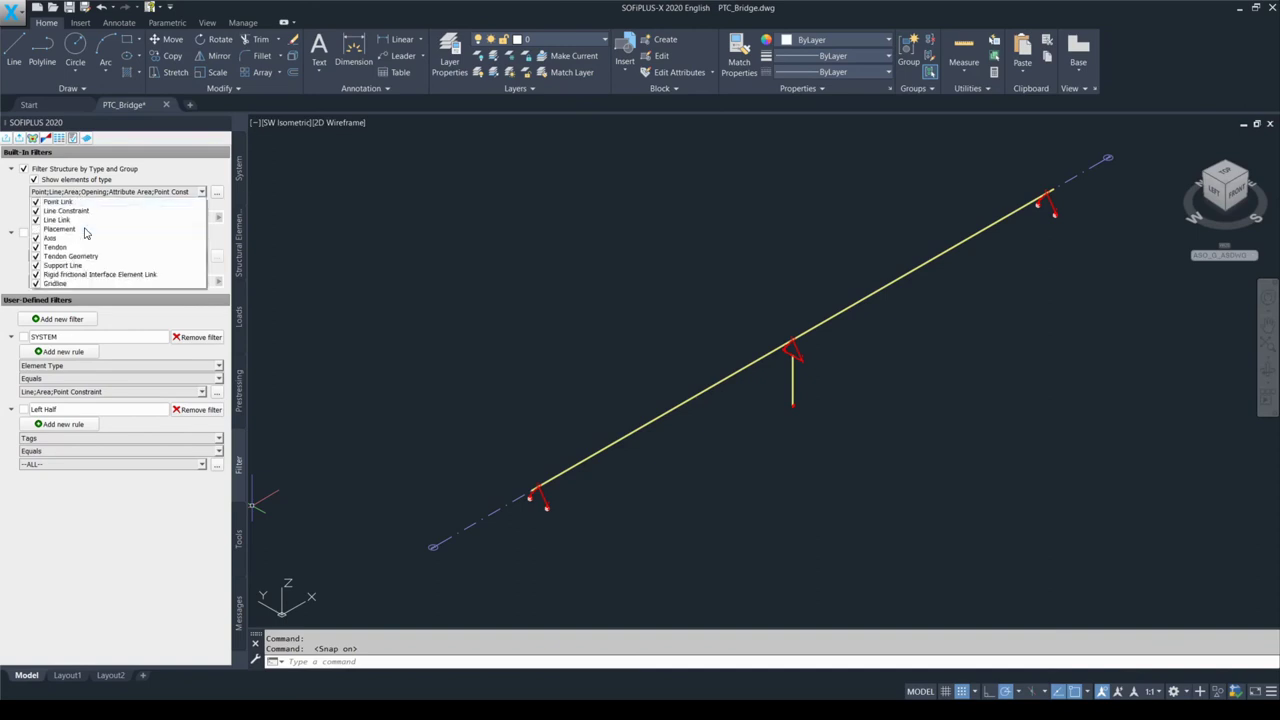
pyautogui.scroll(3, 82, 240)
pyautogui.click(72, 256)
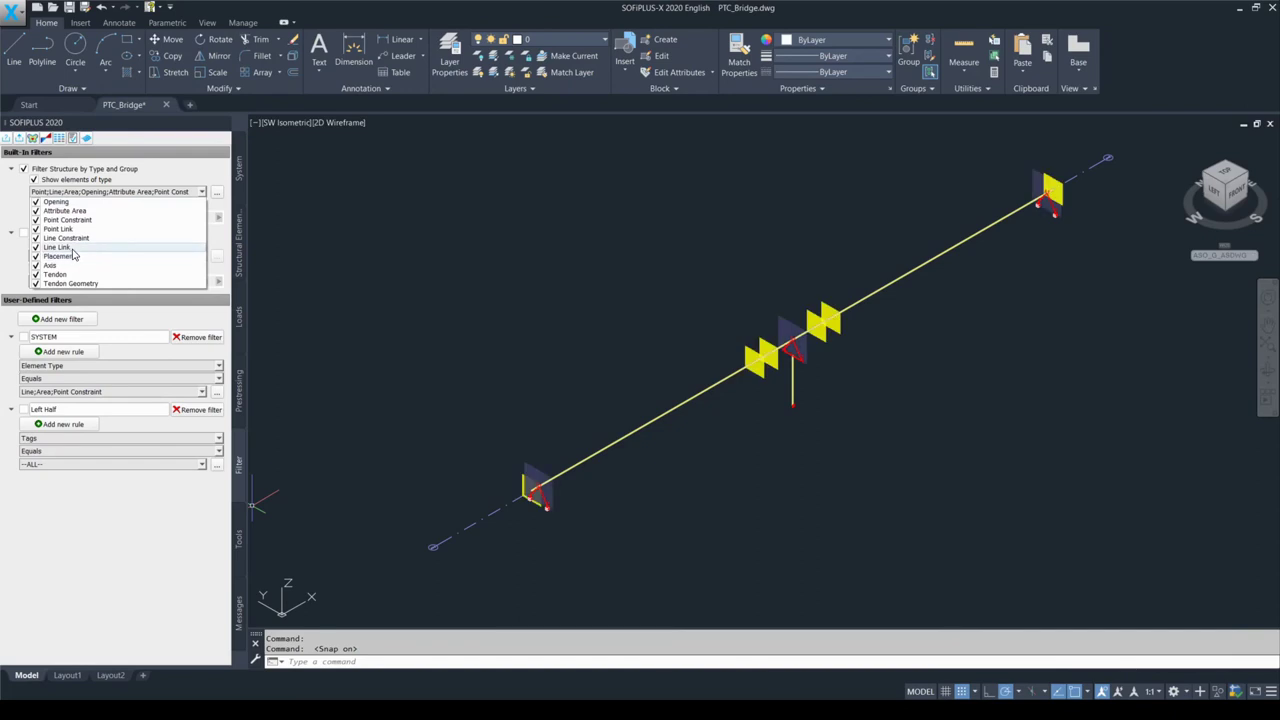
pyautogui.scroll(3, 60, 228)
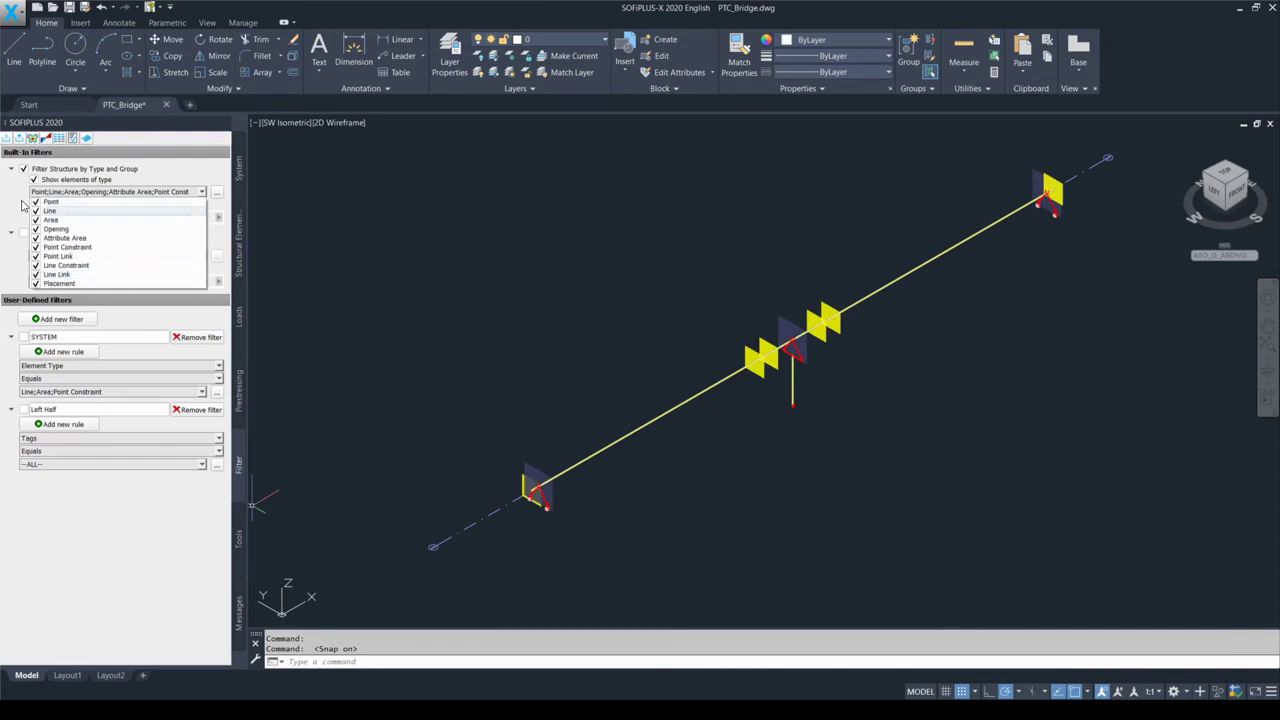
pyautogui.click(22, 205)
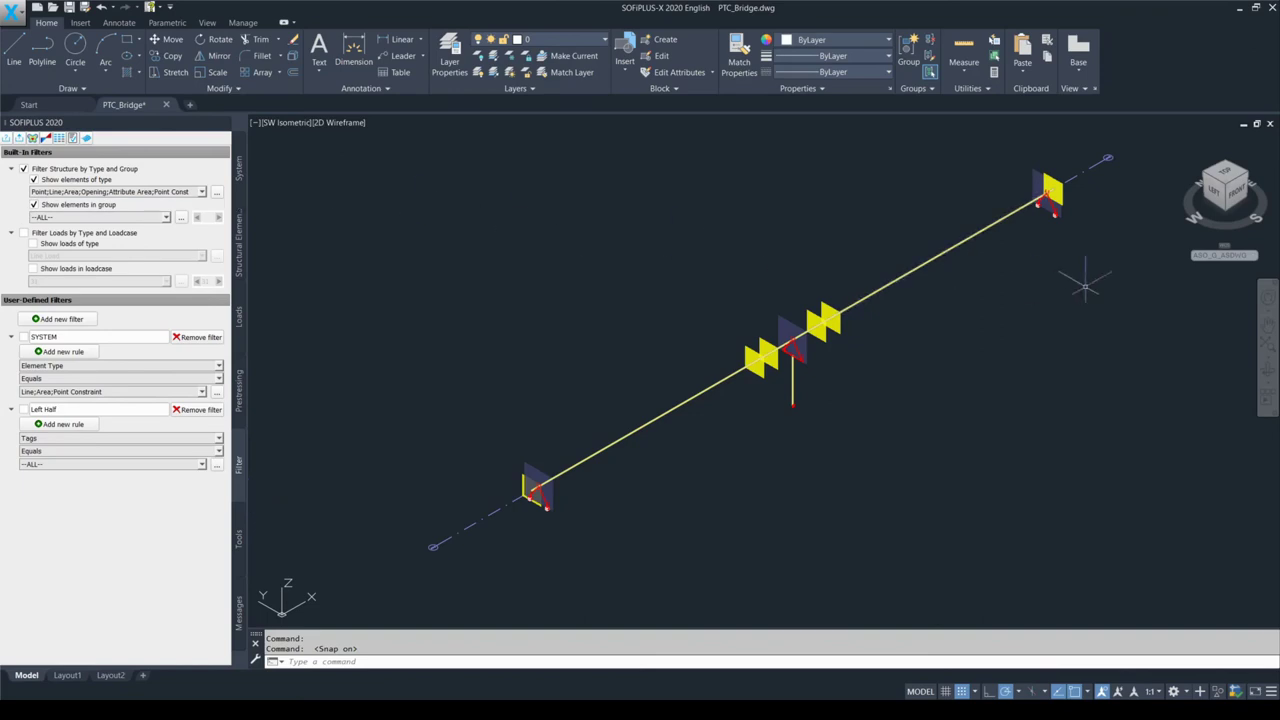
# Step: Switch to the front view, select the left half of the bridge including the middle pier, and open the selection's properties
pyautogui.click(1241, 204)
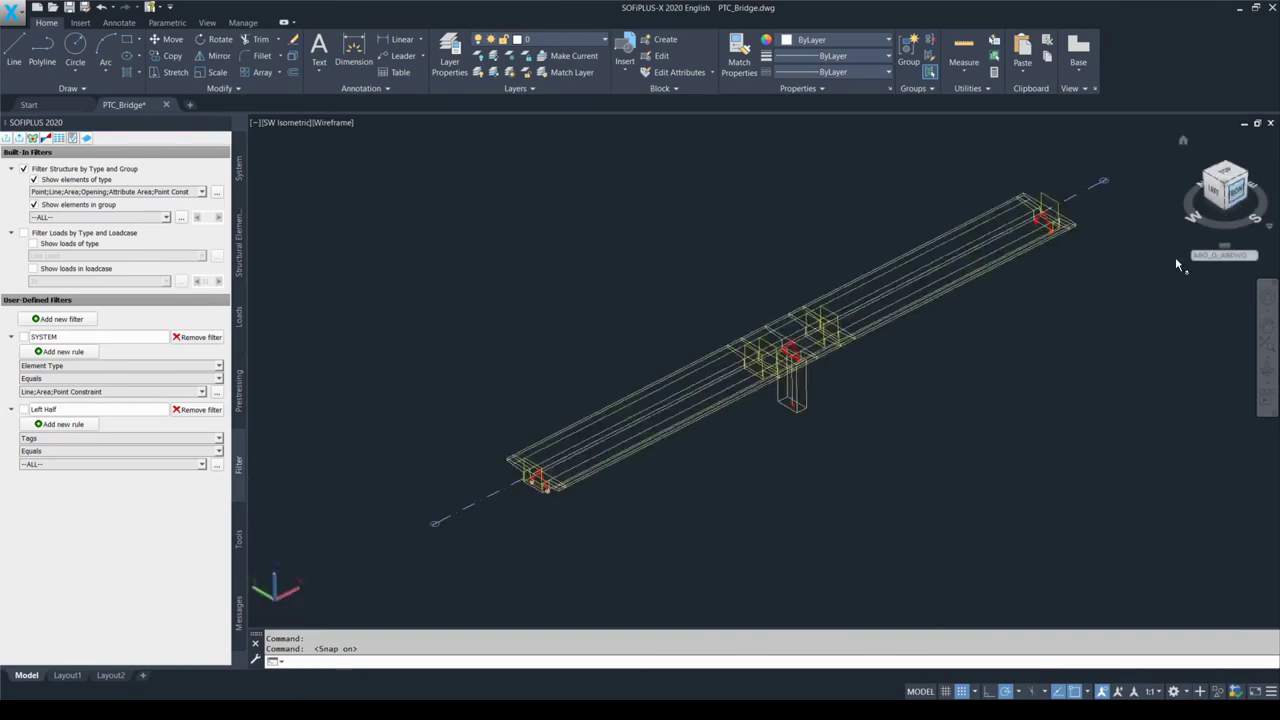
pyautogui.click(550, 293)
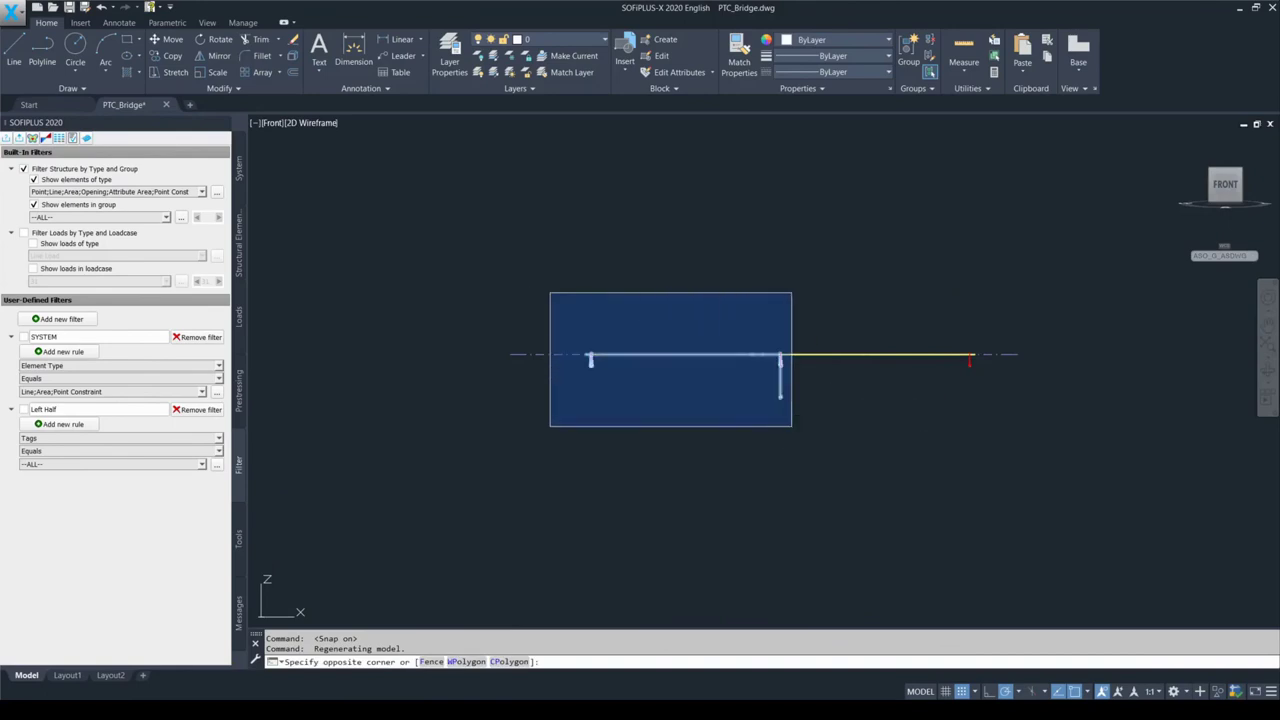
pyautogui.click(792, 440)
pyautogui.rightClick(789, 414)
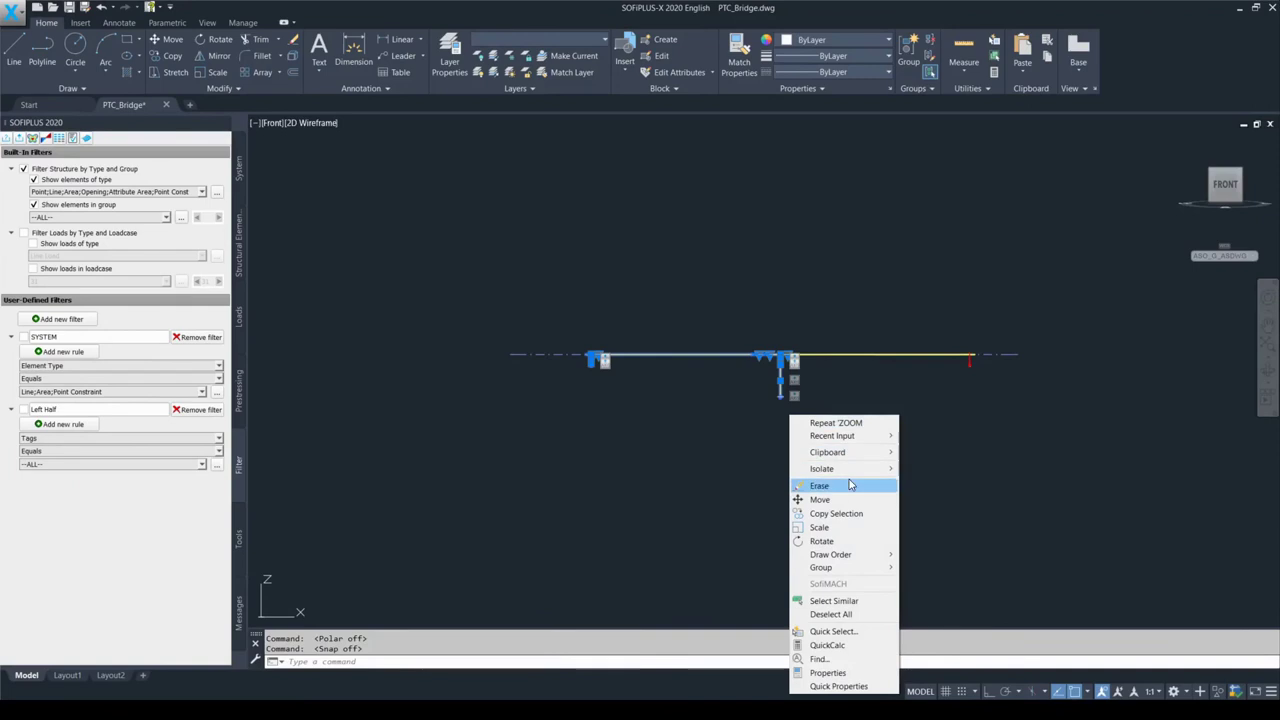
pyautogui.click(858, 680)
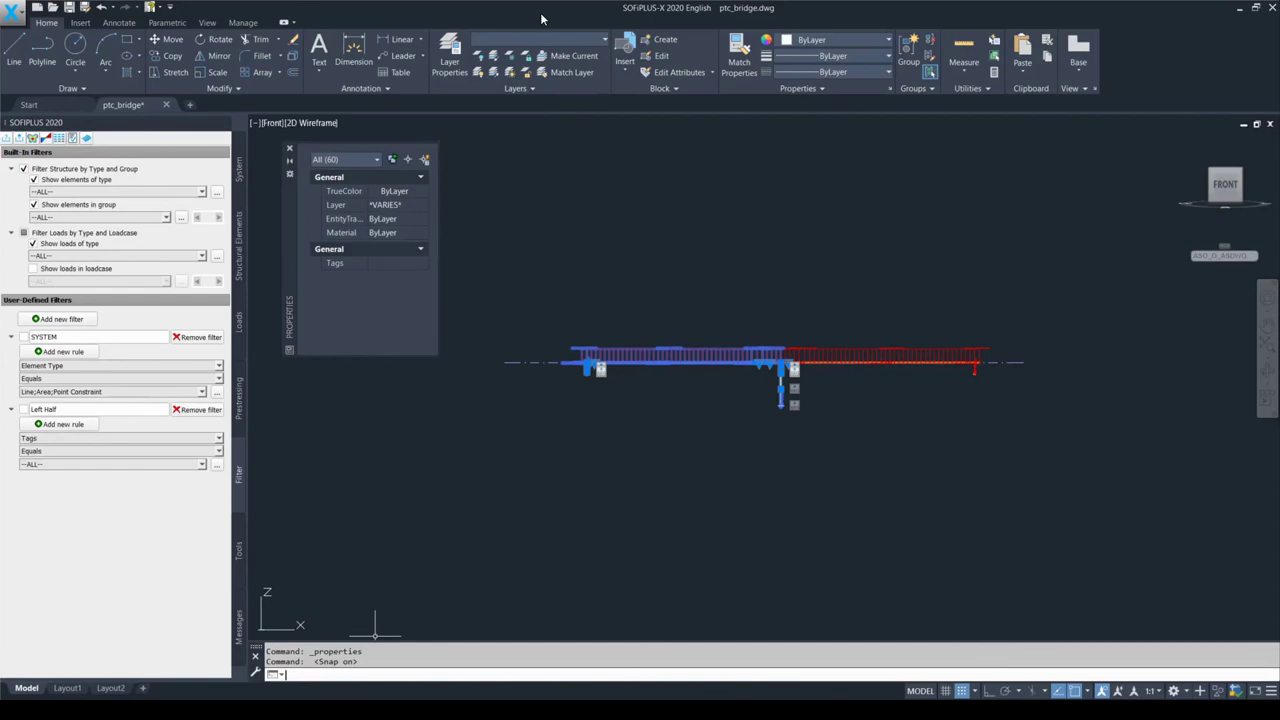
pyautogui.press('F10')
pyautogui.press('F9')
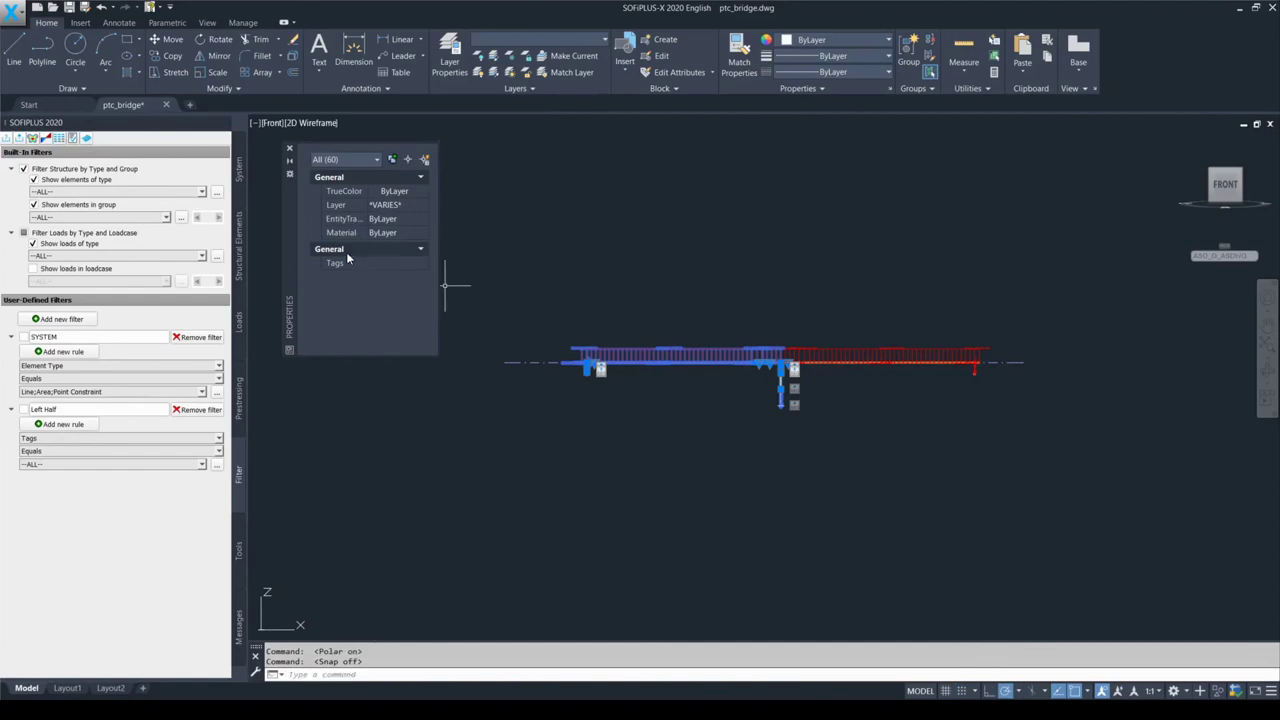
# Step: Create the tag "Left Half of the Structure", assign it to the selected elements, and close the properties and clear the selection
pyautogui.click(421, 251)
pyautogui.press('F10')
pyautogui.click(421, 251)
pyautogui.click(349, 291)
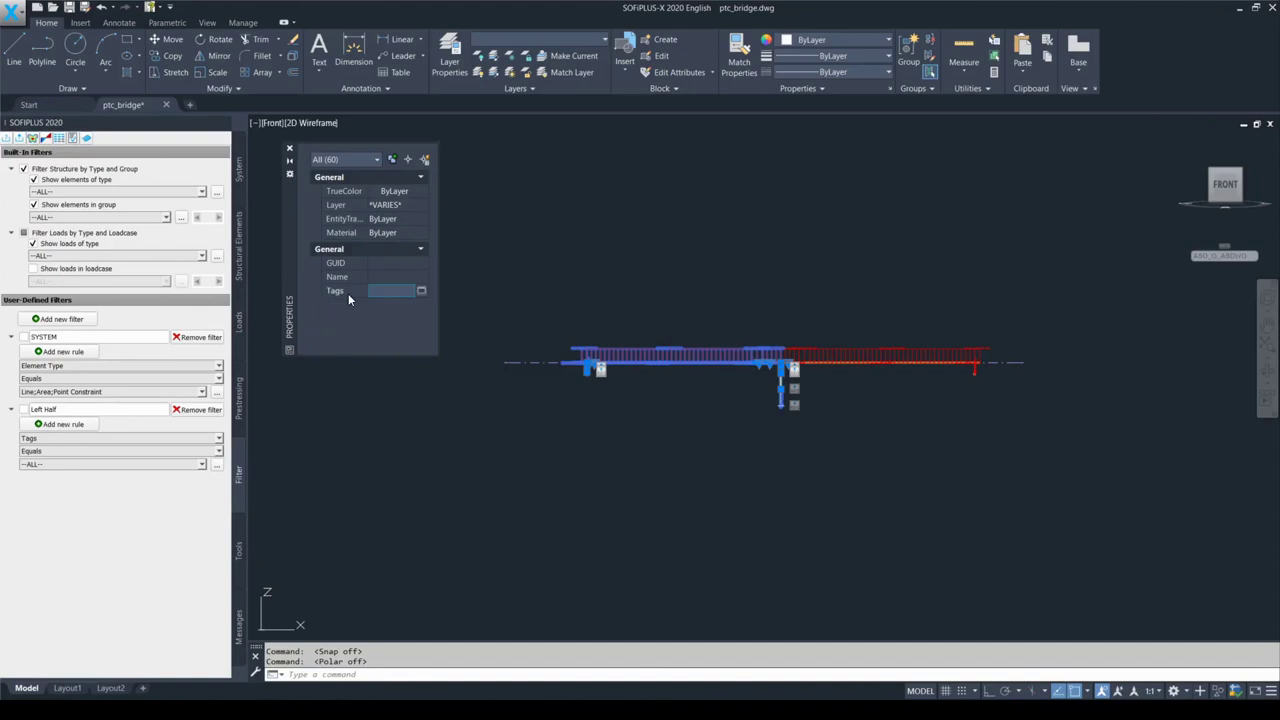
pyautogui.click(421, 291)
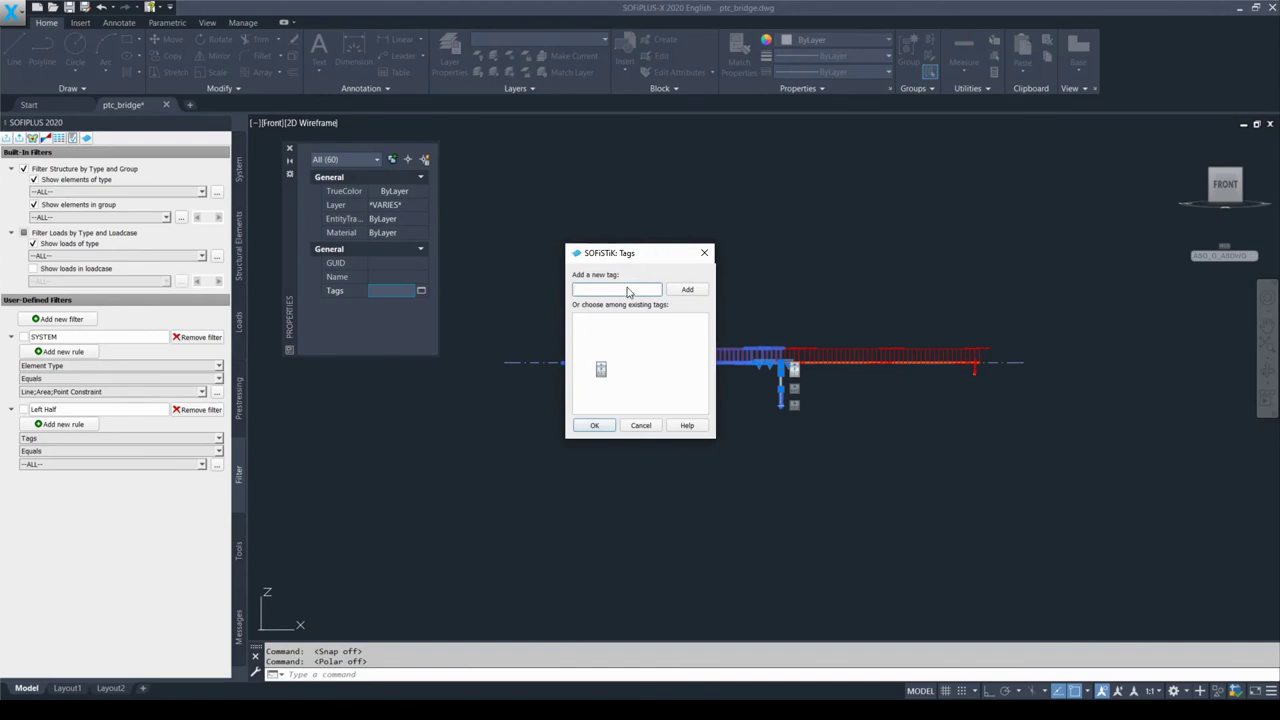
pyautogui.write('Left Half of the Structure')
pyautogui.click(686, 290)
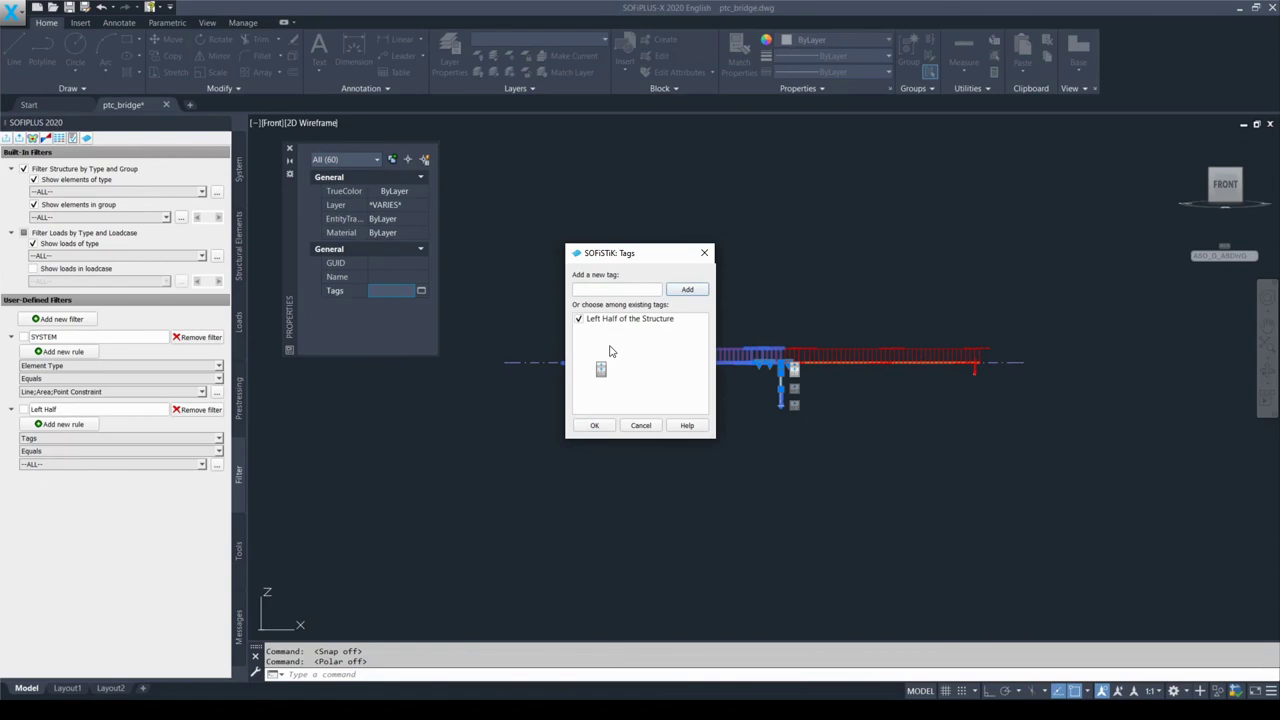
pyautogui.click(594, 425)
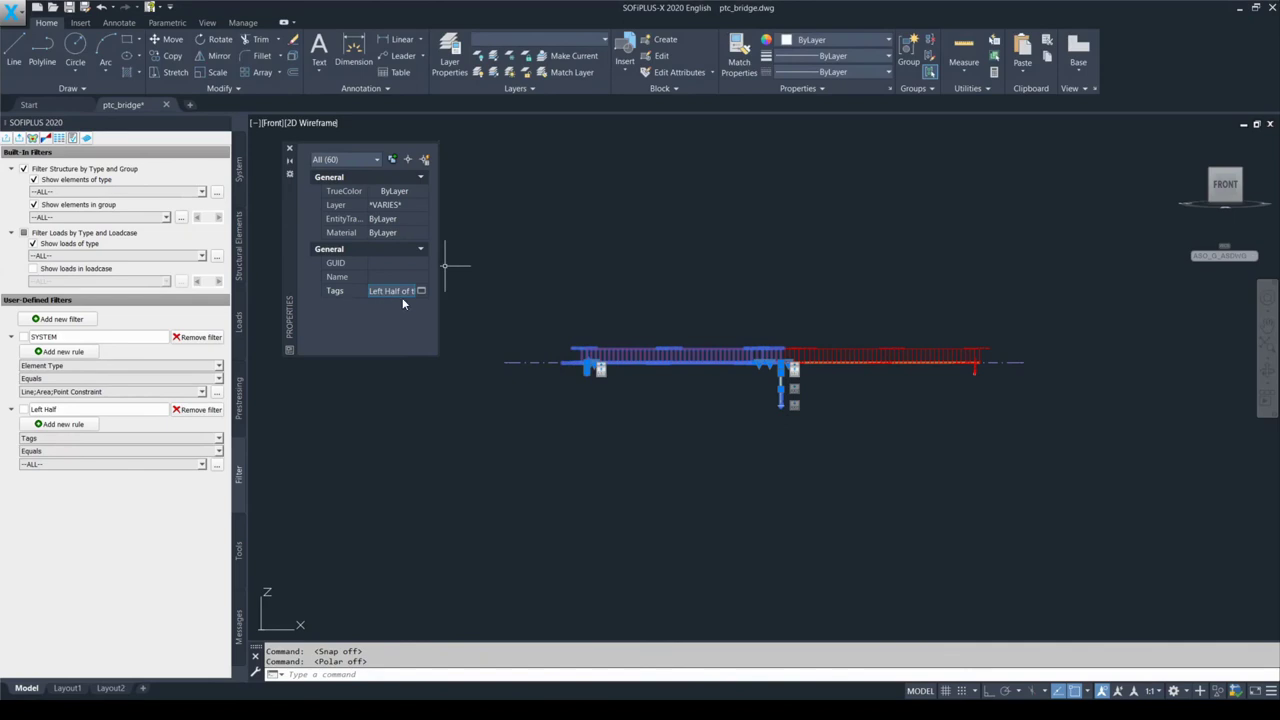
pyautogui.press('F10')
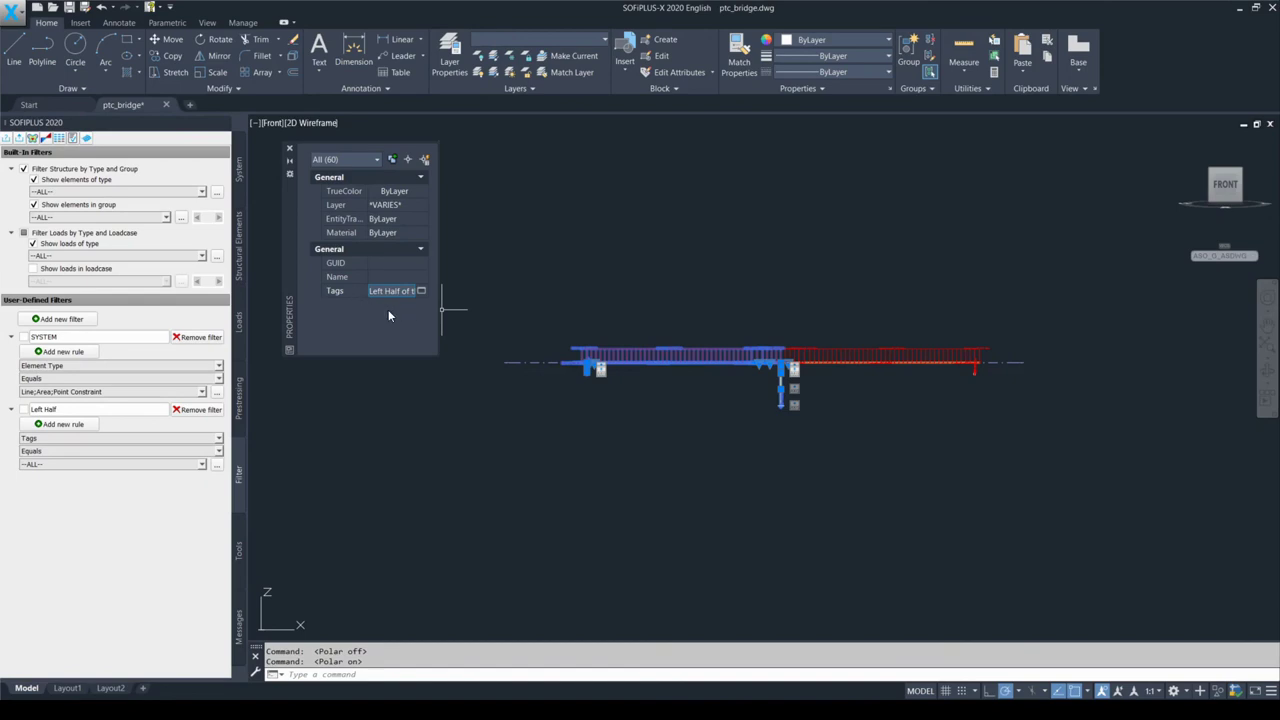
pyautogui.press('F10')
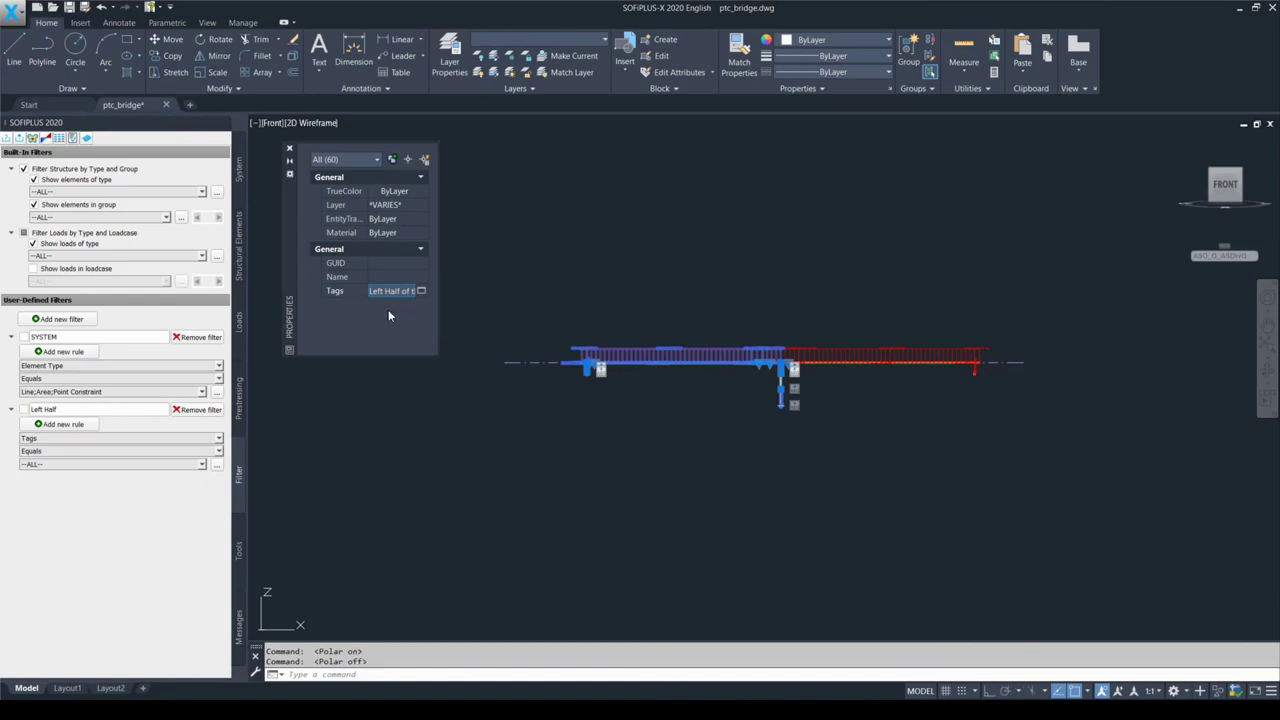
pyautogui.click(289, 149)
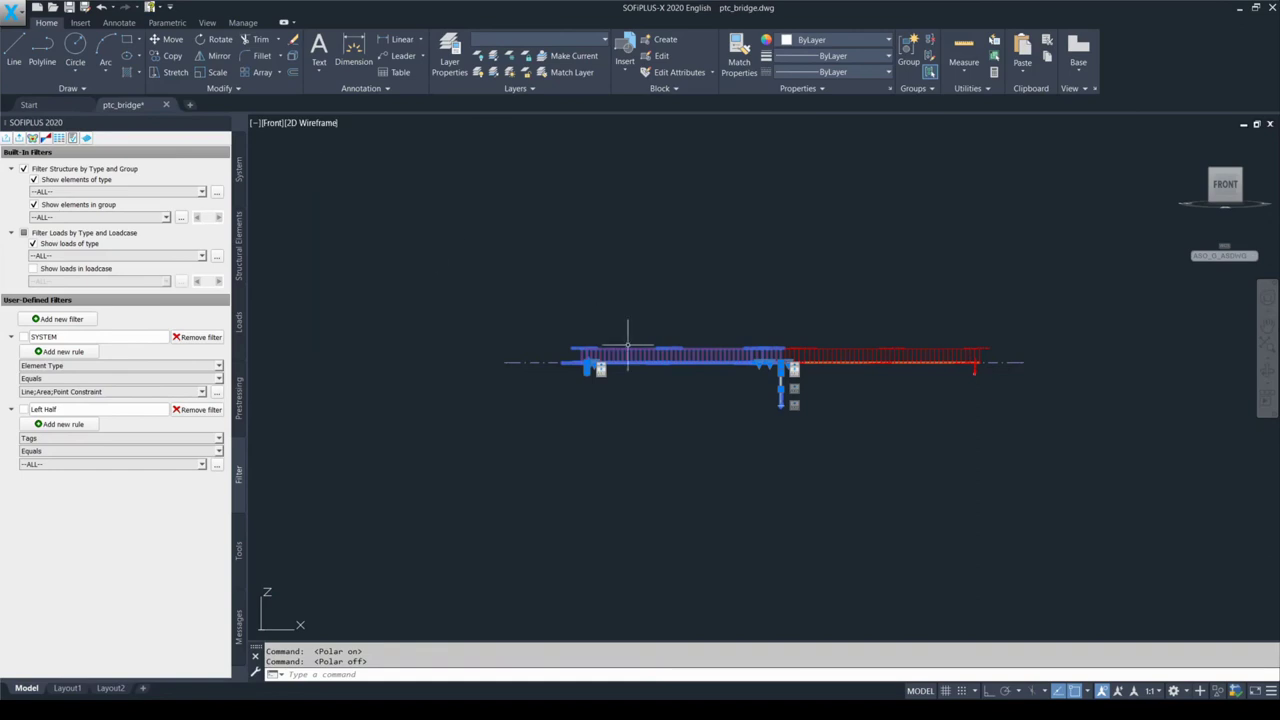
pyautogui.press('Escape')
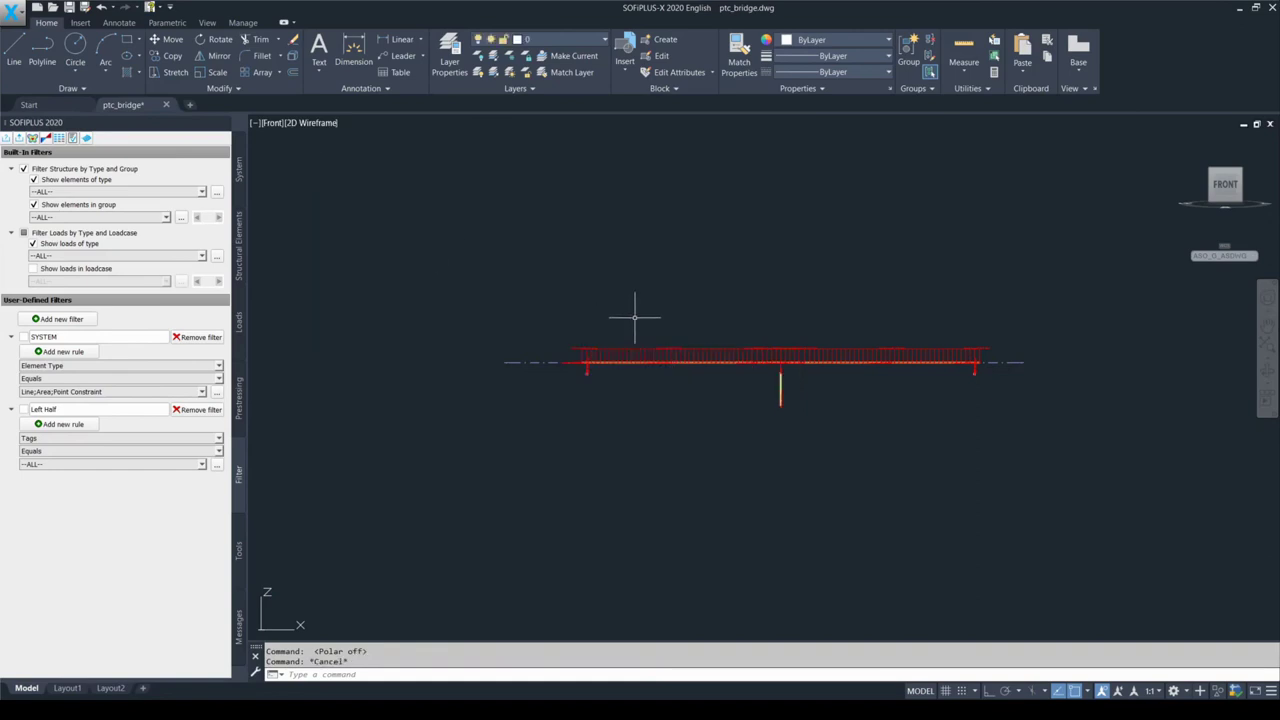
# Step: Deactivate the built-in structure and load filters and activate the Left Half filter
pyautogui.press('F9')
pyautogui.press('F9')
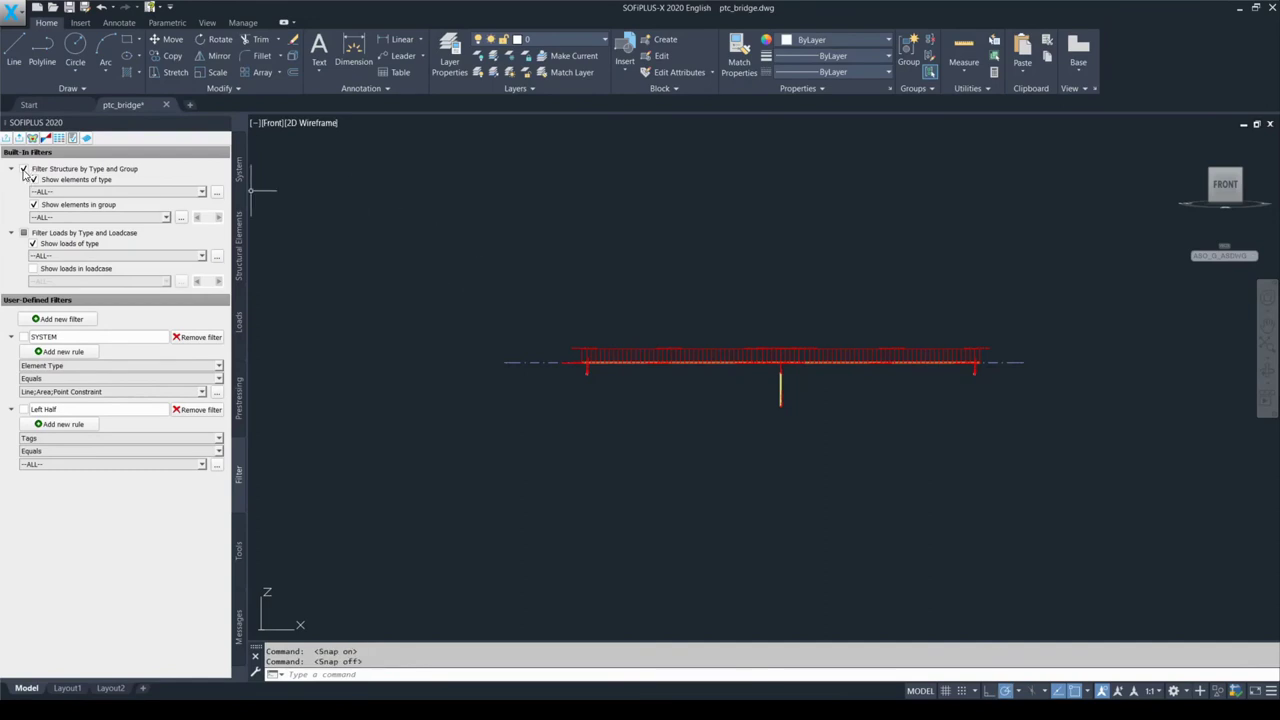
pyautogui.click(24, 169)
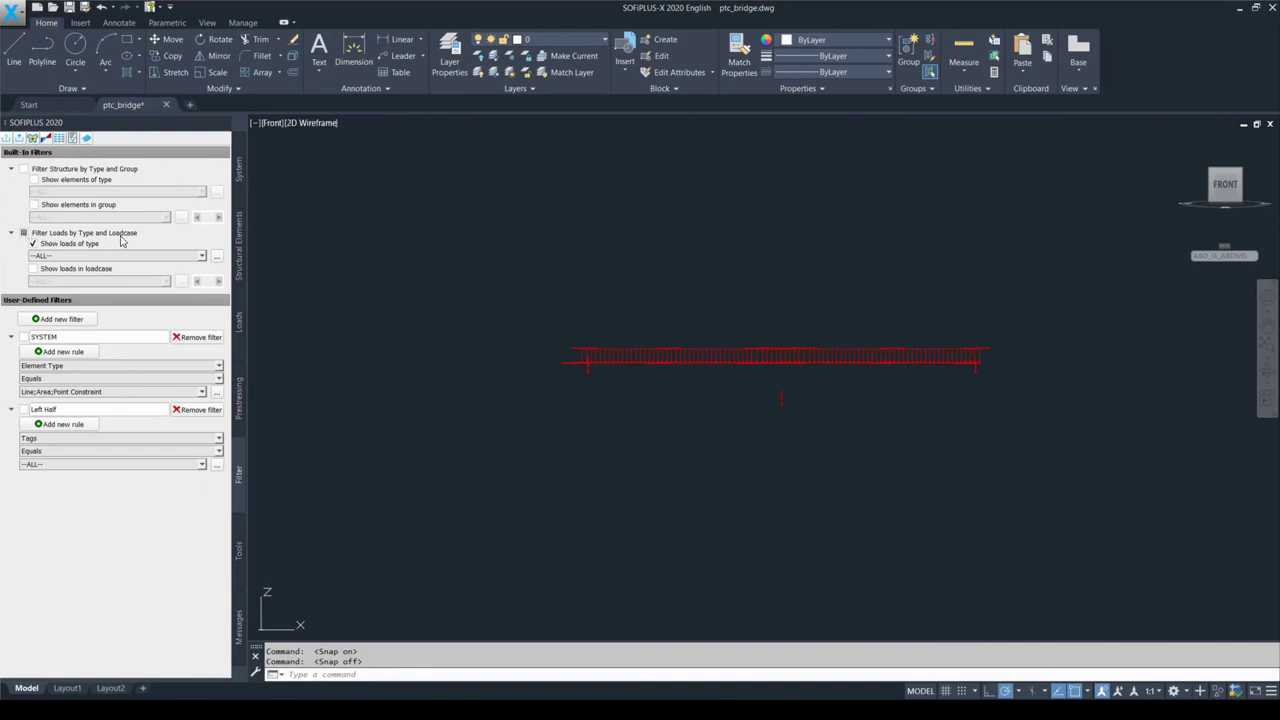
pyautogui.click(24, 233)
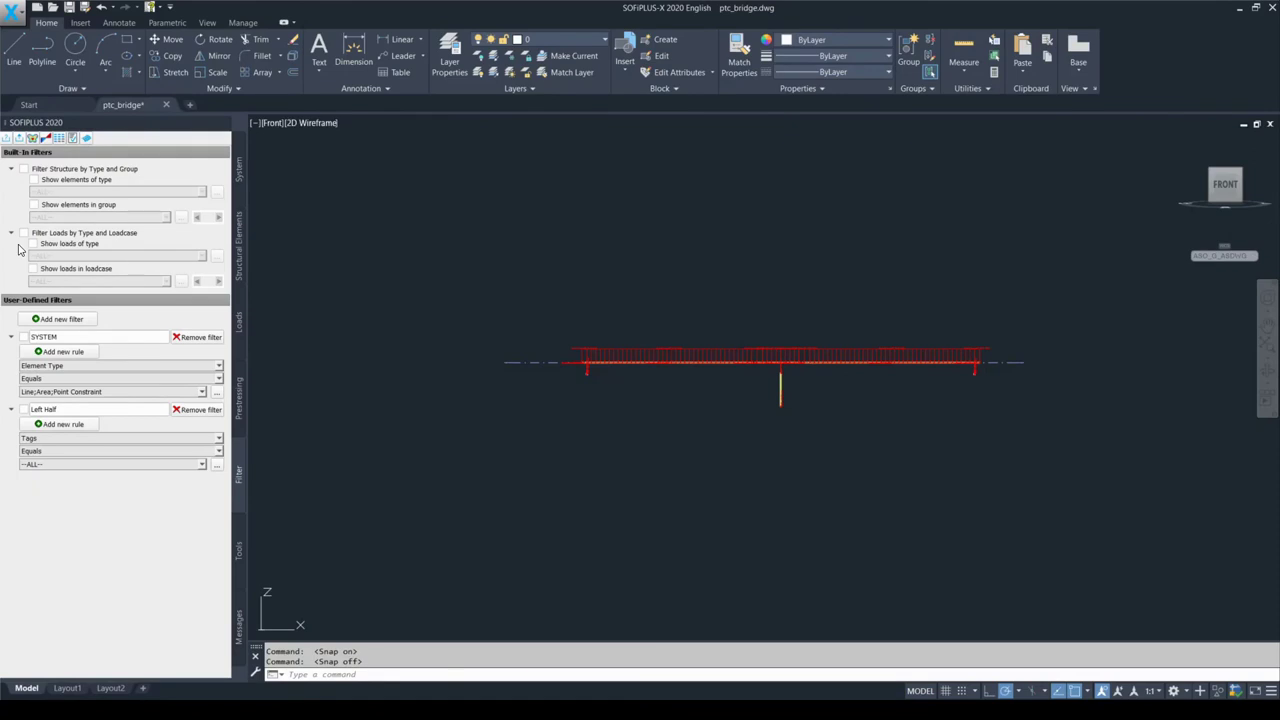
pyautogui.click(24, 410)
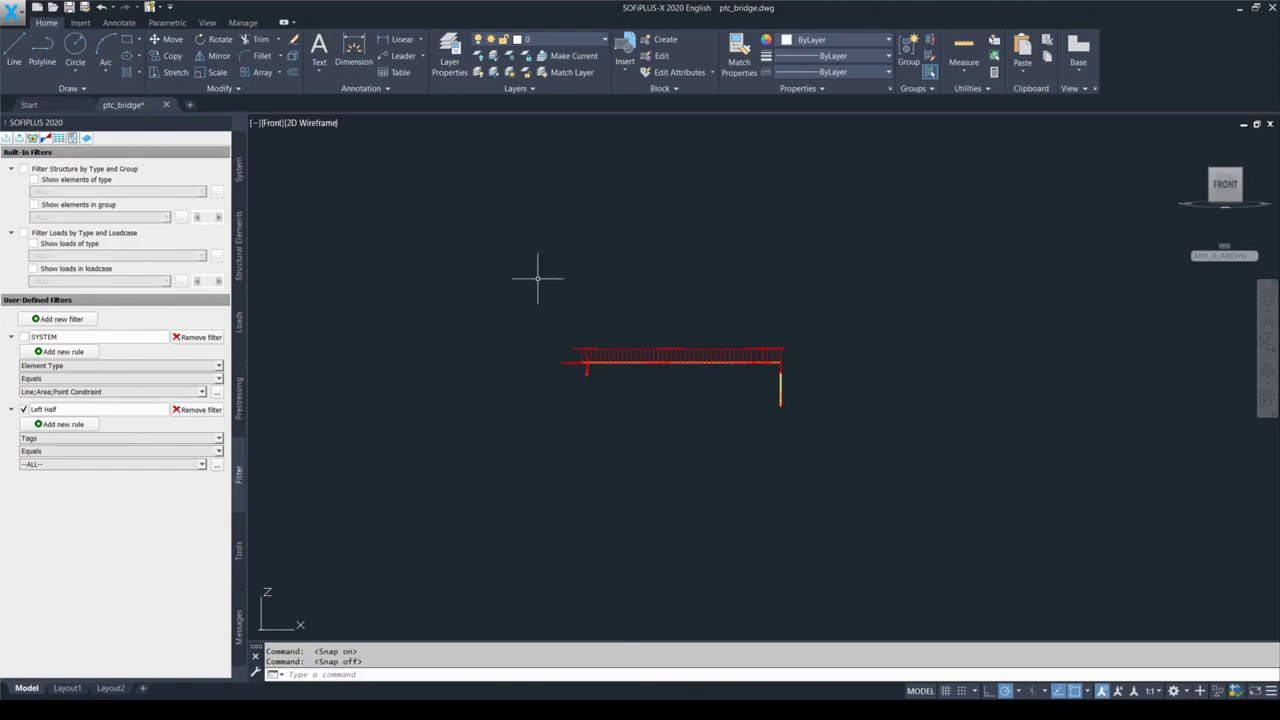
# Step: Check which tags are included in the Left Half filter's rule
pyautogui.click(127, 466)
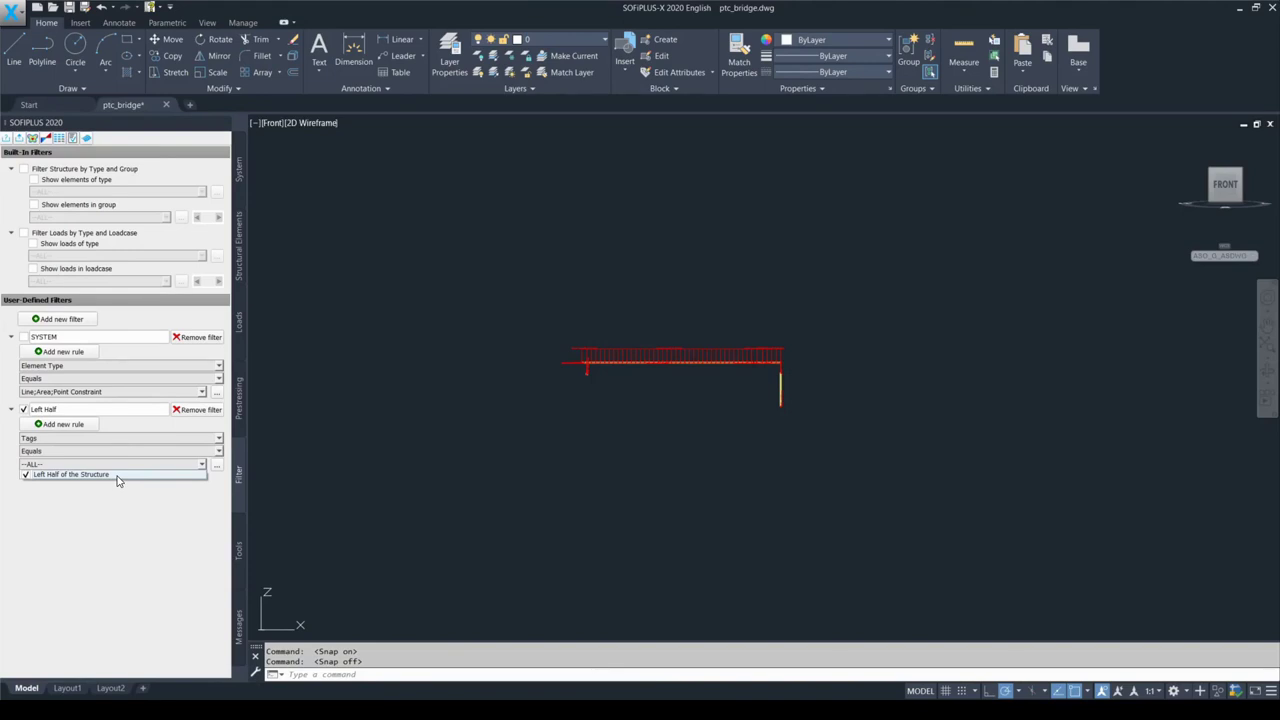
pyautogui.click(123, 494)
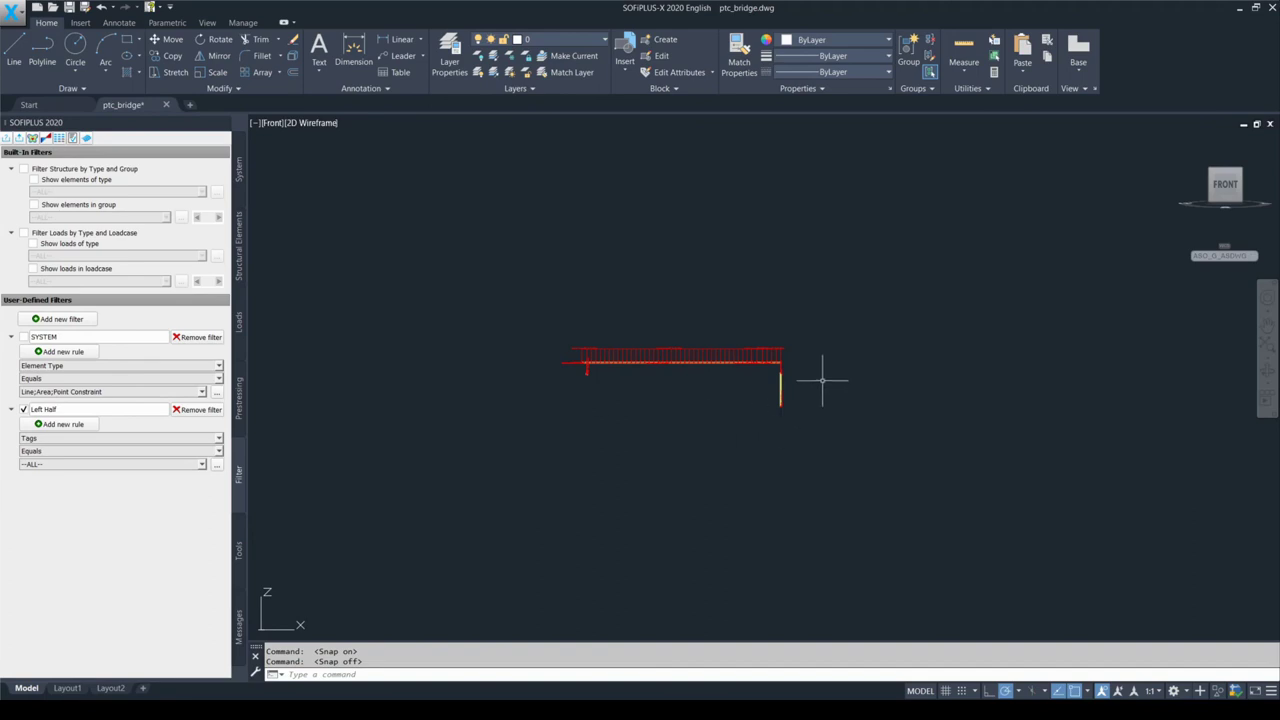
pyautogui.press('F9')
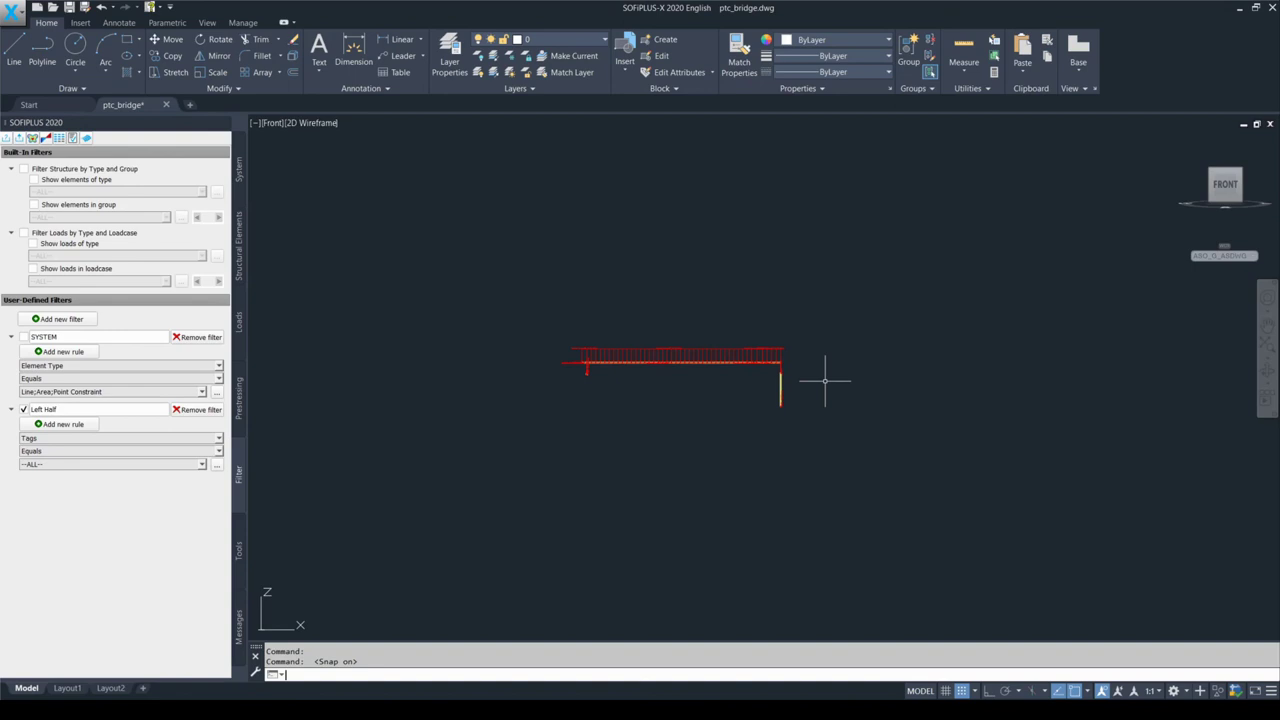
pyautogui.press('F9')
pyautogui.click(825, 380)
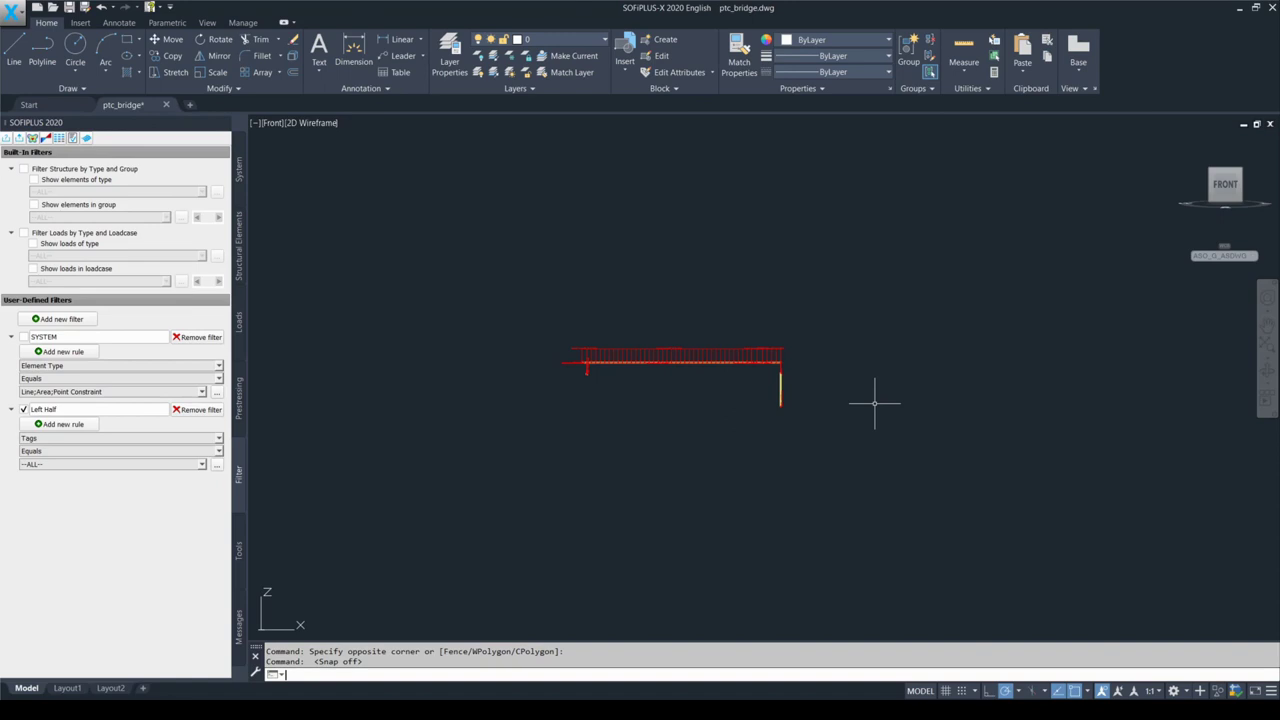
pyautogui.press('F10')
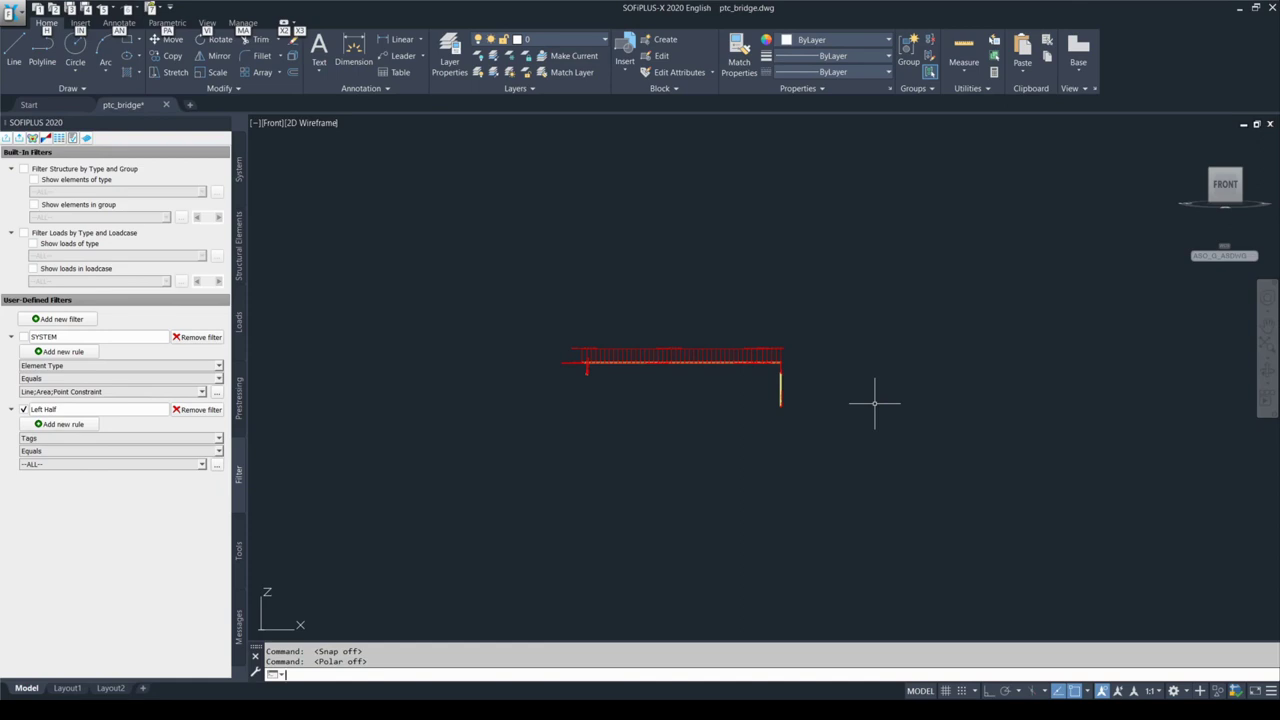
pyautogui.click(874, 403)
pyautogui.press('F9')
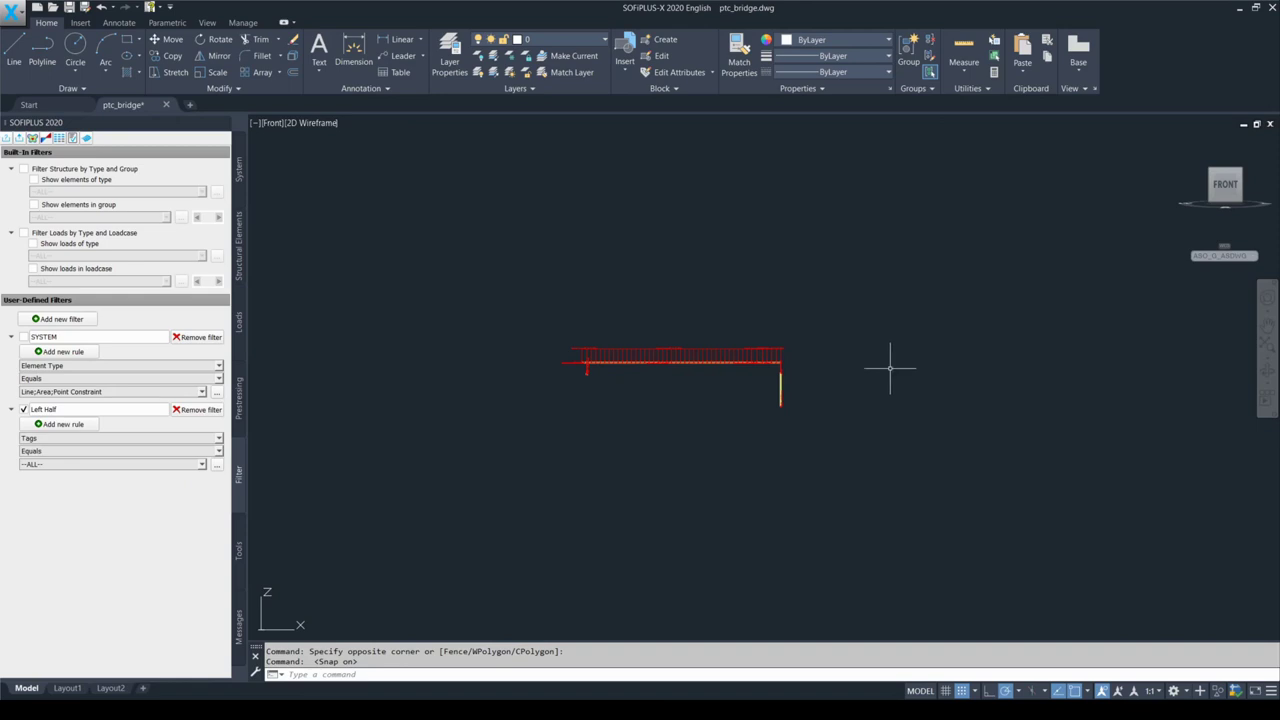
pyautogui.press('F9')
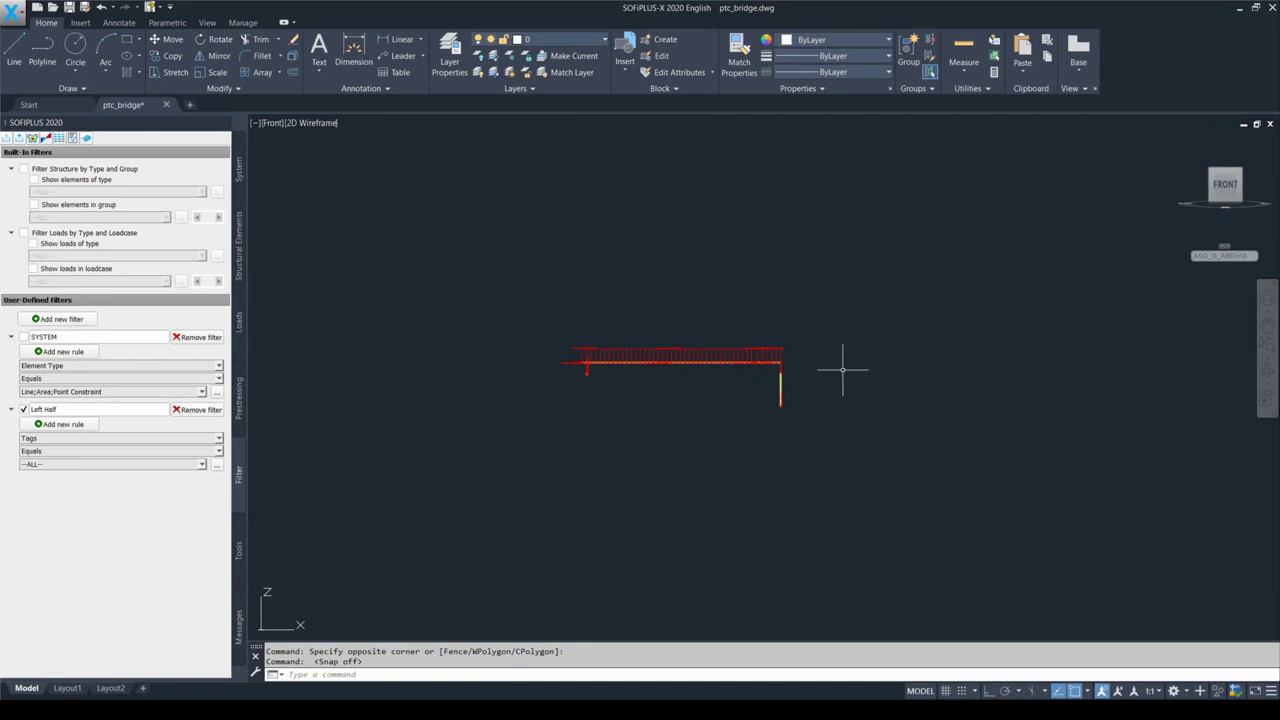
pyautogui.press('F10')
pyautogui.press('F9')
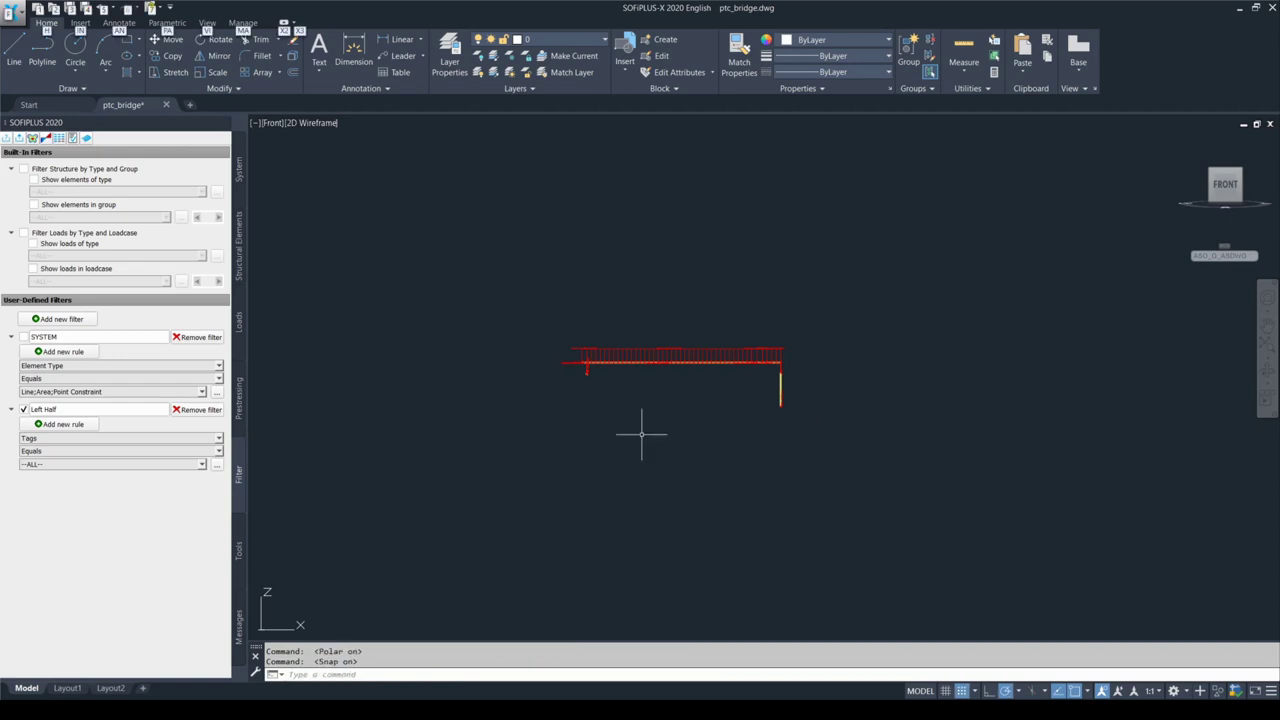
pyautogui.click(244, 495)
pyautogui.press('F10')
pyautogui.press('F9')
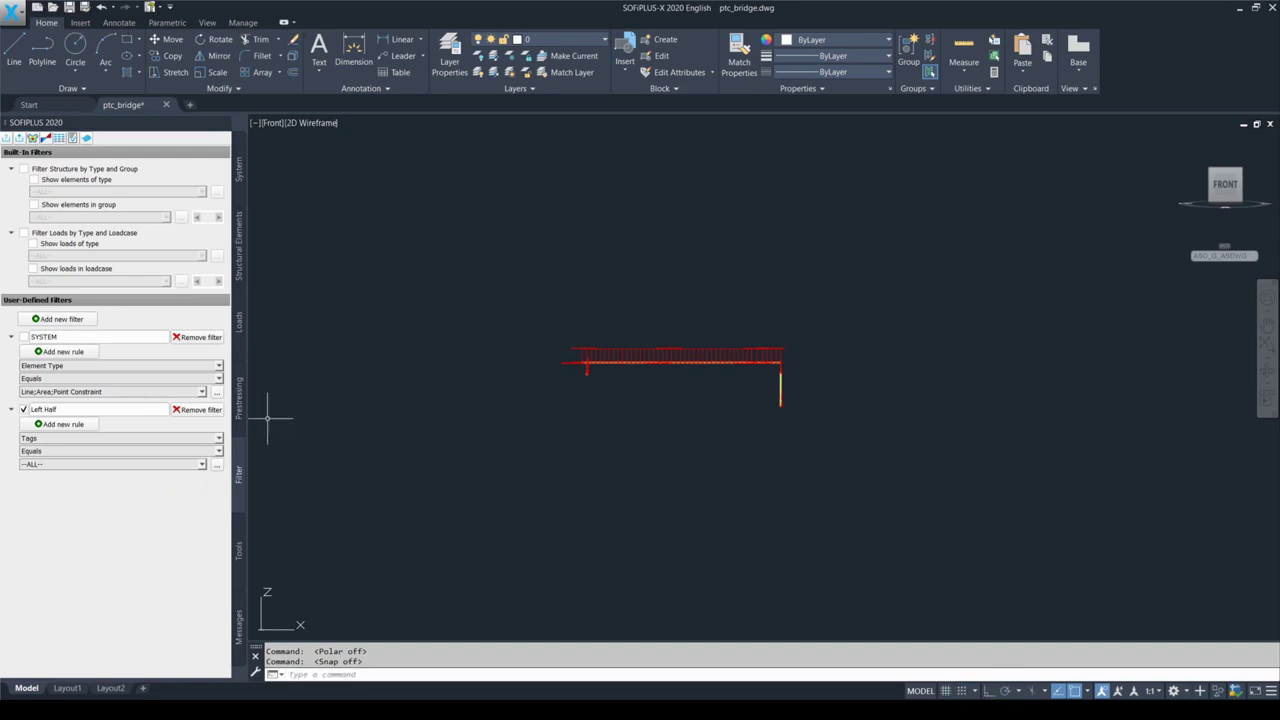
# Step: Remove the user-defined filters Left Half and SYSTEM so the complete bridge model is displayed
pyautogui.click(205, 411)
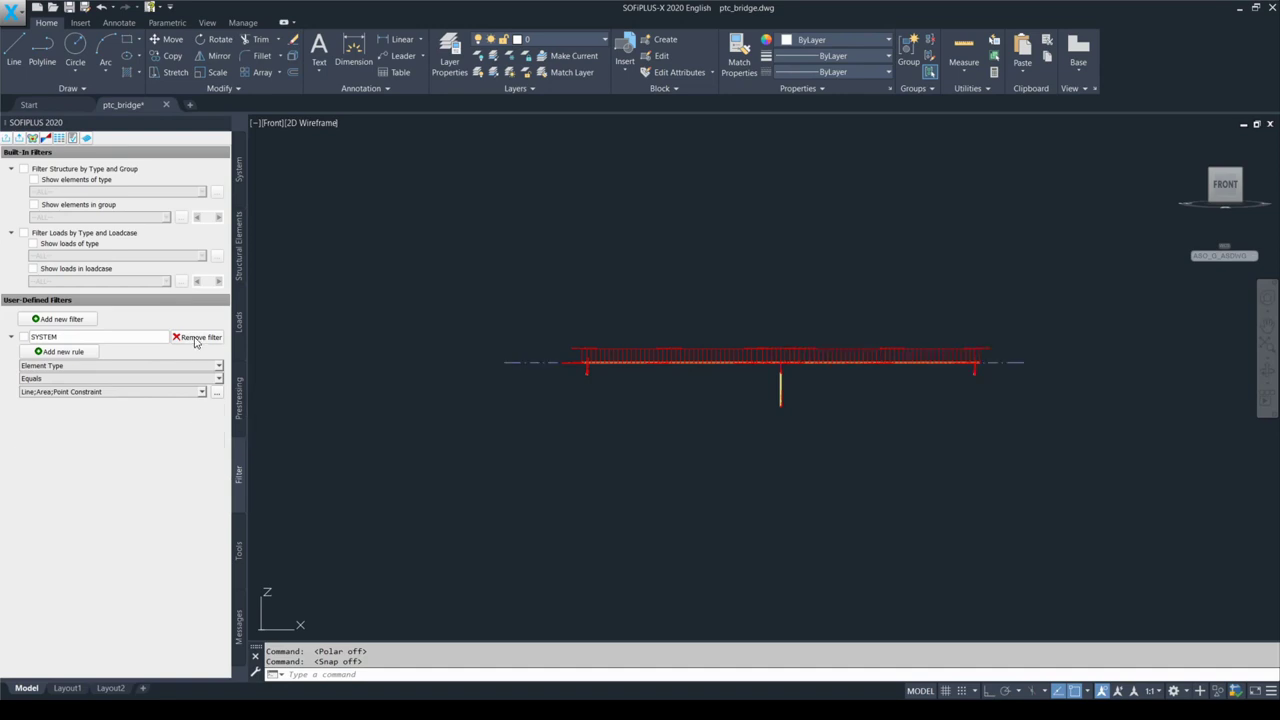
pyautogui.click(197, 338)
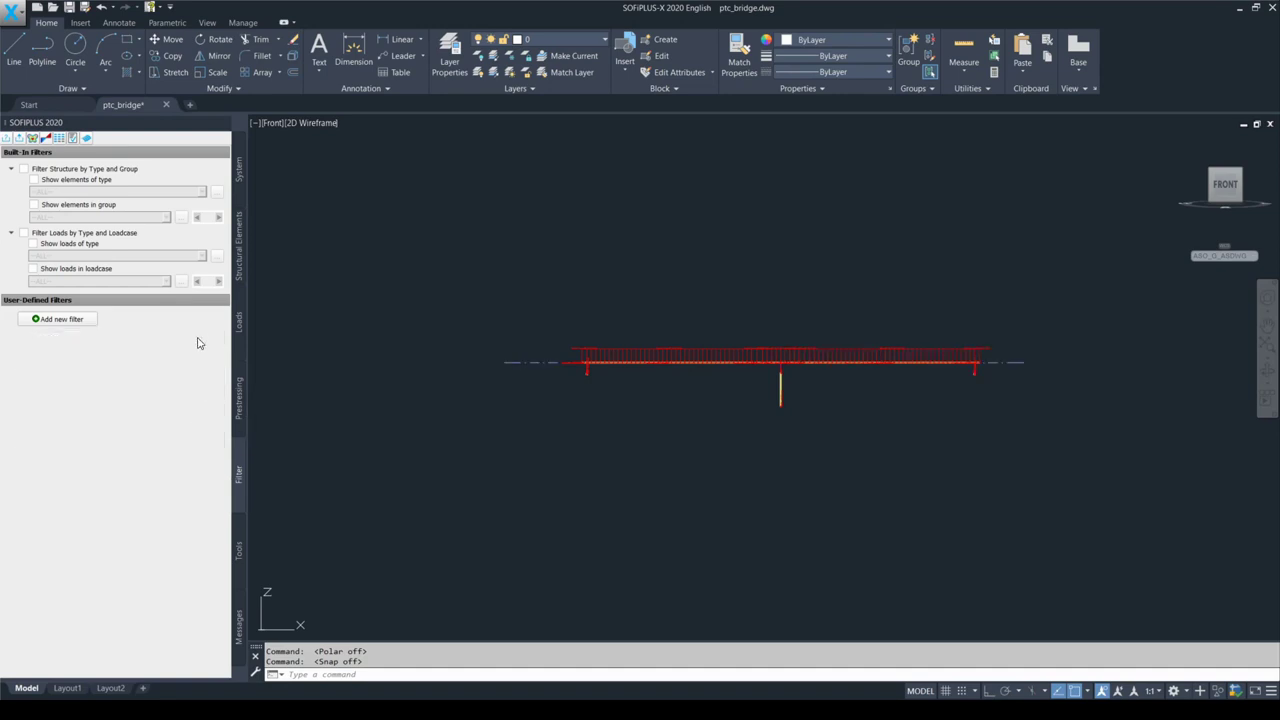
pyautogui.click(409, 301)
pyautogui.click(420, 306)
pyautogui.press('F9')
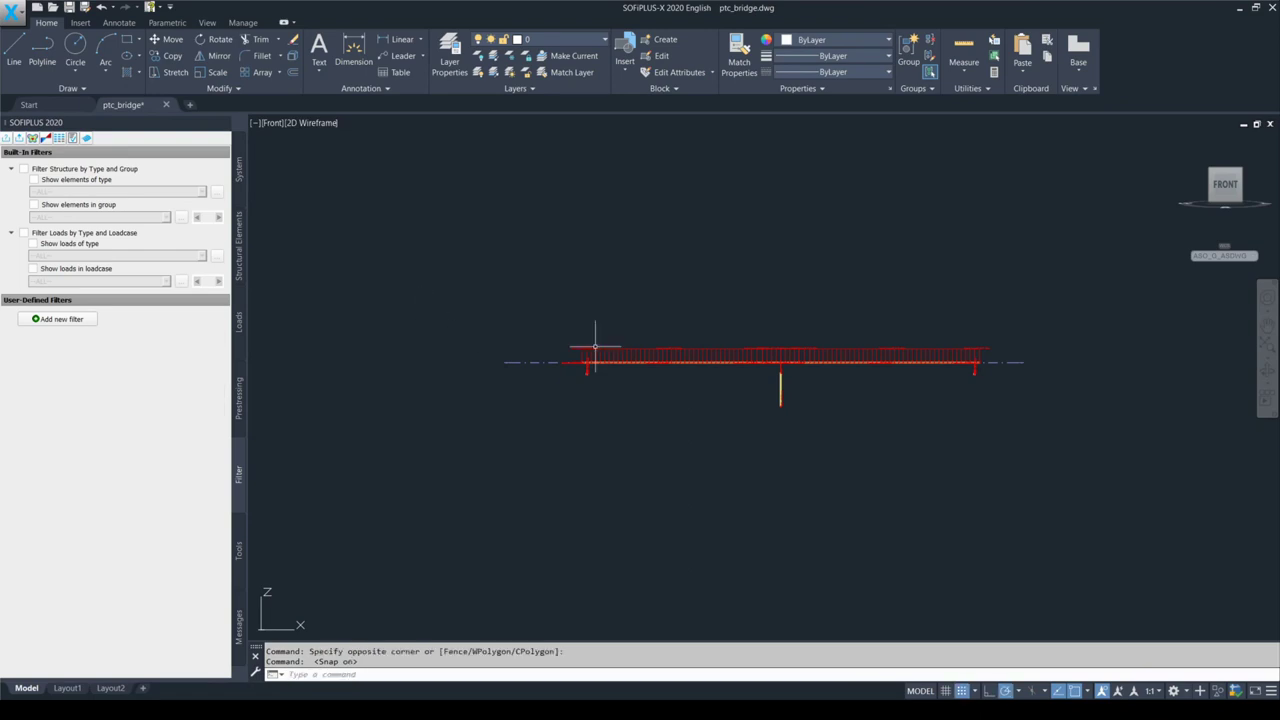
pyautogui.click(1268, 345)
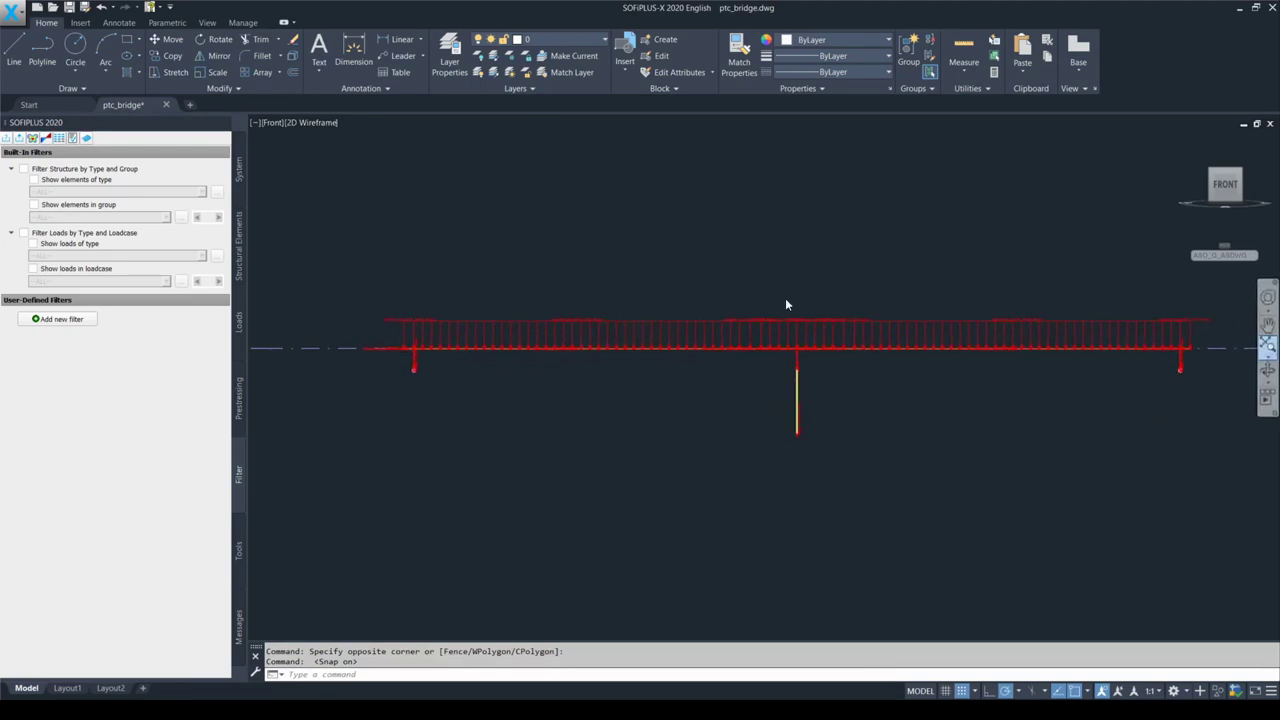